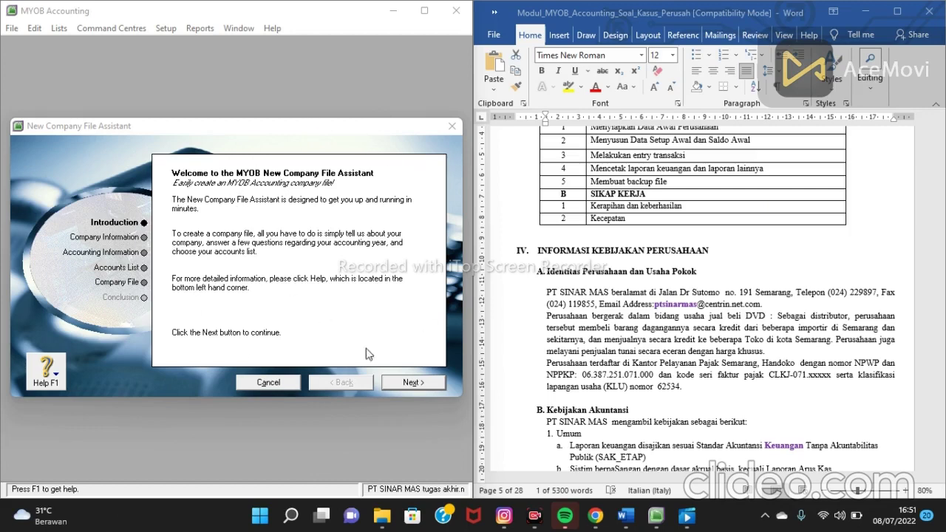
Enter PT SINAR MAS's company name, address, phone, fax and email, then dismiss the serial number warning
{"action": "left_click", "coordinate": [407, 382]}
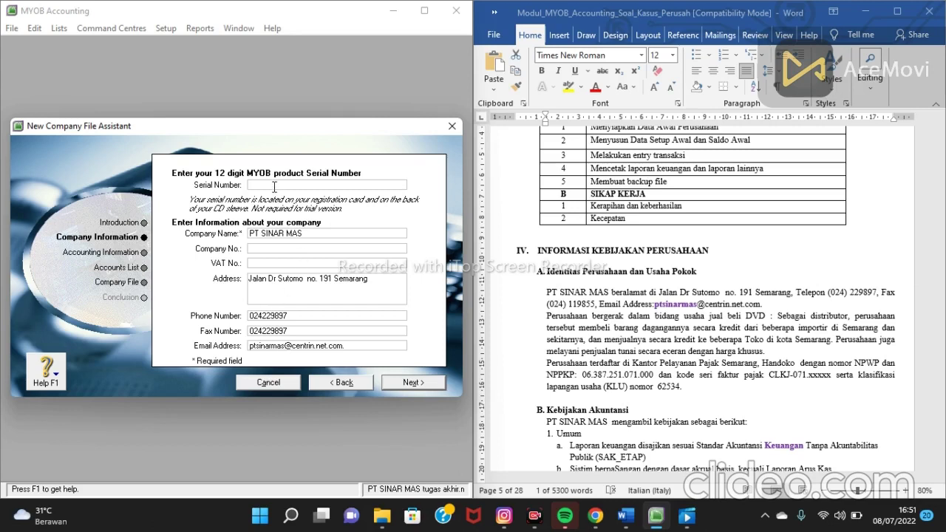
{"action": "type", "text": "007020056"}
{"action": "left_click", "coordinate": [415, 385]}
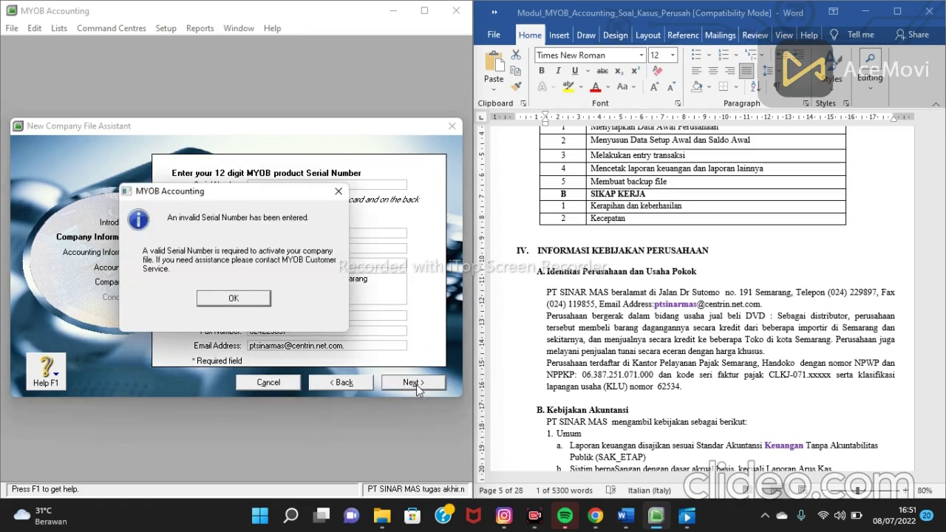
{"action": "left_click", "coordinate": [251, 302]}
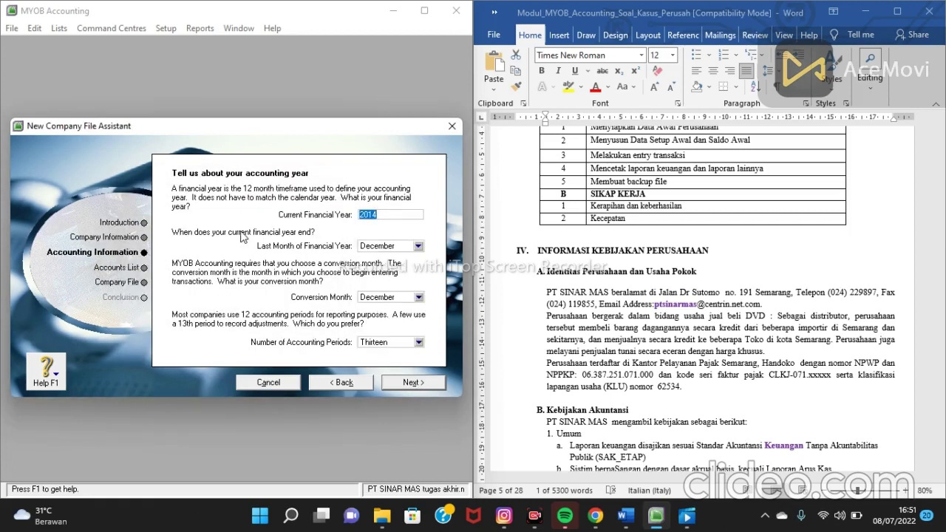
Set the current financial year to 2014, ending December with thirteen periods, and confirm
{"action": "left_click", "coordinate": [395, 215]}
{"action": "left_click", "coordinate": [412, 383]}
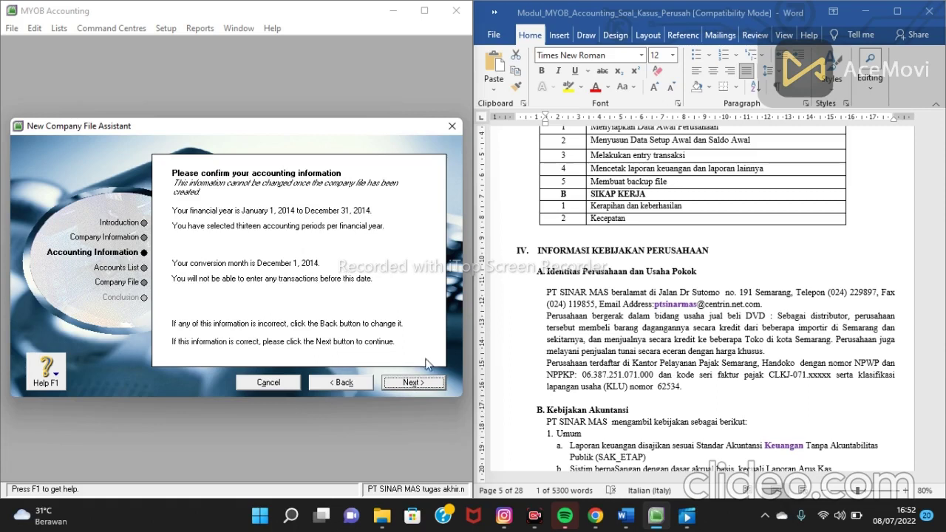
{"action": "left_click", "coordinate": [417, 390]}
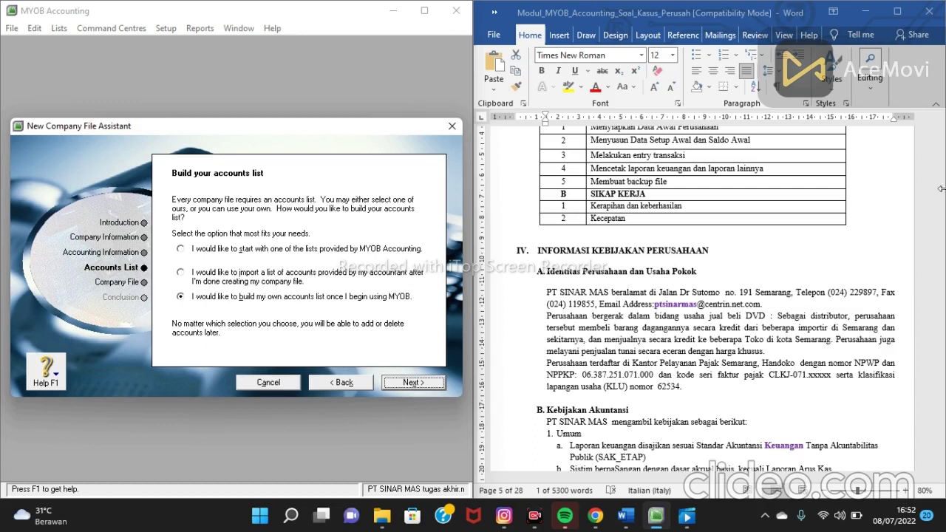
Keep 'I would like to build my own accounts list' selected and continue
{"action": "scroll", "coordinate": [712, 276], "scroll_direction": "down", "scroll_amount": 10}
{"action": "scroll", "coordinate": [712, 276], "scroll_direction": "down", "scroll_amount": 10}
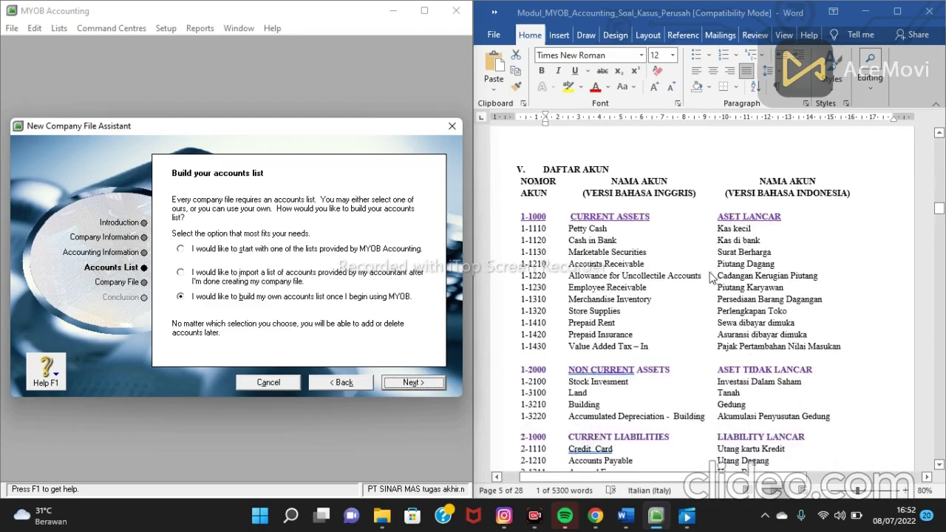
{"action": "scroll", "coordinate": [862, 158], "scroll_direction": "down", "scroll_amount": 1}
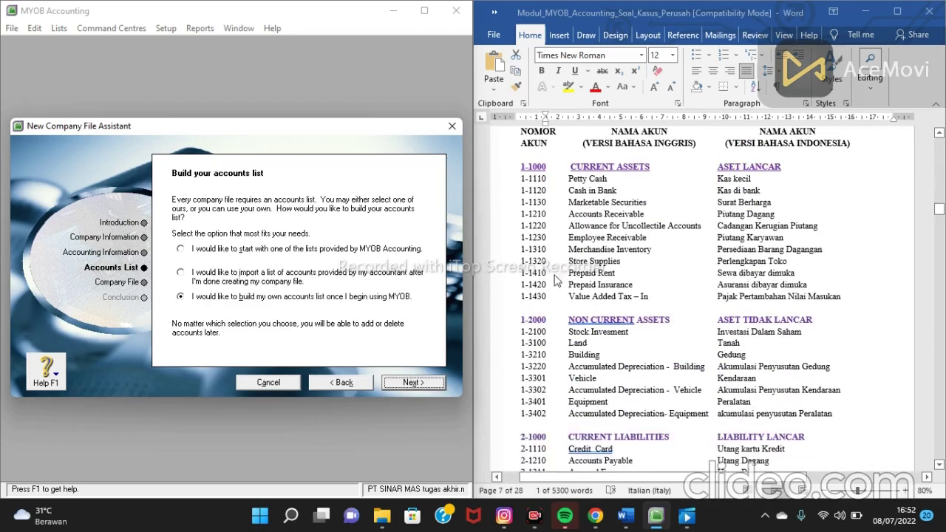
{"action": "left_click", "coordinate": [433, 386]}
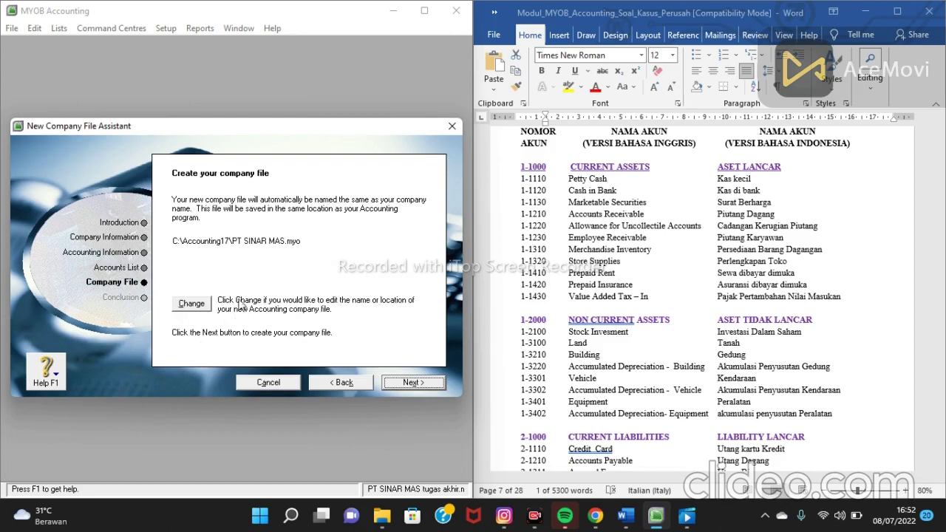
Save PT SINAR MAS.myo in Documents > kuliah > komputer akutansi and create the company file
{"action": "left_click", "coordinate": [199, 306]}
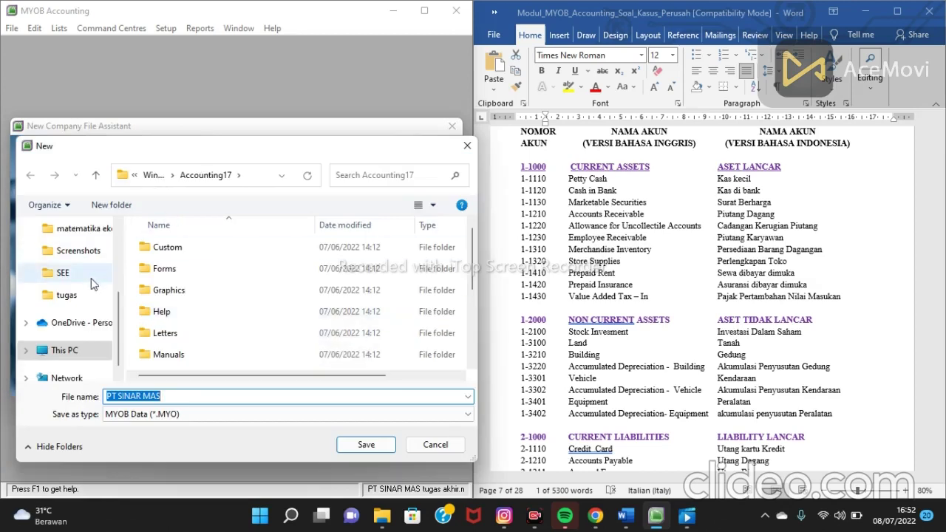
{"action": "scroll", "coordinate": [77, 263], "scroll_direction": "up", "scroll_amount": 2}
{"action": "left_click", "coordinate": [80, 251]}
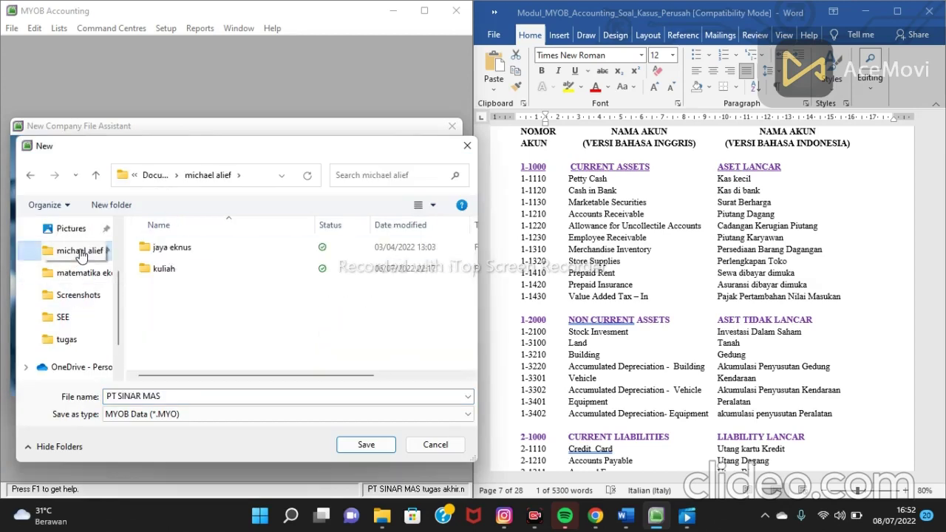
{"action": "left_click", "coordinate": [195, 271]}
{"action": "double_click", "coordinate": [194, 271]}
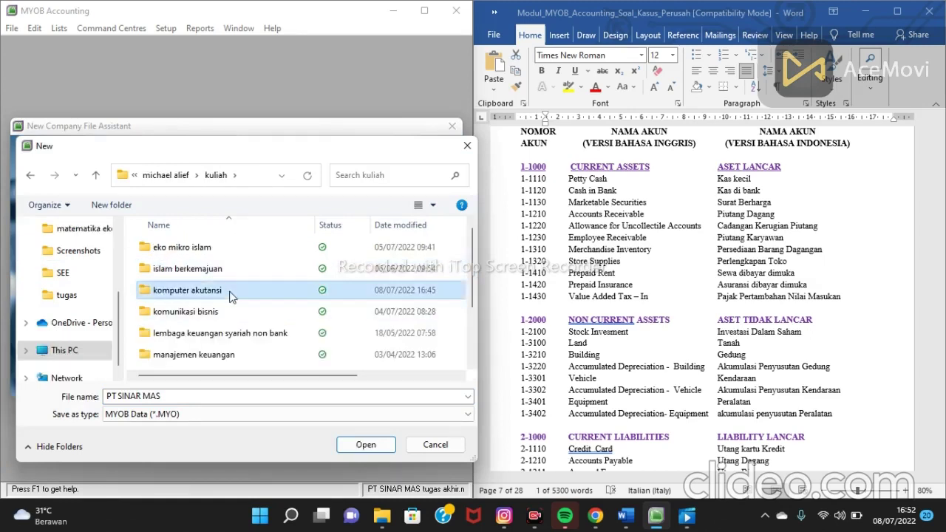
{"action": "double_click", "coordinate": [229, 295]}
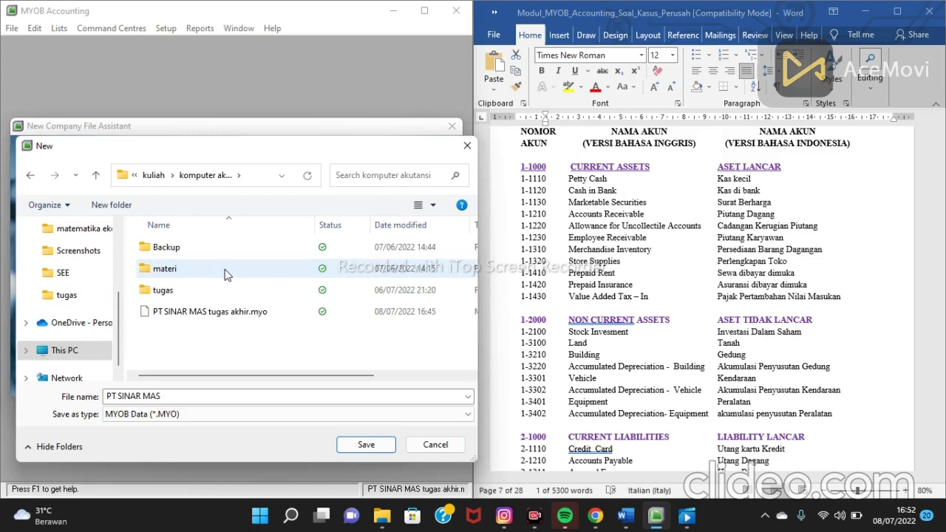
{"action": "left_click", "coordinate": [217, 395]}
{"action": "left_click", "coordinate": [211, 398]}
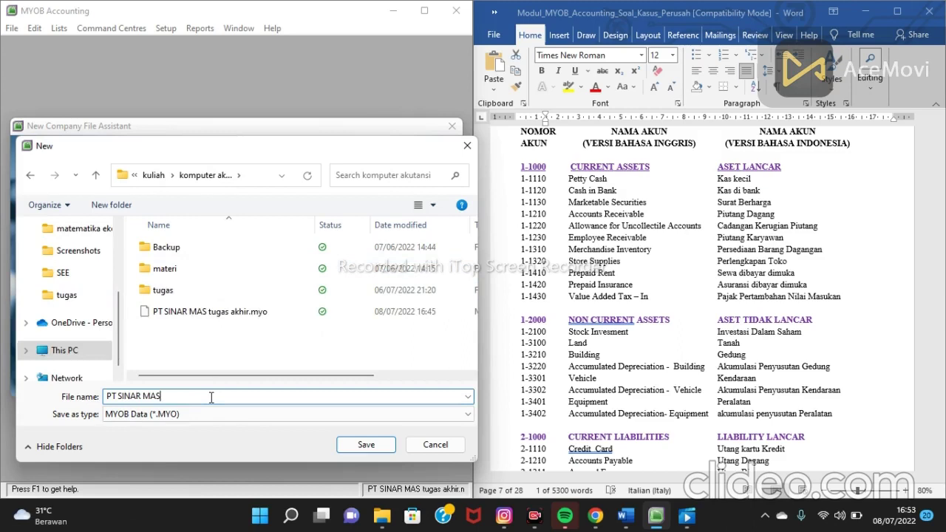
{"action": "left_click", "coordinate": [362, 444]}
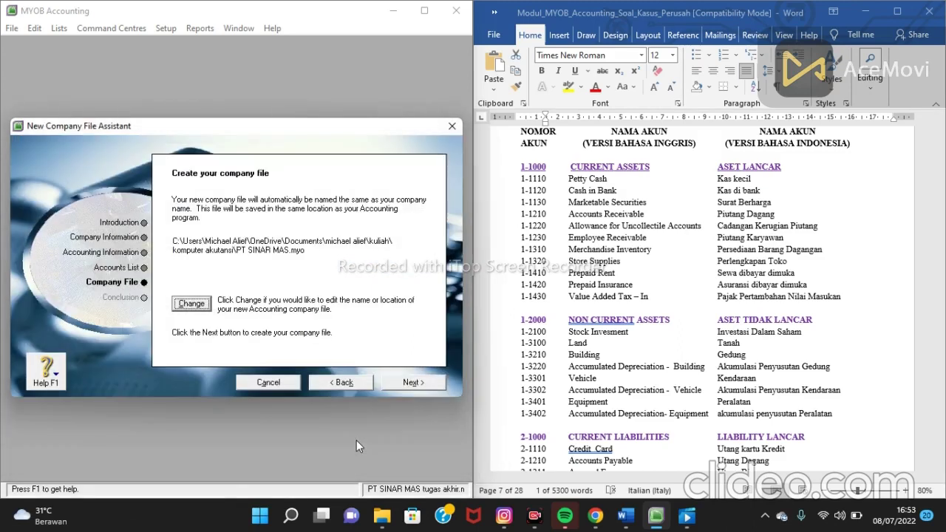
{"action": "left_click", "coordinate": [421, 380]}
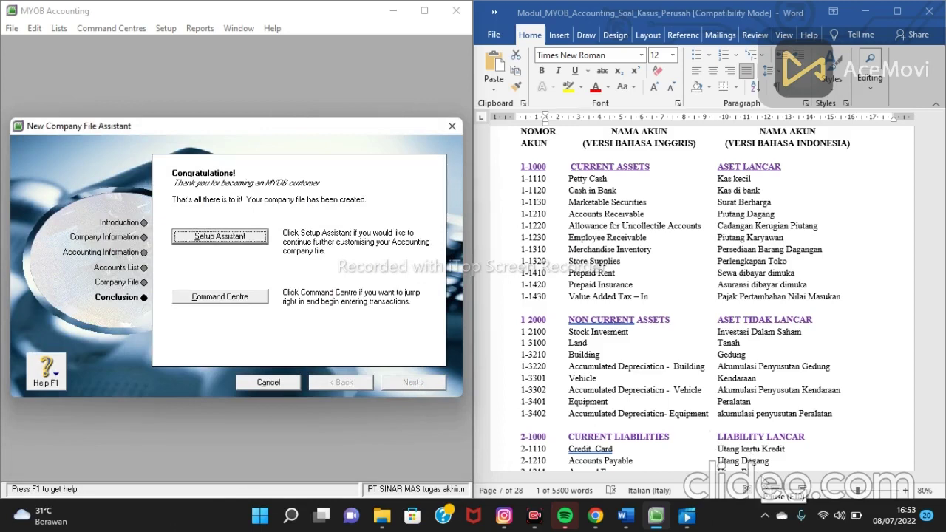
Launch the Accounts Easy Setup Assistant and advance to its Accounts List step
{"action": "left_click", "coordinate": [612, 419]}
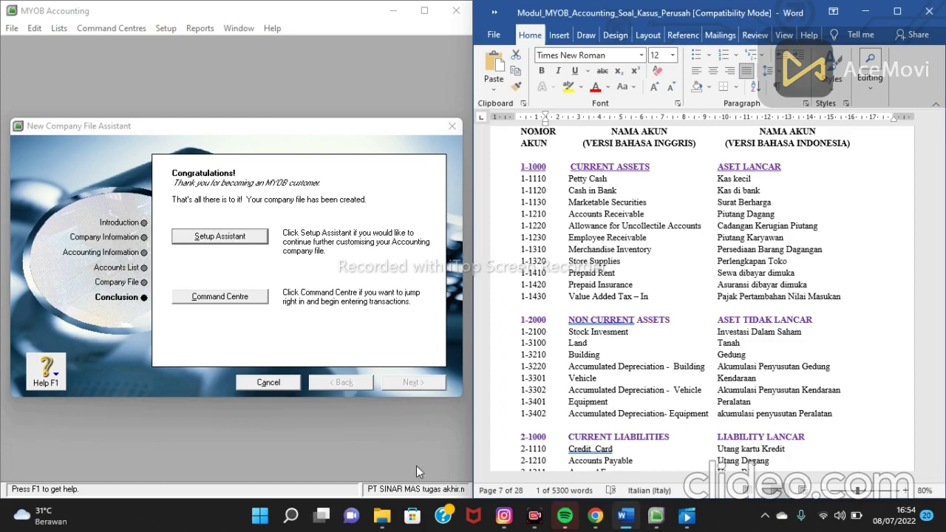
{"action": "left_click", "coordinate": [195, 238]}
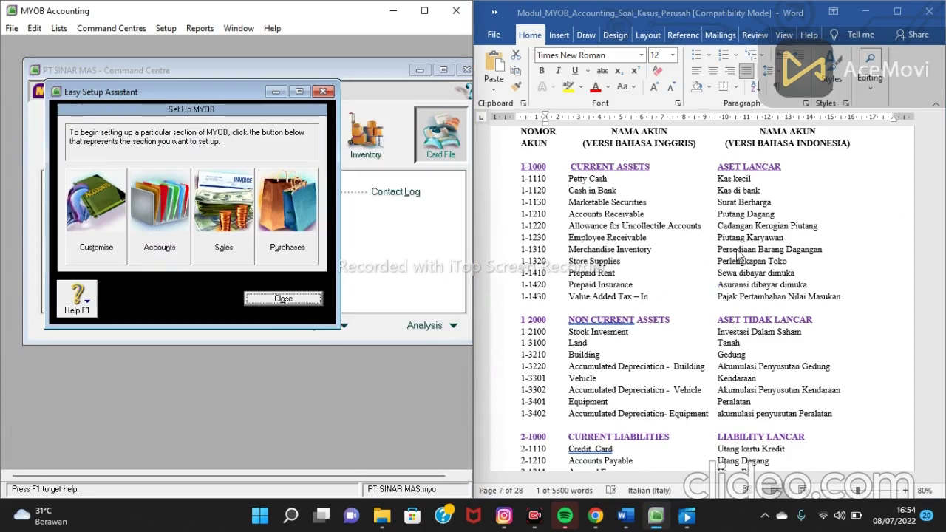
{"action": "left_click", "coordinate": [164, 238]}
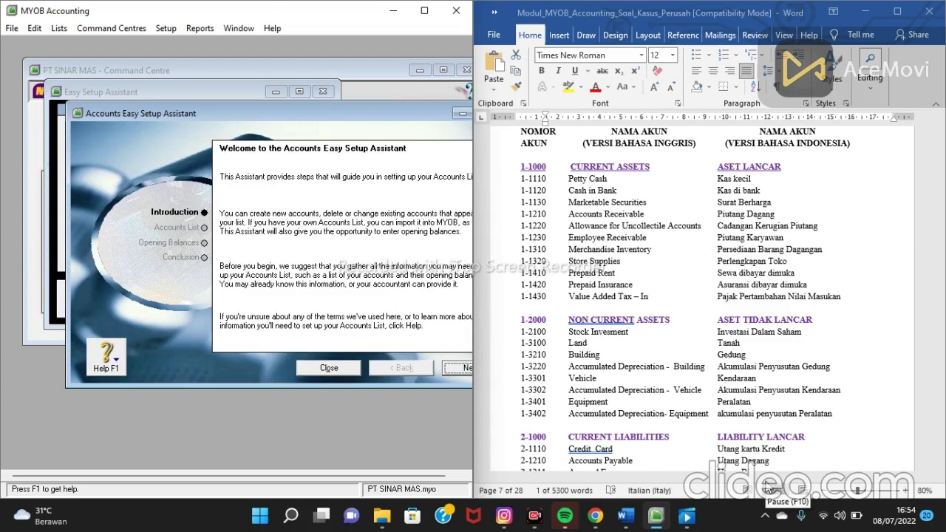
{"action": "left_click", "coordinate": [458, 368]}
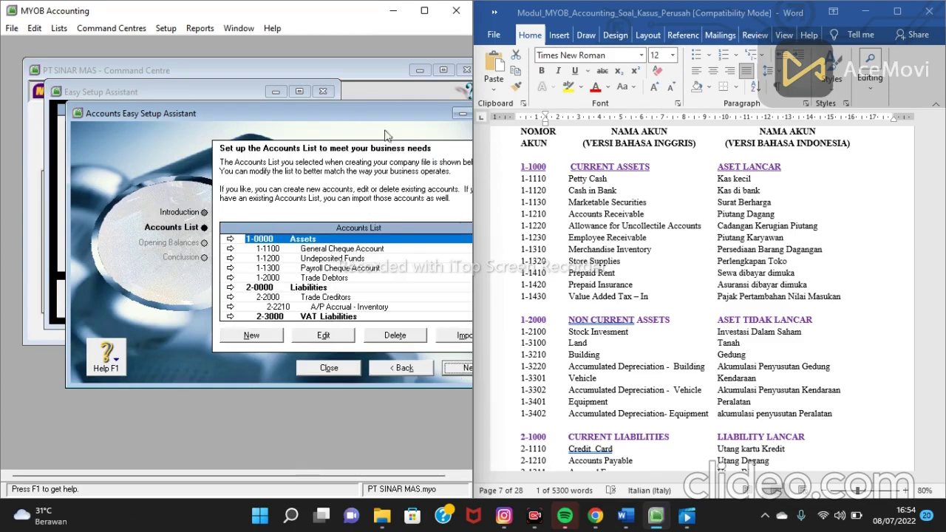
Maximize the Accounts List window to show default accounts 1-0000 through 9-0000
{"action": "left_click_drag", "start_coordinate": [413, 116], "coordinate": [343, 122]}
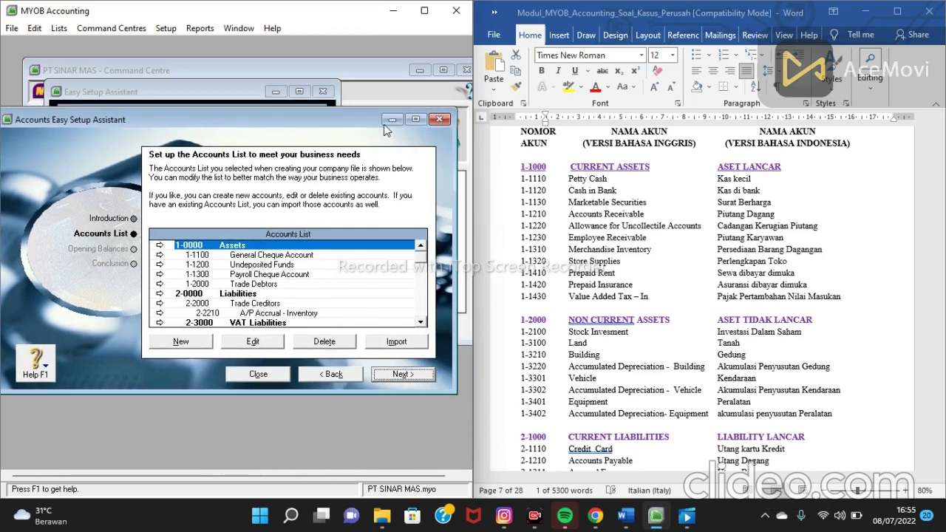
{"action": "left_click", "coordinate": [414, 121]}
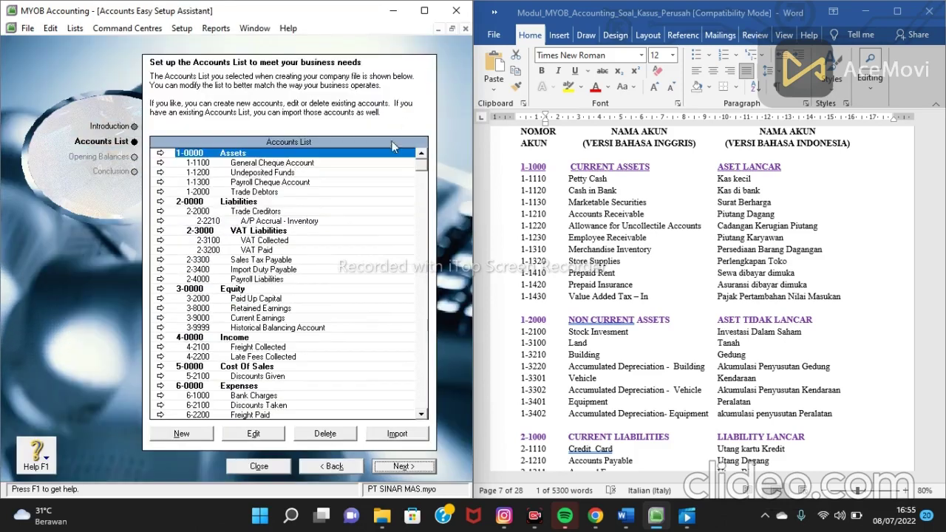
{"action": "scroll", "coordinate": [369, 255], "scroll_direction": "down", "scroll_amount": 2}
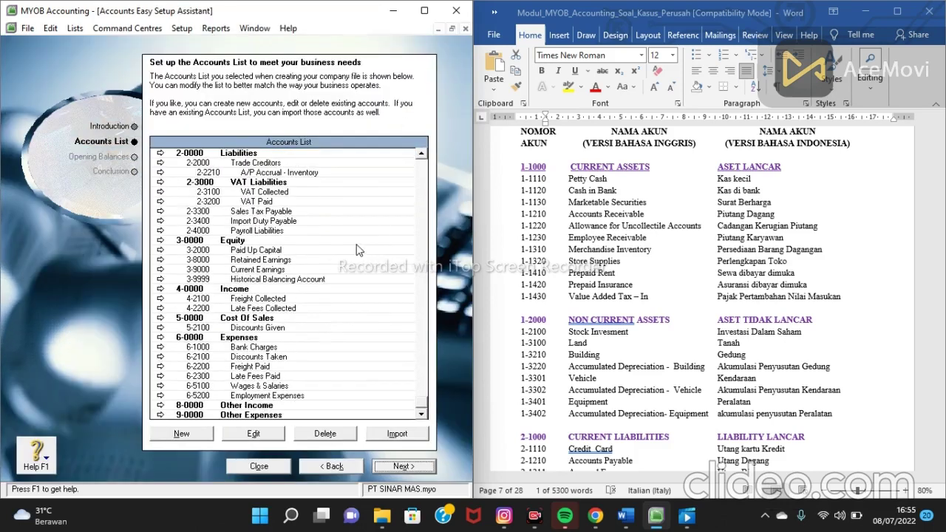
{"action": "scroll", "coordinate": [357, 252], "scroll_direction": "up", "scroll_amount": 2}
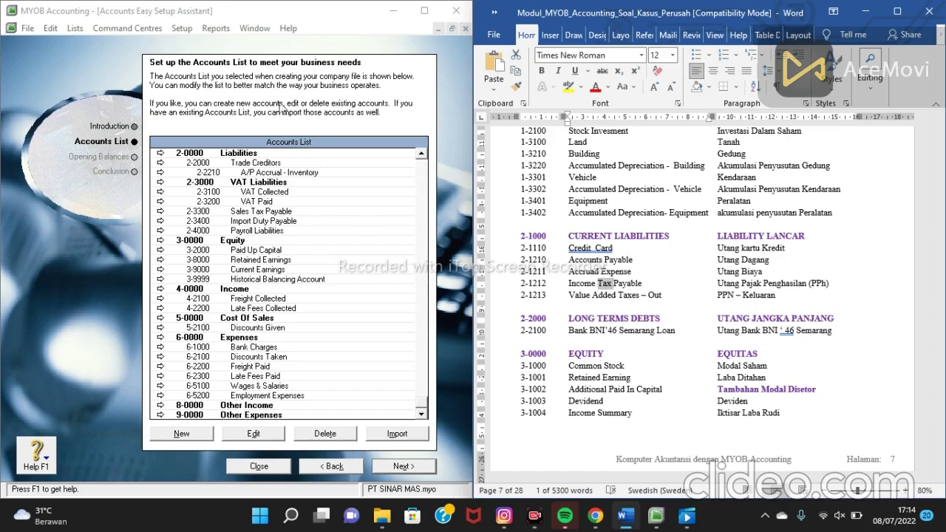
Open the Tax Code List from the Lists menu, showing IMP, N-T and VAT at 0%
{"action": "left_click", "coordinate": [76, 30]}
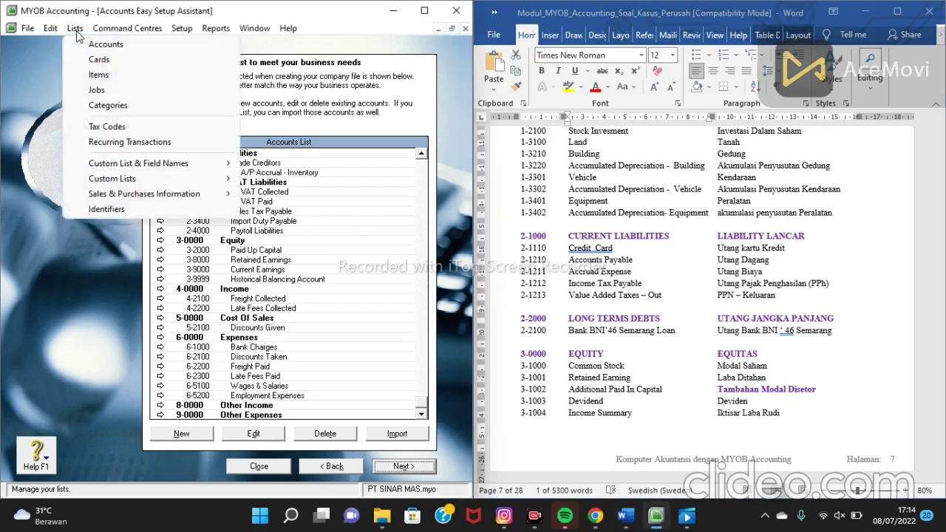
{"action": "left_click", "coordinate": [135, 131]}
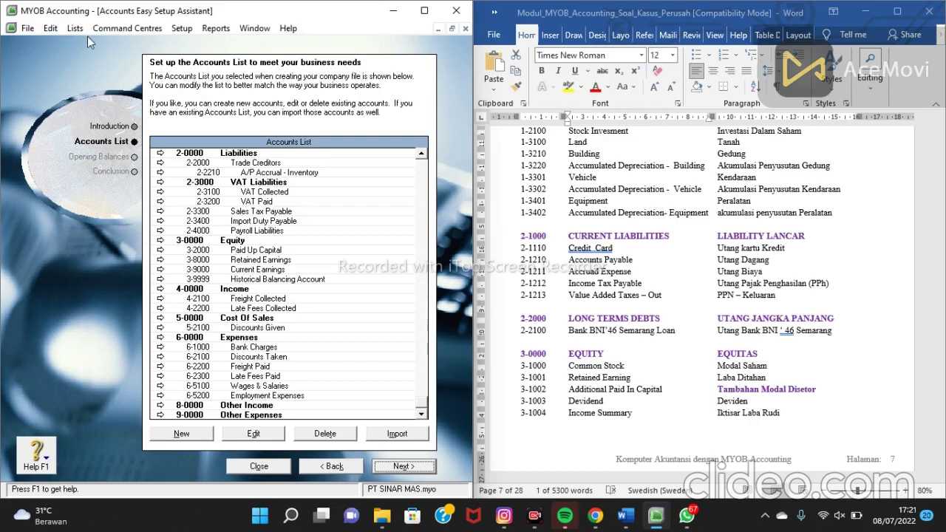
{"action": "left_click", "coordinate": [76, 28]}
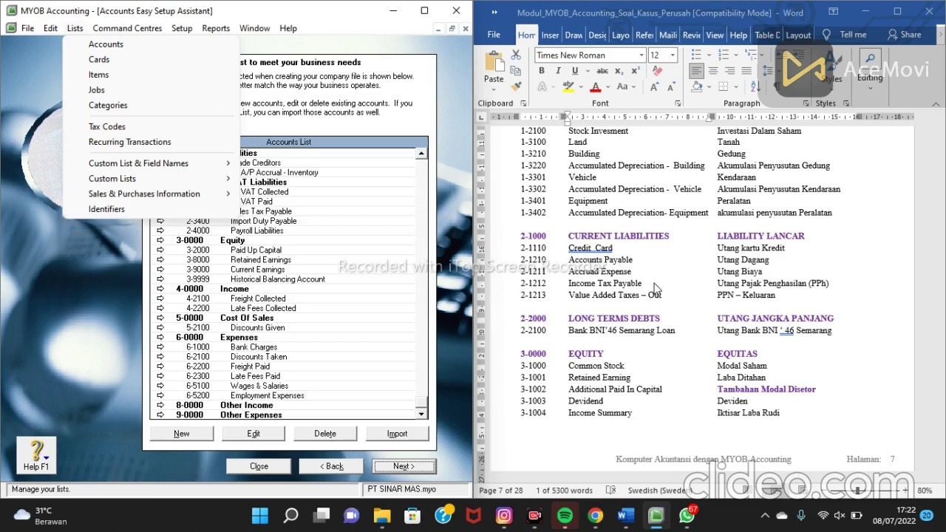
{"action": "left_click", "coordinate": [151, 130]}
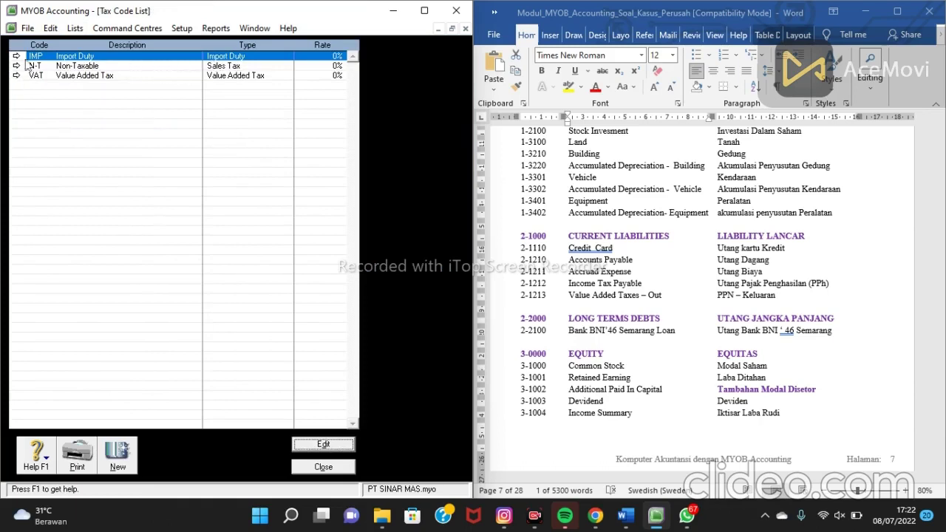
Delete the IMP tax code from its right-click menu, leaving VAT in place
{"action": "right_click", "coordinate": [66, 59]}
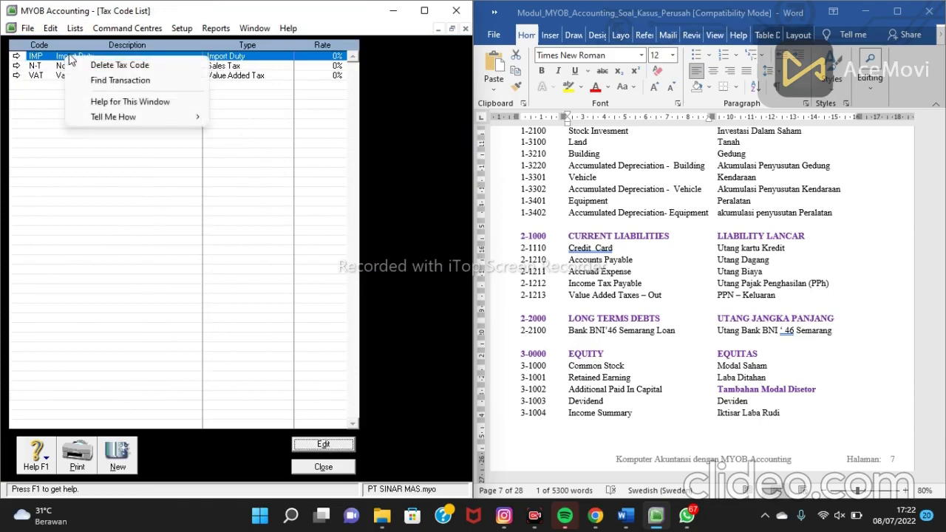
{"action": "left_click", "coordinate": [115, 65]}
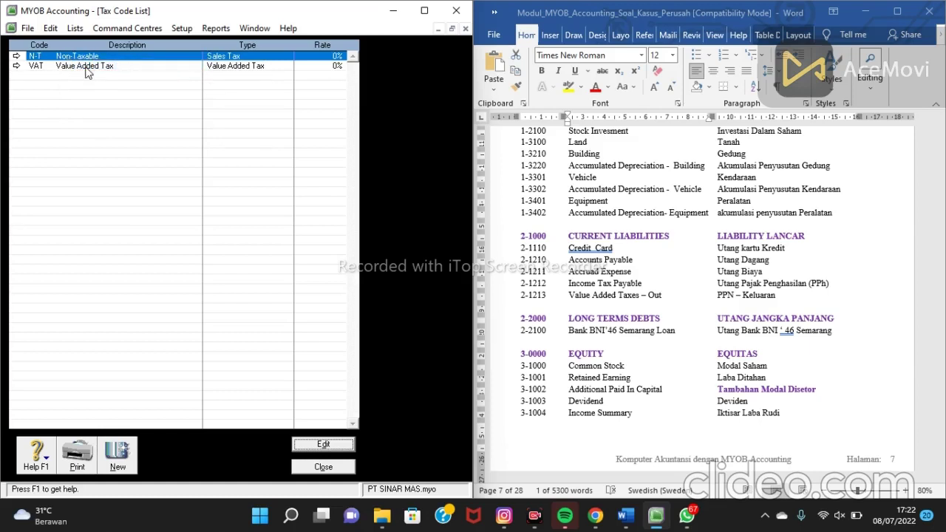
{"action": "right_click", "coordinate": [123, 70]}
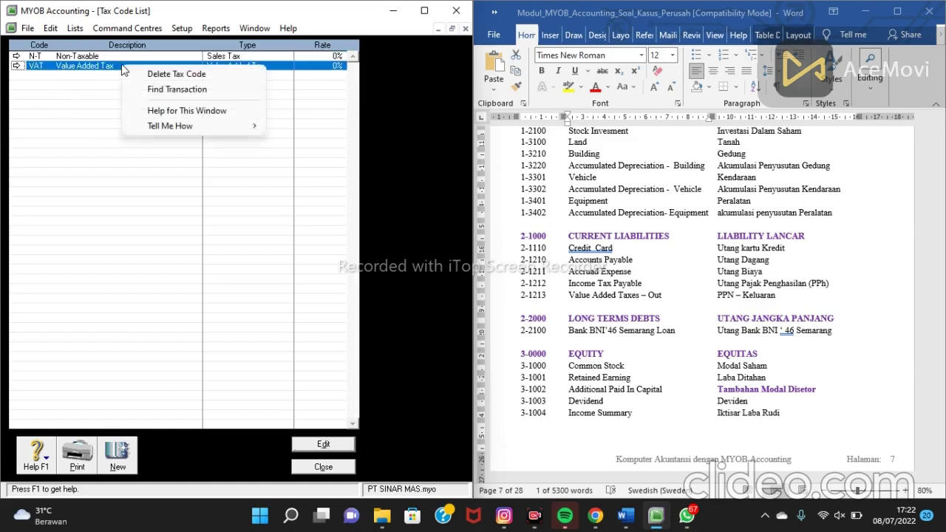
{"action": "left_click", "coordinate": [112, 66]}
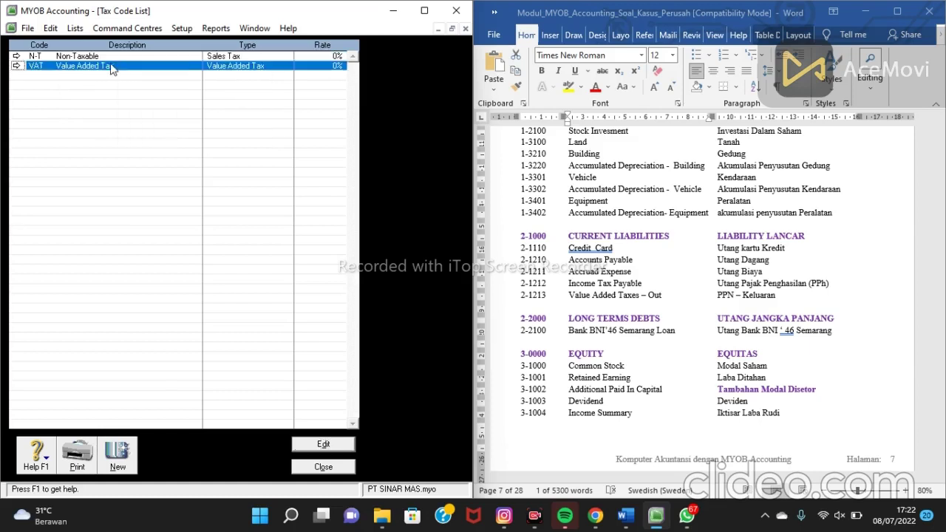
Edit VAT into code PPN, 'PAJAK PERTAMBAHAN NILAI', at a 10% rate and save it
{"action": "left_click", "coordinate": [322, 445]}
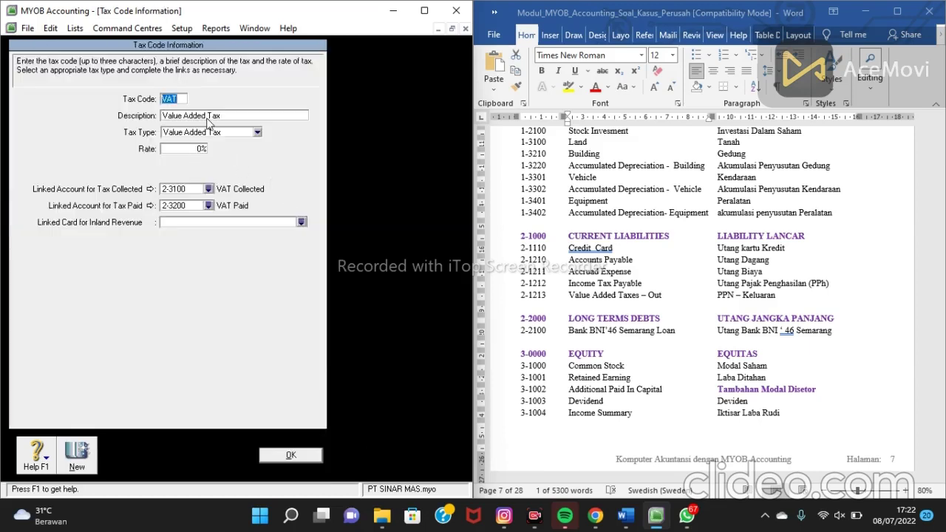
{"action": "type", "text": "PPN"}
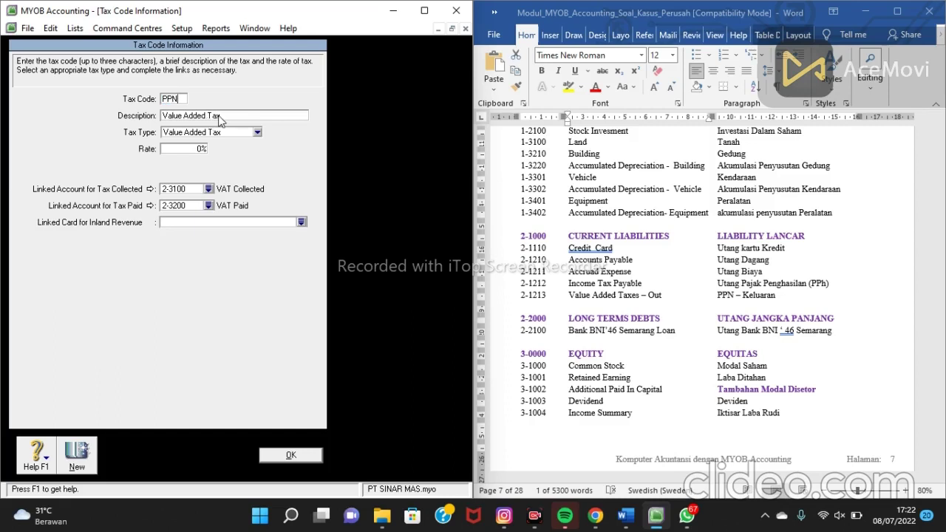
{"action": "left_click", "coordinate": [224, 117]}
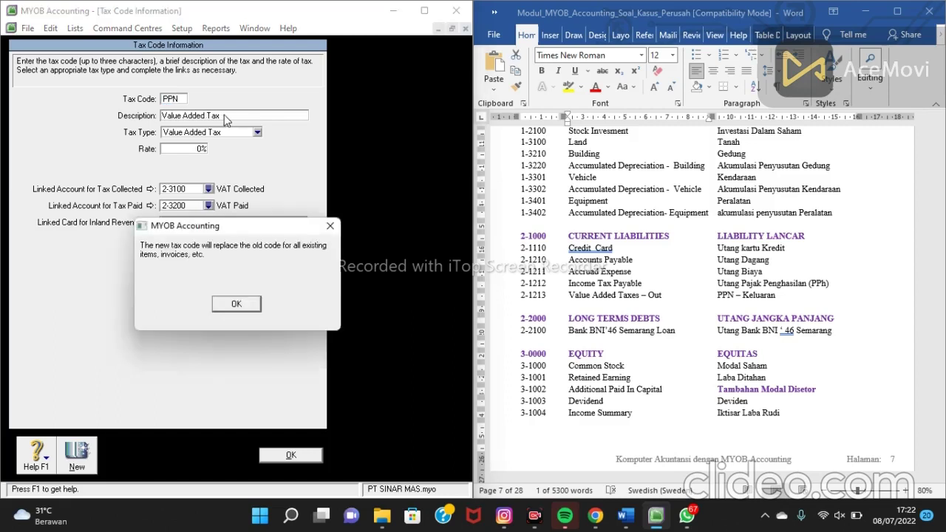
{"action": "left_click", "coordinate": [240, 303]}
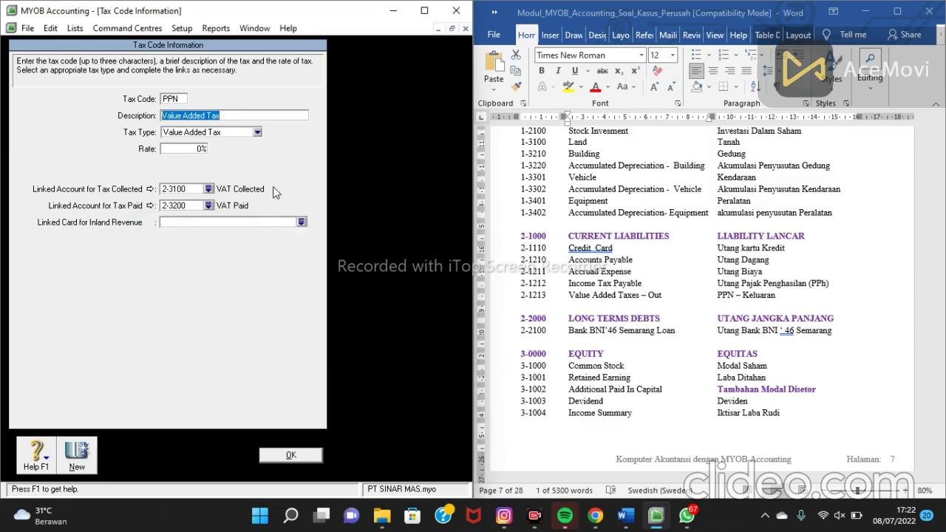
{"action": "type", "text": "PA"}
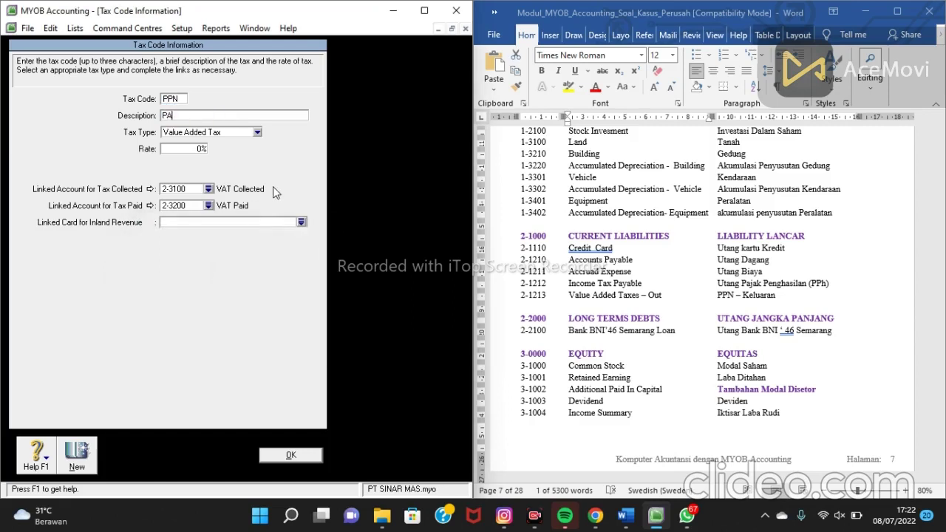
{"action": "type", "text": "JAK PERTAMBAHAN NILAI"}
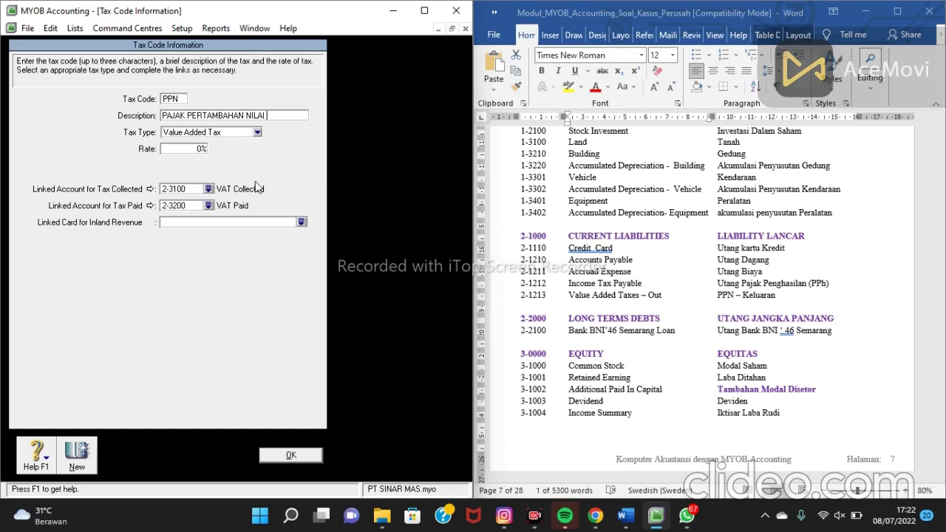
{"action": "left_click", "coordinate": [206, 150]}
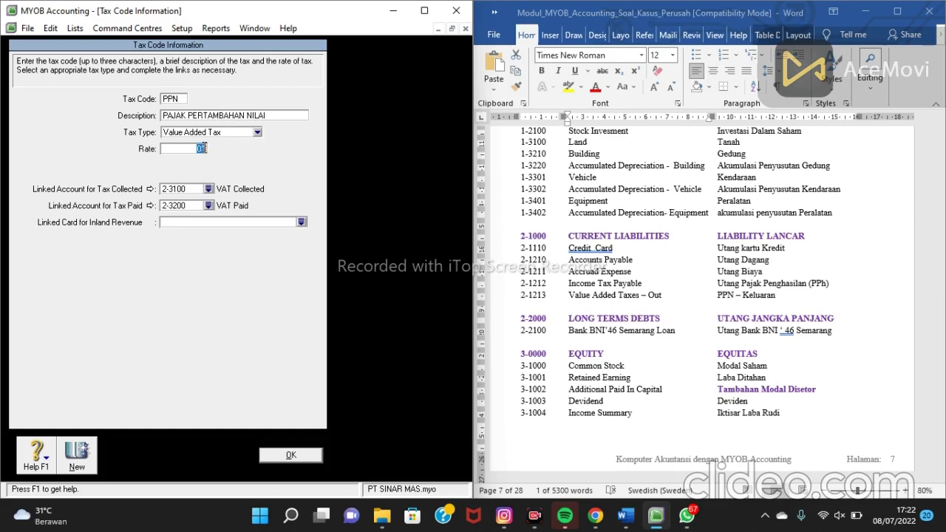
{"action": "left_click", "coordinate": [201, 149]}
{"action": "left_click", "coordinate": [291, 455]}
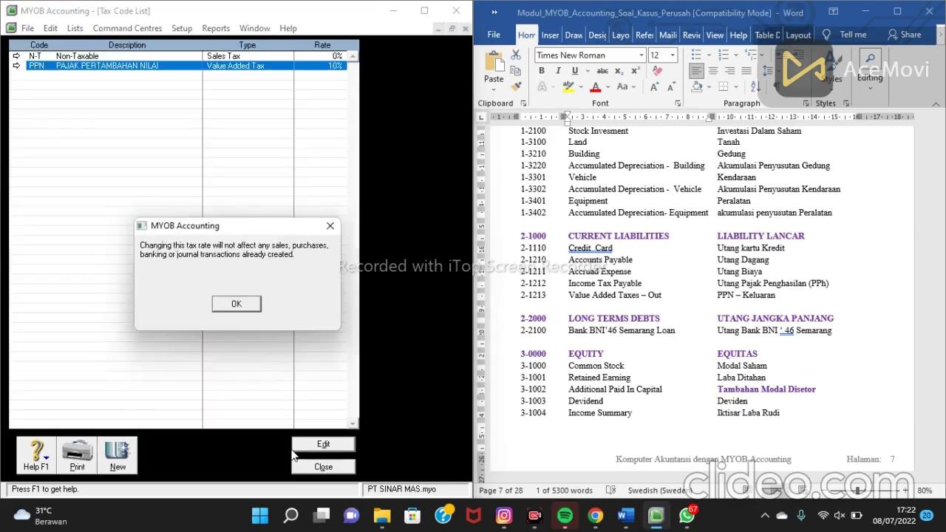
{"action": "left_click", "coordinate": [245, 304]}
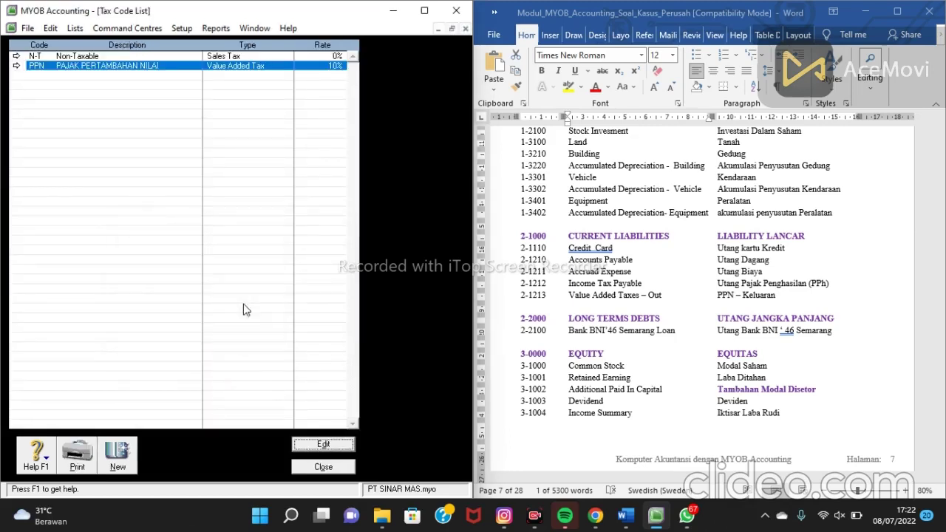
Close the Tax Code List and select the 1000 CURRENT ASSETS rows in the Word DAFTAR AKUN table
{"action": "left_click", "coordinate": [320, 473]}
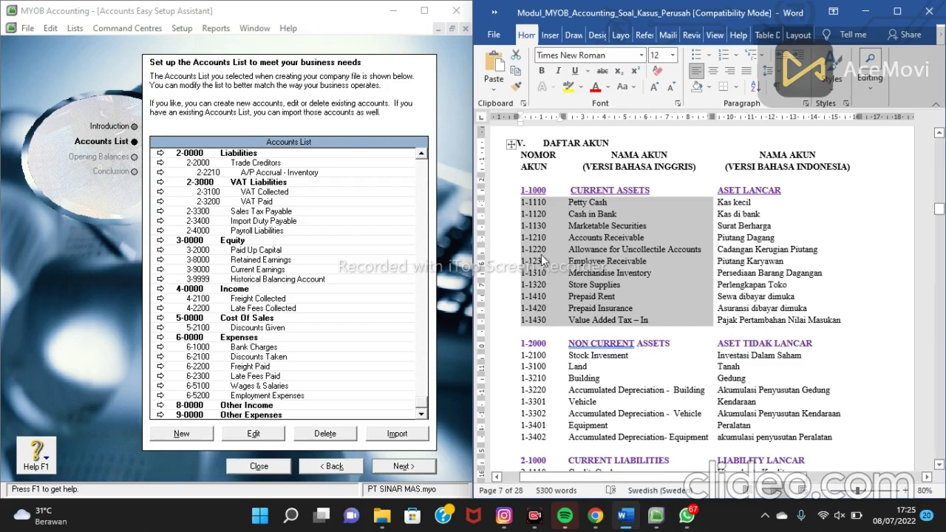
{"action": "left_click", "coordinate": [581, 167]}
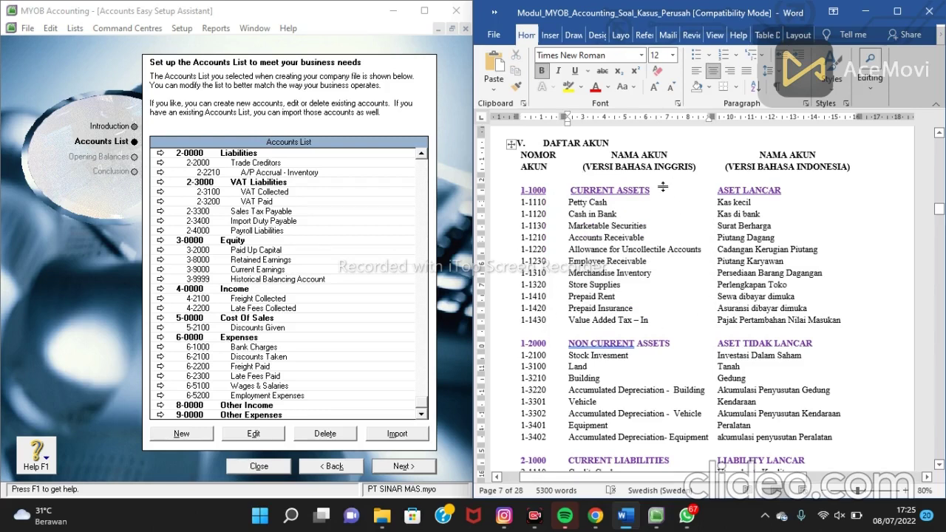
{"action": "left_click_drag", "start_coordinate": [663, 187], "coordinate": [662, 192]}
{"action": "left_click_drag", "start_coordinate": [528, 195], "coordinate": [646, 191]}
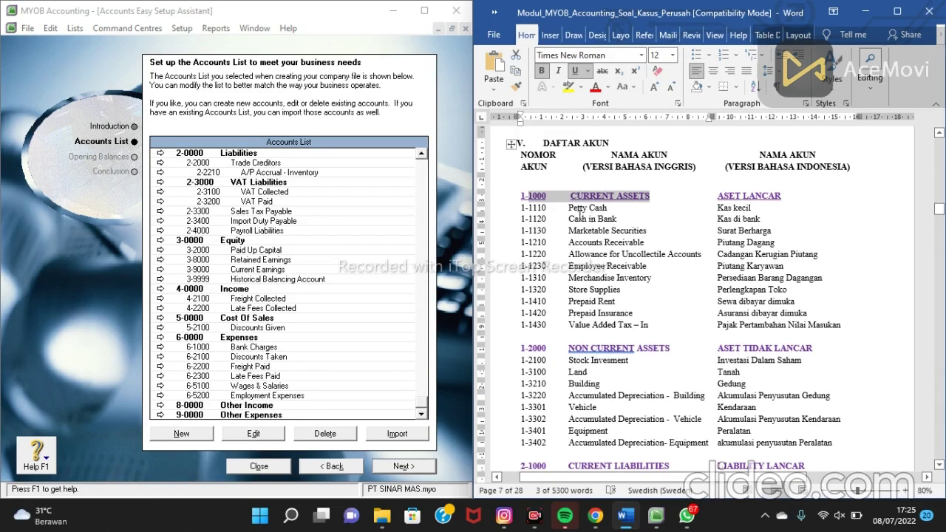
{"action": "left_click_drag", "start_coordinate": [565, 212], "coordinate": [668, 328]}
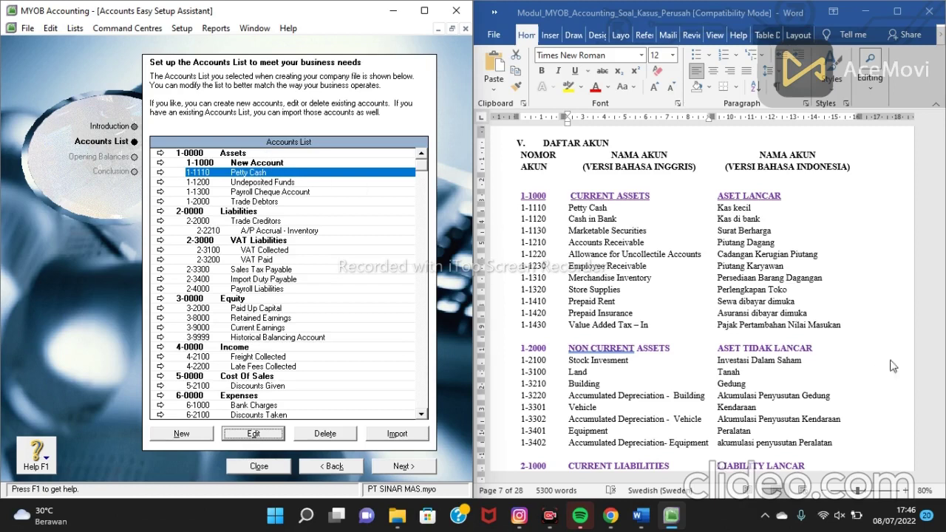
Edit account 1-1000 New Account and rename it CURRENT ASSET
{"action": "left_click", "coordinate": [260, 164]}
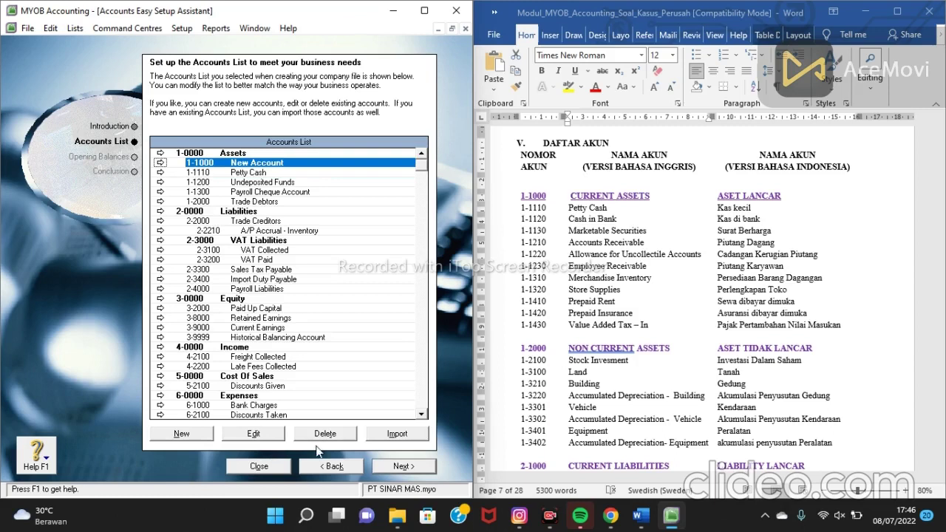
{"action": "left_click", "coordinate": [254, 434]}
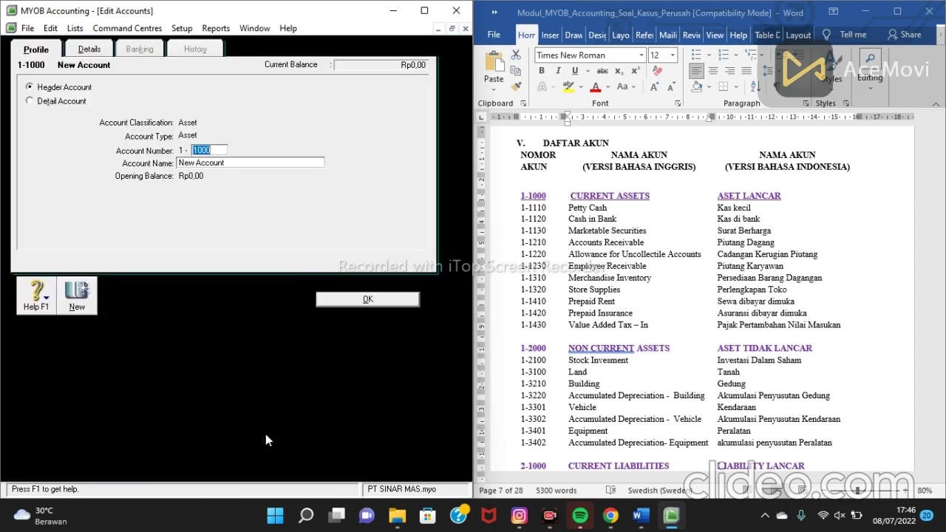
{"action": "left_click", "coordinate": [239, 161]}
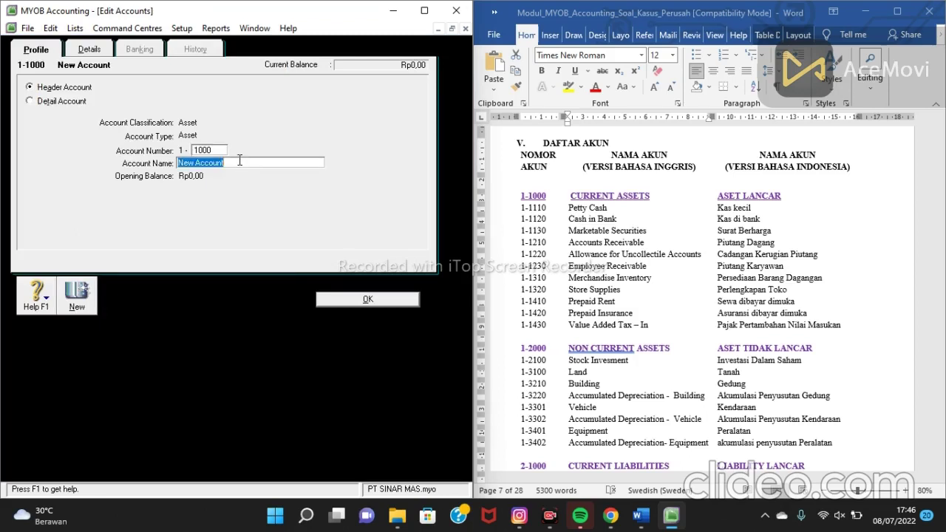
{"action": "key", "text": "BackSpace"}
{"action": "type", "text": "CURRENT ASSET"}
{"action": "left_click", "coordinate": [345, 300]}
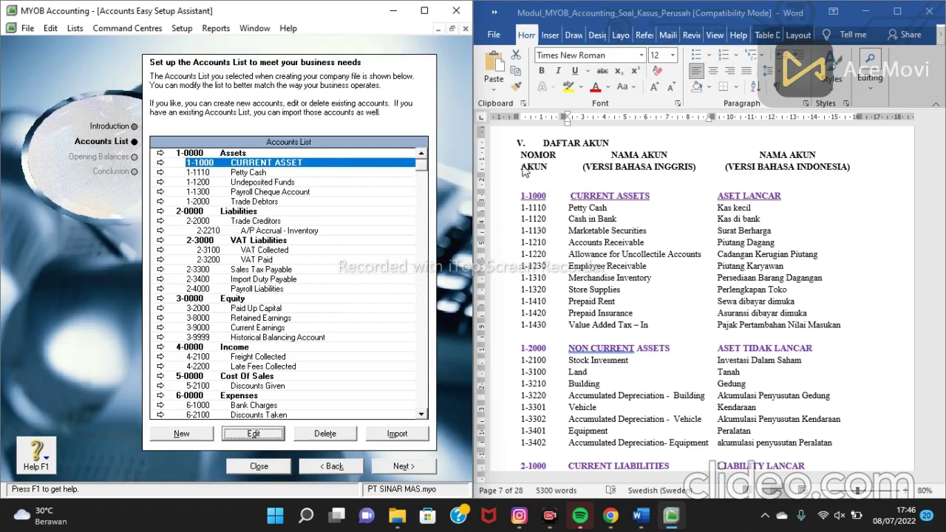
Change Undeposited Funds to account number 1-1120 named cash in bank
{"action": "left_click", "coordinate": [267, 174]}
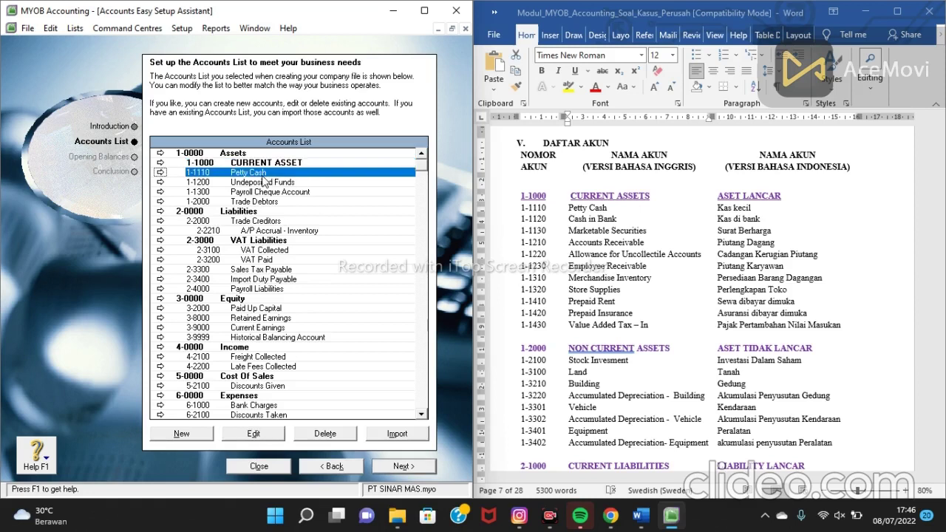
{"action": "left_click", "coordinate": [269, 183]}
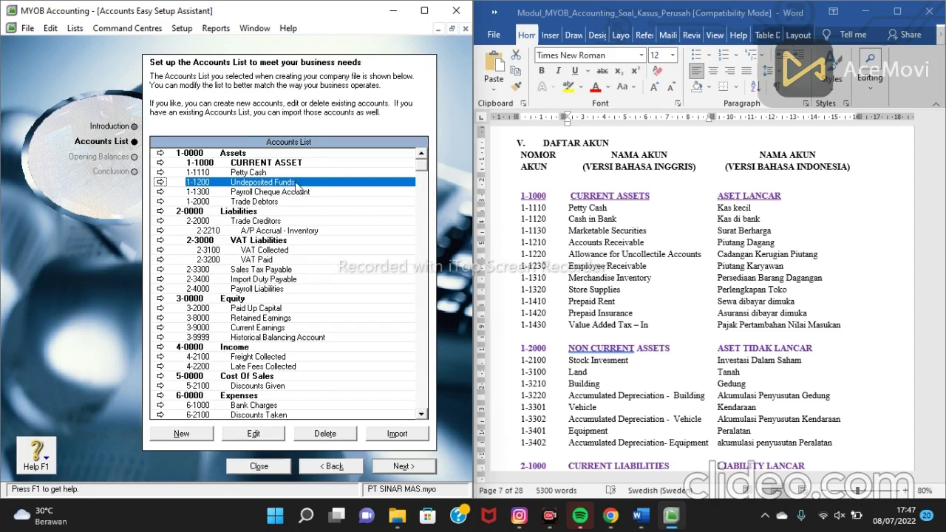
{"action": "left_click", "coordinate": [280, 436]}
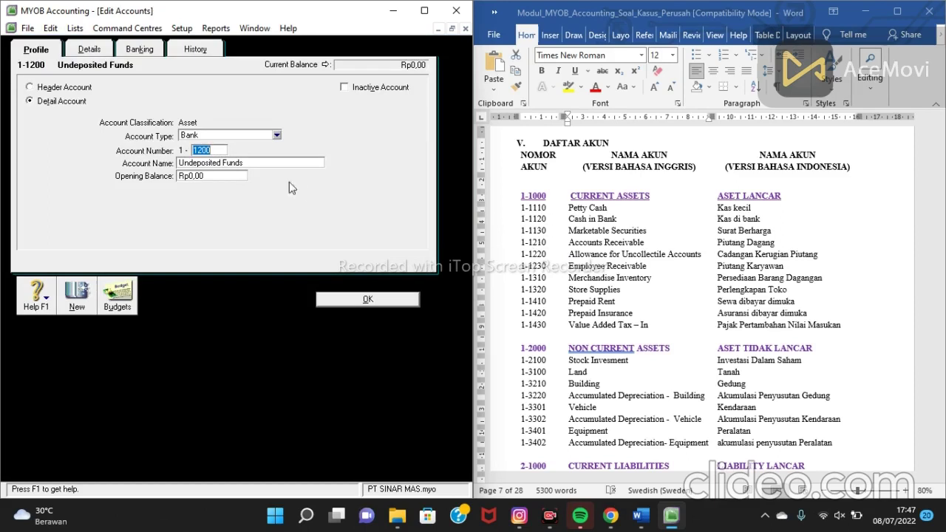
{"action": "left_click", "coordinate": [213, 150]}
{"action": "key", "text": "BackSpace"}
{"action": "key", "text": "BackSpace"}
{"action": "type", "text": "120"}
{"action": "left_click", "coordinate": [251, 161]}
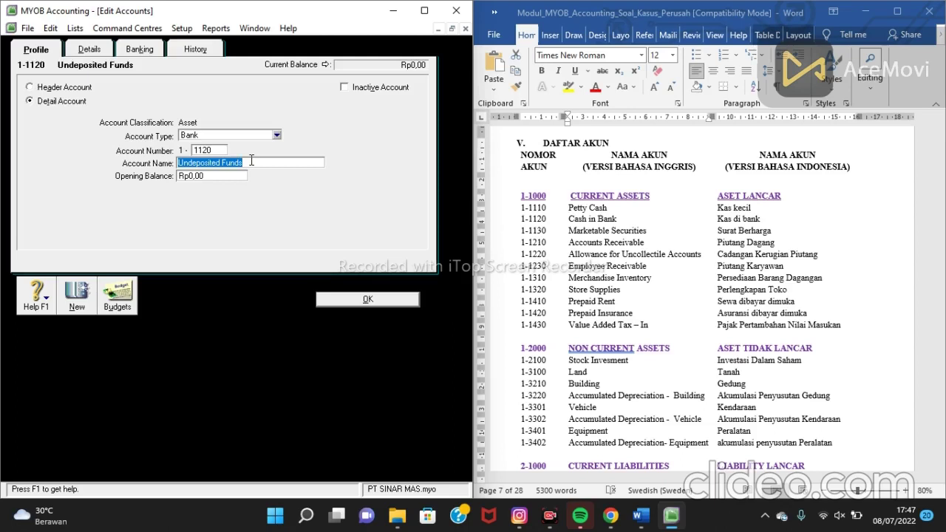
{"action": "type", "text": "C"}
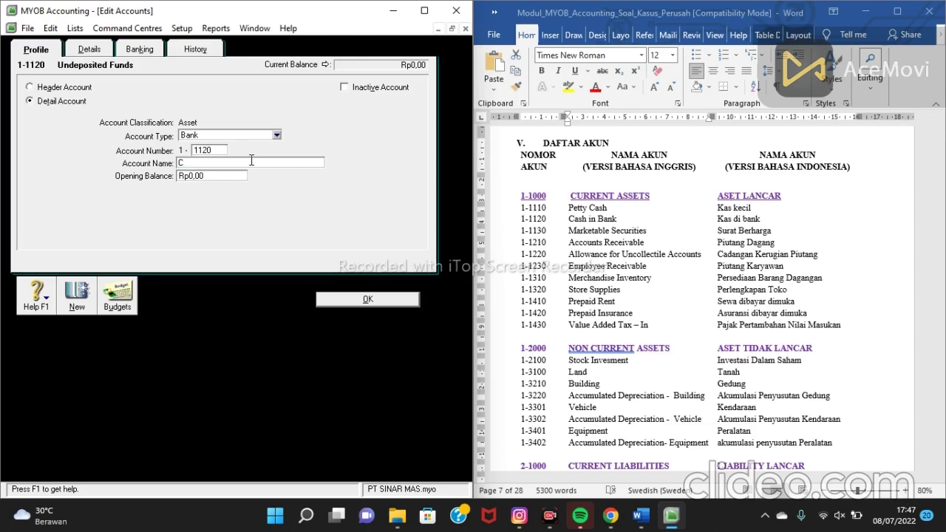
{"action": "key", "text": "BackSpace"}
{"action": "type", "text": "cas"}
{"action": "left_click", "coordinate": [378, 299]}
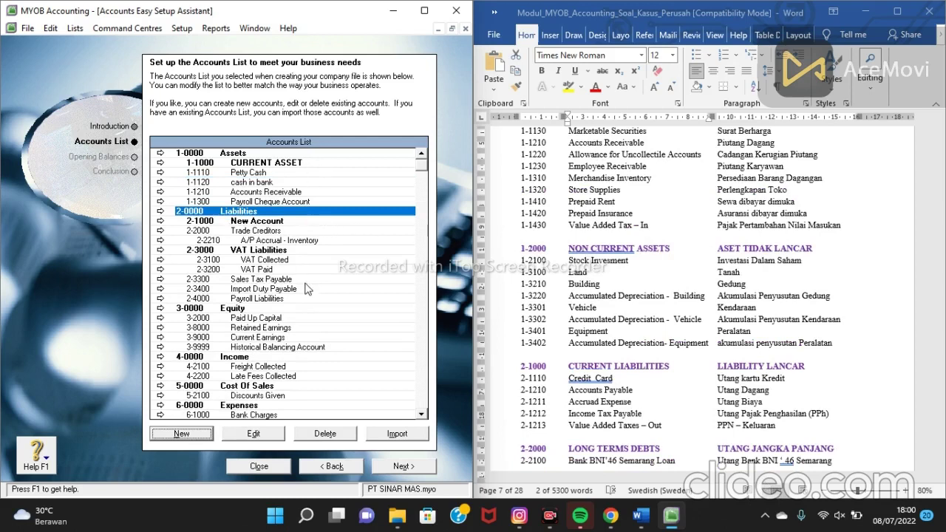
Rename header account 2-1000 to 'current liability', fixing the misspelling before saving
{"action": "left_click", "coordinate": [282, 222]}
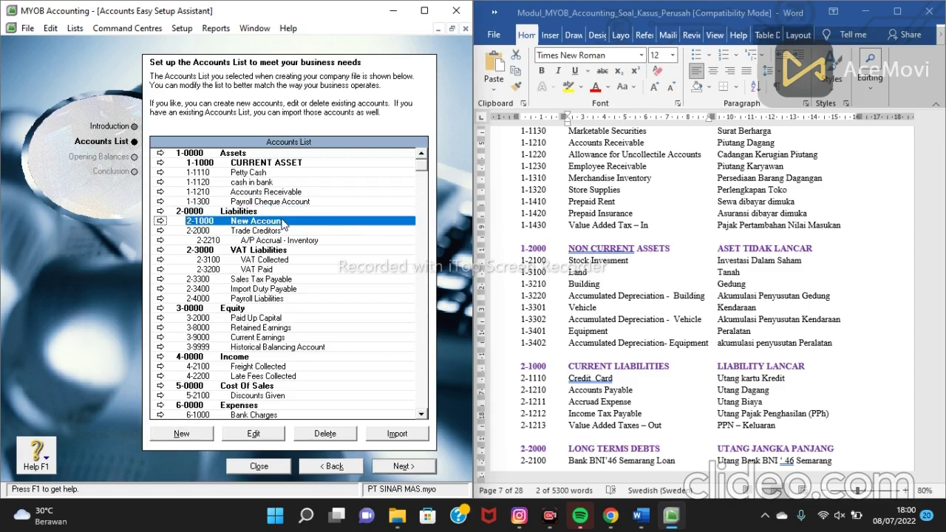
{"action": "left_click", "coordinate": [243, 435]}
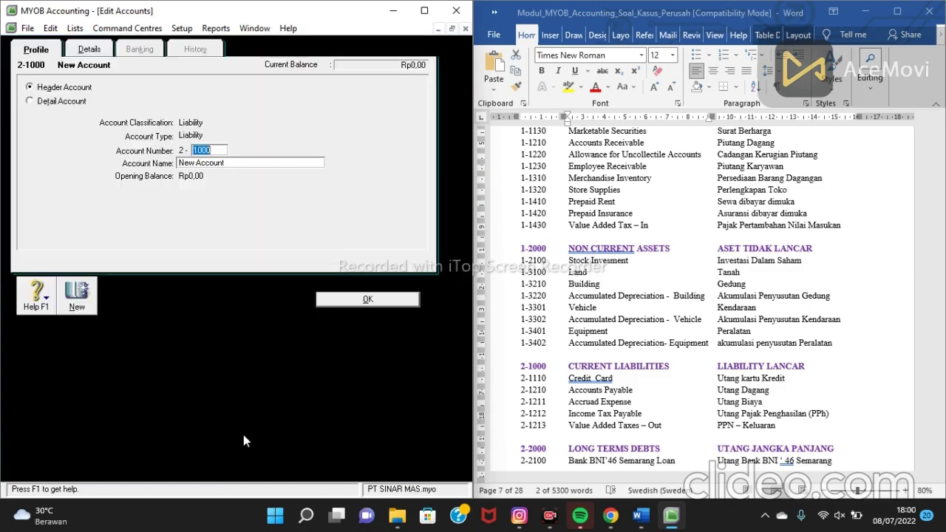
{"action": "left_click", "coordinate": [227, 164]}
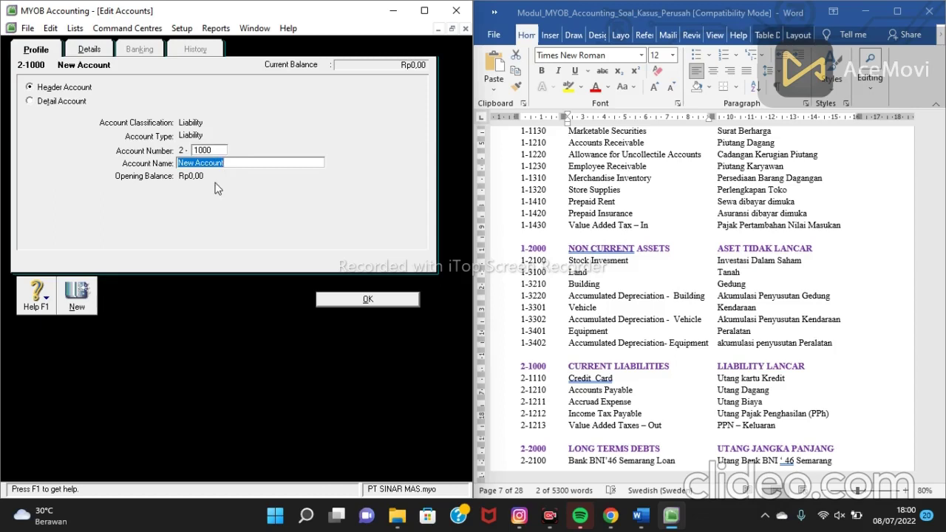
{"action": "type", "text": "current lianbility"}
{"action": "left_click", "coordinate": [214, 162]}
{"action": "key", "text": "BackSpace"}
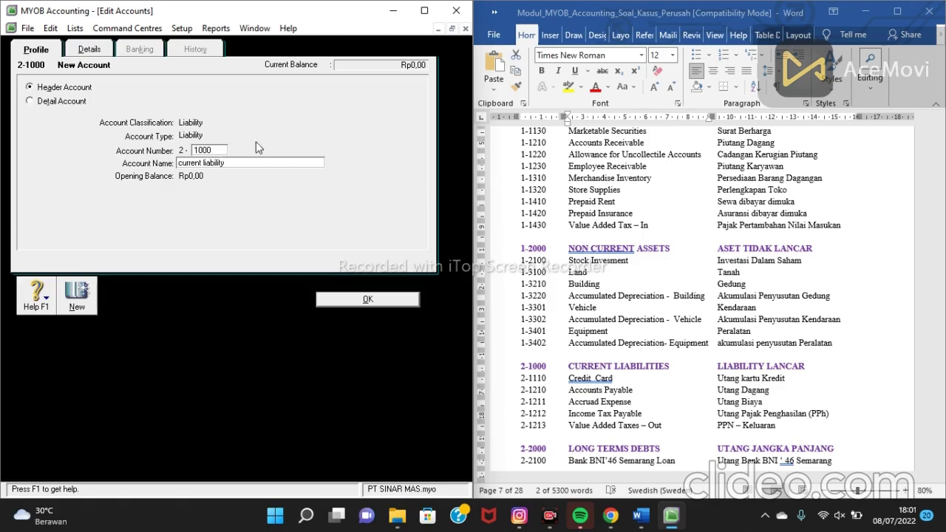
{"action": "left_click", "coordinate": [357, 301]}
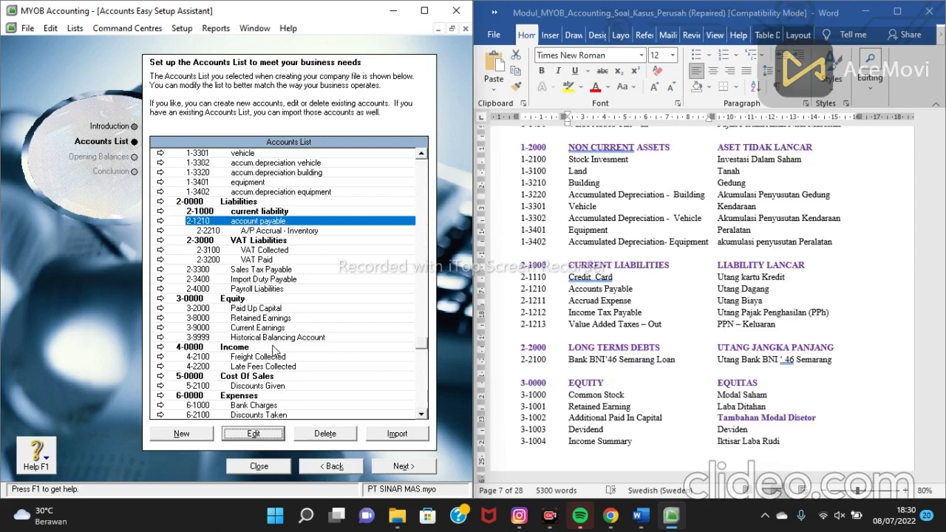
Delete the 2-3000 VAT Liabilities header from the Liabilities accounts
{"action": "scroll", "coordinate": [200, 255], "scroll_direction": "up", "scroll_amount": 2}
{"action": "scroll", "coordinate": [199, 255], "scroll_direction": "up", "scroll_amount": 4}
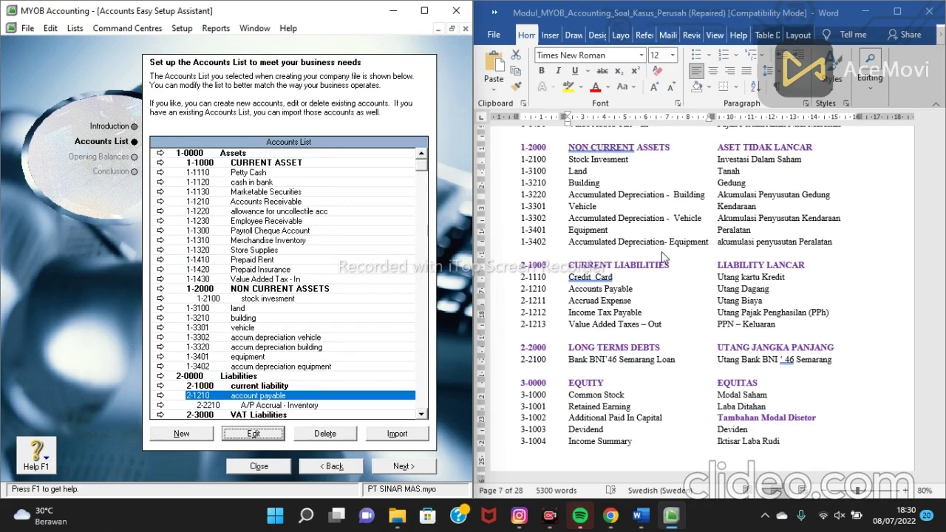
{"action": "scroll", "coordinate": [663, 257], "scroll_direction": "up", "scroll_amount": 5}
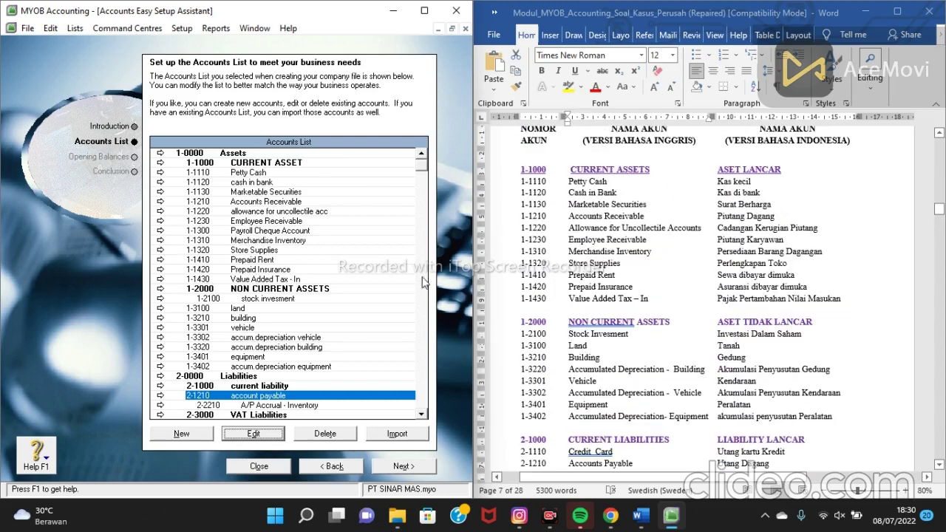
{"action": "scroll", "coordinate": [283, 206], "scroll_direction": "down", "scroll_amount": 3}
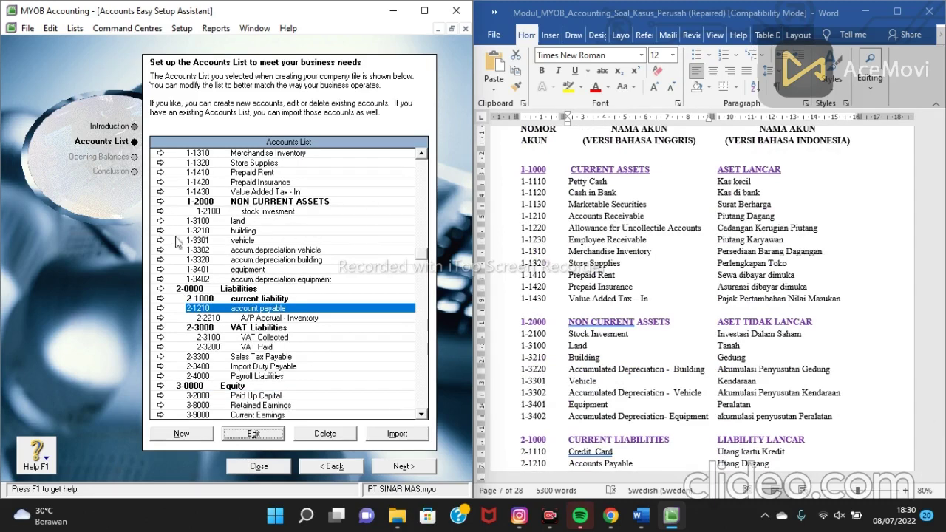
{"action": "left_click", "coordinate": [288, 329]}
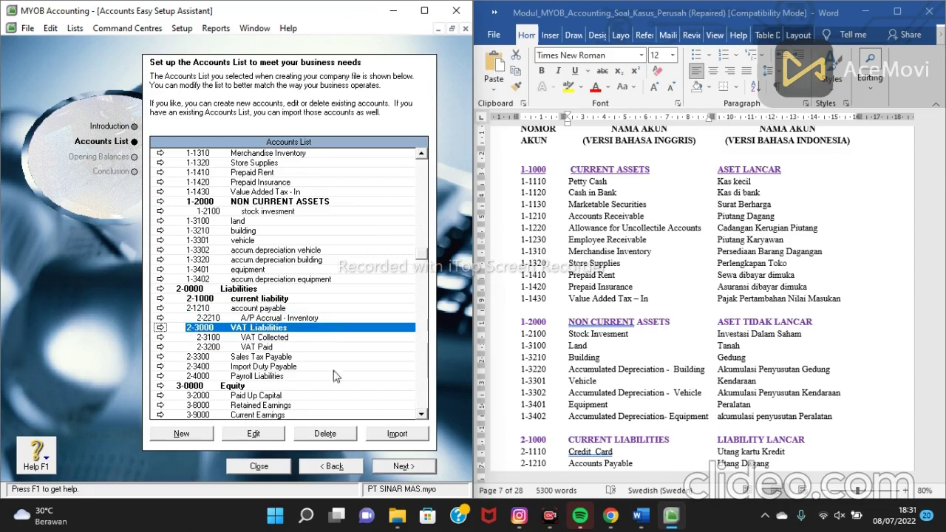
{"action": "left_click", "coordinate": [336, 436]}
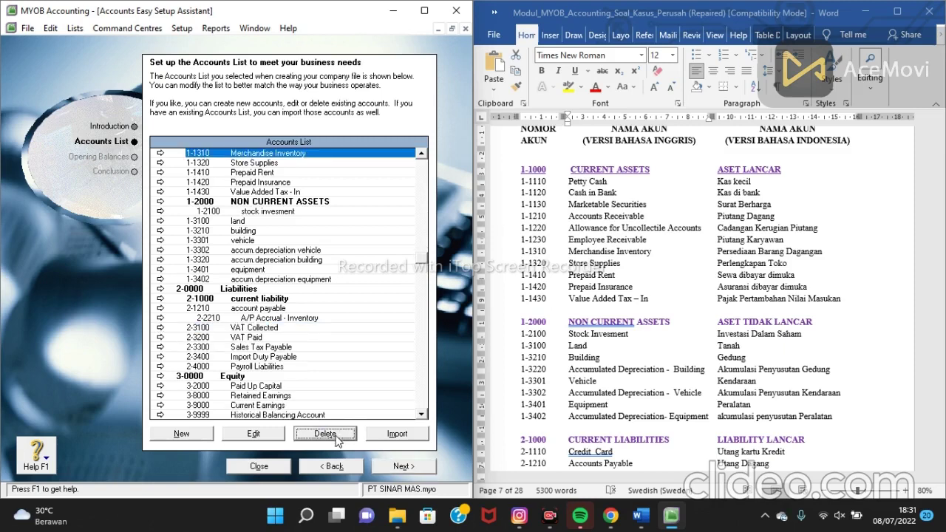
{"action": "scroll", "coordinate": [348, 289], "scroll_direction": "up", "scroll_amount": 1}
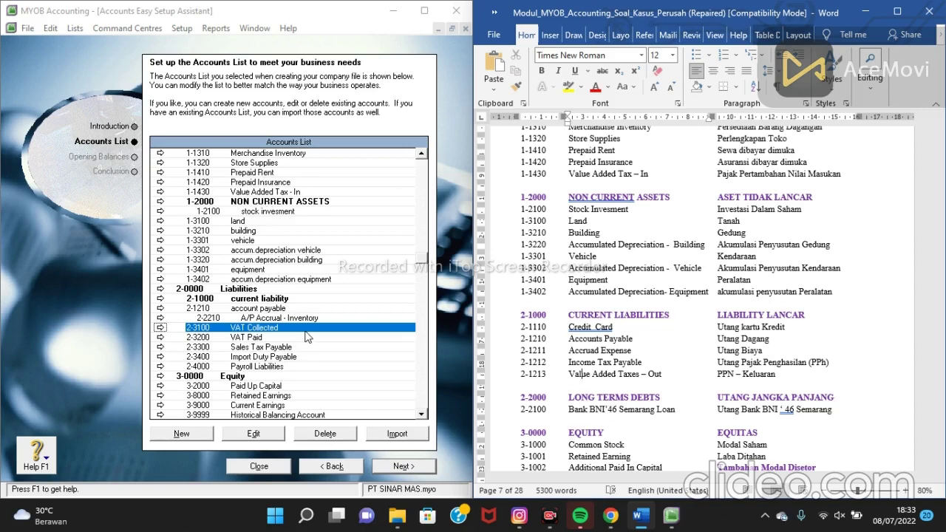
Change VAT Collected to account number 2-1213 and rename it 'VAT out'
{"action": "left_click", "coordinate": [255, 434]}
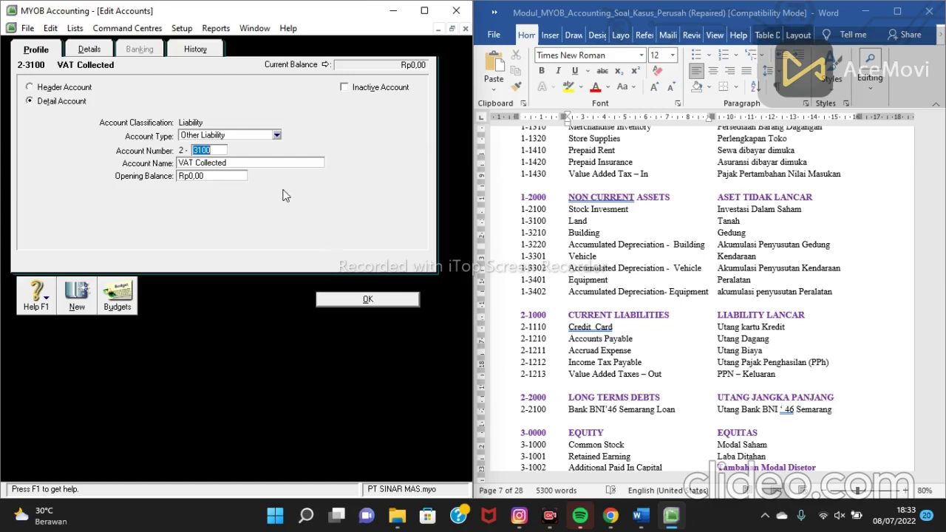
{"action": "type", "text": "1213"}
{"action": "key", "text": "Tab"}
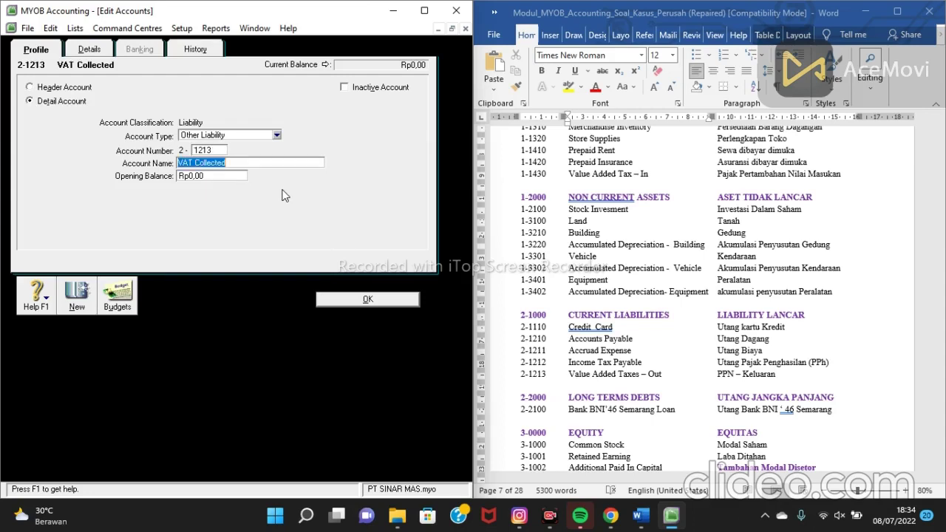
{"action": "key", "text": "End"}
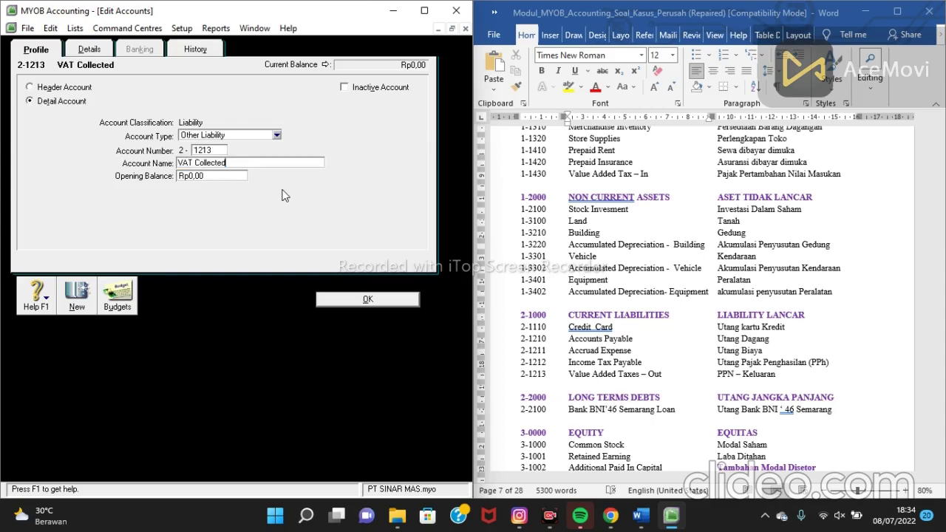
{"action": "key", "text": "BackSpace"}
{"action": "key", "text": "BackSpace"}
{"action": "key", "text": "BackSpace"}
{"action": "key", "text": "BackSpace"}
{"action": "key", "text": "BackSpace"}
{"action": "key", "text": "BackSpace"}
{"action": "key", "text": "BackSpace"}
{"action": "key", "text": "BackSpace"}
{"action": "left_click", "coordinate": [368, 300]}
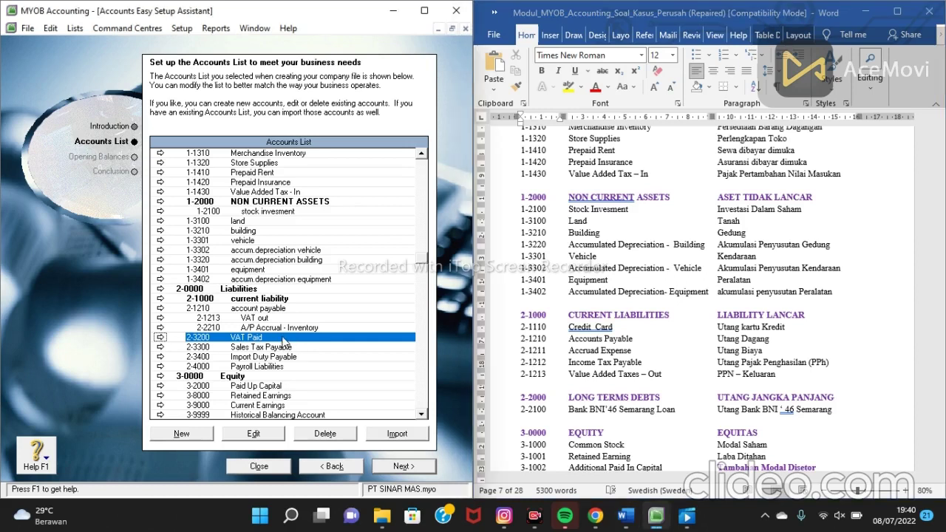
Change VAT Paid to account 2-1212 named 'income tax payable'
{"action": "left_click", "coordinate": [275, 434]}
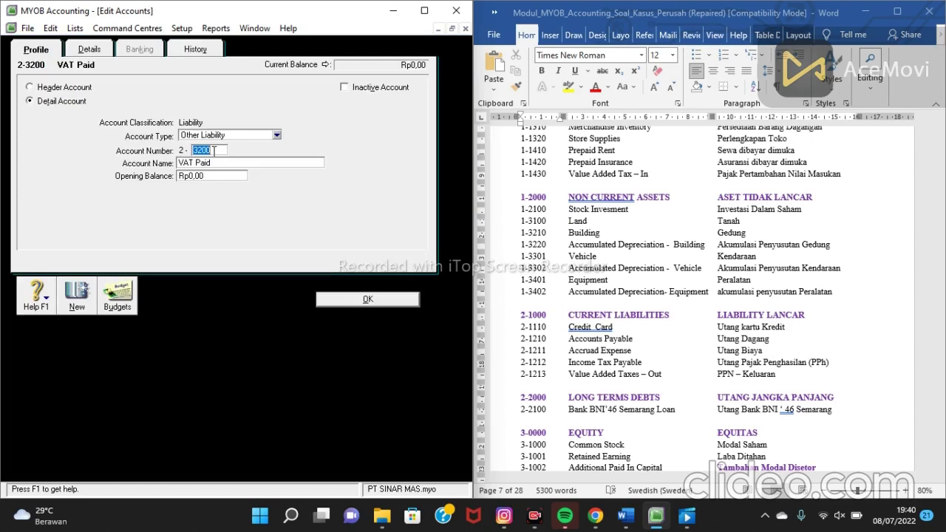
{"action": "type", "text": "1212"}
{"action": "key", "text": "Tab"}
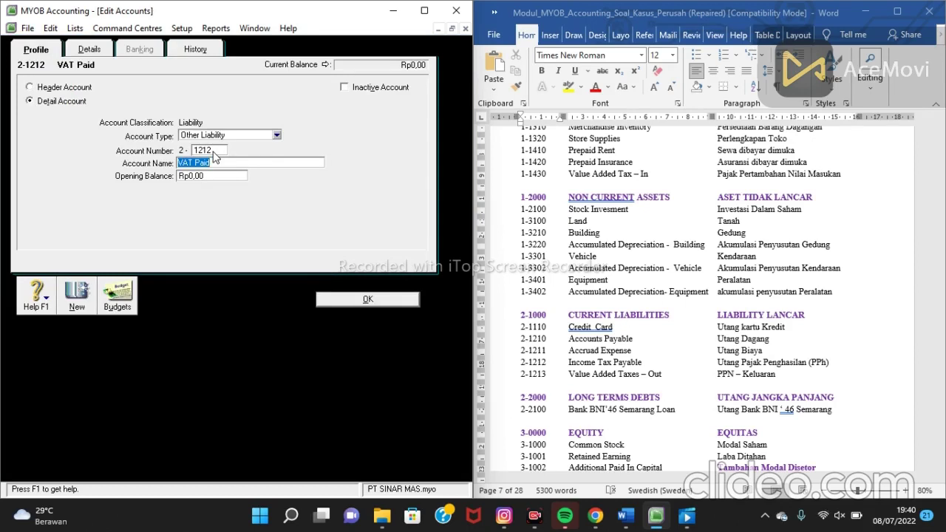
{"action": "type", "text": "income tax payable"}
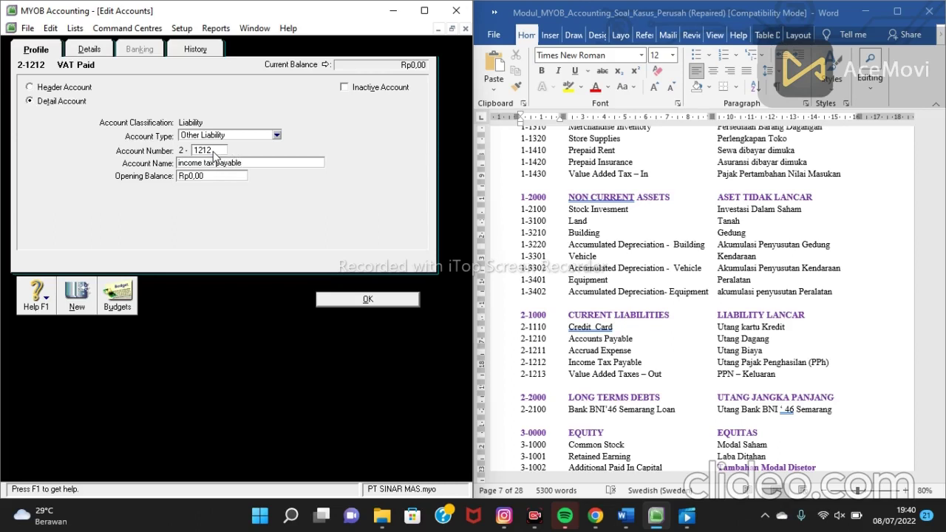
{"action": "left_click", "coordinate": [340, 303]}
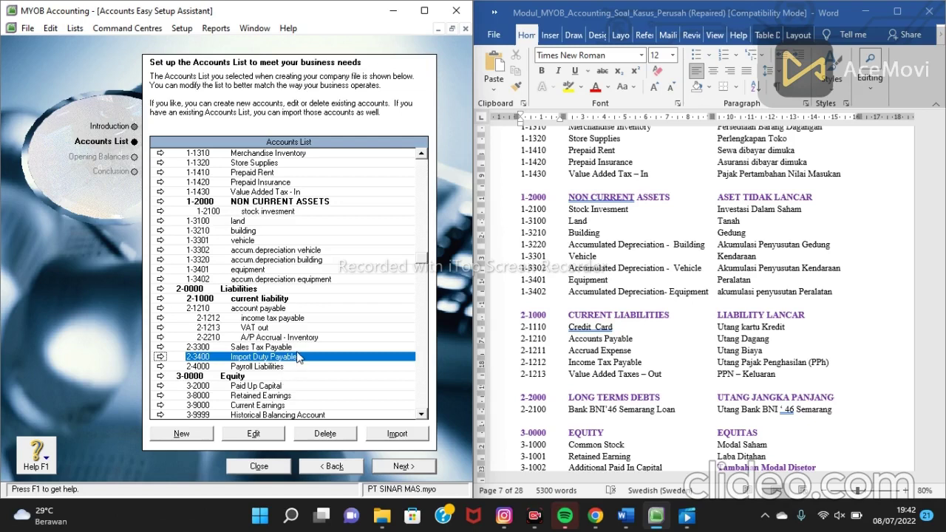
Delete the Import Duty Payable and Payroll Liabilities accounts
{"action": "left_click", "coordinate": [328, 435]}
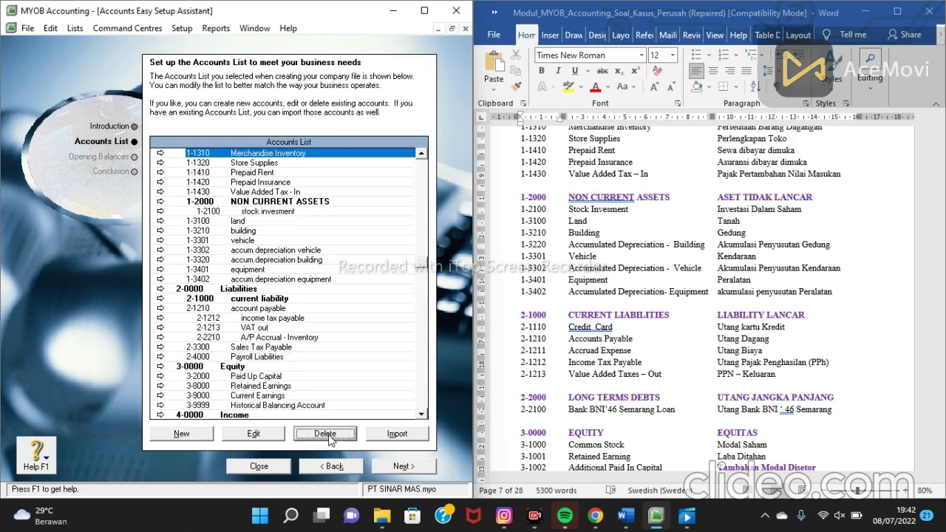
{"action": "left_click", "coordinate": [293, 360]}
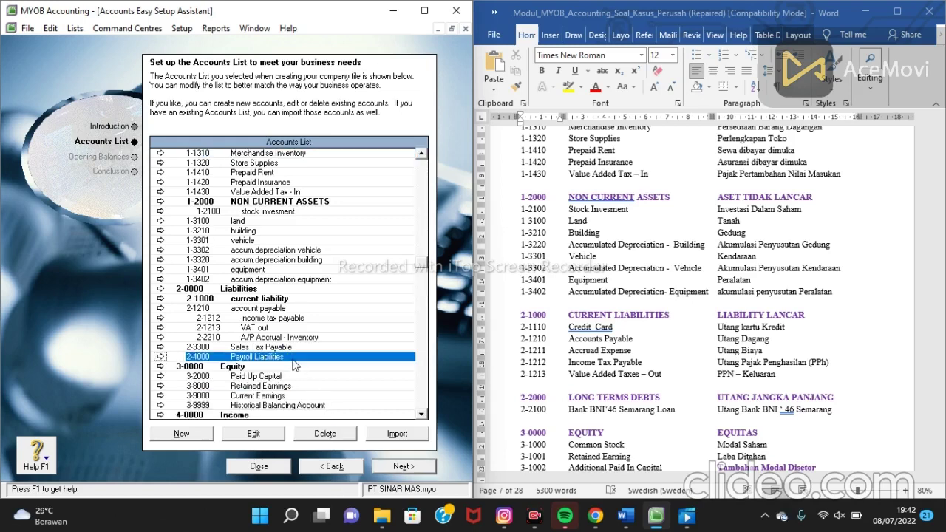
{"action": "left_click", "coordinate": [326, 434]}
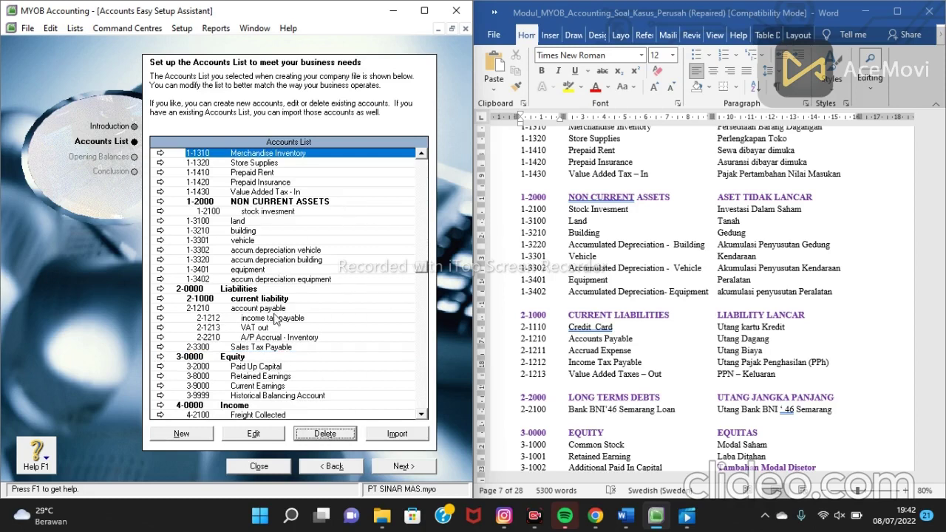
{"action": "scroll", "coordinate": [288, 340], "scroll_direction": "down", "scroll_amount": 3}
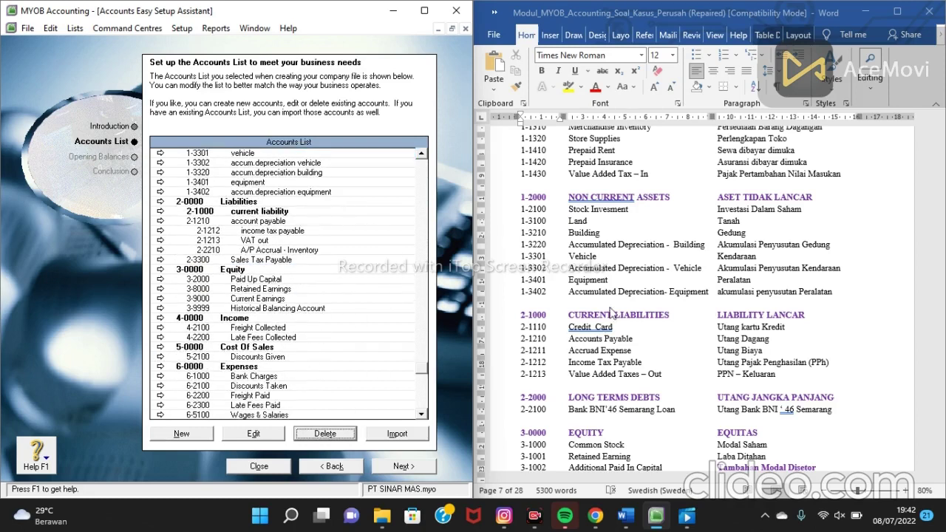
{"action": "scroll", "coordinate": [599, 318], "scroll_direction": "down", "scroll_amount": 1}
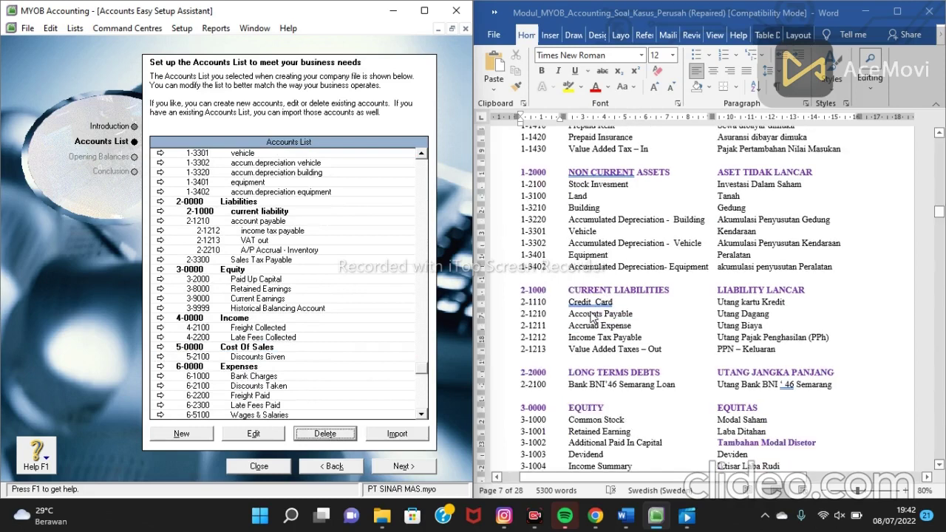
{"action": "scroll", "coordinate": [593, 317], "scroll_direction": "down", "scroll_amount": 1}
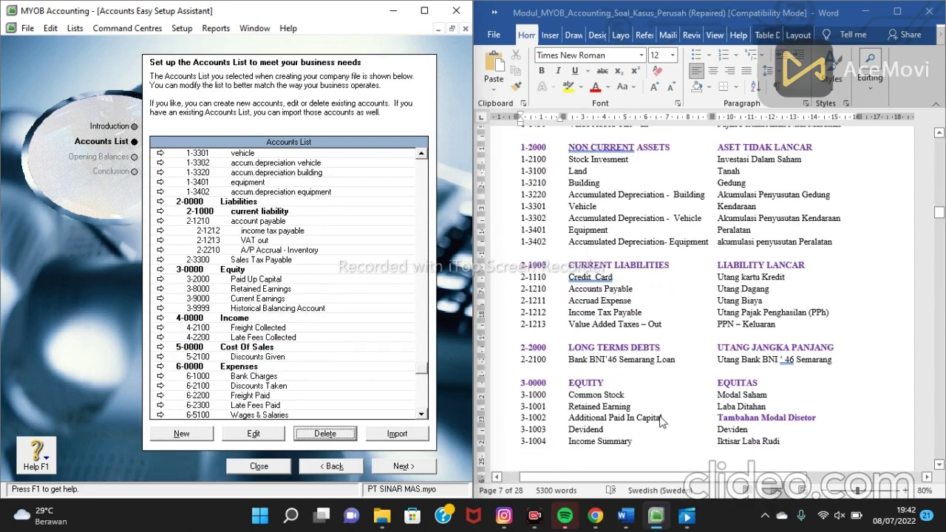
{"action": "scroll", "coordinate": [585, 252], "scroll_direction": "down", "scroll_amount": 1}
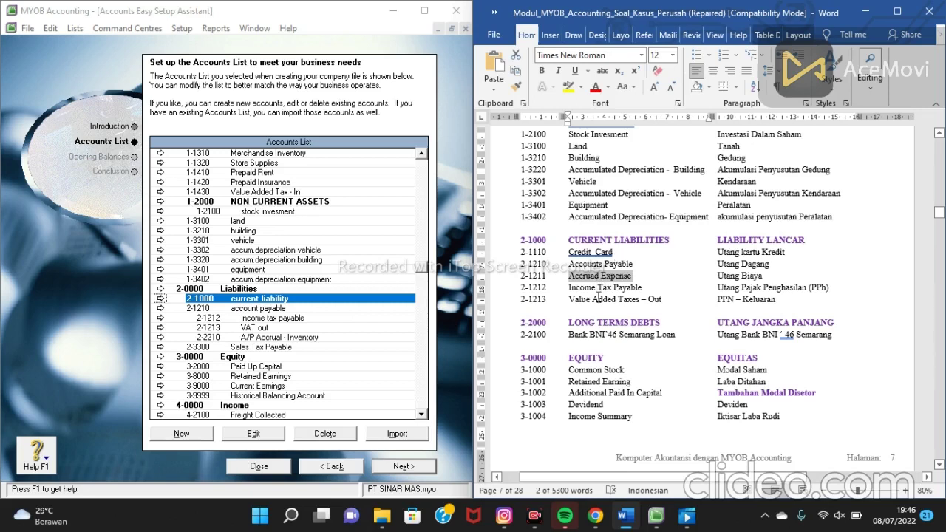
Start a new liability account numbered 2-1110 and name it 'credit card'
{"action": "left_click", "coordinate": [182, 433]}
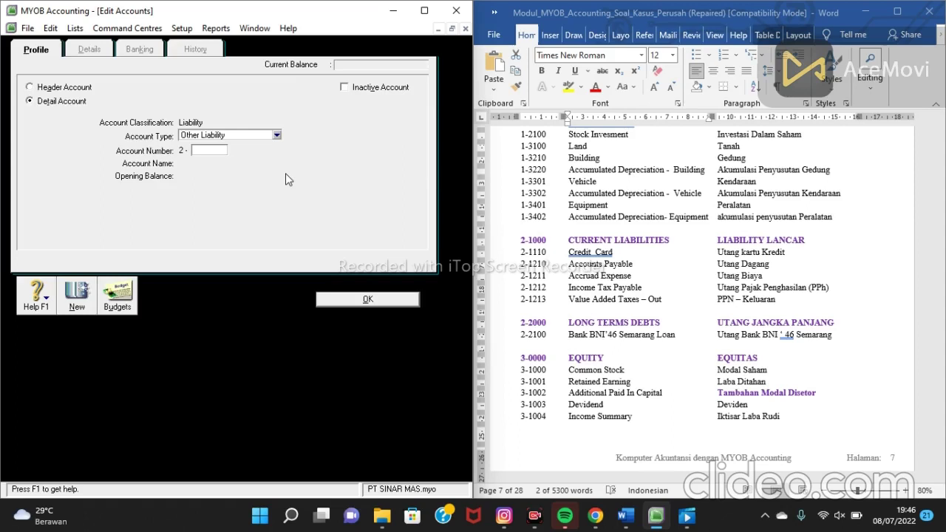
{"action": "type", "text": "1110"}
{"action": "key", "text": "Tab"}
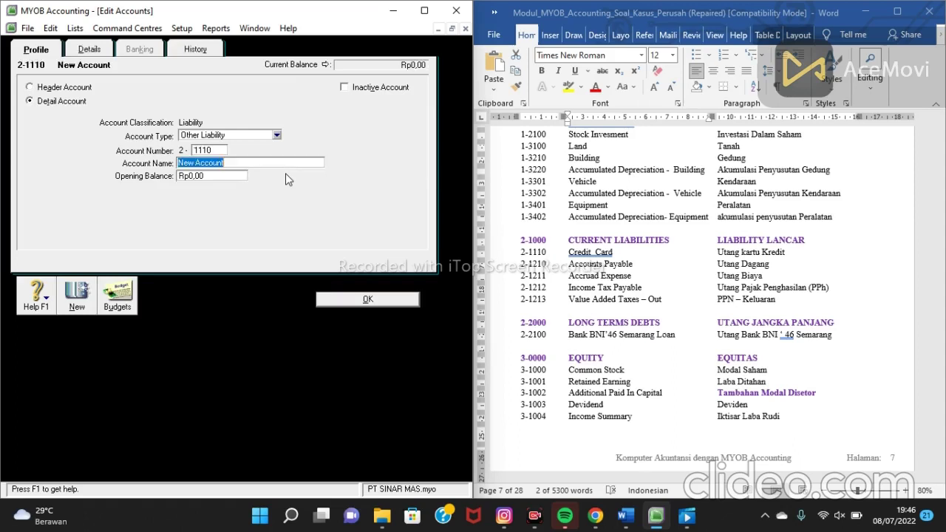
{"action": "type", "text": "credit card"}
Save 2-1110 credit card, then add liability account 2-1211 'accruad expense'
{"action": "left_click", "coordinate": [78, 296]}
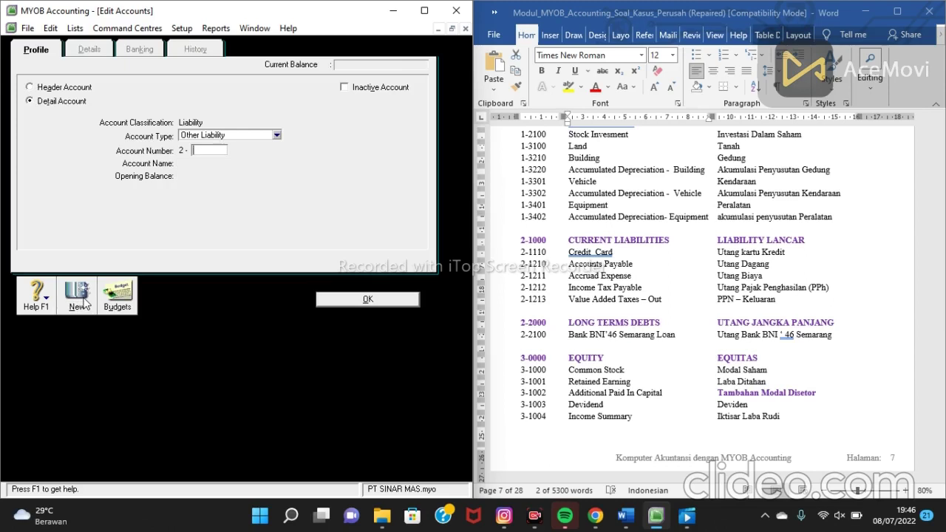
{"action": "type", "text": "1211"}
{"action": "key", "text": "Tab"}
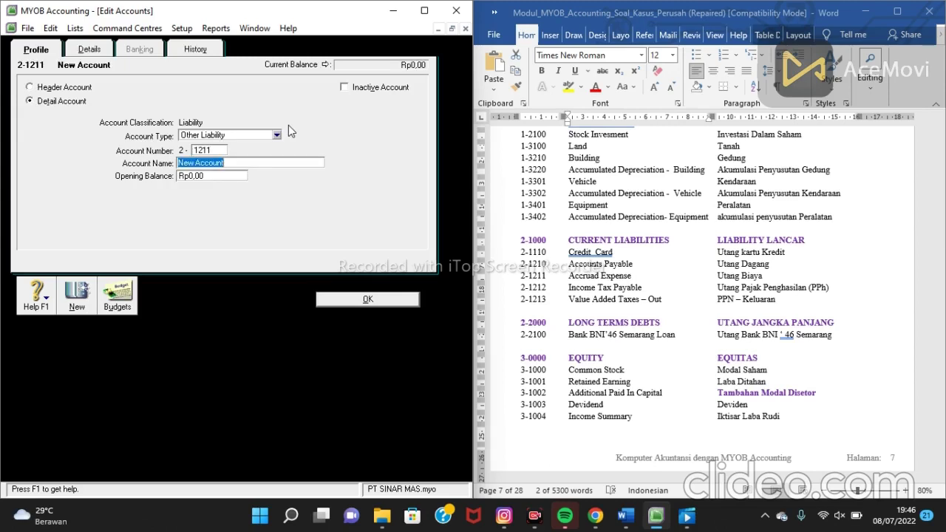
{"action": "type", "text": "accrua"}
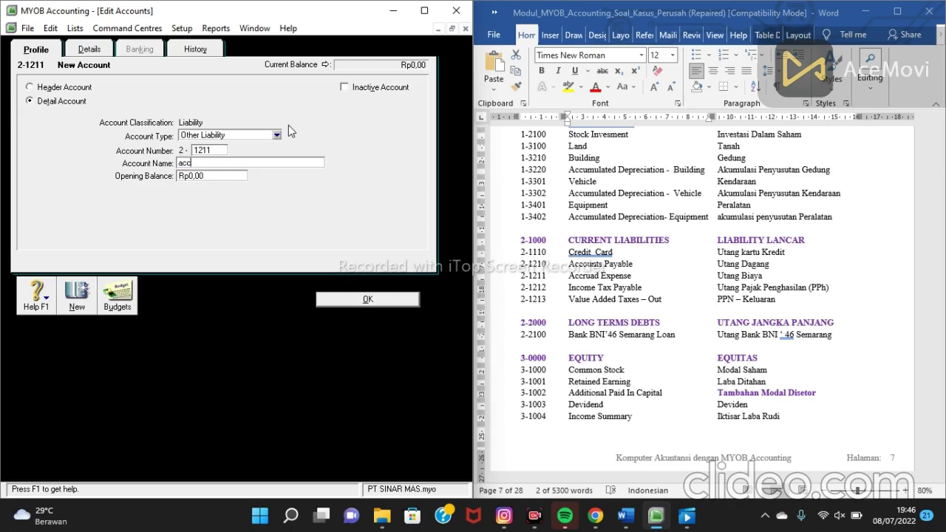
{"action": "type", "text": "d expense"}
{"action": "left_click", "coordinate": [388, 300]}
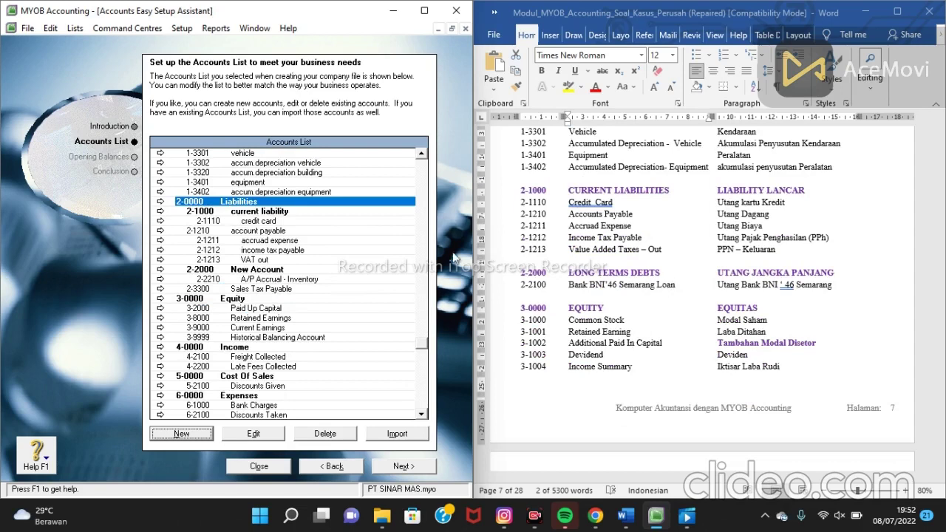
{"action": "left_click", "coordinate": [294, 270]}
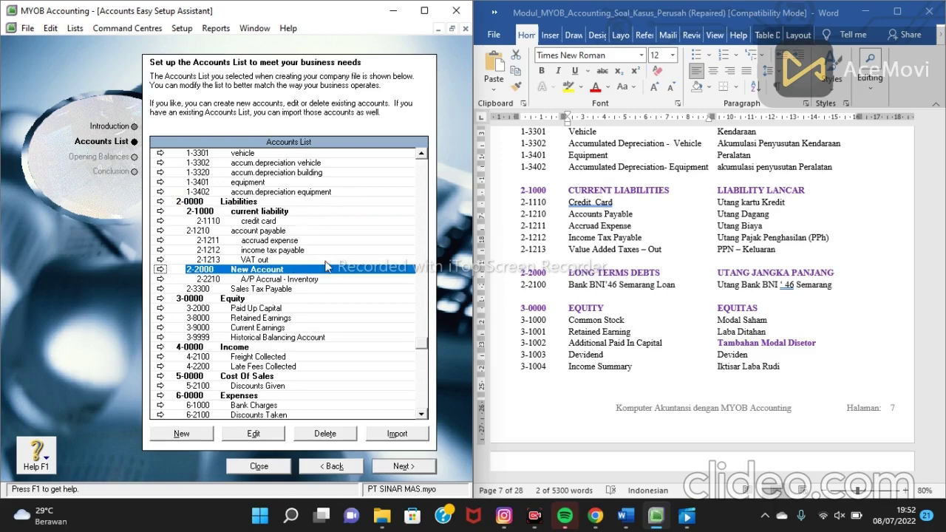
Rename the 2-2000 New Account header to 'long terms debts'
{"action": "left_click", "coordinate": [267, 437]}
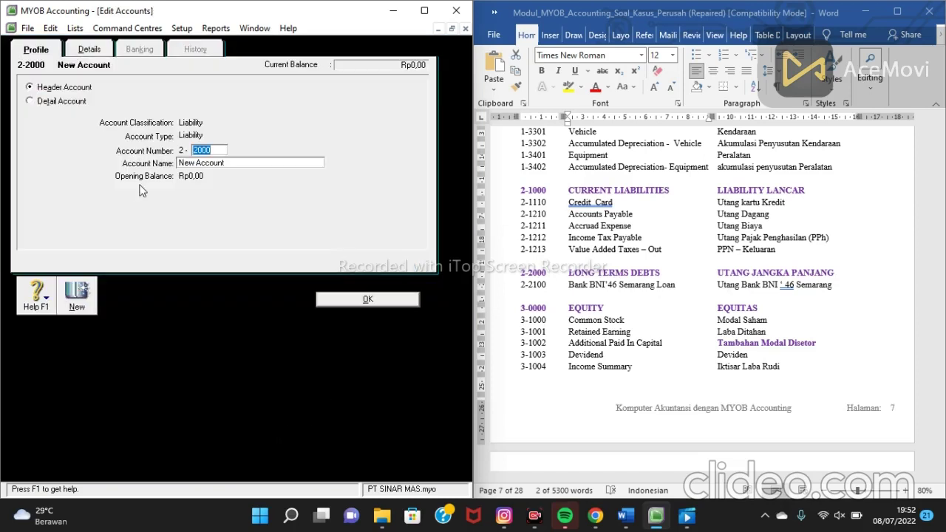
{"action": "left_click", "coordinate": [251, 163]}
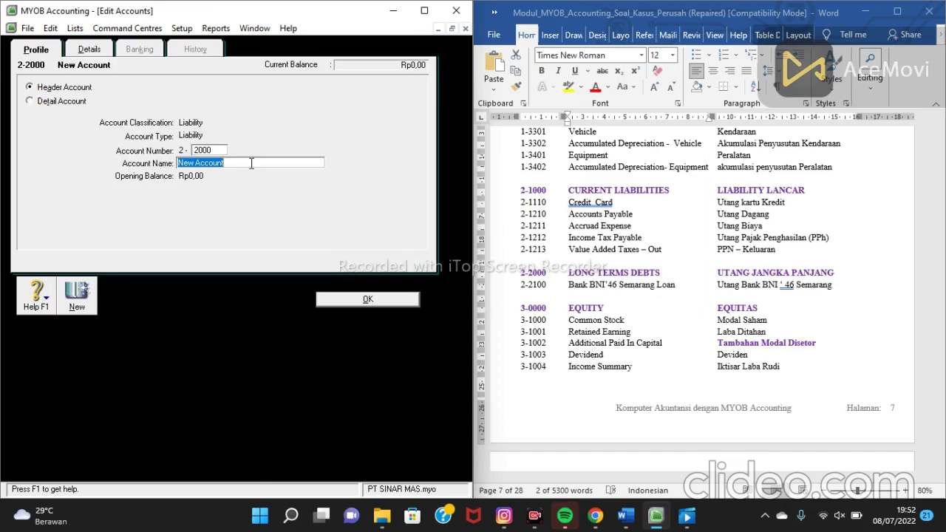
{"action": "type", "text": "long terms debt"}
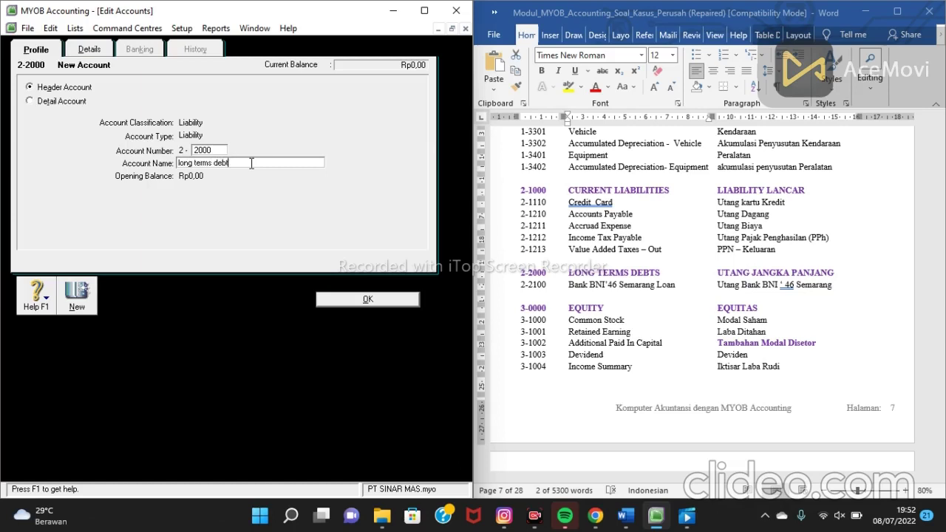
{"action": "type", "text": "s"}
{"action": "key", "text": "Tab"}
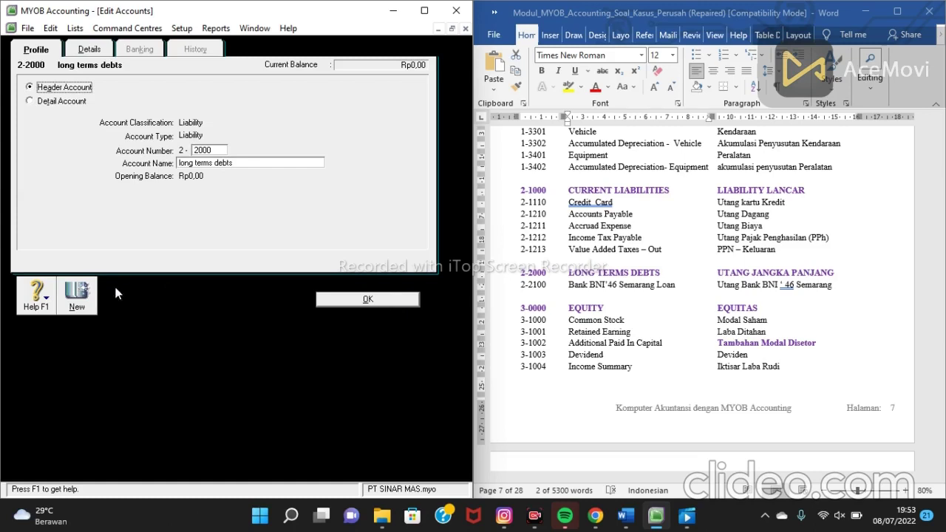
{"action": "left_click", "coordinate": [80, 291]}
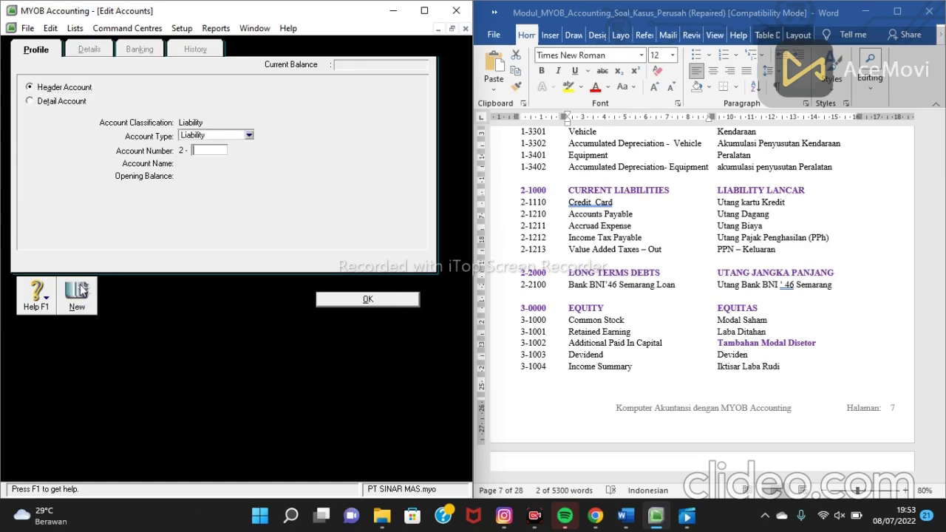
Create Long Term Liability detail account 2-2100 named 'bank BNI 46 semarang'
{"action": "left_click", "coordinate": [44, 105]}
{"action": "left_click", "coordinate": [275, 136]}
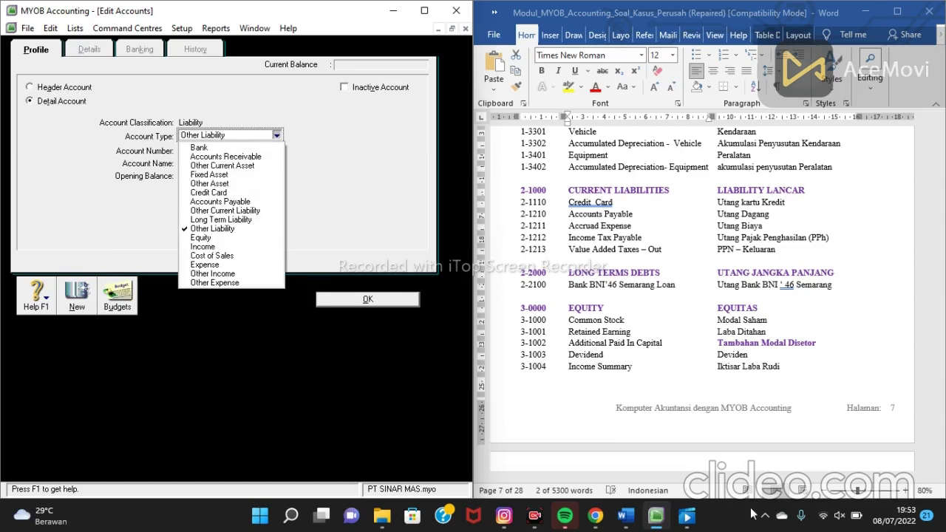
{"action": "left_click", "coordinate": [767, 489]}
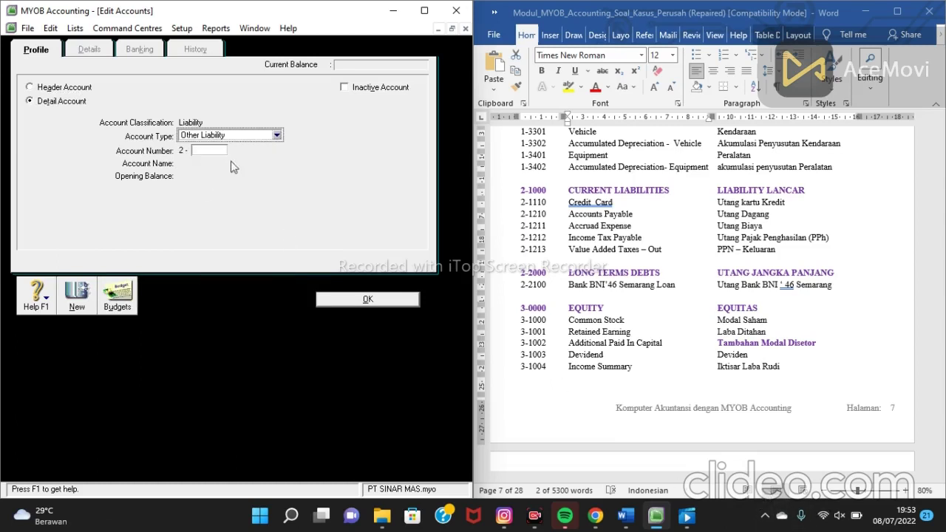
{"action": "left_click", "coordinate": [277, 135]}
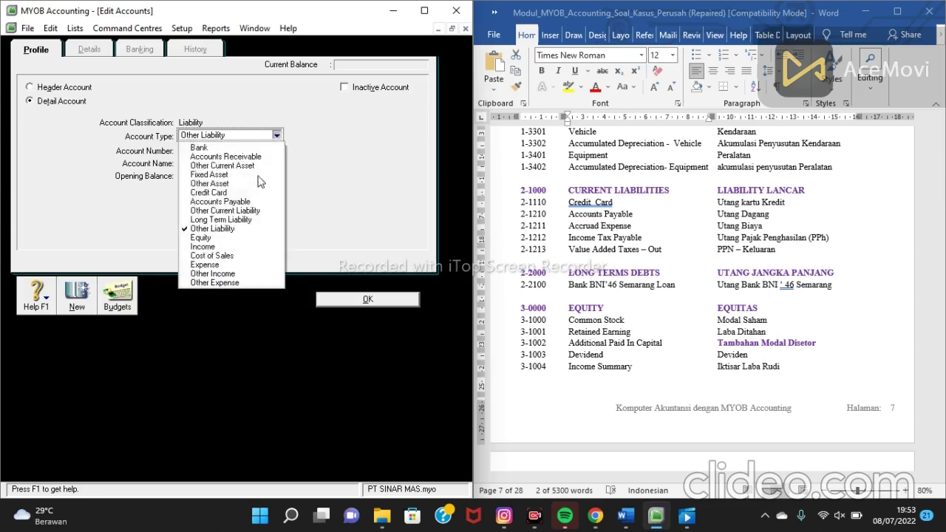
{"action": "left_click", "coordinate": [249, 220]}
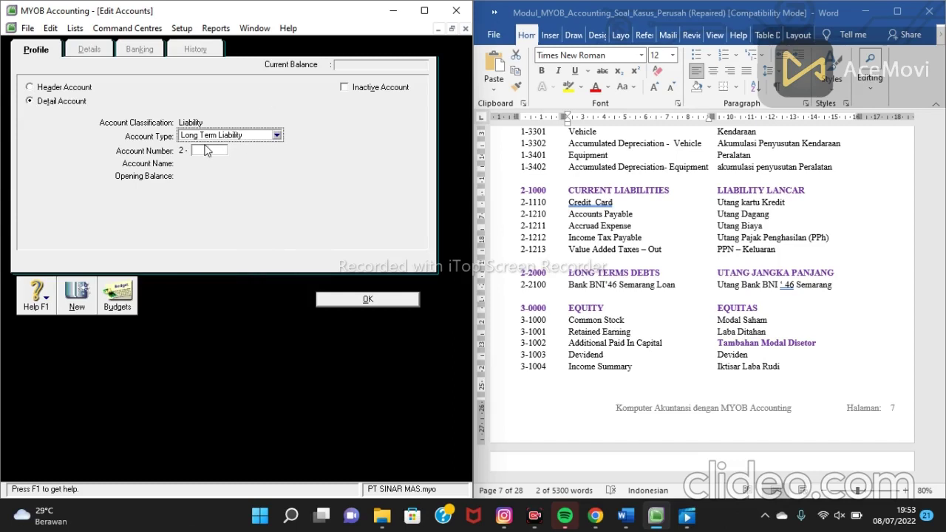
{"action": "left_click", "coordinate": [218, 153]}
{"action": "type", "text": "2100"}
{"action": "key", "text": "Tab"}
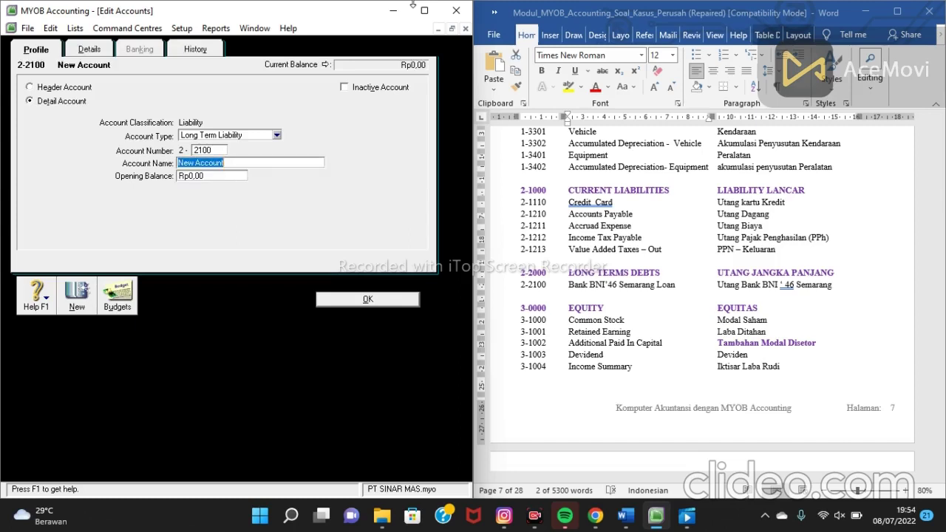
{"action": "type", "text": "ban"}
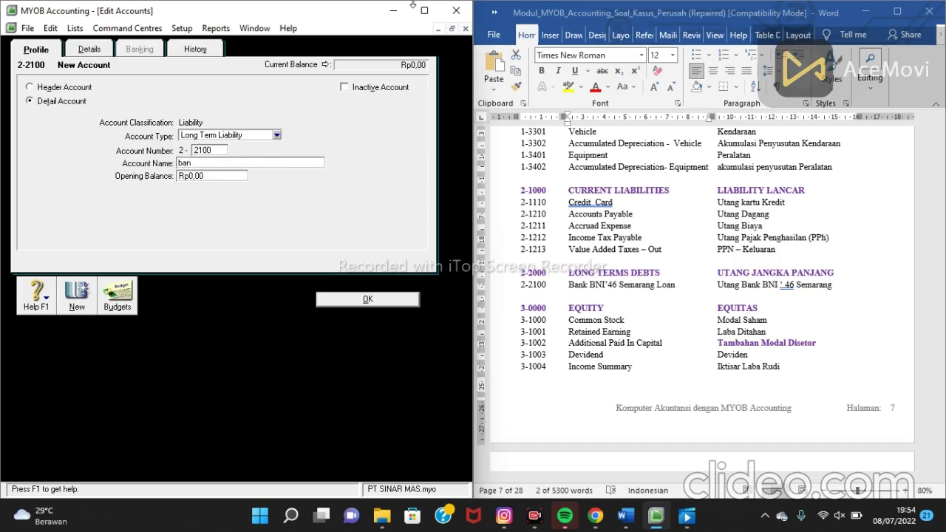
{"action": "type", "text": "k BNI 46 semarang"}
{"action": "left_click", "coordinate": [376, 298]}
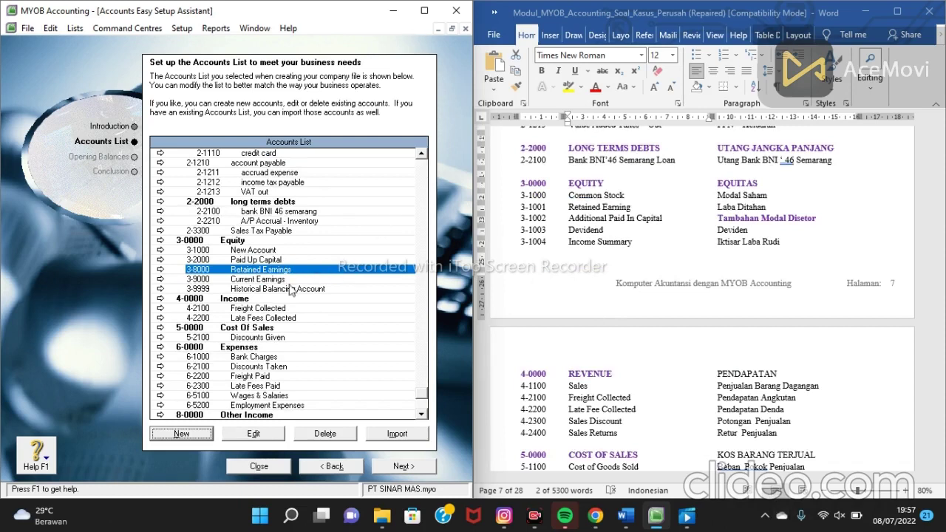
Delete the 3-2000 Paid Up Capital account, keeping the linked Retained Earnings account
{"action": "left_click", "coordinate": [325, 435]}
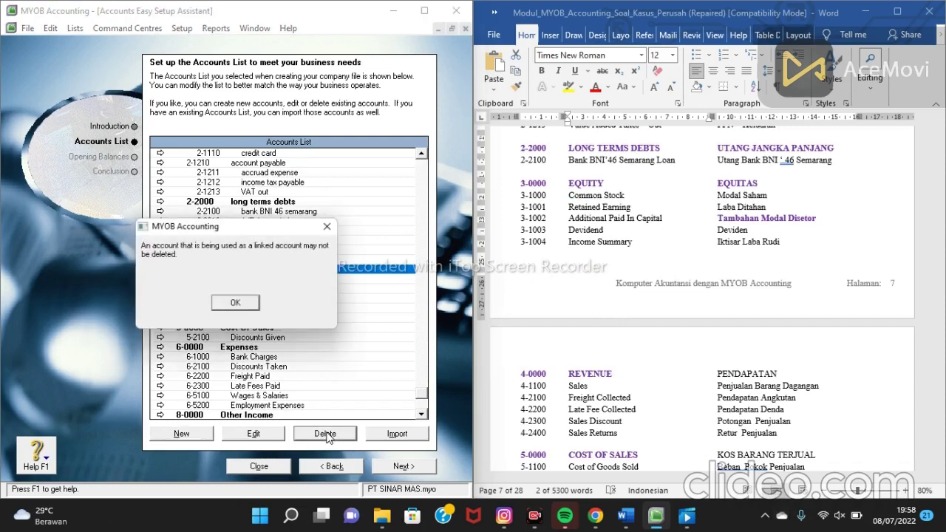
{"action": "left_click", "coordinate": [235, 305]}
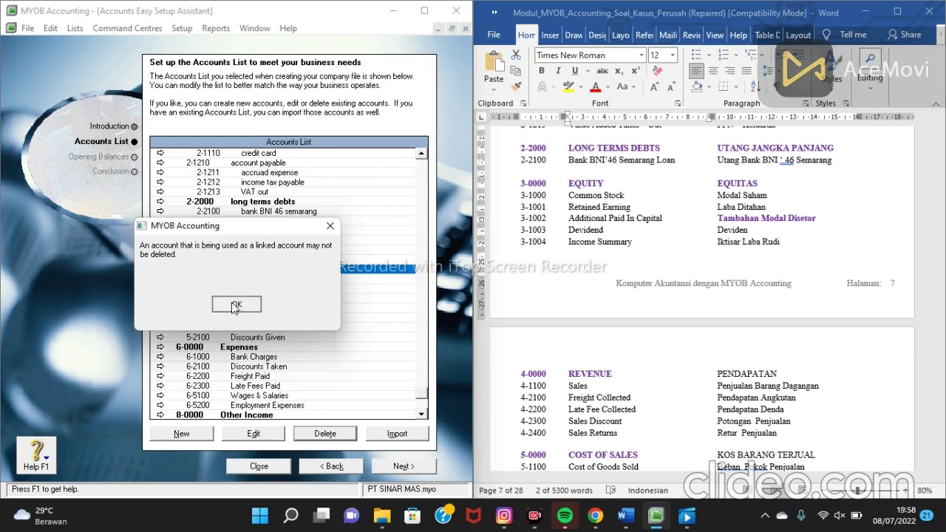
{"action": "left_click", "coordinate": [330, 439]}
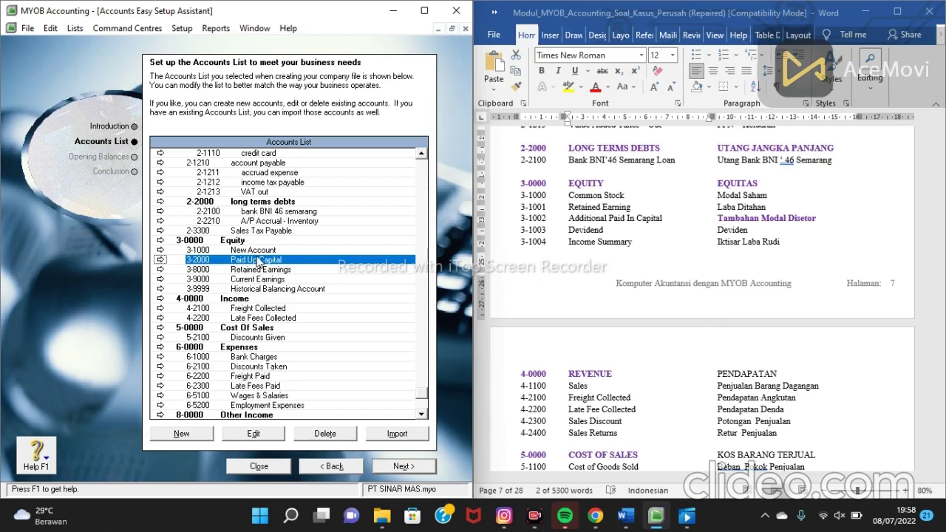
{"action": "left_click", "coordinate": [346, 435]}
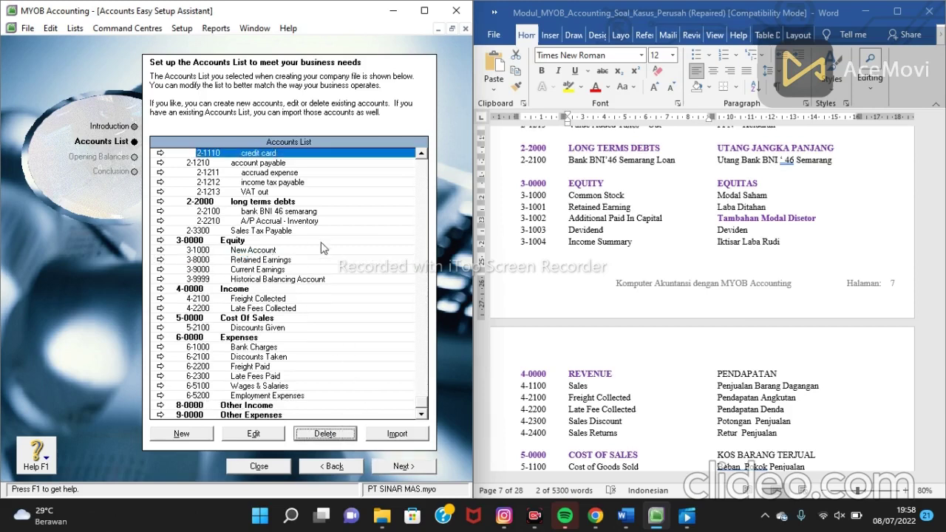
{"action": "left_click", "coordinate": [282, 253]}
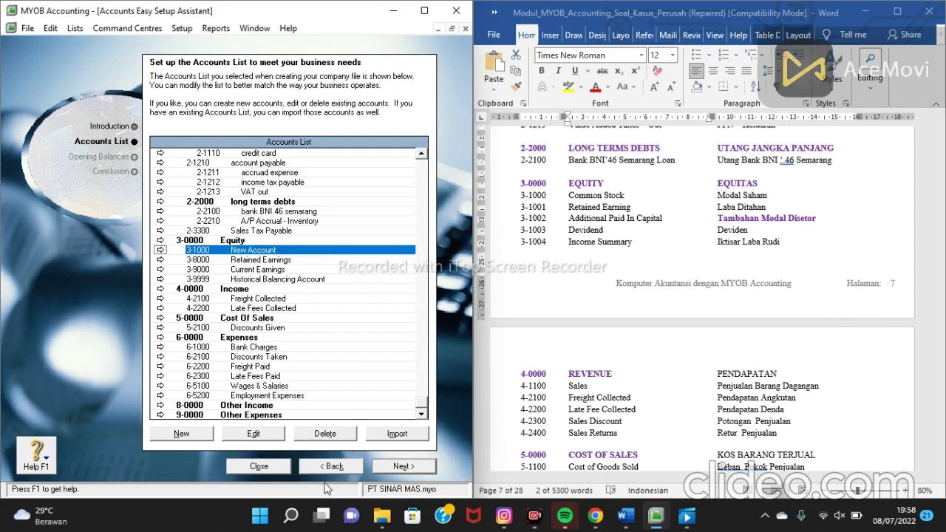
Rename equity account 3-1000 from New Account to 'common stock', then select Current Earnings
{"action": "left_click", "coordinate": [254, 434]}
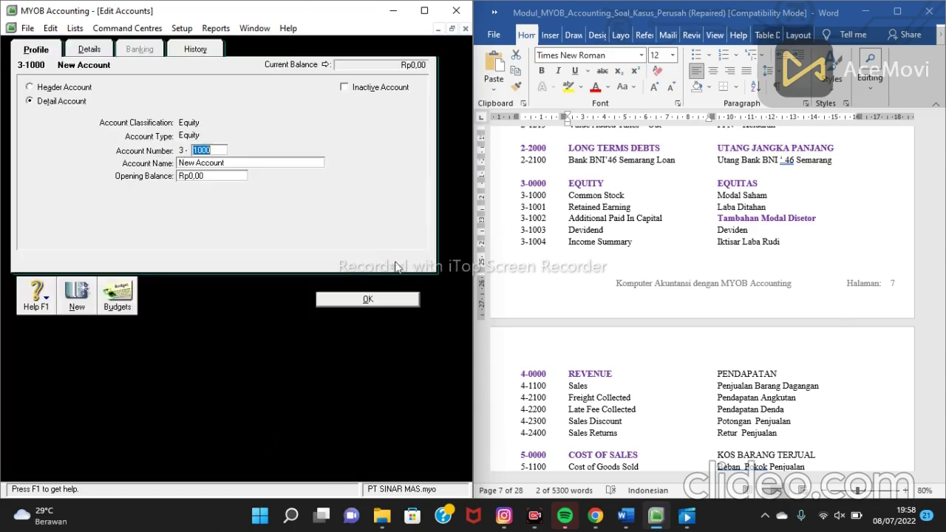
{"action": "left_click", "coordinate": [302, 163]}
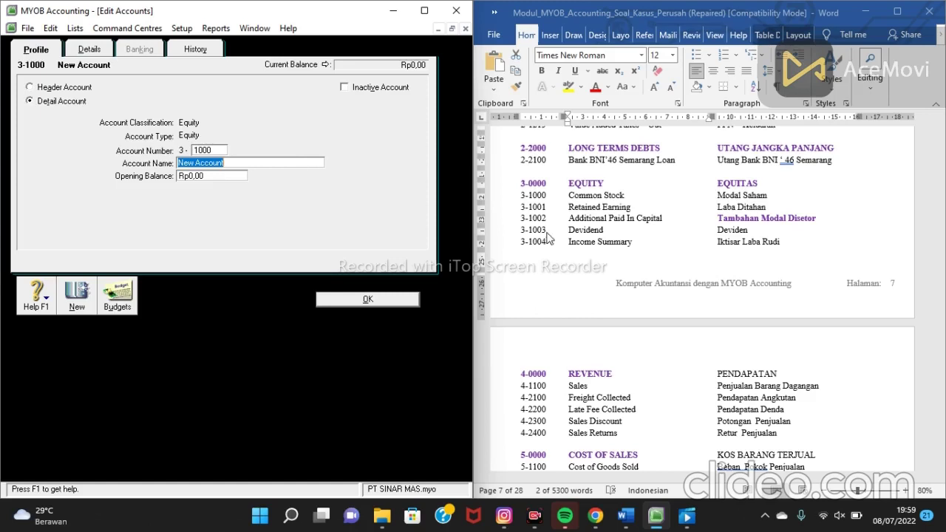
{"action": "type", "text": "comm"}
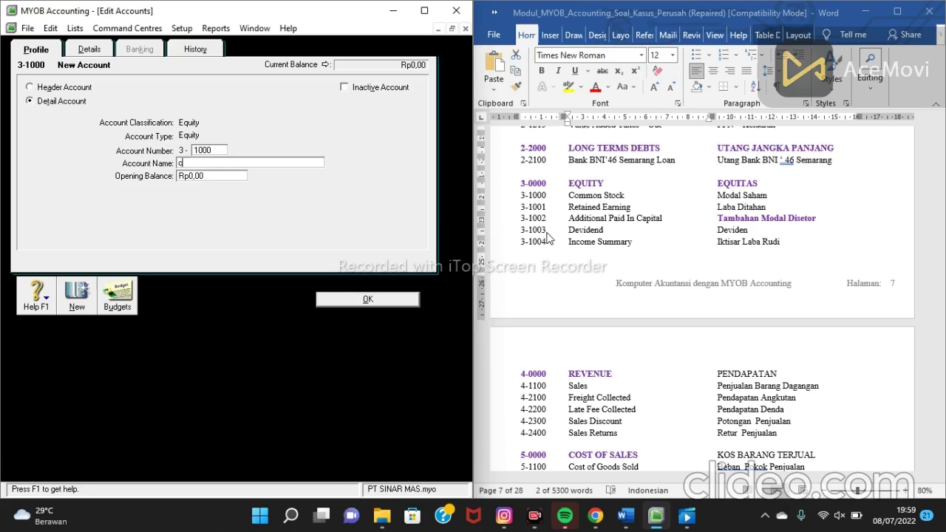
{"action": "type", "text": "on stock"}
{"action": "left_click", "coordinate": [355, 303]}
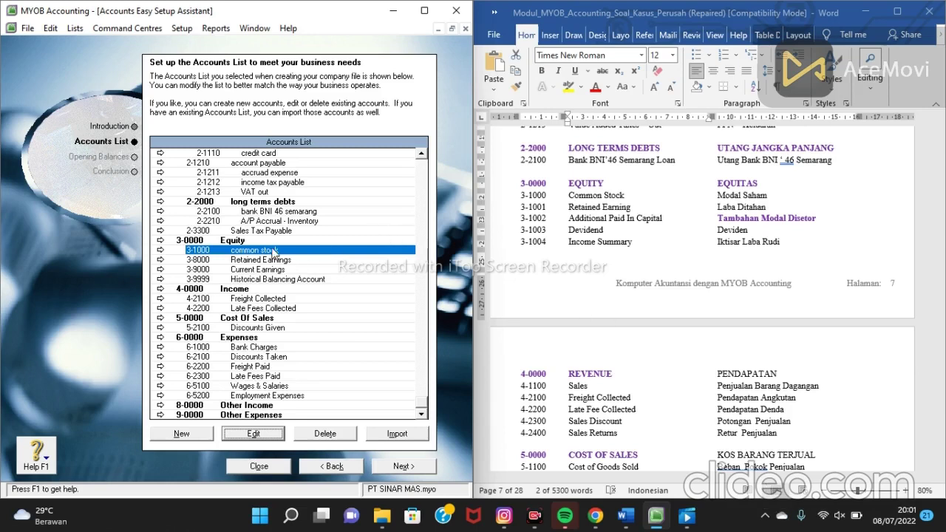
{"action": "left_click", "coordinate": [600, 229]}
{"action": "type", "text": "d"}
{"action": "left_click", "coordinate": [285, 268]}
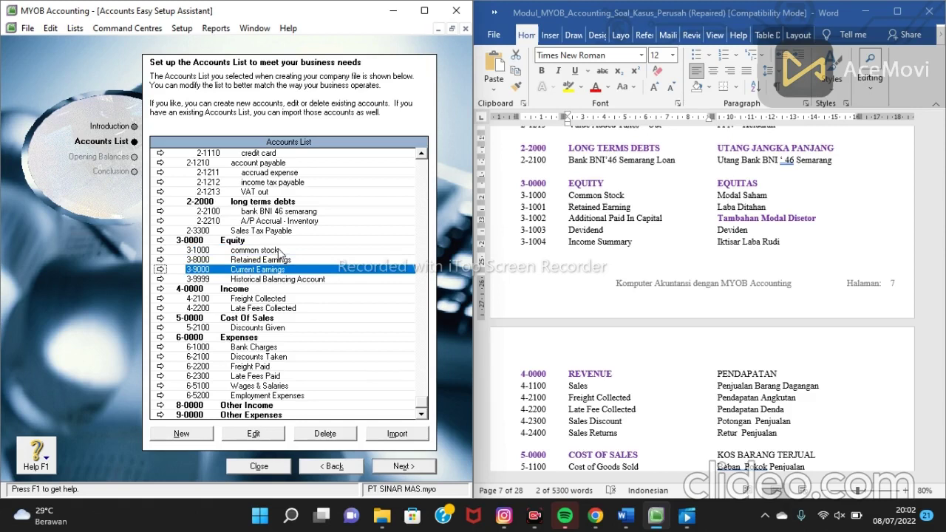
Create equity account 3-1002 'additonal paid in capital' under the Equity header
{"action": "left_click", "coordinate": [267, 242]}
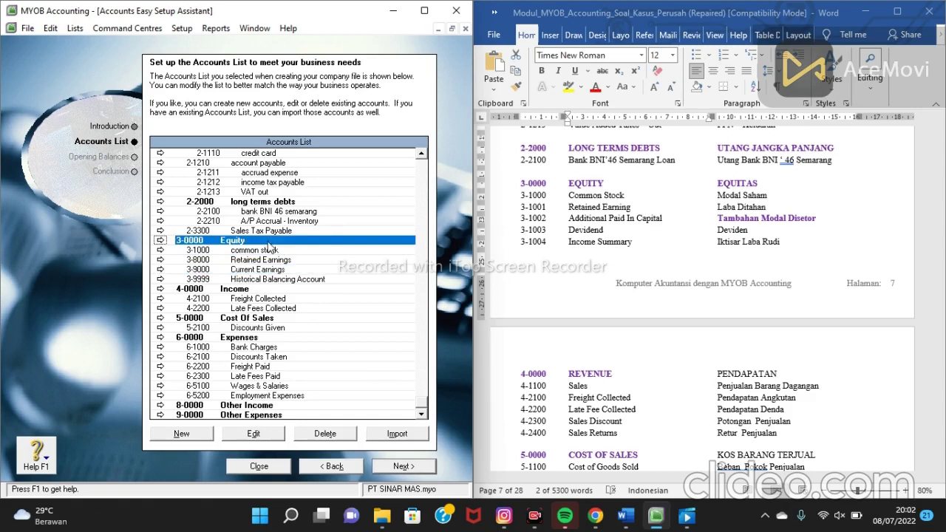
{"action": "left_click", "coordinate": [197, 436]}
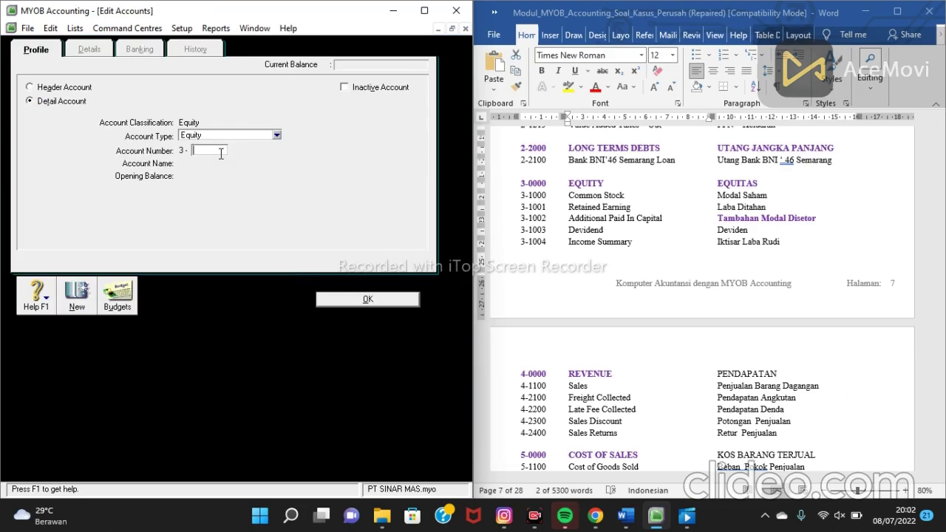
{"action": "type", "text": "1002"}
{"action": "key", "text": "Tab"}
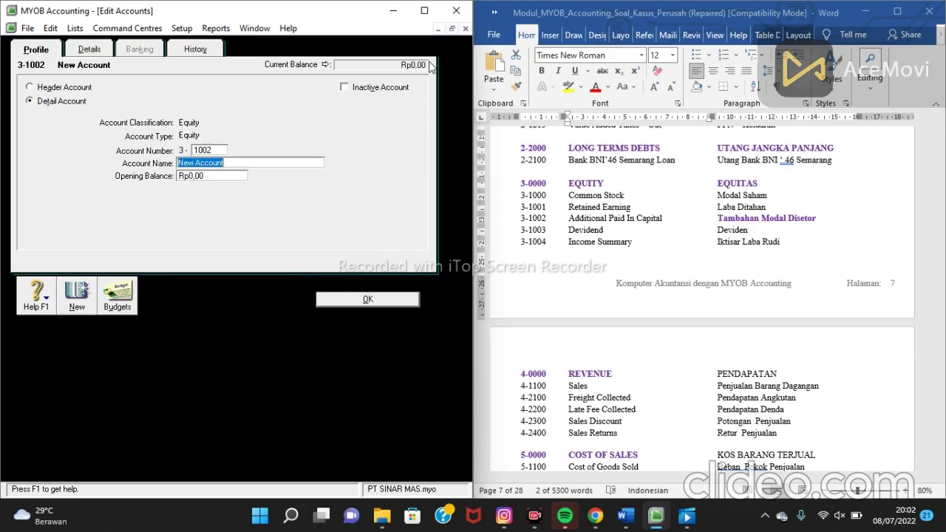
{"action": "type", "text": "addit"}
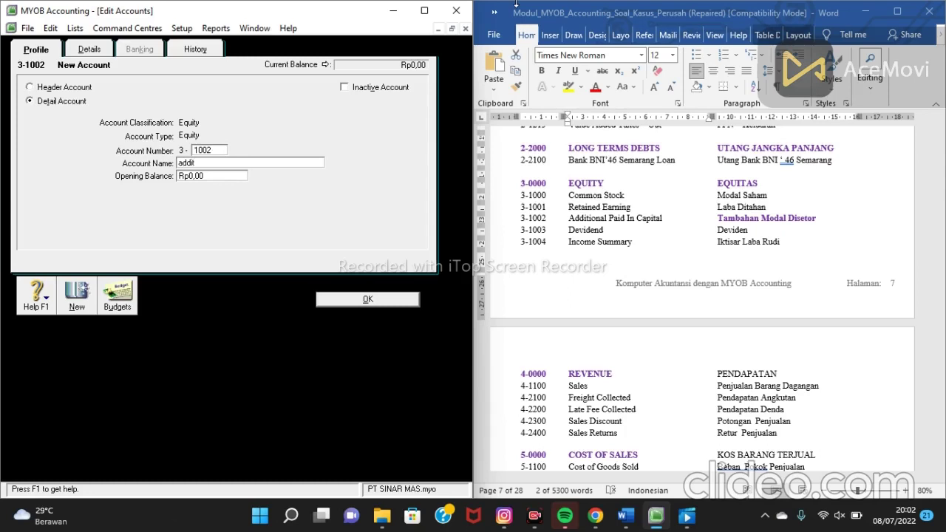
{"action": "type", "text": "onal paid in capital"}
{"action": "left_click", "coordinate": [81, 298]}
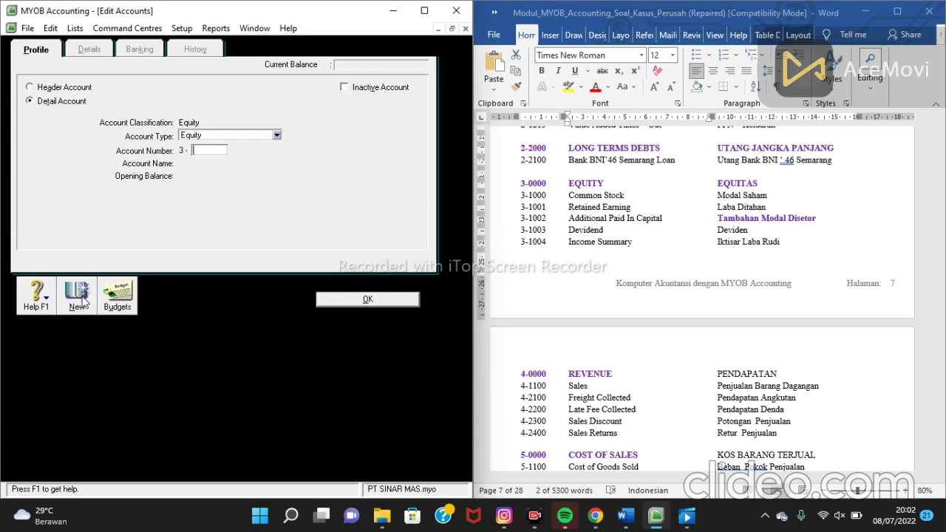
Add equity account 3-1003 named 'devidend'
{"action": "type", "text": "1003"}
{"action": "key", "text": "Tab"}
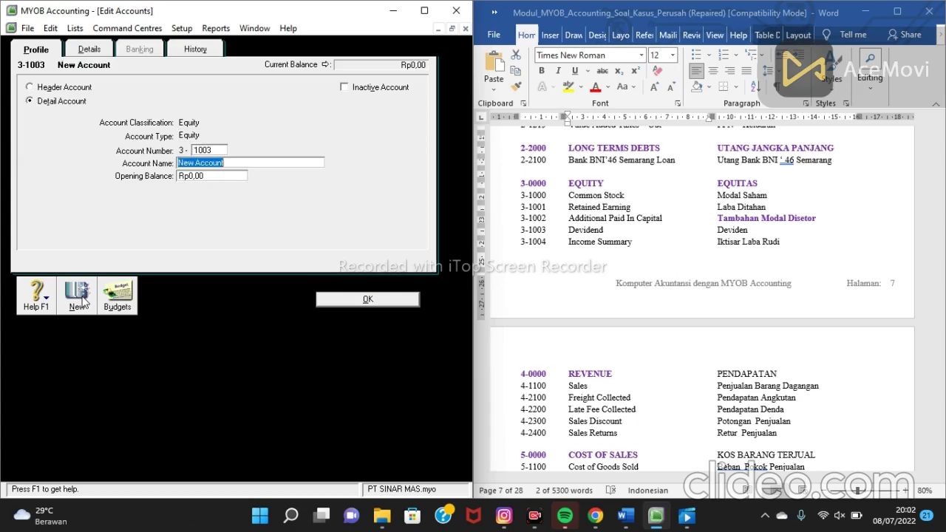
{"action": "type", "text": "devidend"}
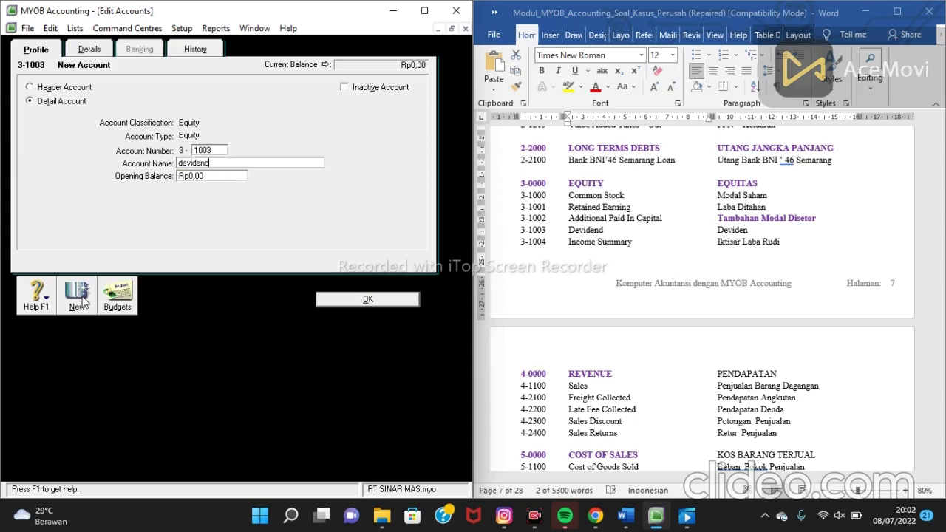
{"action": "left_click", "coordinate": [78, 296]}
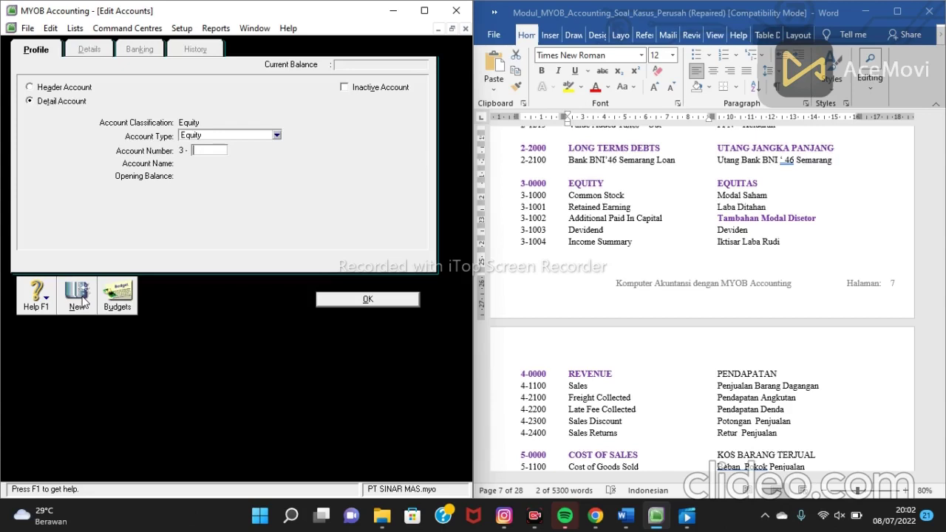
Add equity account 3-1004 named 'income summary' and save it
{"action": "type", "text": "1004"}
{"action": "key", "text": "Tab"}
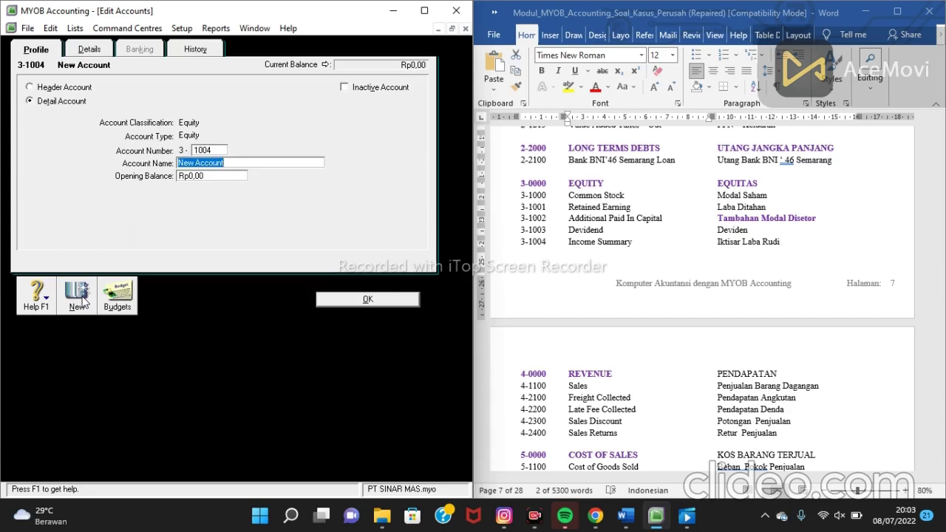
{"action": "type", "text": "incom"}
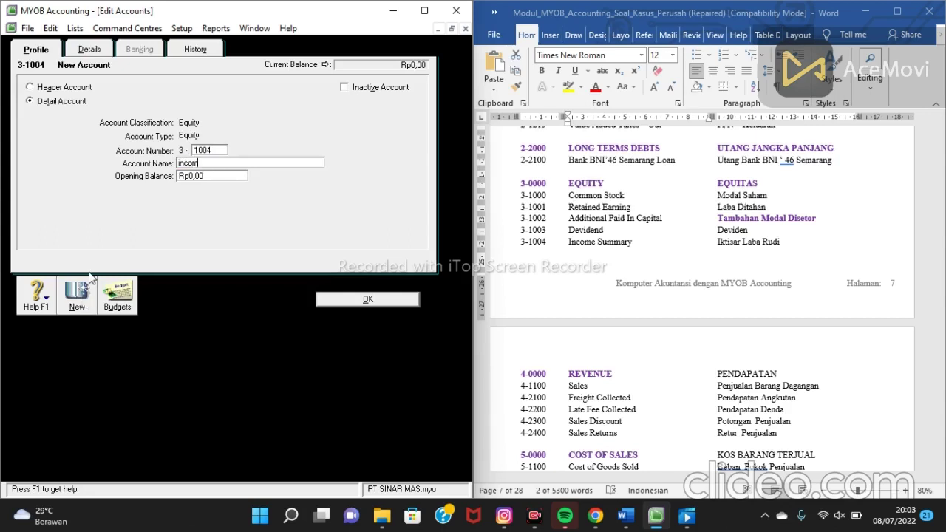
{"action": "type", "text": "e summary"}
{"action": "left_click", "coordinate": [368, 300]}
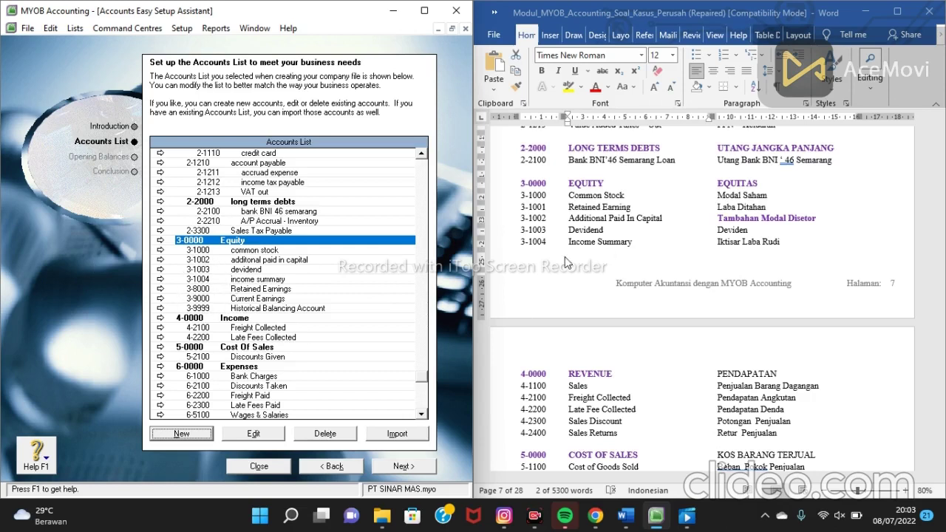
{"action": "scroll", "coordinate": [311, 283], "scroll_direction": "down", "scroll_amount": 1}
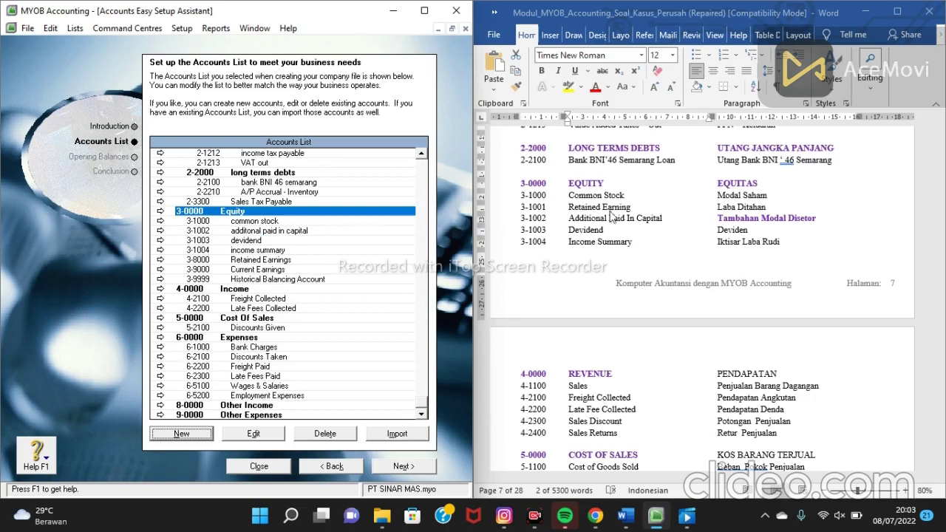
{"action": "scroll", "coordinate": [643, 207], "scroll_direction": "down", "scroll_amount": 3}
{"action": "scroll", "coordinate": [643, 207], "scroll_direction": "down", "scroll_amount": 4}
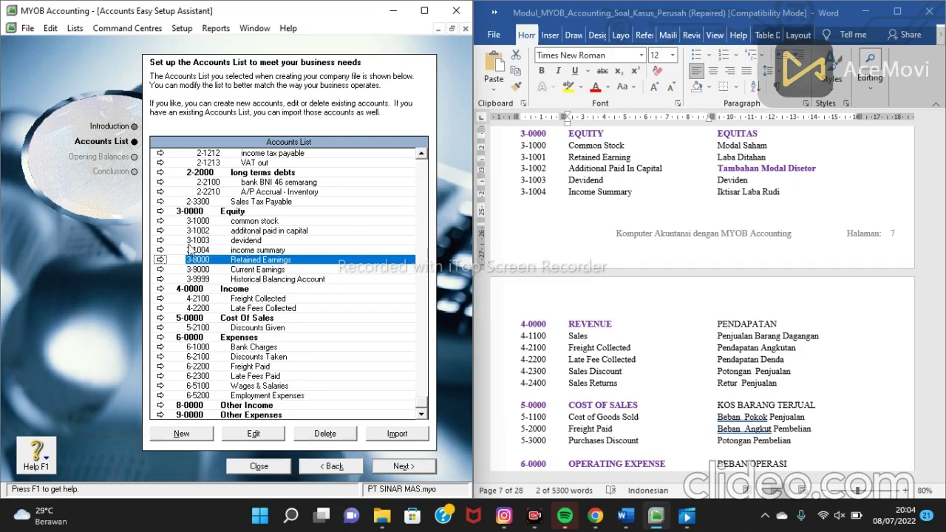
Change the Retained Earnings account number from 3-8000 to 3-1001
{"action": "left_click", "coordinate": [253, 434]}
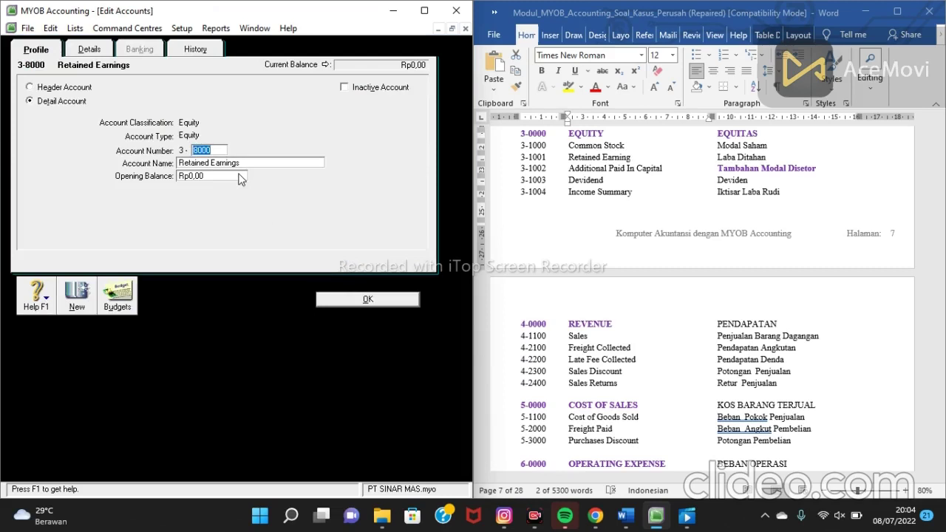
{"action": "type", "text": "1"}
{"action": "left_click", "coordinate": [369, 300]}
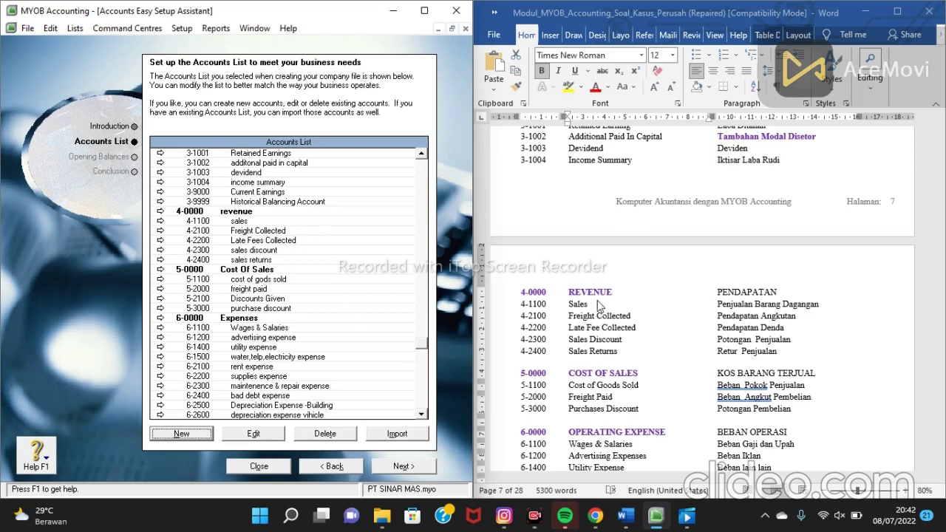
Scroll through the Accounts List to check it against the Word chart of accounts
{"action": "scroll", "coordinate": [606, 307], "scroll_direction": "down", "scroll_amount": 1}
{"action": "scroll", "coordinate": [589, 350], "scroll_direction": "down", "scroll_amount": 1}
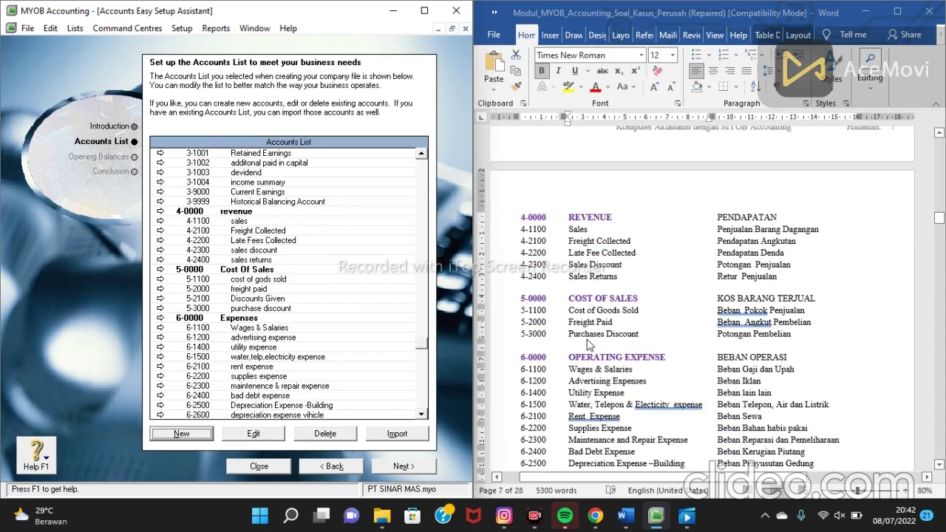
{"action": "scroll", "coordinate": [624, 377], "scroll_direction": "down", "scroll_amount": 1}
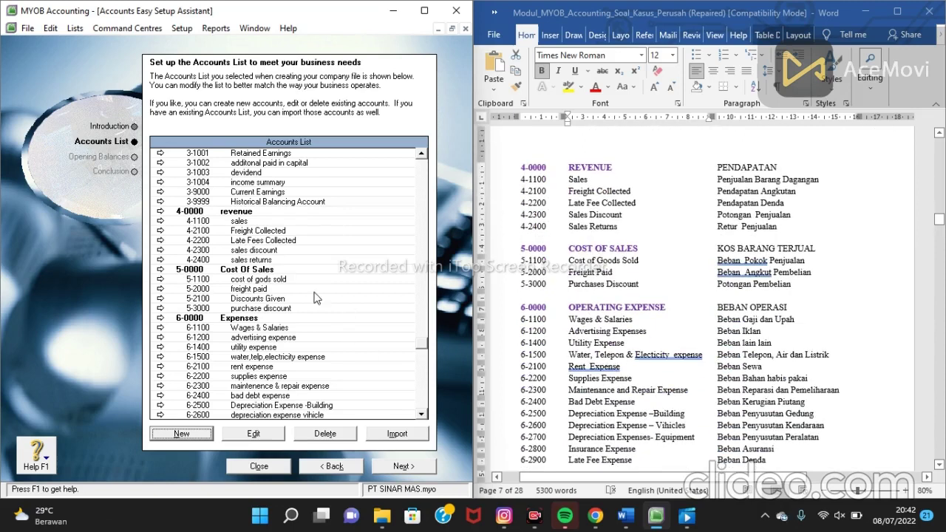
{"action": "scroll", "coordinate": [318, 298], "scroll_direction": "down", "scroll_amount": 2}
{"action": "scroll", "coordinate": [654, 305], "scroll_direction": "down", "scroll_amount": 1}
{"action": "scroll", "coordinate": [654, 305], "scroll_direction": "down", "scroll_amount": 3}
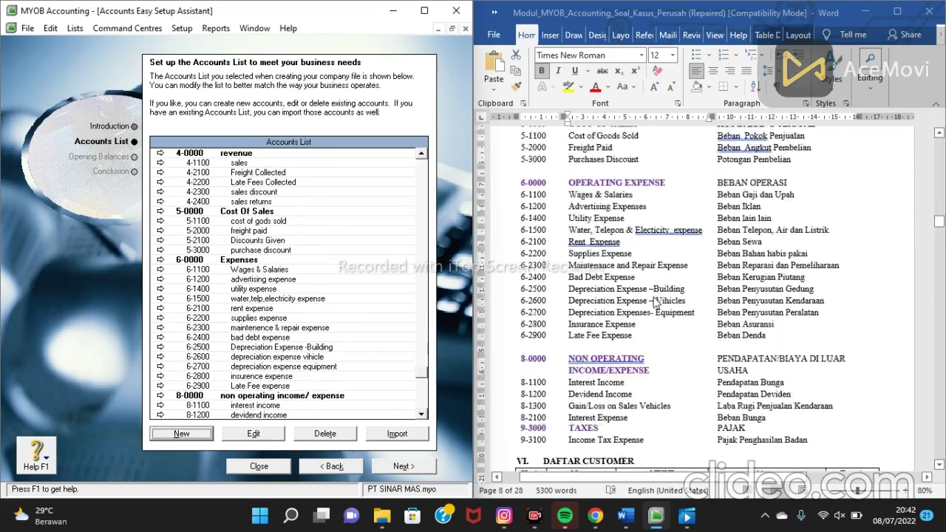
{"action": "scroll", "coordinate": [321, 244], "scroll_direction": "down", "scroll_amount": 1}
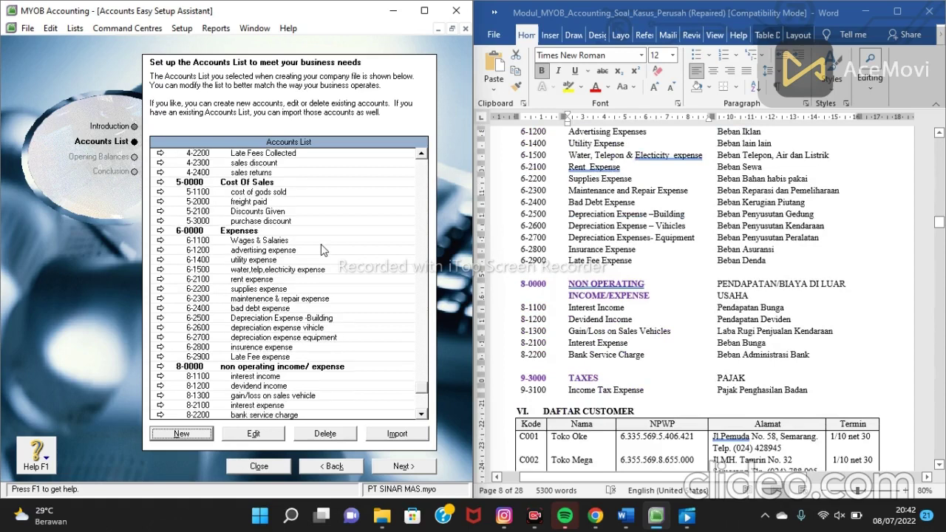
{"action": "scroll", "coordinate": [320, 243], "scroll_direction": "down", "scroll_amount": 1}
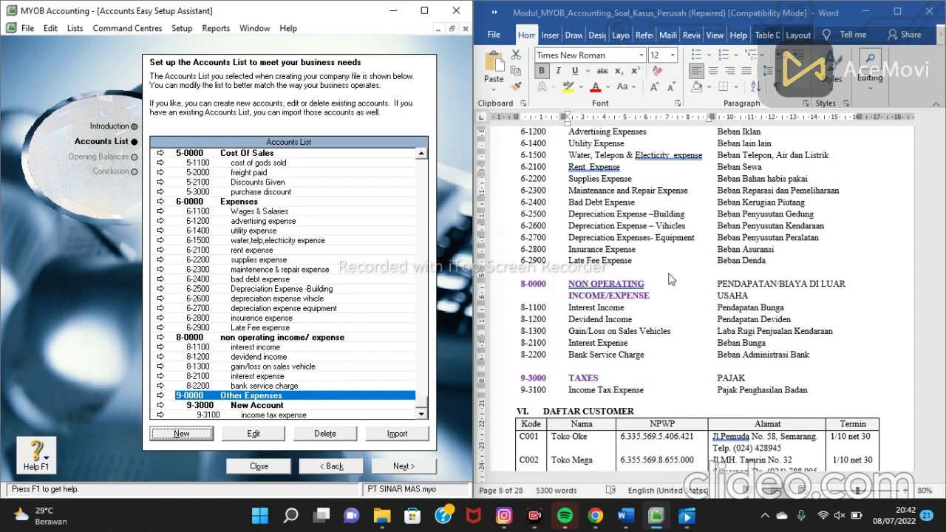
{"action": "scroll", "coordinate": [652, 266], "scroll_direction": "up", "scroll_amount": 1}
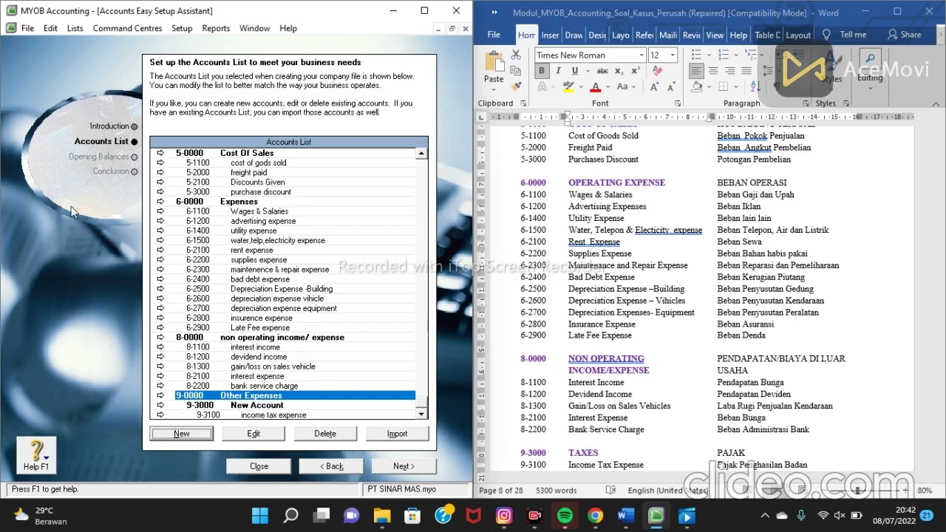
{"action": "scroll", "coordinate": [670, 222], "scroll_direction": "down", "scroll_amount": 2}
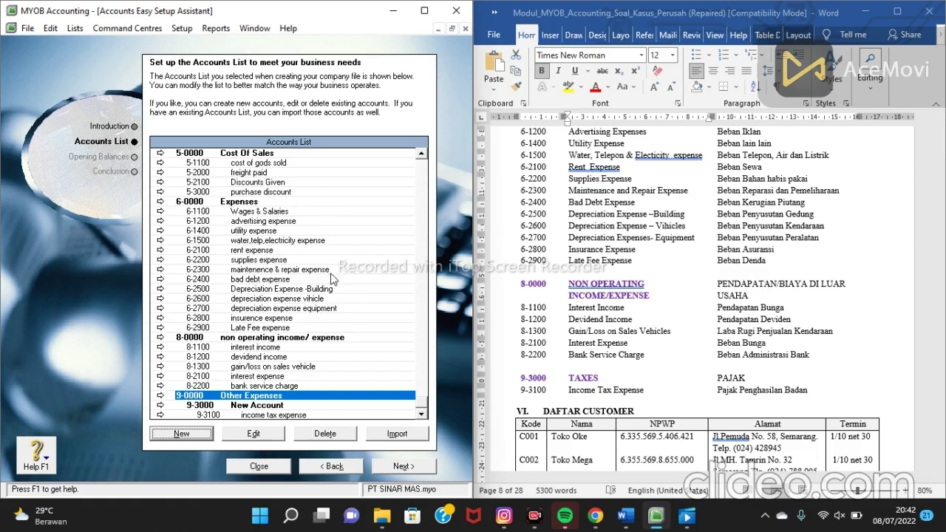
{"action": "scroll", "coordinate": [702, 289], "scroll_direction": "down", "scroll_amount": 1}
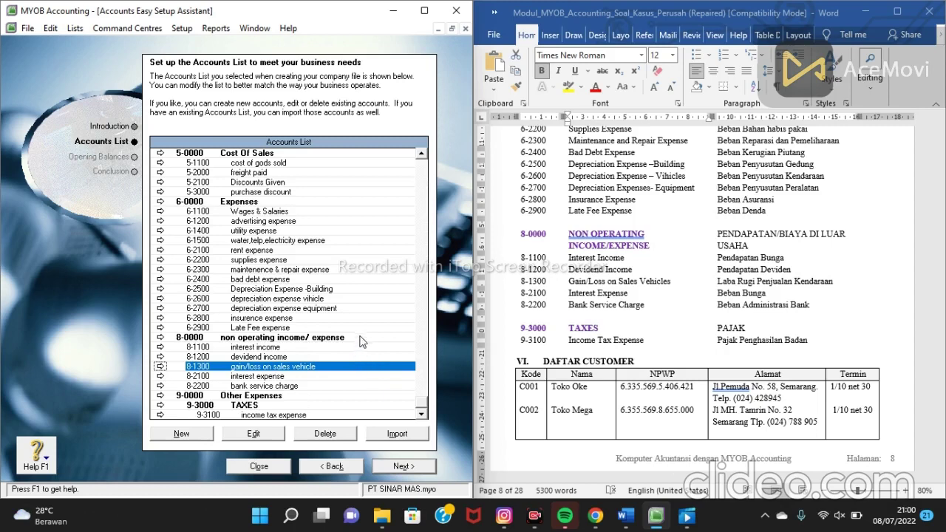
{"action": "scroll", "coordinate": [360, 339], "scroll_direction": "up", "scroll_amount": 6}
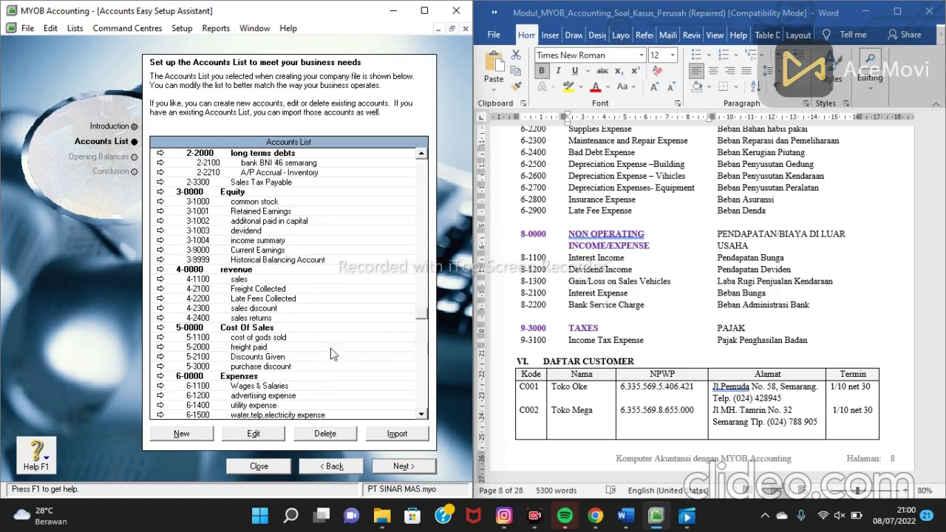
Advance to the Opening Balances step and locate the allowance account's balance
{"action": "left_click", "coordinate": [401, 467]}
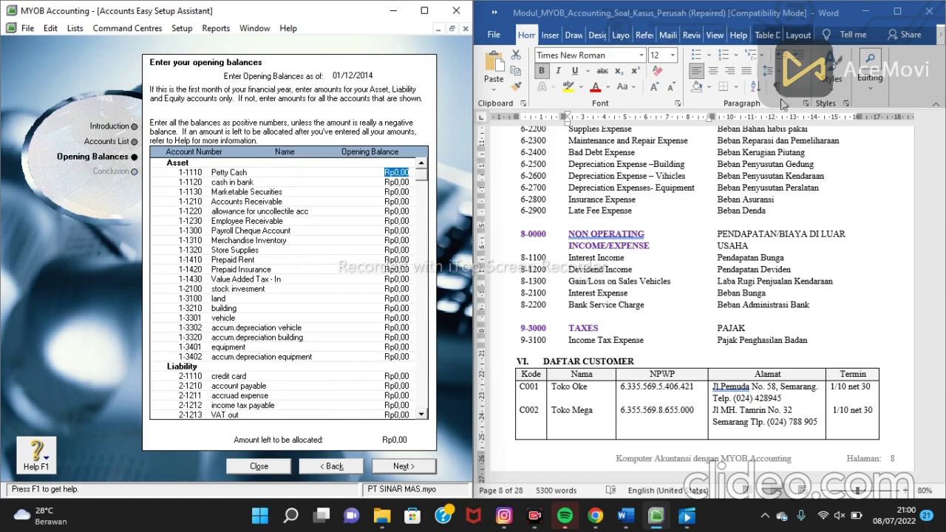
{"action": "scroll", "coordinate": [670, 255], "scroll_direction": "down", "scroll_amount": 4}
{"action": "scroll", "coordinate": [671, 247], "scroll_direction": "down", "scroll_amount": 9}
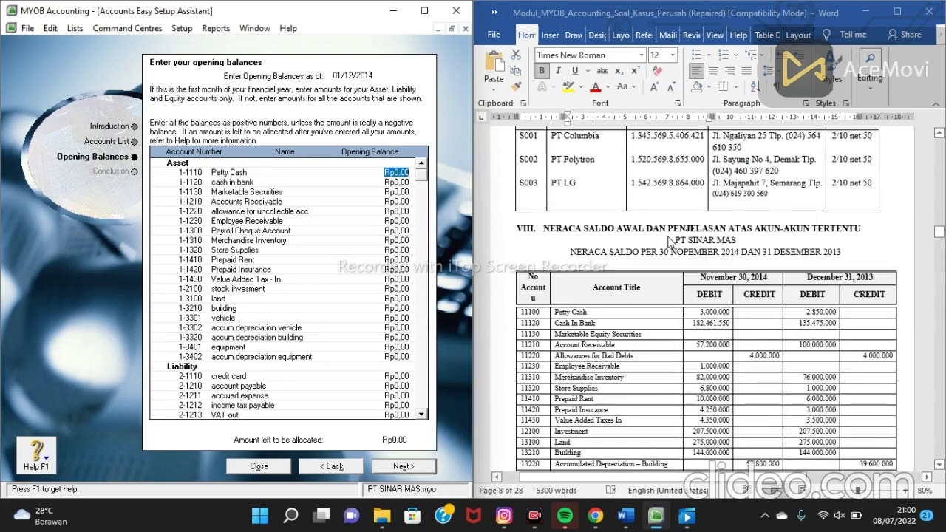
{"action": "scroll", "coordinate": [669, 244], "scroll_direction": "down", "scroll_amount": 2}
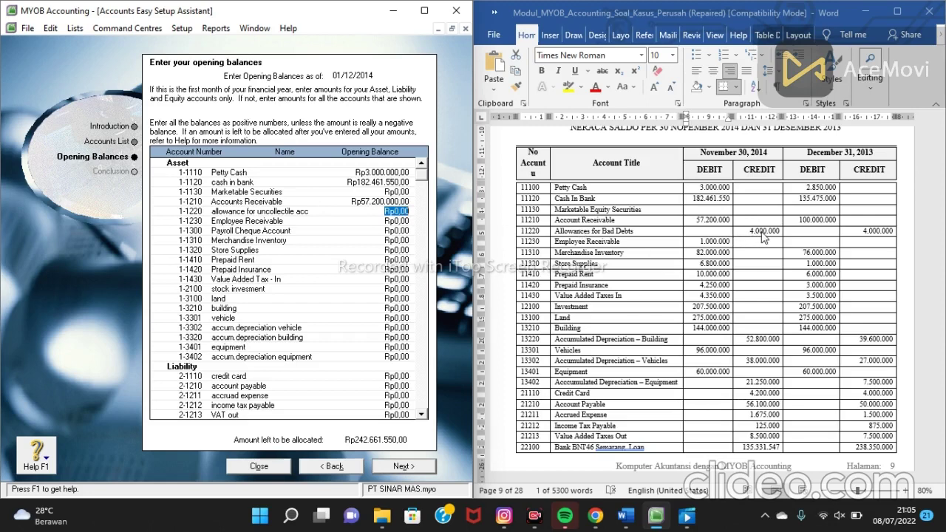
{"action": "left_click", "coordinate": [379, 212]}
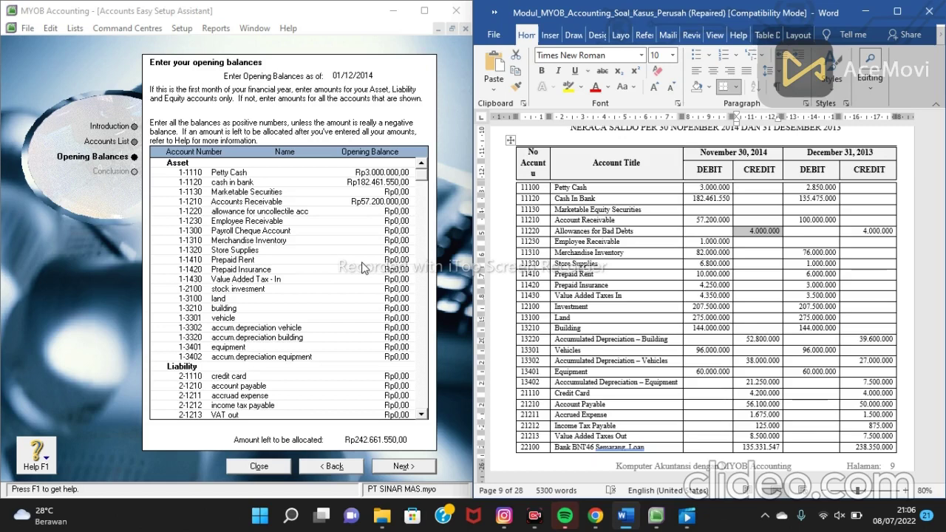
{"action": "left_click", "coordinate": [377, 213]}
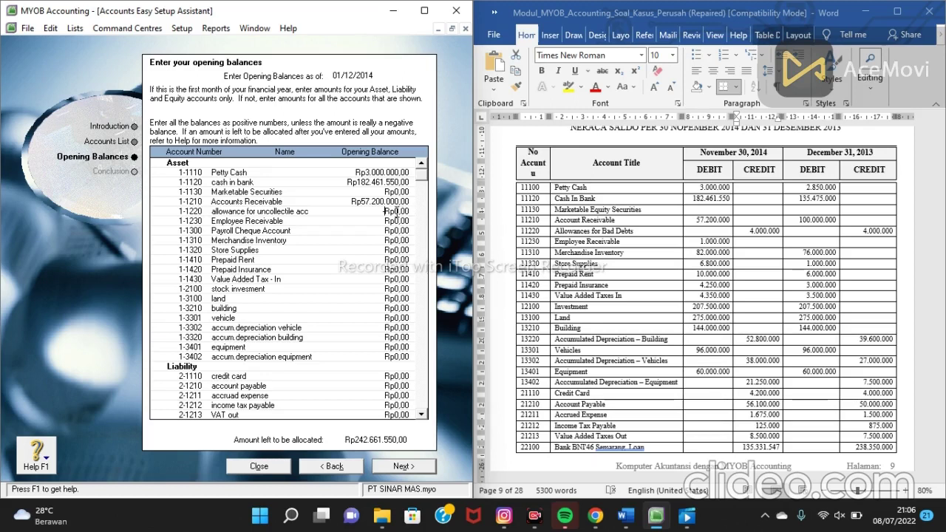
Enter 4000000 as the allowance account's opening balance and review the remaining balances
{"action": "left_click_drag", "start_coordinate": [397, 211], "coordinate": [415, 211]}
{"action": "type", "text": "4000000"}
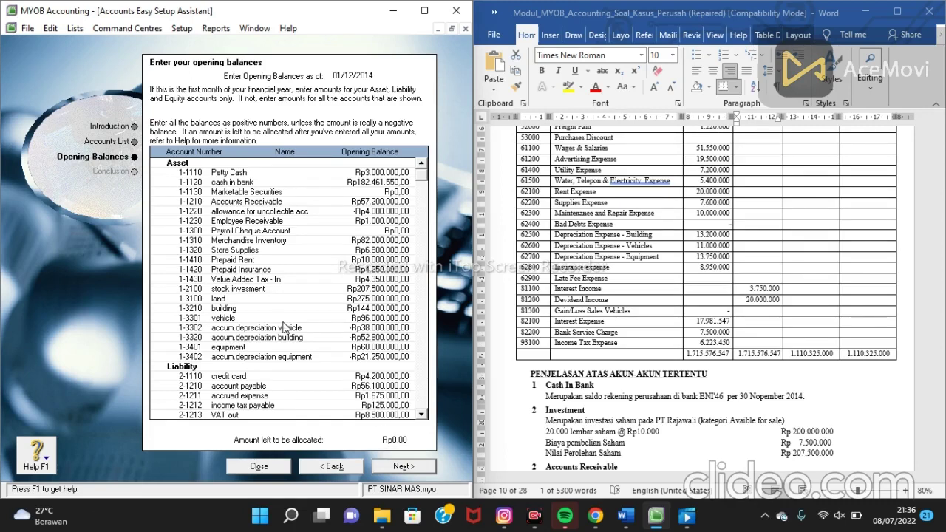
{"action": "scroll", "coordinate": [624, 235], "scroll_direction": "up", "scroll_amount": 5}
{"action": "scroll", "coordinate": [624, 235], "scroll_direction": "up", "scroll_amount": 10}
{"action": "scroll", "coordinate": [600, 241], "scroll_direction": "down", "scroll_amount": 3}
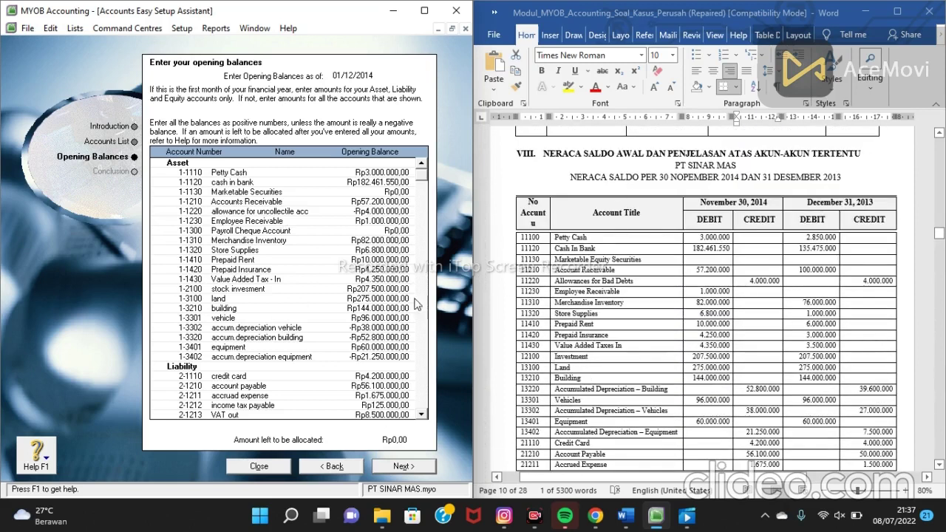
{"action": "scroll", "coordinate": [398, 297], "scroll_direction": "down", "scroll_amount": 15}
{"action": "scroll", "coordinate": [394, 296], "scroll_direction": "down", "scroll_amount": 1}
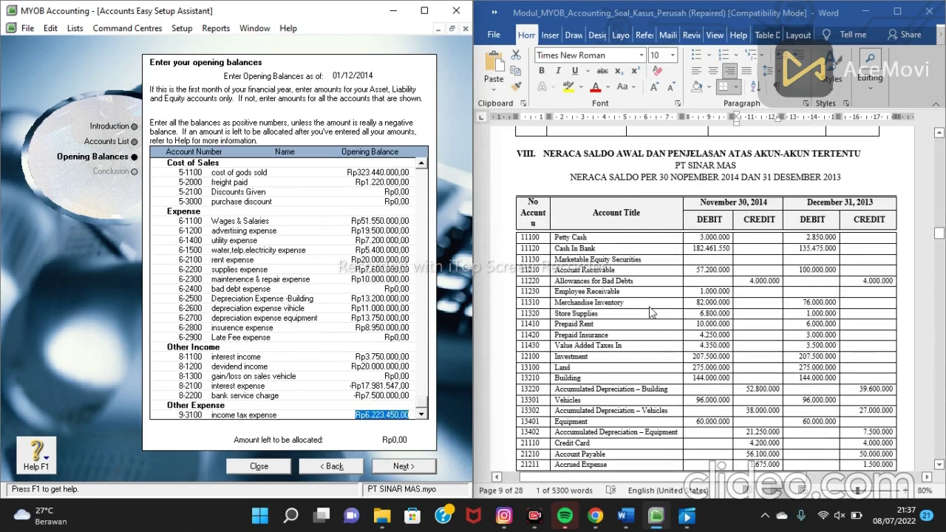
{"action": "scroll", "coordinate": [650, 313], "scroll_direction": "down", "scroll_amount": 20}
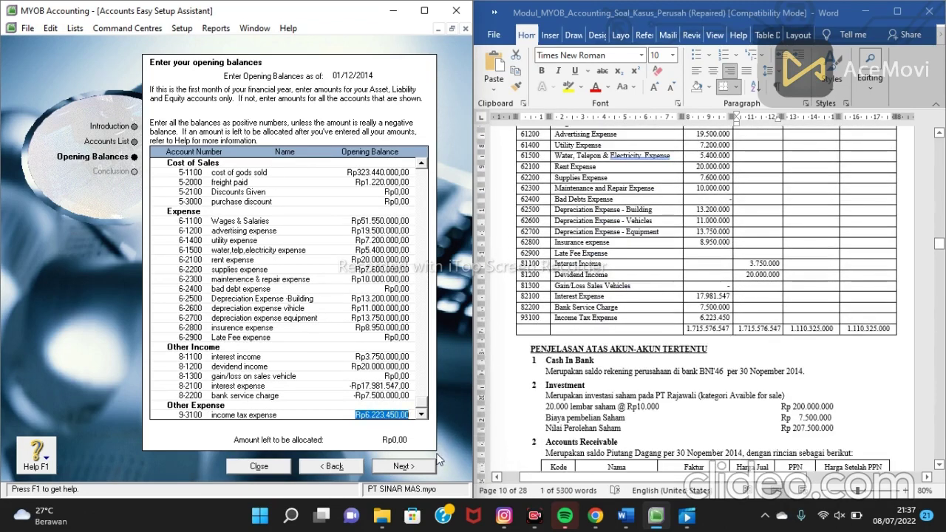
Finish the opening balances, then close the Easy Setup Assistant and the Set Up MYOB panel
{"action": "left_click", "coordinate": [411, 467]}
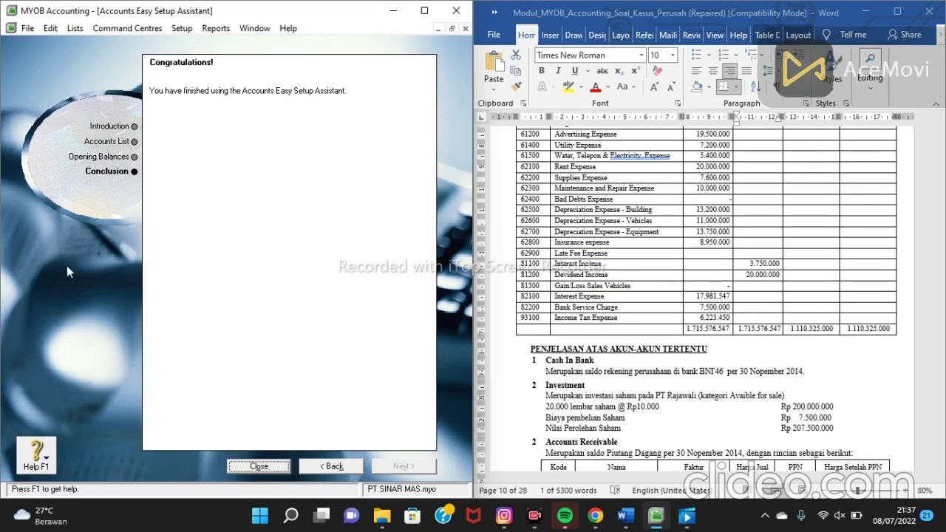
{"action": "left_click", "coordinate": [259, 466]}
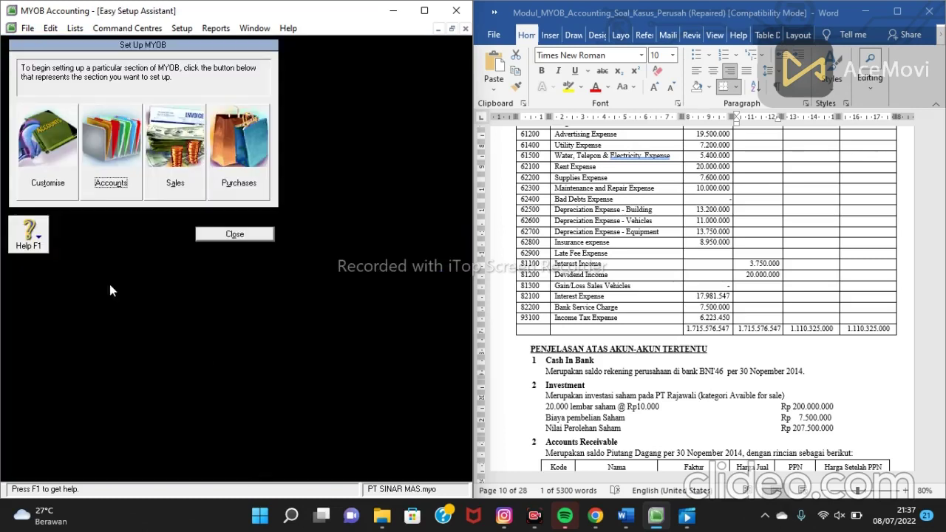
{"action": "left_click", "coordinate": [248, 235]}
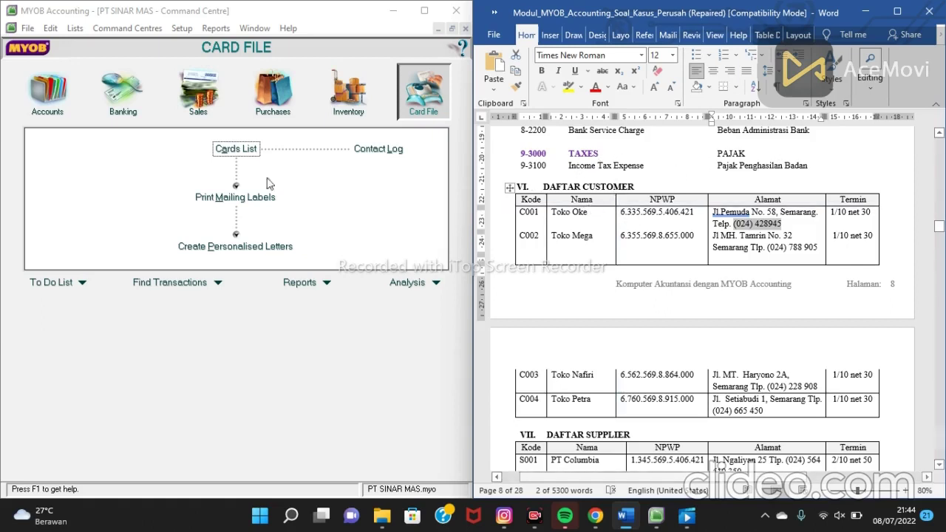
Filter the Cards List to customers and start a new customer card
{"action": "left_click", "coordinate": [253, 155]}
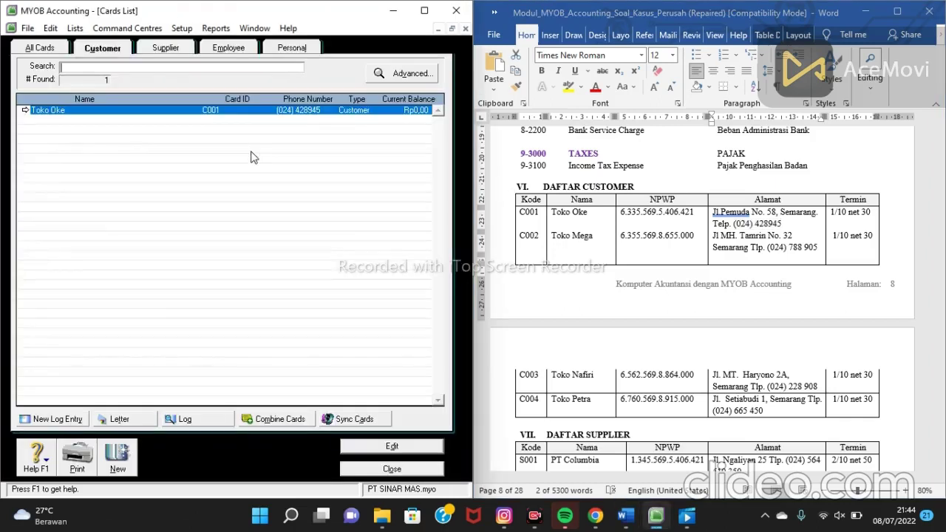
{"action": "left_click", "coordinate": [106, 47]}
{"action": "left_click", "coordinate": [120, 463]}
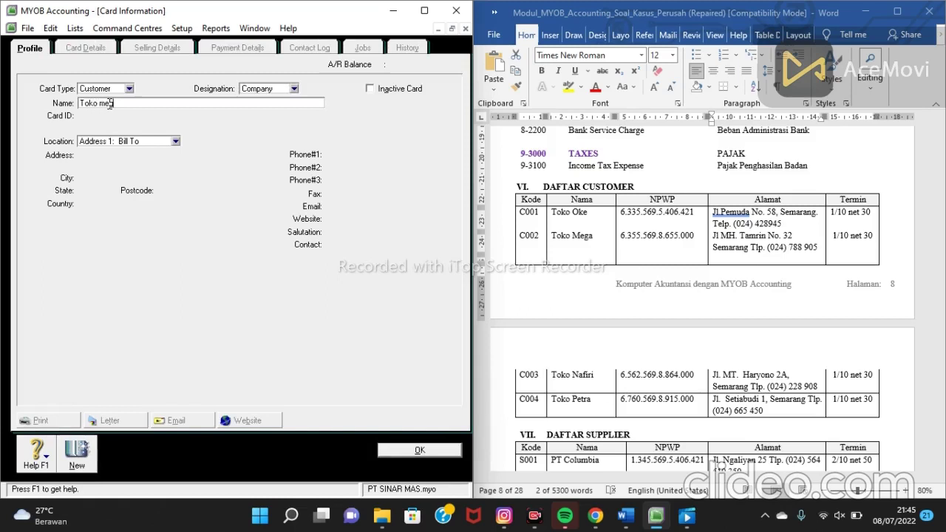
Set the card ID to C002 and paste Toko Mega's address from the Word table
{"action": "key", "text": "Tab"}
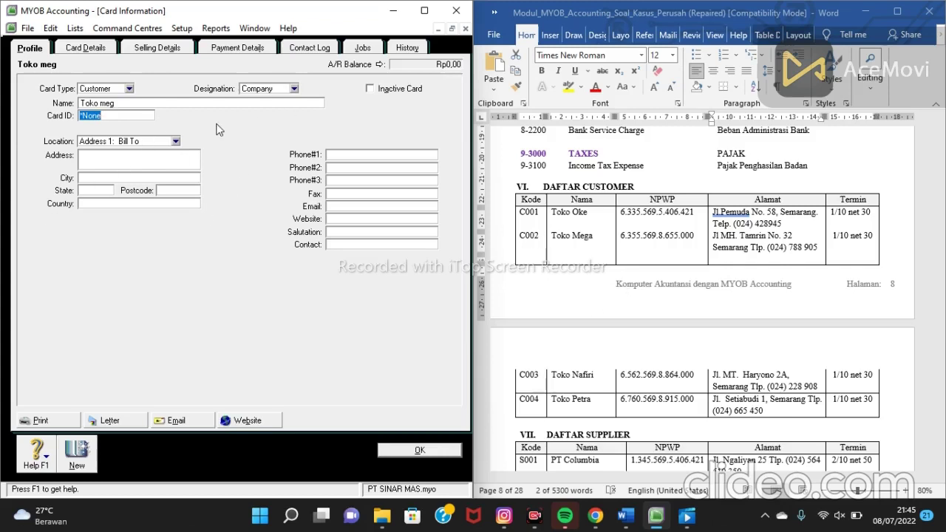
{"action": "type", "text": "C"}
{"action": "left_click", "coordinate": [111, 157]}
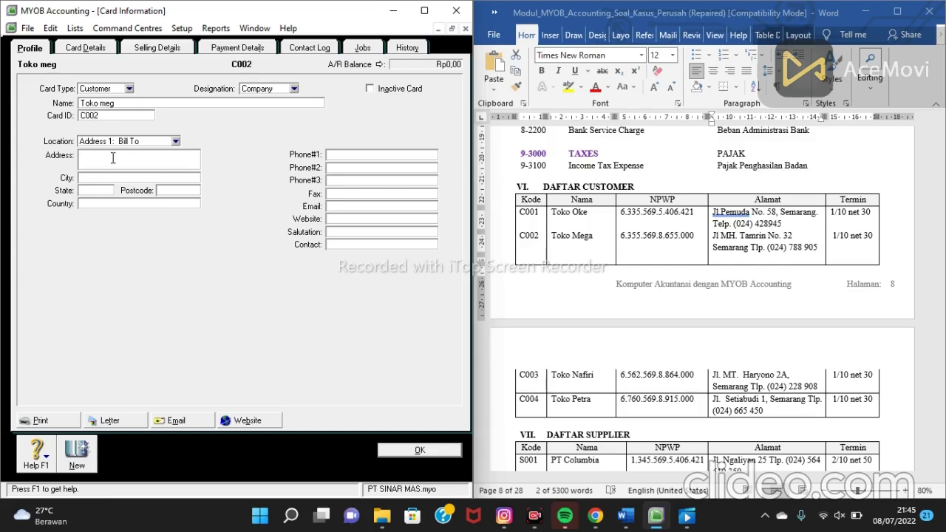
{"action": "left_click", "coordinate": [717, 235]}
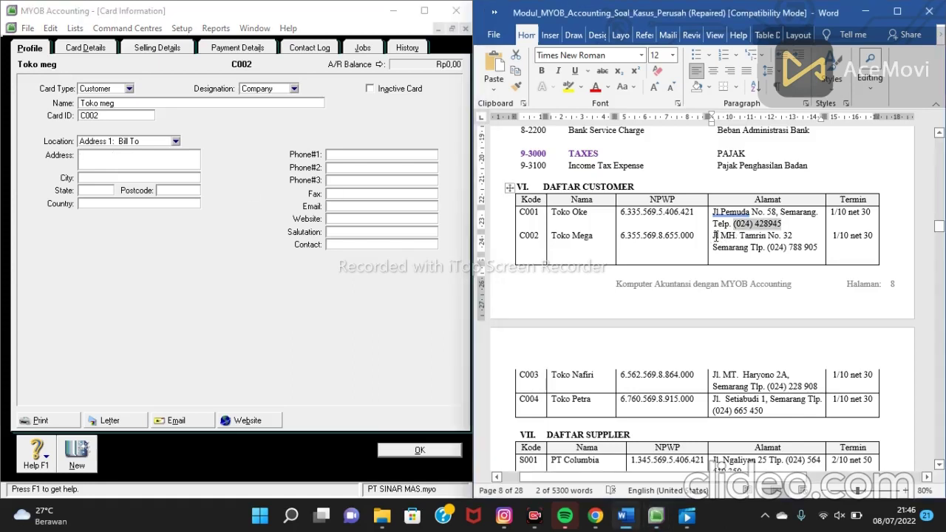
{"action": "left_click_drag", "start_coordinate": [714, 237], "coordinate": [789, 241]}
{"action": "right_click", "coordinate": [770, 240]}
{"action": "left_click", "coordinate": [719, 236]}
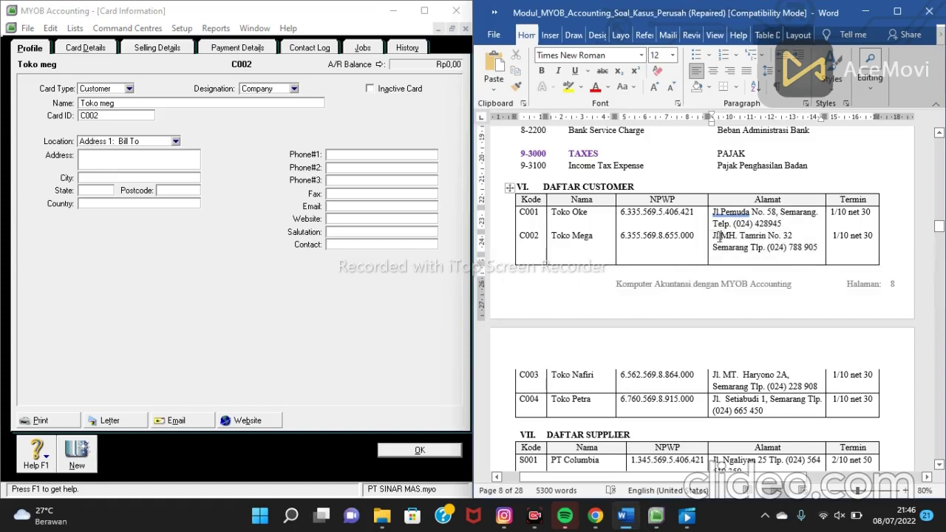
{"action": "left_click_drag", "start_coordinate": [715, 236], "coordinate": [800, 237]}
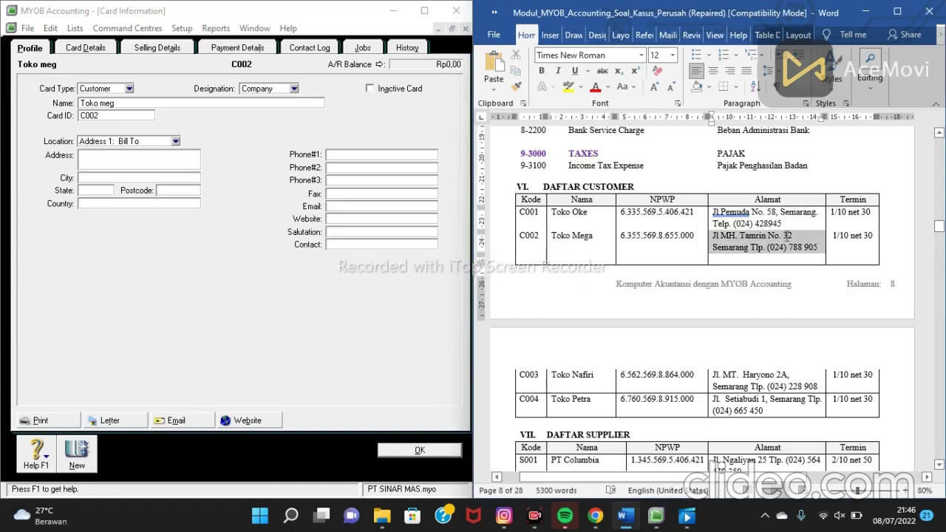
{"action": "right_click", "coordinate": [788, 235]}
{"action": "left_click_drag", "start_coordinate": [715, 237], "coordinate": [753, 250]}
{"action": "key", "text": "ctrl+c"}
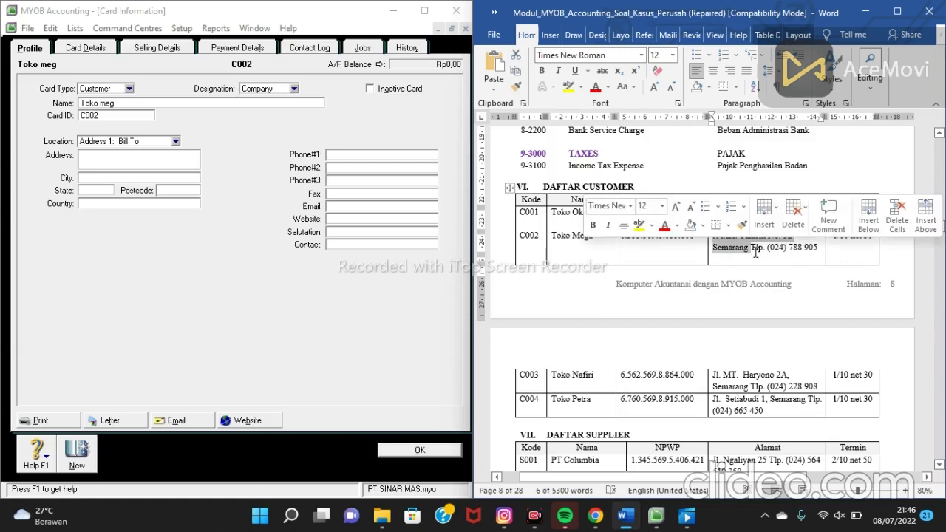
{"action": "left_click", "coordinate": [154, 157]}
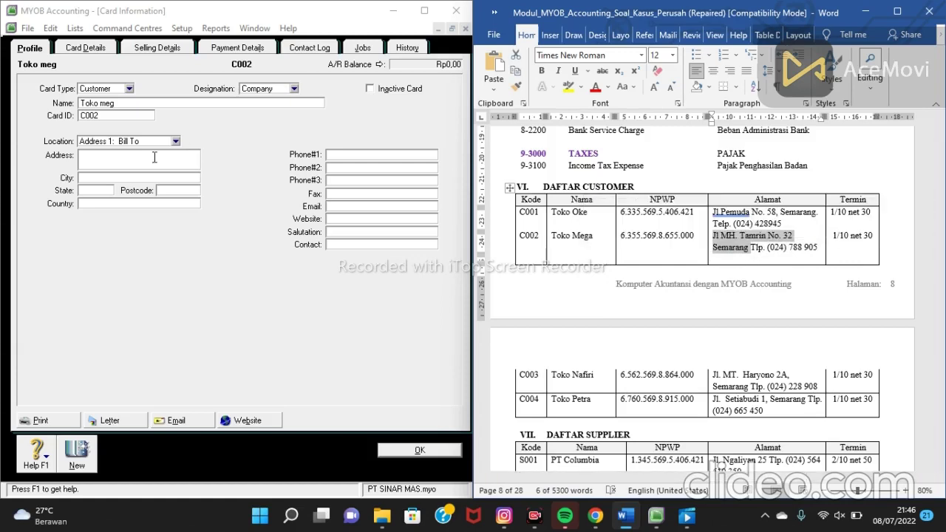
{"action": "key", "text": "ctrl+v"}
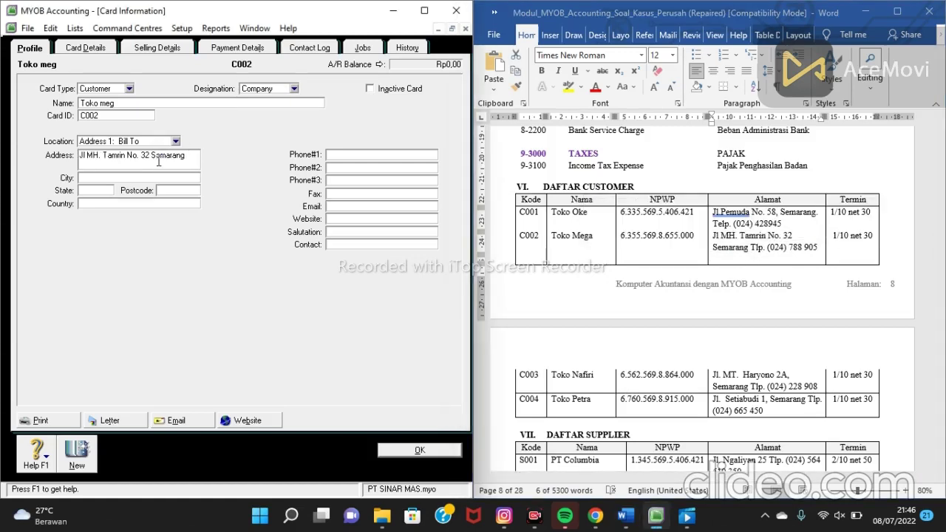
{"action": "left_click", "coordinate": [769, 252]}
{"action": "left_click_drag", "start_coordinate": [767, 248], "coordinate": [811, 253]}
{"action": "key", "text": "ctrl+c"}
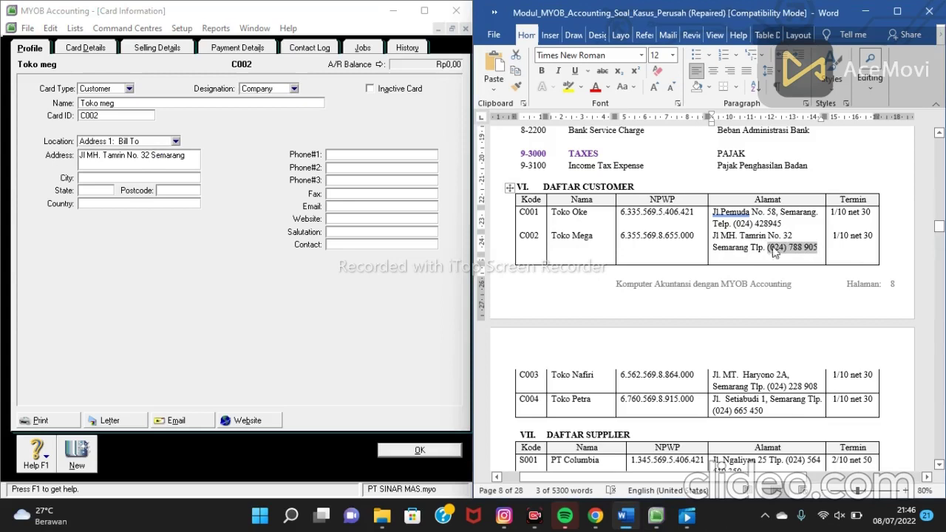
{"action": "left_click", "coordinate": [362, 155]}
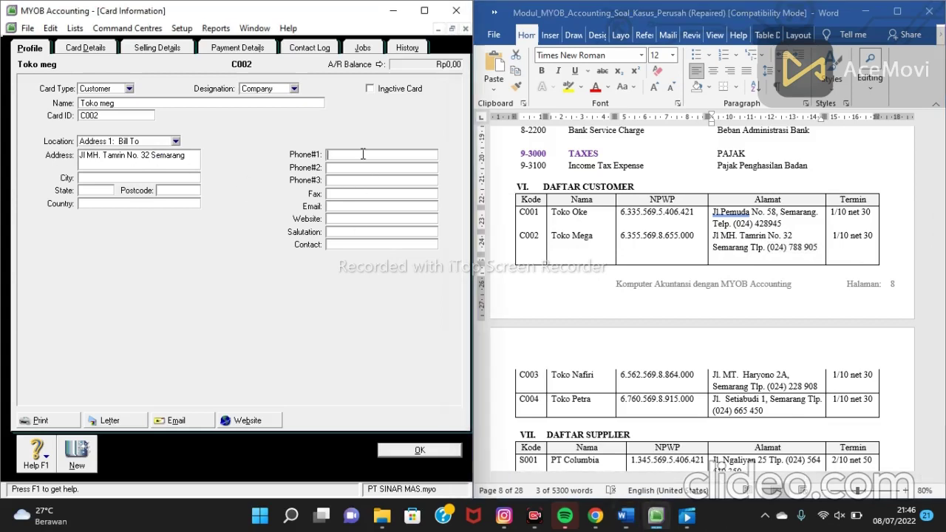
{"action": "key", "text": "ctrl+v"}
Save customer card C002 and scroll down the customer Cards List
{"action": "left_click", "coordinate": [442, 453]}
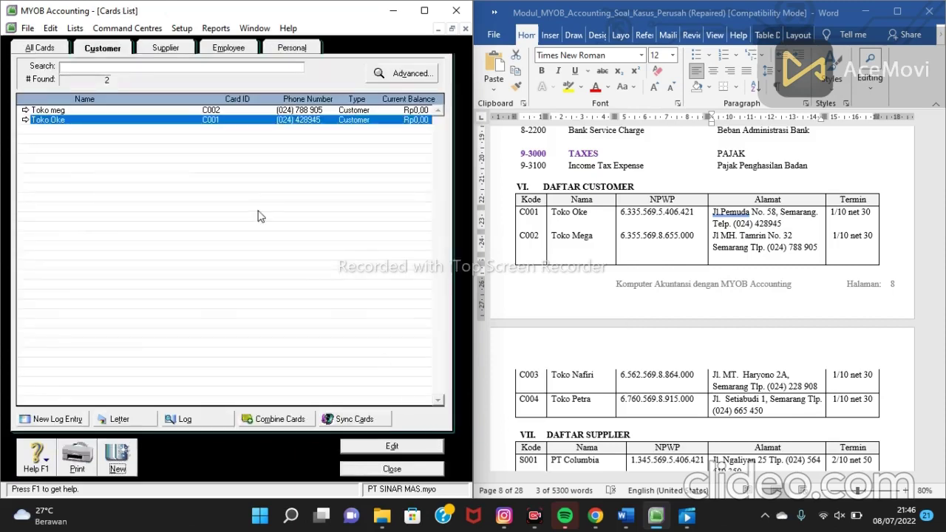
{"action": "scroll", "coordinate": [589, 247], "scroll_direction": "down", "scroll_amount": 1}
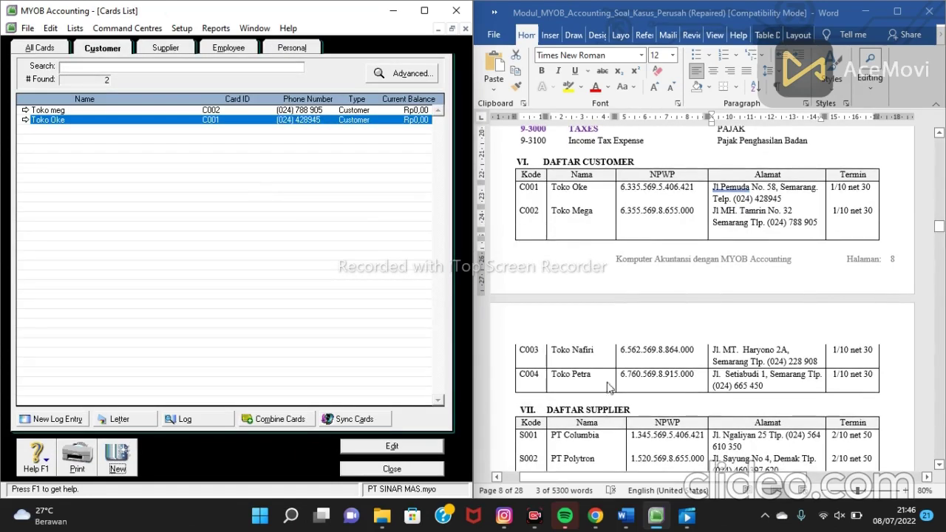
{"action": "scroll", "coordinate": [570, 357], "scroll_direction": "down", "scroll_amount": 2}
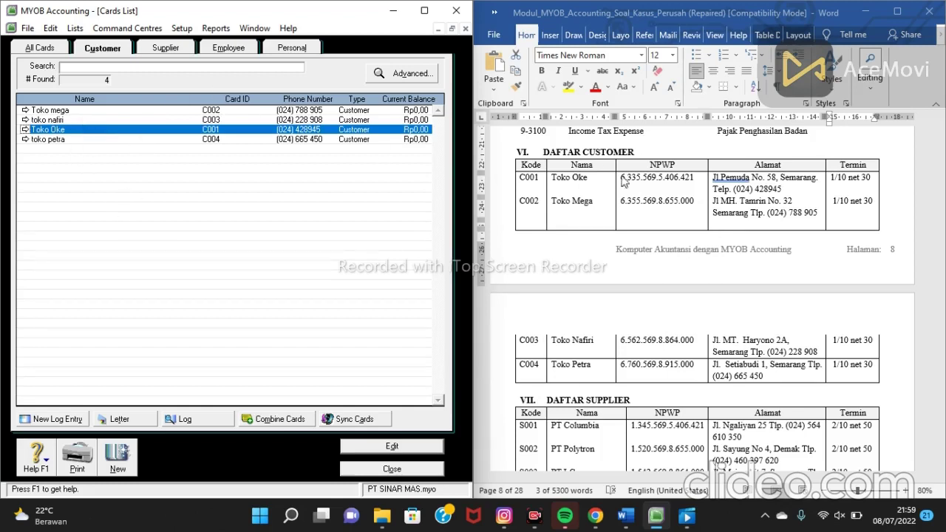
On toko nafiri's Selling Details, choose Item layout, payment due in given days: 10 discount, 30 balance
{"action": "double_click", "coordinate": [139, 120]}
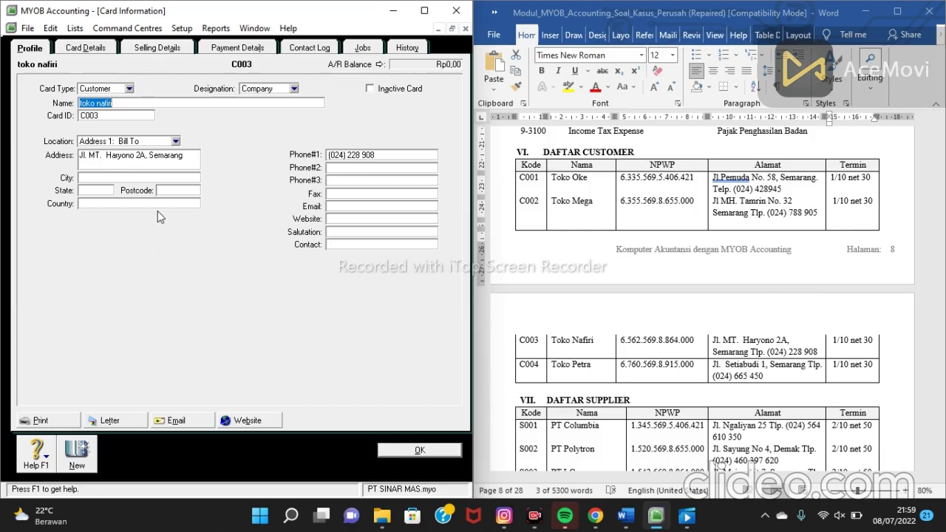
{"action": "left_click", "coordinate": [157, 49]}
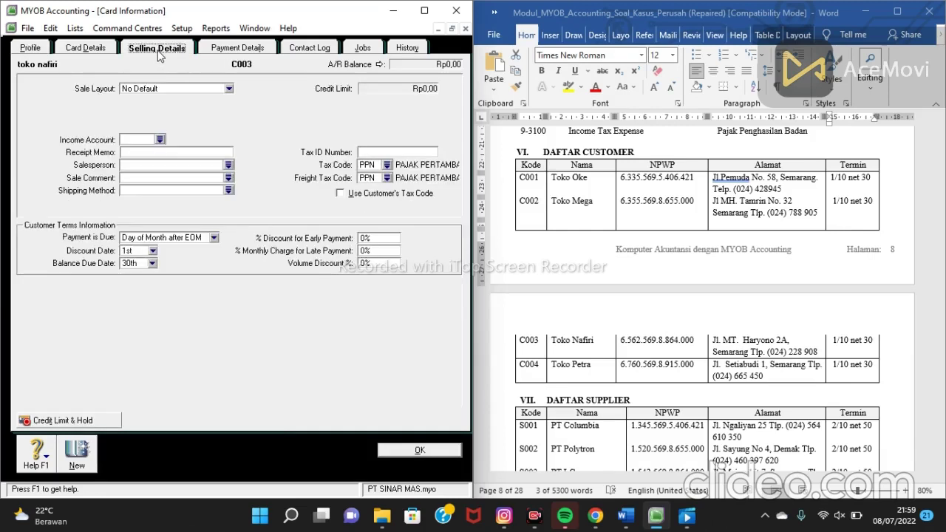
{"action": "left_click", "coordinate": [221, 89]}
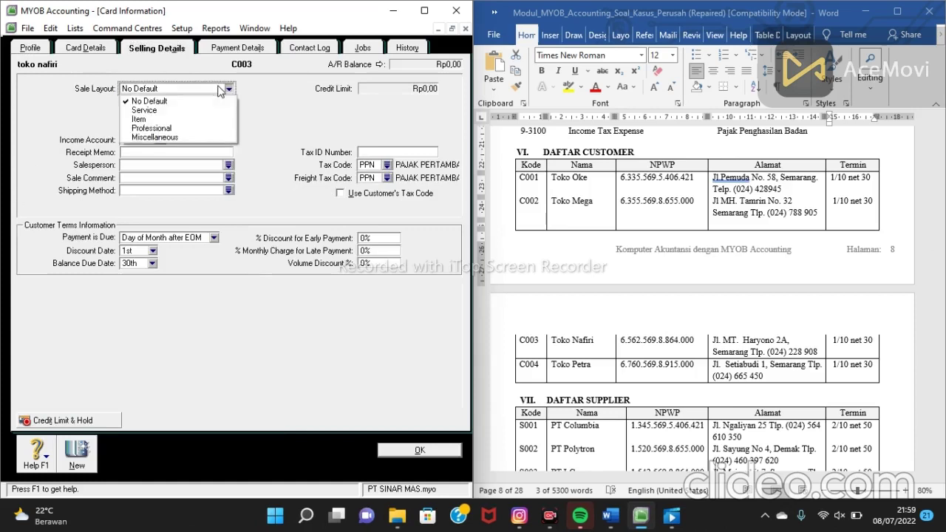
{"action": "left_click", "coordinate": [148, 120]}
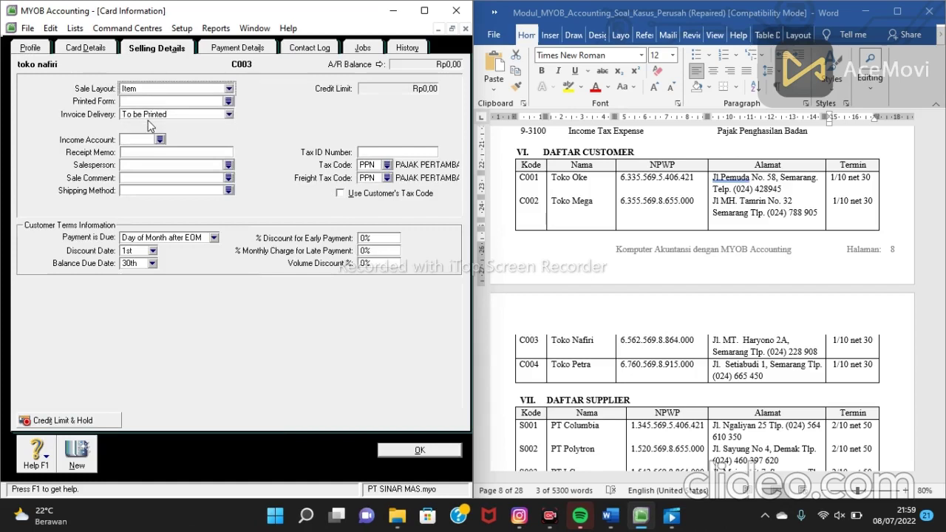
{"action": "left_click", "coordinate": [214, 238]}
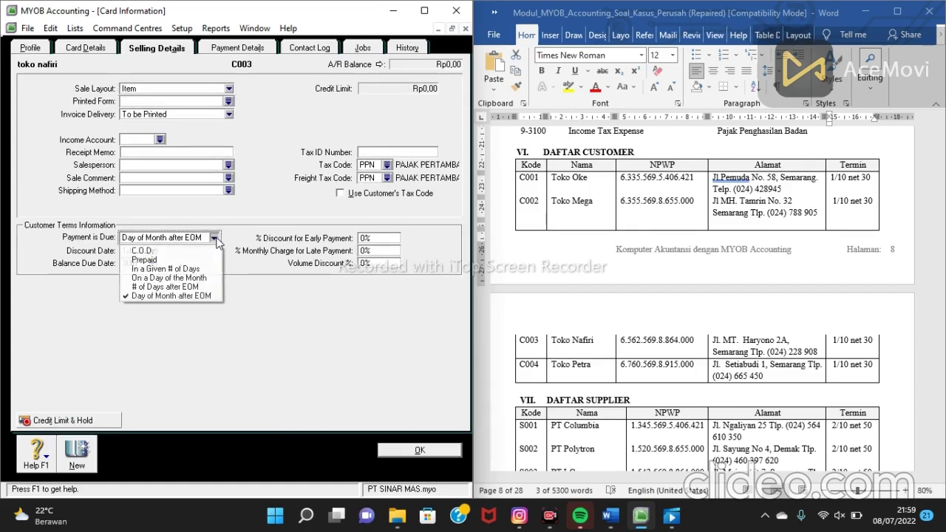
{"action": "left_click", "coordinate": [187, 269]}
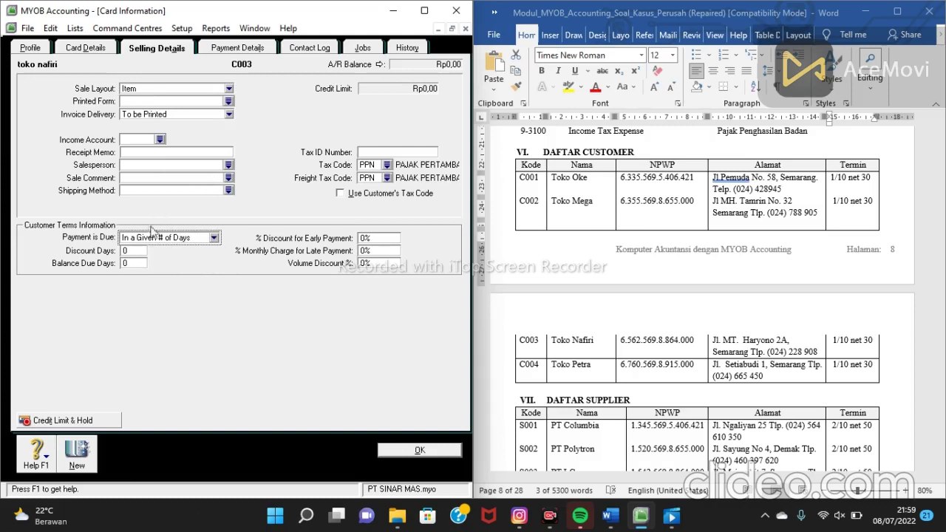
{"action": "left_click", "coordinate": [140, 250]}
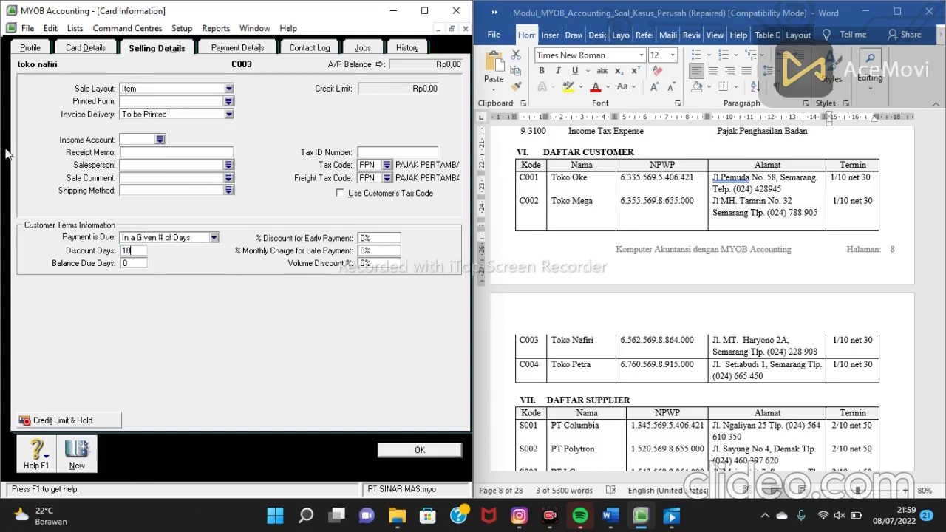
{"action": "left_click", "coordinate": [132, 264]}
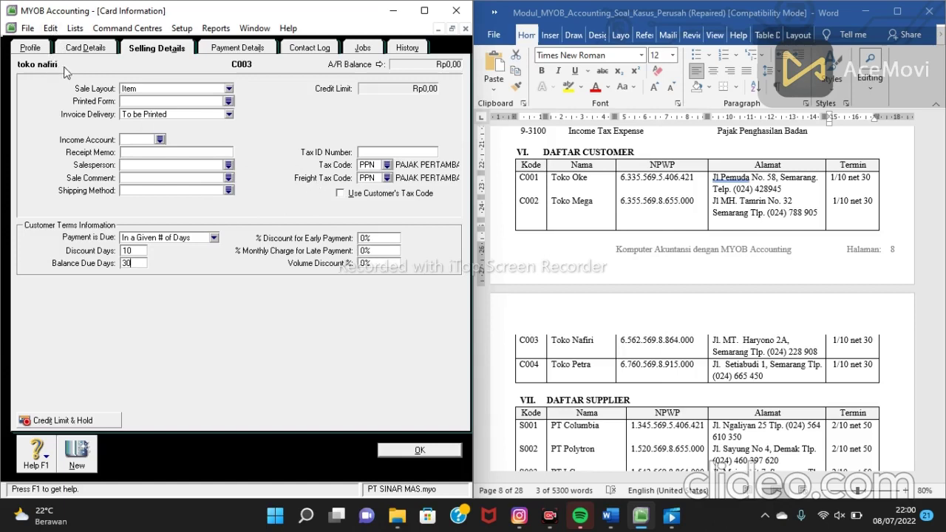
Paste toko nafiri's NPWP from Word as Tax ID, set a 1% early-payment discount, and save the card
{"action": "left_click", "coordinate": [632, 340]}
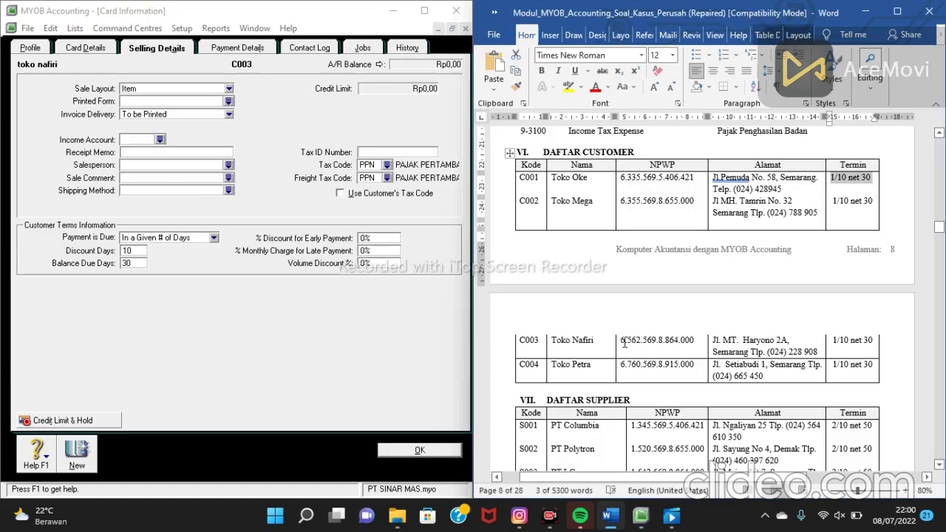
{"action": "left_click_drag", "start_coordinate": [620, 341], "coordinate": [688, 350]}
{"action": "key", "text": "ctrl+c"}
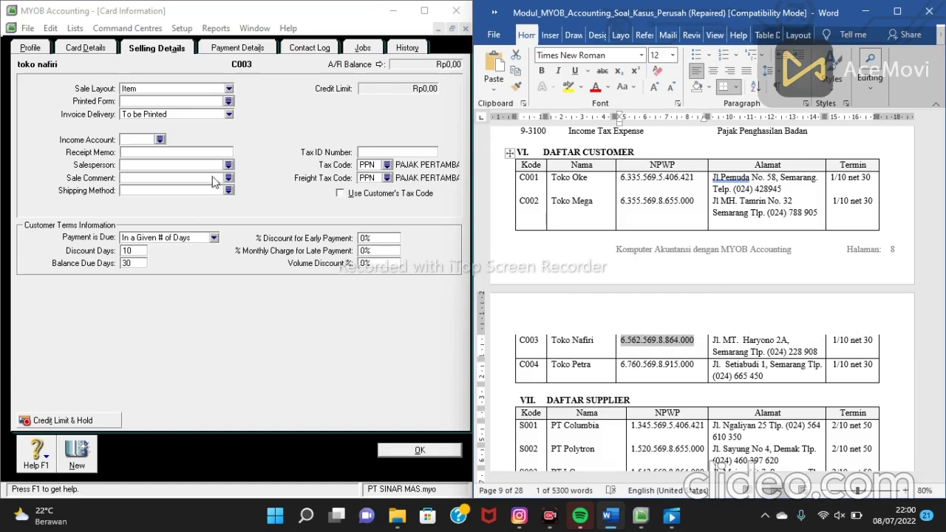
{"action": "left_click", "coordinate": [368, 150]}
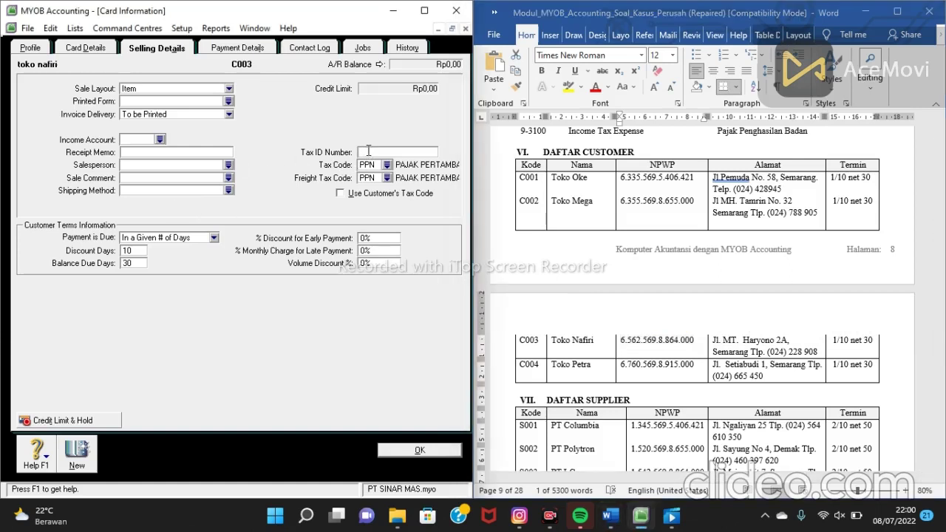
{"action": "key", "text": "ctrl+v"}
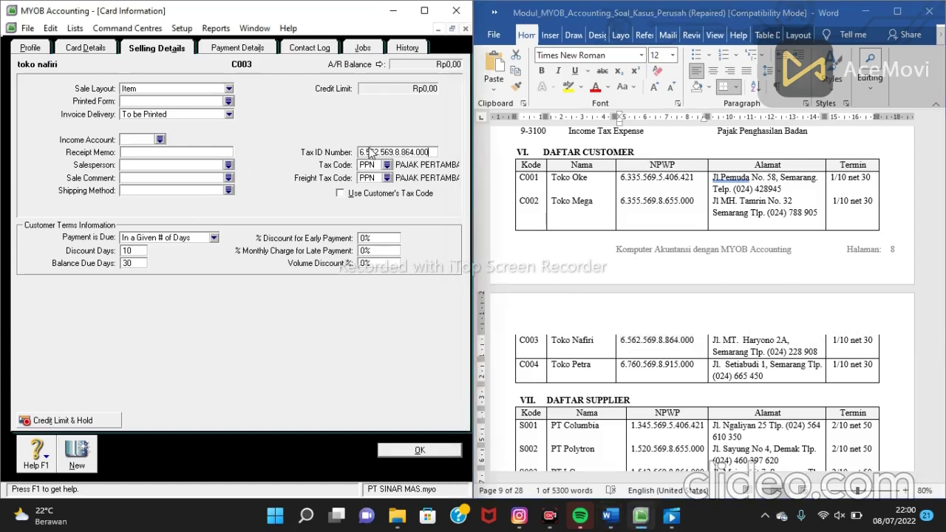
{"action": "left_click", "coordinate": [366, 239]}
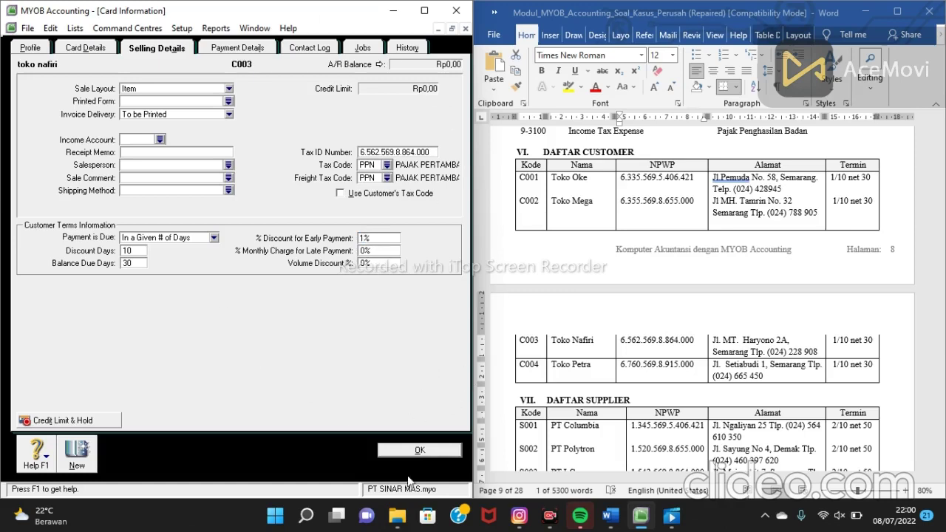
{"action": "left_click", "coordinate": [420, 451]}
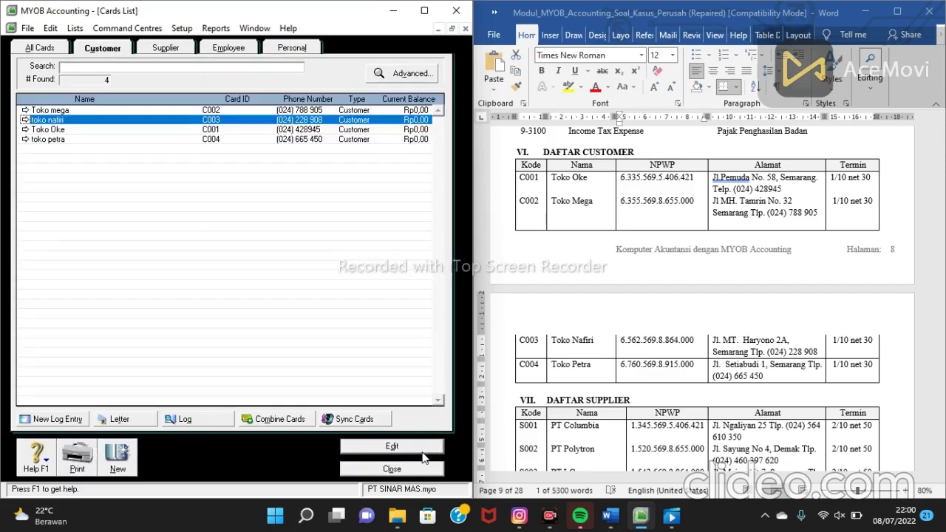
Set Toko mega's selling details: Item layout, due in 10/30 given days, 1% early-payment discount
{"action": "double_click", "coordinate": [213, 111]}
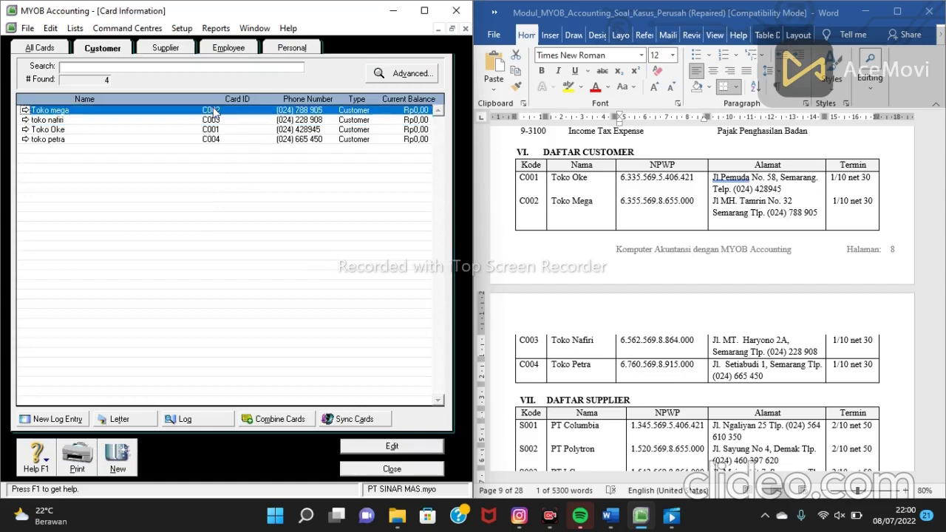
{"action": "left_click", "coordinate": [156, 47]}
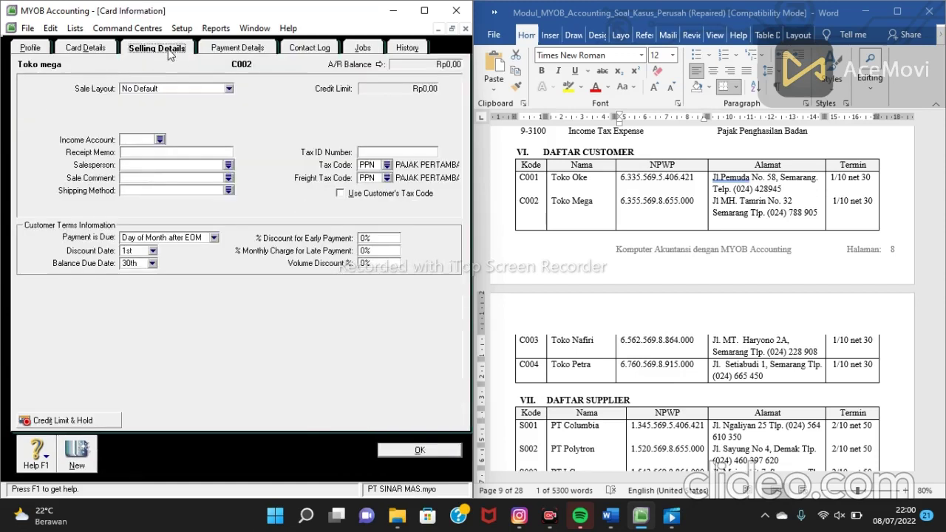
{"action": "left_click", "coordinate": [230, 89]}
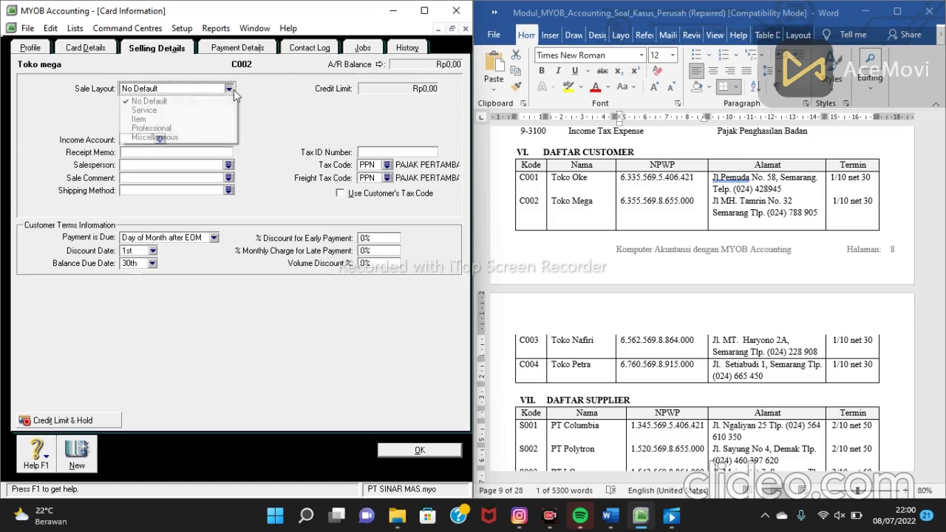
{"action": "left_click", "coordinate": [189, 120]}
{"action": "left_click", "coordinate": [214, 238]}
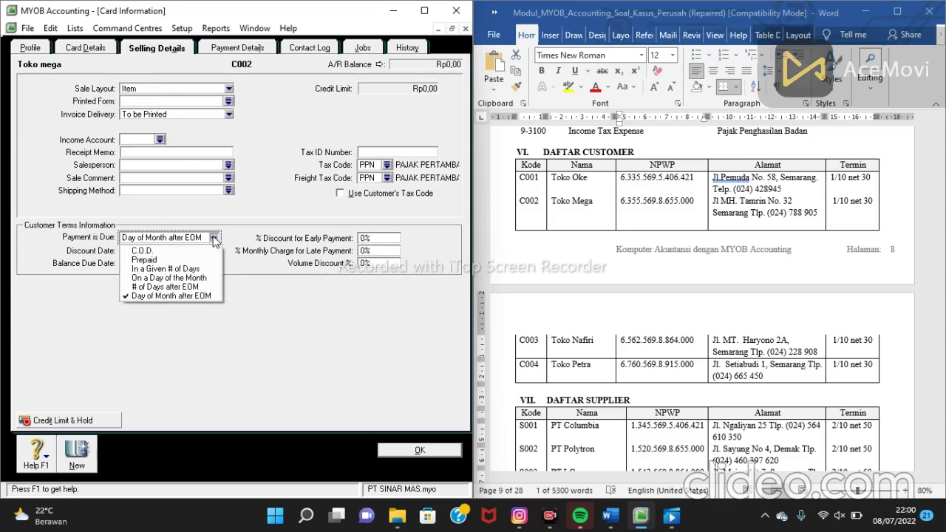
{"action": "left_click", "coordinate": [185, 270]}
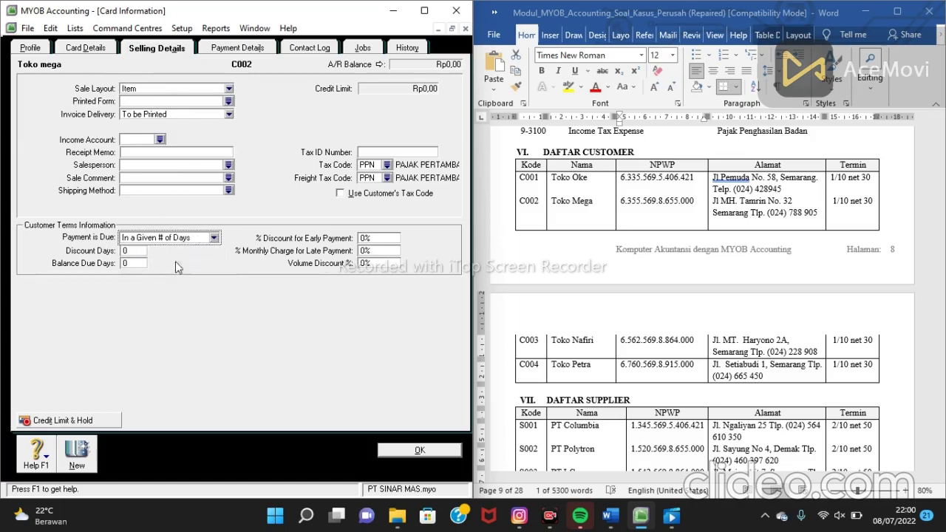
{"action": "left_click", "coordinate": [136, 250]}
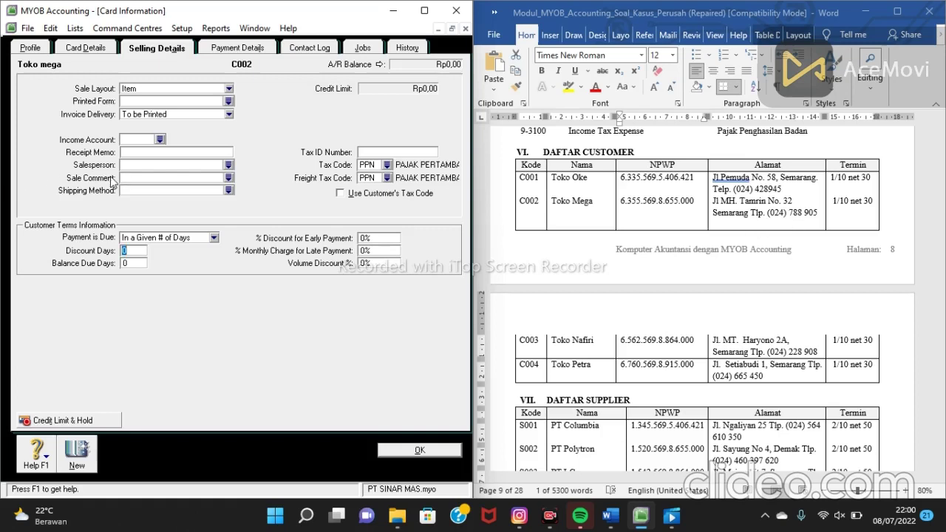
{"action": "left_click", "coordinate": [131, 264]}
{"action": "type", "text": "30"}
{"action": "left_click", "coordinate": [366, 240]}
{"action": "type", "text": "1"}
Copy Toko Mega's NPWP from the Word table into Tax ID Number and save the card
{"action": "left_click", "coordinate": [629, 187]}
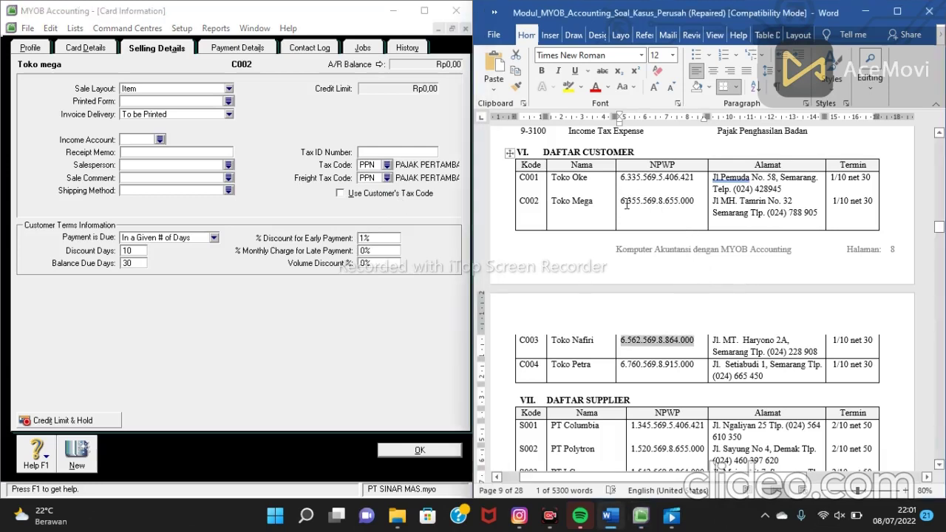
{"action": "left_click_drag", "start_coordinate": [619, 201], "coordinate": [694, 207]}
{"action": "key", "text": "ctrl+c"}
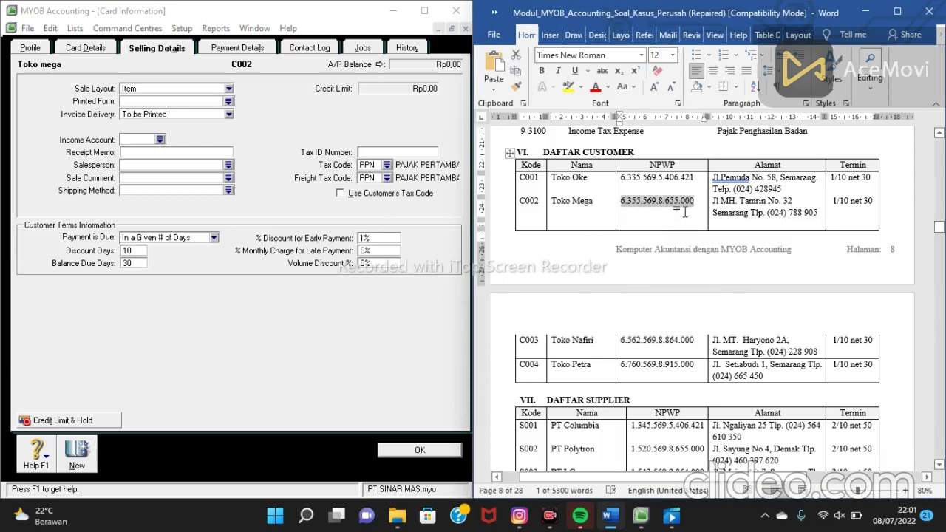
{"action": "left_click", "coordinate": [376, 150]}
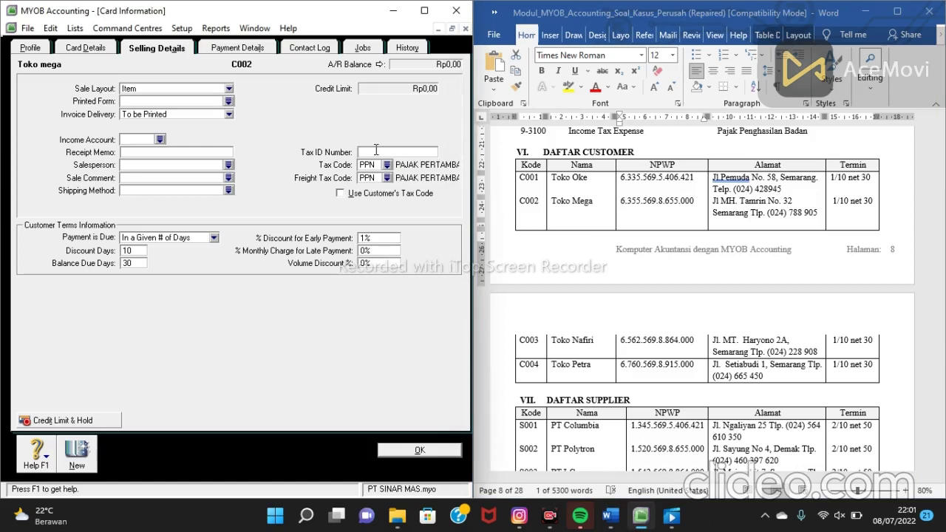
{"action": "key", "text": "ctrl+v"}
{"action": "left_click", "coordinate": [435, 452]}
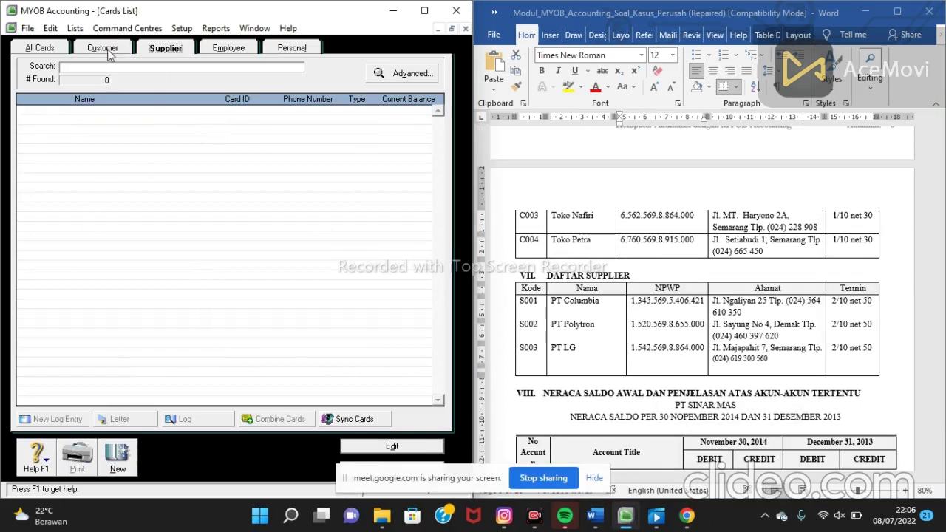
Review the Cards List tabs, confirm the Supplier list is empty, and begin a new supplier card
{"action": "left_click", "coordinate": [103, 48]}
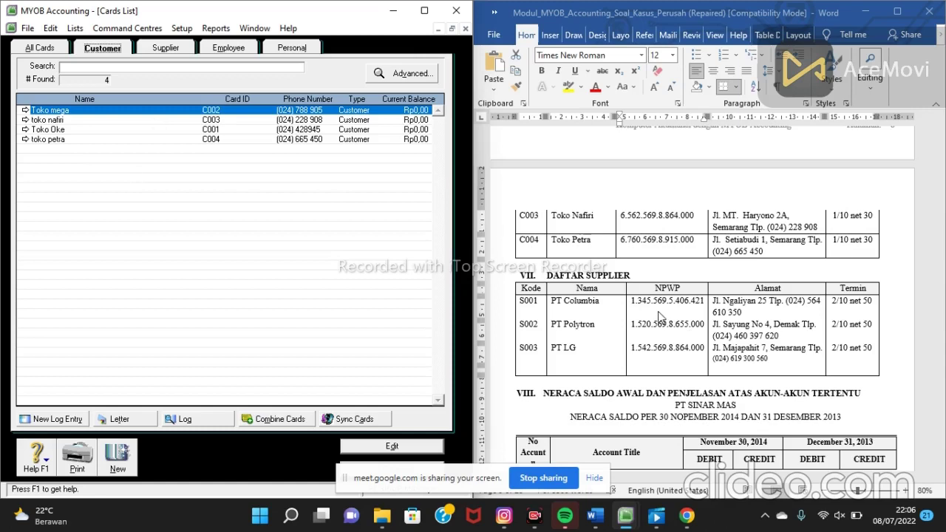
{"action": "scroll", "coordinate": [662, 318], "scroll_direction": "down", "scroll_amount": 3}
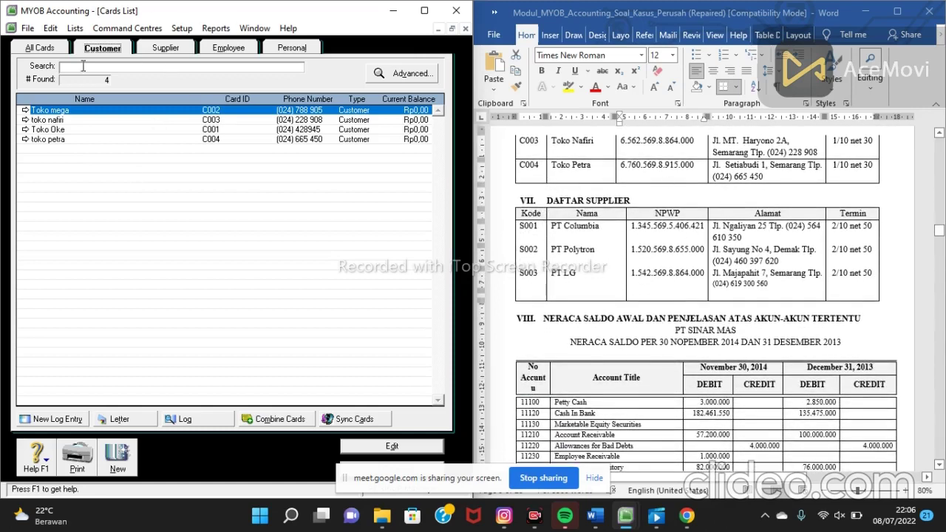
{"action": "left_click", "coordinate": [41, 49]}
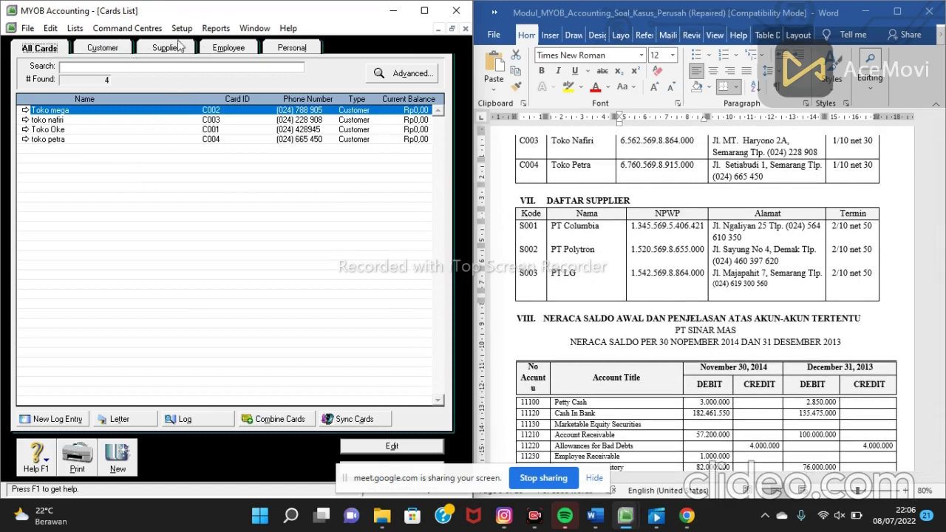
{"action": "left_click", "coordinate": [114, 47]}
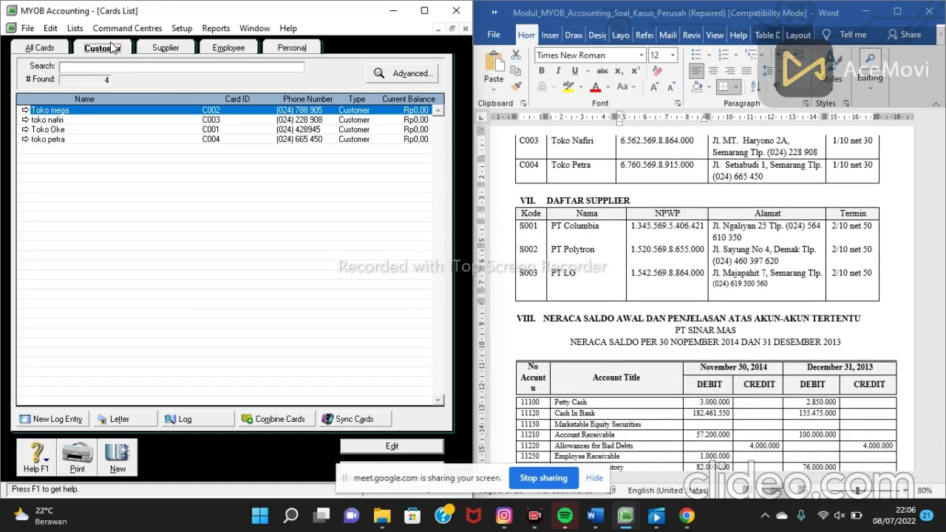
{"action": "left_click", "coordinate": [175, 52]}
{"action": "left_click", "coordinate": [244, 50]}
{"action": "left_click", "coordinate": [303, 44]}
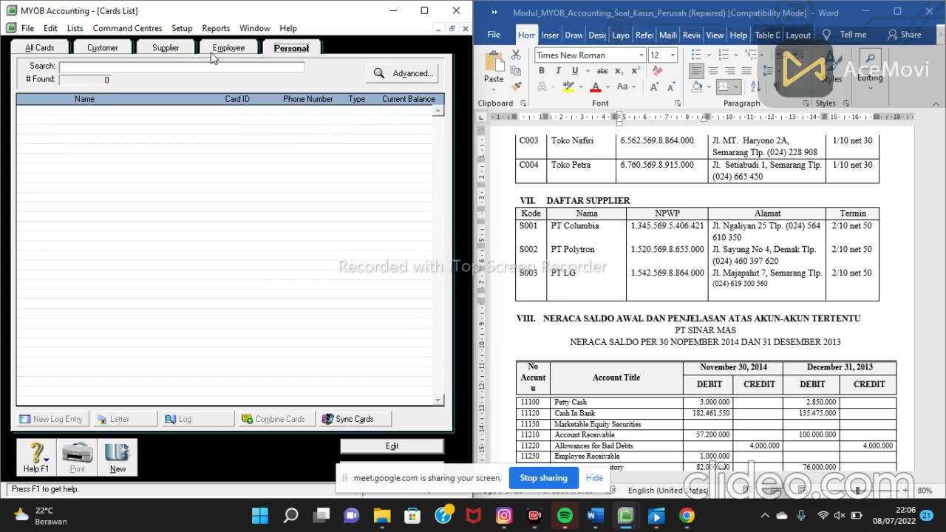
{"action": "left_click", "coordinate": [165, 53]}
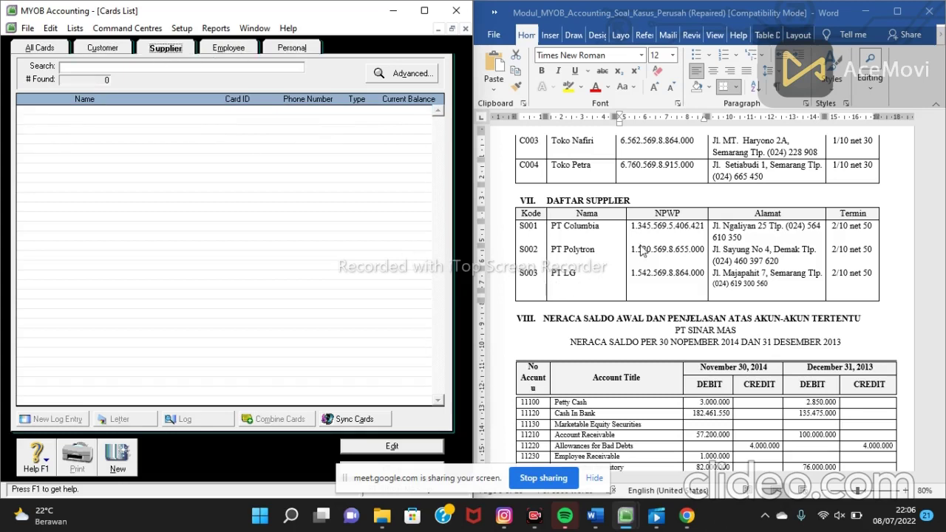
{"action": "left_click", "coordinate": [119, 459]}
Copy the name PT Columbia from the Word supplier table into the new card's Name
{"action": "left_click", "coordinate": [134, 102]}
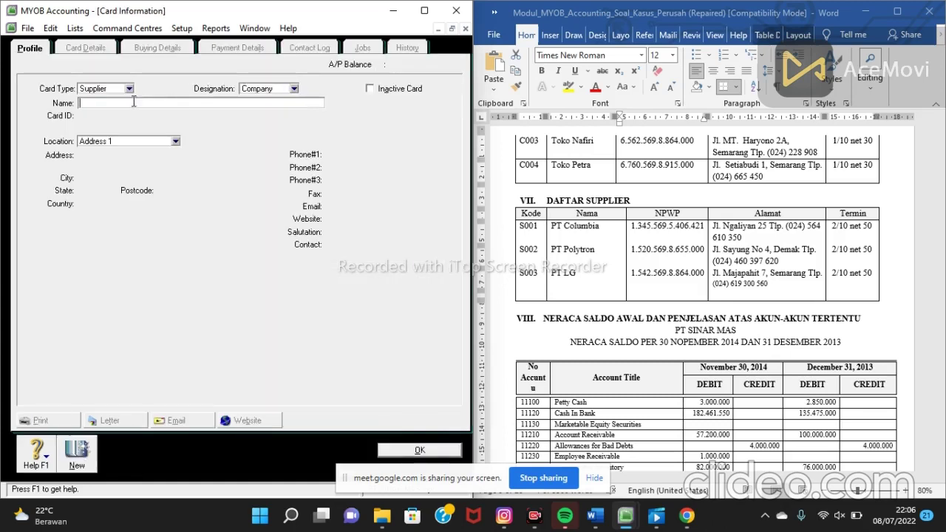
{"action": "left_click", "coordinate": [605, 228]}
{"action": "left_click_drag", "start_coordinate": [553, 227], "coordinate": [601, 229]}
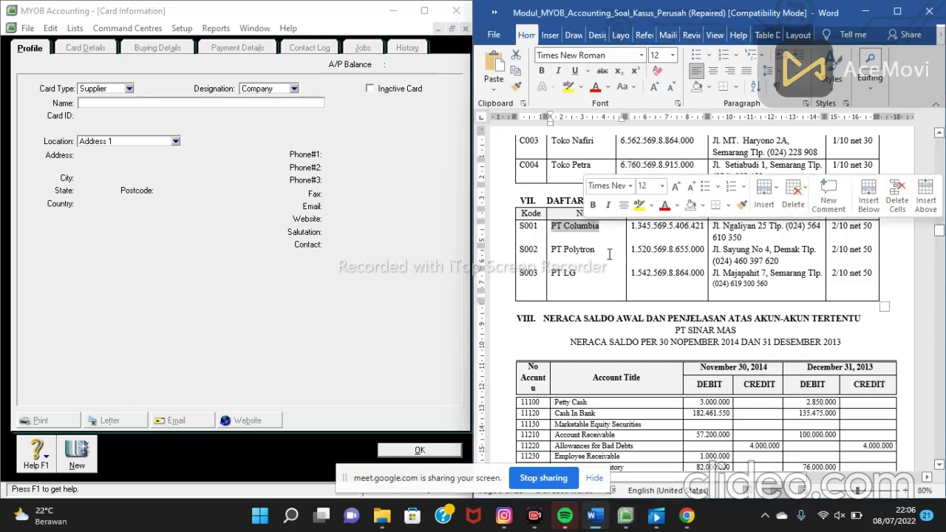
{"action": "key", "text": "ctrl+c"}
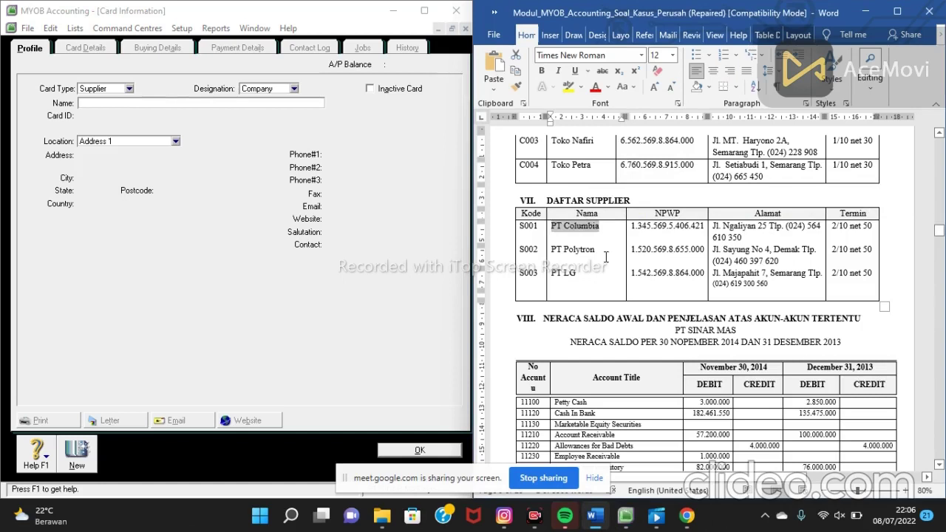
{"action": "left_click", "coordinate": [174, 102]}
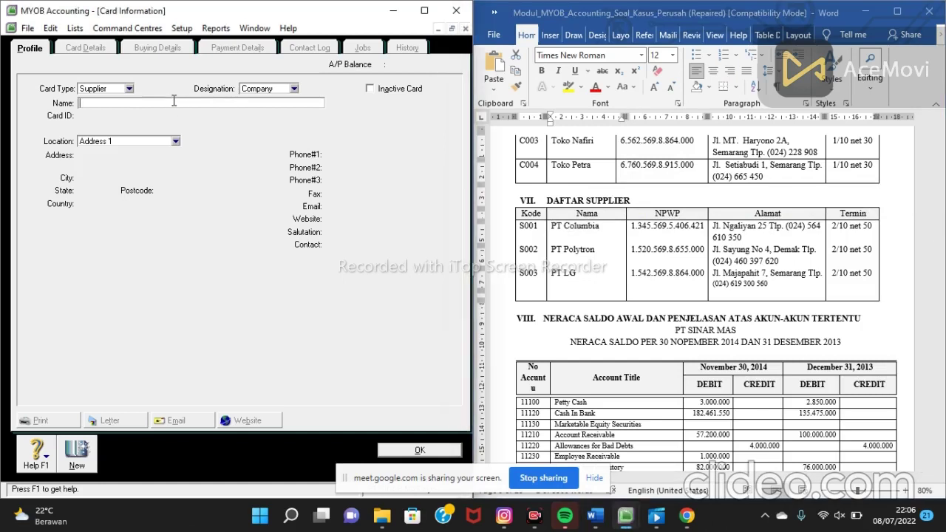
{"action": "key", "text": "ctrl+v"}
{"action": "key", "text": "Tab"}
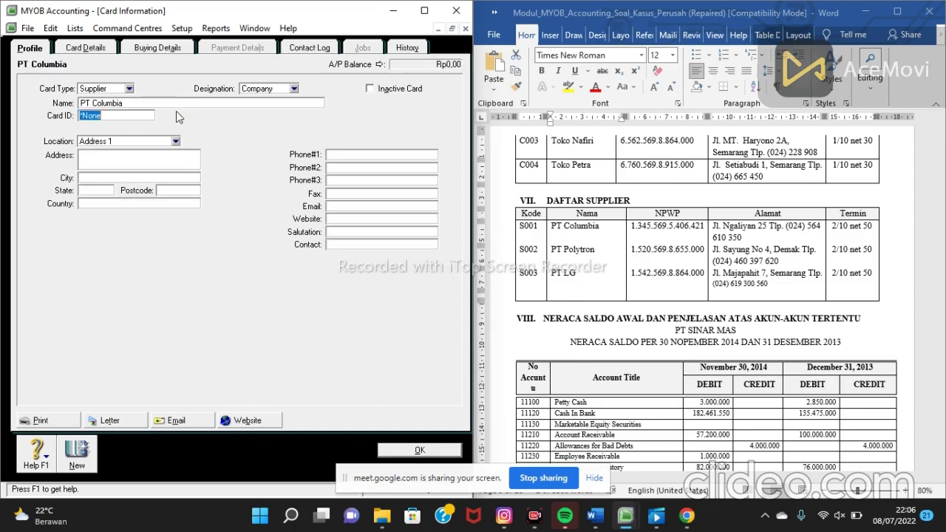
Paste PT Columbia's street address from Word into the card's Address field
{"action": "left_click", "coordinate": [119, 151]}
{"action": "key", "text": "alt+Tab"}
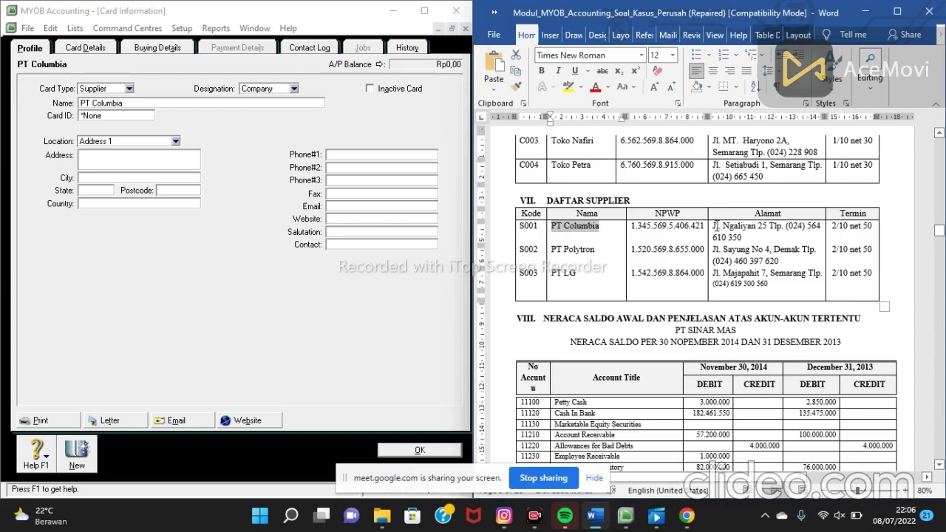
{"action": "left_click_drag", "start_coordinate": [715, 226], "coordinate": [769, 235]}
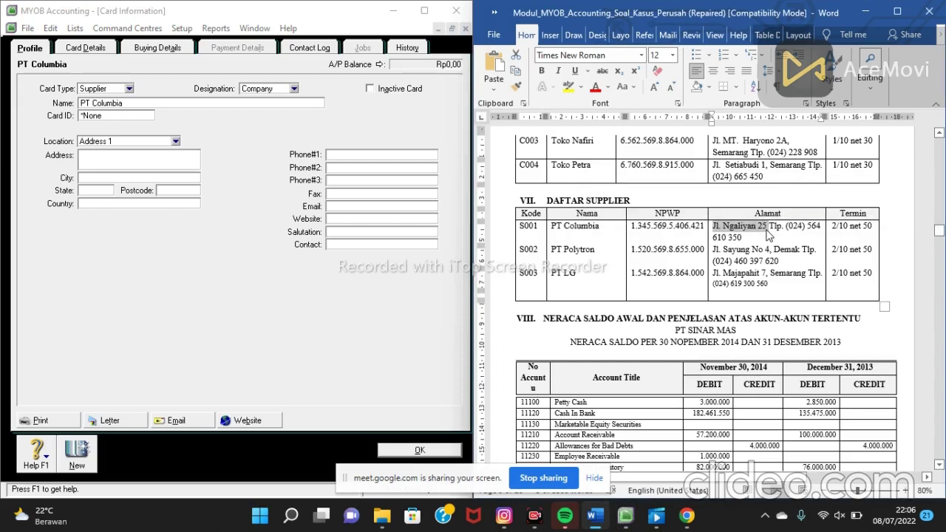
{"action": "left_click", "coordinate": [98, 162]}
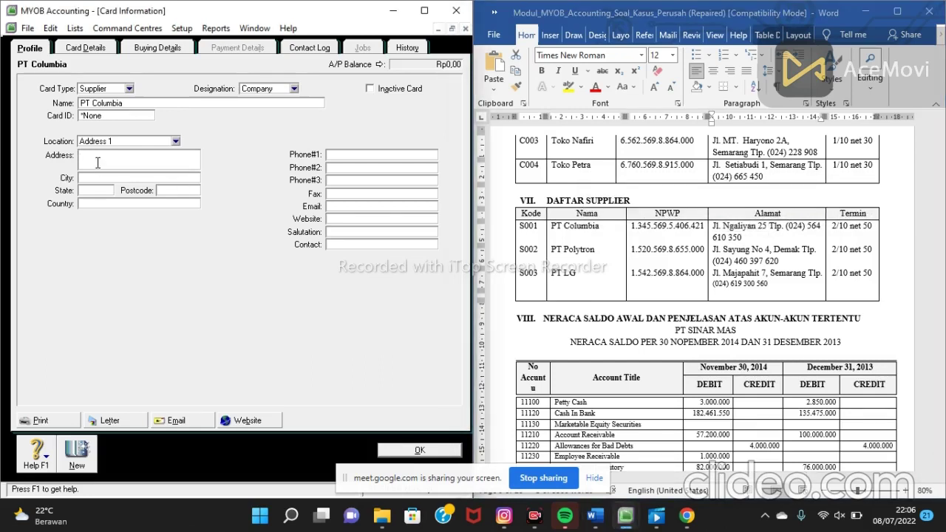
{"action": "key", "text": "ctrl+v"}
{"action": "left_click_drag", "start_coordinate": [713, 226], "coordinate": [768, 225]}
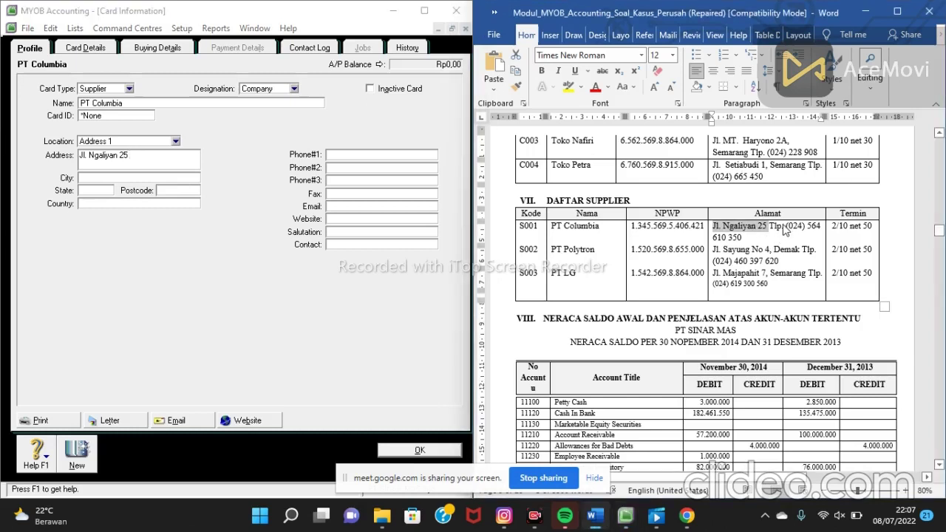
{"action": "left_click", "coordinate": [788, 226]}
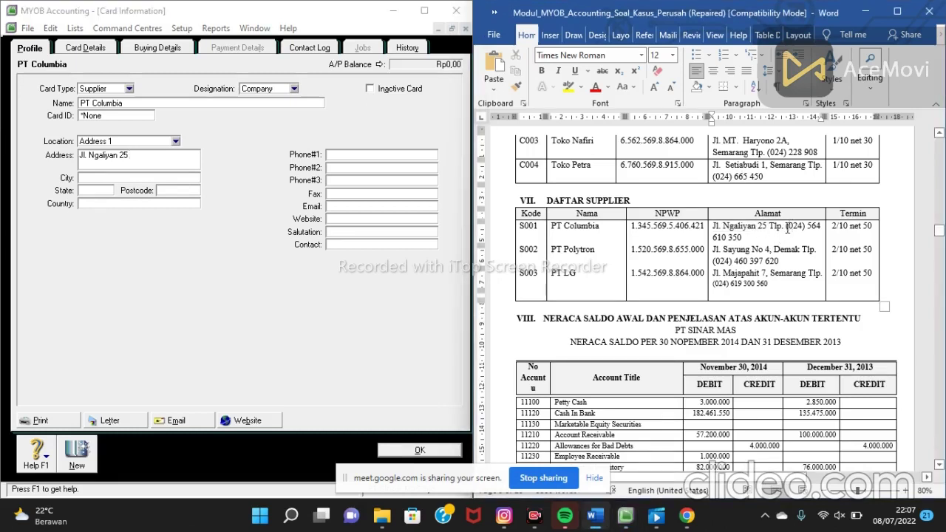
{"action": "left_click_drag", "start_coordinate": [786, 226], "coordinate": [790, 235]}
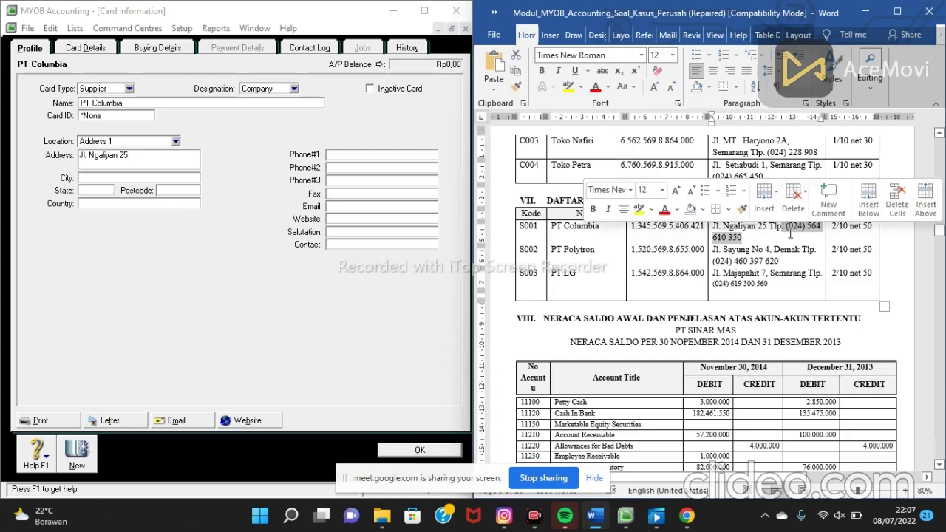
{"action": "key", "text": "ctrl+v"}
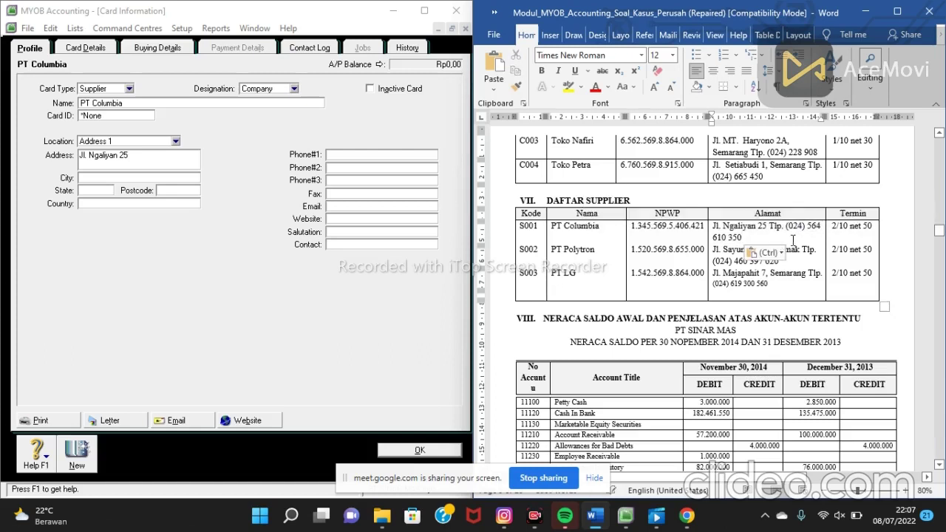
{"action": "left_click_drag", "start_coordinate": [785, 225], "coordinate": [790, 235]}
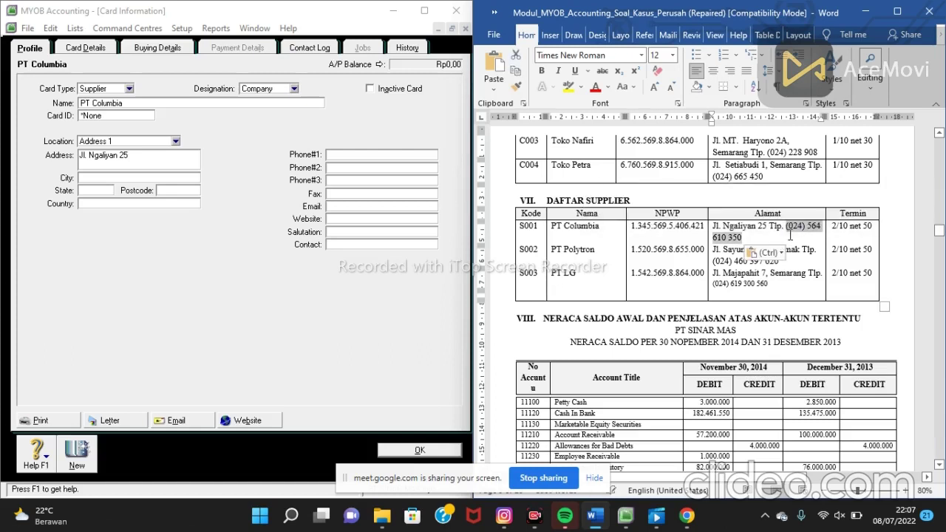
{"action": "left_click", "coordinate": [342, 154]}
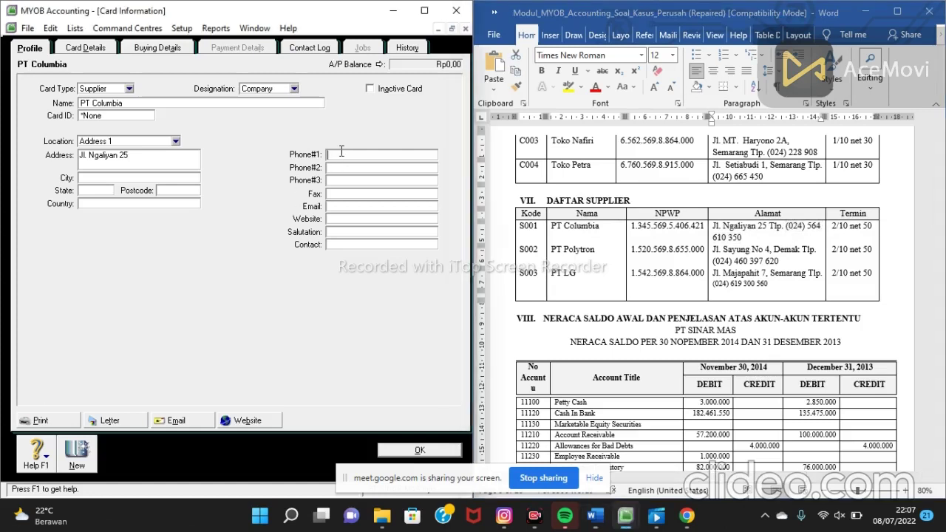
{"action": "key", "text": "ctrl+v"}
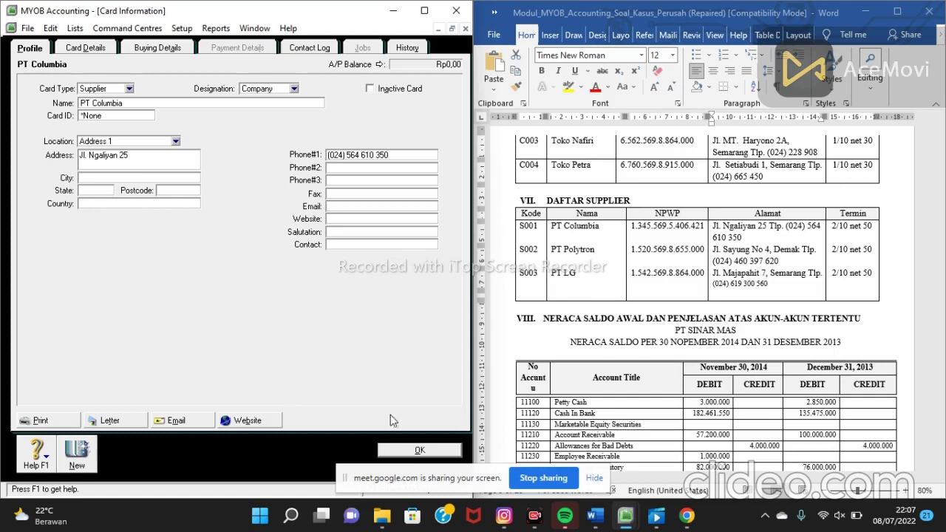
{"action": "left_click", "coordinate": [438, 456]}
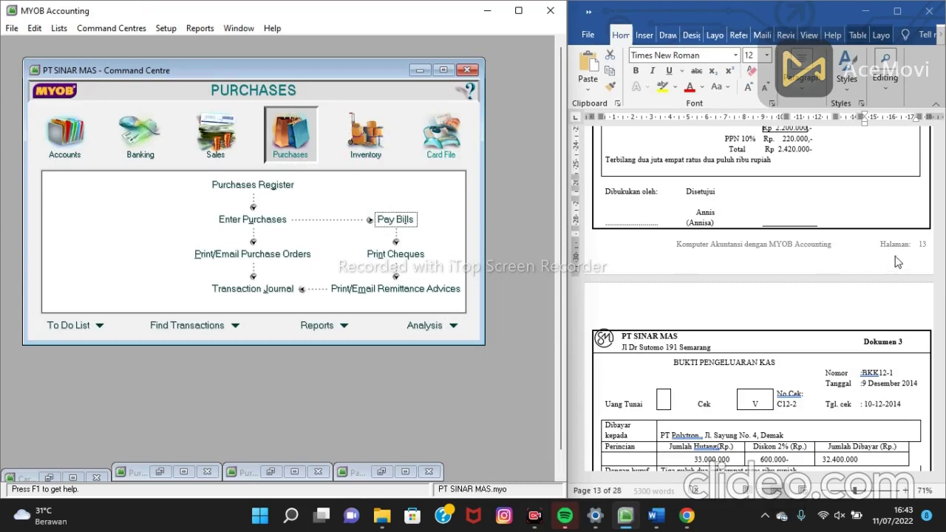
Open Pay Bills and restore the Rp2.420.000,00 Petty Cash payment to PT Columbia
{"action": "left_click", "coordinate": [774, 327]}
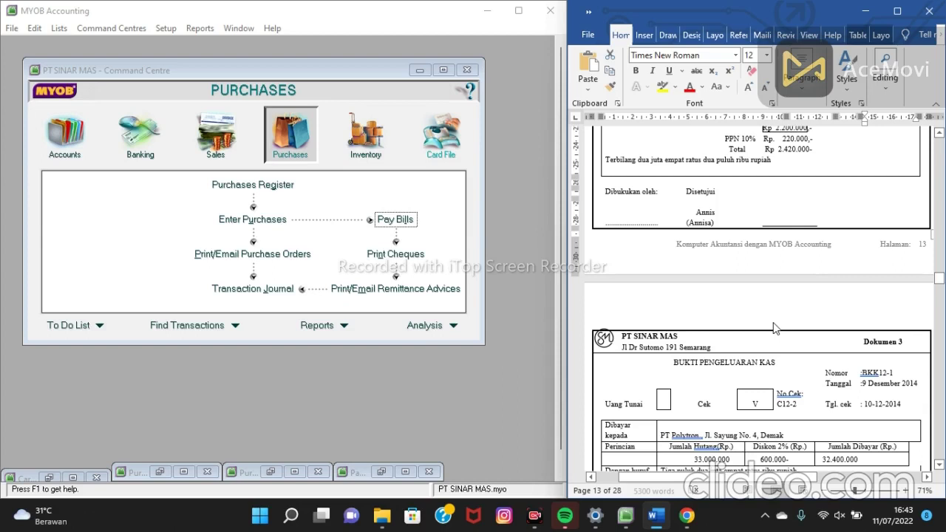
{"action": "scroll", "coordinate": [721, 313], "scroll_direction": "up", "scroll_amount": 5}
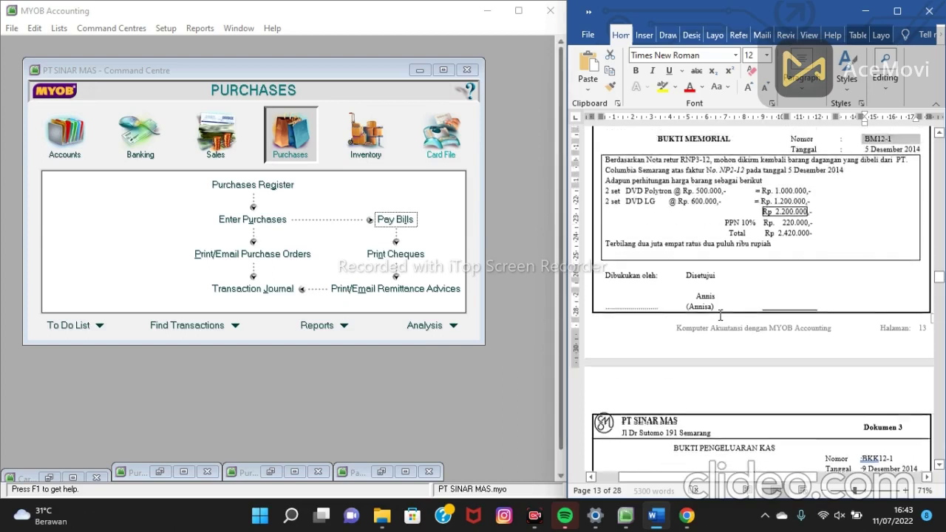
{"action": "scroll", "coordinate": [719, 316], "scroll_direction": "down", "scroll_amount": 1}
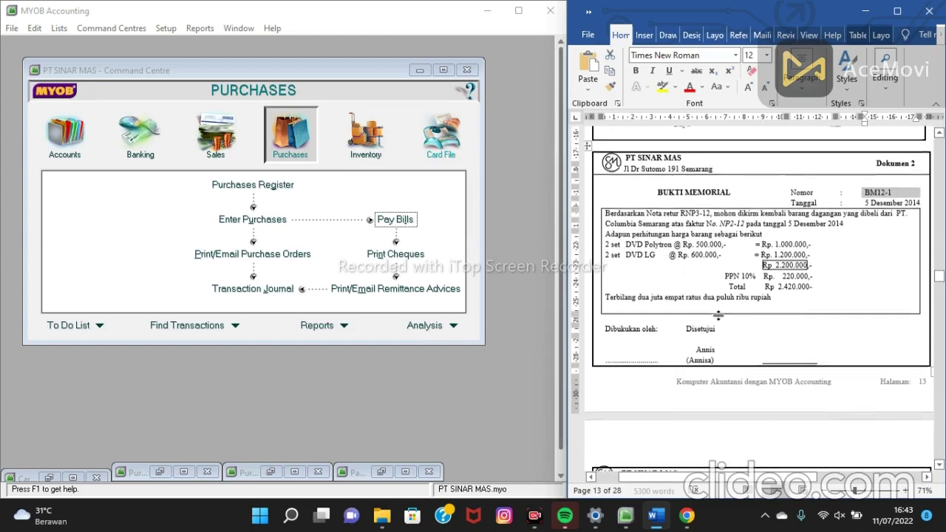
{"action": "left_click", "coordinate": [399, 223]}
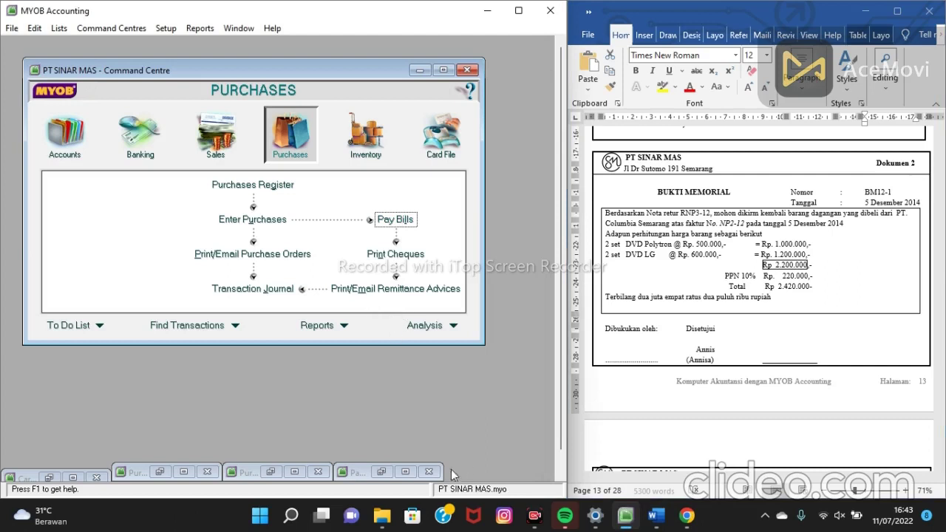
{"action": "left_click", "coordinate": [377, 221]}
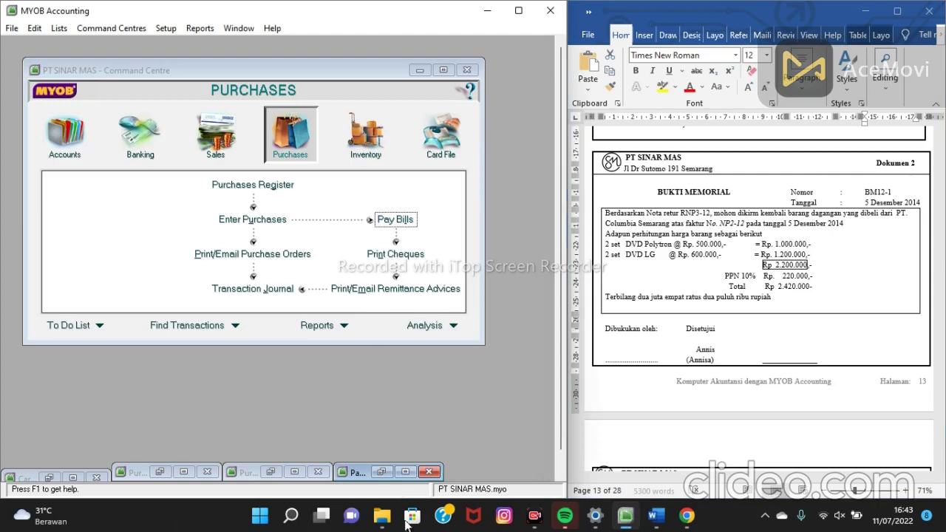
{"action": "left_click", "coordinate": [405, 471]}
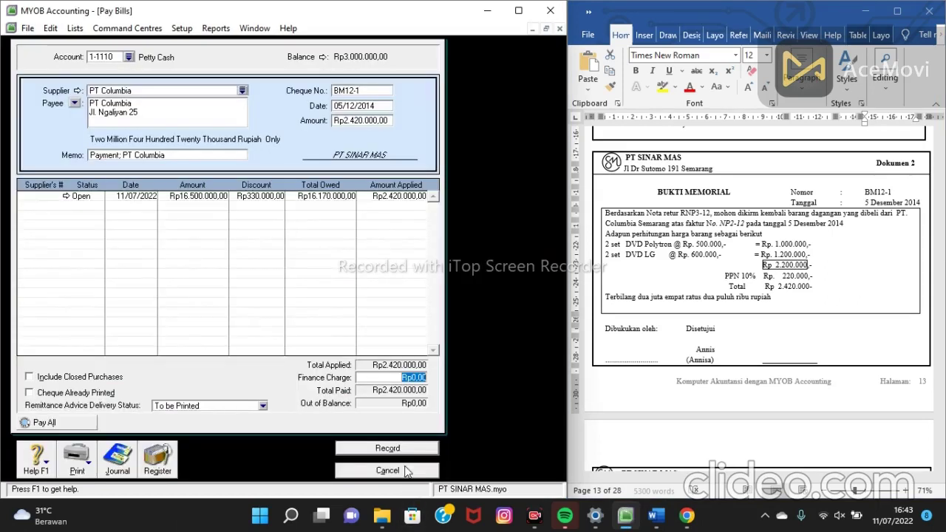
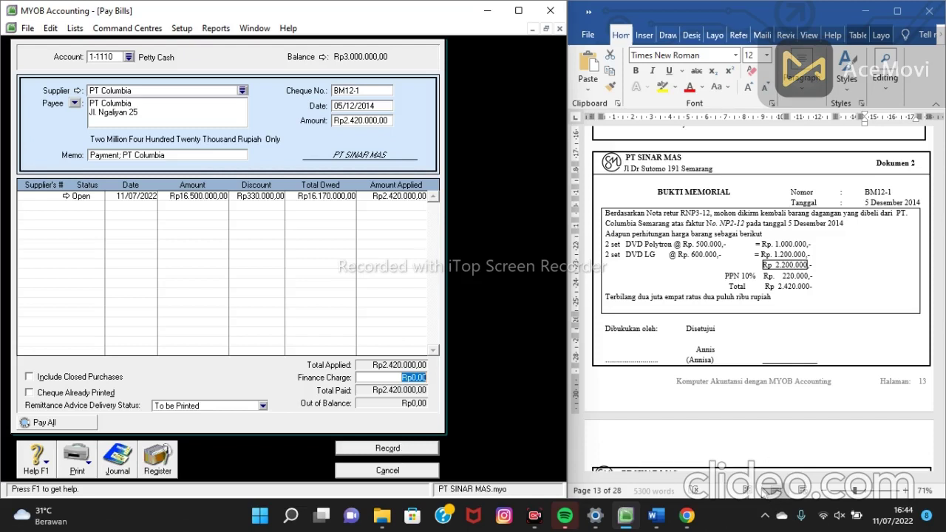
Record the Rp2.420.000 Petty Cash payment to PT Columbia and close Pay Bills
{"action": "left_click", "coordinate": [392, 454]}
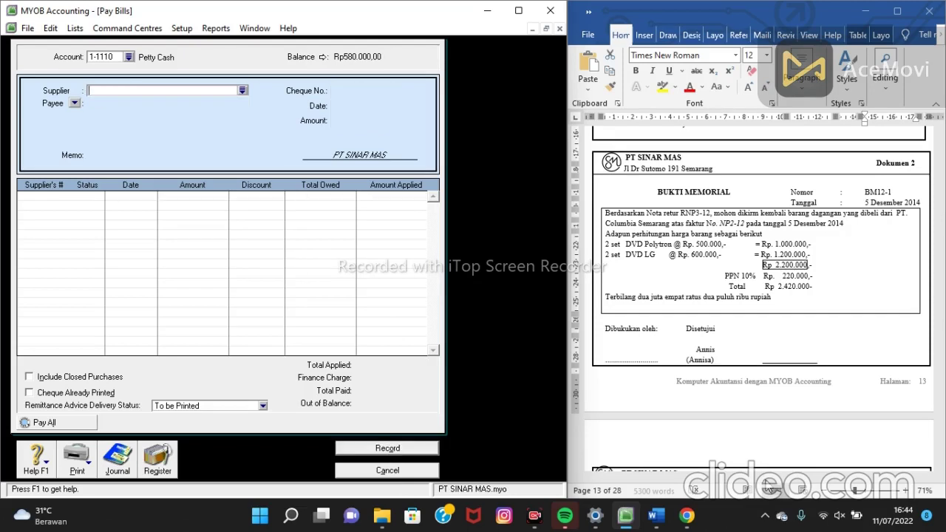
{"action": "scroll", "coordinate": [766, 476], "scroll_direction": "down", "scroll_amount": 5}
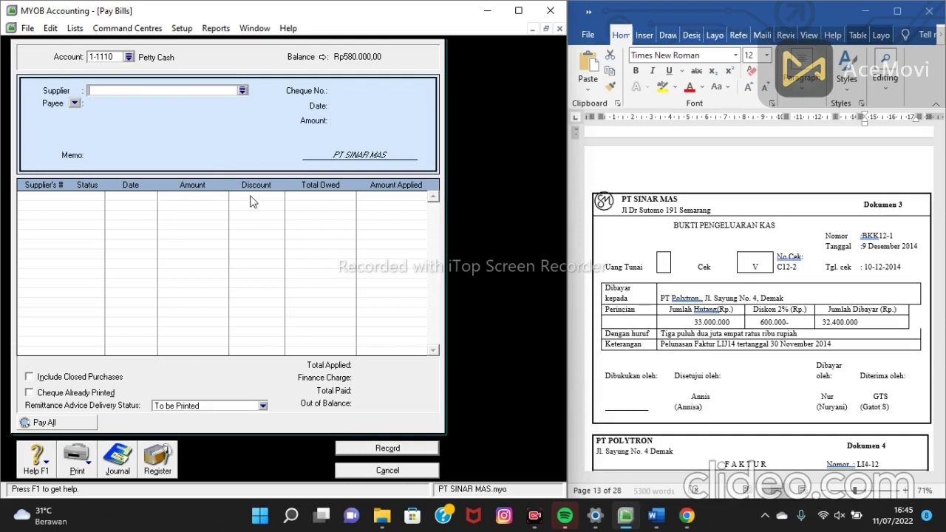
{"action": "left_click", "coordinate": [416, 473]}
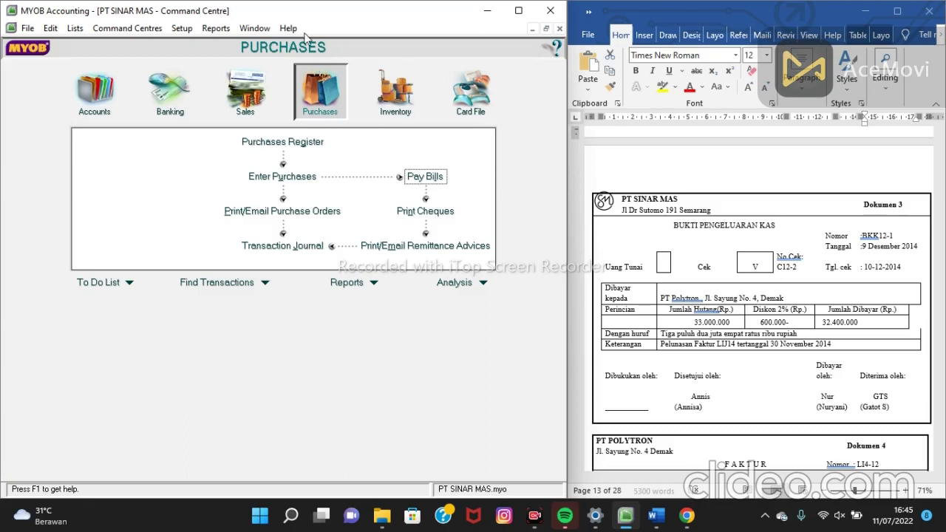
Move from Sales back to Purchases and start a new Pay Bills form drawing on Petty Cash 1-1110
{"action": "left_click", "coordinate": [245, 99]}
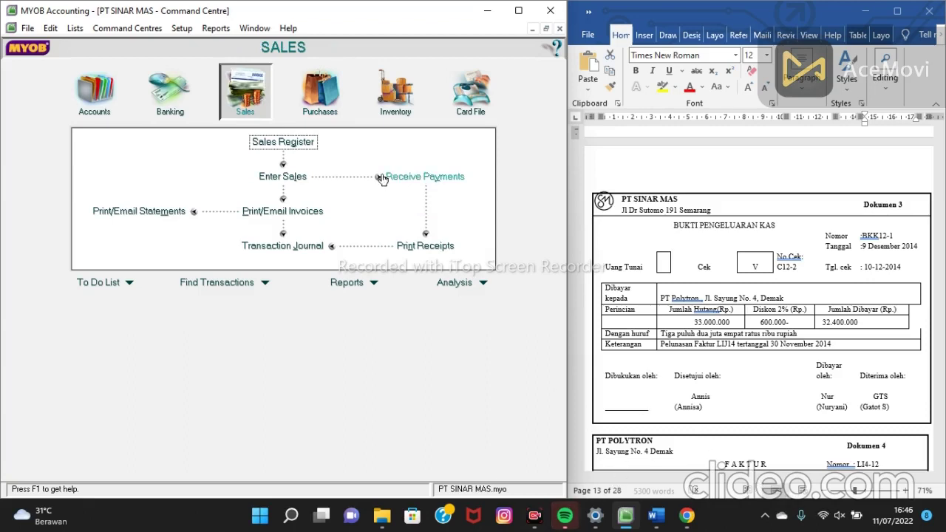
{"action": "left_click", "coordinate": [407, 180]}
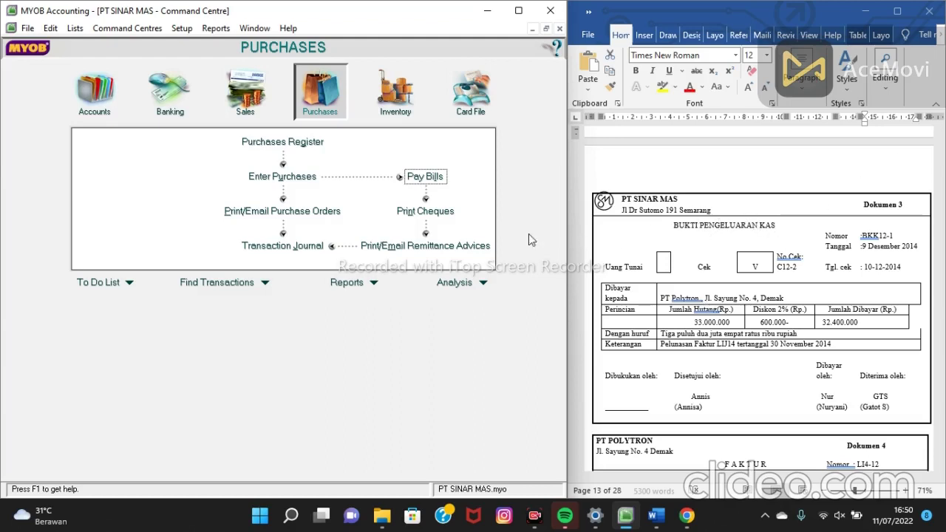
{"action": "left_click", "coordinate": [431, 177]}
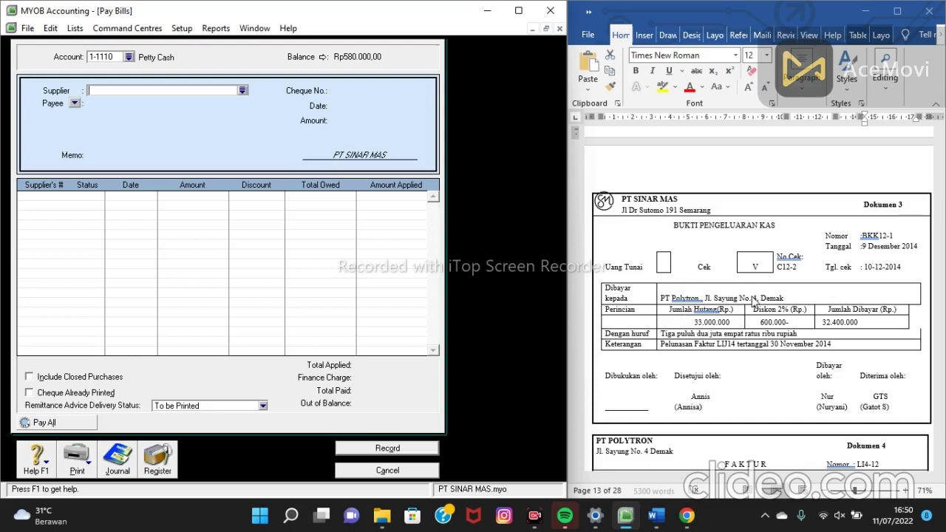
Choose pt polytron as the payee and dismiss the no-purchases warning
{"action": "left_click", "coordinate": [242, 90]}
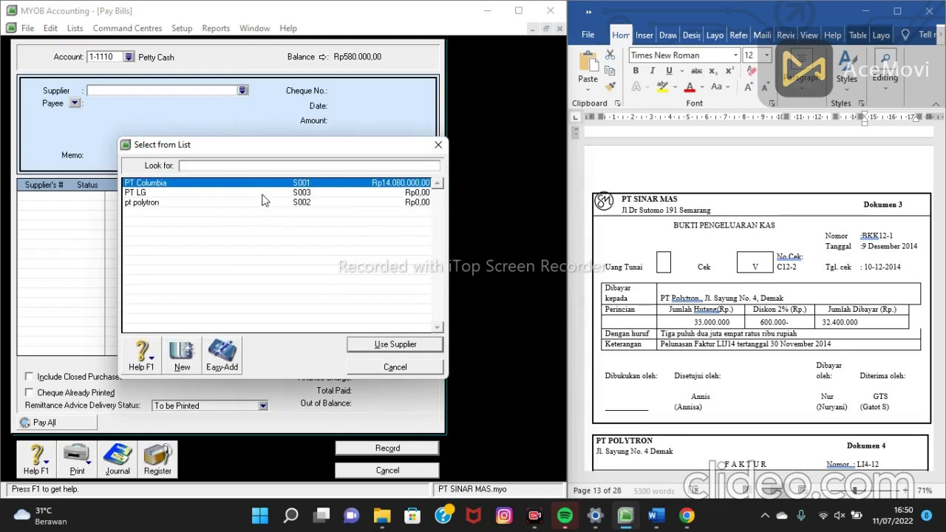
{"action": "type", "text": "pt polytron"}
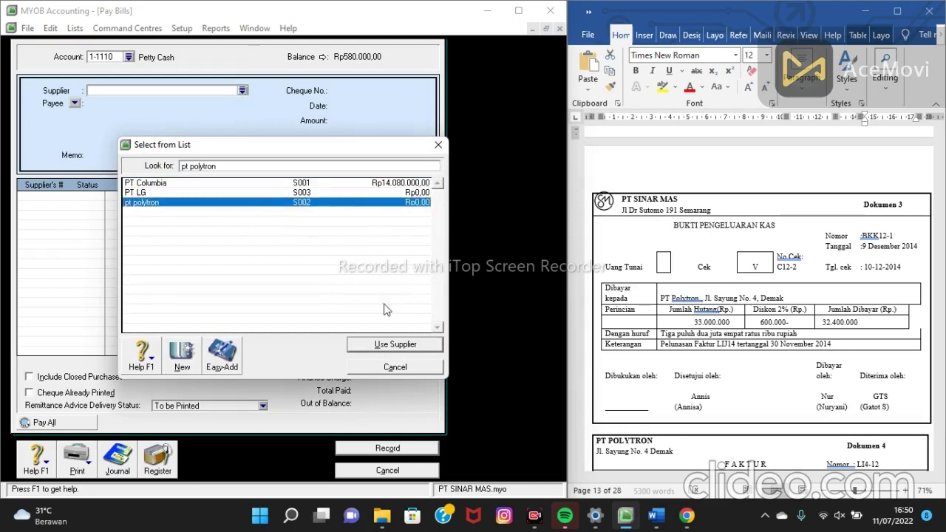
{"action": "left_click", "coordinate": [395, 345]}
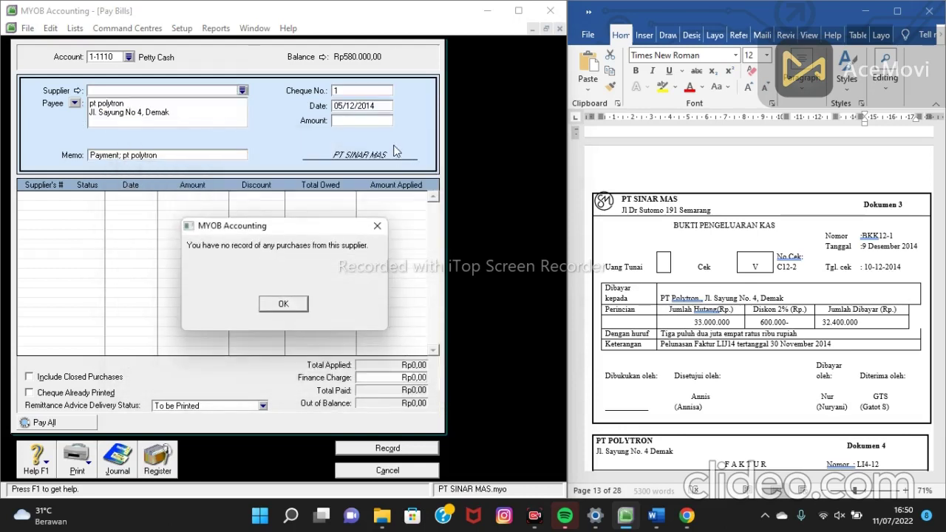
{"action": "left_click", "coordinate": [281, 303]}
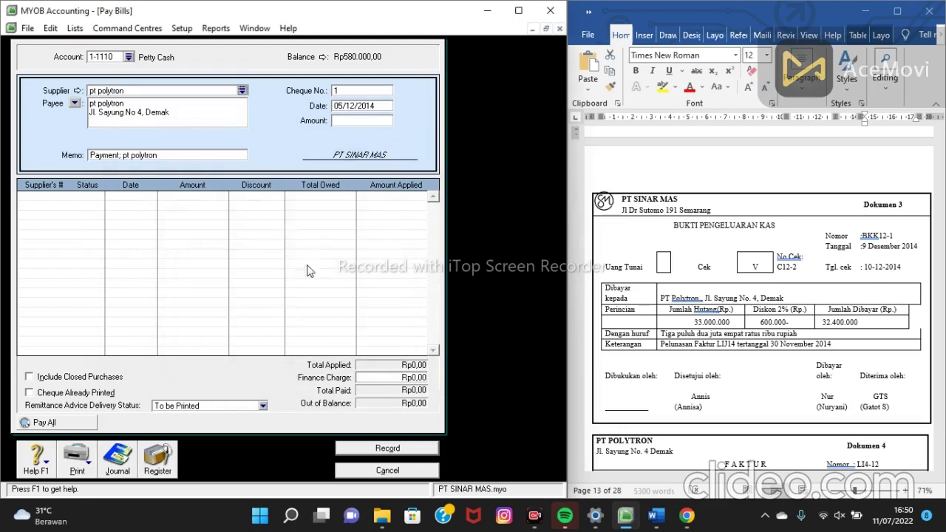
Copy BKK12-1 from the Word source document into the Cheque No. field
{"action": "left_click", "coordinate": [362, 91]}
{"action": "left_click", "coordinate": [892, 235]}
{"action": "triple_click", "coordinate": [892, 236]}
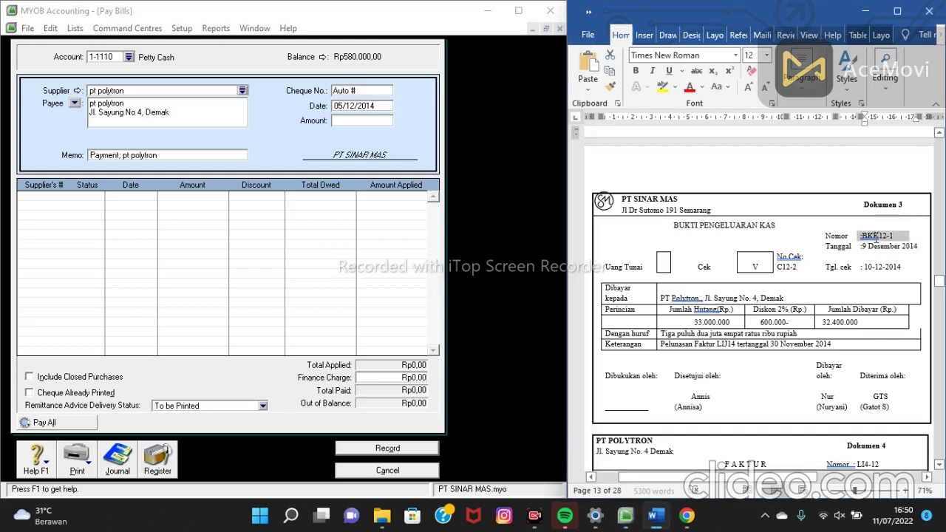
{"action": "left_click", "coordinate": [870, 235]}
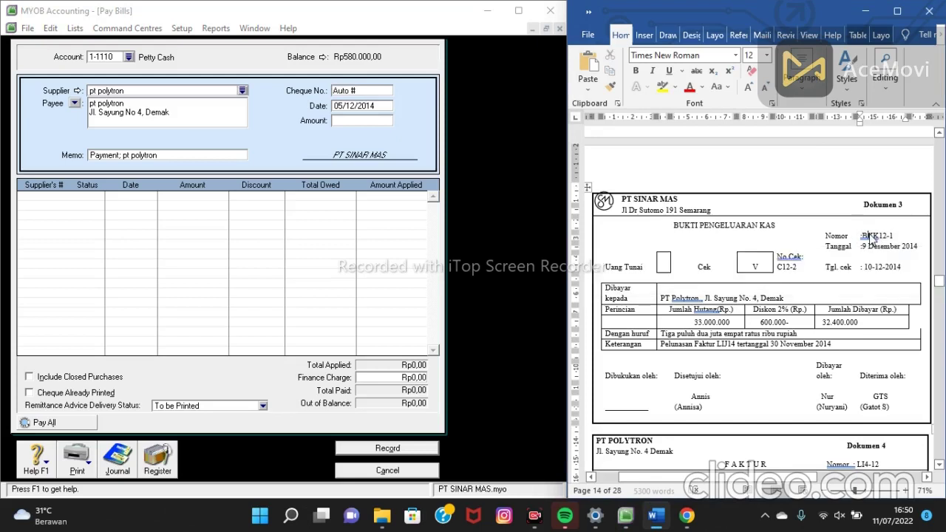
{"action": "double_click", "coordinate": [869, 235]}
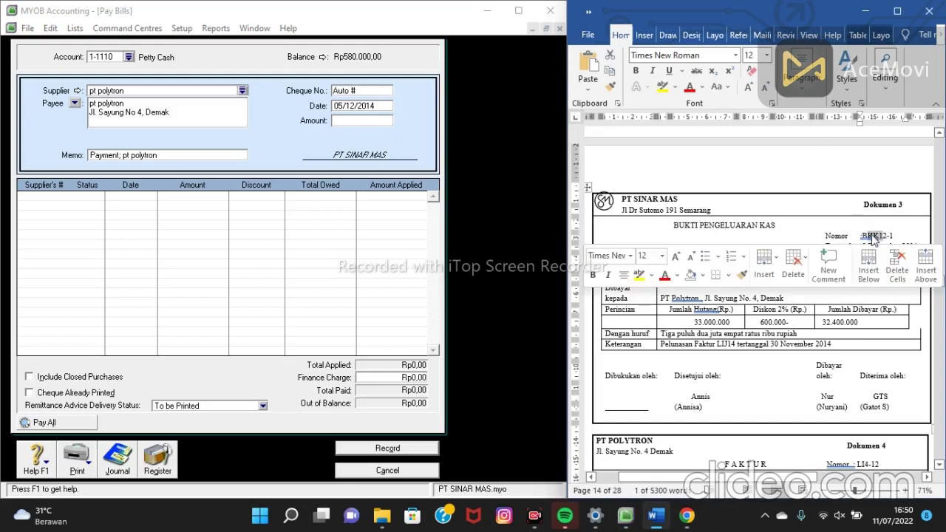
{"action": "left_click", "coordinate": [866, 235]}
{"action": "left_click_drag", "start_coordinate": [864, 235], "coordinate": [897, 235]}
{"action": "key", "text": "ctrl+c"}
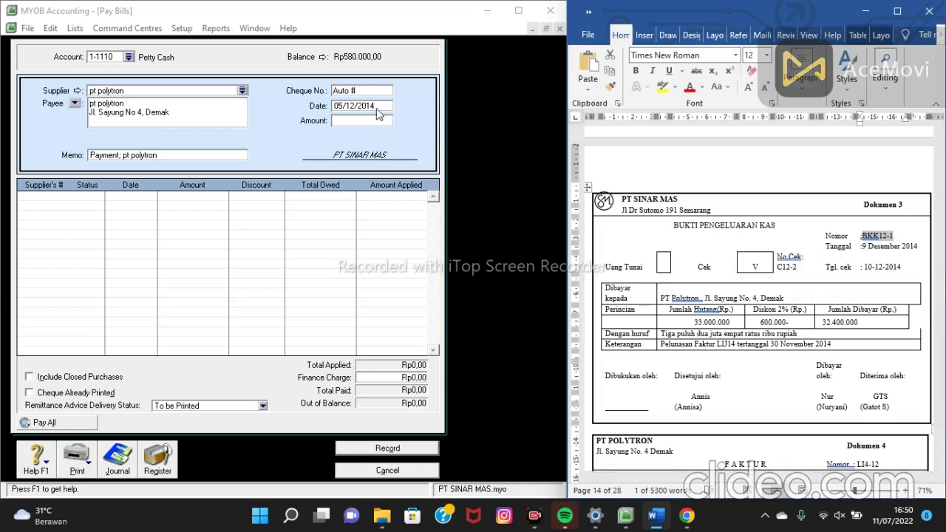
{"action": "left_click", "coordinate": [360, 89]}
{"action": "key", "text": "ctrl+v"}
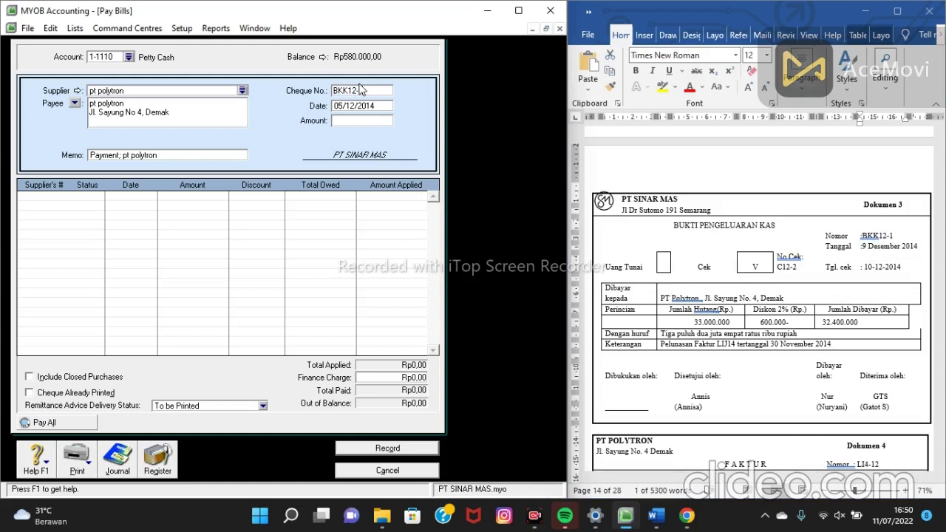
Date the payment 09/12/2014, set amount 32.400.000, and record it
{"action": "left_click", "coordinate": [383, 106]}
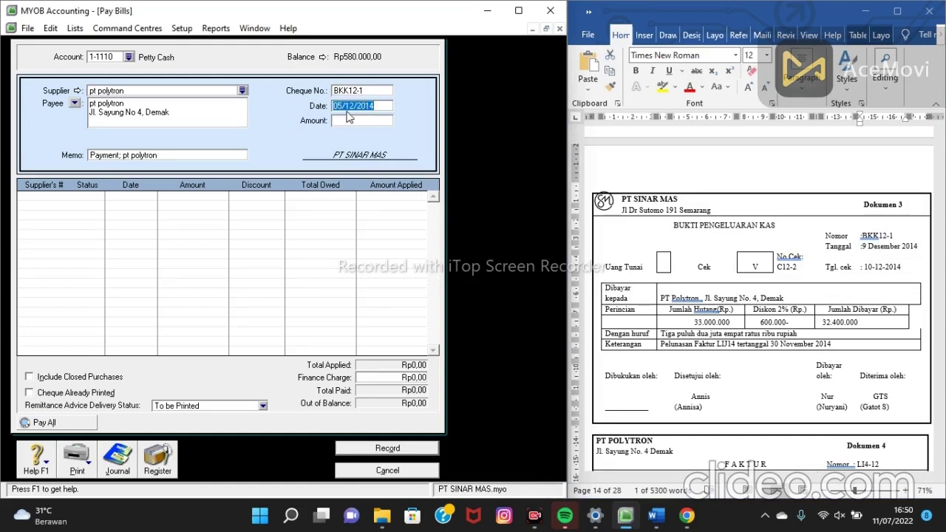
{"action": "key", "text": "Tab"}
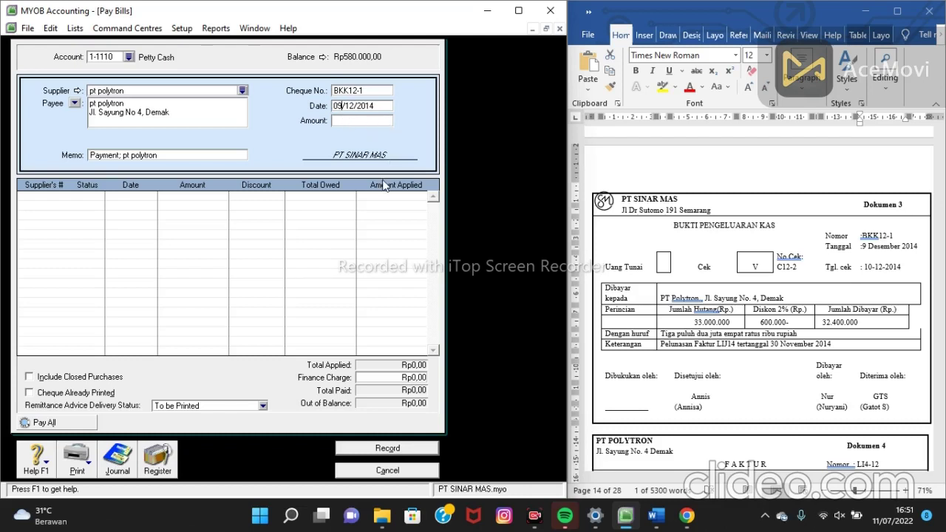
{"action": "left_click", "coordinate": [360, 120]}
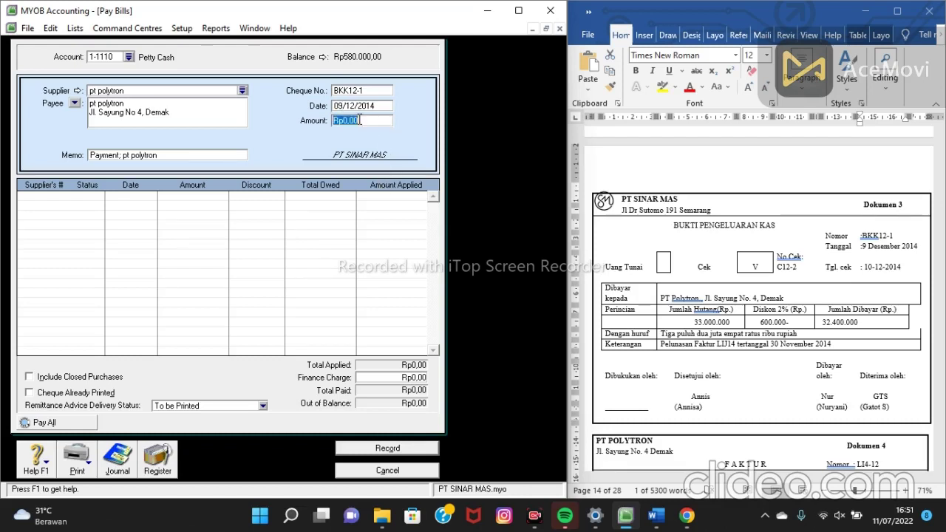
{"action": "left_click", "coordinate": [360, 121]}
{"action": "key", "text": "BackSpace"}
{"action": "key", "text": "BackSpace"}
{"action": "type", "text": "32.400.000"}
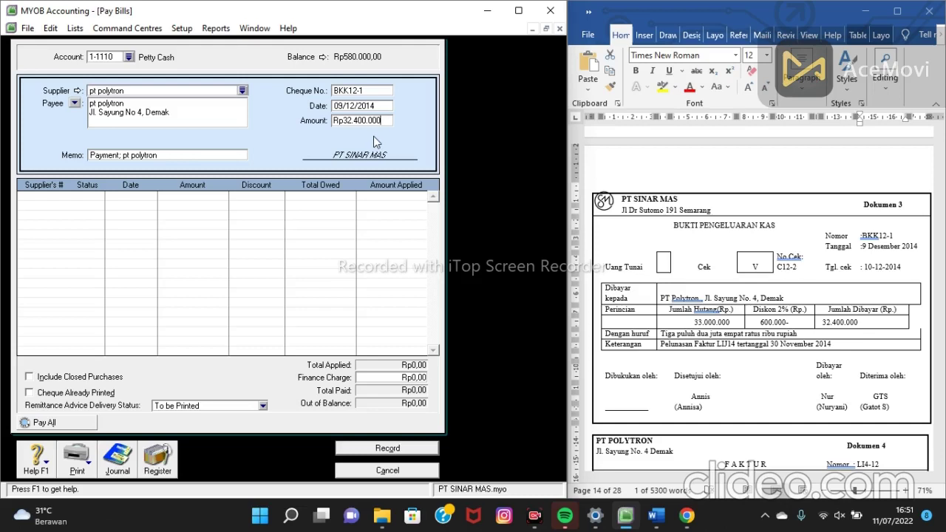
{"action": "key", "text": "Tab"}
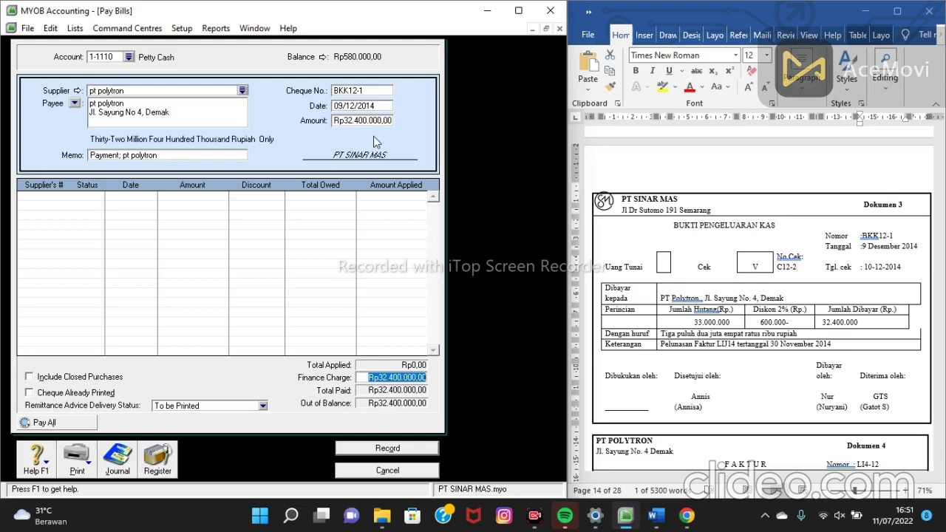
{"action": "left_click", "coordinate": [391, 450]}
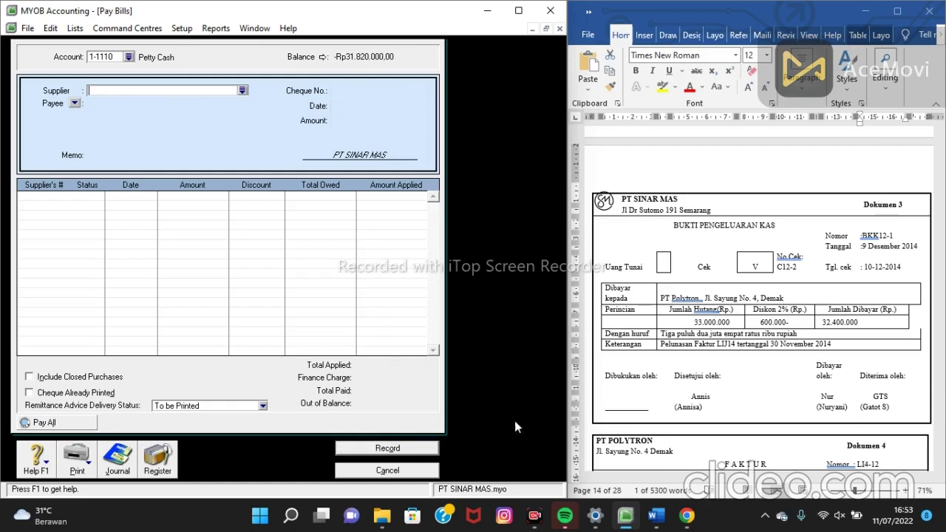
Scroll the Word source to Dokumen 4 and cancel the empty Pay Bills form
{"action": "scroll", "coordinate": [752, 473], "scroll_direction": "up", "scroll_amount": 1}
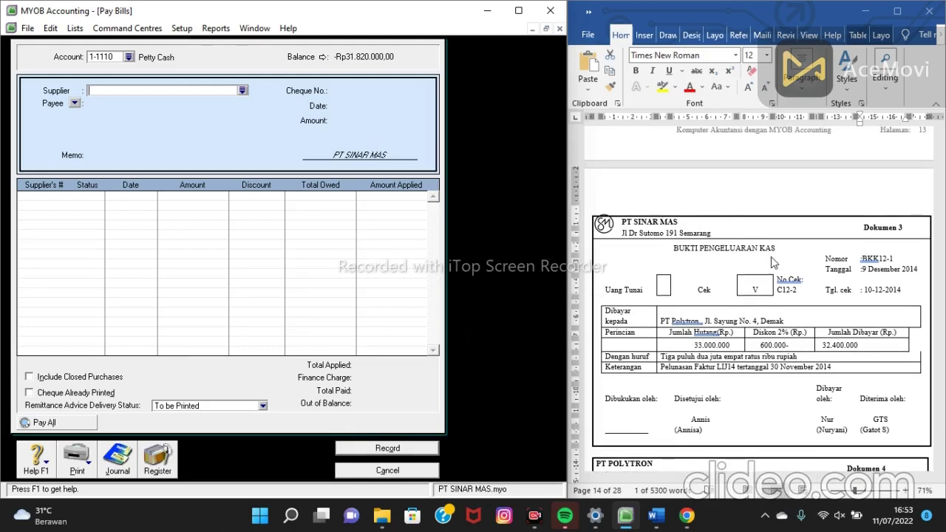
{"action": "scroll", "coordinate": [770, 264], "scroll_direction": "down", "scroll_amount": 1}
{"action": "scroll", "coordinate": [770, 264], "scroll_direction": "down", "scroll_amount": 9}
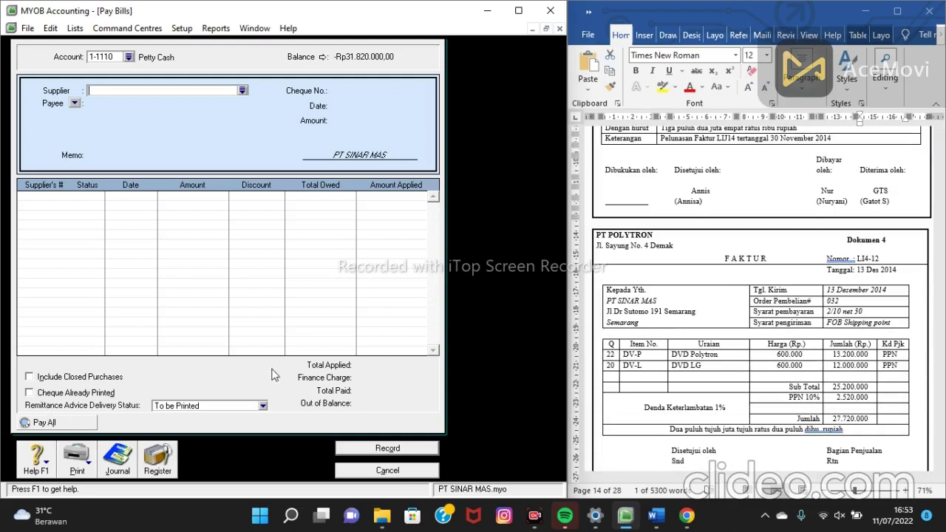
{"action": "left_click", "coordinate": [386, 470]}
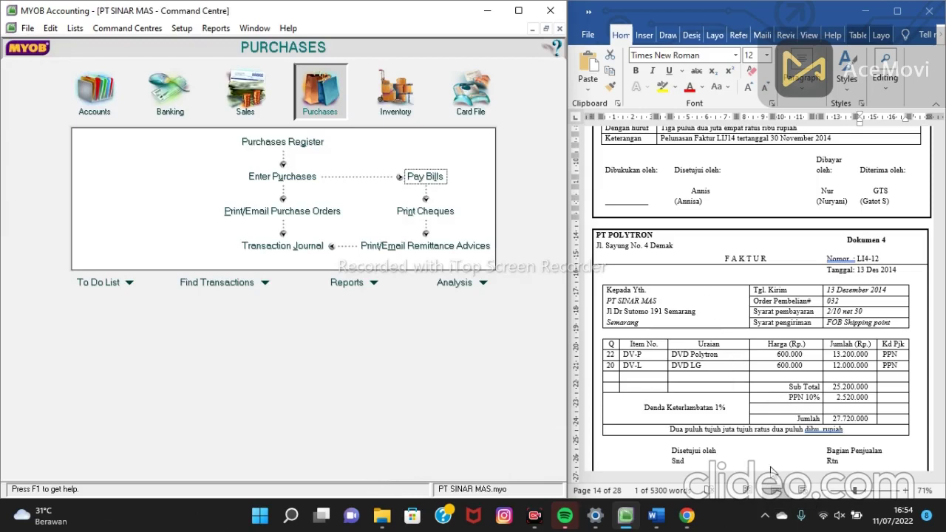
Start a new item bill for supplier pt polytron, keeping Purchase # 00000002, ready for line one
{"action": "left_click", "coordinate": [278, 180]}
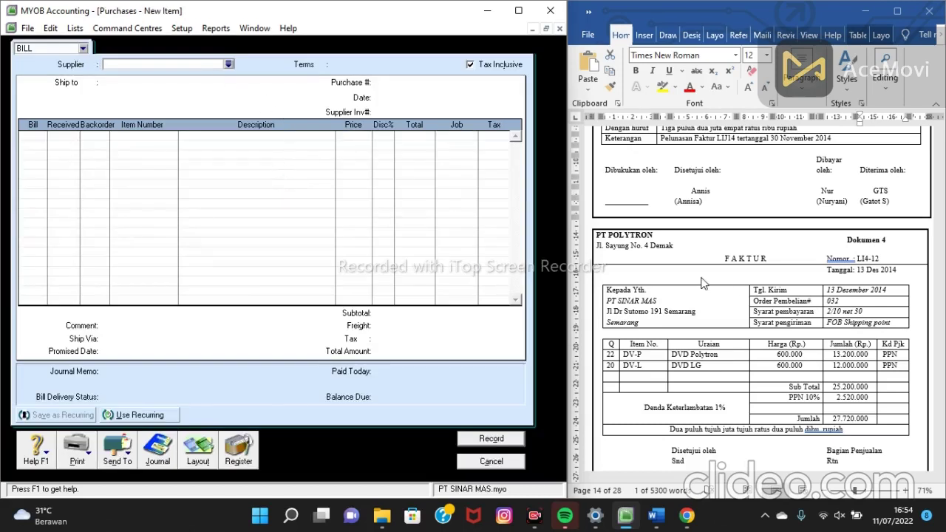
{"action": "scroll", "coordinate": [704, 283], "scroll_direction": "down", "scroll_amount": 3}
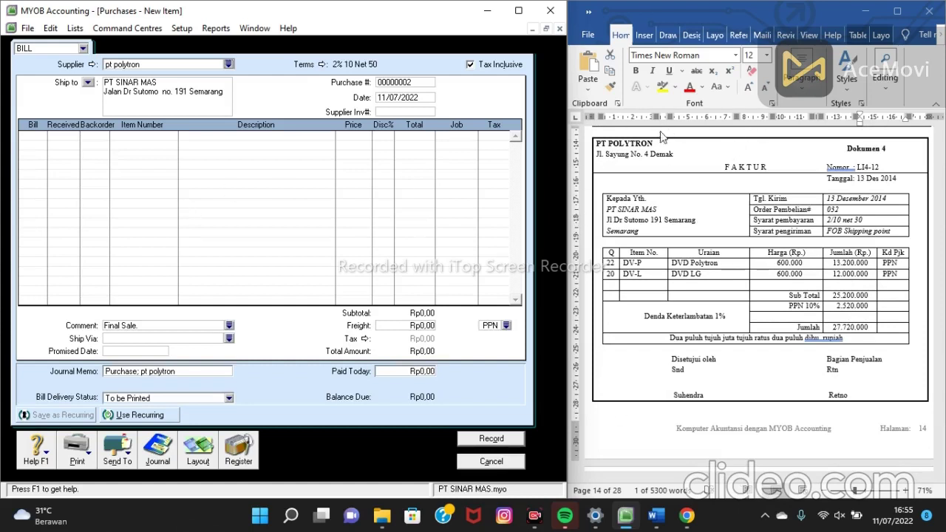
{"action": "left_click", "coordinate": [228, 63]}
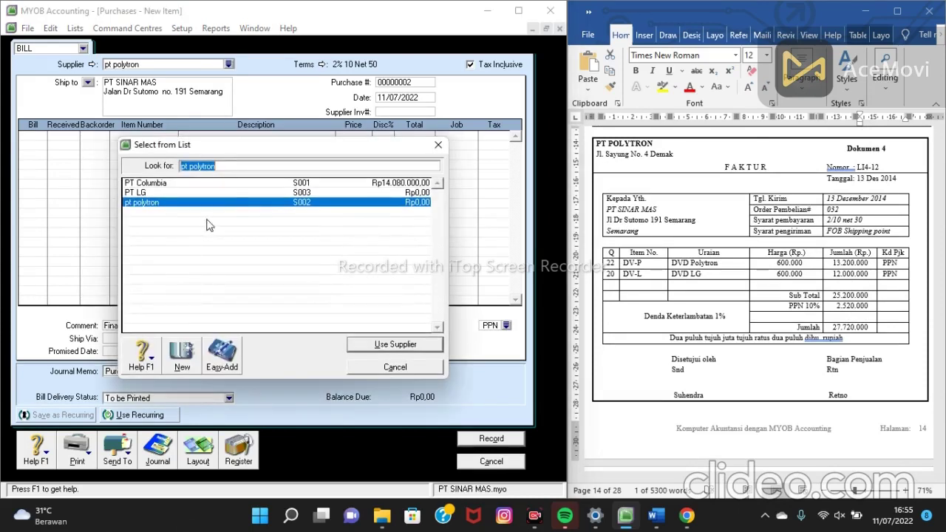
{"action": "left_click", "coordinate": [202, 194]}
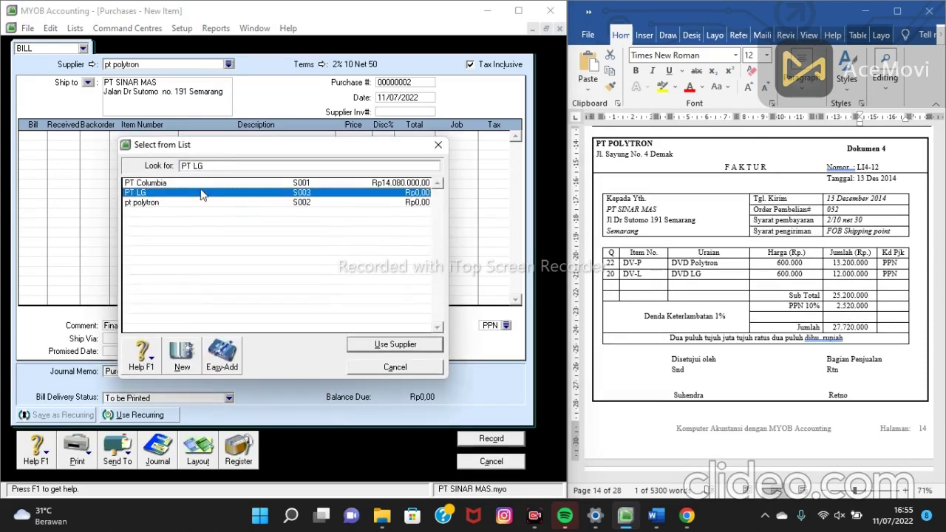
{"action": "left_click", "coordinate": [201, 202]}
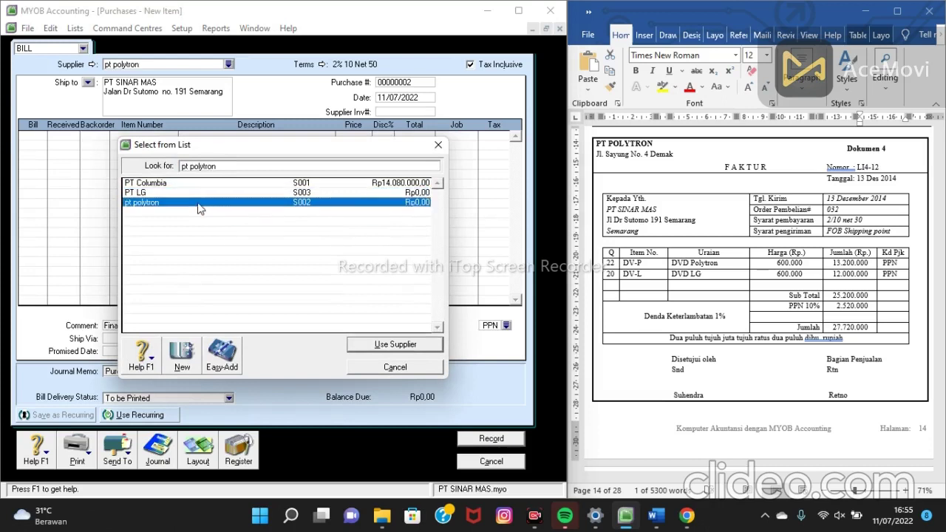
{"action": "left_click", "coordinate": [385, 346]}
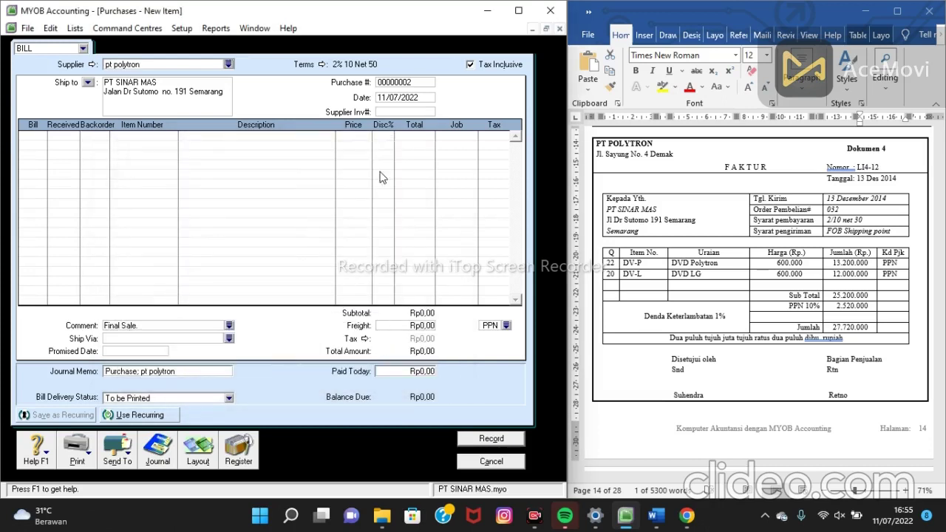
{"action": "left_click", "coordinate": [418, 87]}
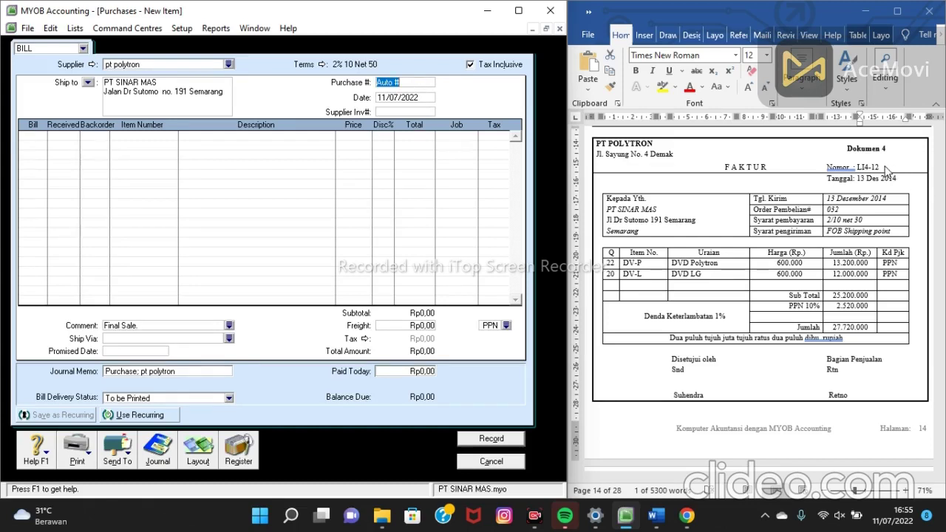
{"action": "left_click", "coordinate": [34, 136]}
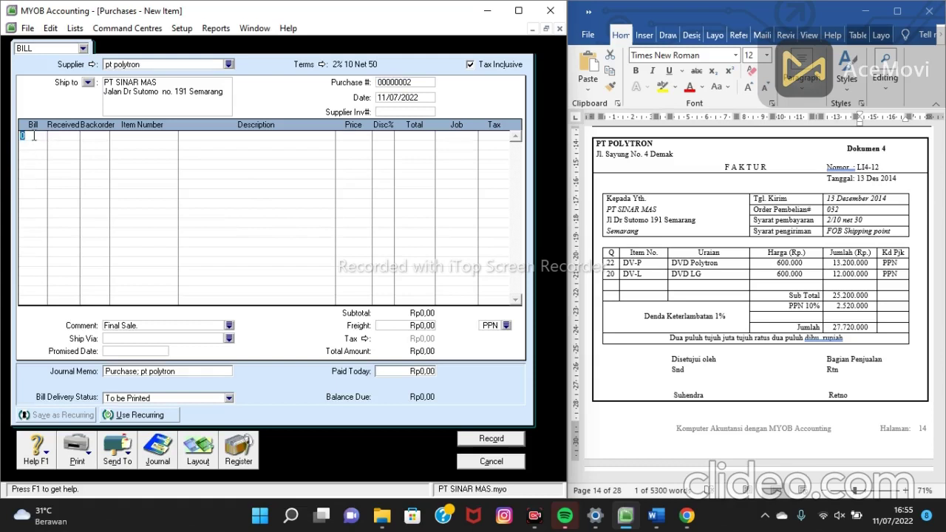
Enter line one: 22 × DV-P at a price of 600.000
{"action": "type", "text": "22"}
{"action": "key", "text": "Tab"}
{"action": "left_click", "coordinate": [119, 136]}
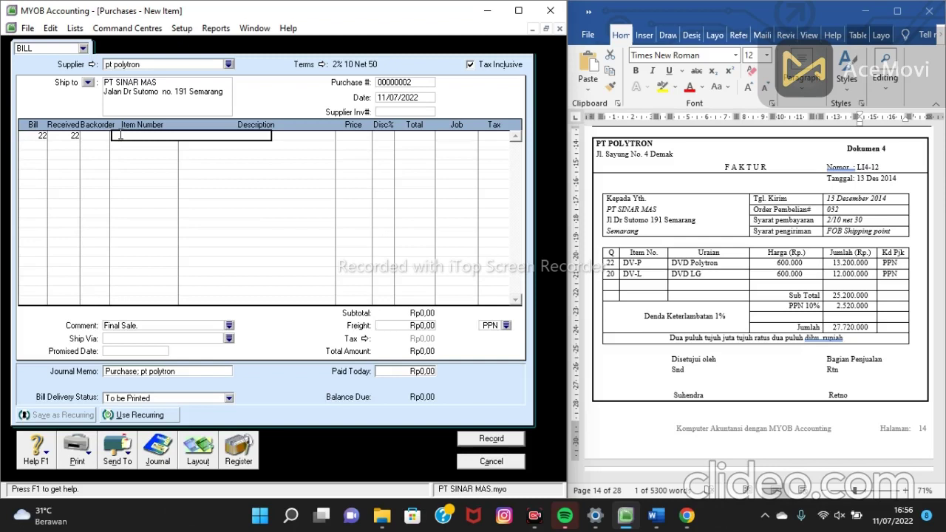
{"action": "type", "text": "DV- P"}
{"action": "key", "text": "Return"}
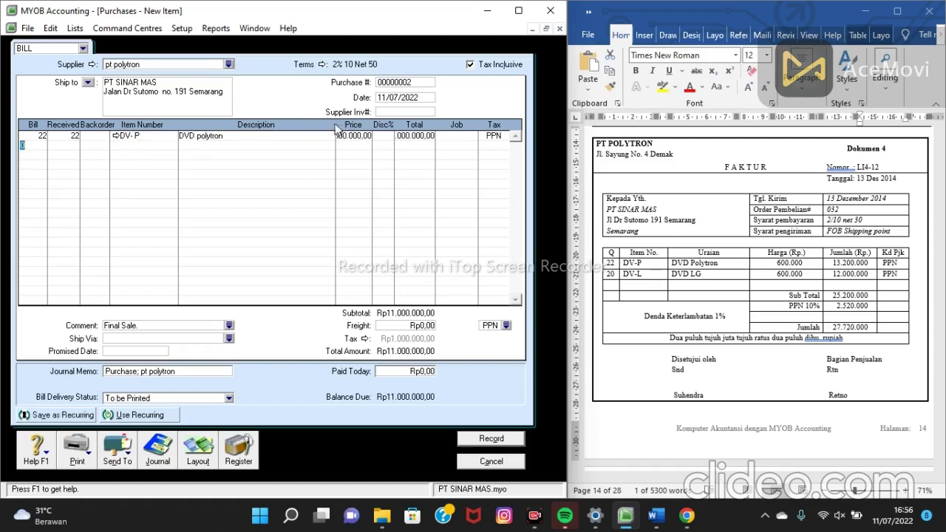
{"action": "left_click", "coordinate": [359, 136]}
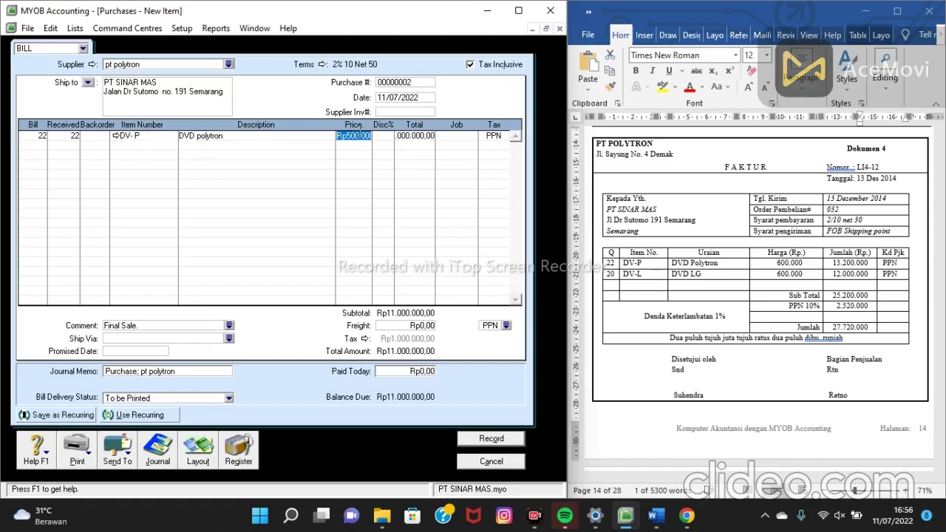
{"action": "left_click", "coordinate": [402, 132]}
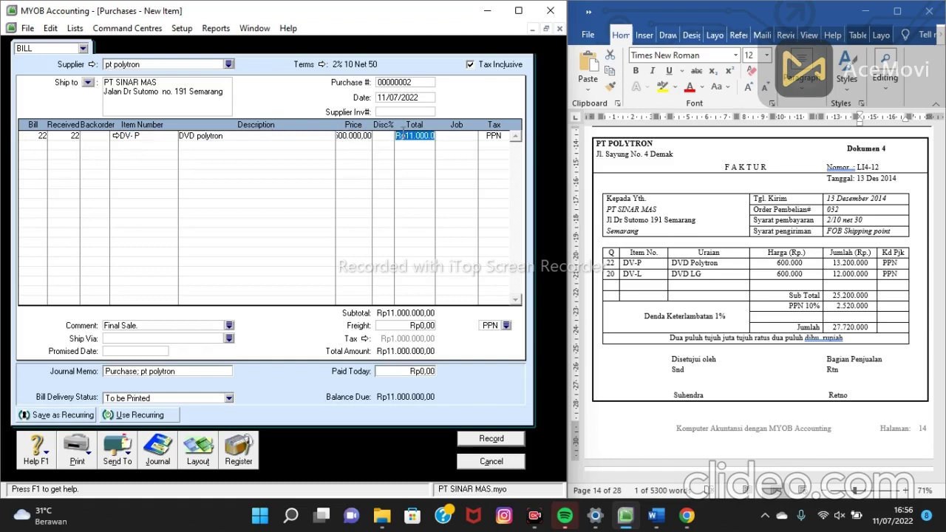
{"action": "left_click", "coordinate": [358, 137]}
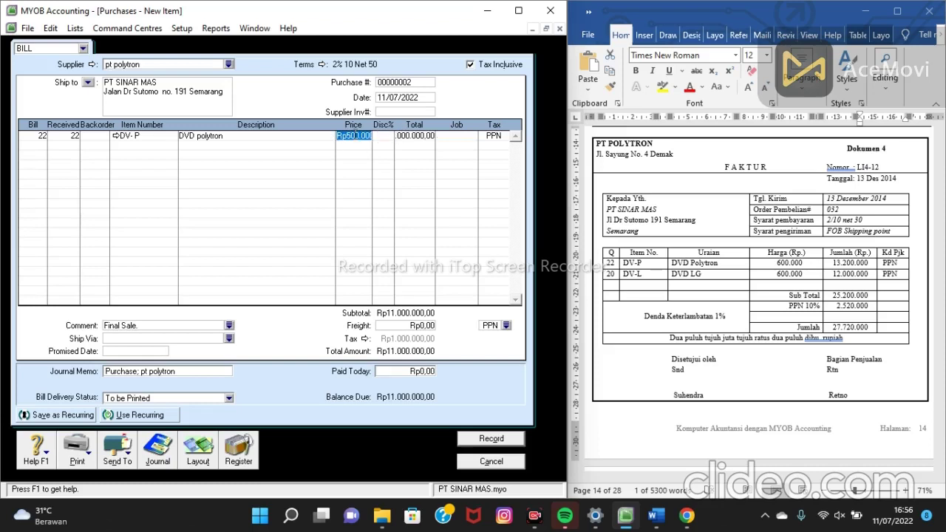
{"action": "left_click", "coordinate": [349, 136]}
{"action": "key", "text": "BackSpace"}
{"action": "left_click_drag", "start_coordinate": [357, 136], "coordinate": [362, 136]}
{"action": "key", "text": "Delete"}
{"action": "key", "text": "BackSpace"}
{"action": "key", "text": "BackSpace"}
{"action": "key", "text": "BackSpace"}
{"action": "key", "text": "BackSpace"}
{"action": "key", "text": "BackSpace"}
{"action": "key", "text": "BackSpace"}
{"action": "type", "text": "600.000"}
{"action": "key", "text": "Tab"}
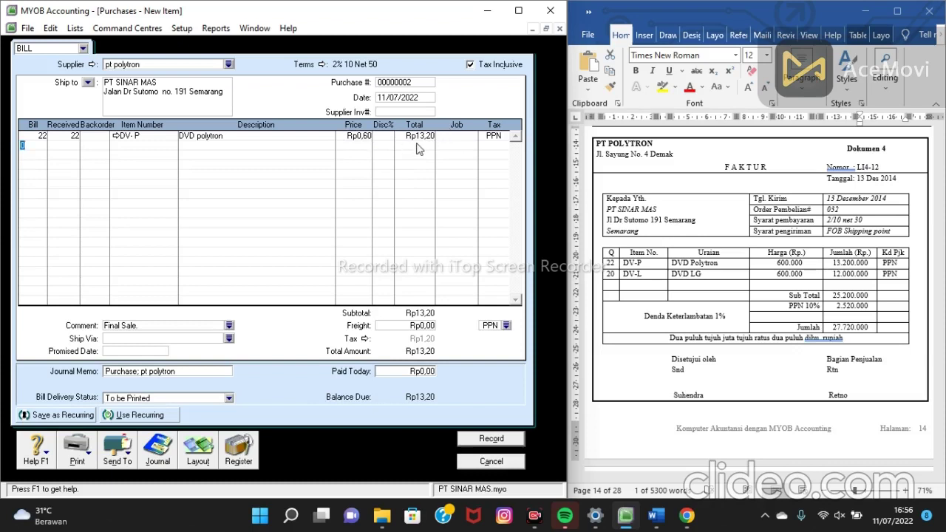
{"action": "left_click", "coordinate": [409, 138]}
Enter line two: 20 × item DV-L
{"action": "left_click", "coordinate": [33, 145]}
{"action": "type", "text": "20"}
{"action": "key", "text": "Return"}
{"action": "left_click", "coordinate": [134, 145]}
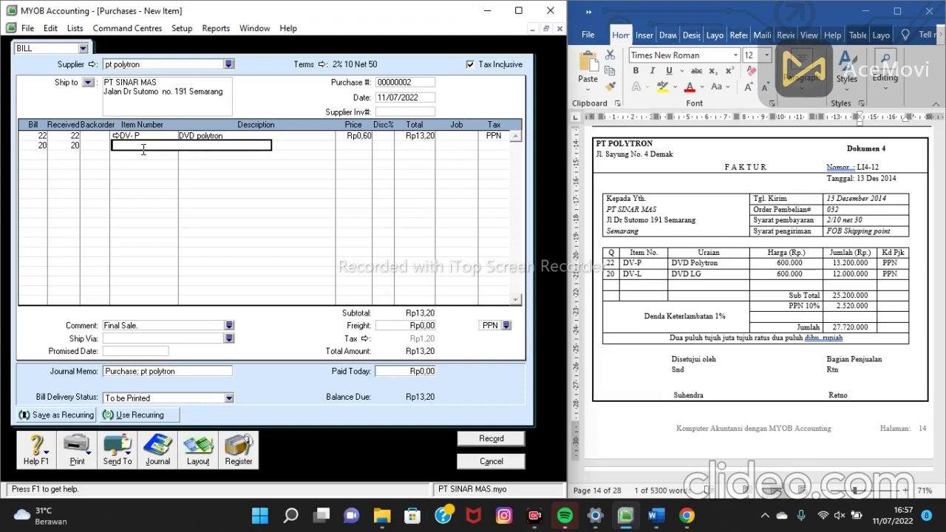
{"action": "type", "text": "DV"}
{"action": "type", "text": "-P"}
{"action": "key", "text": "Tab"}
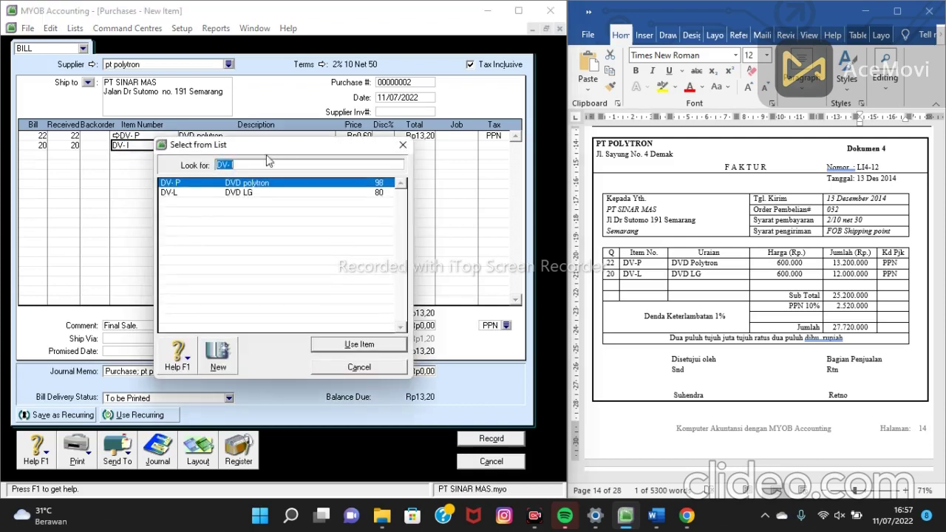
{"action": "left_click", "coordinate": [252, 195]}
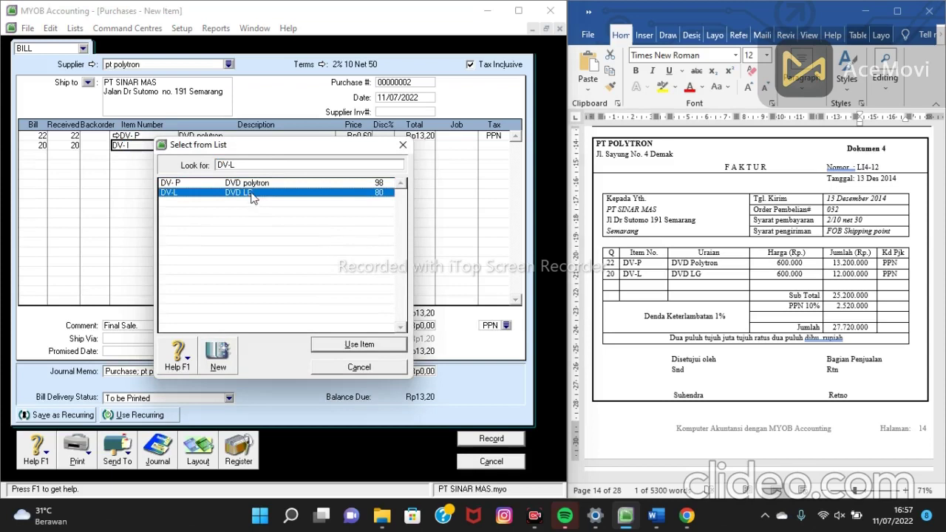
{"action": "left_click", "coordinate": [360, 345]}
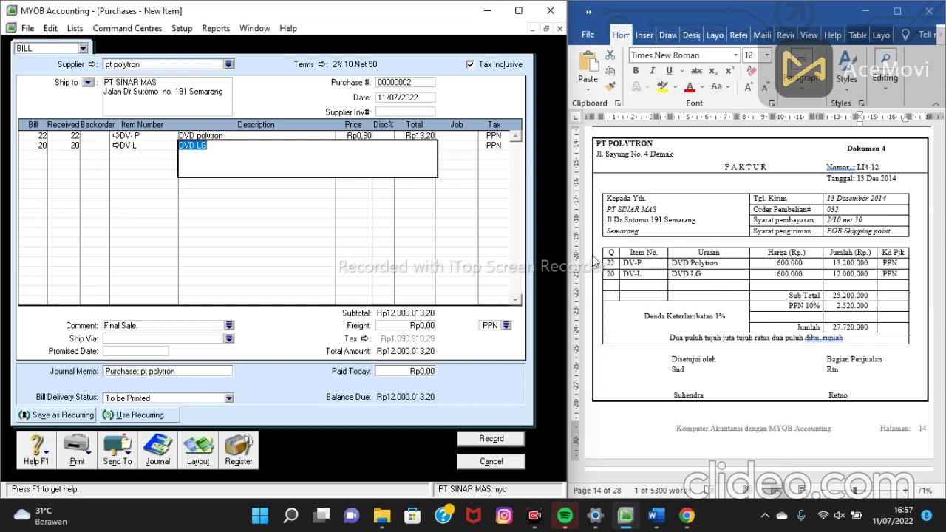
{"action": "key", "text": "BackSpace"}
{"action": "key", "text": "BackSpace"}
{"action": "left_click", "coordinate": [143, 146]}
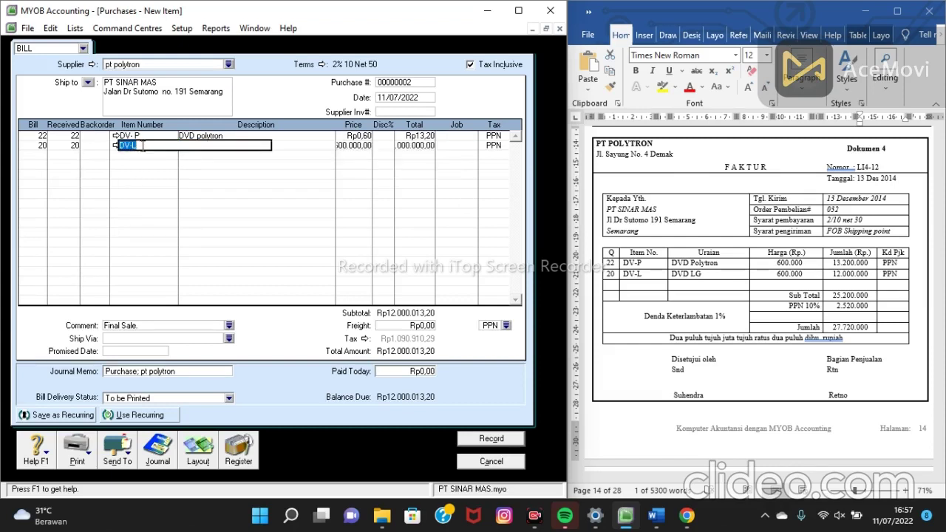
{"action": "key", "text": "Return"}
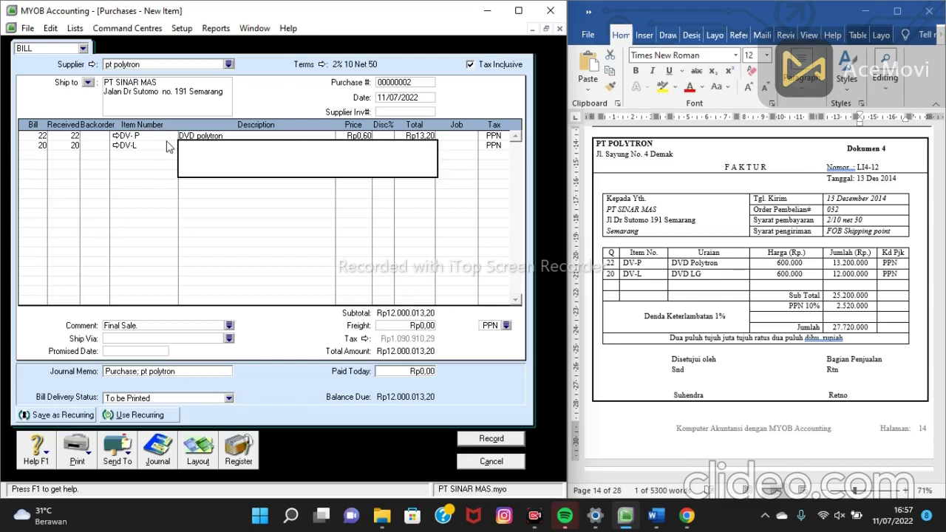
{"action": "left_click", "coordinate": [151, 145]}
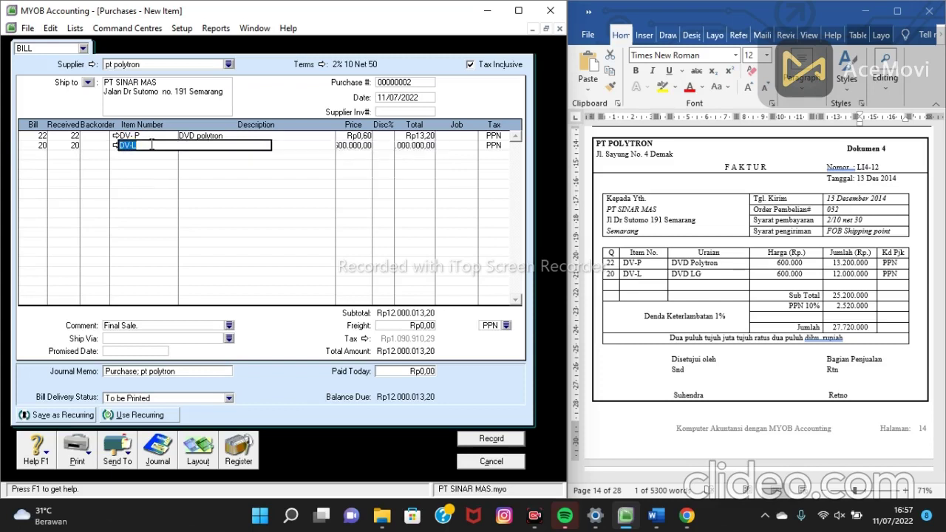
{"action": "key", "text": "BackSpace"}
{"action": "type", "text": "DV"}
{"action": "key", "text": "BackSpace"}
{"action": "type", "text": "-L"}
{"action": "key", "text": "Return"}
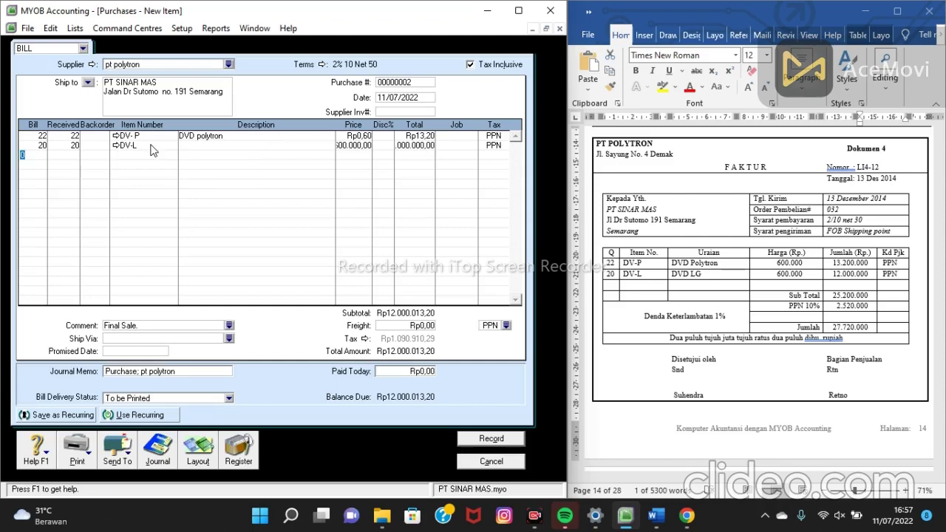
Paste 'DVD LG' from the invoice as line two's description, check it, and record the Rp27.720.000 bill
{"action": "left_click", "coordinate": [192, 146]}
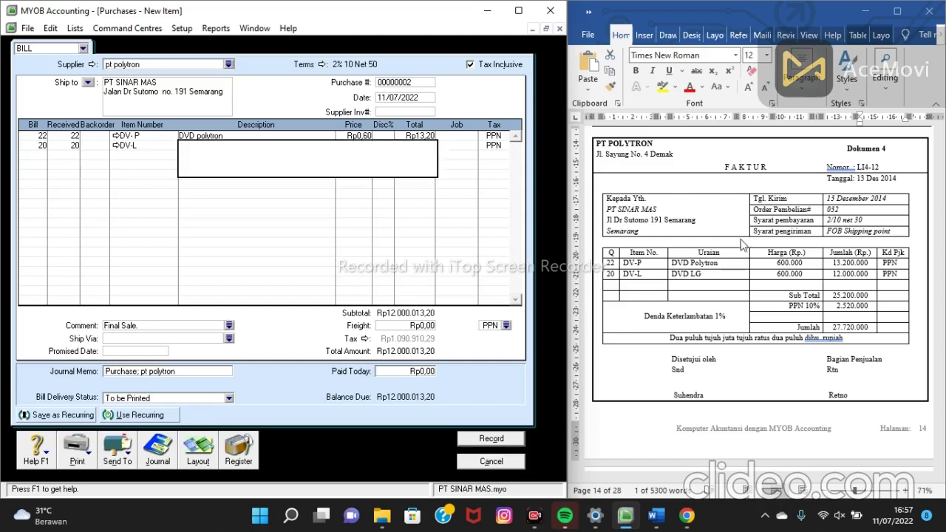
{"action": "left_click_drag", "start_coordinate": [716, 279], "coordinate": [668, 278]}
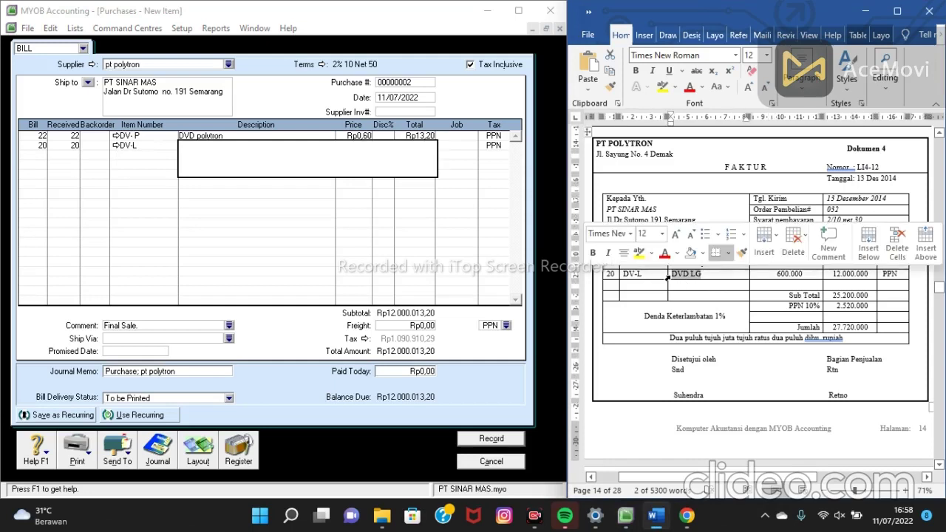
{"action": "key", "text": "ctrl+c"}
{"action": "left_click", "coordinate": [299, 155]}
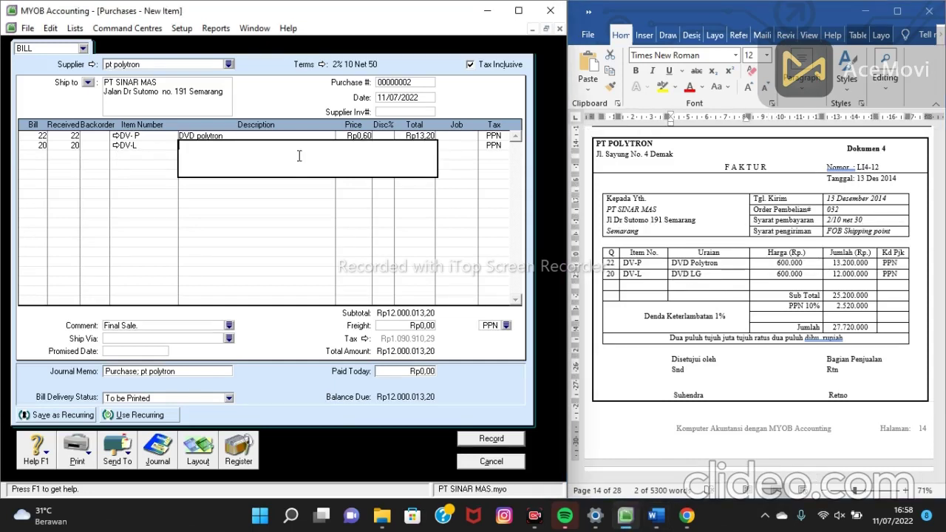
{"action": "key", "text": "ctrl+v"}
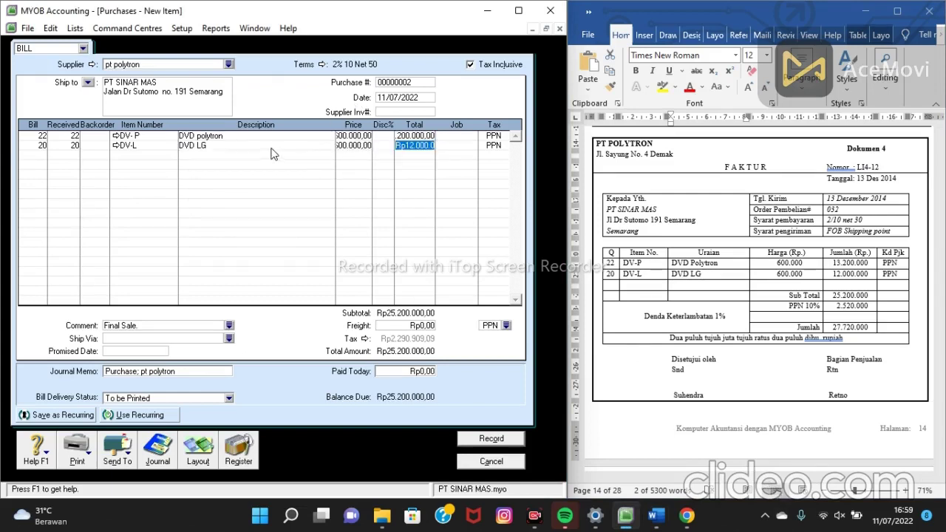
{"action": "left_click", "coordinate": [271, 147]}
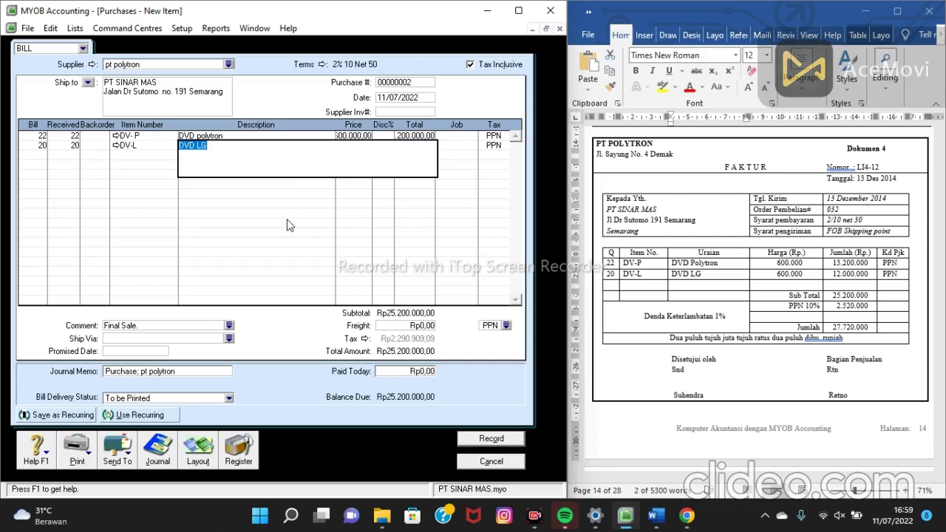
{"action": "left_click", "coordinate": [139, 144]}
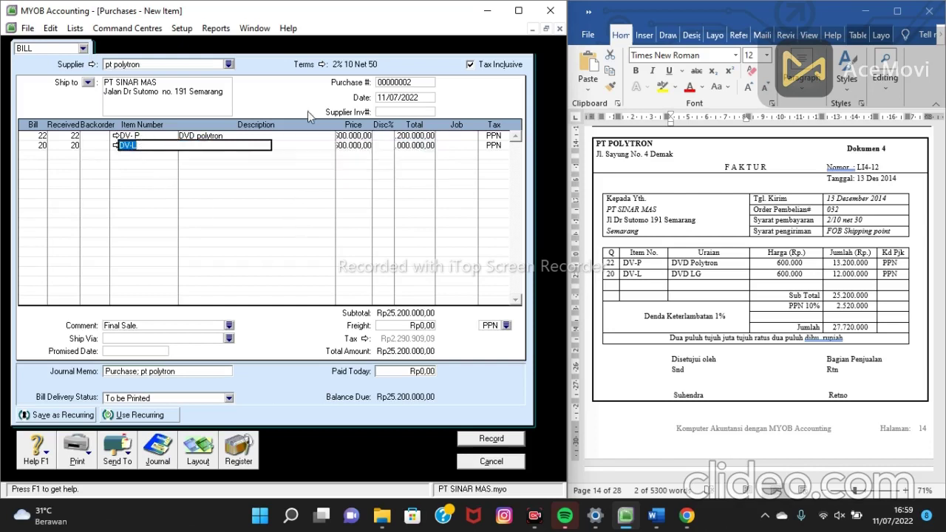
{"action": "left_click", "coordinate": [353, 145]}
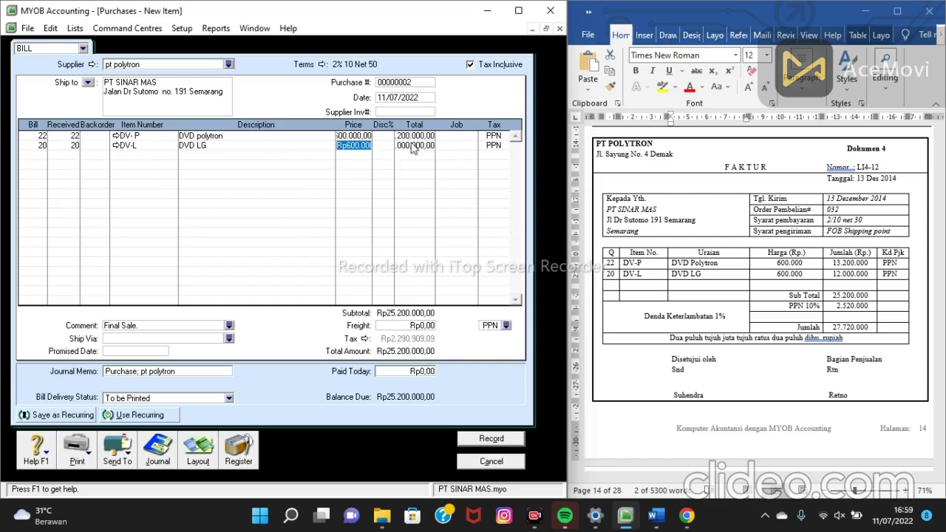
{"action": "left_click", "coordinate": [414, 147]}
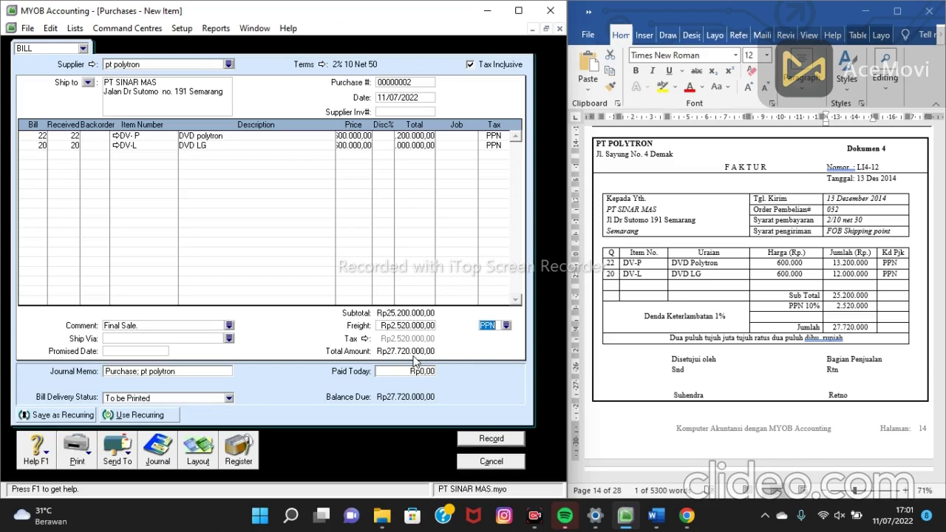
{"action": "left_click", "coordinate": [495, 439]}
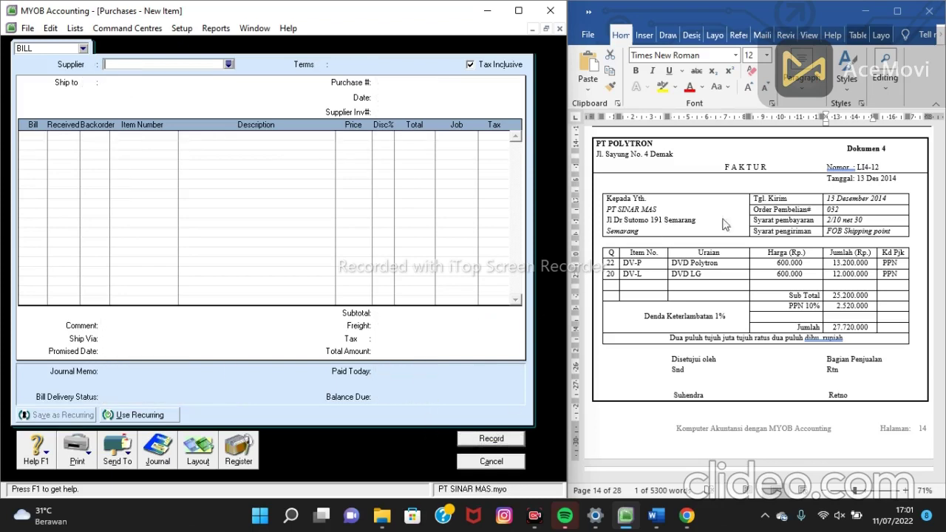
Scroll the Word file to Dokumen 5 and cancel the blank Purchases - New Item form
{"action": "scroll", "coordinate": [730, 233], "scroll_direction": "down", "scroll_amount": 2}
{"action": "scroll", "coordinate": [725, 232], "scroll_direction": "down", "scroll_amount": 5}
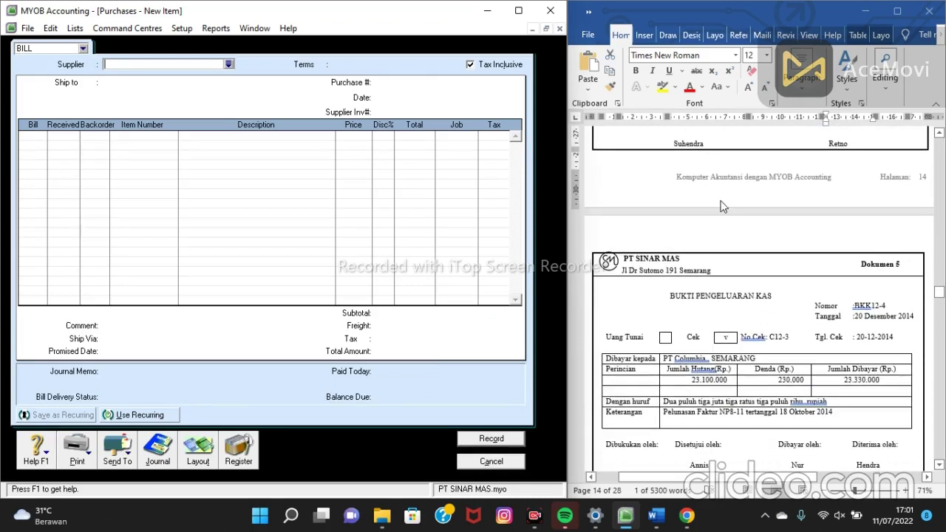
{"action": "scroll", "coordinate": [723, 208], "scroll_direction": "down", "scroll_amount": 2}
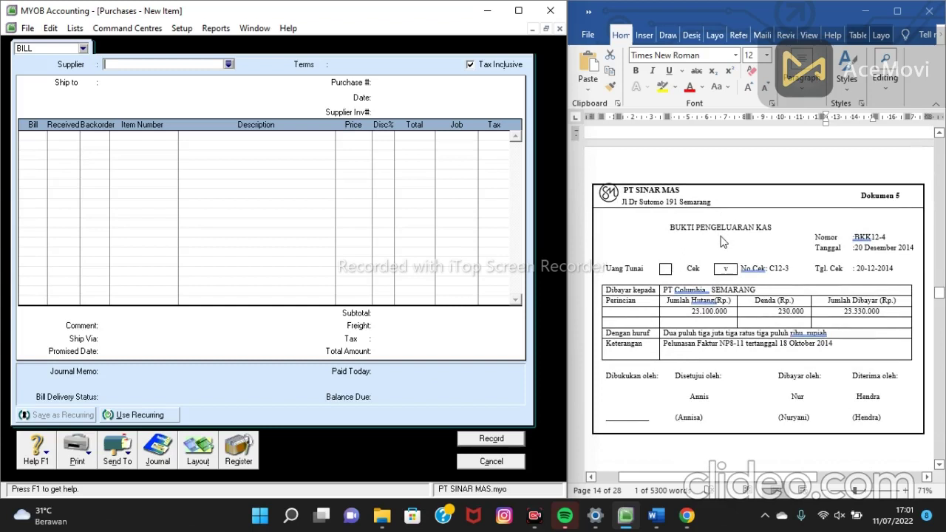
{"action": "scroll", "coordinate": [723, 243], "scroll_direction": "down", "scroll_amount": 1}
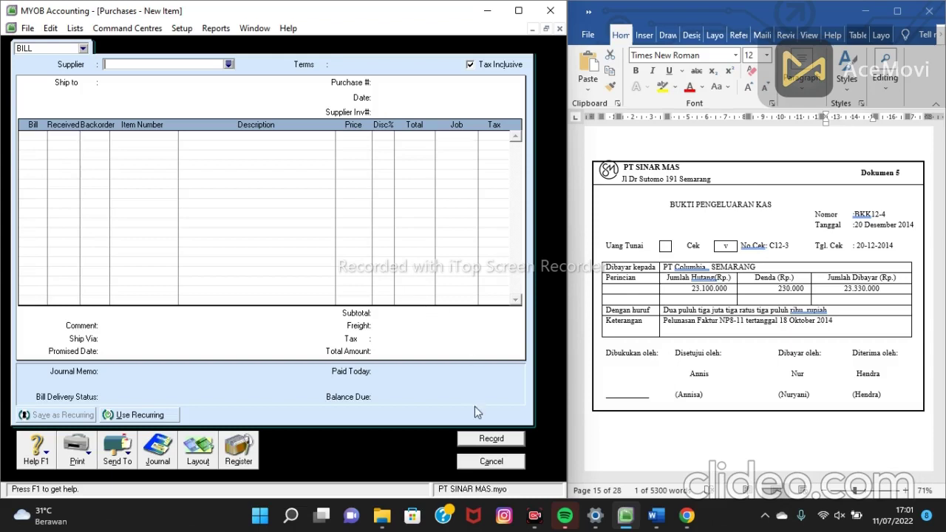
{"action": "left_click", "coordinate": [490, 461]}
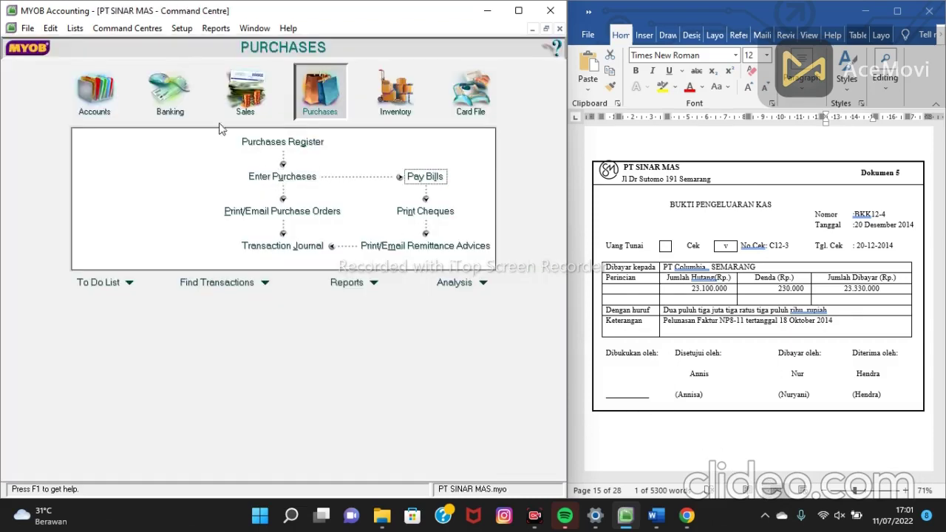
Start a bill payment to PT Columbia and set its date to 20/12/2014
{"action": "left_click", "coordinate": [412, 178]}
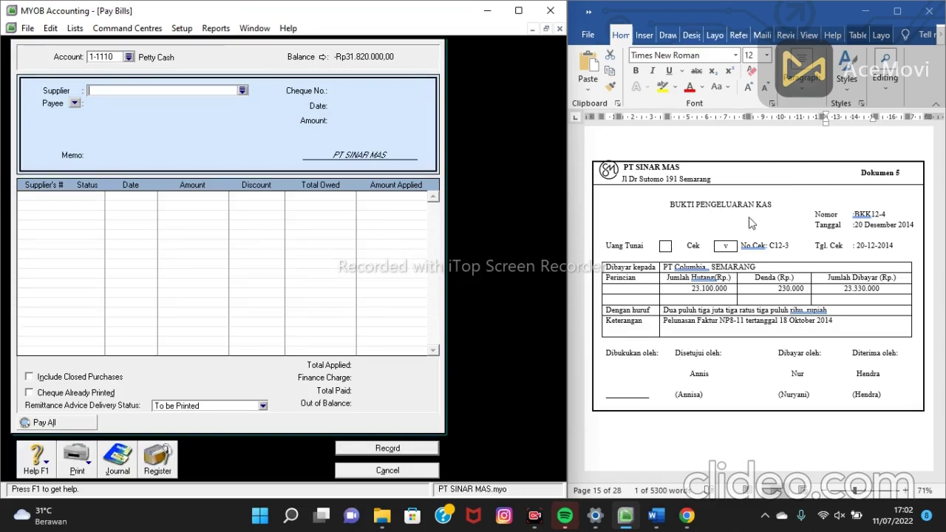
{"action": "left_click", "coordinate": [242, 89]}
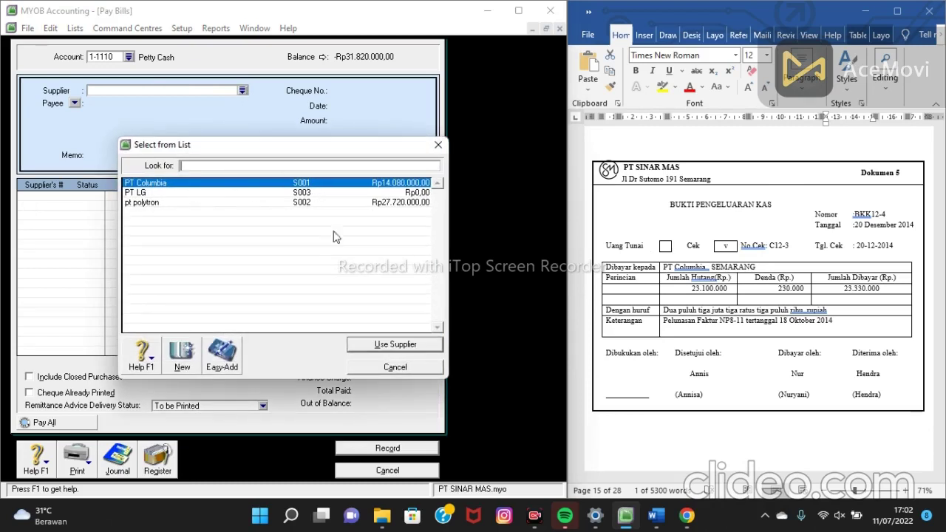
{"action": "left_click", "coordinate": [398, 345]}
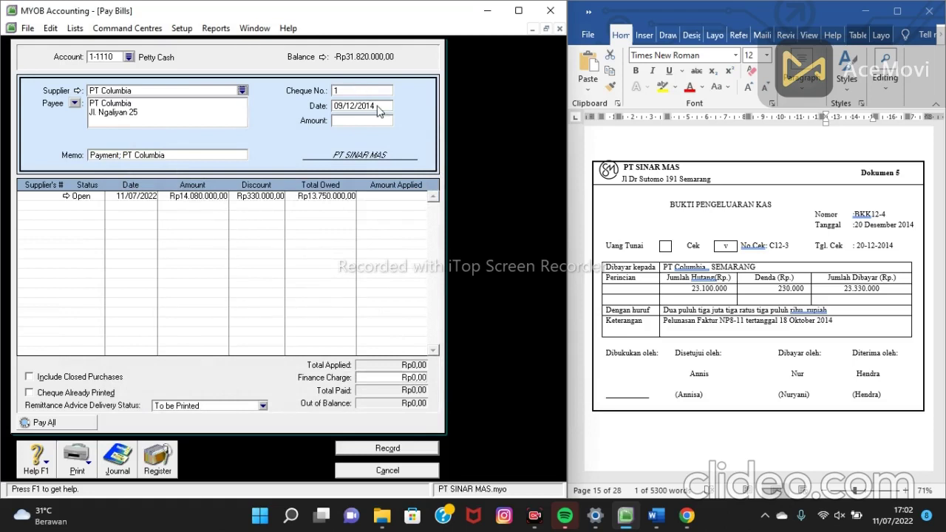
{"action": "left_click", "coordinate": [348, 107]}
{"action": "left_click", "coordinate": [348, 107]}
Copy voucher number BKK12-4 from Word into the Cheque No. field
{"action": "left_click", "coordinate": [345, 89]}
{"action": "left_click", "coordinate": [893, 218]}
{"action": "left_click_drag", "start_coordinate": [887, 214], "coordinate": [869, 226]}
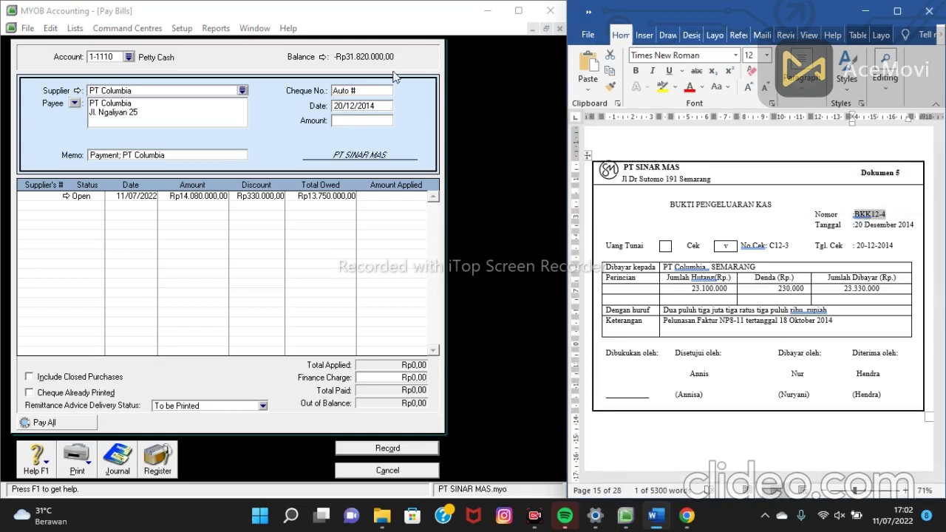
{"action": "left_click", "coordinate": [367, 92]}
{"action": "left_click_drag", "start_coordinate": [366, 91], "coordinate": [328, 98]}
{"action": "key", "text": "ctrl+v"}
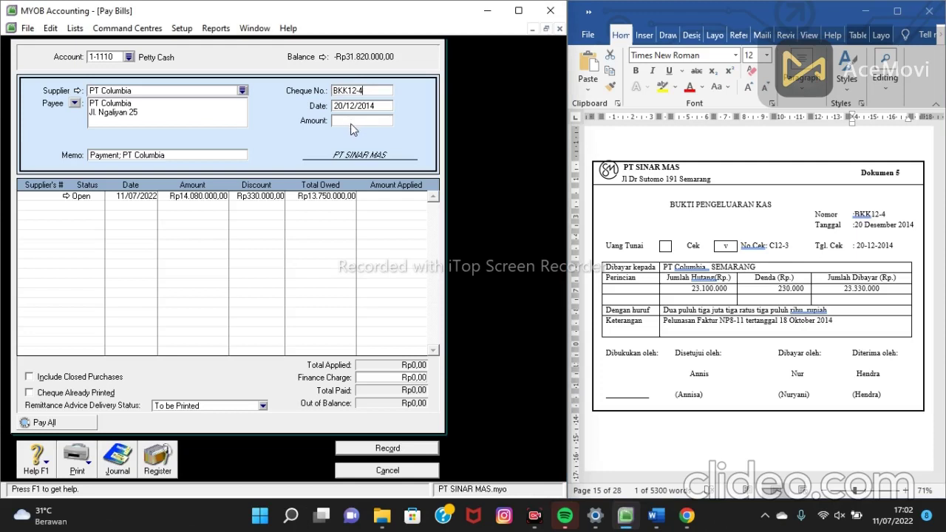
Paste the voucher's 23.330.000 as the payment amount
{"action": "left_click", "coordinate": [350, 120]}
{"action": "left_click", "coordinate": [846, 292]}
{"action": "left_click_drag", "start_coordinate": [880, 289], "coordinate": [841, 295]}
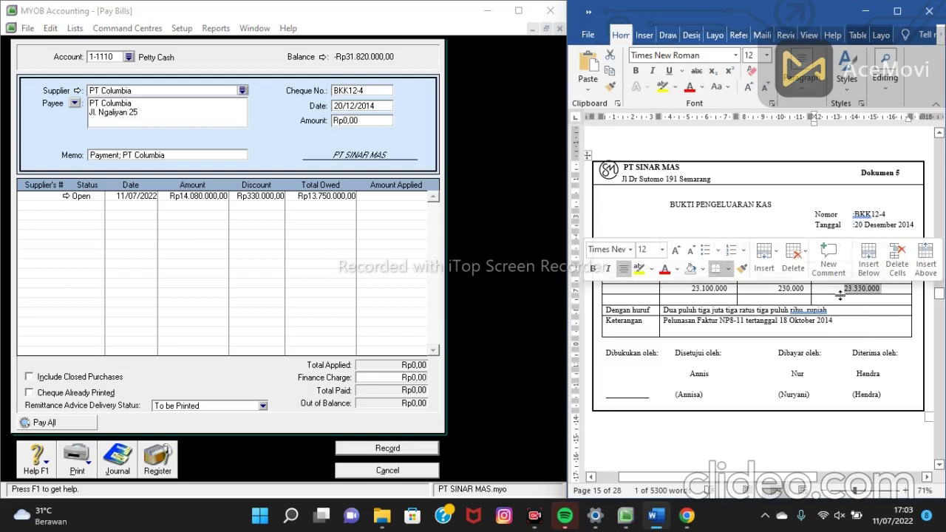
{"action": "left_click", "coordinate": [362, 122]}
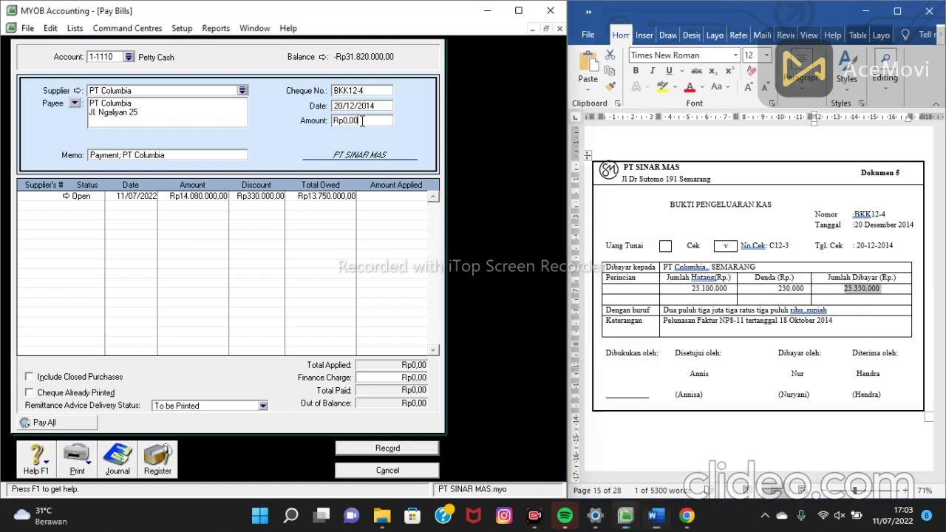
{"action": "left_click_drag", "start_coordinate": [355, 121], "coordinate": [332, 122]}
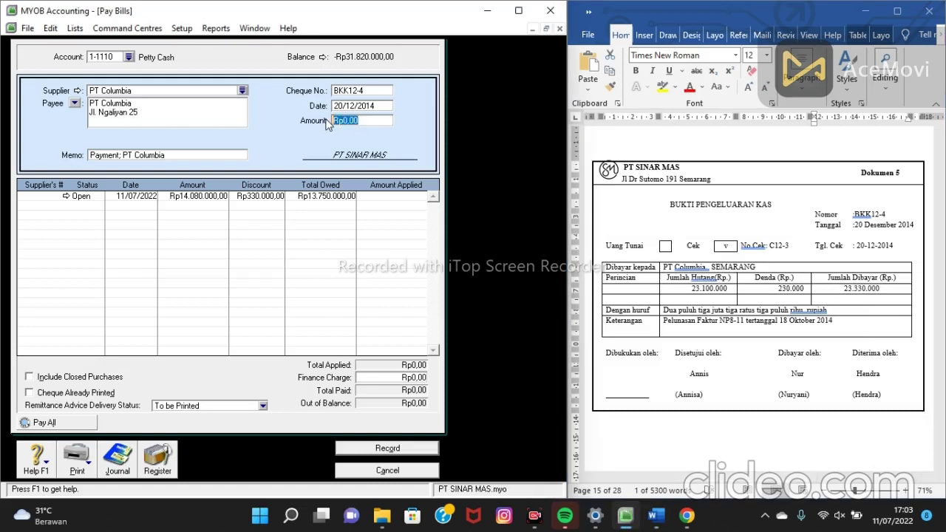
{"action": "key", "text": "ctrl+v"}
{"action": "key", "text": "Tab"}
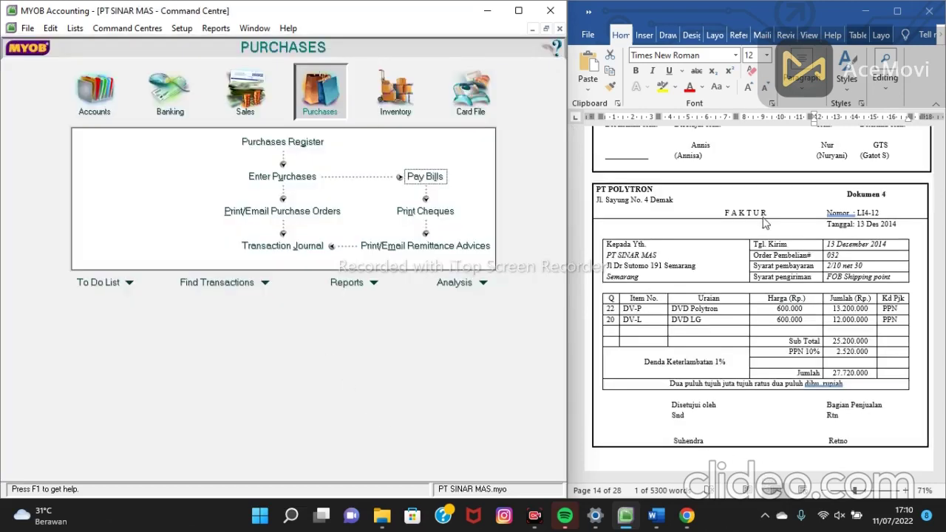
{"action": "scroll", "coordinate": [766, 225], "scroll_direction": "up", "scroll_amount": 5}
{"action": "scroll", "coordinate": [766, 225], "scroll_direction": "down", "scroll_amount": 5}
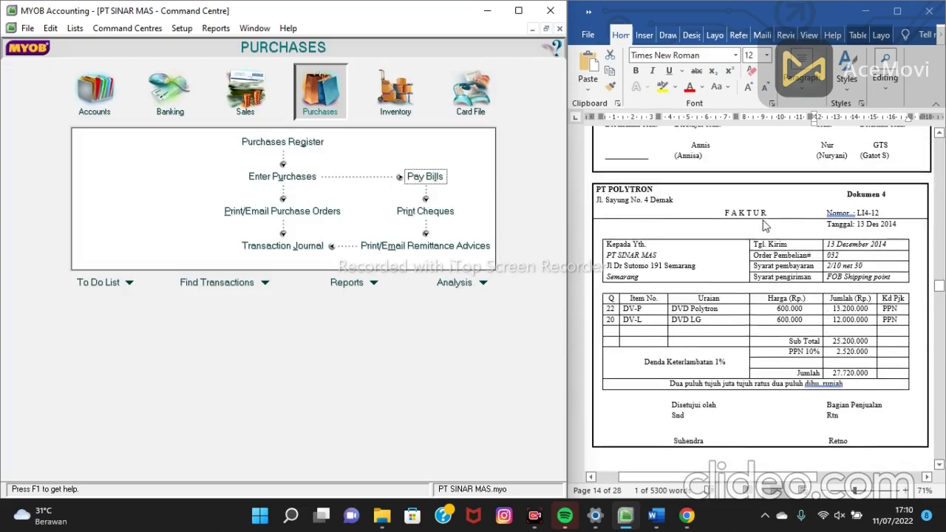
{"action": "scroll", "coordinate": [766, 224], "scroll_direction": "down", "scroll_amount": 1}
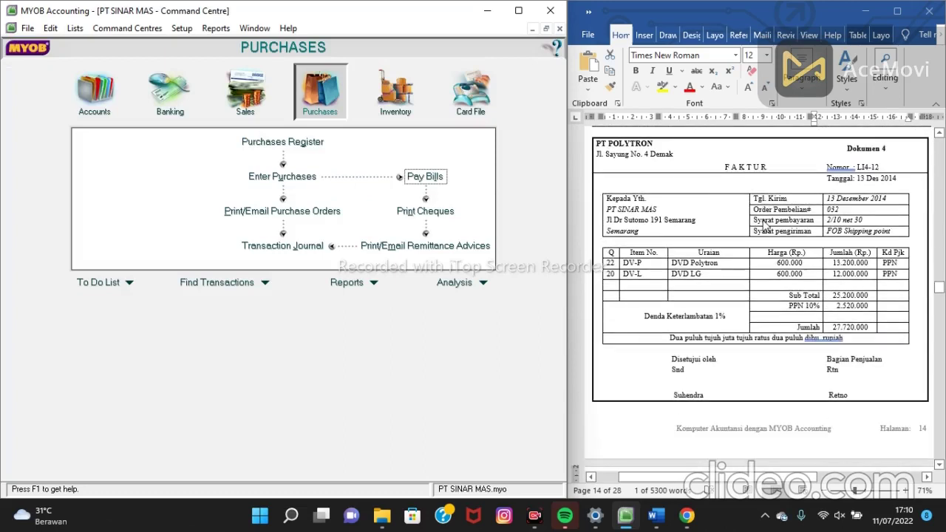
{"action": "left_click", "coordinate": [296, 147]}
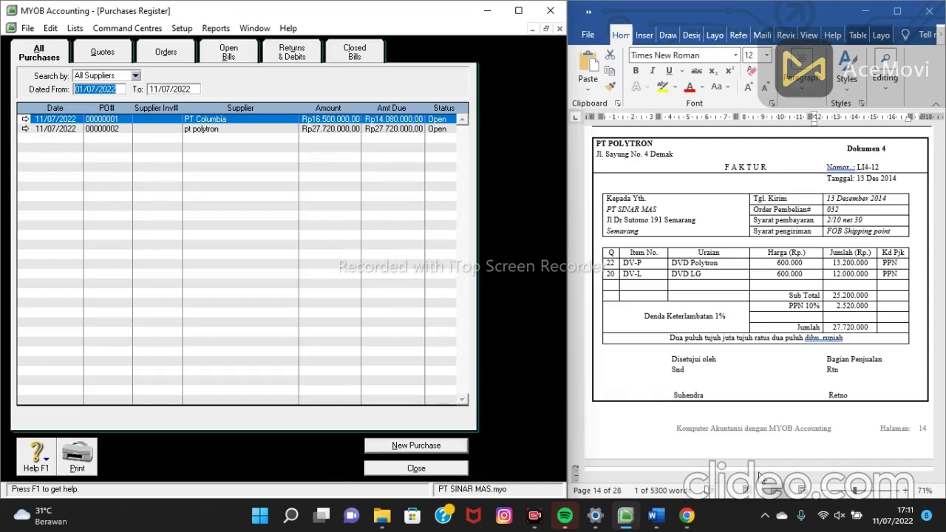
{"action": "left_click", "coordinate": [403, 469]}
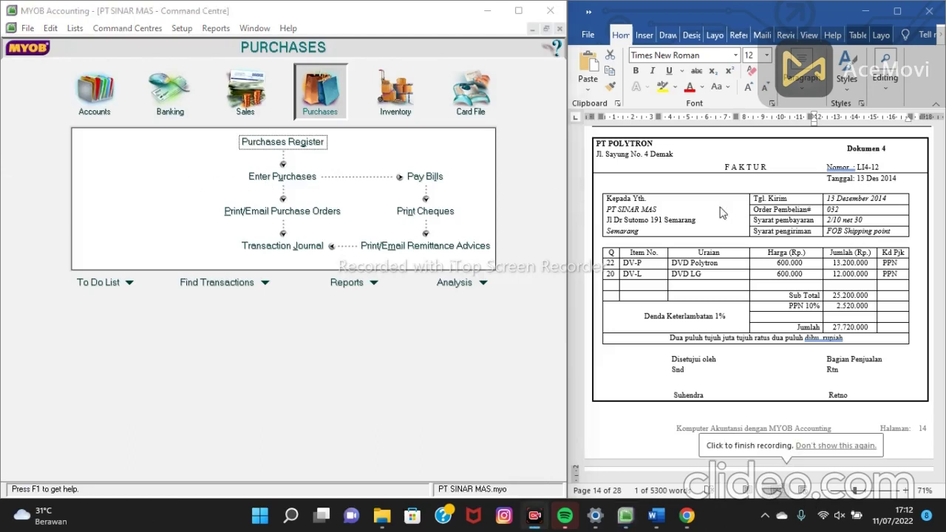
Open a new purchase bill with pt polytron as the supplier
{"action": "left_click", "coordinate": [268, 181]}
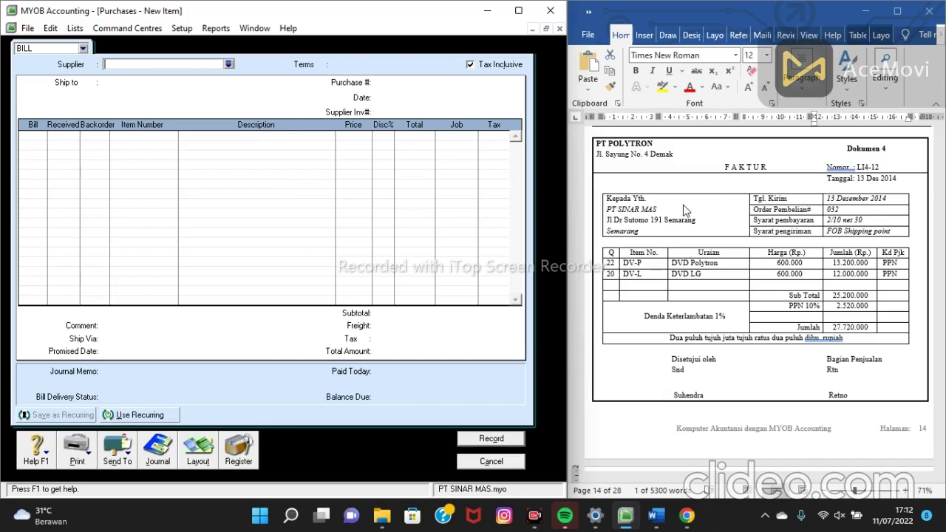
{"action": "left_click", "coordinate": [229, 65]}
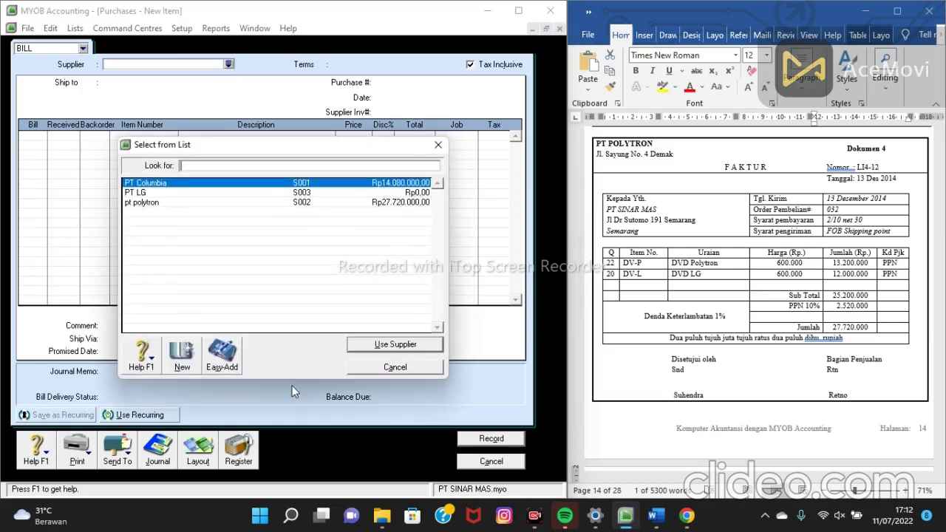
{"action": "left_click", "coordinate": [285, 202]}
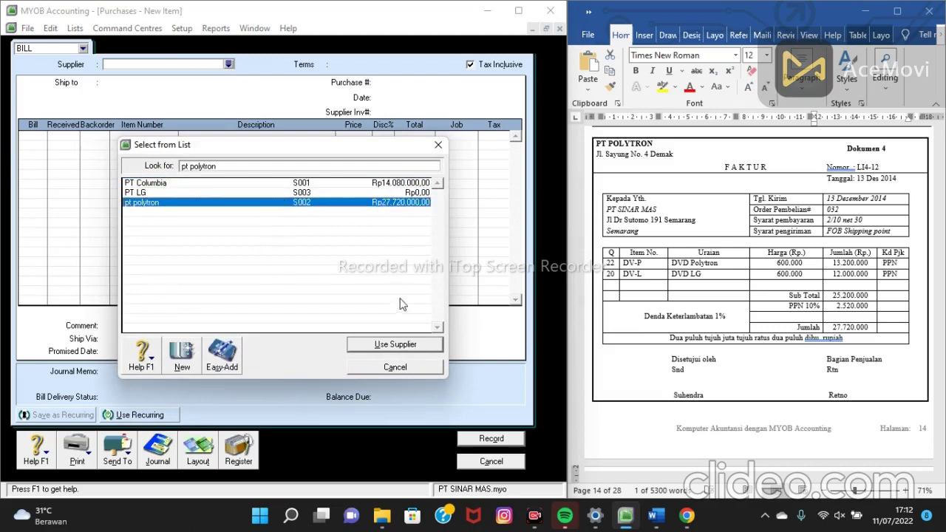
{"action": "left_click", "coordinate": [395, 345]}
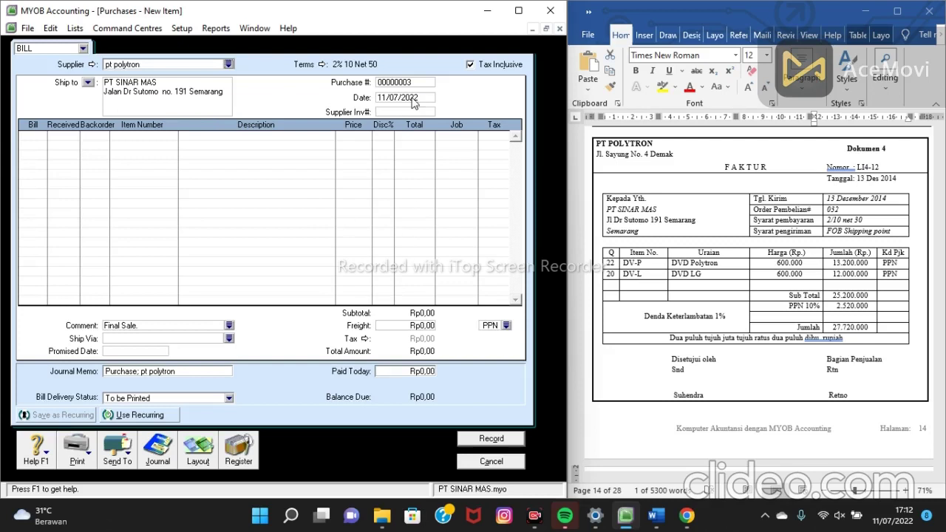
Copy invoice number LI4-12 from the supplier faktur and select the Purchase # field
{"action": "left_click", "coordinate": [888, 165]}
{"action": "mouse_move", "coordinate": [875, 167]}
{"action": "left_mouse_down"}
{"action": "mouse_move", "coordinate": [865, 177]}
{"action": "mouse_move", "coordinate": [880, 167]}
{"action": "left_mouse_up"}
{"action": "key", "text": "ctrl+c"}
{"action": "left_click", "coordinate": [859, 167]}
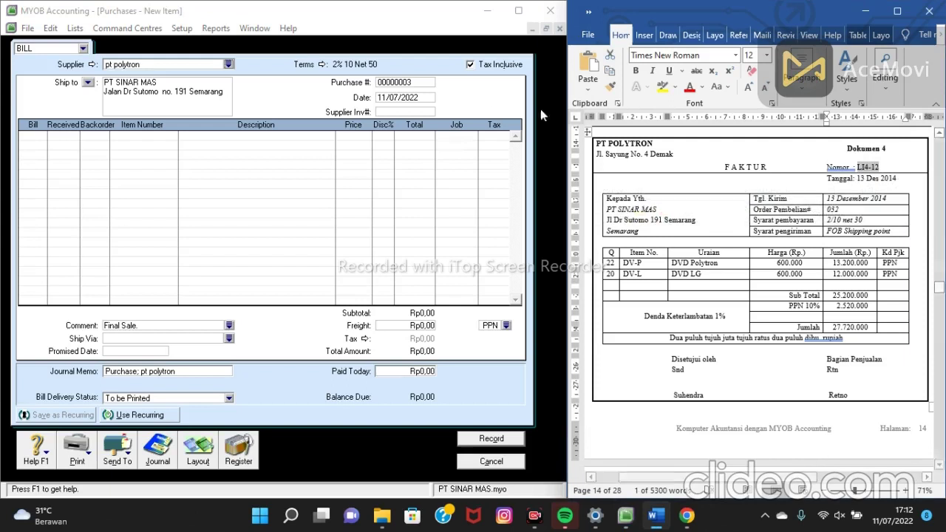
{"action": "left_click", "coordinate": [418, 80]}
Set Purchase # to LI4-12 and the date to 13/12/2014, correcting the mistyped year
{"action": "key", "text": "ctrl+v"}
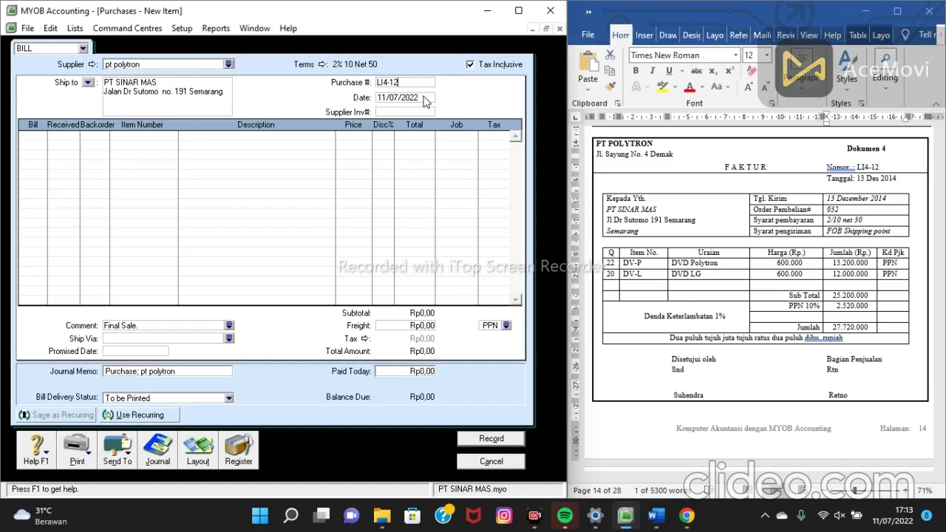
{"action": "left_click", "coordinate": [423, 97]}
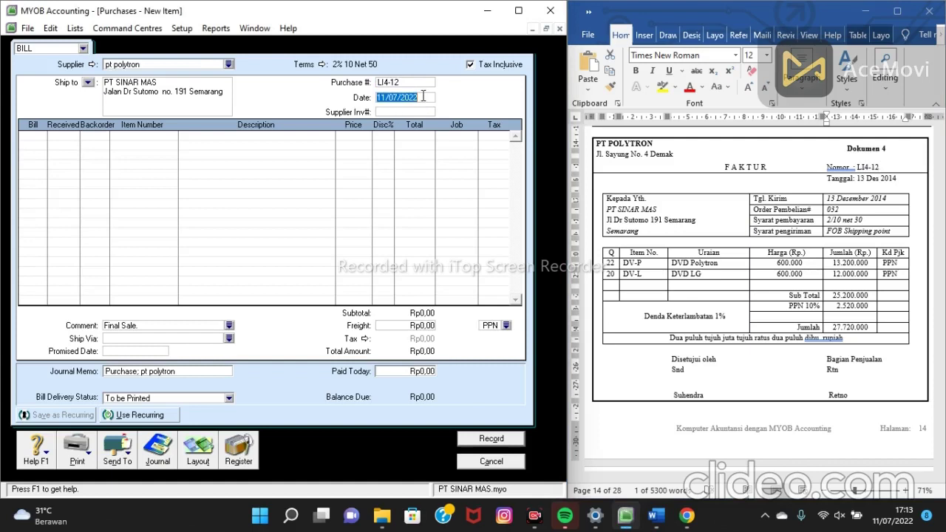
{"action": "type", "text": "13/12/204"}
{"action": "key", "text": "Tab"}
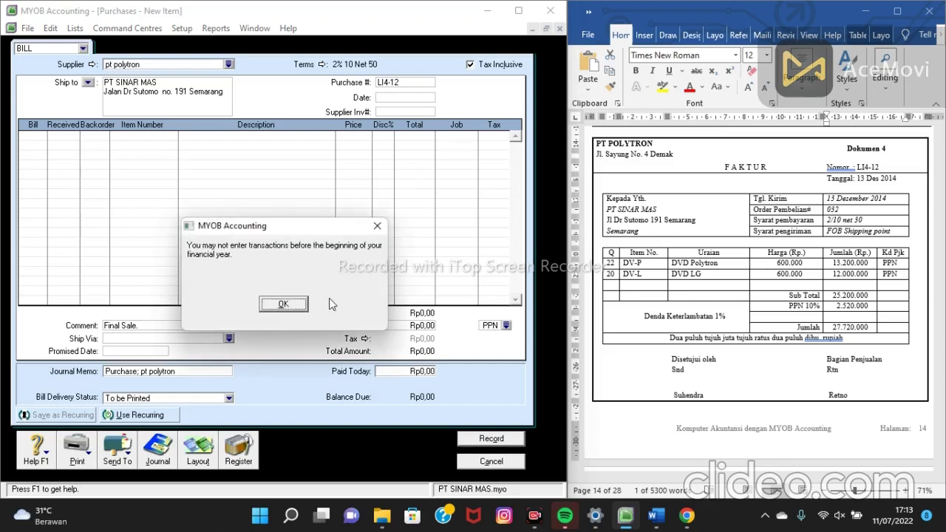
{"action": "left_click", "coordinate": [300, 306]}
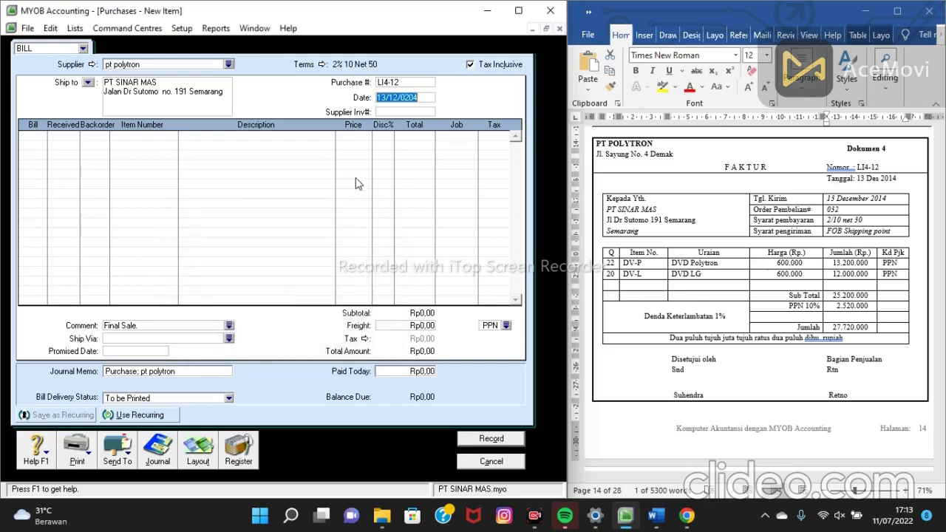
{"action": "left_click", "coordinate": [411, 97]}
{"action": "key", "text": "BackSpace"}
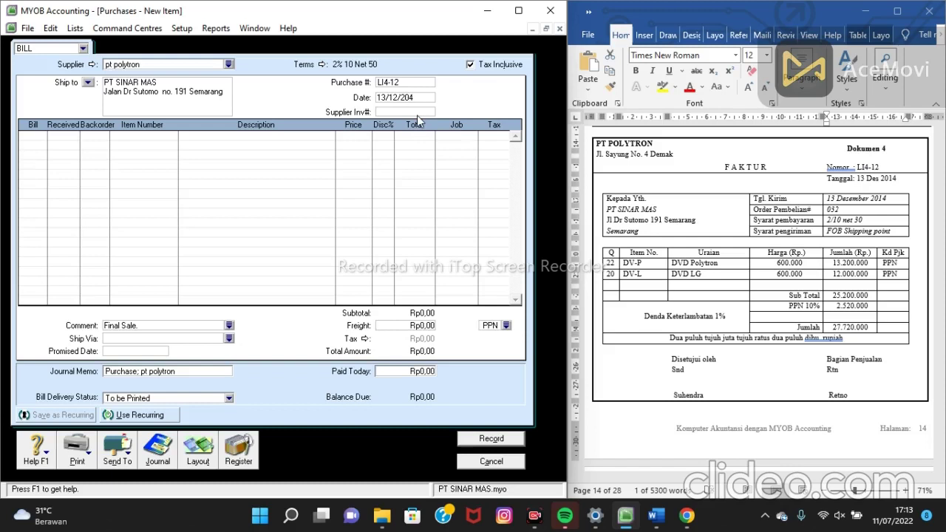
{"action": "type", "text": "1"}
{"action": "key", "text": "Tab"}
Enter the first bill line: 22 units of DV-P at 600.000
{"action": "left_click", "coordinate": [33, 136]}
{"action": "type", "text": "22"}
{"action": "key", "text": "Down"}
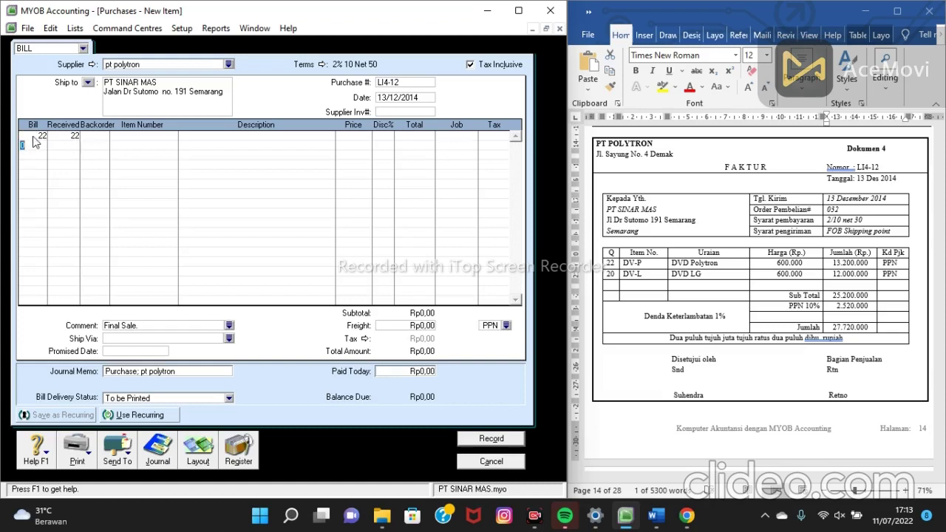
{"action": "left_click", "coordinate": [134, 136]}
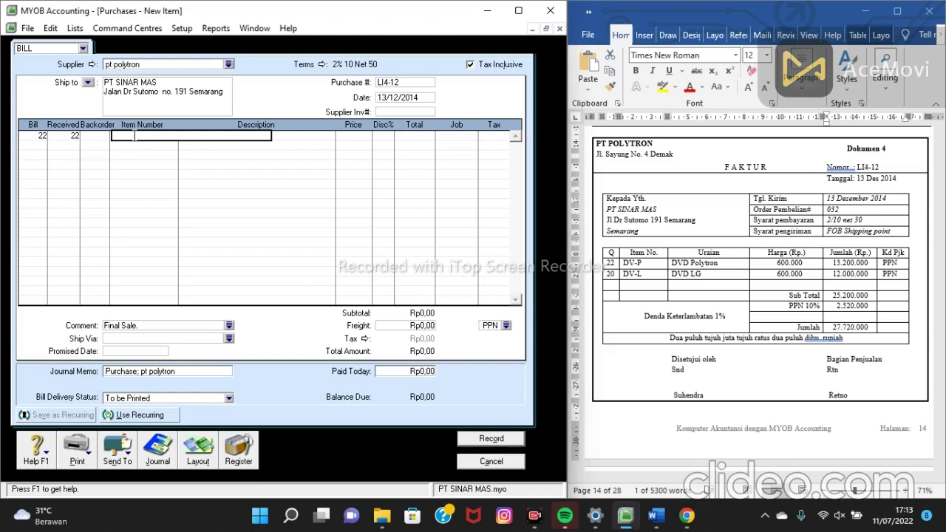
{"action": "type", "text": "DV-P"}
{"action": "key", "text": "Tab"}
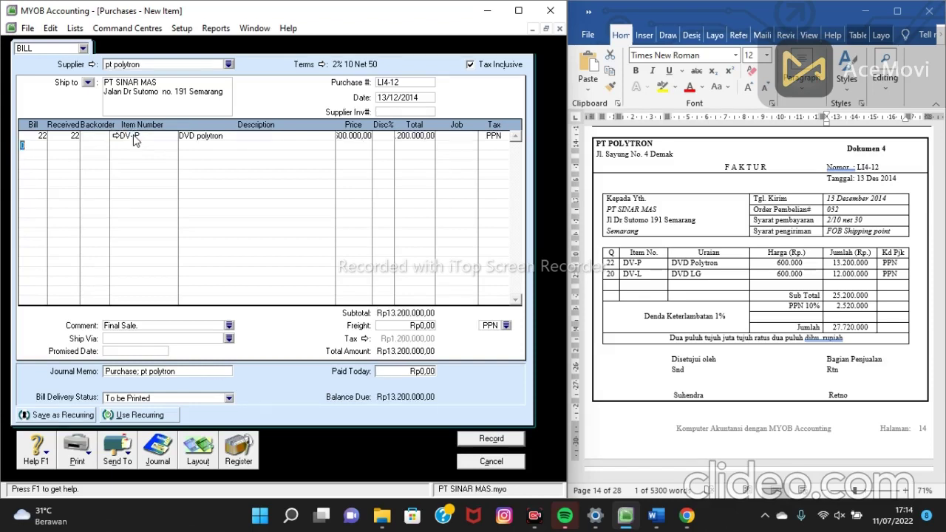
{"action": "left_click", "coordinate": [357, 136]}
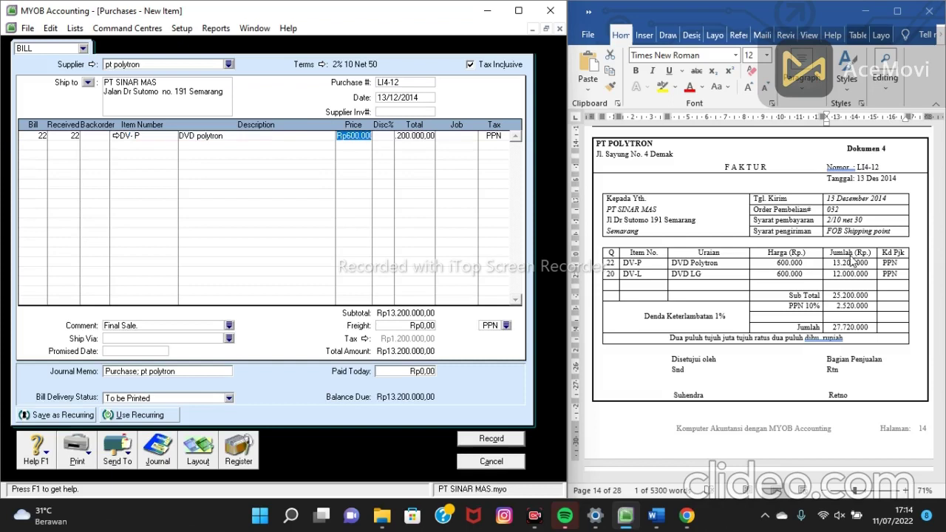
{"action": "left_click", "coordinate": [412, 139]}
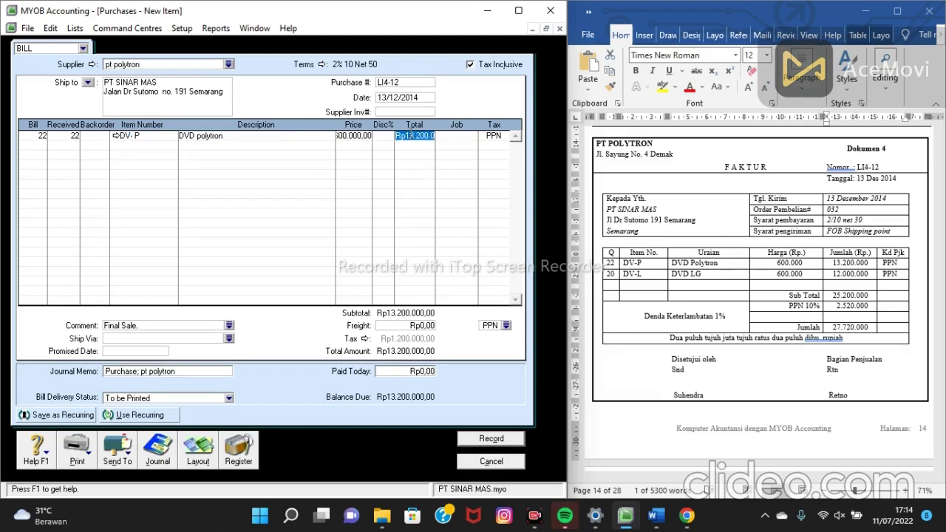
Add a second line of 20 DV-L at 600.000, making the subtotal Rp25.200.000
{"action": "left_click", "coordinate": [45, 146]}
{"action": "type", "text": "20"}
{"action": "key", "text": "Return"}
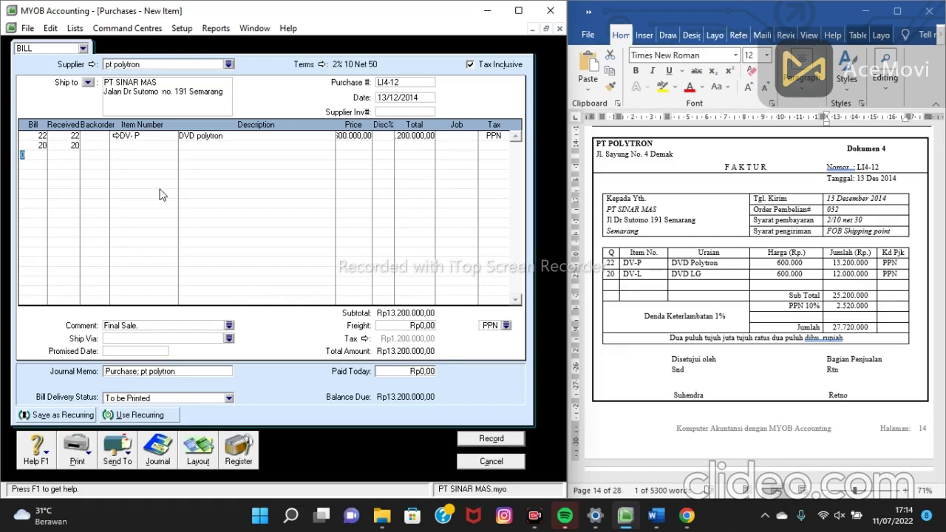
{"action": "left_click", "coordinate": [123, 145]}
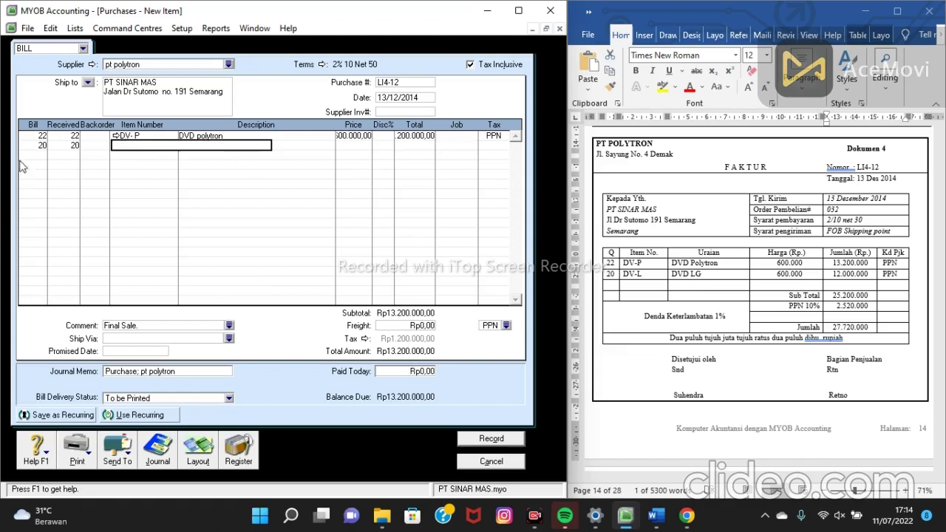
{"action": "type", "text": "DV-"}
{"action": "type", "text": "L"}
{"action": "key", "text": "Return"}
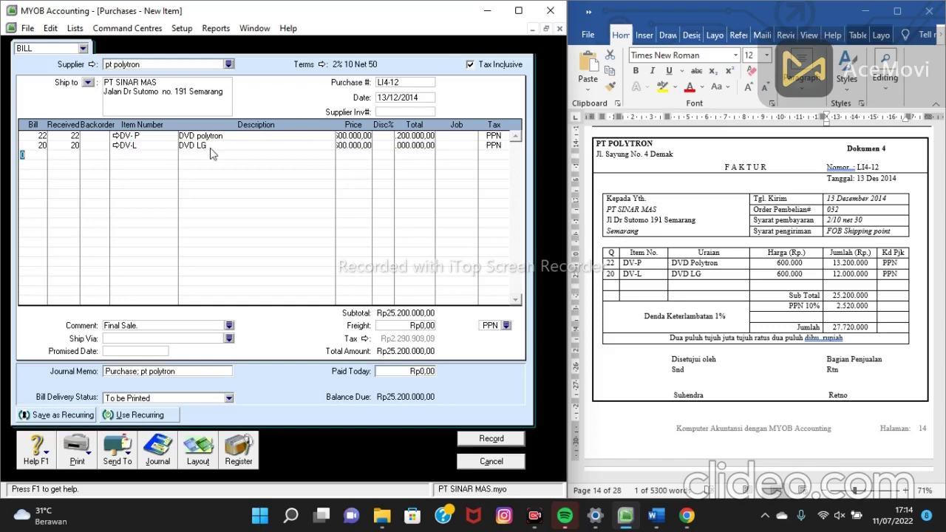
{"action": "left_click", "coordinate": [357, 145]}
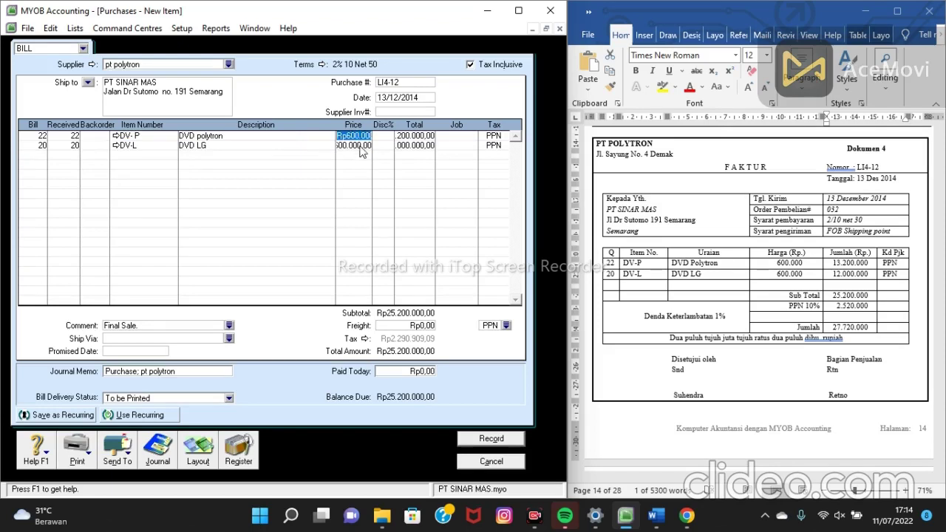
{"action": "left_click", "coordinate": [420, 145]}
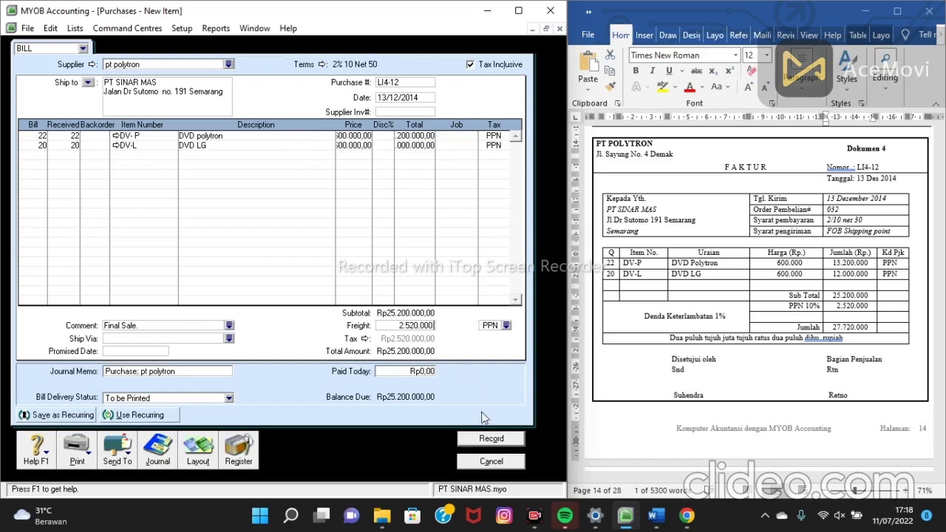
Confirm Rp2.520.000 freight and record pt polytron bill LI4-12 for Rp27.720.000
{"action": "key", "text": "Tab"}
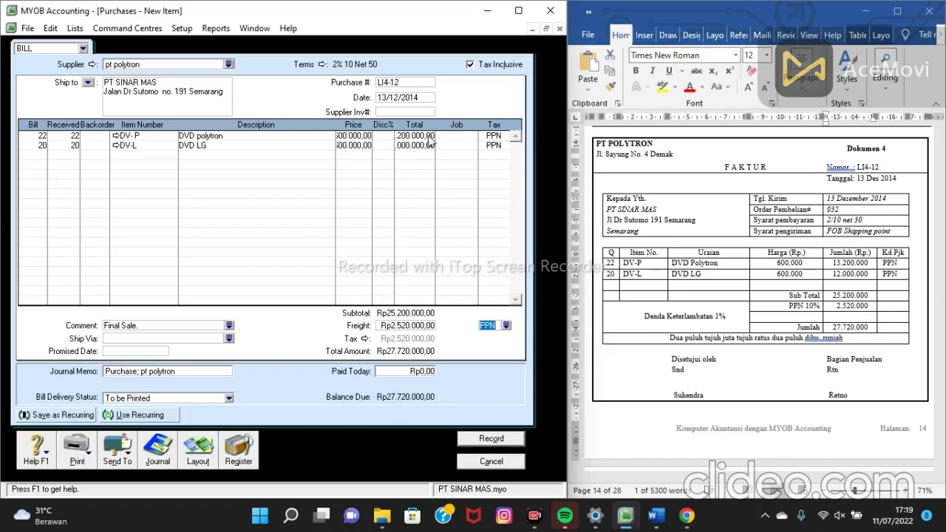
{"action": "left_click", "coordinate": [510, 438]}
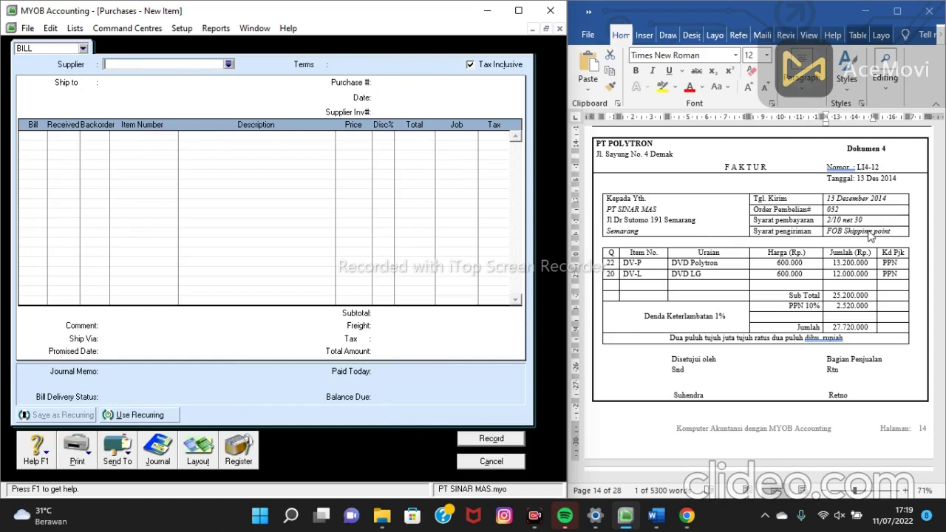
Cancel the blank Purchases - New Item form to get back to Purchases
{"action": "scroll", "coordinate": [870, 235], "scroll_direction": "down", "scroll_amount": 3}
{"action": "scroll", "coordinate": [871, 235], "scroll_direction": "up", "scroll_amount": 2}
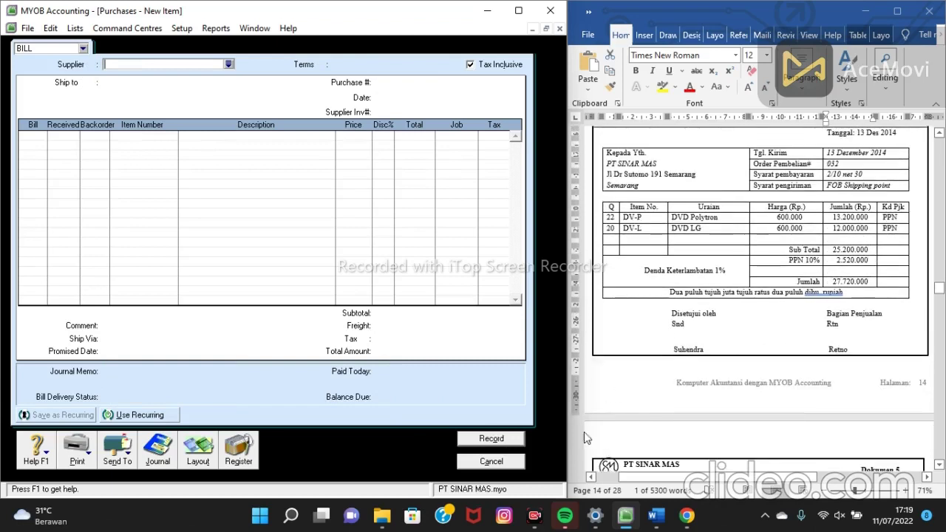
{"action": "left_click", "coordinate": [506, 463]}
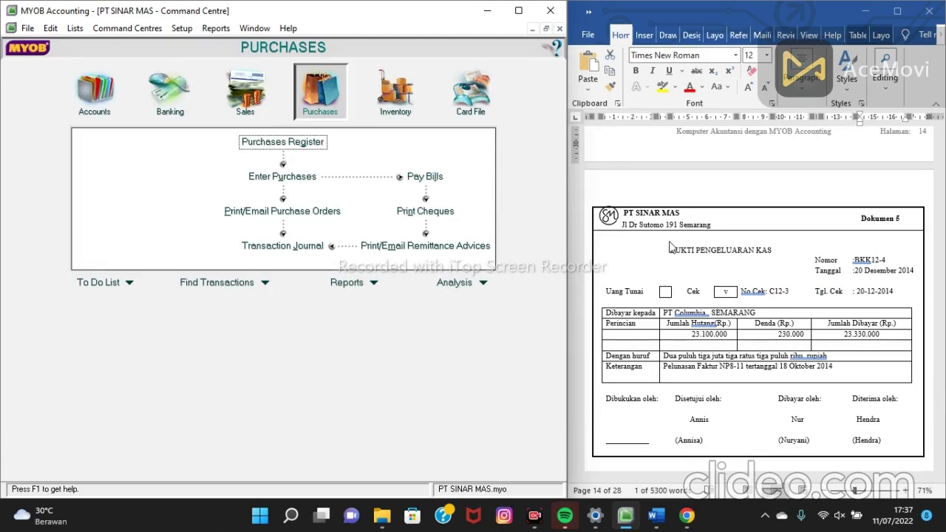
Start a bill payment to PT Columbia with cheque number BKK12-4 from the voucher
{"action": "left_click", "coordinate": [437, 182]}
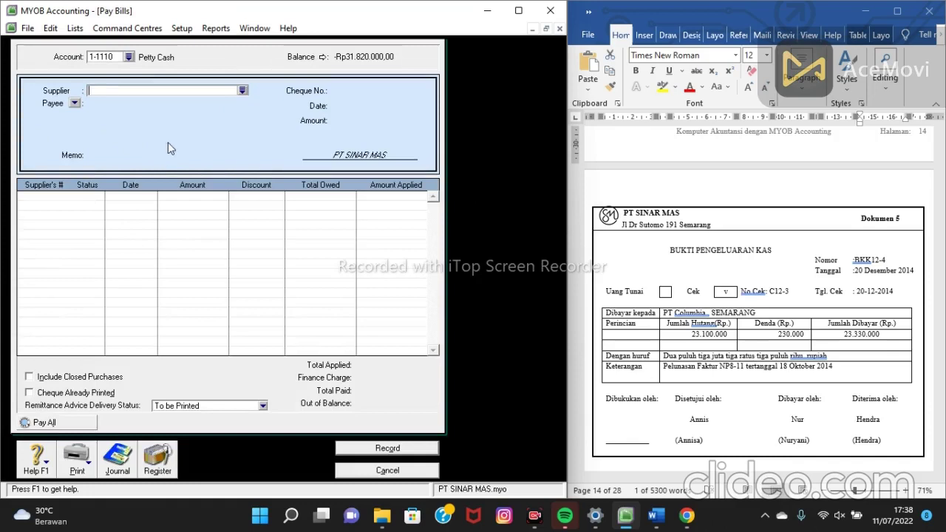
{"action": "left_click", "coordinate": [242, 91]}
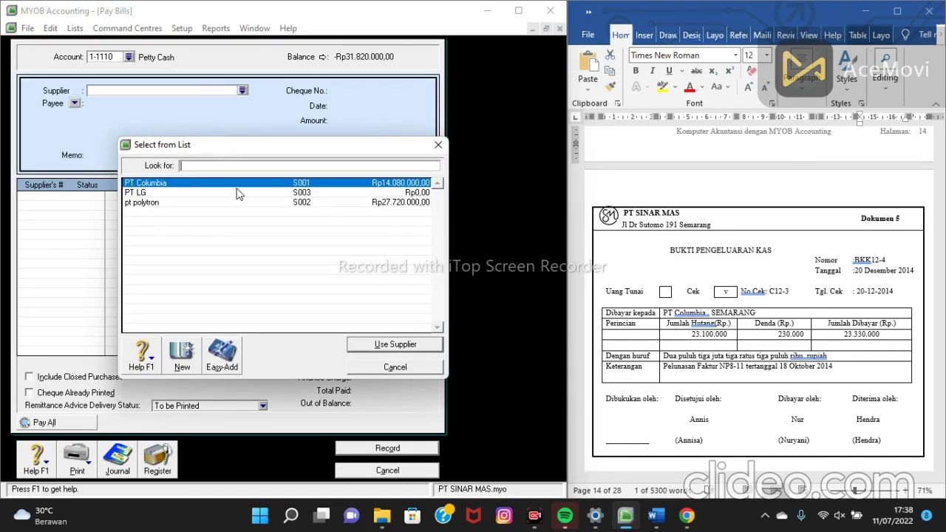
{"action": "left_click", "coordinate": [395, 344]}
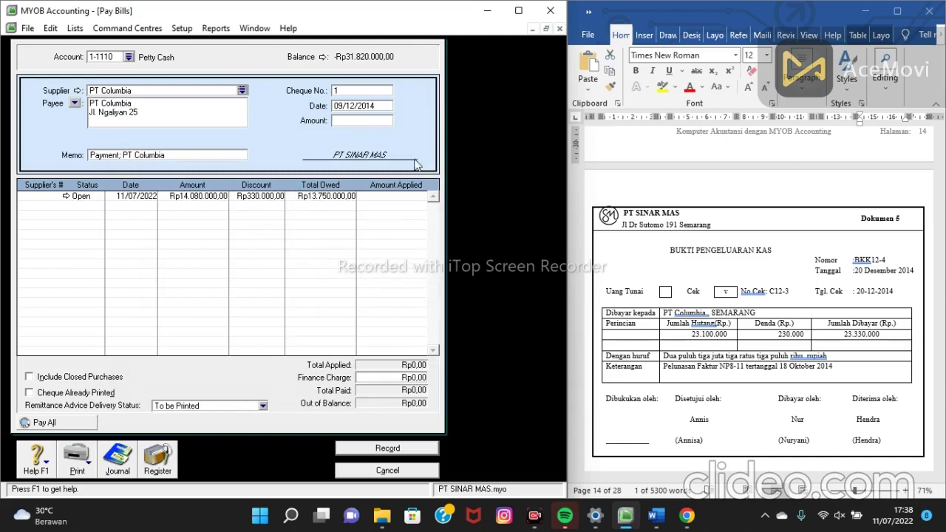
{"action": "left_click", "coordinate": [883, 260]}
{"action": "left_click_drag", "start_coordinate": [885, 260], "coordinate": [858, 261]}
{"action": "key", "text": "ctrl+c"}
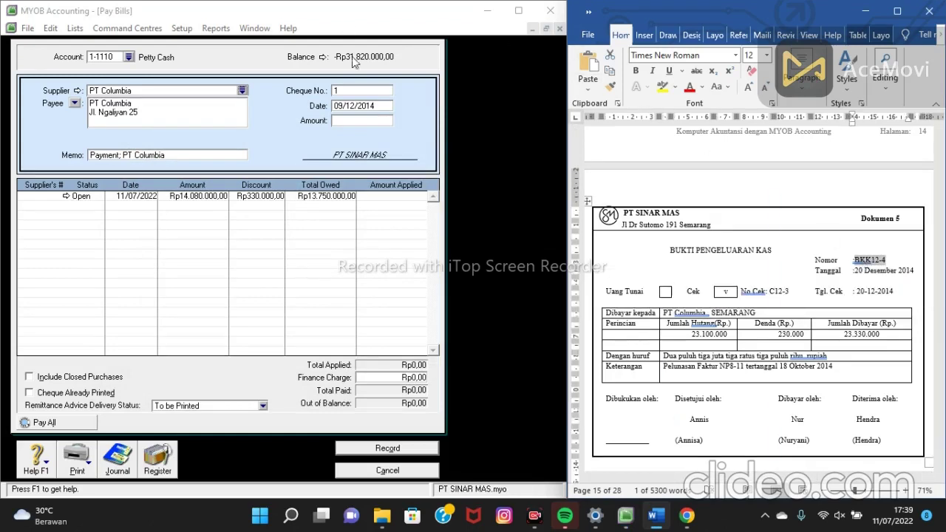
{"action": "left_click", "coordinate": [356, 92]}
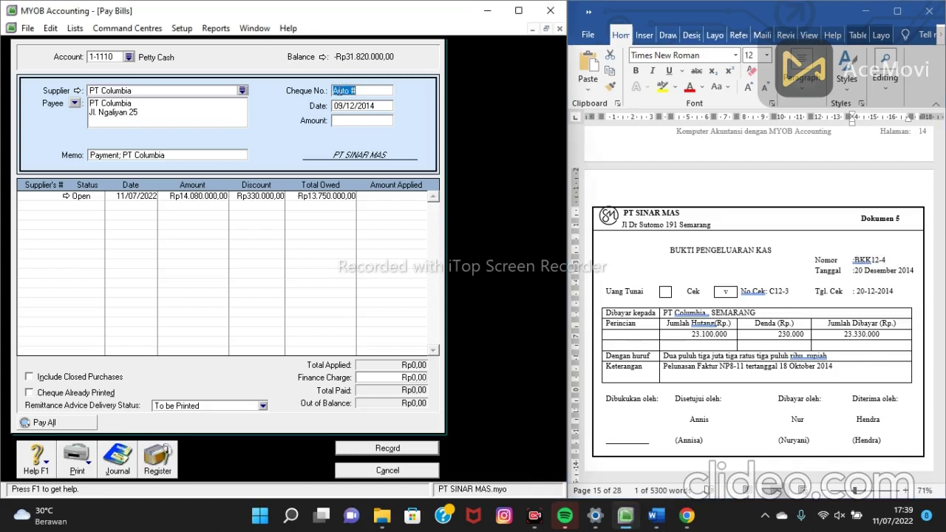
{"action": "key", "text": "ctrl+v"}
Correct the payment date to 20/12/2014
{"action": "left_click", "coordinate": [342, 109]}
{"action": "left_click", "coordinate": [342, 110]}
{"action": "key", "text": "BackSpace"}
{"action": "type", "text": "2"}
Copy the 23.330.000 paid amount from the voucher and apply it to the open bill
{"action": "left_click", "coordinate": [347, 123]}
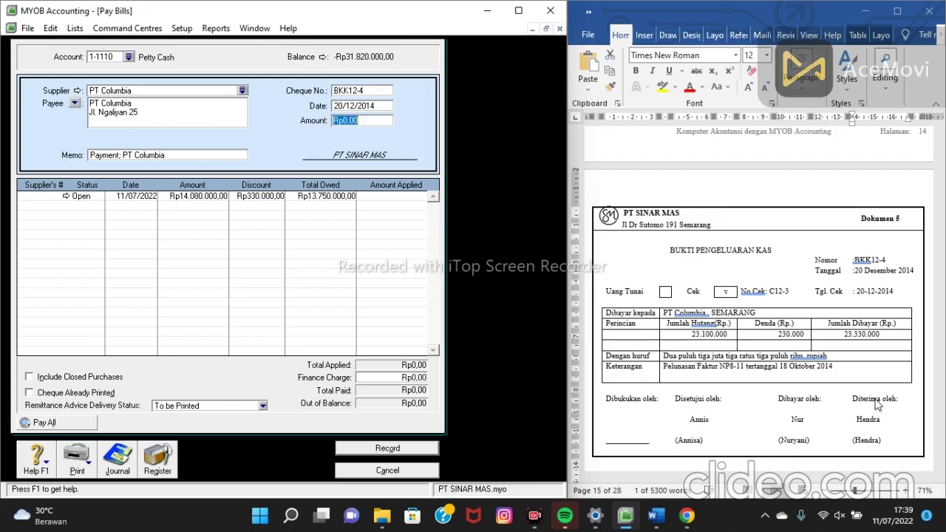
{"action": "left_click", "coordinate": [876, 338]}
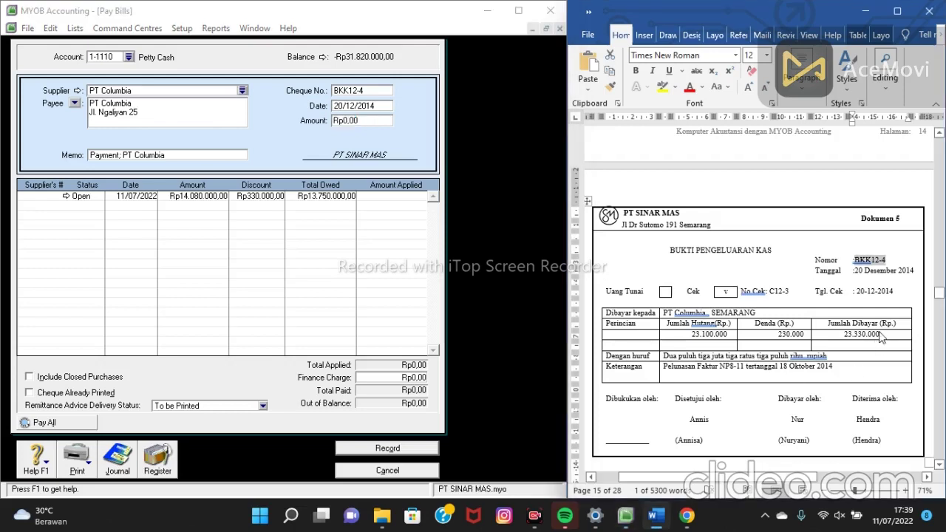
{"action": "left_click", "coordinate": [878, 335]}
{"action": "left_click_drag", "start_coordinate": [879, 335], "coordinate": [843, 338]}
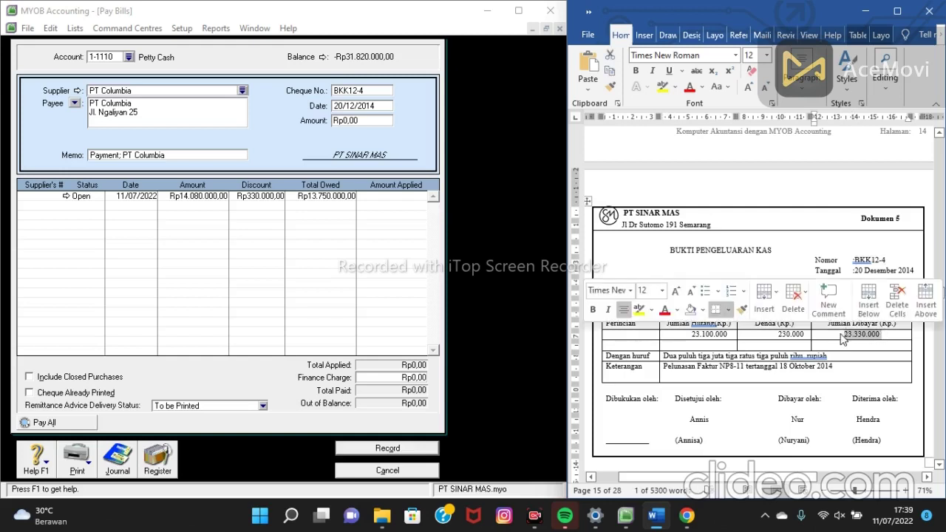
{"action": "key", "text": "ctrl+c"}
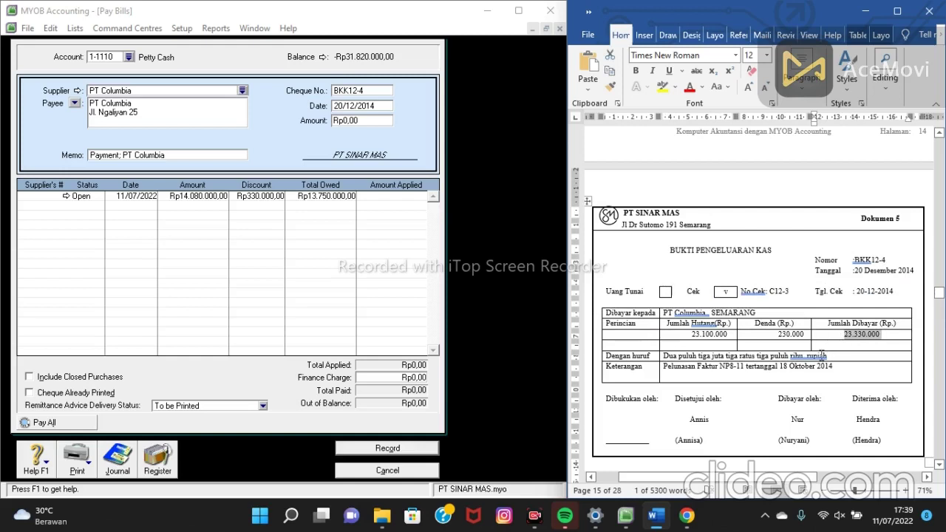
{"action": "left_click", "coordinate": [369, 122]}
{"action": "double_click", "coordinate": [369, 123]}
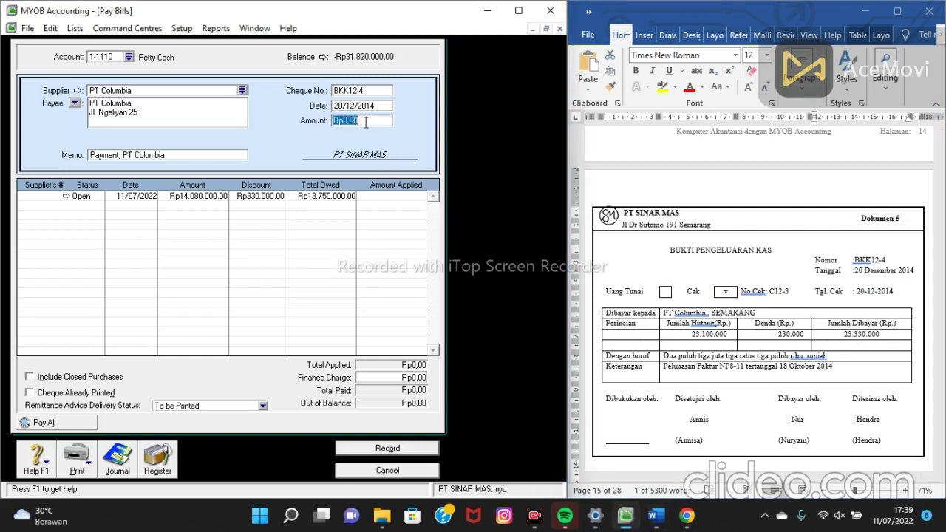
{"action": "left_click", "coordinate": [348, 123]}
{"action": "left_click_drag", "start_coordinate": [344, 120], "coordinate": [357, 124]}
{"action": "key", "text": "ctrl+v"}
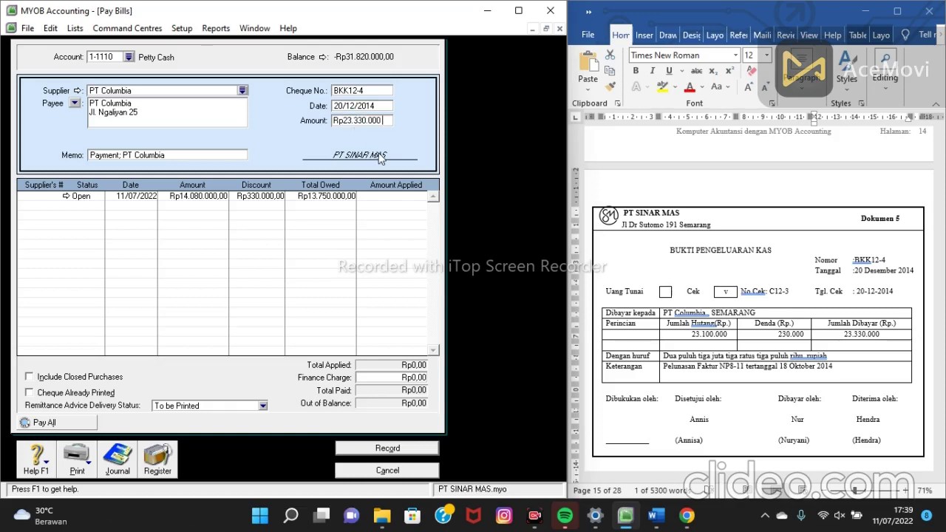
{"action": "key", "text": "Tab"}
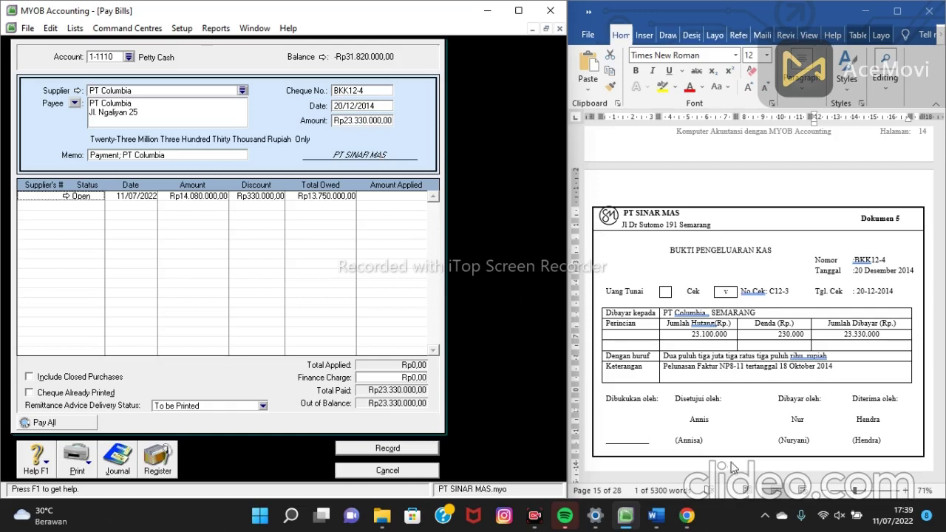
{"action": "key", "text": "Tab"}
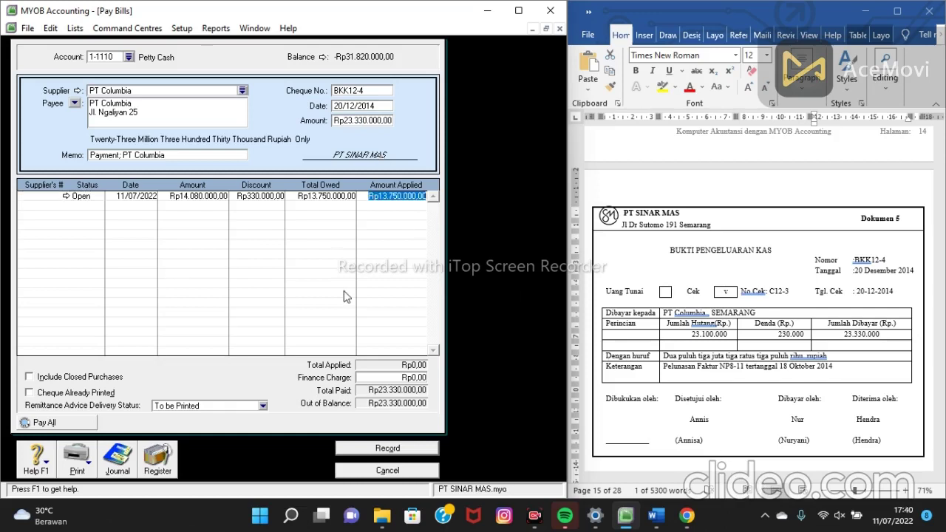
Try recording the PT Columbia payment twice, dismissing the unbalanced-transaction warning each time
{"action": "left_click", "coordinate": [425, 447]}
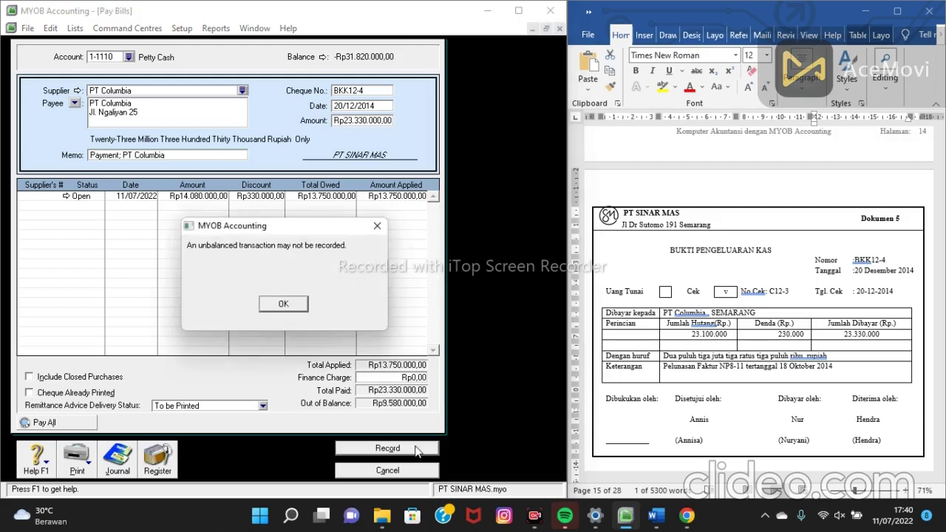
{"action": "left_click", "coordinate": [299, 303]}
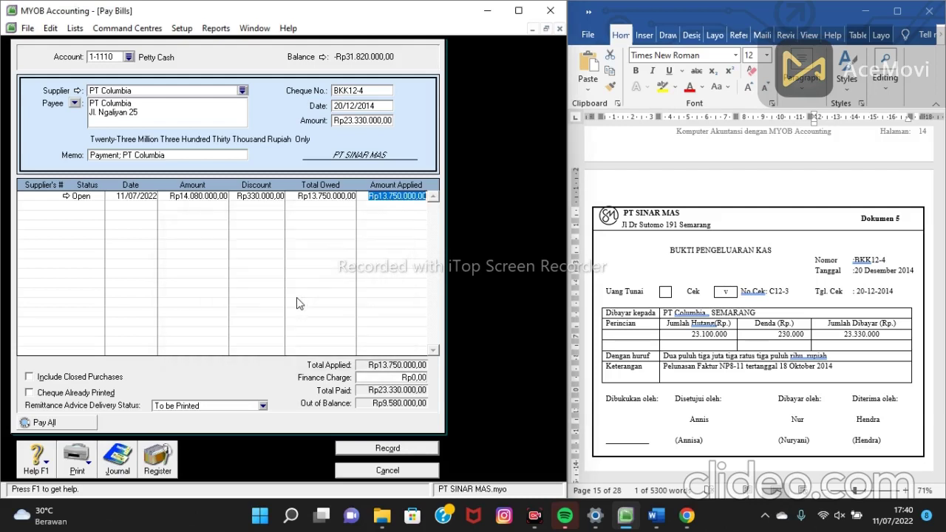
{"action": "left_click", "coordinate": [399, 448]}
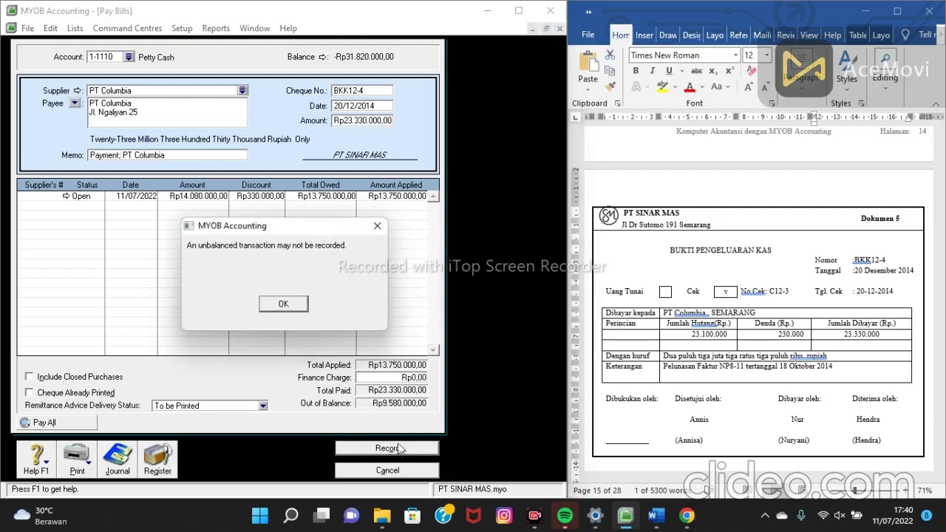
{"action": "left_click", "coordinate": [291, 307]}
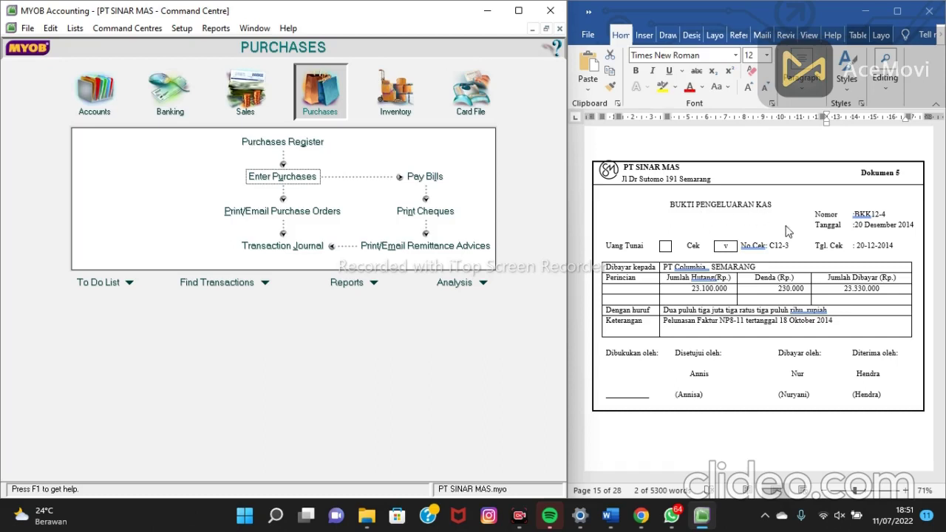
Start a new bill payment to PT Columbia with cheque number BKK12-4
{"action": "left_click", "coordinate": [425, 178]}
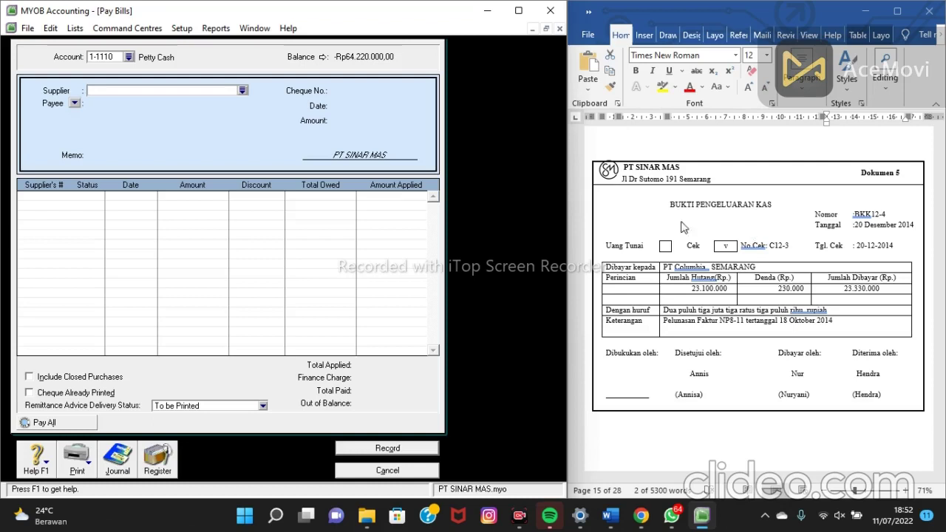
{"action": "left_click", "coordinate": [242, 91]}
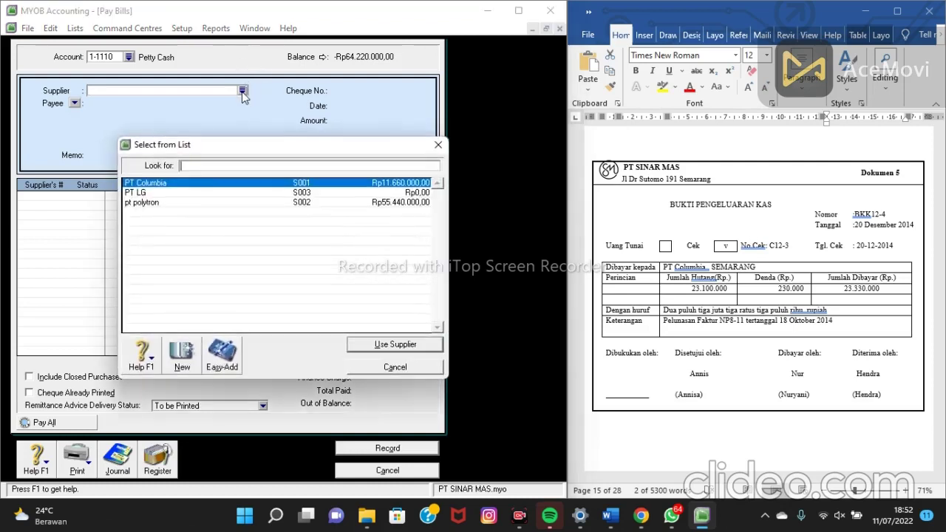
{"action": "left_click", "coordinate": [366, 344]}
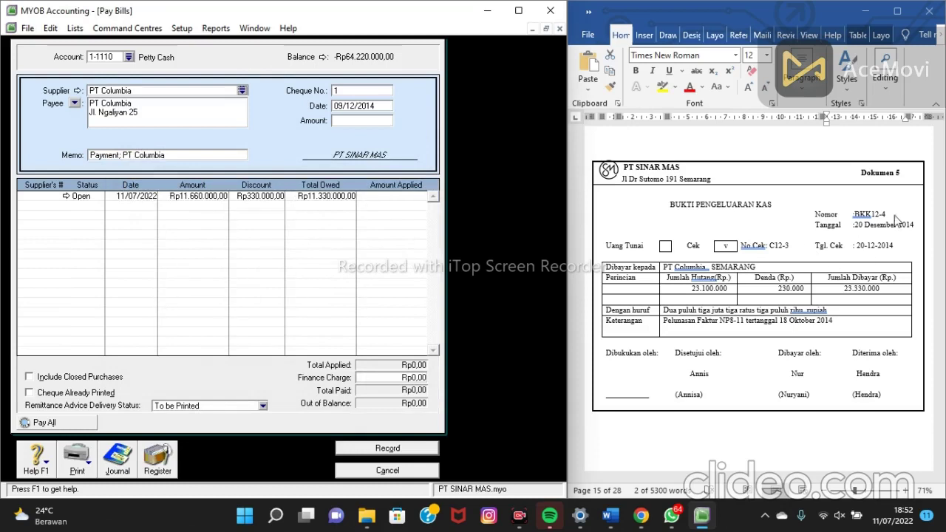
{"action": "left_click", "coordinate": [873, 210]}
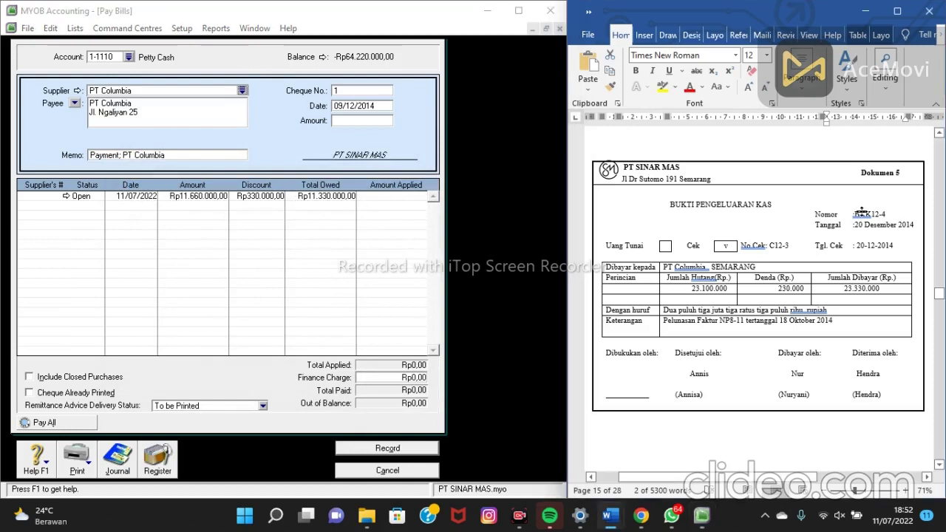
{"action": "mouse_move", "coordinate": [859, 210]}
{"action": "left_mouse_down"}
{"action": "mouse_move", "coordinate": [878, 213]}
{"action": "mouse_move", "coordinate": [863, 220]}
{"action": "left_mouse_up"}
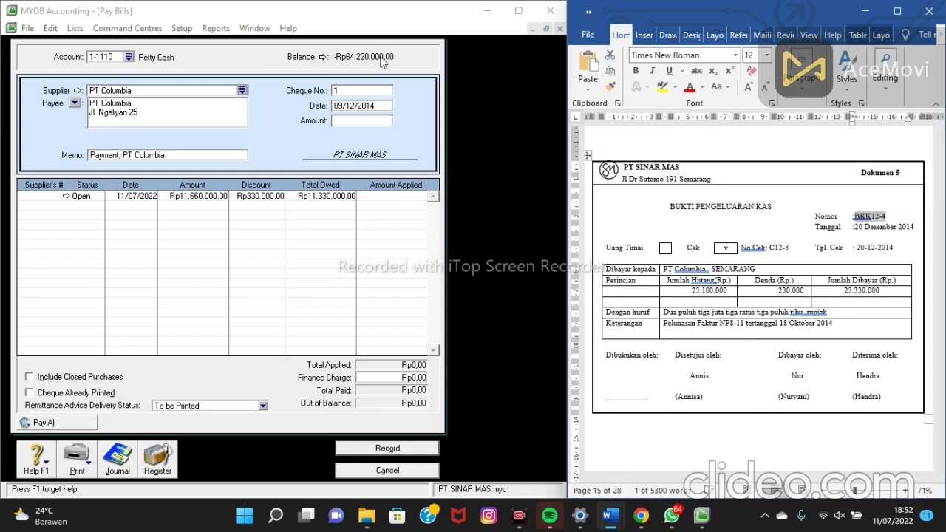
{"action": "left_click", "coordinate": [376, 86]}
{"action": "left_click", "coordinate": [365, 92]}
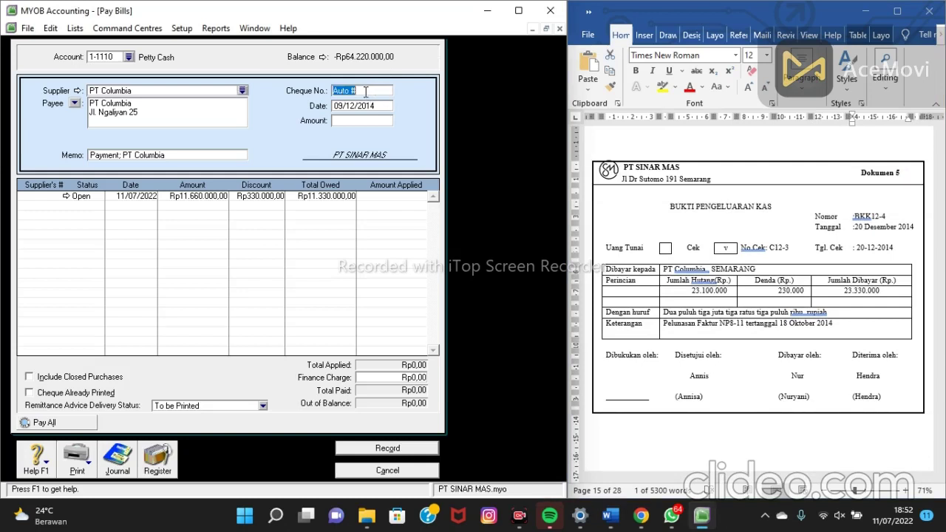
{"action": "key", "text": "ctrl+v"}
Fix the payment date to 20/12/2014
{"action": "left_click", "coordinate": [346, 108]}
{"action": "left_click", "coordinate": [345, 106]}
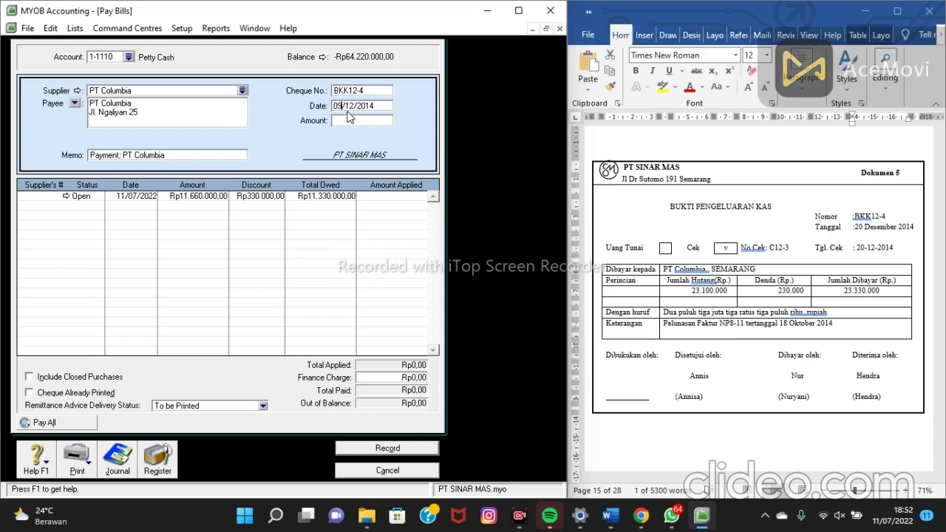
{"action": "key", "text": "BackSpace"}
{"action": "type", "text": "2"}
{"action": "left_click", "coordinate": [882, 293]}
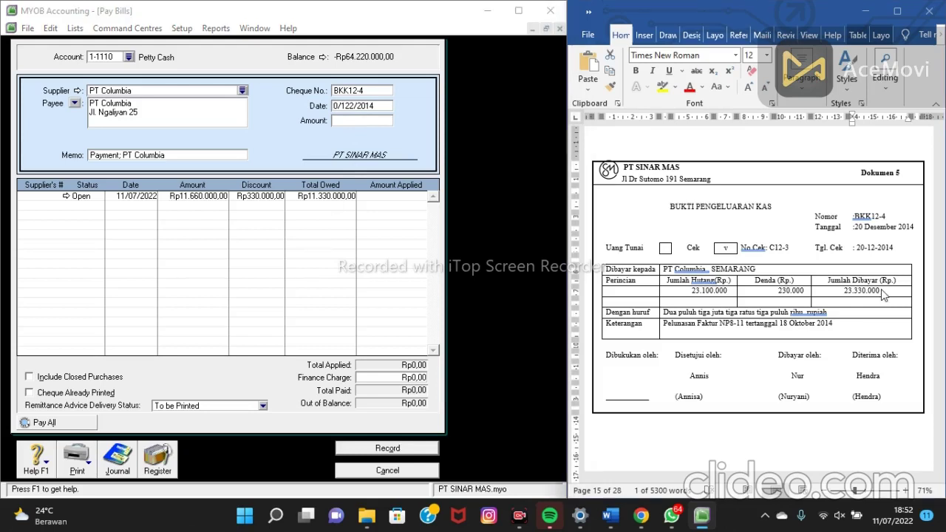
{"action": "double_click", "coordinate": [866, 291]}
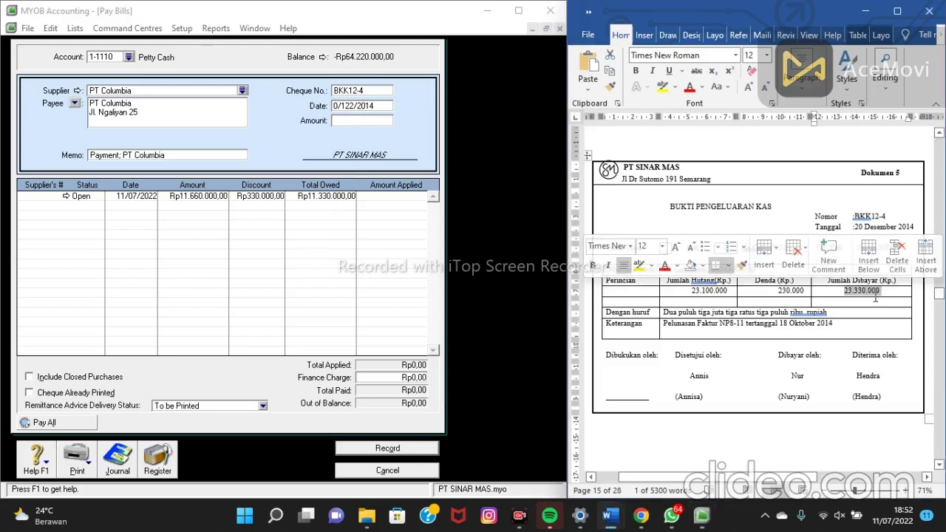
{"action": "left_click", "coordinate": [367, 119]}
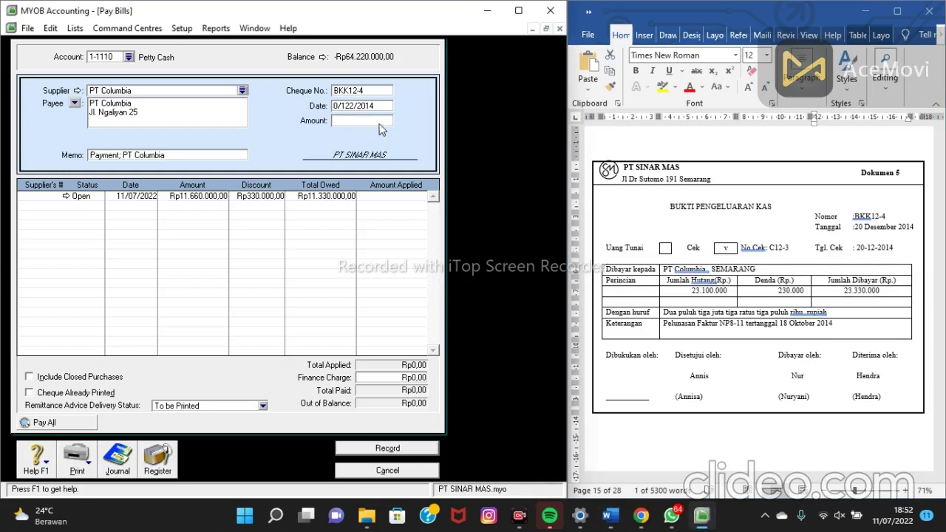
{"action": "left_click", "coordinate": [333, 105]}
{"action": "type", "text": "2"}
{"action": "left_click", "coordinate": [358, 109]}
{"action": "key", "text": "BackSpace"}
Enter amount 23.330.000, apply it to the open bill, and record the payment
{"action": "key", "text": "Tab"}
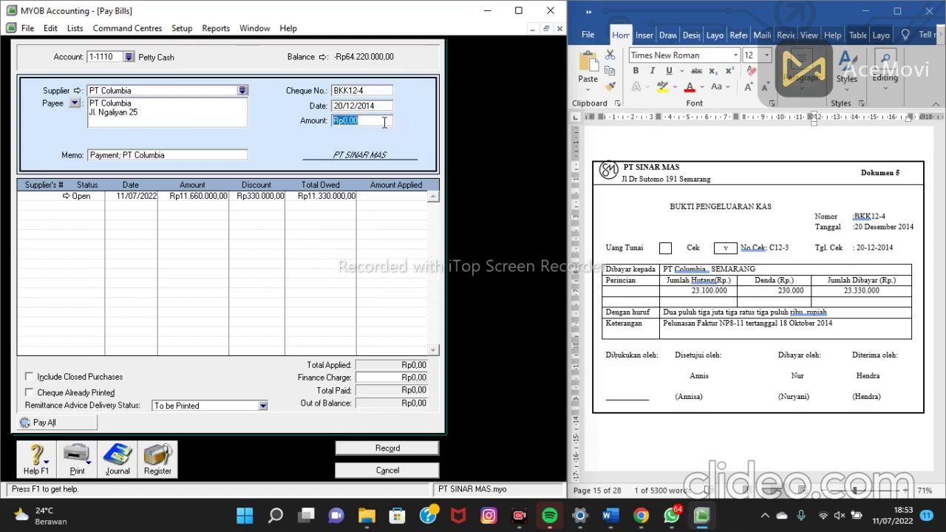
{"action": "type", "text": "23330000"}
{"action": "key", "text": "Return"}
{"action": "key", "text": "Tab"}
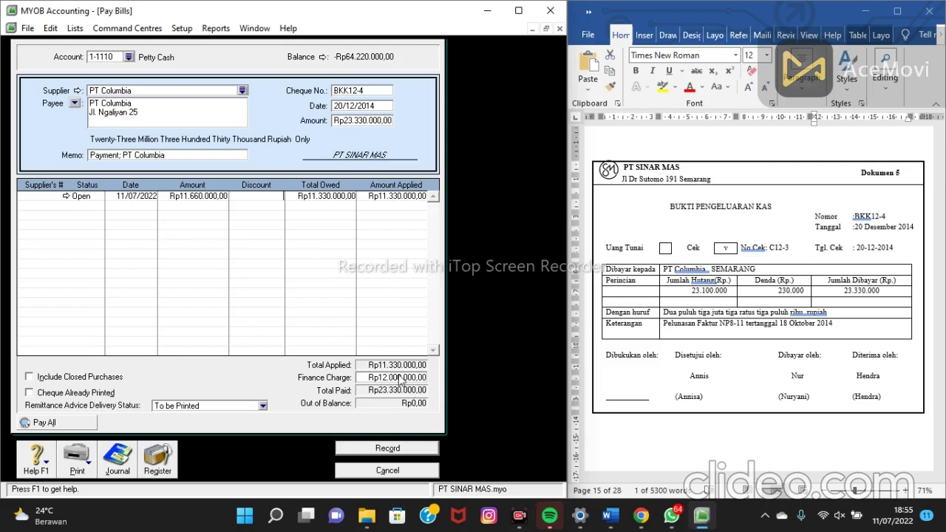
{"action": "left_click", "coordinate": [400, 449]}
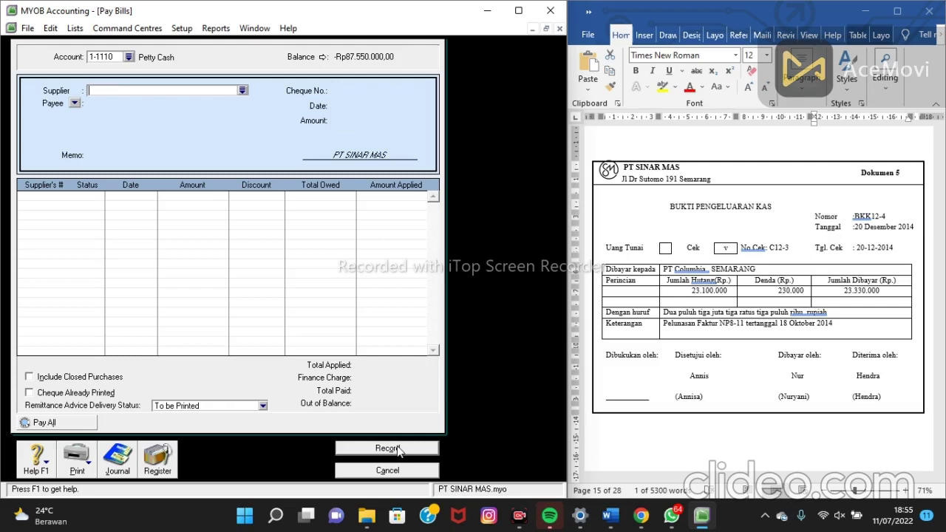
{"action": "scroll", "coordinate": [759, 300], "scroll_direction": "down", "scroll_amount": 5}
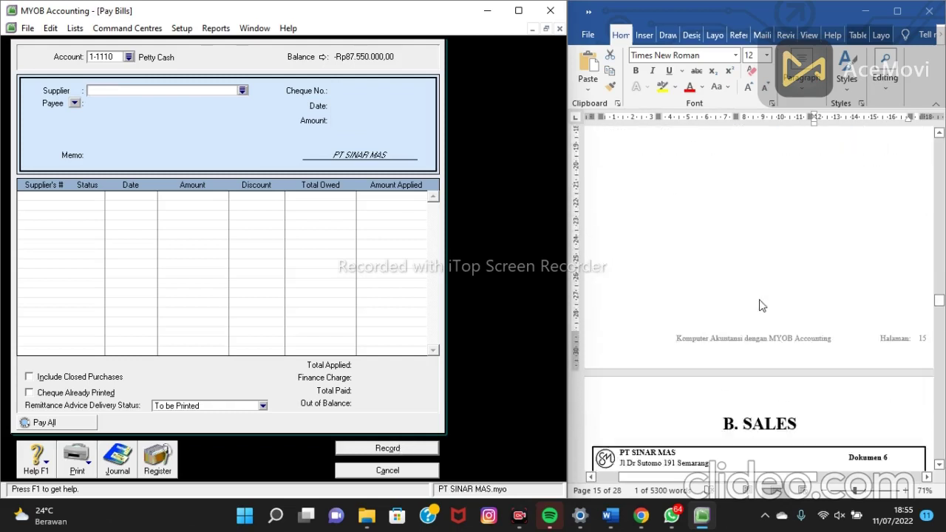
{"action": "scroll", "coordinate": [762, 306], "scroll_direction": "down", "scroll_amount": 5}
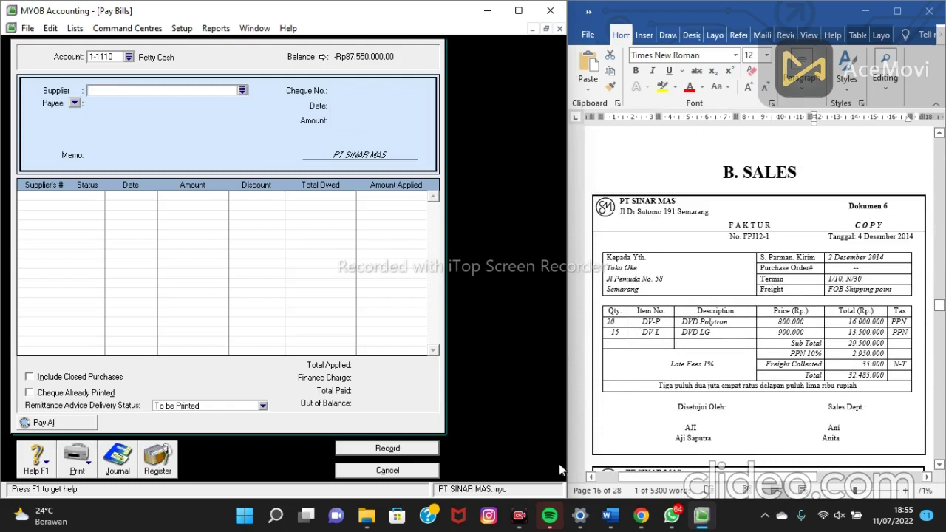
Cancel the empty Pay Bills form and start a new sale from Sales
{"action": "left_click", "coordinate": [401, 471]}
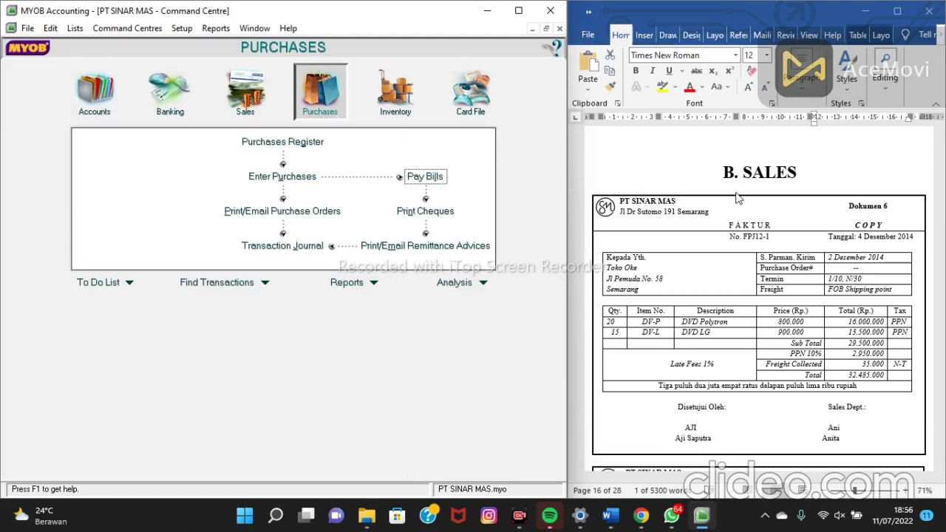
{"action": "scroll", "coordinate": [736, 198], "scroll_direction": "down", "scroll_amount": 1}
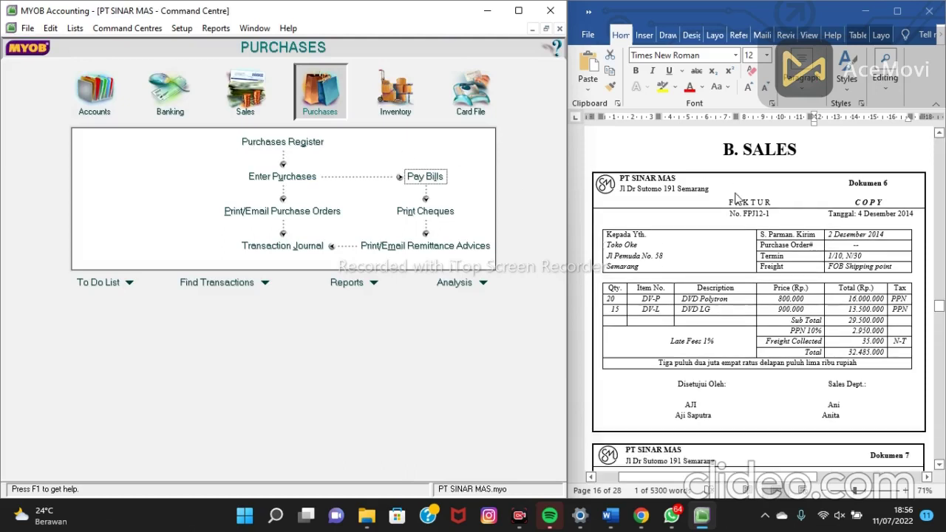
{"action": "left_click", "coordinate": [247, 103]}
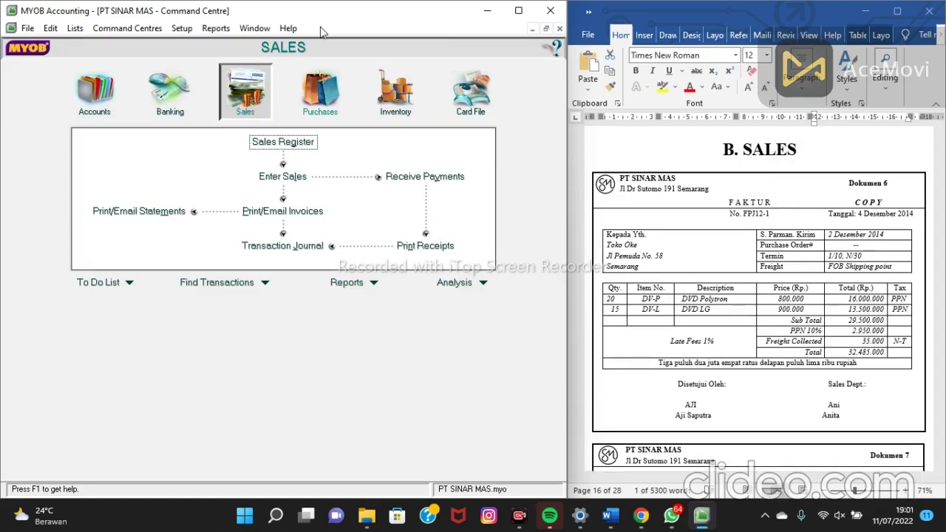
{"action": "left_click", "coordinate": [294, 176]}
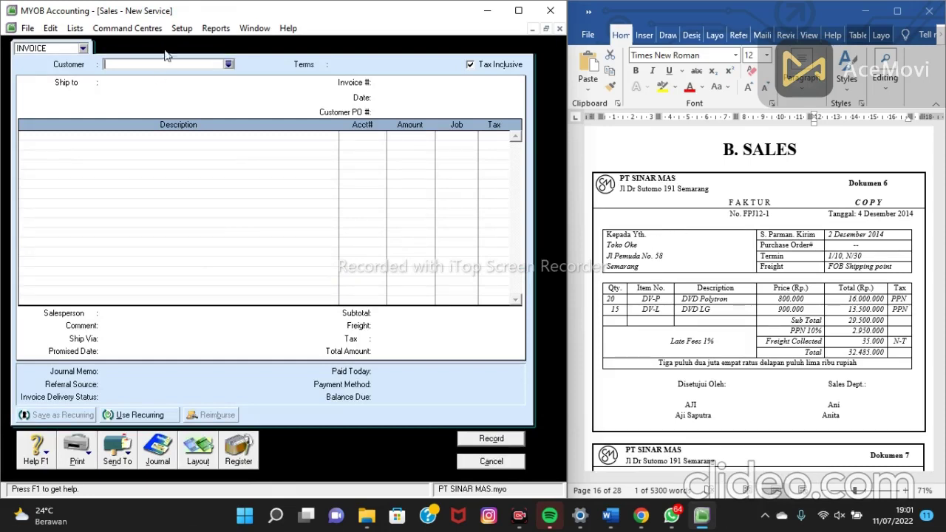
Pick Toko Oke from the customer list for the new sales invoice
{"action": "left_click", "coordinate": [228, 65]}
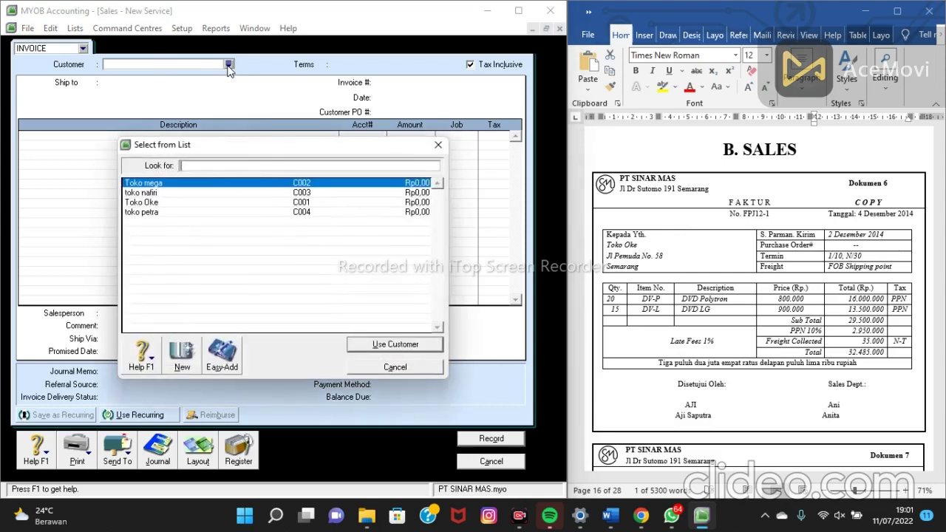
{"action": "left_click", "coordinate": [191, 204]}
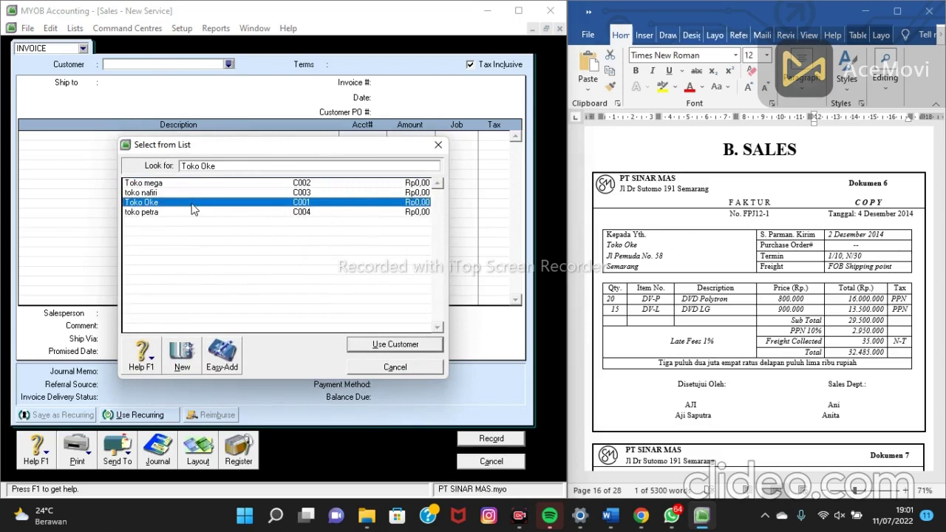
{"action": "left_click", "coordinate": [380, 347]}
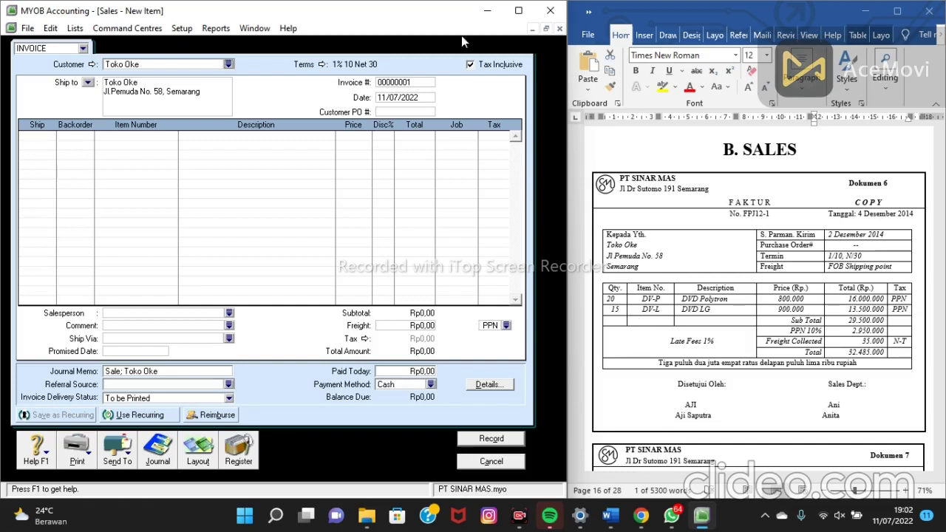
Turn off Tax Inclusive and set the invoice number to FPJ12-1 from the source document
{"action": "left_click", "coordinate": [471, 65]}
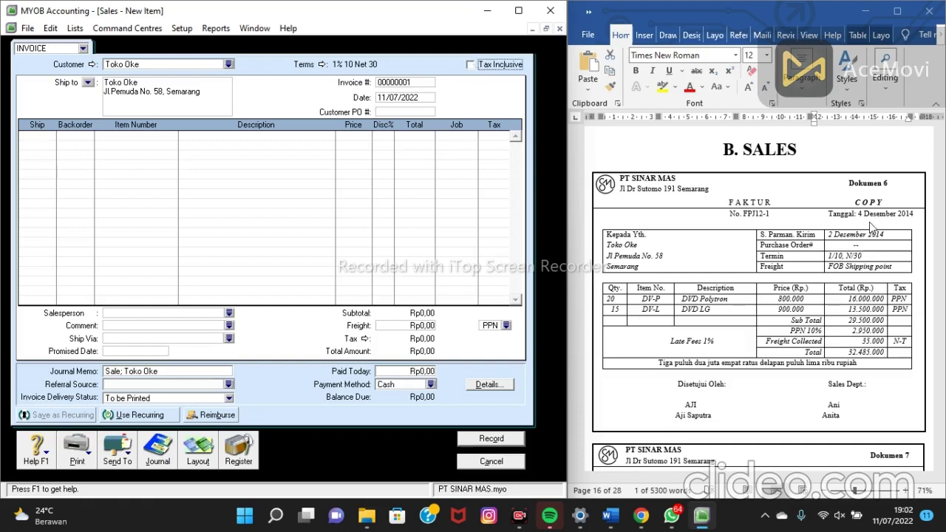
{"action": "left_click", "coordinate": [414, 83]}
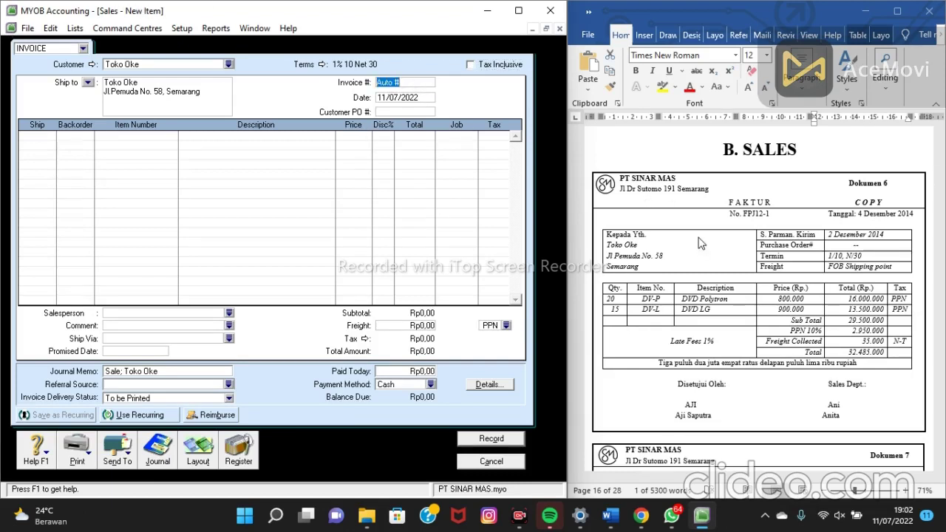
{"action": "left_click", "coordinate": [746, 213]}
{"action": "left_click_drag", "start_coordinate": [744, 213], "coordinate": [769, 214]}
{"action": "key", "text": "ctrl+c"}
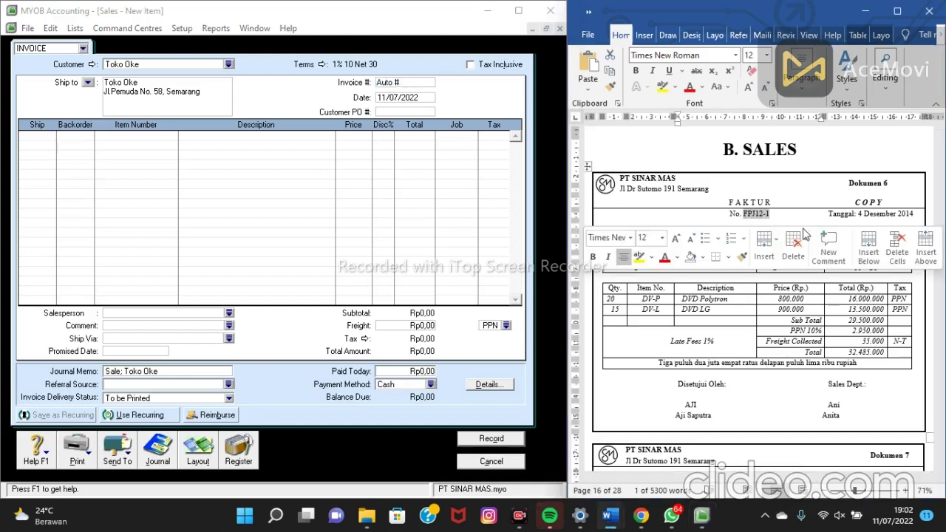
{"action": "left_click", "coordinate": [403, 84]}
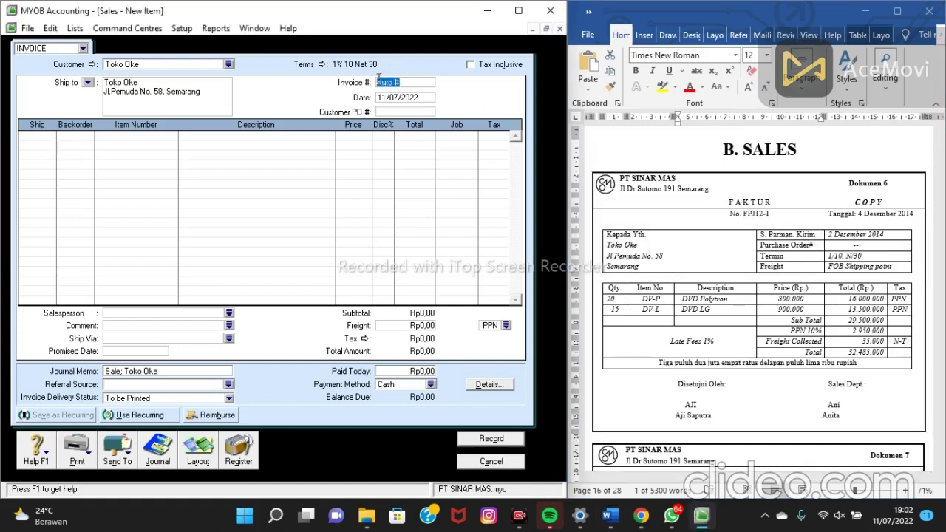
{"action": "key", "text": "ctrl+v"}
Date the invoice 14/12/2014 and enter ship quantity 20 on line one
{"action": "left_click", "coordinate": [405, 98]}
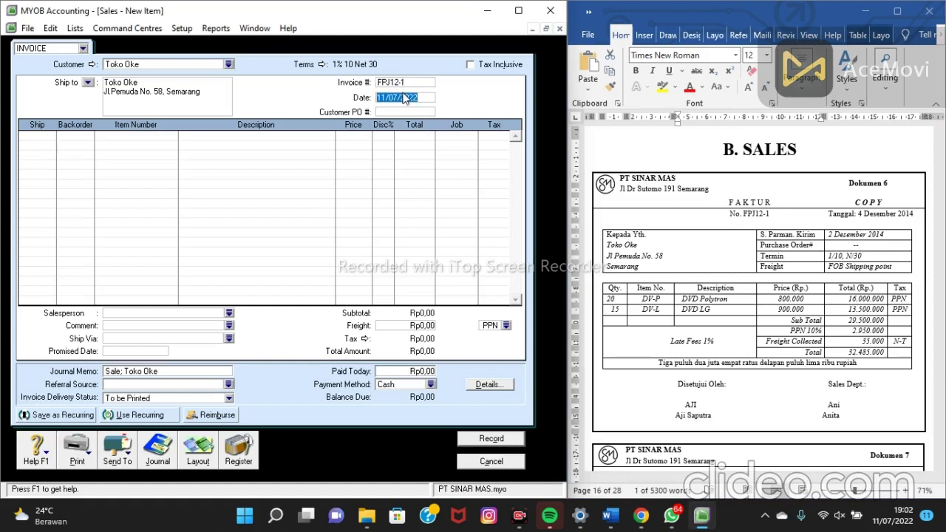
{"action": "type", "text": "12"}
{"action": "key", "text": "Tab"}
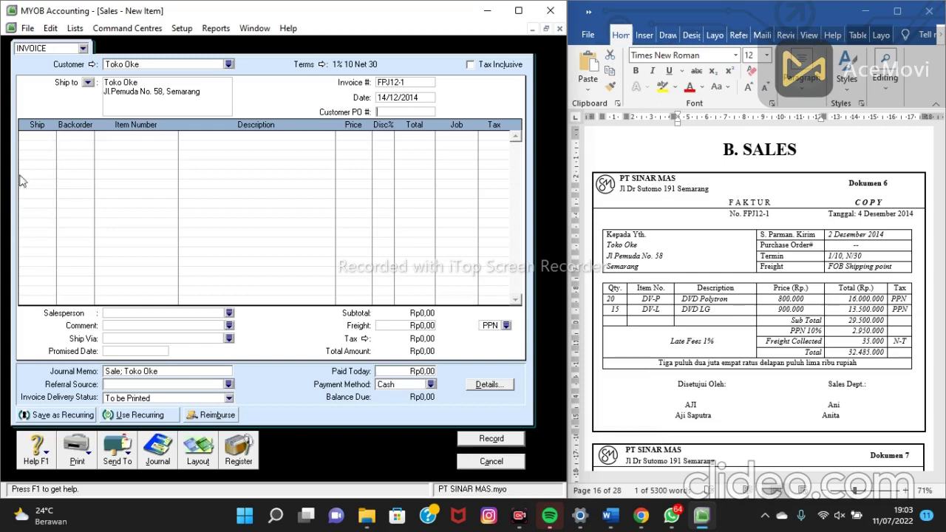
{"action": "left_click", "coordinate": [46, 136]}
{"action": "key", "text": "Return"}
Enter quantity 15 on line two and set line one to DV-P at 800.000
{"action": "type", "text": "15"}
{"action": "left_click", "coordinate": [126, 136]}
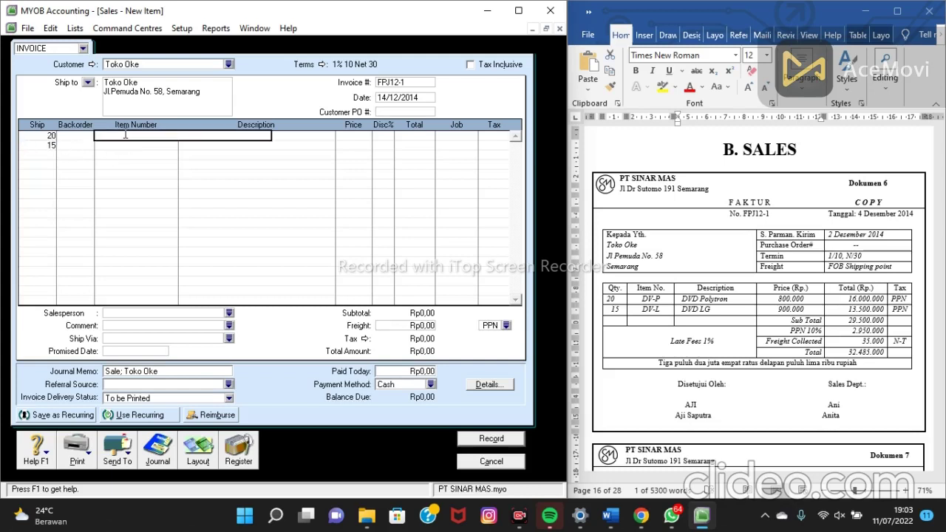
{"action": "type", "text": "V-P"}
{"action": "key", "text": "Return"}
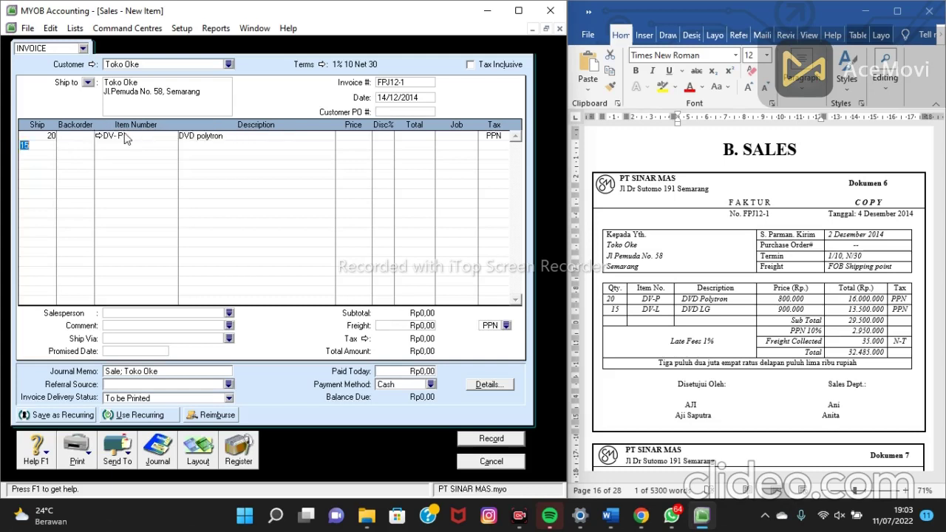
{"action": "left_click", "coordinate": [349, 137]}
{"action": "type", "text": "800.00"}
{"action": "key", "text": "Return"}
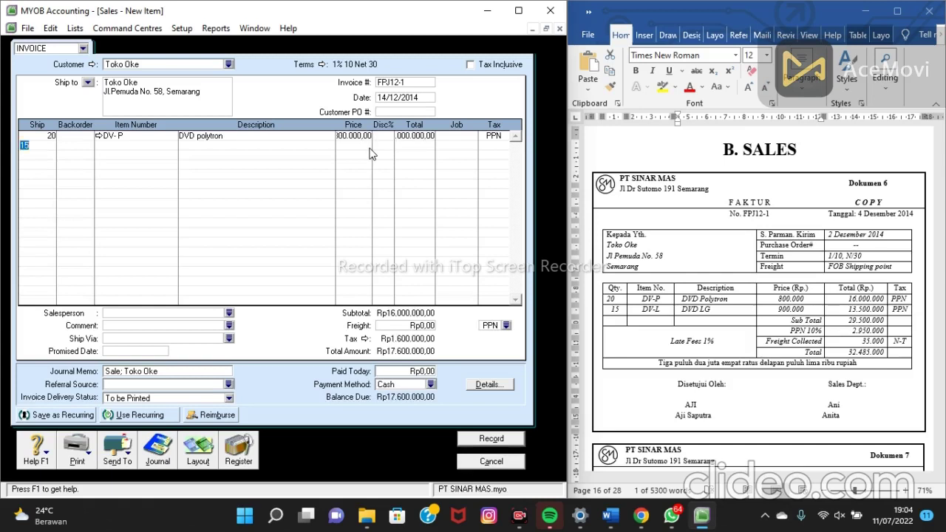
Put DV-L DVD LG on line two at 900.000, bringing the total to Rp32.450.000
{"action": "left_click", "coordinate": [129, 146]}
{"action": "type", "text": "DV-P"}
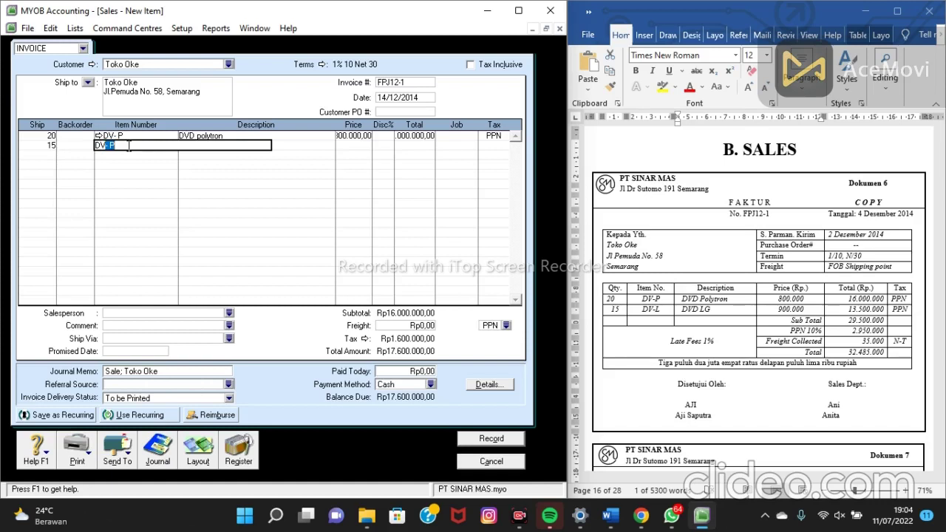
{"action": "left_click", "coordinate": [132, 146]}
{"action": "key", "text": "Tab"}
{"action": "left_click", "coordinate": [225, 193]}
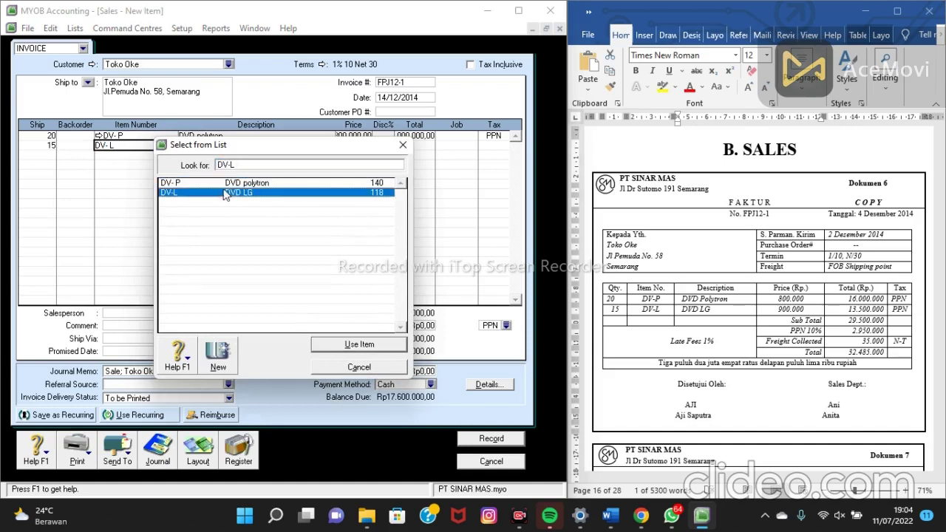
{"action": "left_click", "coordinate": [399, 345]}
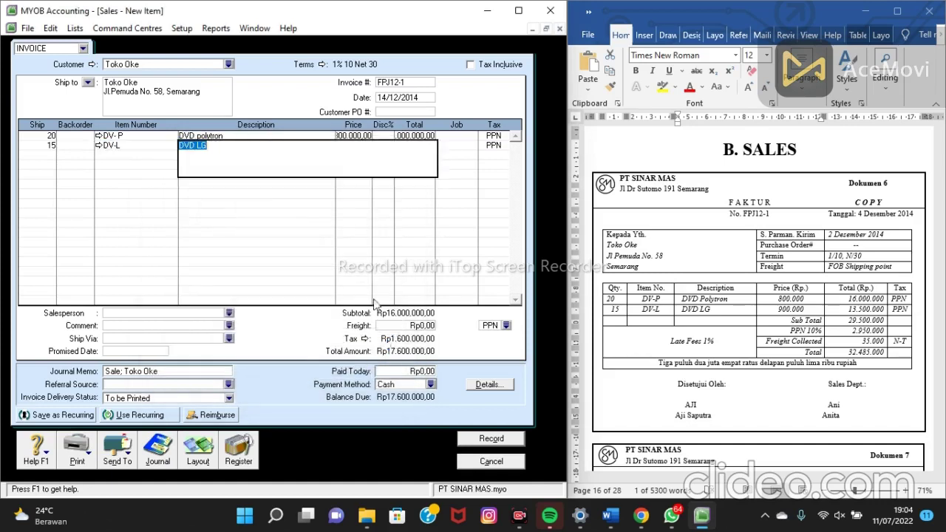
{"action": "left_click", "coordinate": [341, 165]}
{"action": "left_click", "coordinate": [67, 156]}
{"action": "left_click", "coordinate": [350, 147]}
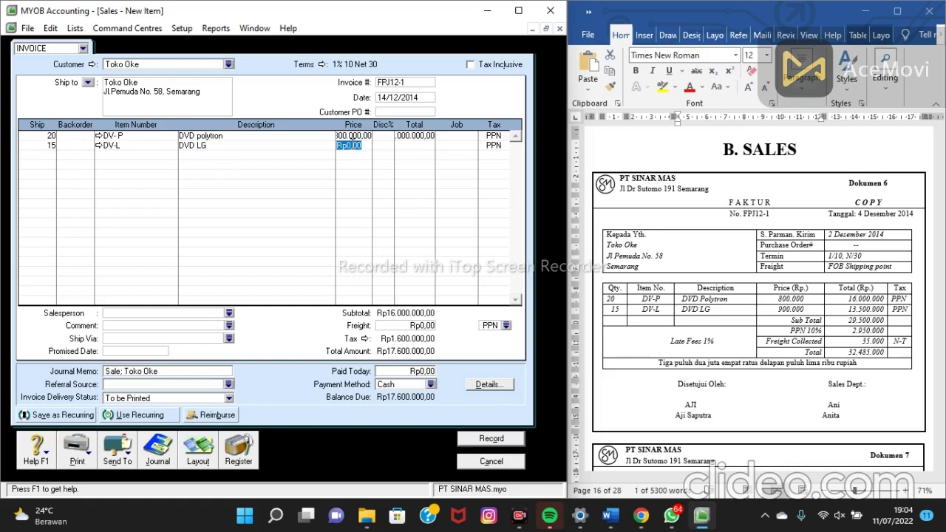
{"action": "type", "text": "900"}
{"action": "key", "text": "Tab"}
{"action": "left_click", "coordinate": [412, 137]}
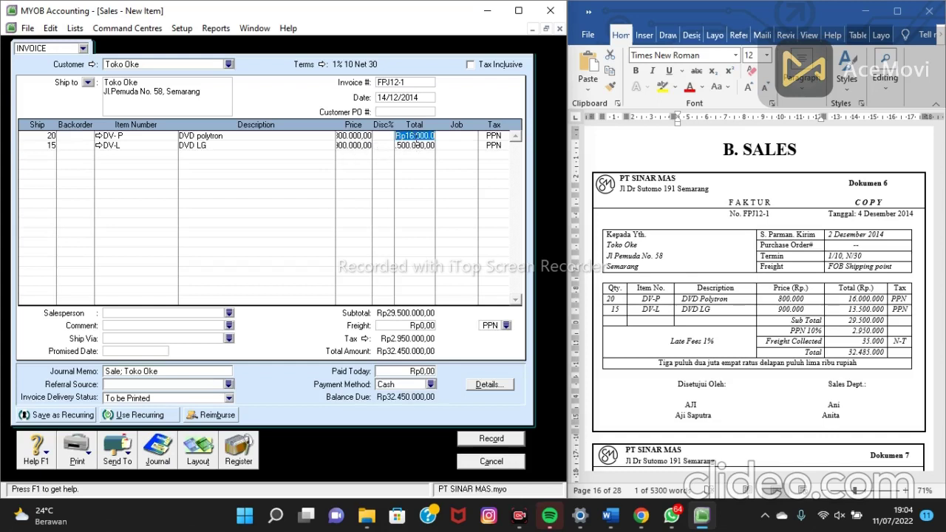
{"action": "left_click", "coordinate": [416, 146]}
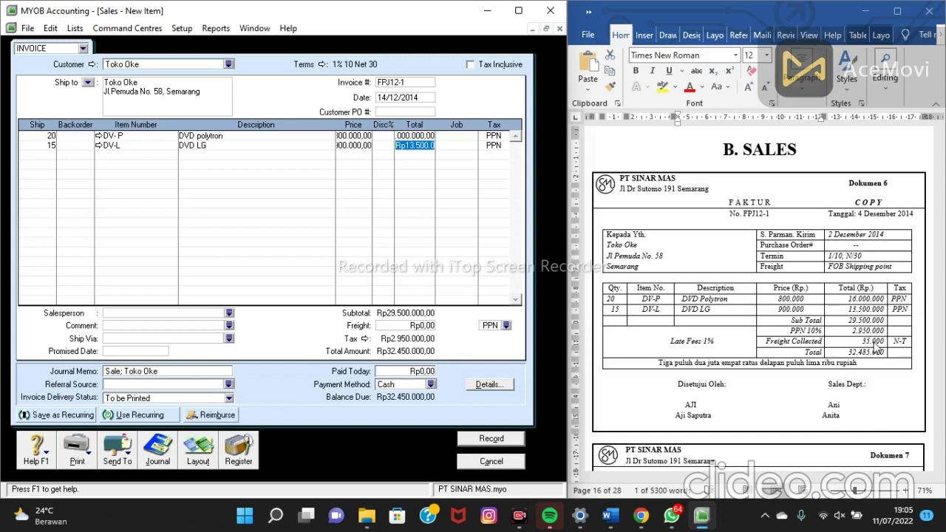
Enter Rp35.000 freight on the Toko Oke invoice and give it the N-T non-taxable tax code
{"action": "left_click", "coordinate": [431, 325]}
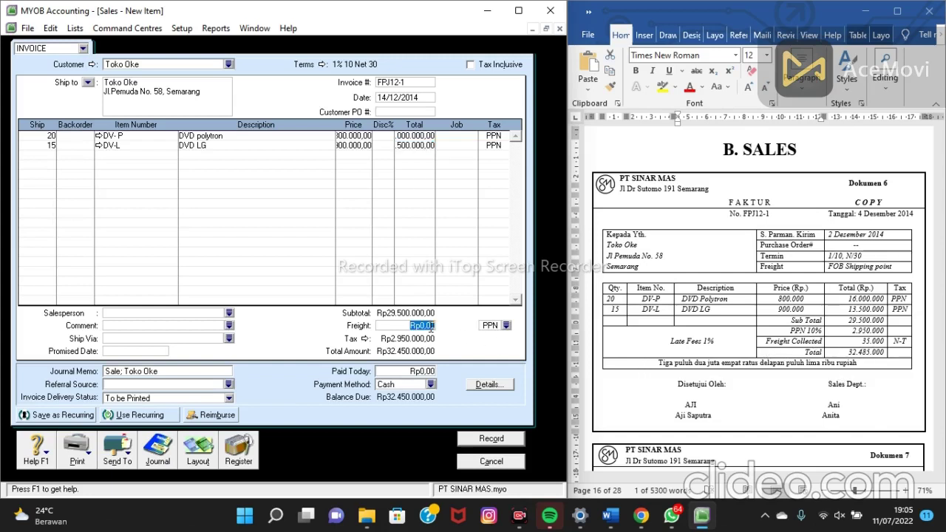
{"action": "type", "text": "33"}
{"action": "type", "text": ".000"}
{"action": "key", "text": "Tab"}
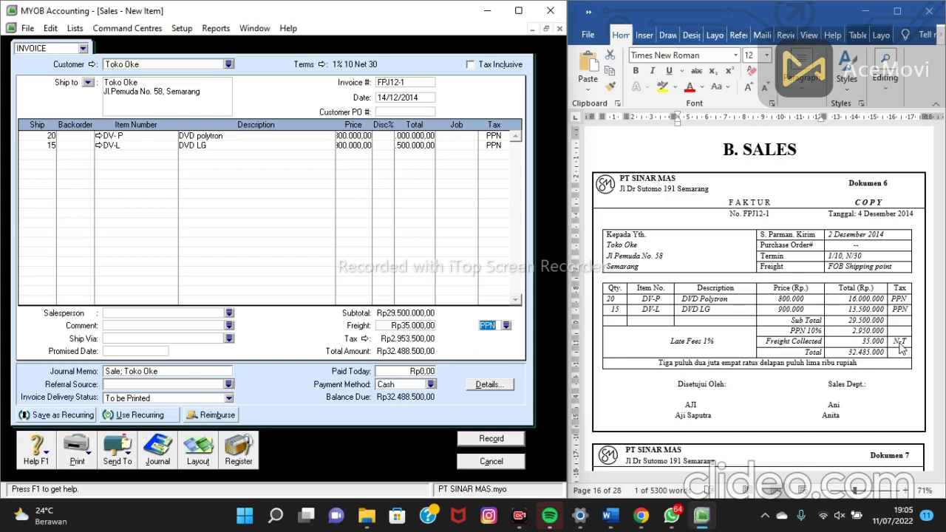
{"action": "left_click", "coordinate": [508, 331]}
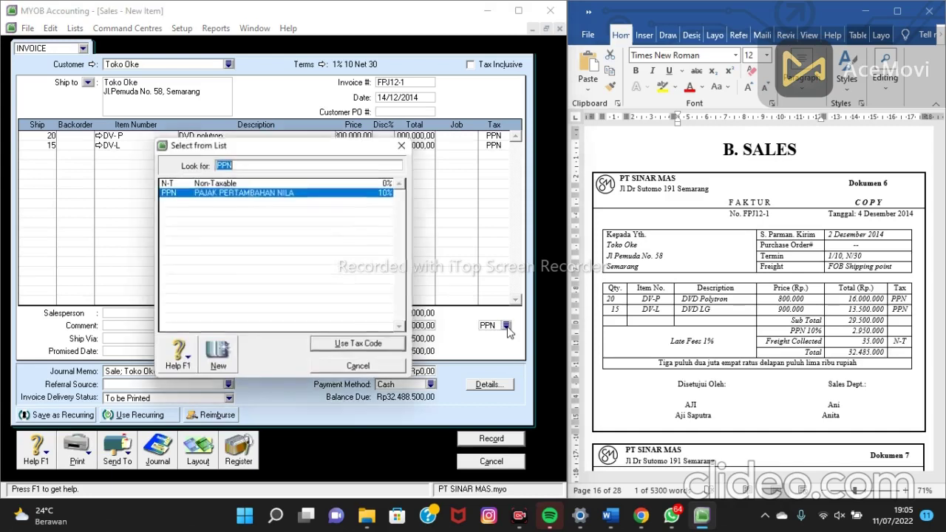
{"action": "left_click", "coordinate": [238, 186]}
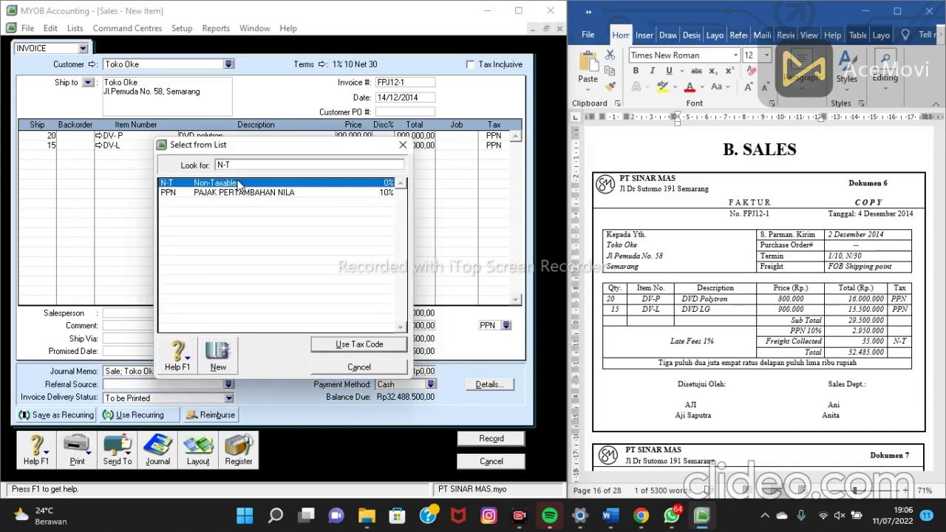
{"action": "left_click", "coordinate": [385, 343]}
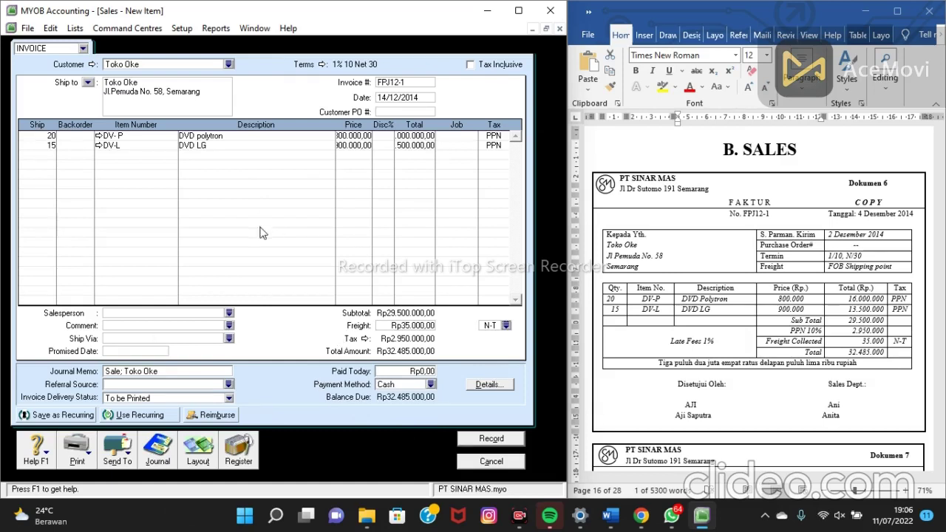
Record invoice FPJ12-1, close the Sales window and start a Receive Payments entry into Petty Cash
{"action": "left_click", "coordinate": [497, 437]}
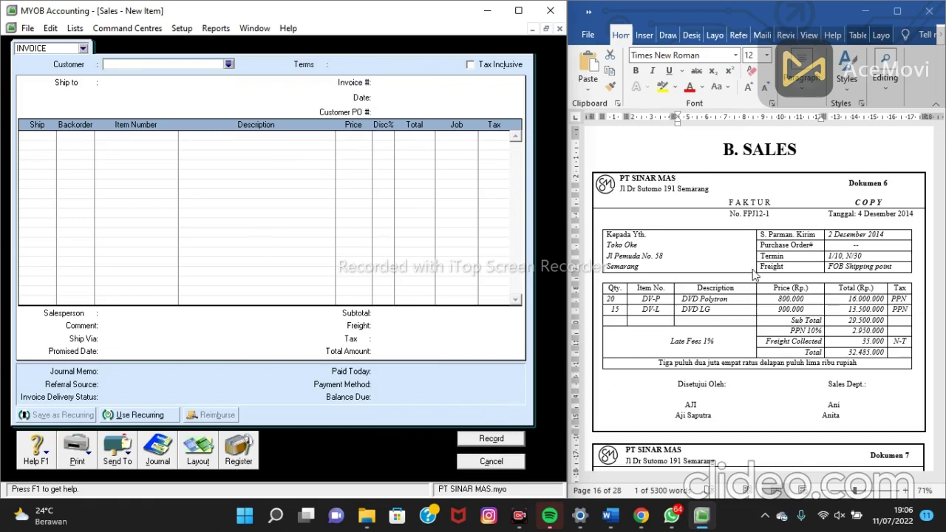
{"action": "scroll", "coordinate": [754, 275], "scroll_direction": "down", "scroll_amount": 5}
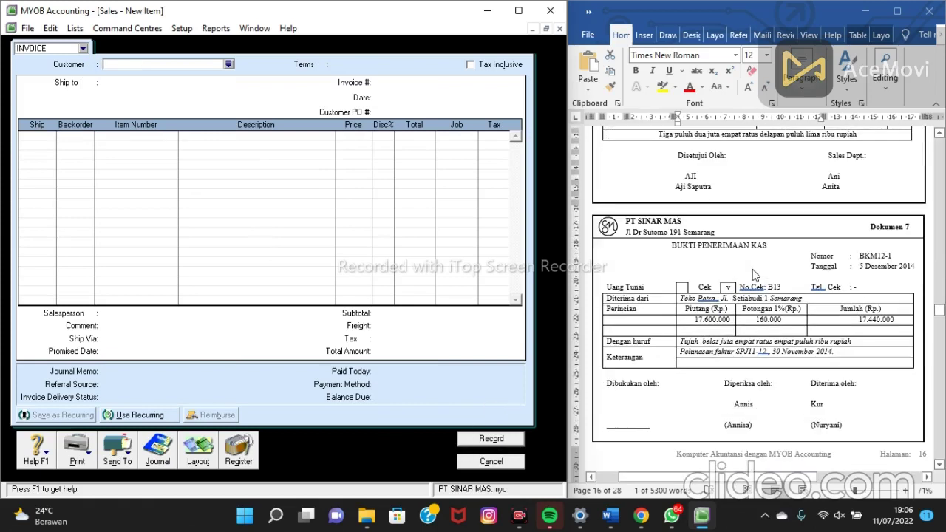
{"action": "left_click", "coordinate": [491, 462]}
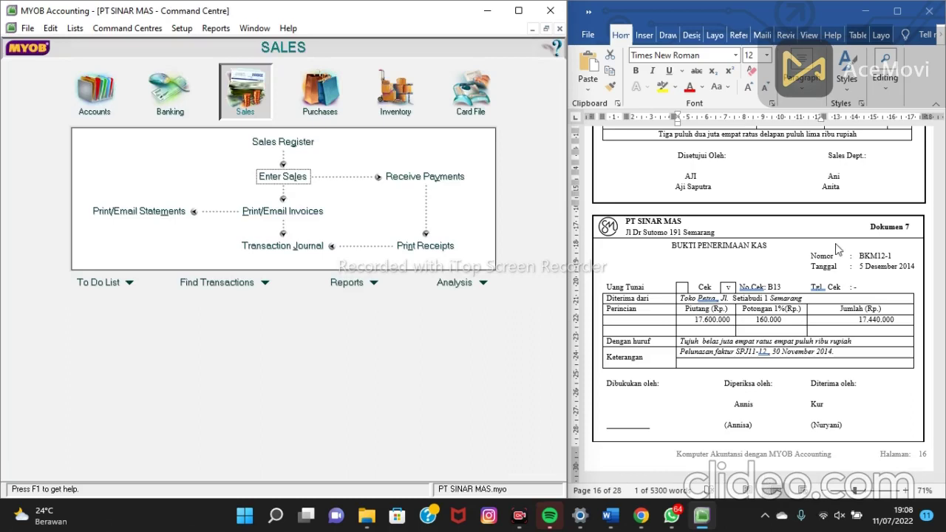
{"action": "scroll", "coordinate": [837, 251], "scroll_direction": "down", "scroll_amount": 2}
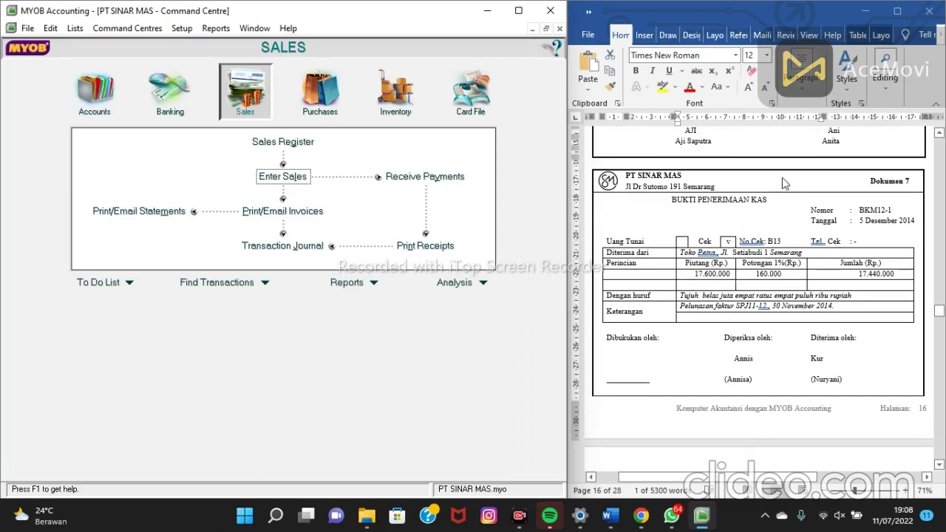
{"action": "left_click", "coordinate": [398, 177]}
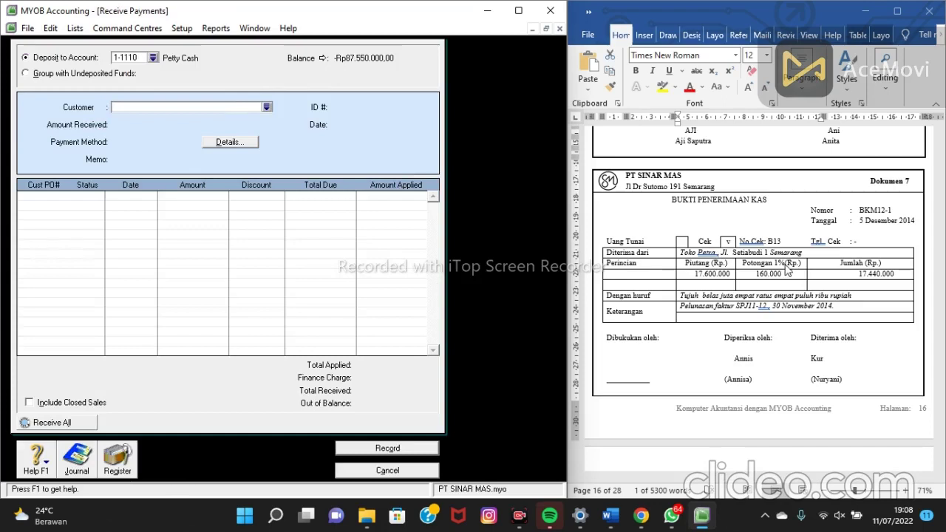
Choose toko petra as the paying customer, dismissing the no-recorded-sales alert
{"action": "left_click", "coordinate": [268, 108]}
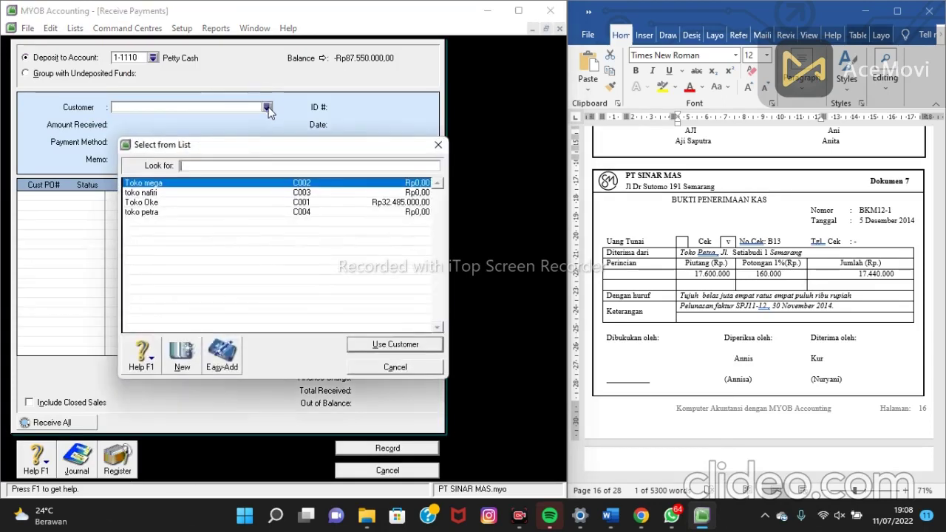
{"action": "left_click", "coordinate": [214, 217]}
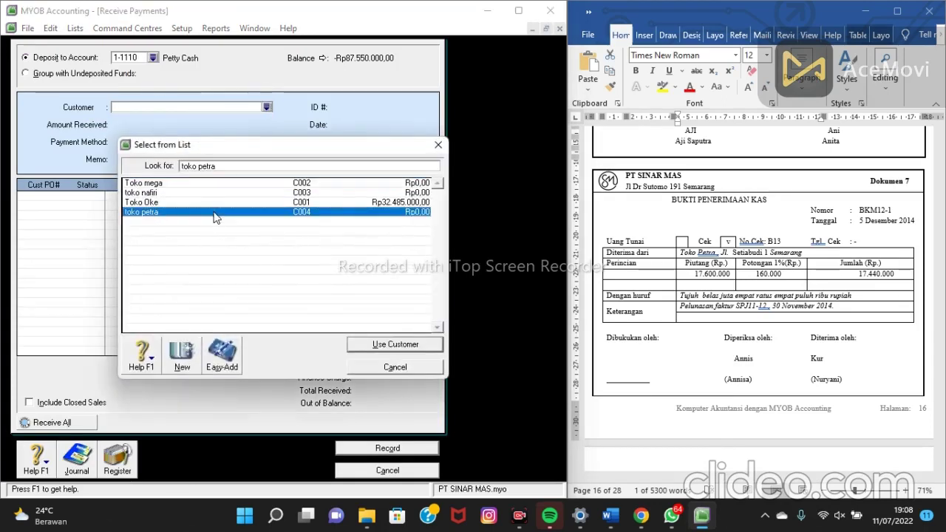
{"action": "left_click", "coordinate": [402, 345]}
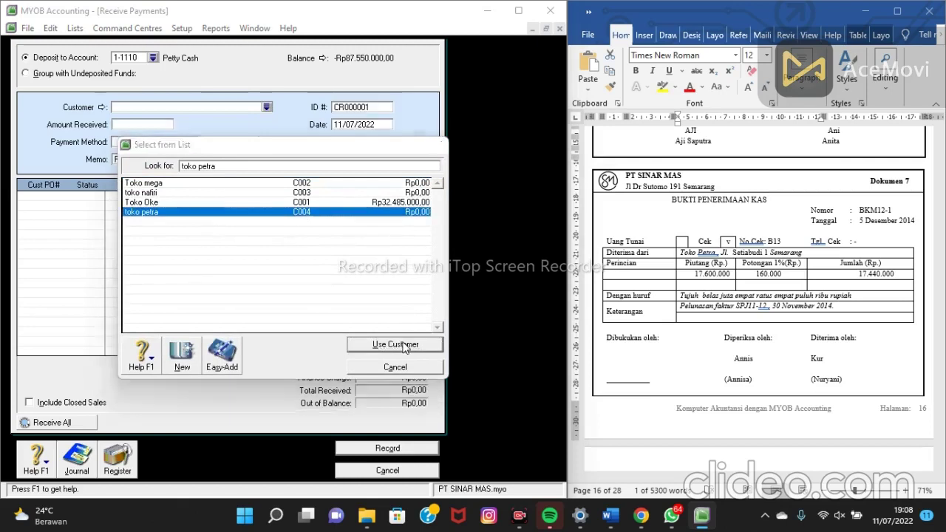
{"action": "left_click", "coordinate": [299, 309]}
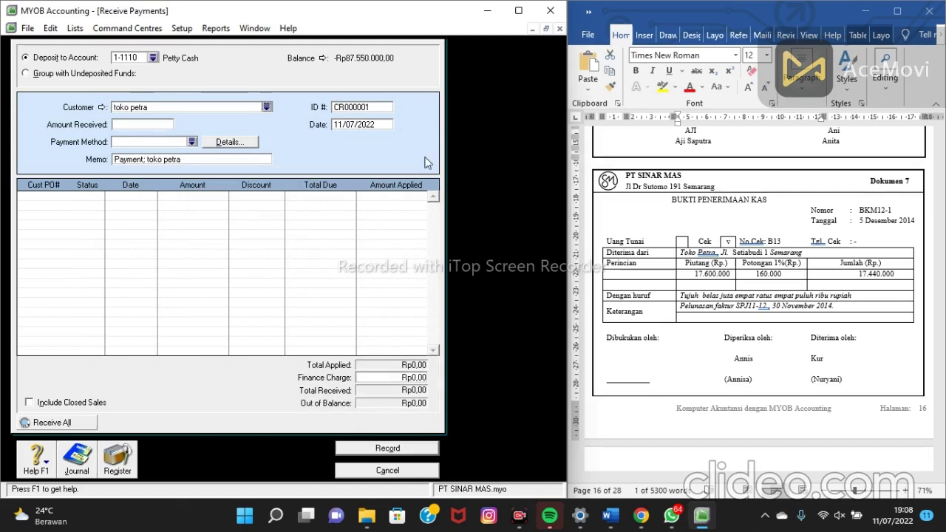
Copy receipt number BKM12-1 from the Word document into the ID # field
{"action": "left_click", "coordinate": [895, 211]}
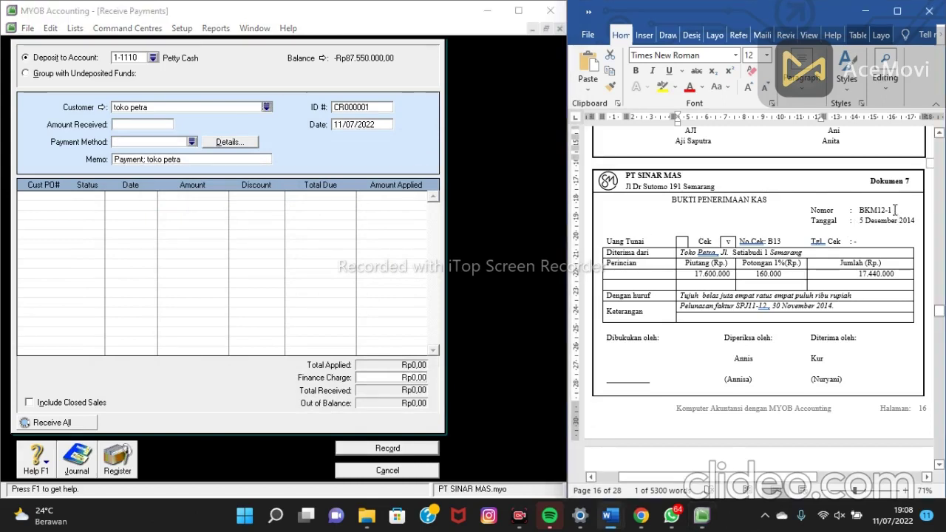
{"action": "left_click", "coordinate": [855, 210]}
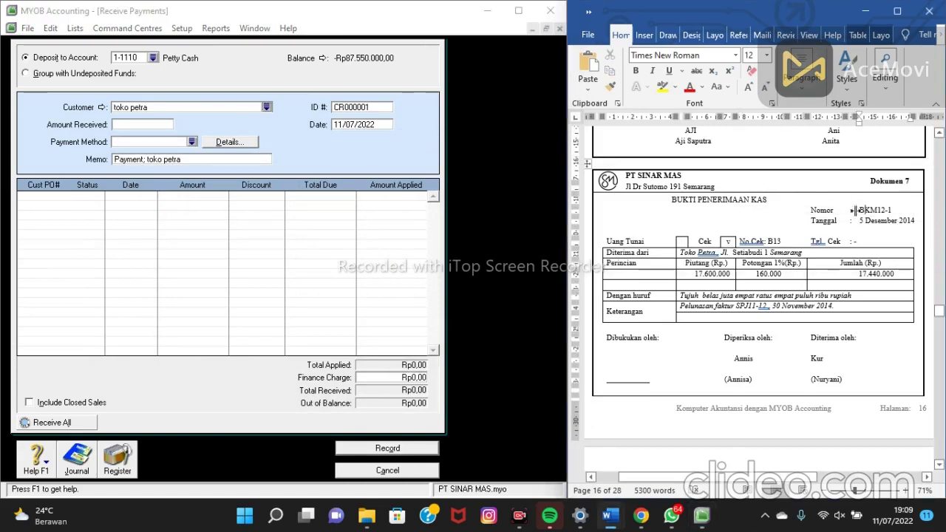
{"action": "double_click", "coordinate": [859, 211]}
{"action": "key", "text": "ctrl+c"}
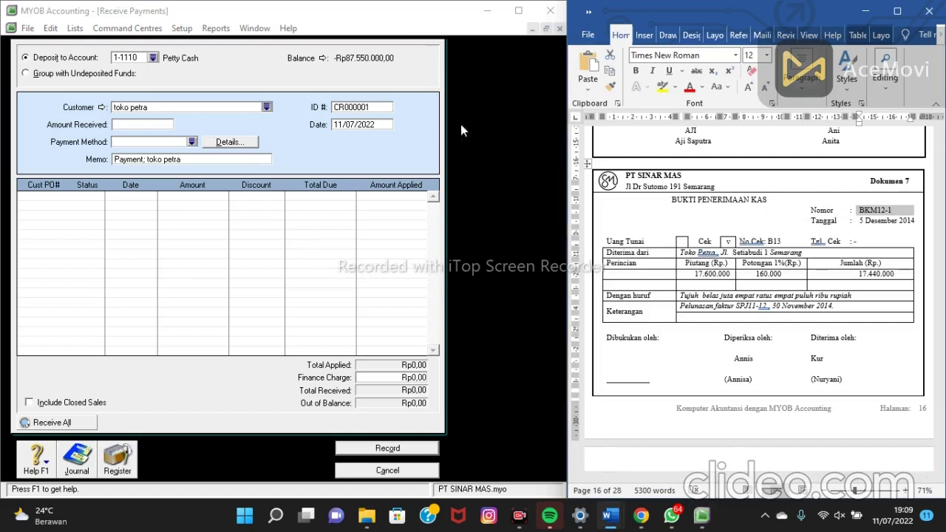
{"action": "left_click", "coordinate": [379, 107]}
{"action": "left_click", "coordinate": [364, 109]}
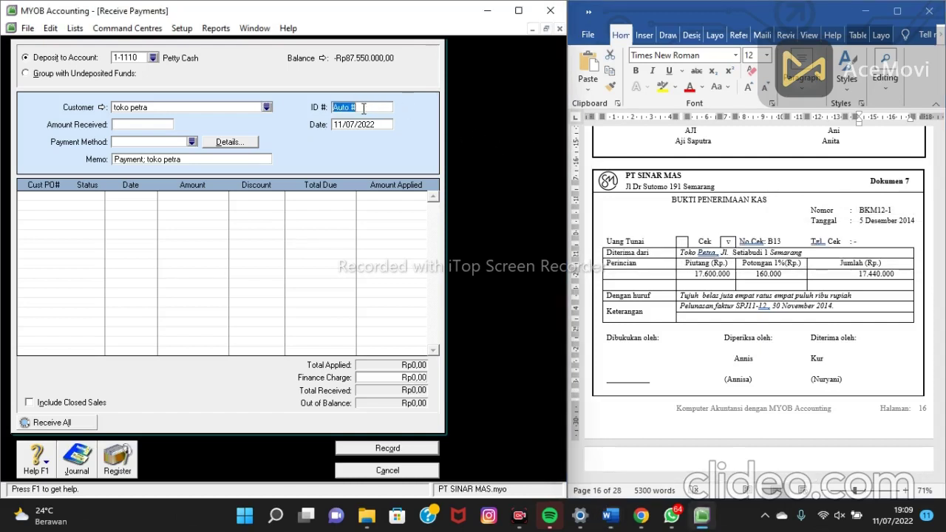
{"action": "key", "text": "ctrl+v"}
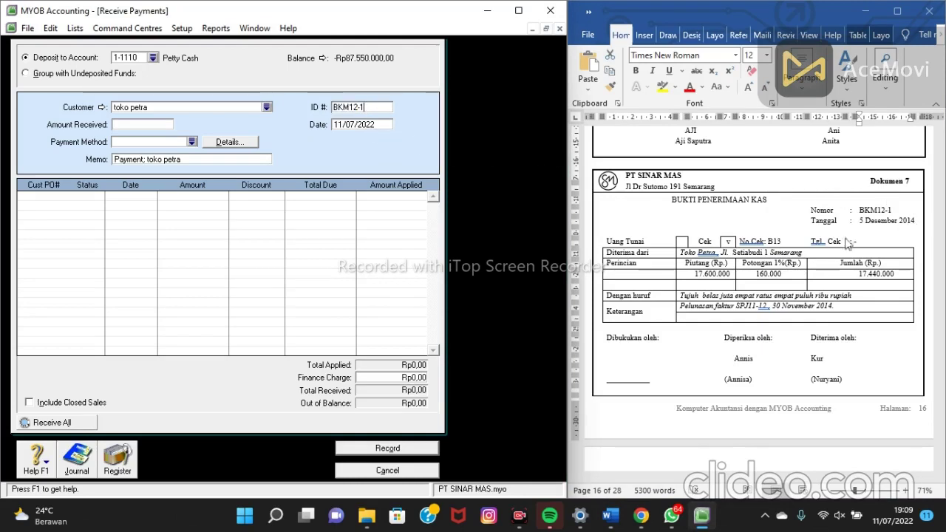
Set the receipt date to 05/12/2014 and accept the payment method warning
{"action": "left_click", "coordinate": [381, 124]}
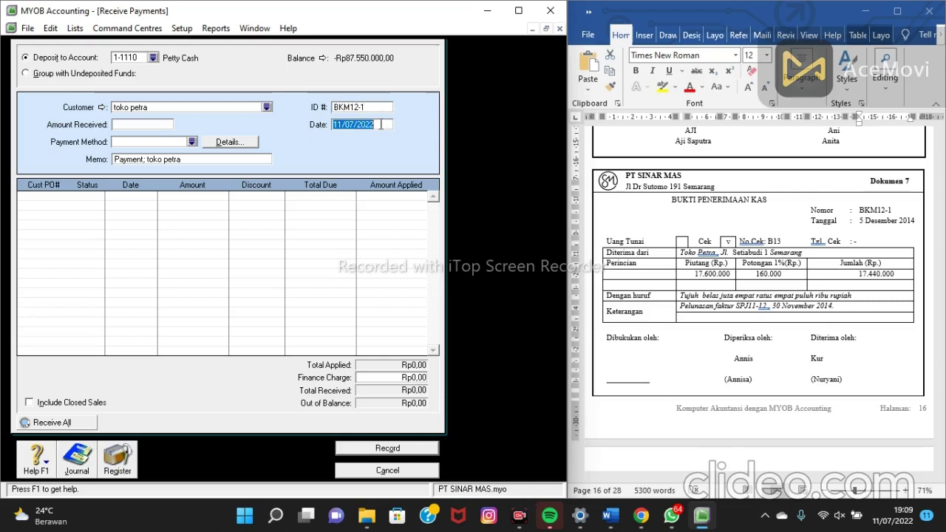
{"action": "type", "text": "5/12"}
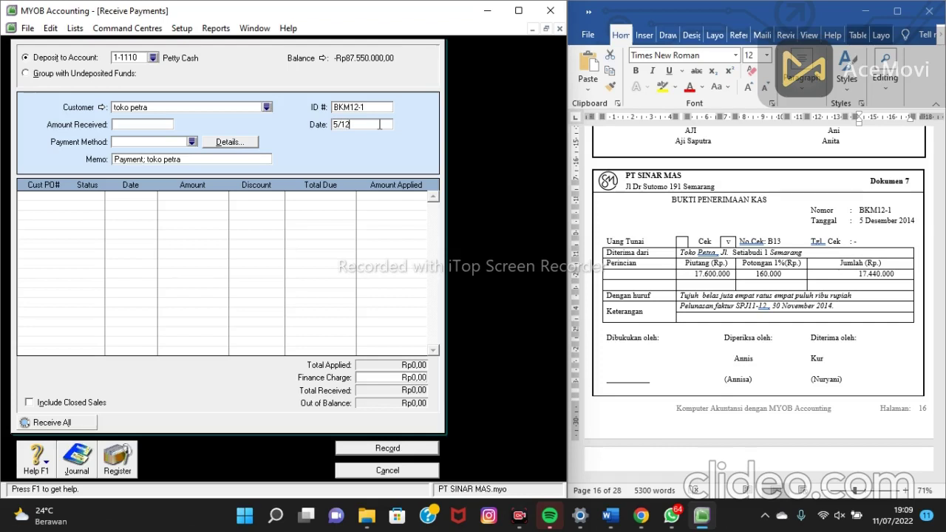
{"action": "type", "text": "/2014"}
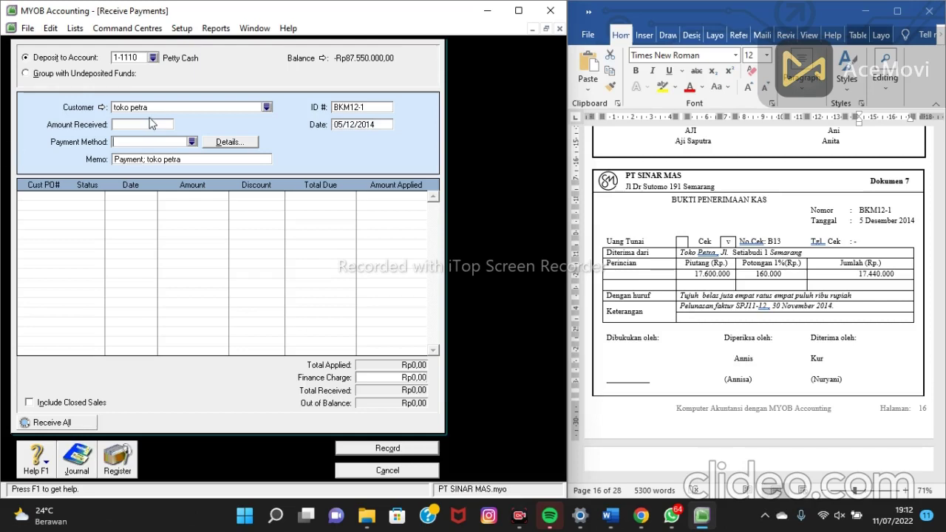
{"action": "key", "text": "Tab"}
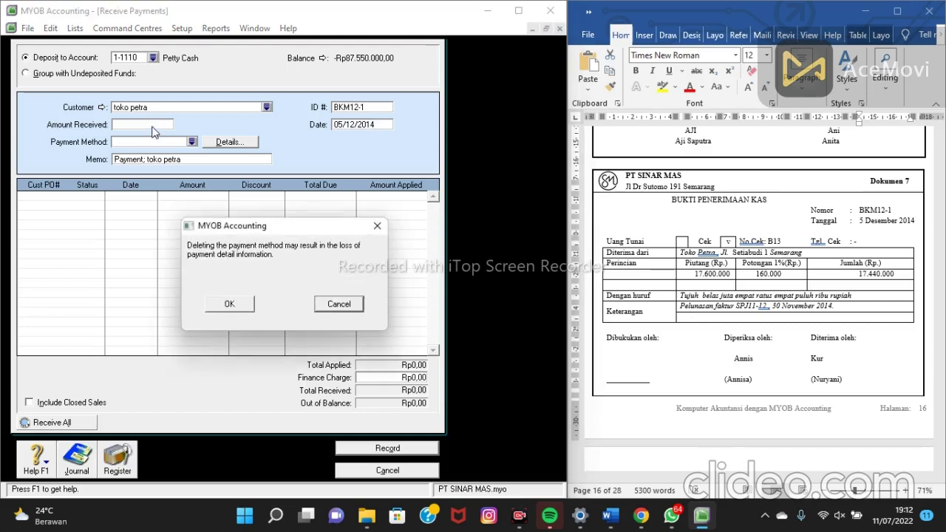
{"action": "left_click", "coordinate": [225, 304]}
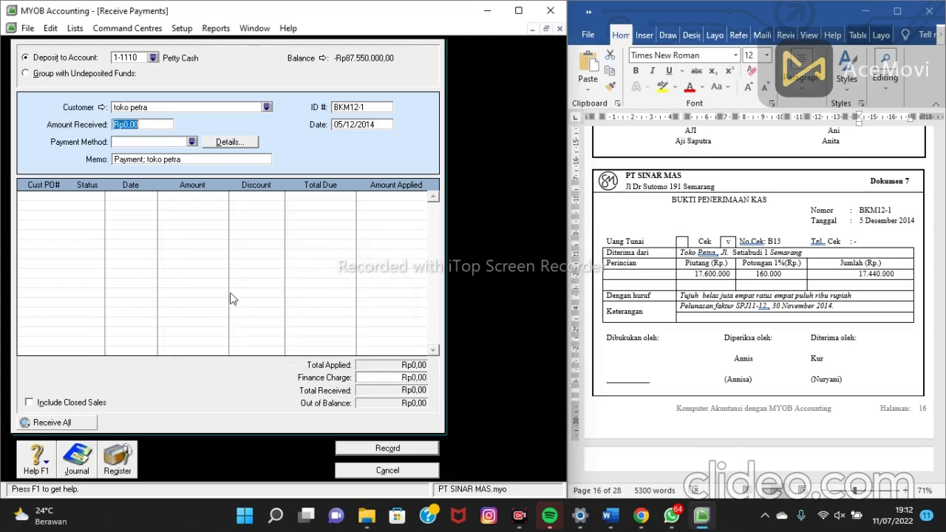
Enter the receipt total of 17.440.000 from the Word document as the amount received
{"action": "left_click", "coordinate": [860, 274]}
{"action": "left_click_drag", "start_coordinate": [859, 274], "coordinate": [897, 283]}
{"action": "key", "text": "ctrl+c"}
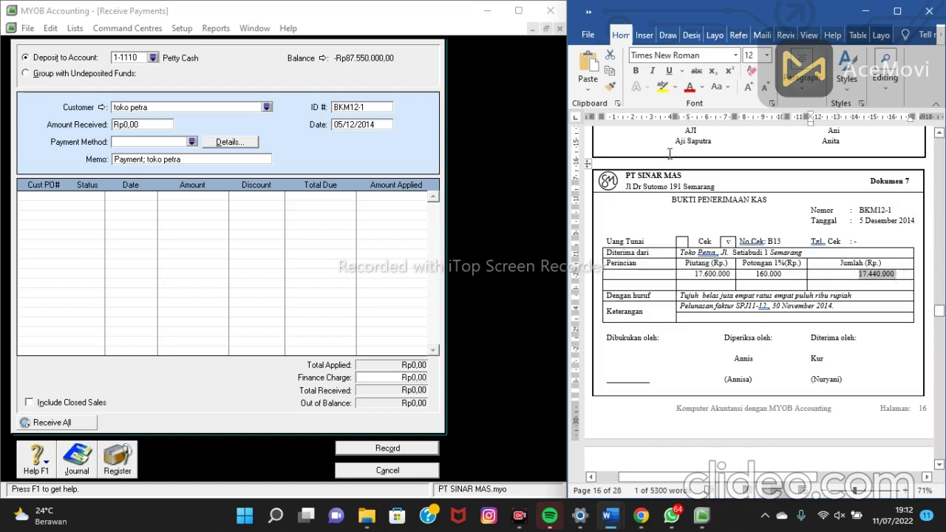
{"action": "left_click", "coordinate": [122, 138]}
{"action": "key", "text": "ctrl+v"}
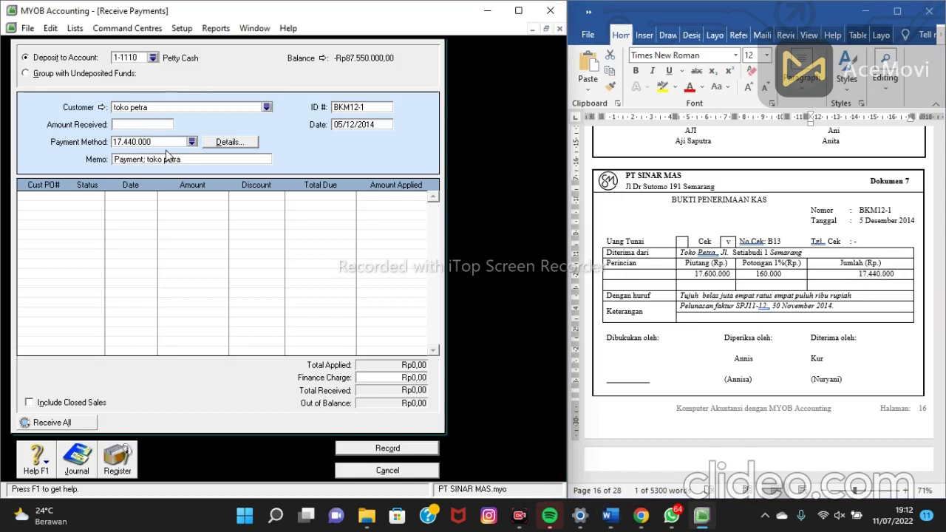
{"action": "left_click_drag", "start_coordinate": [153, 141], "coordinate": [105, 137]}
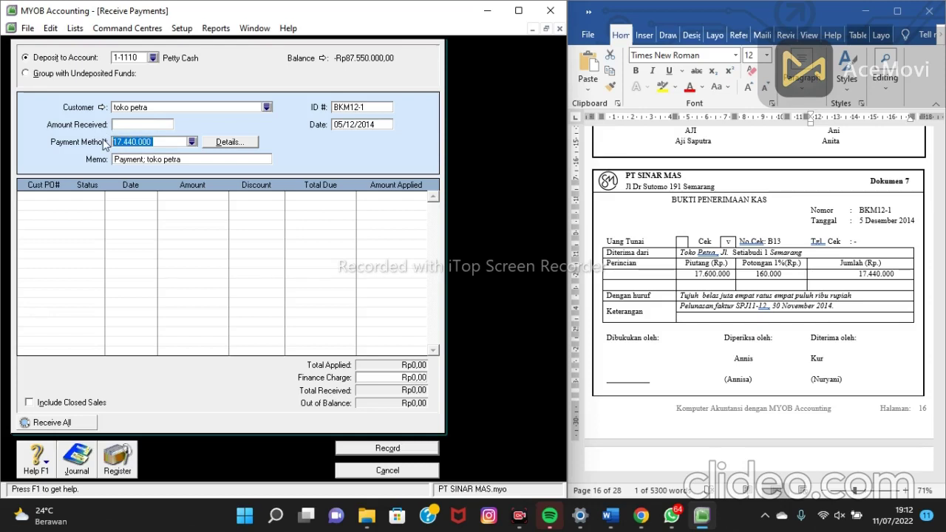
{"action": "key", "text": "ctrl+x"}
{"action": "left_click", "coordinate": [124, 124]}
{"action": "key", "text": "ctrl+v"}
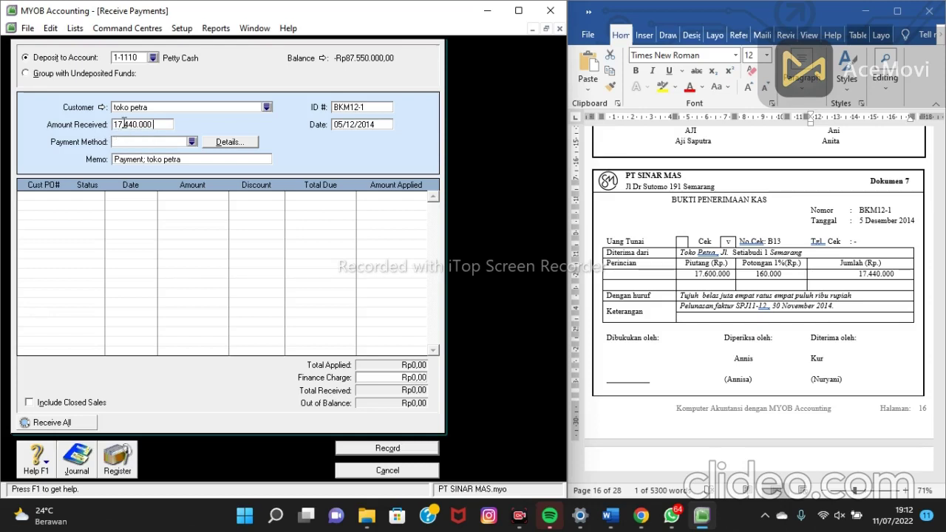
Set the payment method to Cheque and record the receipt
{"action": "left_click", "coordinate": [192, 142]}
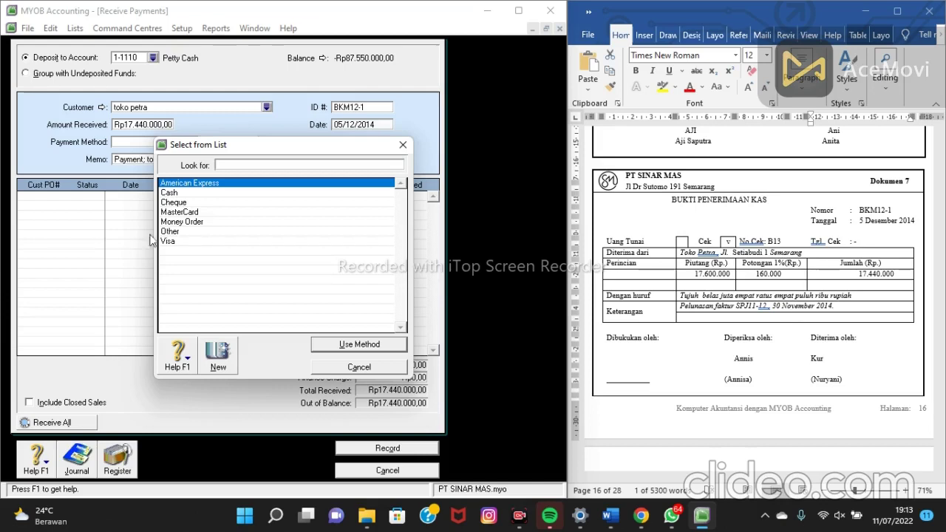
{"action": "left_click", "coordinate": [182, 203]}
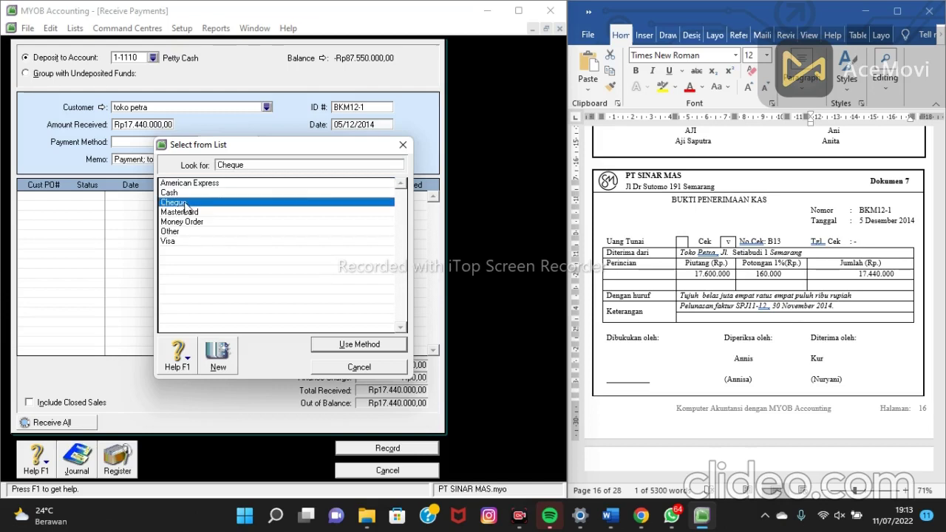
{"action": "left_click", "coordinate": [344, 345]}
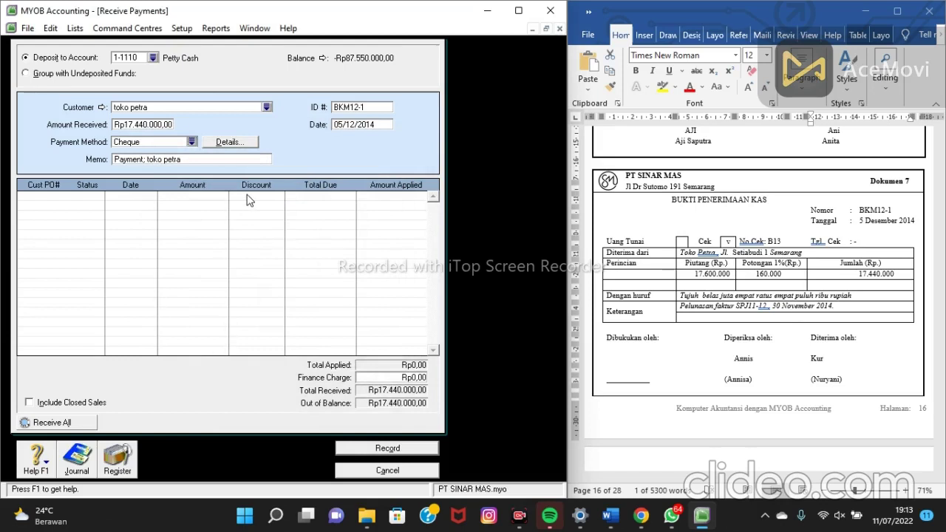
{"action": "key", "text": "Tab"}
{"action": "key", "text": "Tab"}
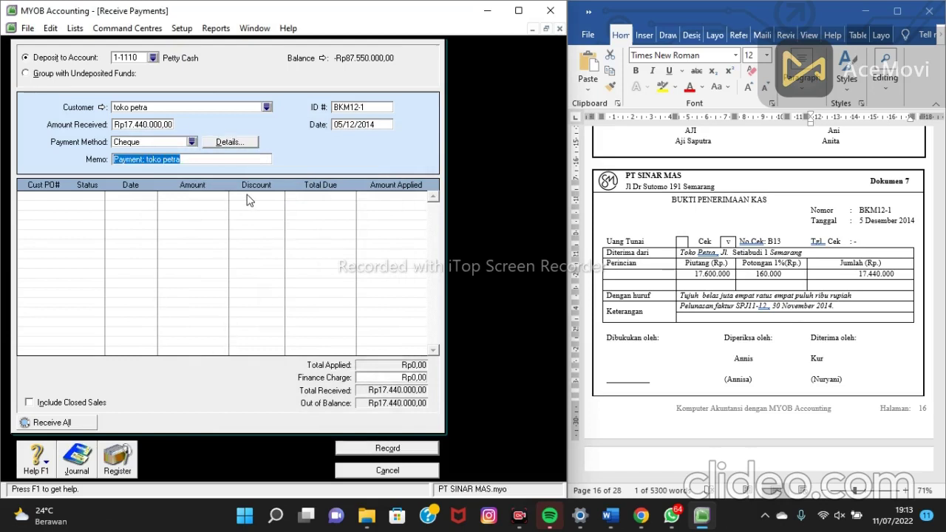
{"action": "key", "text": "Tab"}
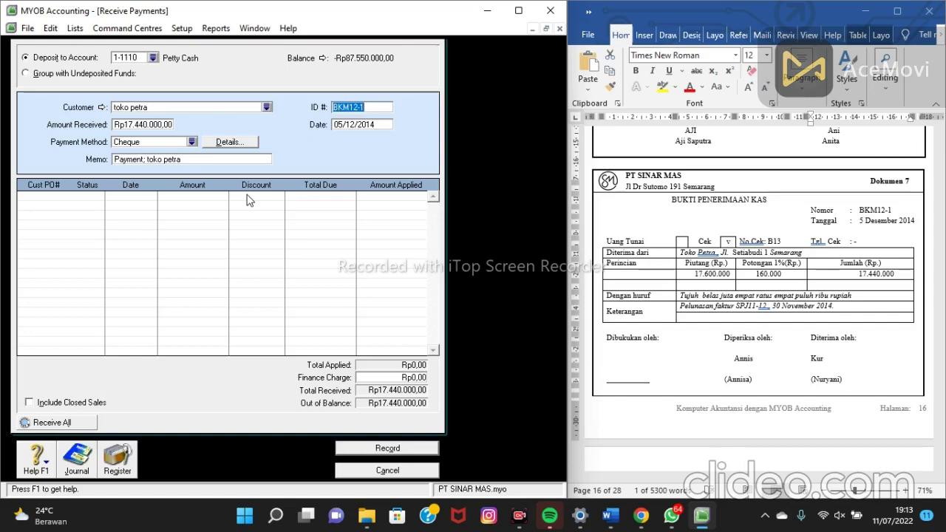
{"action": "key", "text": "Tab"}
{"action": "key", "text": "Tab"}
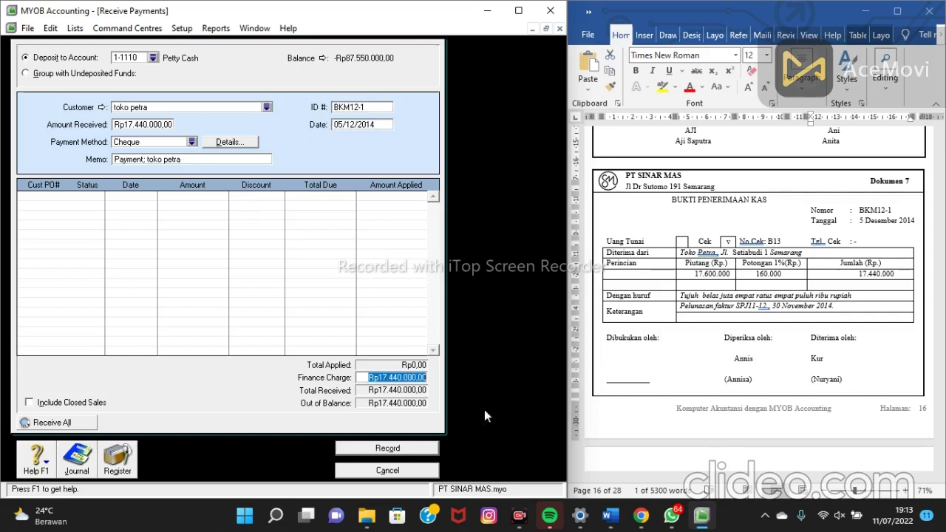
{"action": "key", "text": "Tab"}
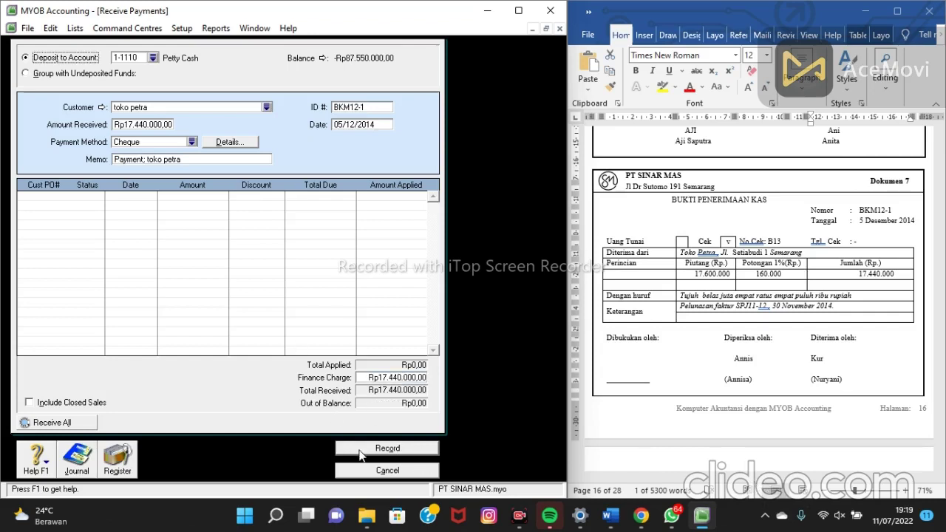
{"action": "left_click", "coordinate": [388, 448]}
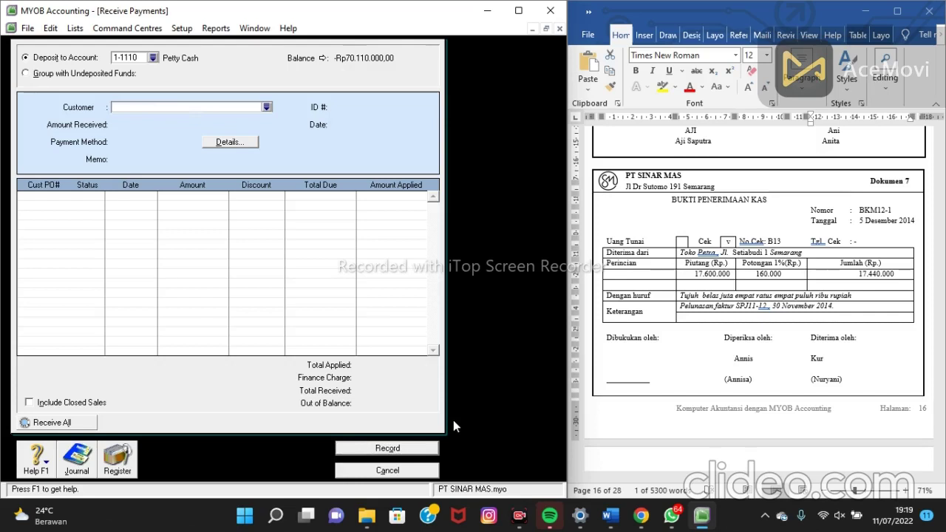
Scroll the Word source down to Dokumen 8 and cancel the blank Receive Payments form
{"action": "scroll", "coordinate": [835, 294], "scroll_direction": "down", "scroll_amount": 7}
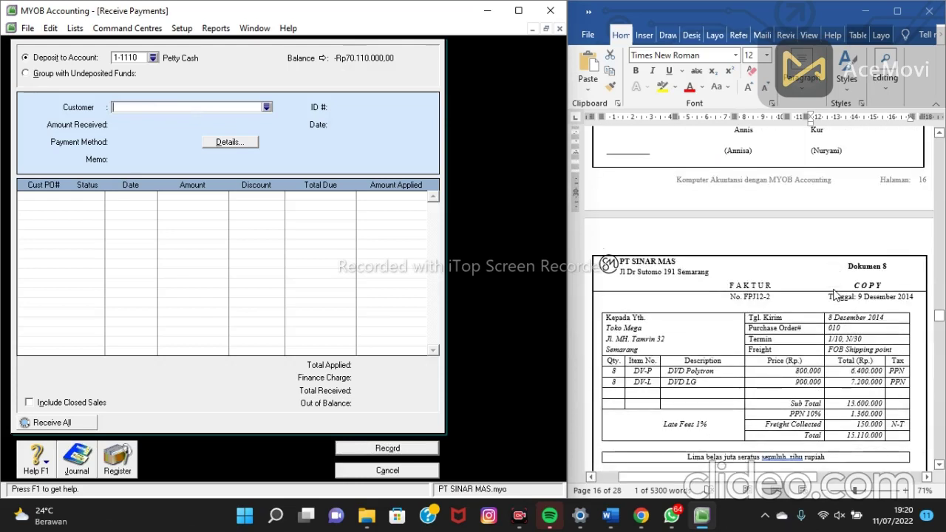
{"action": "scroll", "coordinate": [835, 294], "scroll_direction": "down", "scroll_amount": 2}
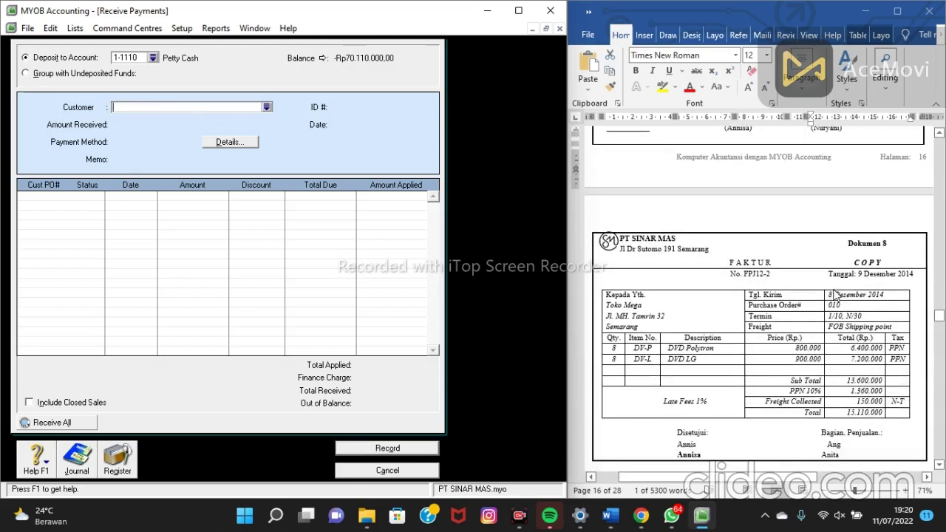
{"action": "scroll", "coordinate": [835, 294], "scroll_direction": "down", "scroll_amount": 1}
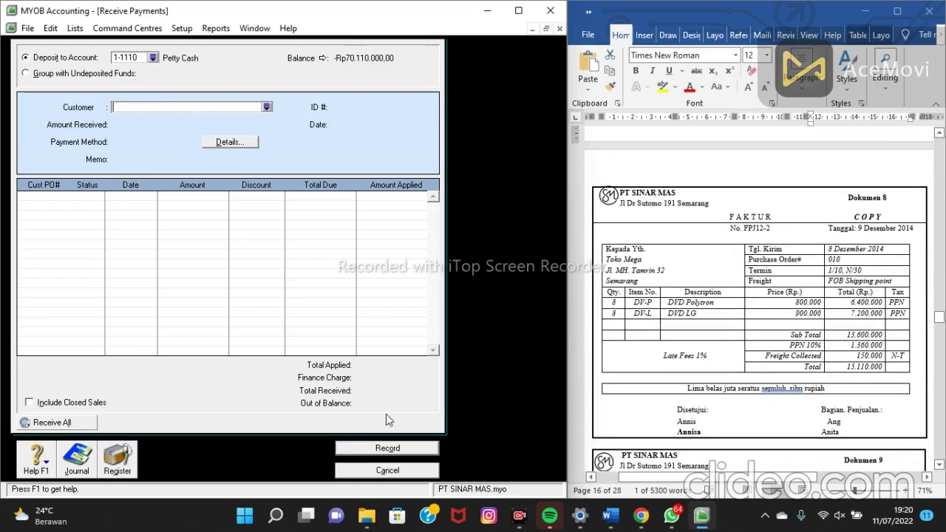
{"action": "left_click", "coordinate": [386, 471]}
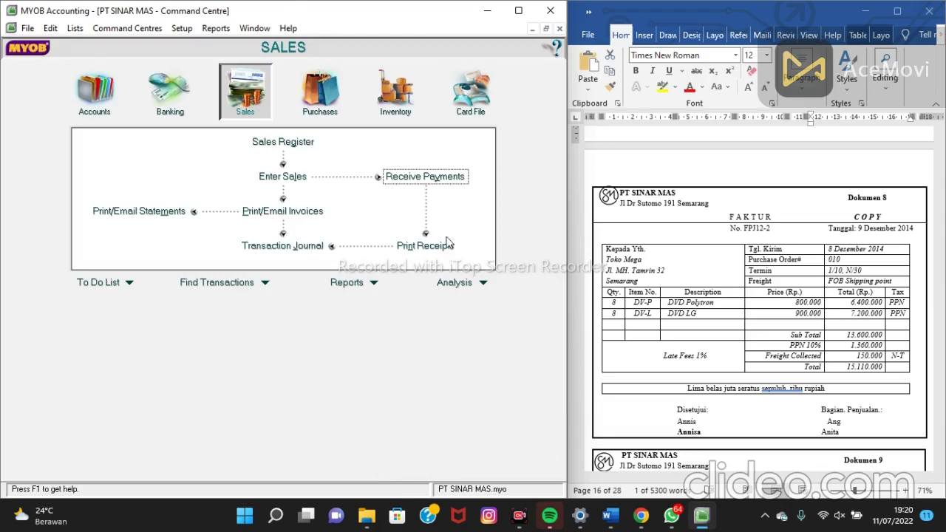
Start a new sales invoice with Toko mega as the customer
{"action": "left_click", "coordinate": [274, 184]}
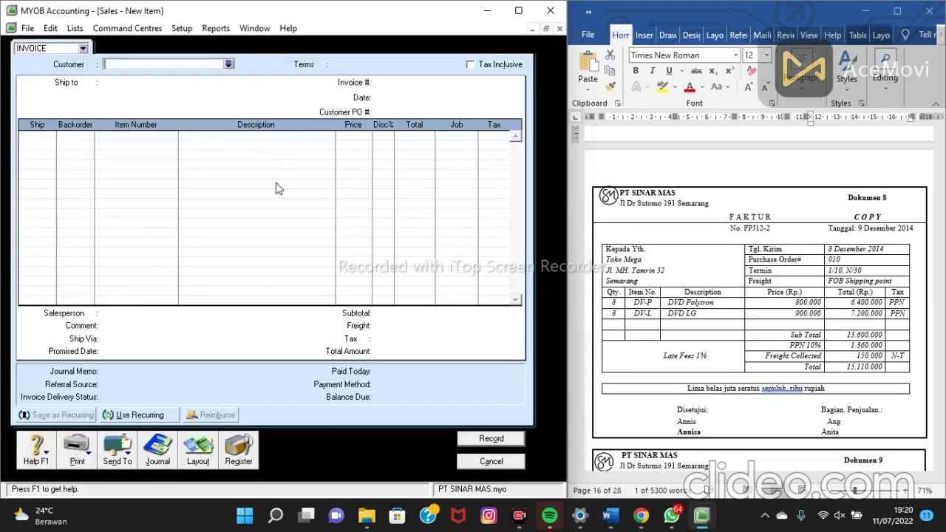
{"action": "left_click", "coordinate": [228, 64]}
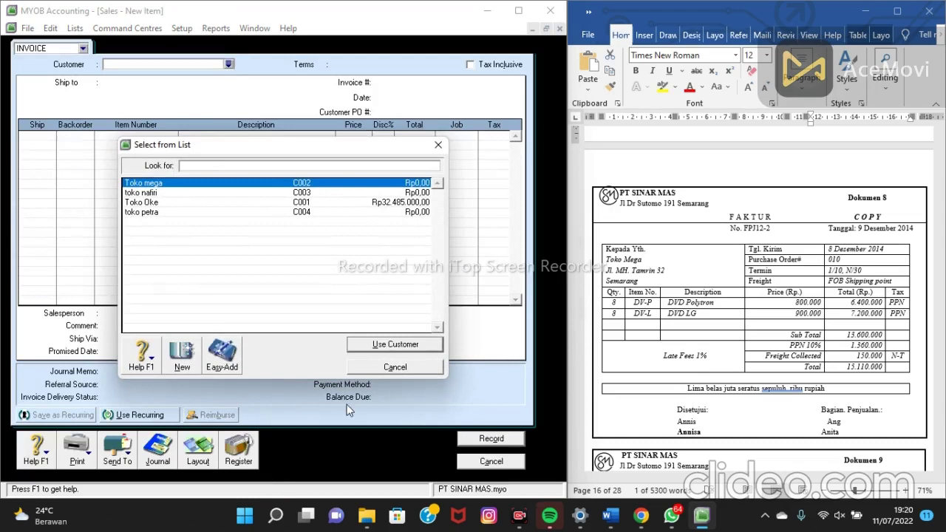
{"action": "left_click", "coordinate": [395, 344]}
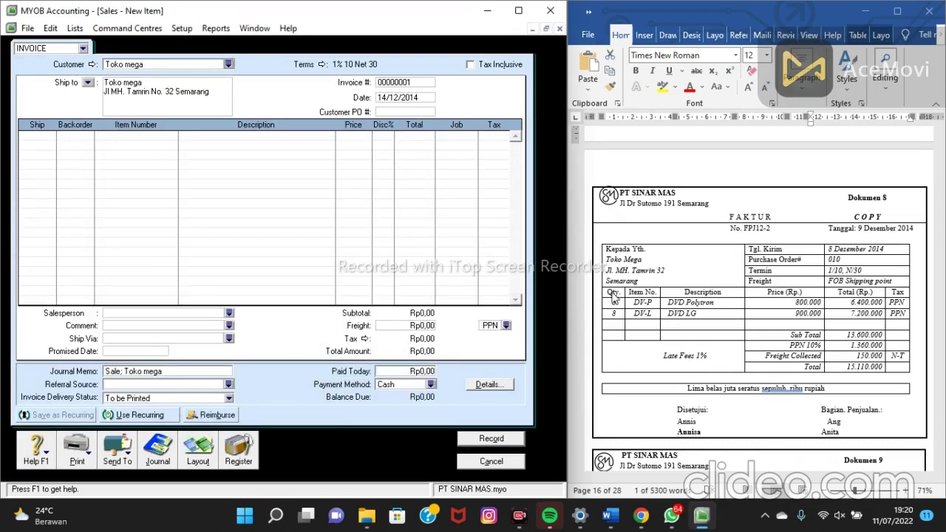
Copy invoice number FPJ12-2 from the Word document and clear the automatic invoice number
{"action": "left_click", "coordinate": [775, 232]}
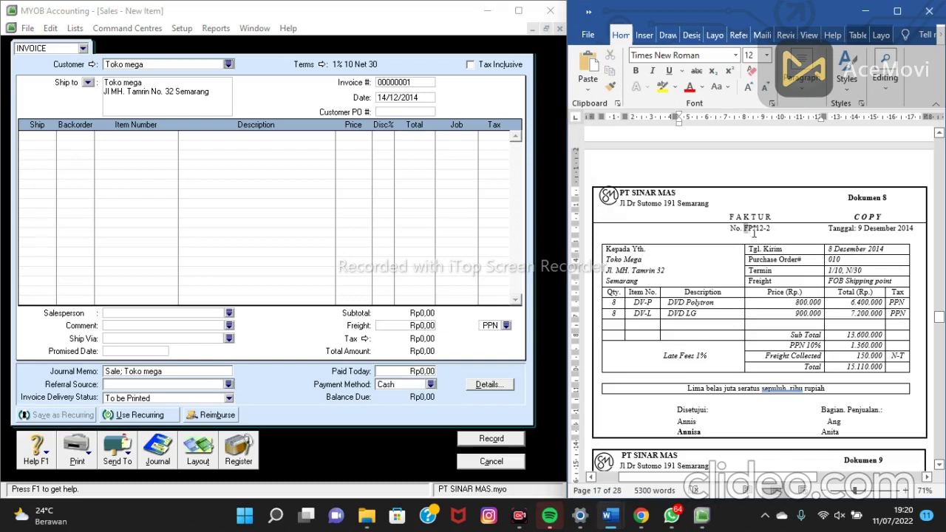
{"action": "triple_click", "coordinate": [748, 231]}
{"action": "left_click", "coordinate": [747, 229]}
{"action": "left_click_drag", "start_coordinate": [743, 230], "coordinate": [771, 237]}
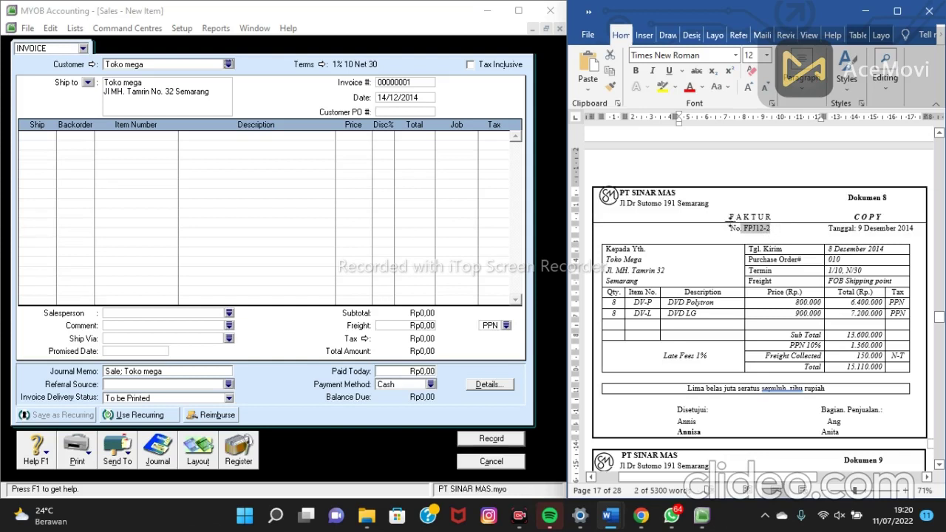
{"action": "left_click", "coordinate": [411, 82]}
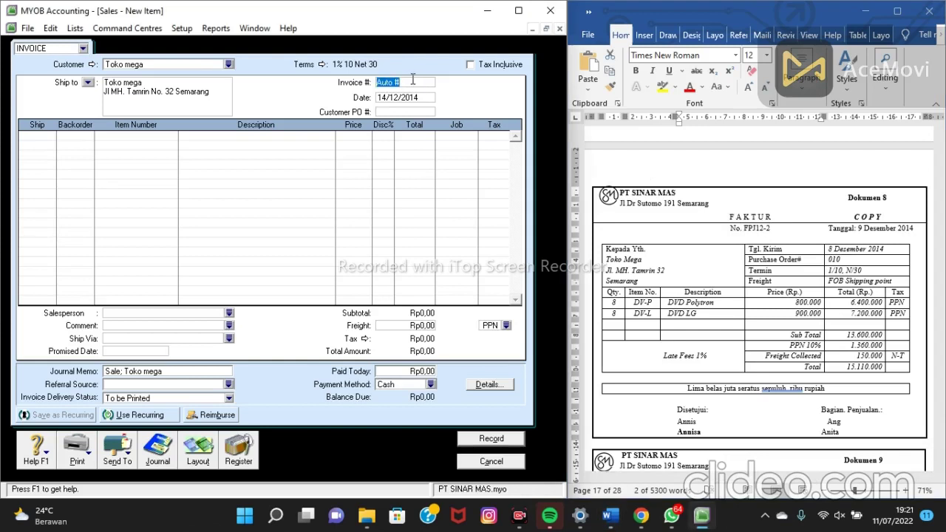
{"action": "left_click", "coordinate": [412, 82]}
{"action": "double_click", "coordinate": [752, 230]}
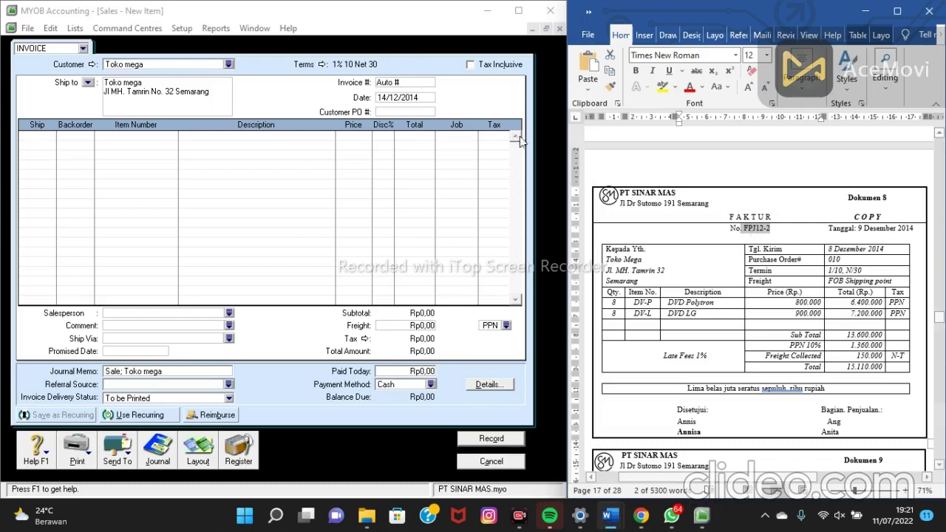
{"action": "left_click", "coordinate": [408, 81]}
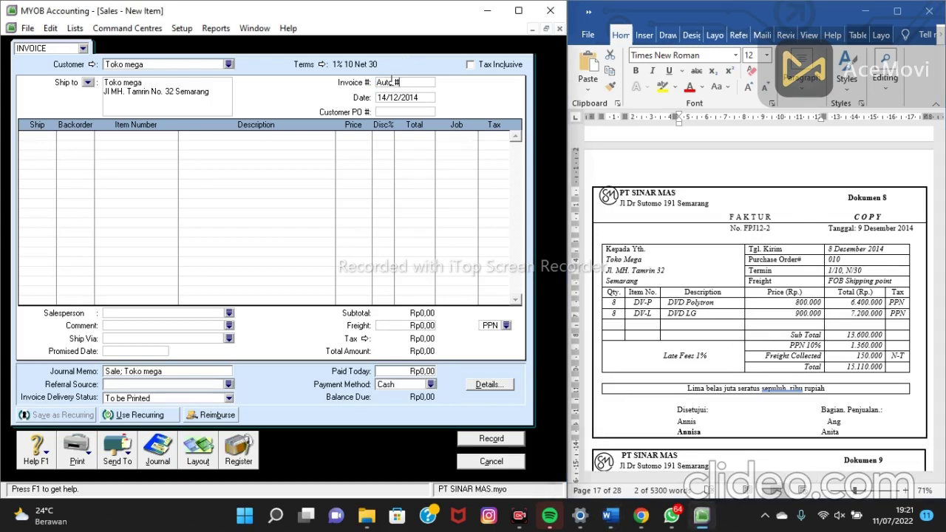
{"action": "left_click", "coordinate": [391, 84]}
{"action": "right_click", "coordinate": [391, 84]}
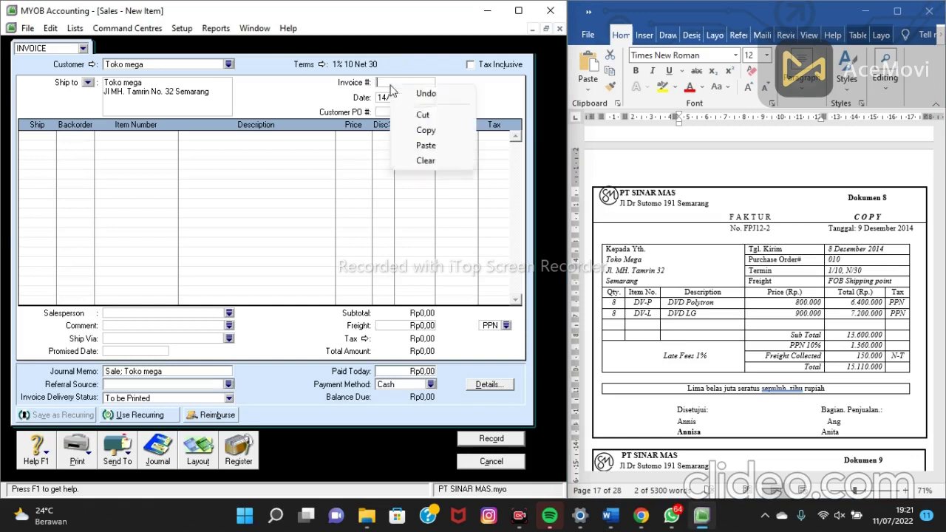
{"action": "left_click", "coordinate": [433, 145]}
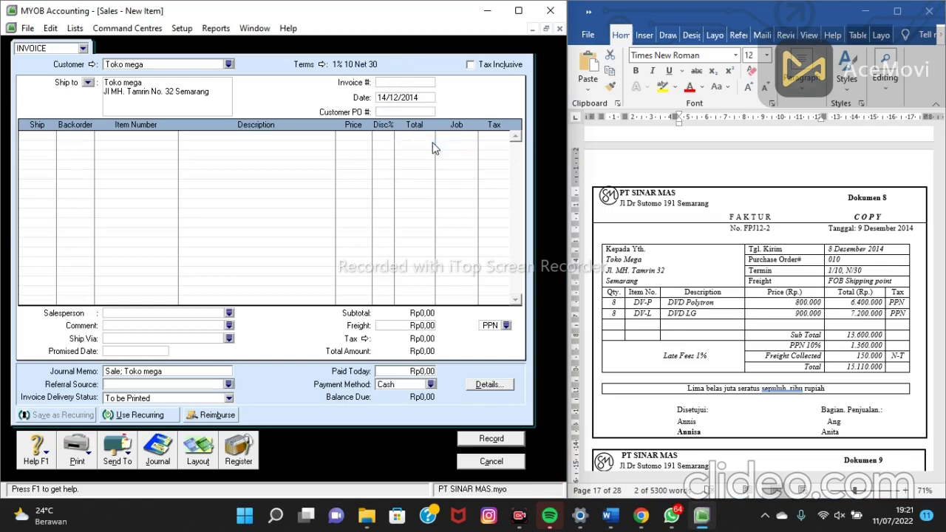
Enter invoice number FPJ12-2 and change the invoice date to 09/12/2014
{"action": "type", "text": "FPJ12-2"}
{"action": "left_click", "coordinate": [384, 99]}
{"action": "left_click", "coordinate": [389, 99]}
{"action": "key", "text": "BackSpace"}
{"action": "key", "text": "BackSpace"}
{"action": "type", "text": "9"}
Add the first line: 8 DV-P DVD polytron at a price of 800.000
{"action": "left_click", "coordinate": [42, 136]}
{"action": "type", "text": "8"}
{"action": "key", "text": "Return"}
{"action": "type", "text": "8"}
{"action": "key", "text": "Return"}
{"action": "left_click", "coordinate": [126, 136]}
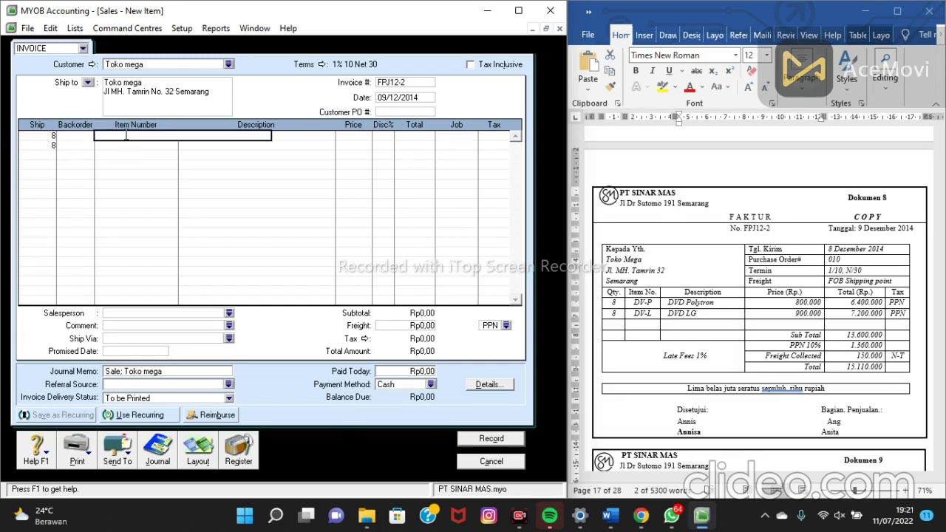
{"action": "type", "text": "DV-P"}
{"action": "key", "text": "Return"}
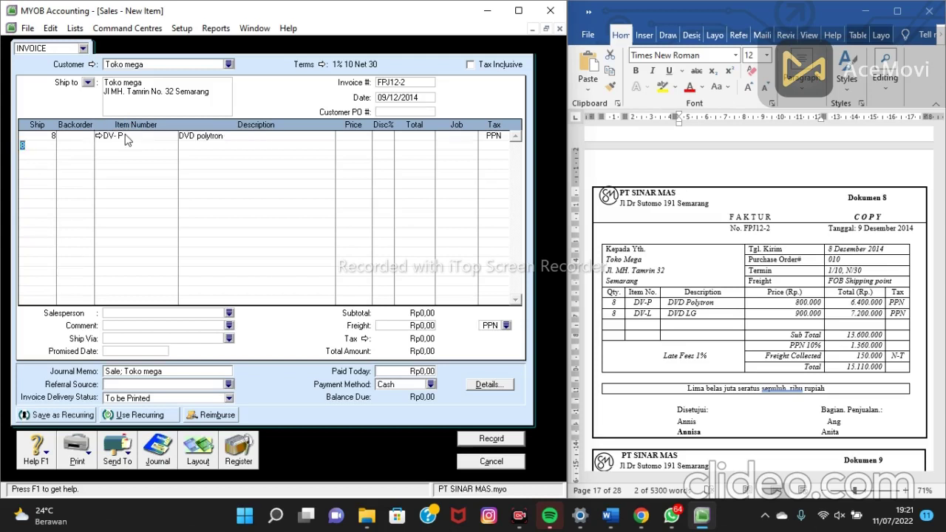
{"action": "left_click", "coordinate": [342, 137]}
{"action": "type", "text": "800.000"}
{"action": "key", "text": "Return"}
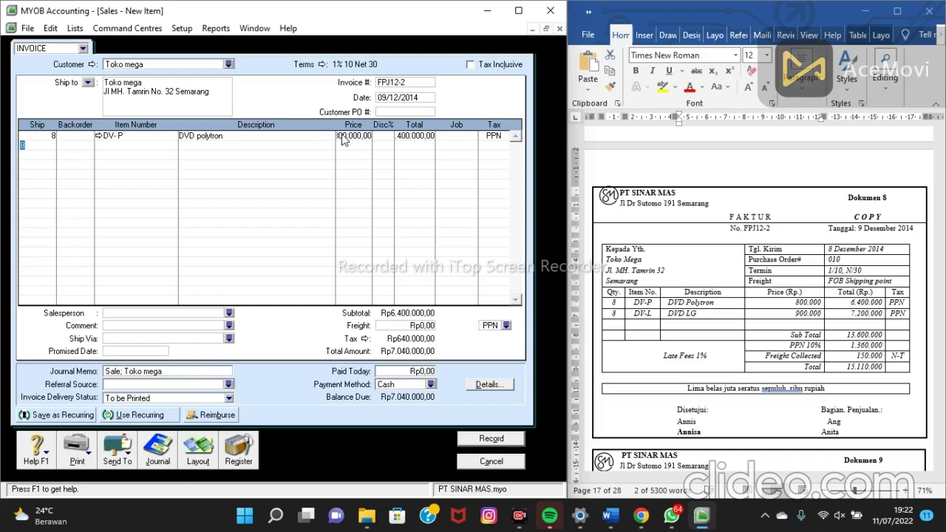
{"action": "left_click", "coordinate": [405, 137]}
Add a second line of item DV-L DVD LG priced at 800.000
{"action": "left_click", "coordinate": [113, 145]}
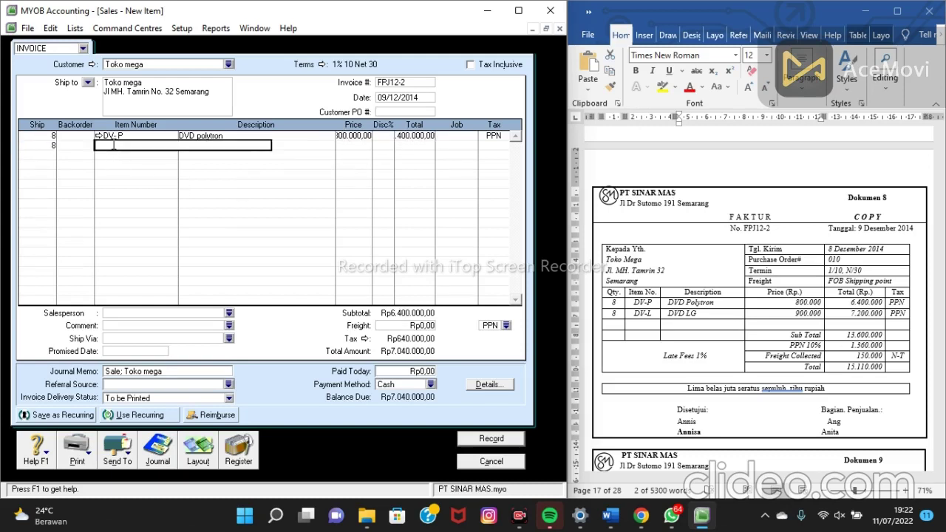
{"action": "type", "text": "DV"}
{"action": "type", "text": "- P"}
{"action": "key", "text": "Tab"}
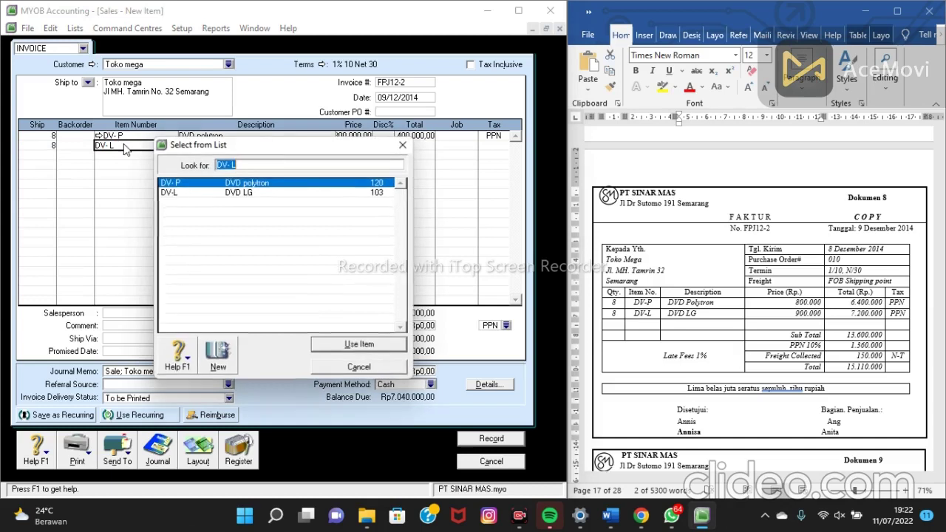
{"action": "left_click", "coordinate": [233, 193]}
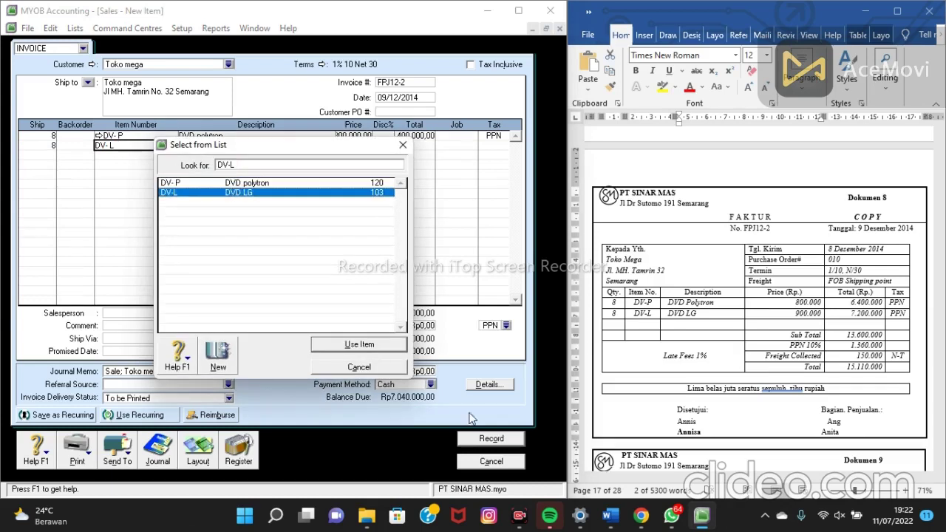
{"action": "left_click", "coordinate": [364, 345]}
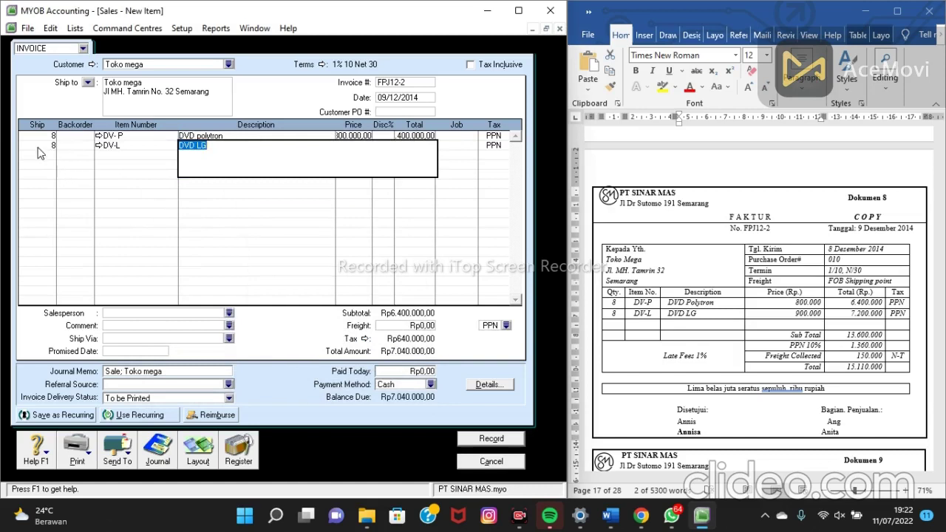
{"action": "left_click", "coordinate": [38, 147]}
{"action": "left_click", "coordinate": [341, 148]}
{"action": "type", "text": "80"}
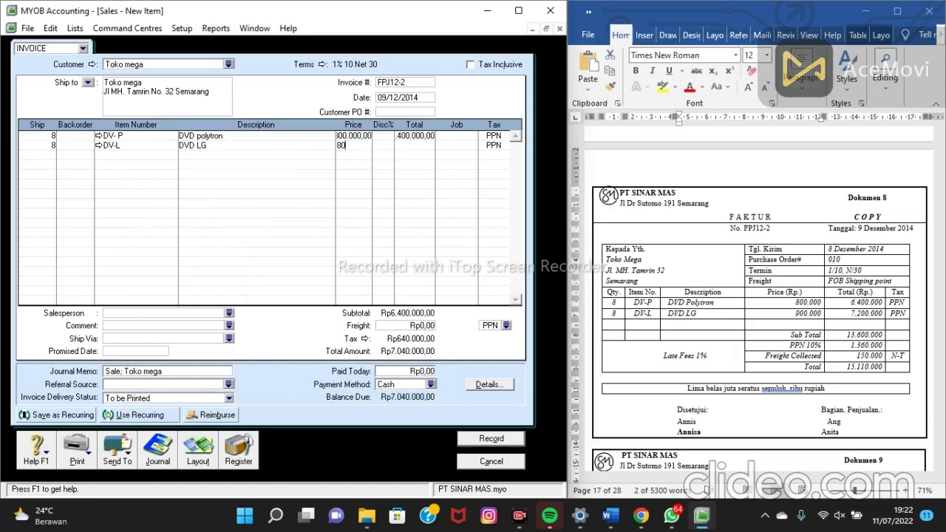
{"action": "type", "text": "0,0"}
{"action": "type", "text": "000"}
{"action": "key", "text": "Return"}
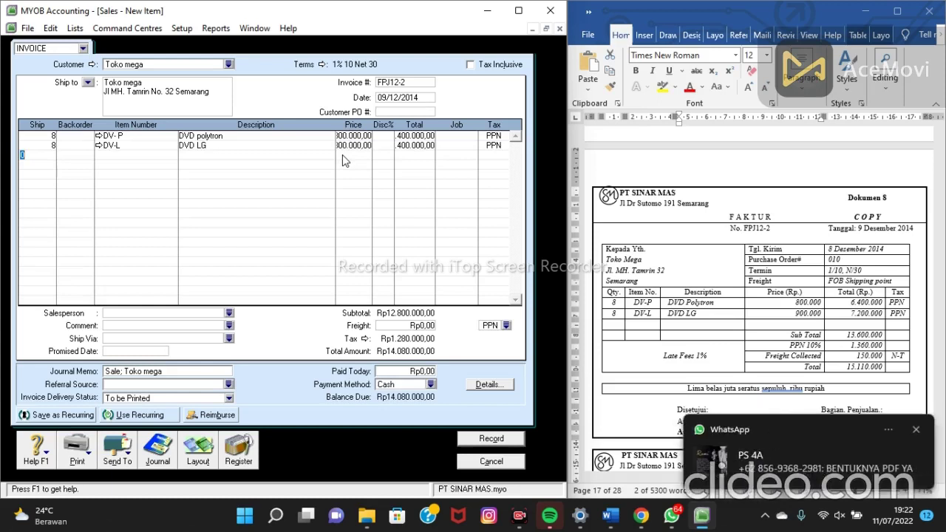
Dismiss the WhatsApp notification and close its window
{"action": "left_click", "coordinate": [915, 430]}
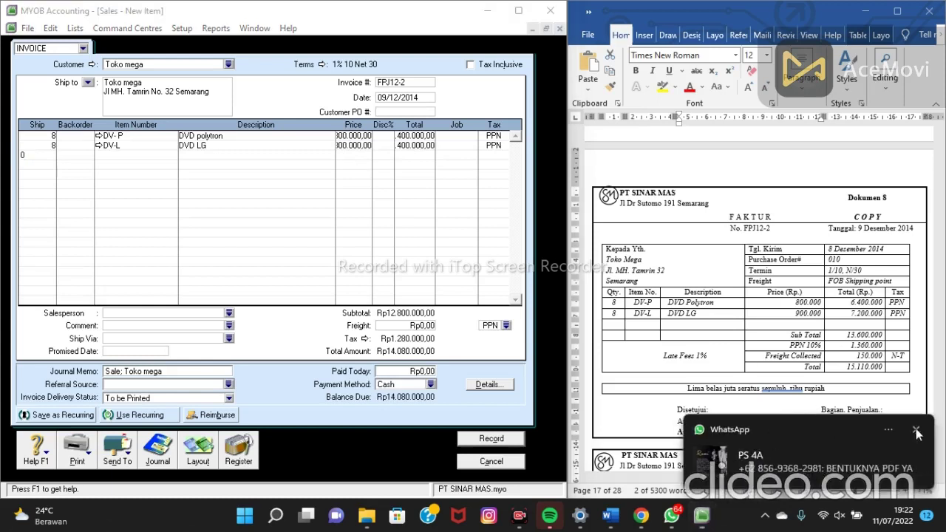
{"action": "mouse_move", "coordinate": [671, 516]}
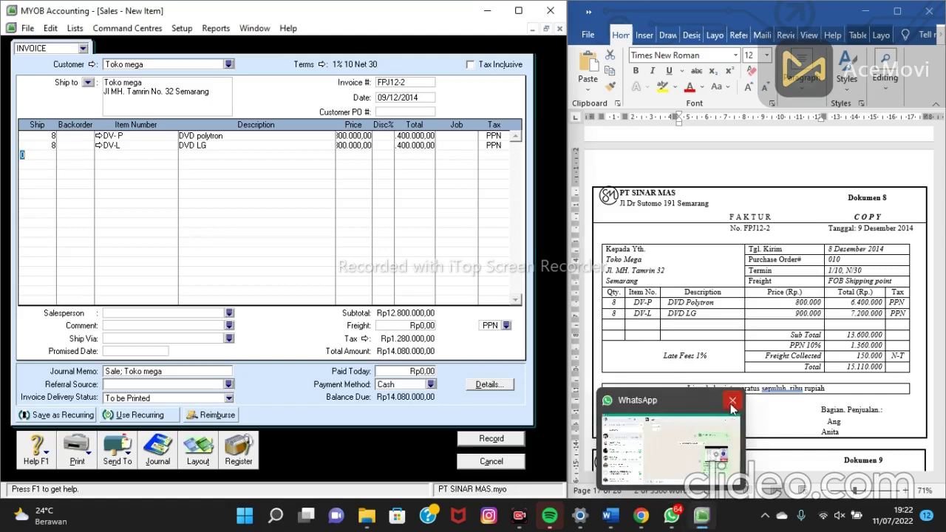
{"action": "left_click", "coordinate": [732, 401]}
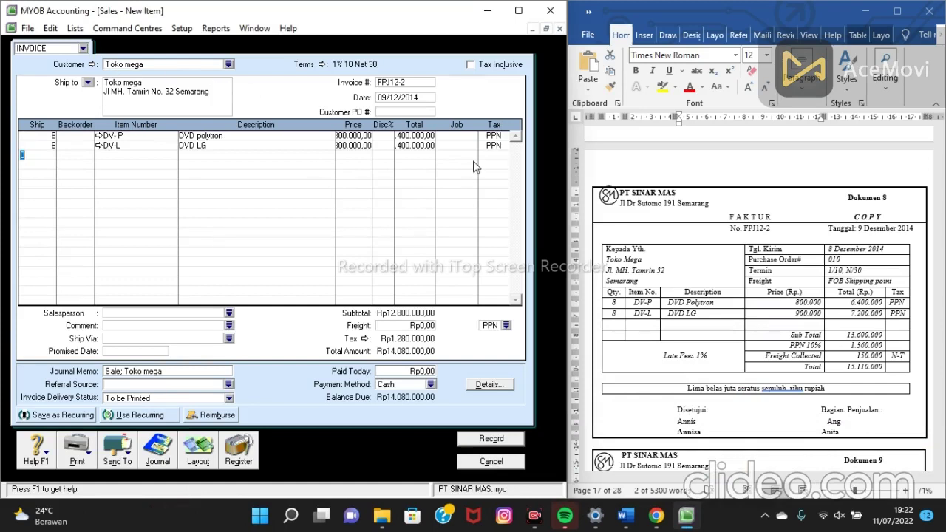
Add Rp150.000 freight with the N-T tax code and revise the DV-L price to 900.000
{"action": "left_click", "coordinate": [418, 326]}
{"action": "type", "text": "150.000"}
{"action": "left_click", "coordinate": [506, 326]}
{"action": "left_click", "coordinate": [245, 185]}
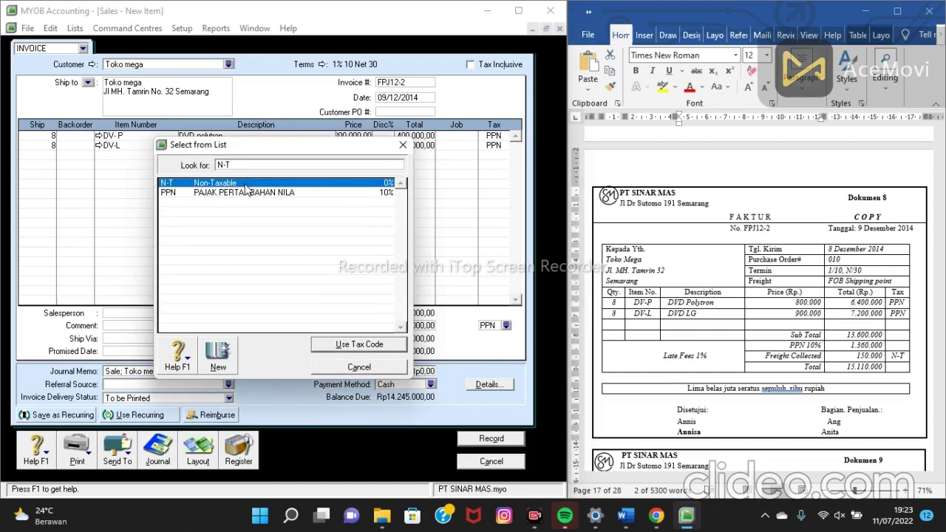
{"action": "left_click", "coordinate": [378, 347]}
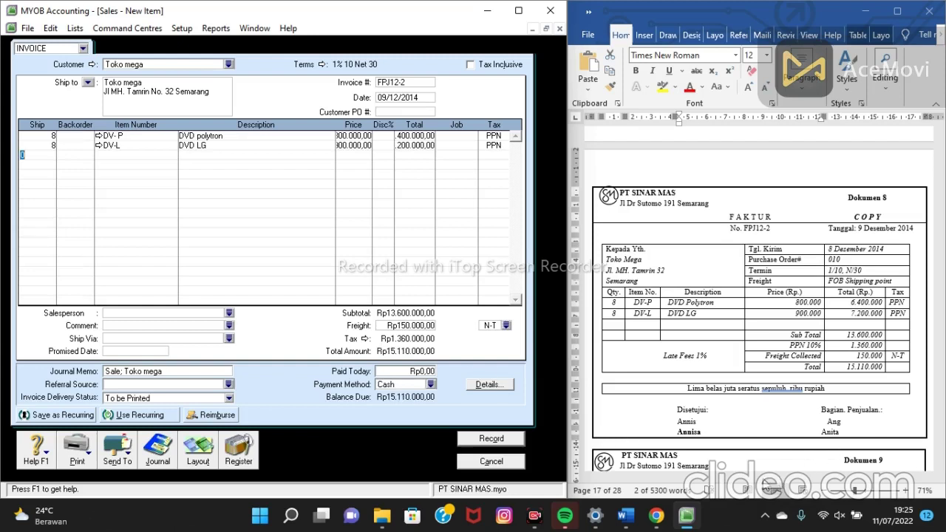
{"action": "left_click", "coordinate": [362, 146]}
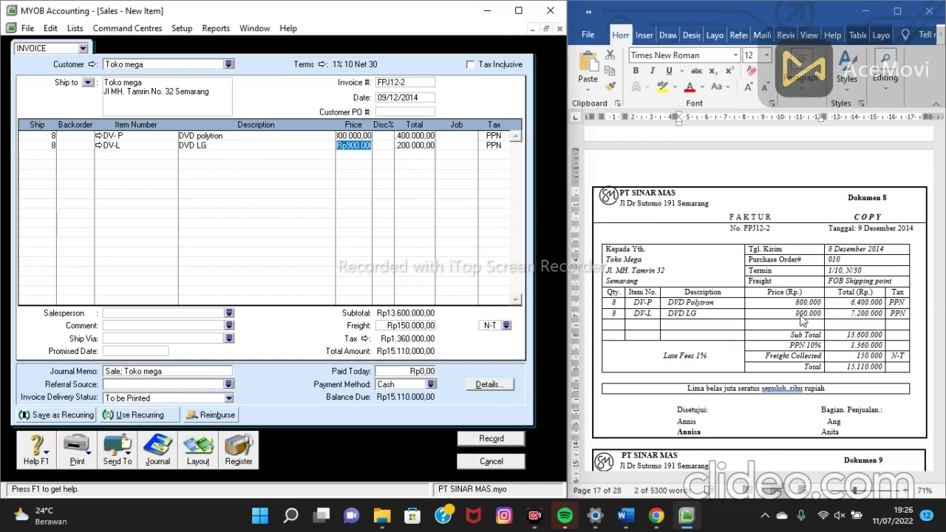
{"action": "left_click", "coordinate": [369, 137]}
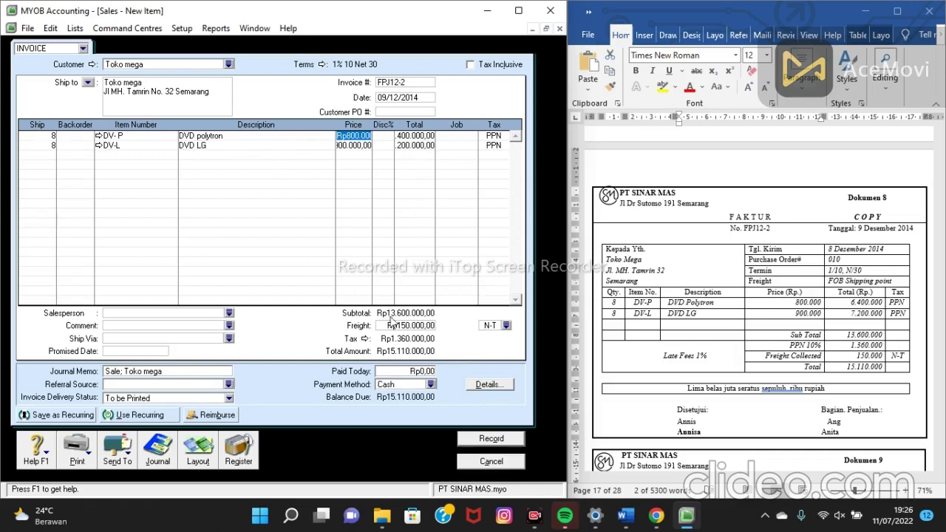
Record the Toko mega invoice FPJ12-2 and close the Sales - New Item window
{"action": "left_click", "coordinate": [499, 439]}
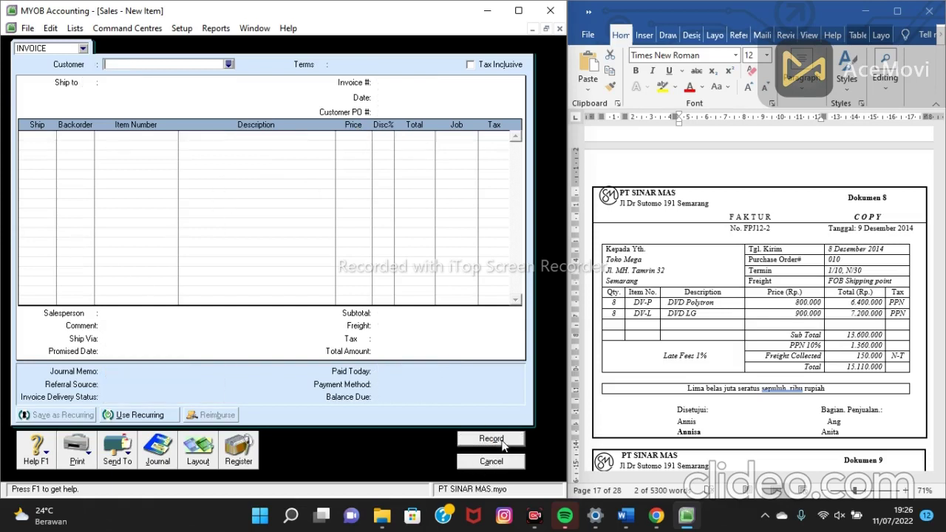
{"action": "scroll", "coordinate": [850, 236], "scroll_direction": "down", "scroll_amount": 3}
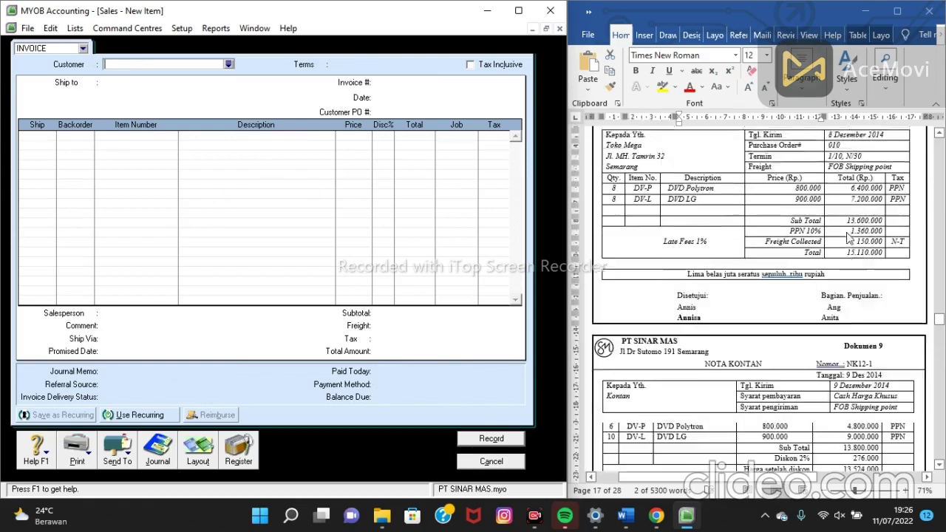
{"action": "scroll", "coordinate": [848, 236], "scroll_direction": "down", "scroll_amount": 2}
{"action": "scroll", "coordinate": [849, 237], "scroll_direction": "down", "scroll_amount": 1}
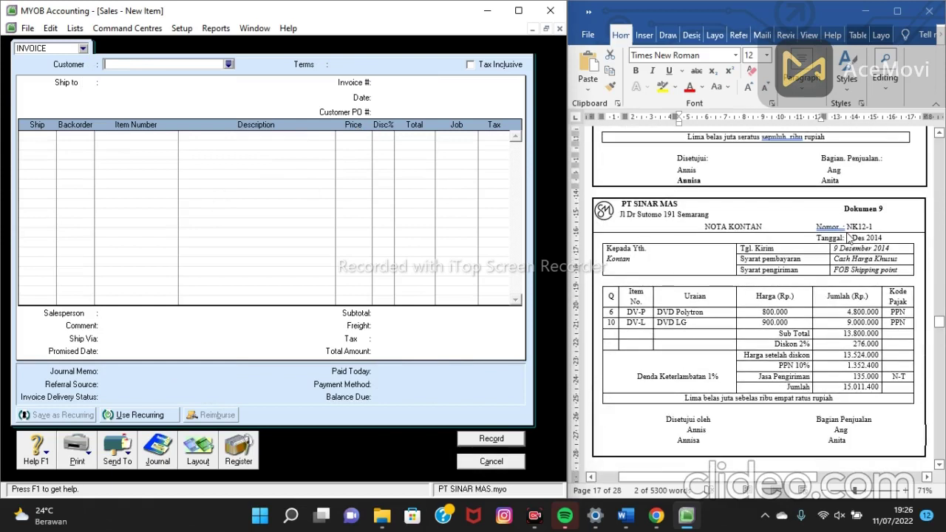
{"action": "left_click", "coordinate": [505, 462]}
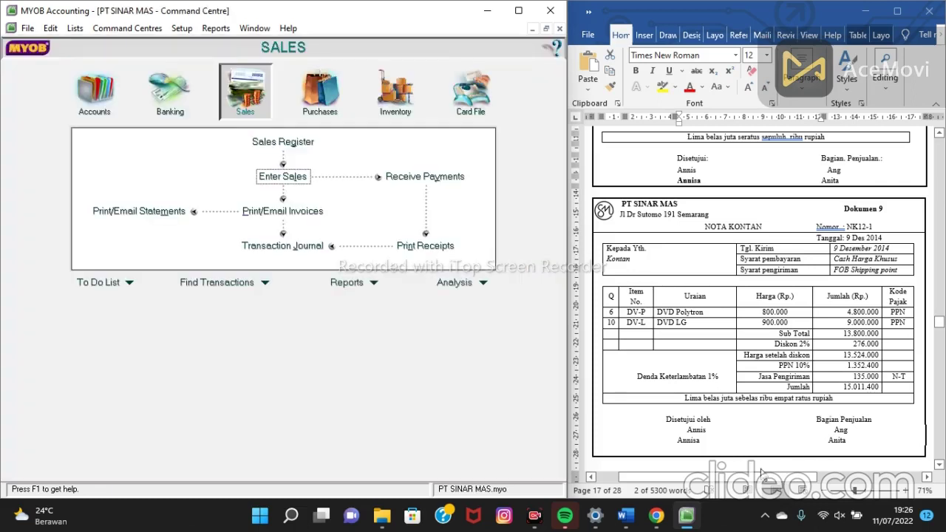
{"action": "scroll", "coordinate": [761, 470], "scroll_direction": "down", "scroll_amount": 1}
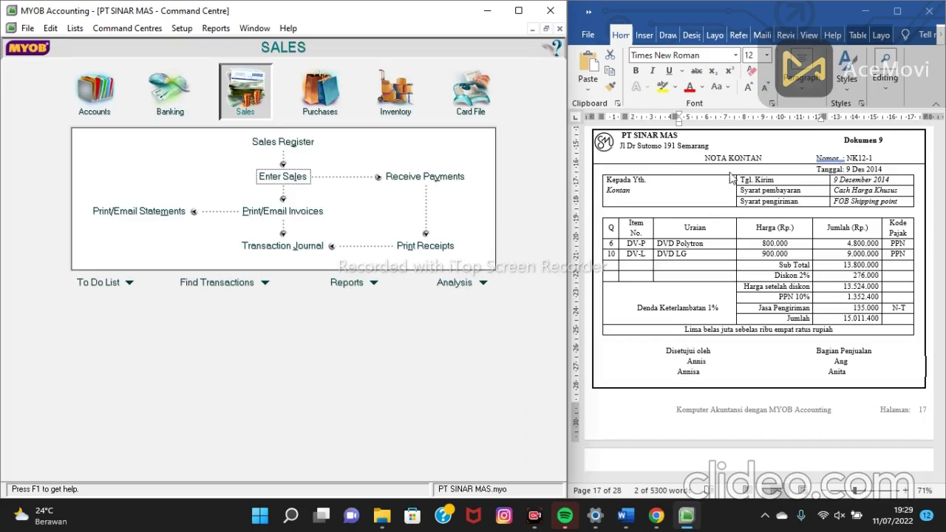
Start a new sales invoice and bring up the customer list
{"action": "left_click", "coordinate": [273, 180]}
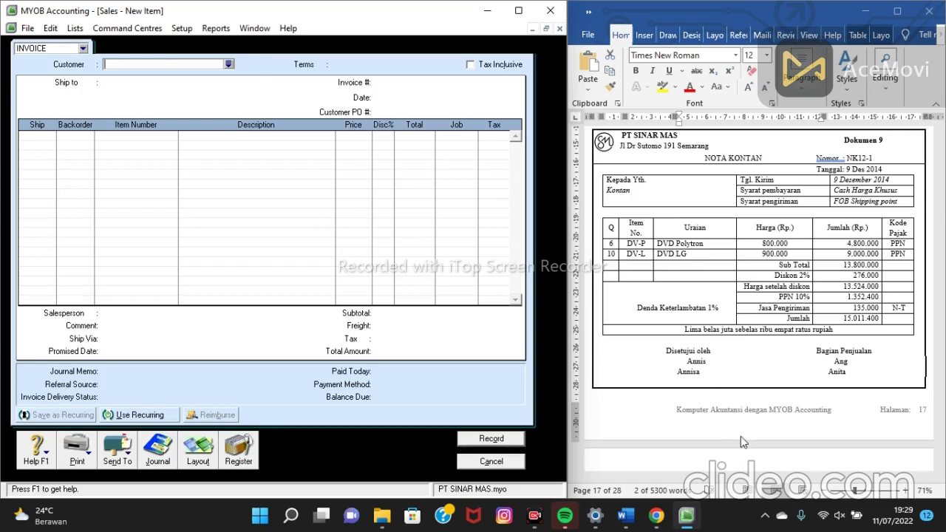
{"action": "left_click", "coordinate": [229, 65]}
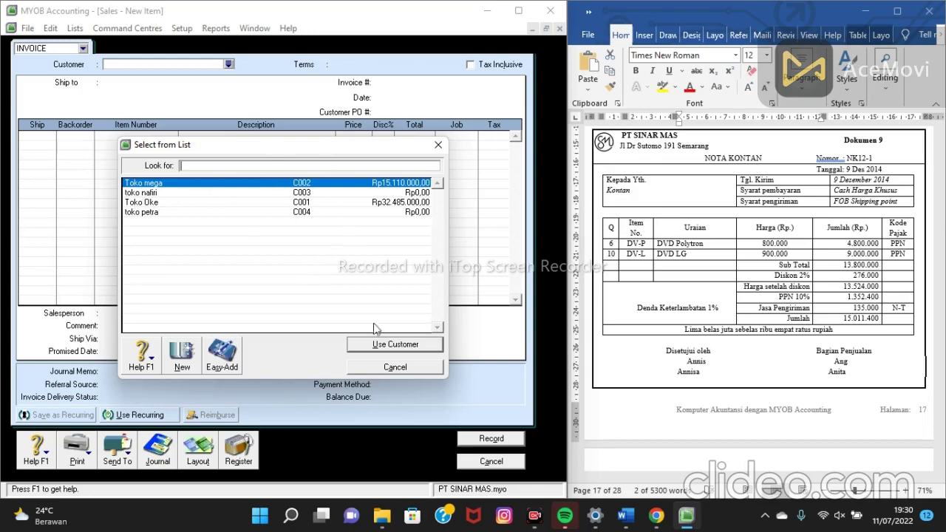
Create customer card PENUUALAN TUNAI with card ID NK12-1 copied from the Word slip
{"action": "left_click", "coordinate": [190, 356]}
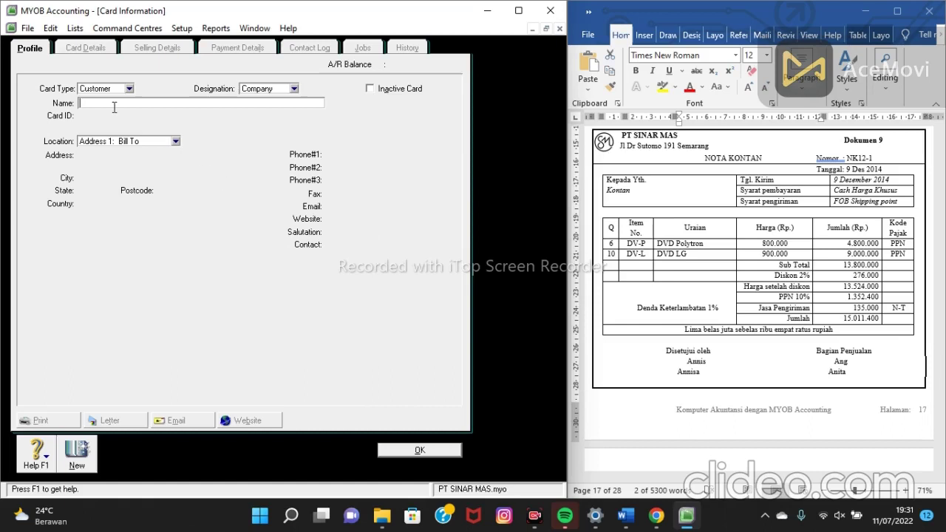
{"action": "type", "text": "AN TUNAI"}
{"action": "key", "text": "Tab"}
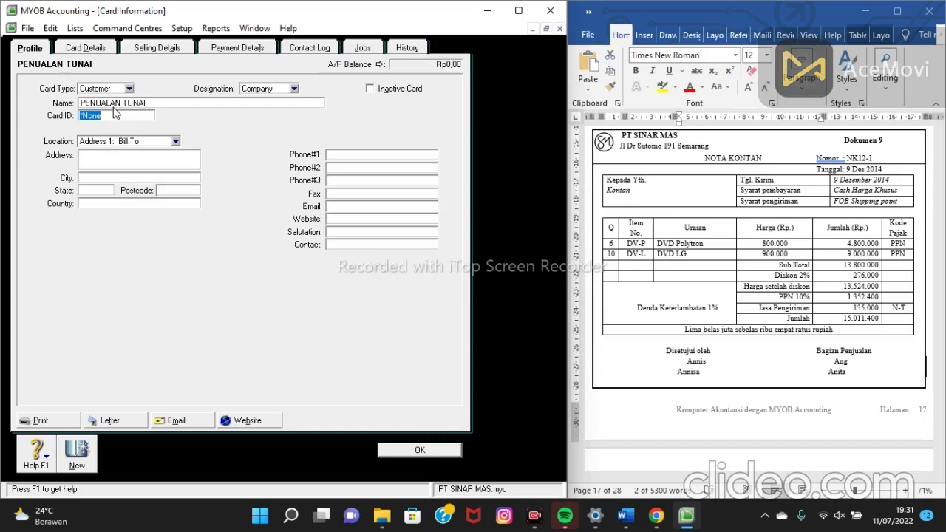
{"action": "key", "text": "BackSpace"}
{"action": "left_click", "coordinate": [853, 158]}
{"action": "left_click_drag", "start_coordinate": [847, 157], "coordinate": [873, 158]}
{"action": "key", "text": "ctrl+c"}
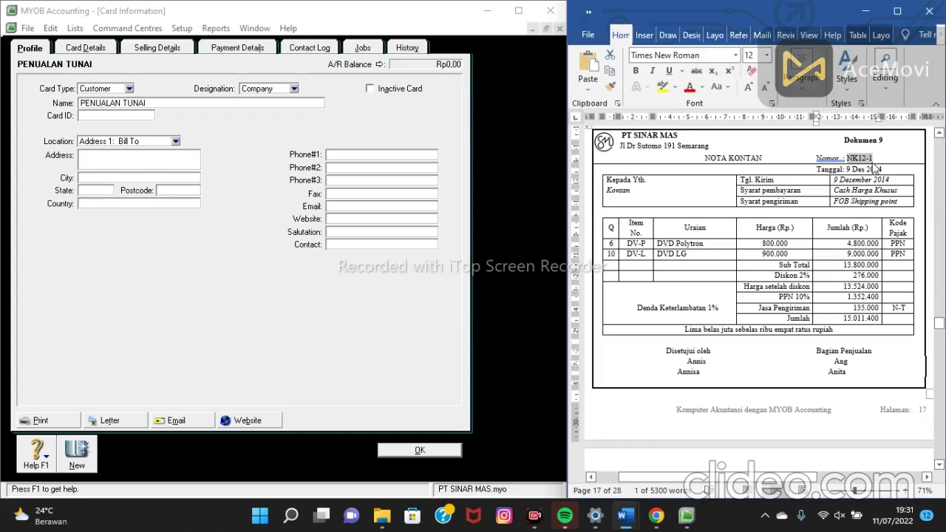
{"action": "left_click", "coordinate": [97, 116]}
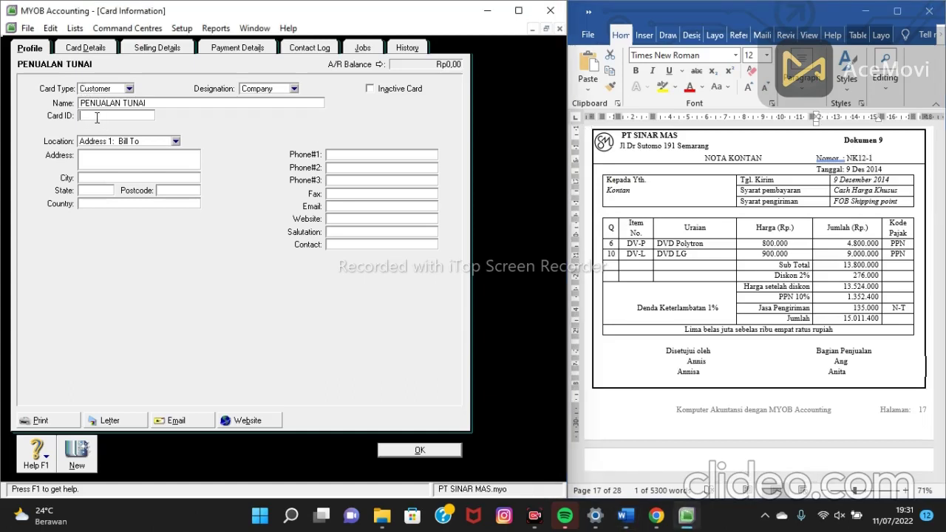
{"action": "key", "text": "ctrl+v"}
{"action": "type", "text": "U"}
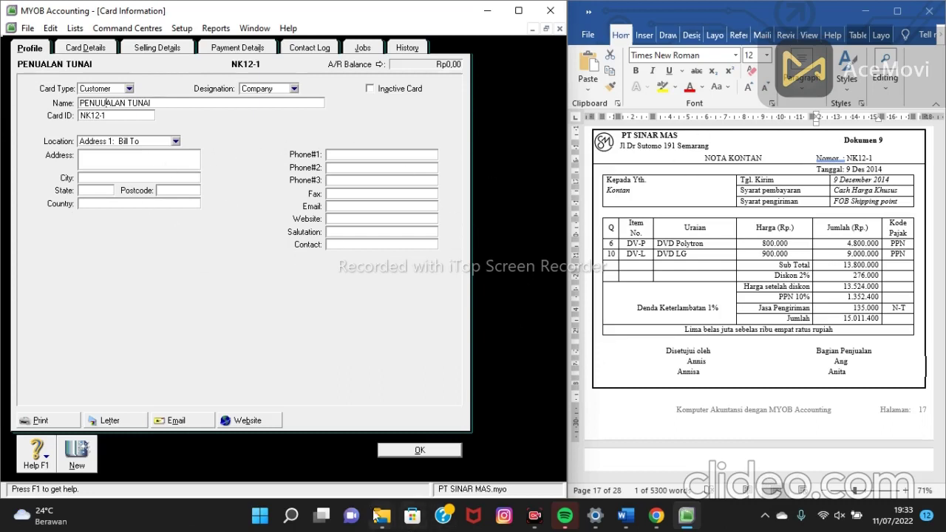
{"action": "left_click", "coordinate": [419, 450]}
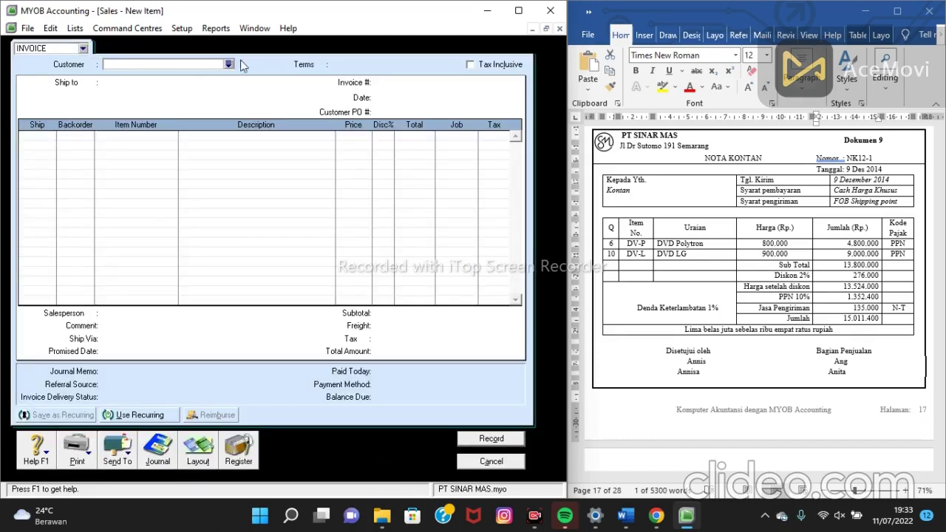
Bill the invoice to PENUUALAN TUNAI with a first line of 6 DV-P at 800.000
{"action": "left_click", "coordinate": [230, 65]}
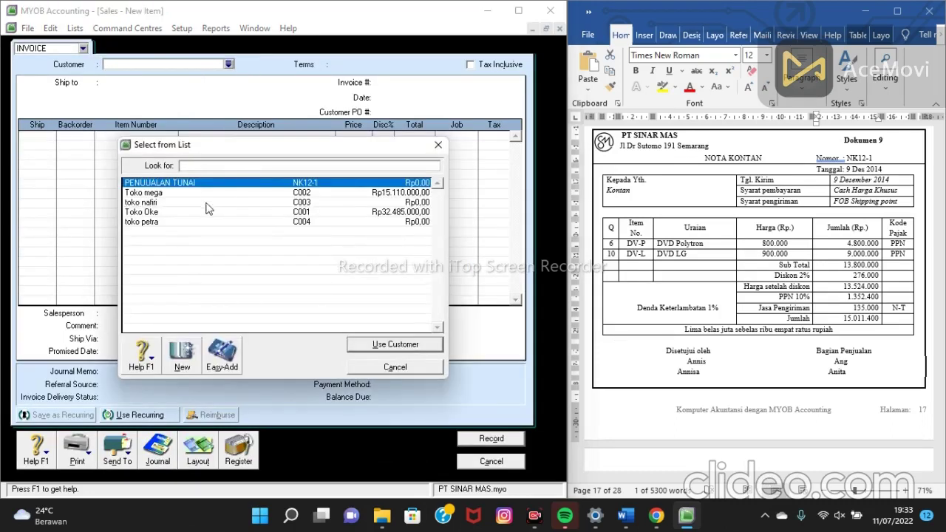
{"action": "left_click", "coordinate": [375, 343]}
{"action": "left_click", "coordinate": [40, 136]}
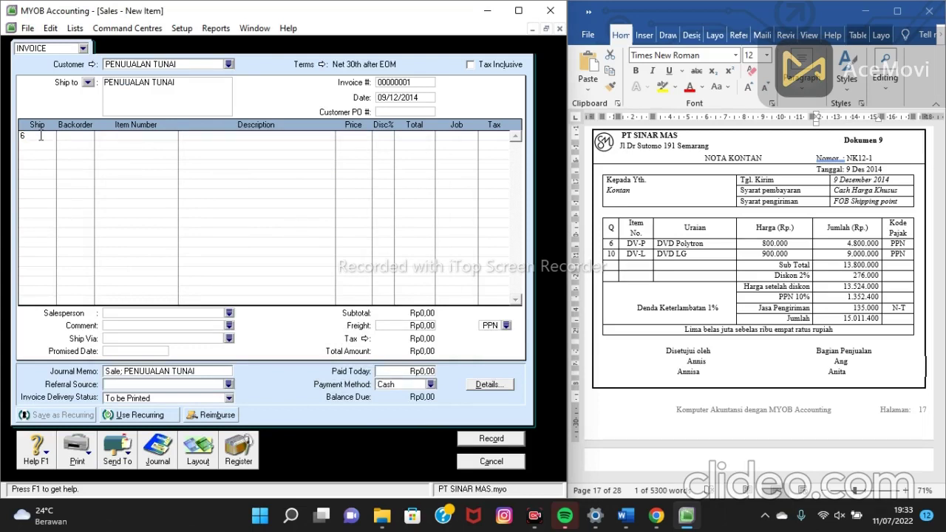
{"action": "key", "text": "Down"}
{"action": "left_click", "coordinate": [120, 136]}
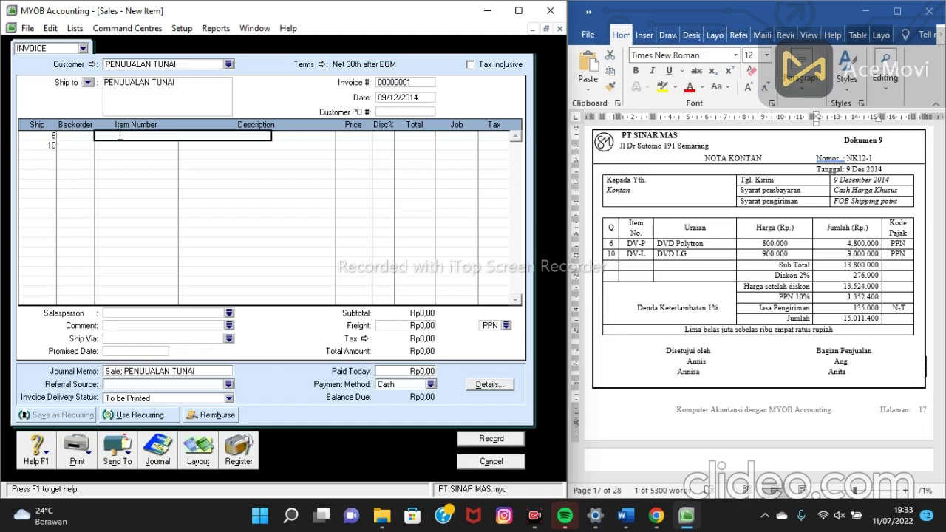
{"action": "type", "text": "DV- P"}
{"action": "key", "text": "Return"}
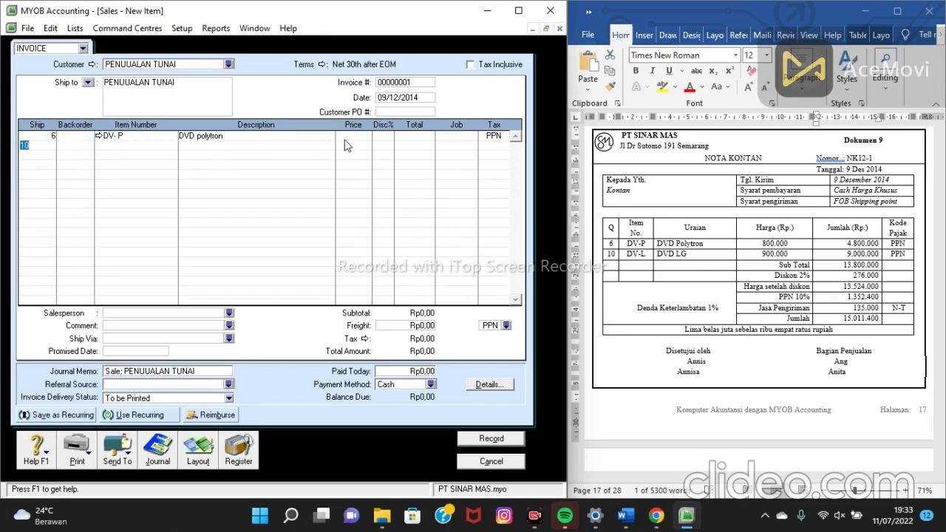
{"action": "left_click", "coordinate": [347, 139]}
{"action": "type", "text": "8"}
{"action": "type", "text": "00.00"}
{"action": "key", "text": "Tab"}
{"action": "key", "text": "Tab"}
{"action": "key", "text": "Tab"}
{"action": "key", "text": "Tab"}
{"action": "left_click", "coordinate": [401, 136]}
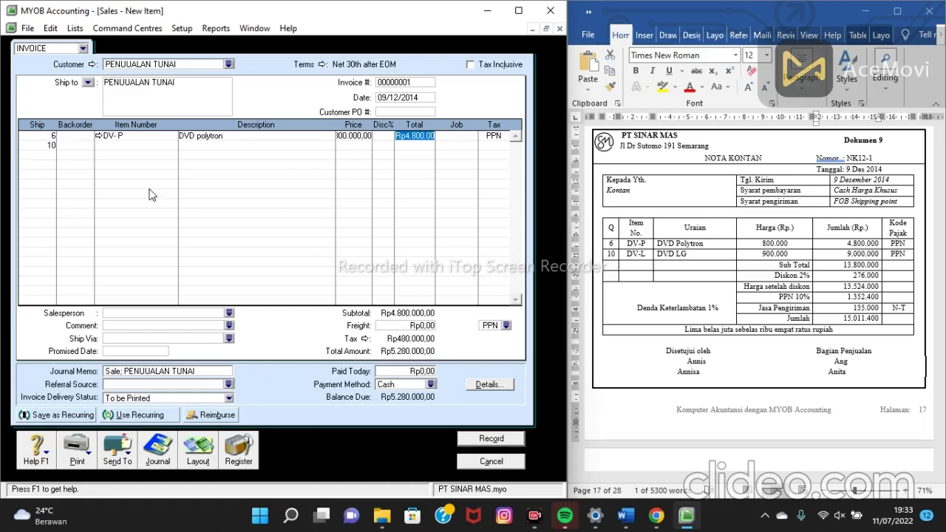
Add a second line of 10 DV-L DVD LG picked from the item list
{"action": "left_click", "coordinate": [120, 146]}
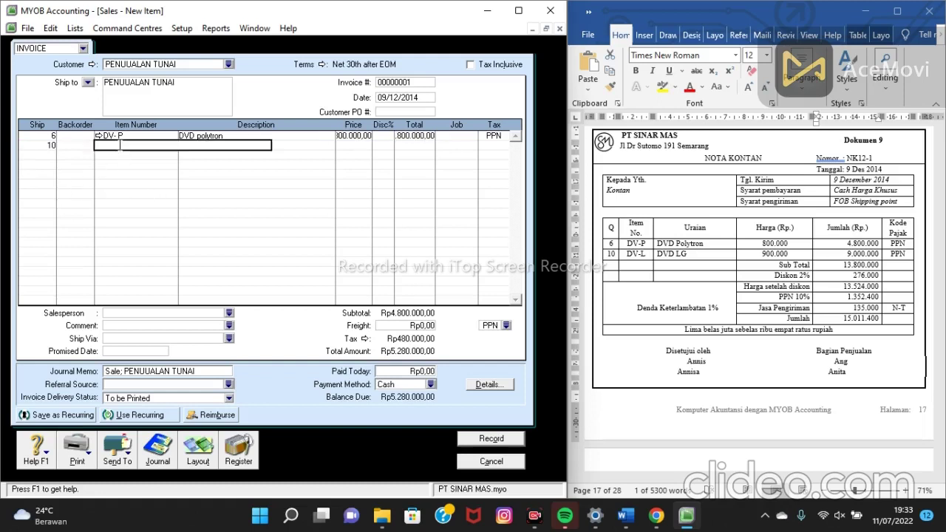
{"action": "type", "text": "DV-L"}
{"action": "left_click", "coordinate": [120, 145]}
{"action": "key", "text": "Tab"}
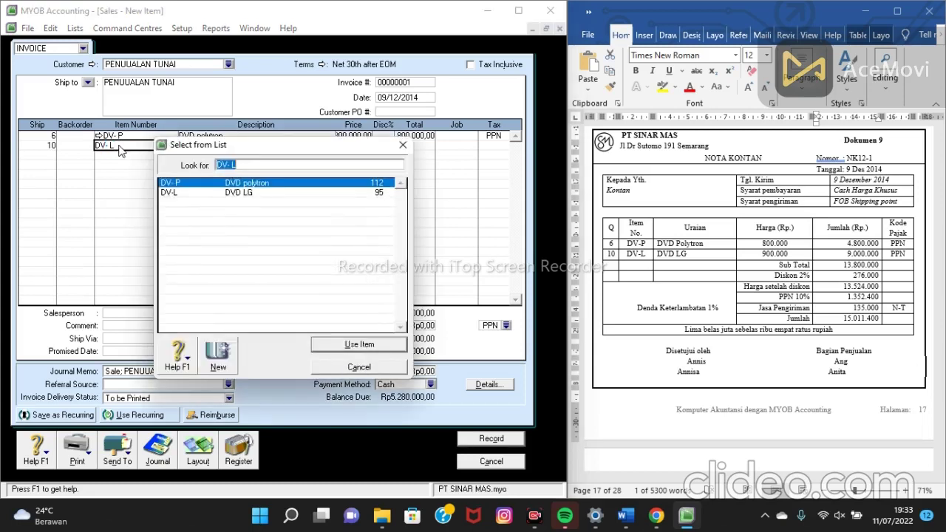
{"action": "type", "text": "DV-L"}
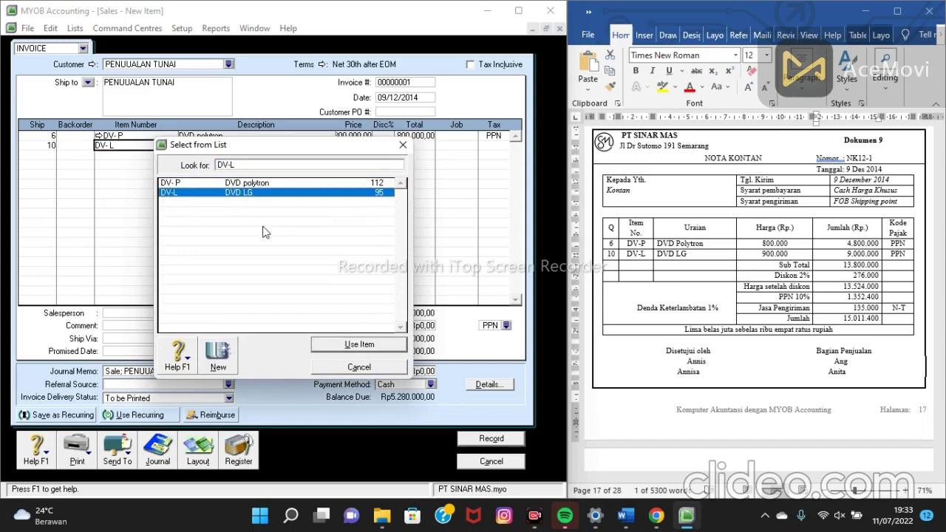
{"action": "left_click", "coordinate": [359, 346]}
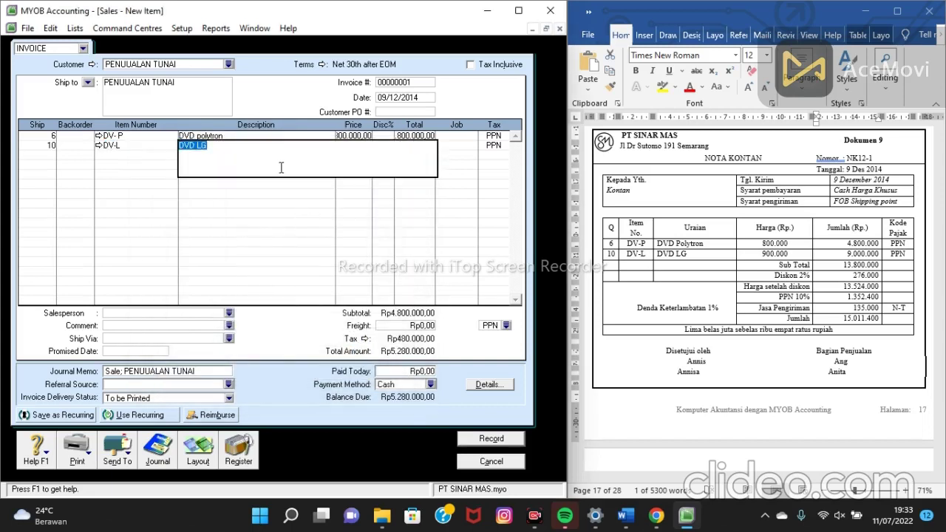
{"action": "left_click", "coordinate": [217, 138]}
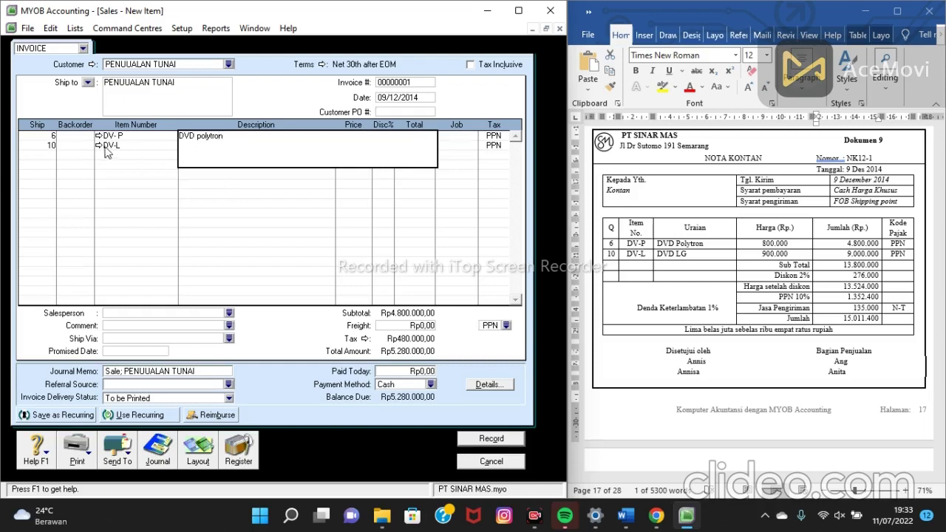
{"action": "left_click", "coordinate": [46, 154]}
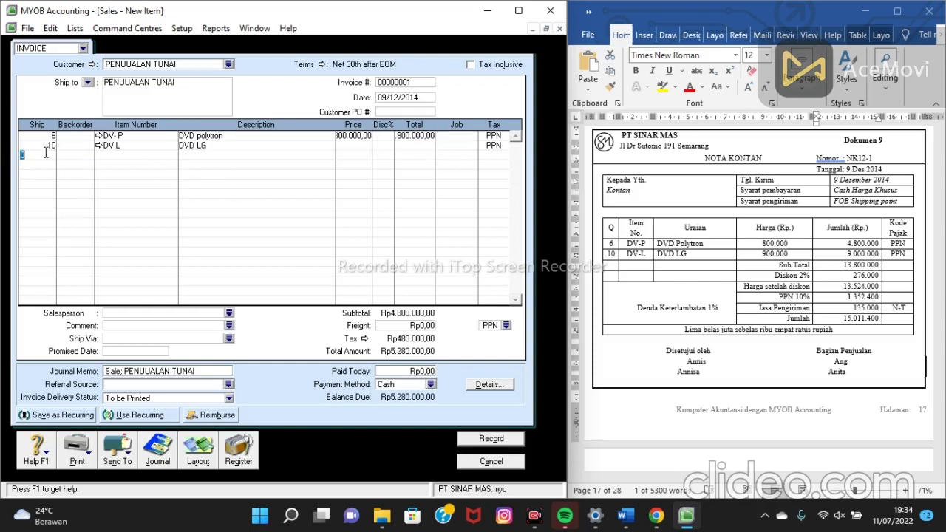
{"action": "left_click", "coordinate": [345, 147]}
Price DV-L at 900.000, set 2% Disc% on DV-P and DV-L, and enter 135.000 freight
{"action": "type", "text": "9"}
{"action": "type", "text": "00.000"}
{"action": "key", "text": "Return"}
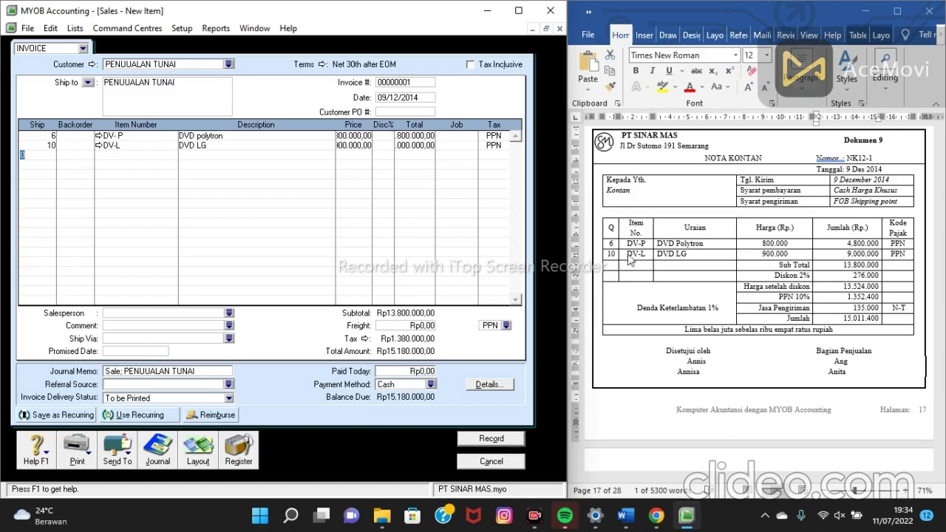
{"action": "left_click", "coordinate": [380, 139]}
{"action": "key", "text": "BackSpace"}
{"action": "left_click", "coordinate": [382, 151]}
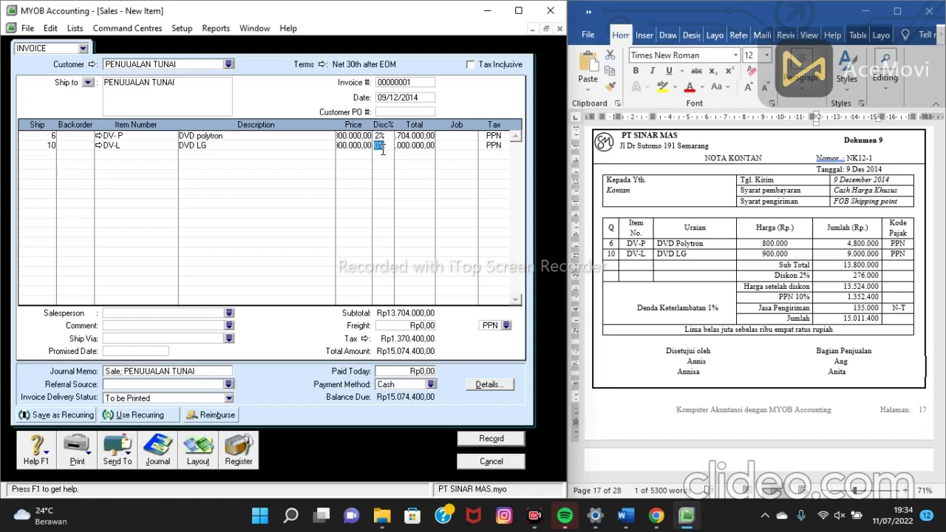
{"action": "left_click", "coordinate": [380, 148]}
{"action": "key", "text": "BackSpace"}
{"action": "type", "text": "2"}
{"action": "left_click", "coordinate": [419, 331]}
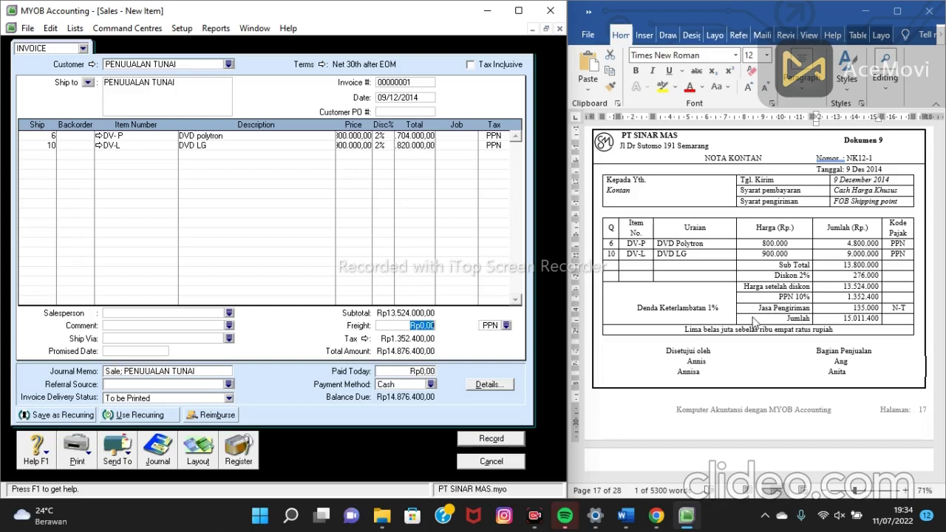
{"action": "type", "text": "135.000"}
Set the freight tax code to N-T
{"action": "left_click", "coordinate": [506, 326]}
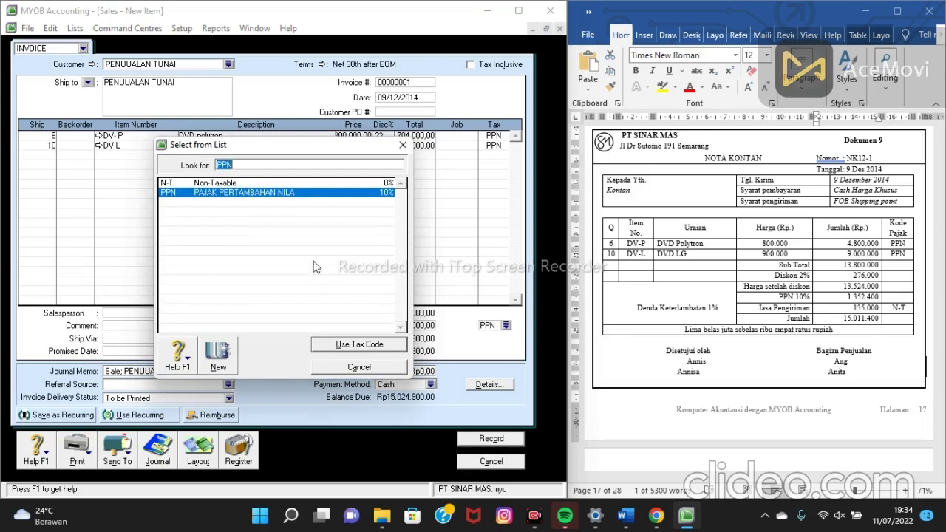
{"action": "left_click", "coordinate": [300, 183]}
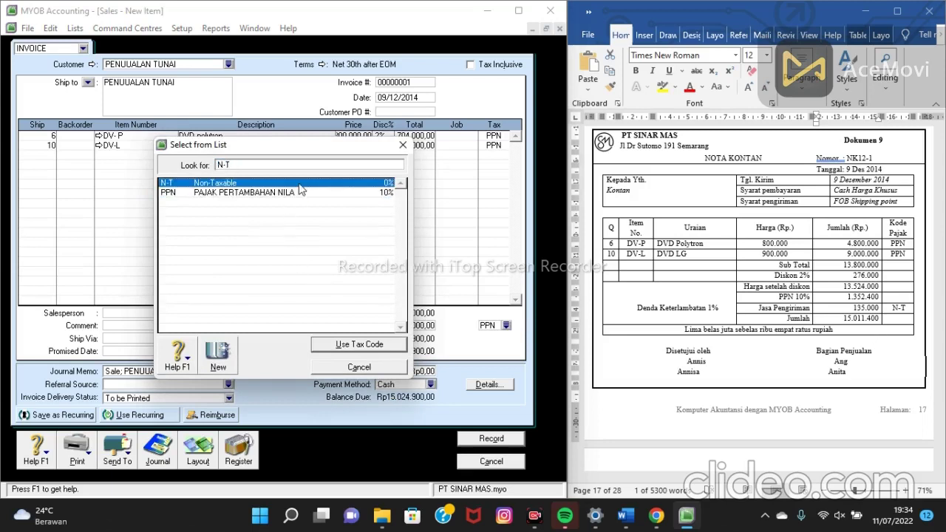
{"action": "left_click", "coordinate": [351, 348]}
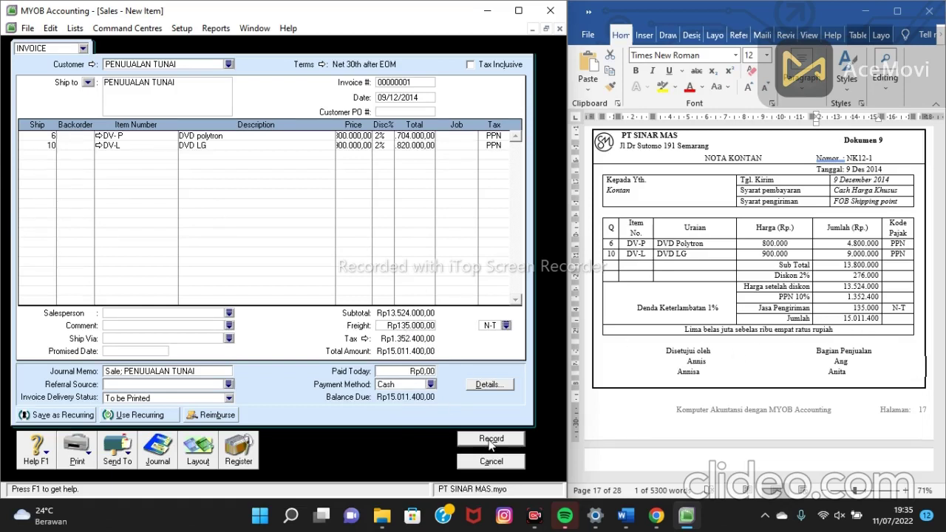
Paste NK12-1 from the Word slip as the invoice number and record the sale
{"action": "left_click", "coordinate": [412, 84]}
{"action": "double_click", "coordinate": [847, 158]}
{"action": "key", "text": "ctrl+c"}
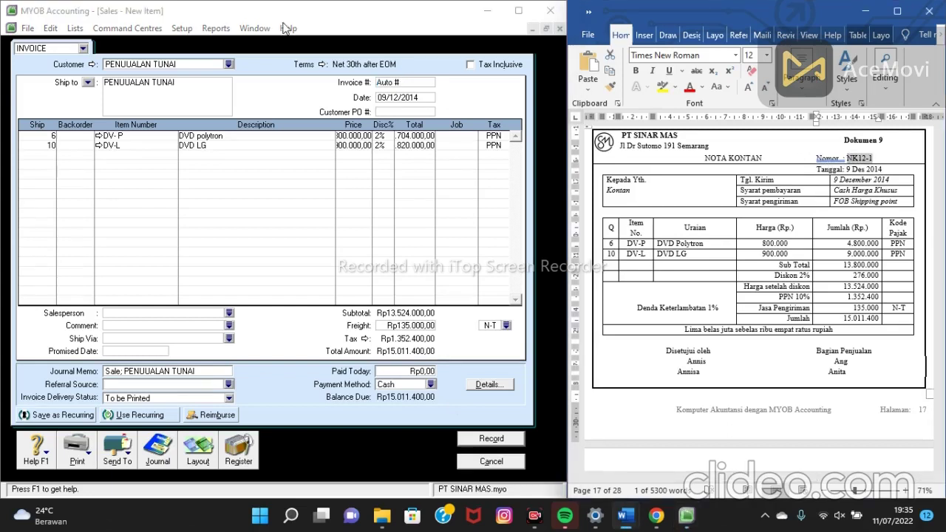
{"action": "left_click", "coordinate": [403, 85]}
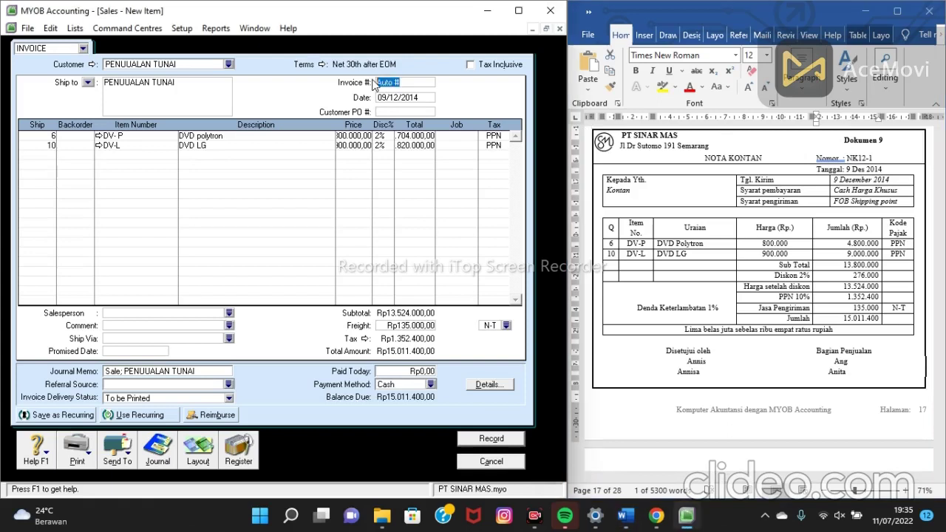
{"action": "key", "text": "ctrl+v"}
{"action": "left_click", "coordinate": [506, 441]}
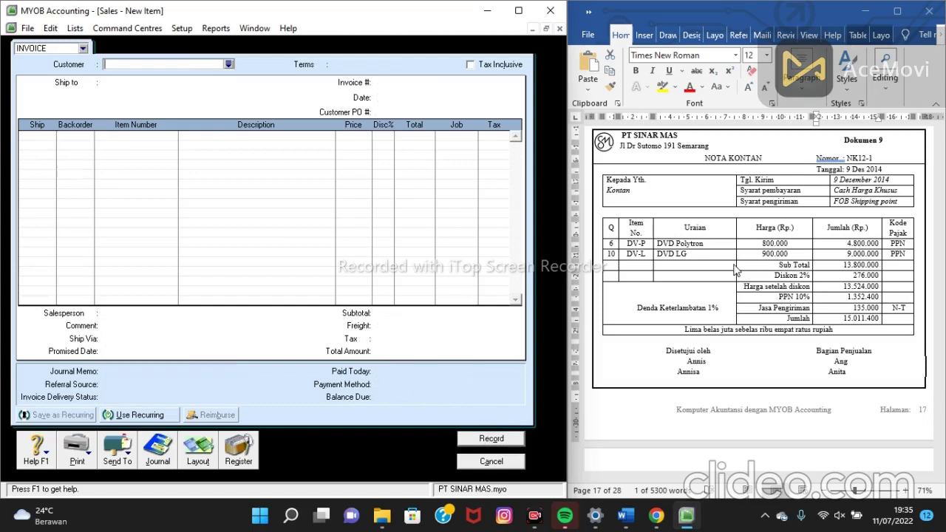
Close the blank sales entry, open Receive Payments, and choose Toko mega as the customer
{"action": "scroll", "coordinate": [728, 272], "scroll_direction": "down", "scroll_amount": 5}
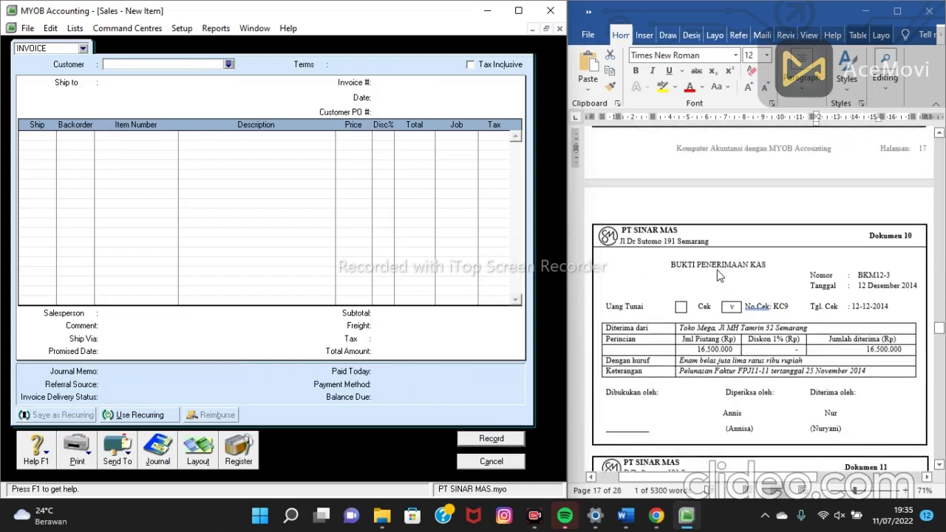
{"action": "scroll", "coordinate": [720, 275], "scroll_direction": "down", "scroll_amount": 1}
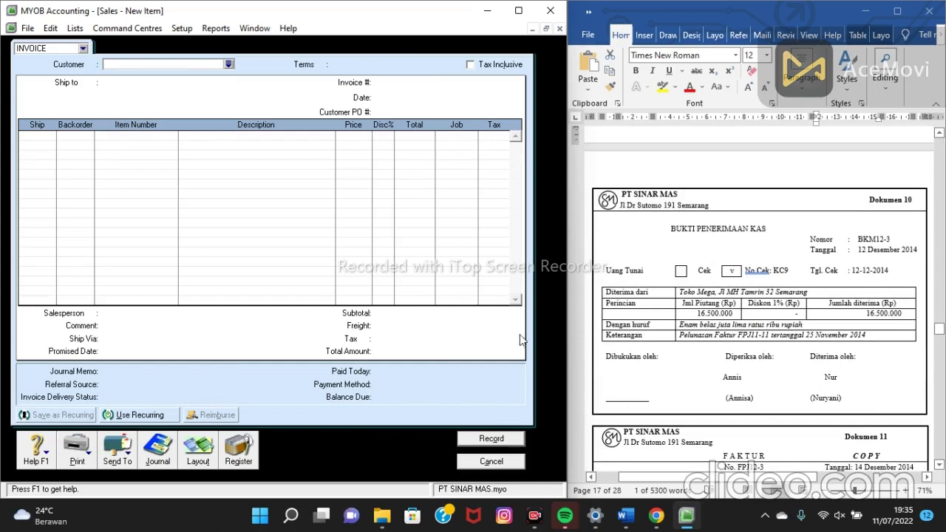
{"action": "left_click", "coordinate": [490, 461]}
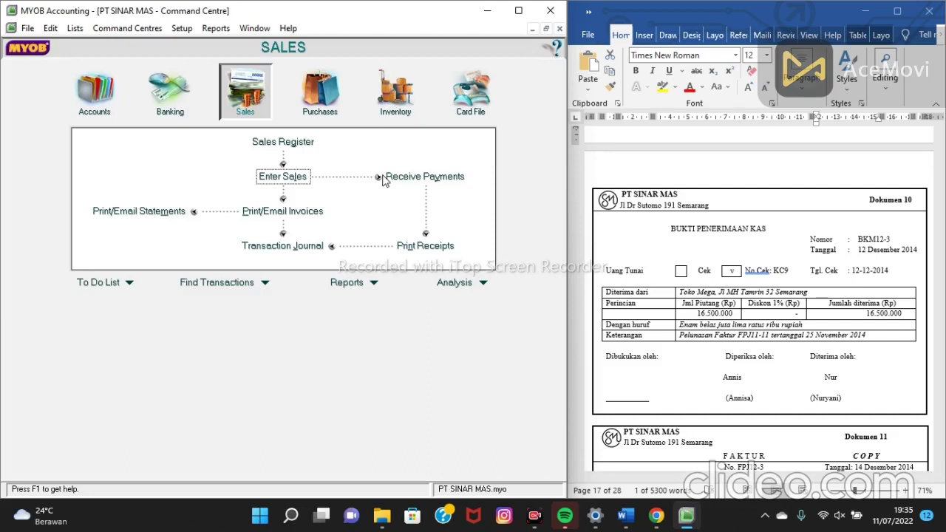
{"action": "left_click", "coordinate": [402, 185]}
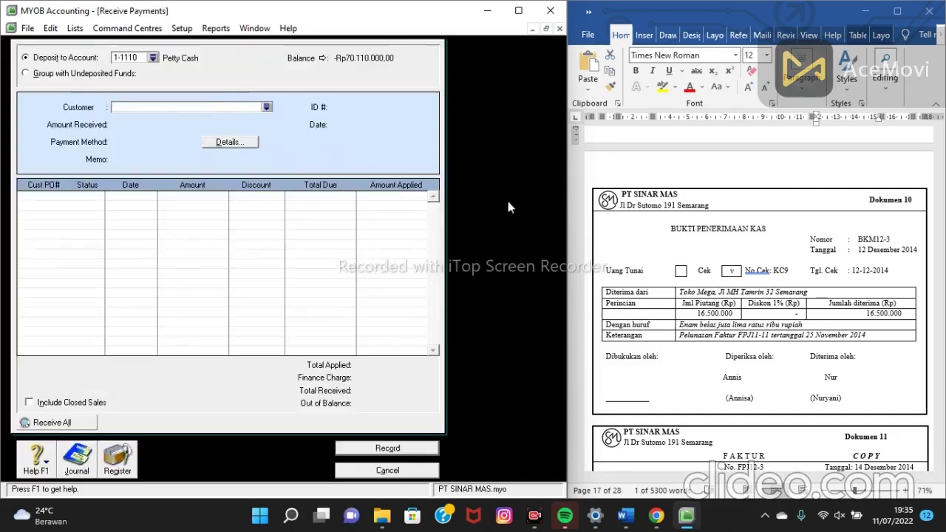
{"action": "left_click", "coordinate": [266, 108]}
{"action": "left_click", "coordinate": [204, 194]}
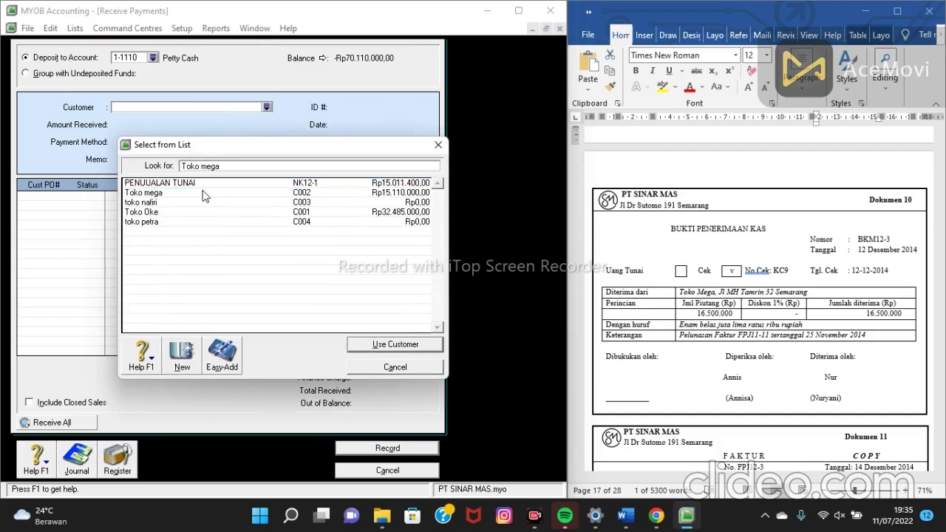
{"action": "left_click", "coordinate": [388, 345]}
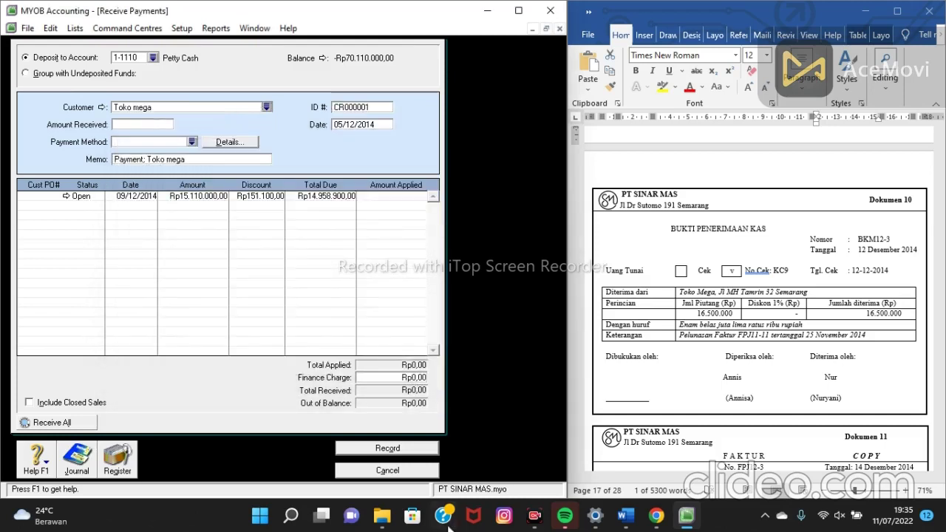
Enter receipt ID BKM12-3 copied from the document and change the date's day to 12
{"action": "left_click", "coordinate": [390, 106]}
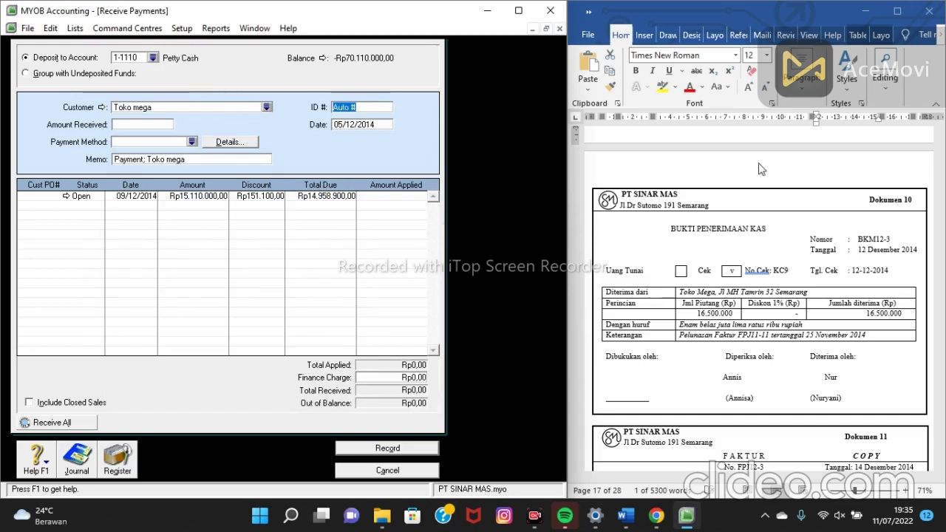
{"action": "left_click", "coordinate": [892, 240]}
{"action": "left_click_drag", "start_coordinate": [892, 239], "coordinate": [856, 239]}
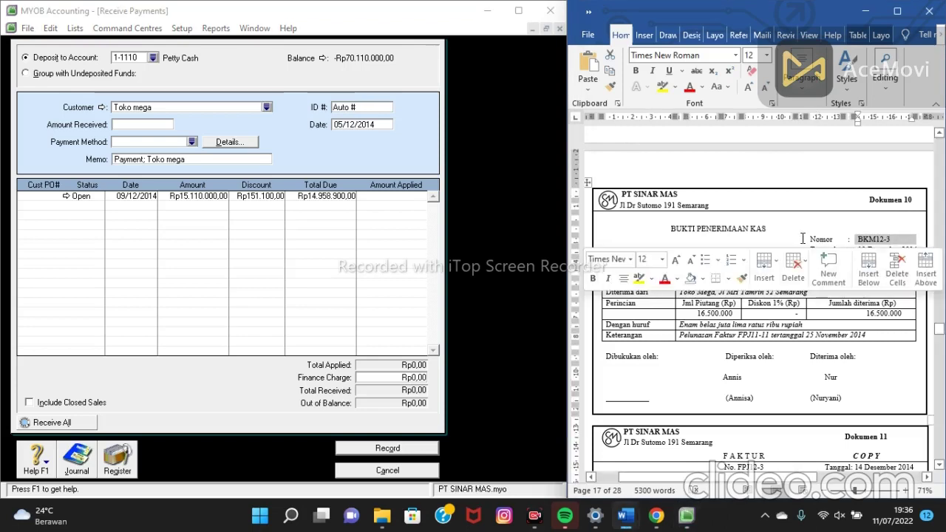
{"action": "key", "text": "ctrl+c"}
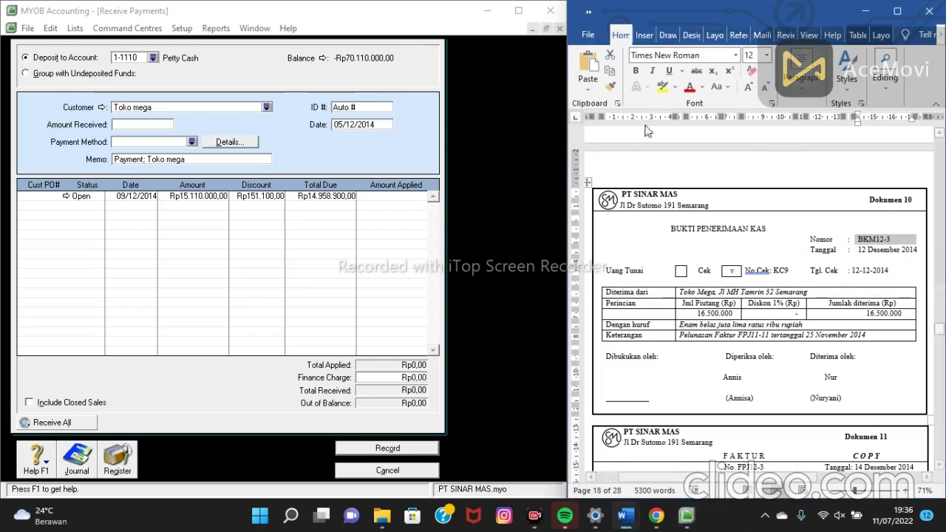
{"action": "left_click", "coordinate": [382, 107]}
{"action": "key", "text": "BackSpace"}
{"action": "key", "text": "ctrl+v"}
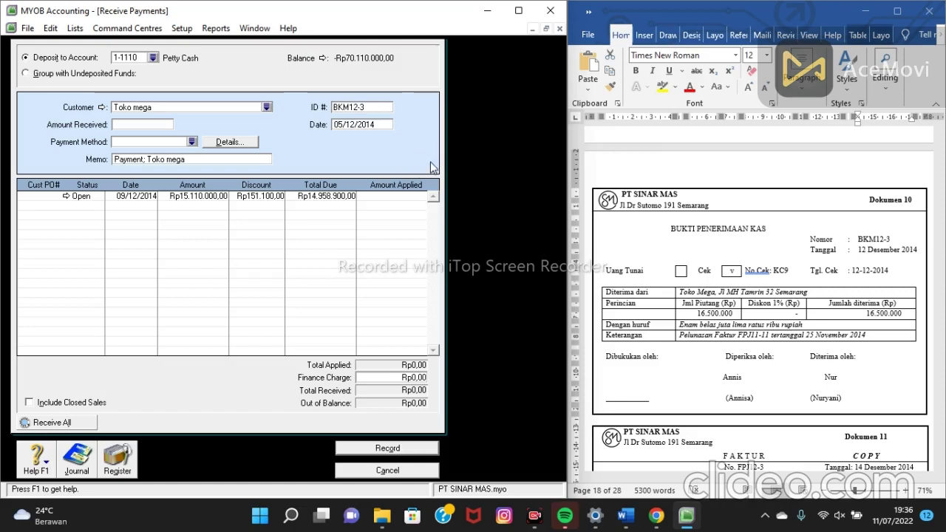
{"action": "left_click", "coordinate": [340, 125]}
{"action": "left_click", "coordinate": [340, 124]}
{"action": "key", "text": "BackSpace"}
{"action": "key", "text": "BackSpace"}
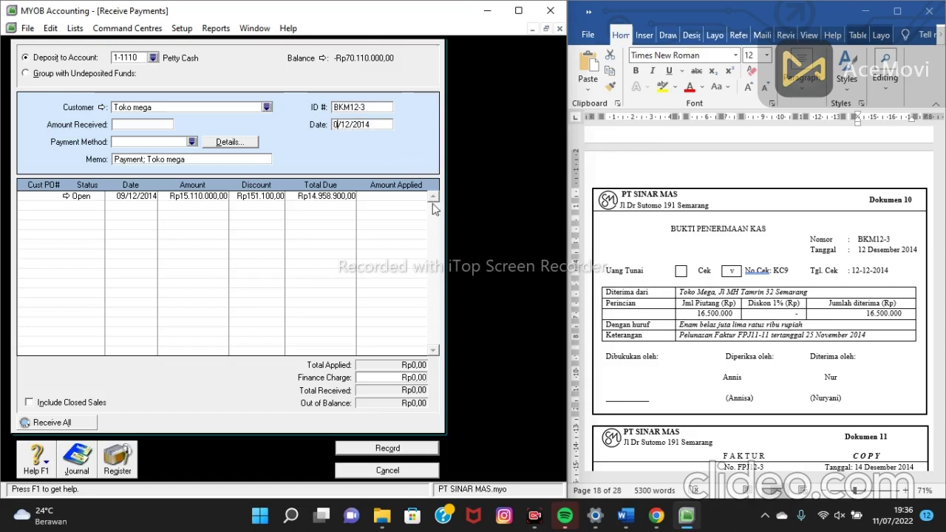
{"action": "type", "text": "12"}
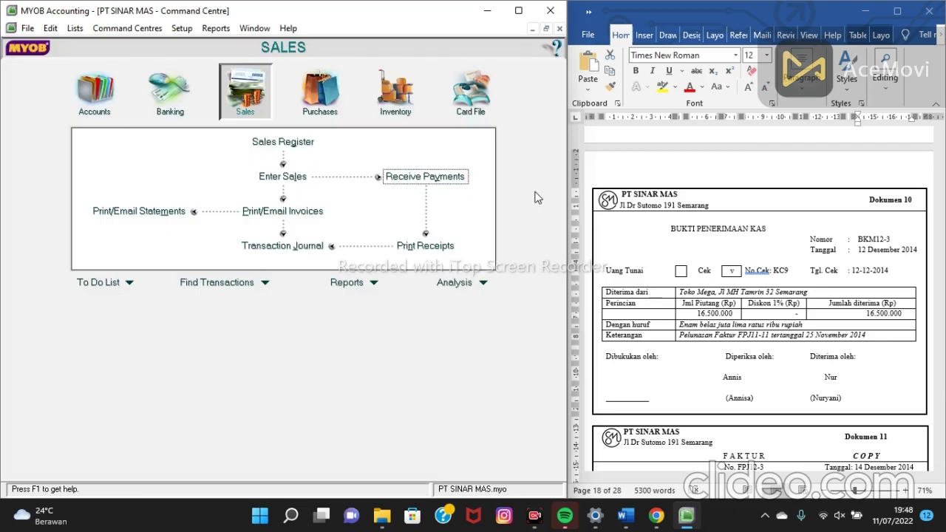
{"action": "left_click", "coordinate": [412, 181]}
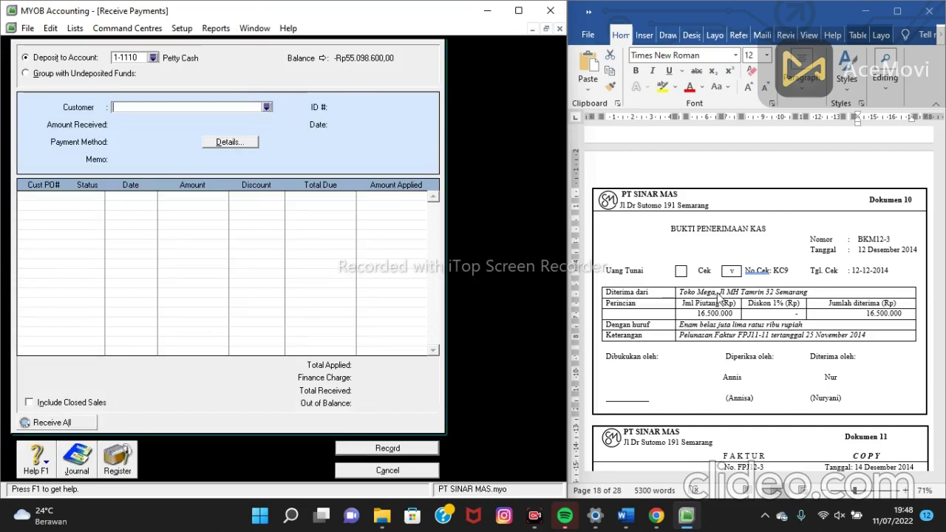
Choose Toko mega again, paste BKM12-3 as ID #, and set the date to 12/12/2014
{"action": "left_click", "coordinate": [267, 108]}
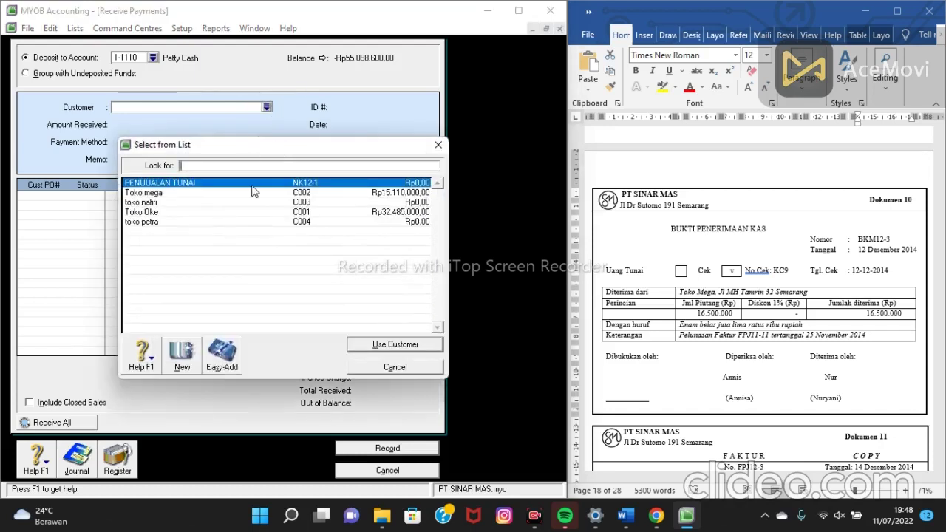
{"action": "left_click", "coordinate": [250, 193]}
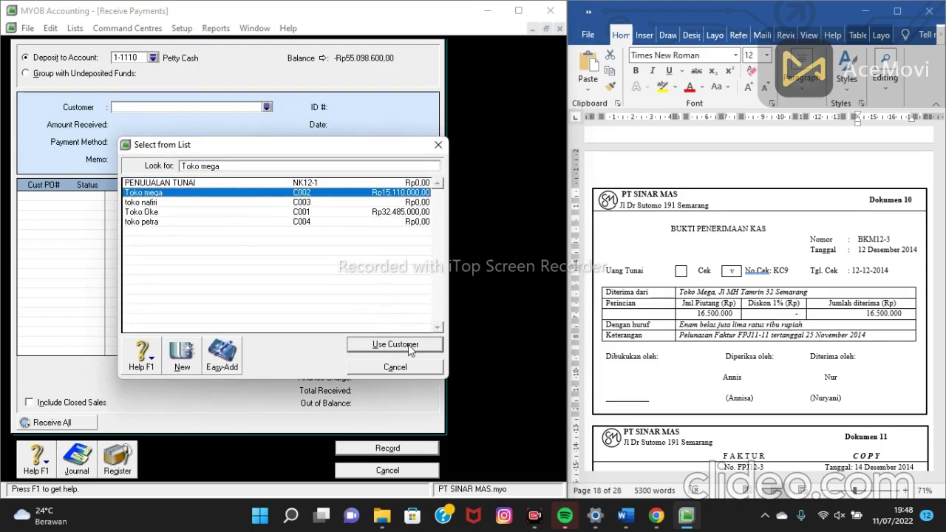
{"action": "left_click", "coordinate": [408, 345]}
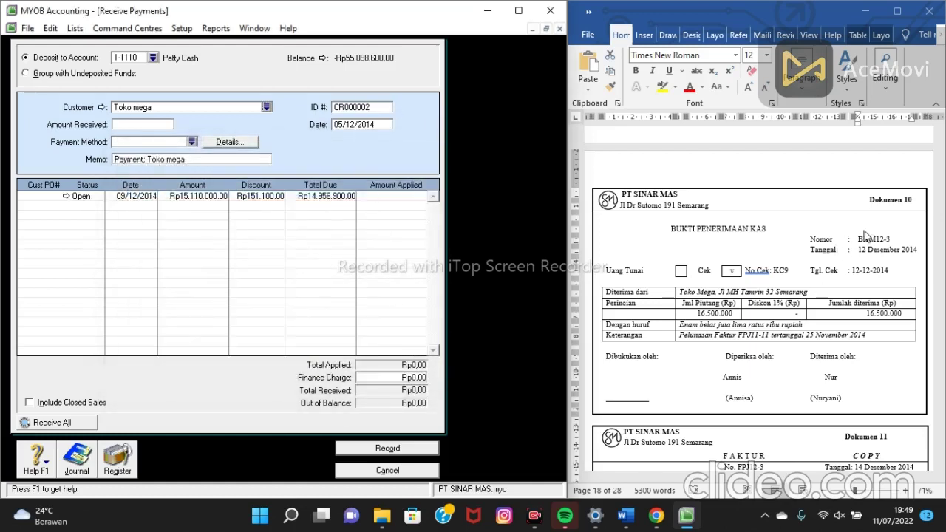
{"action": "left_click", "coordinate": [885, 244]}
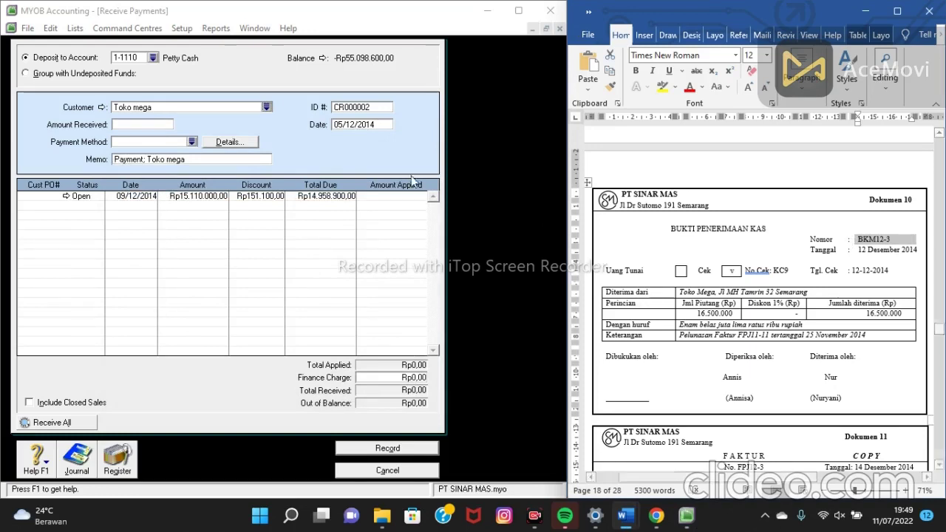
{"action": "left_click", "coordinate": [384, 104]}
{"action": "key", "text": "ctrl+v"}
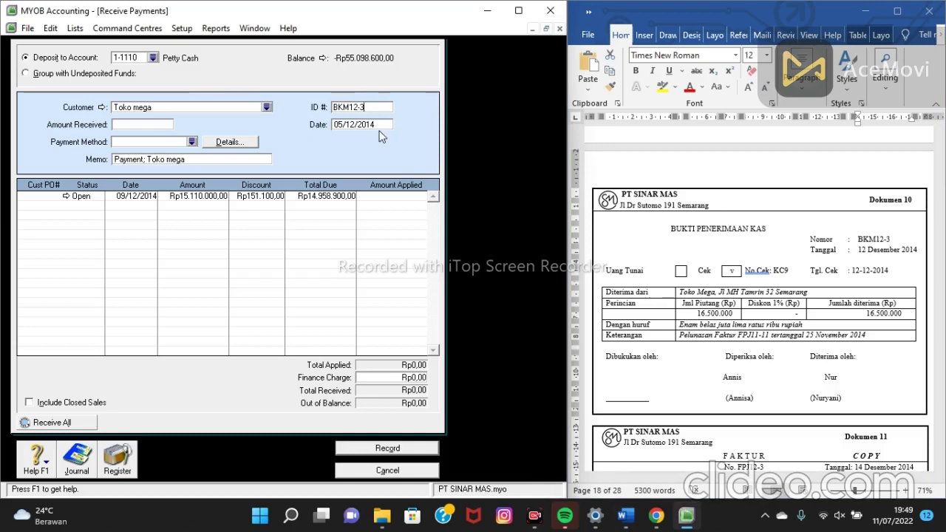
{"action": "left_click", "coordinate": [337, 124]}
{"action": "left_click", "coordinate": [337, 124]}
{"action": "key", "text": "BackSpace"}
{"action": "key", "text": "Tab"}
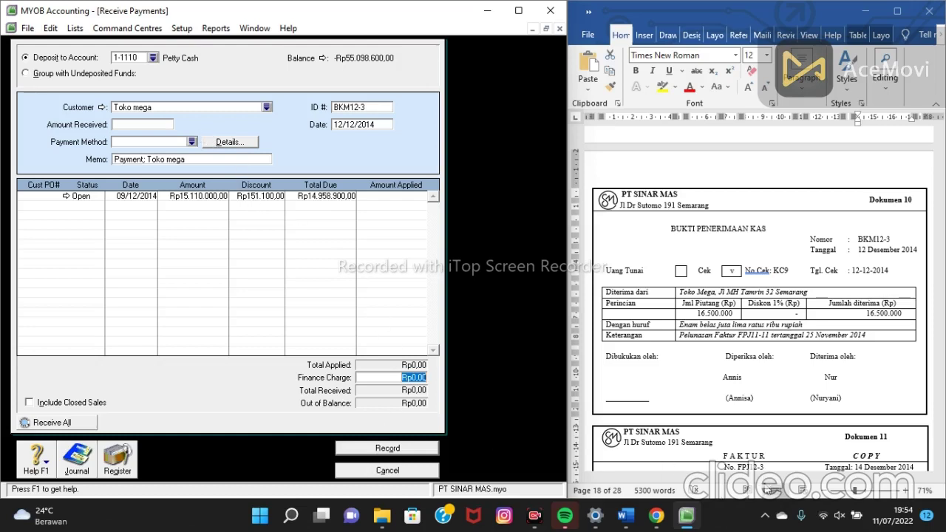
Enter 16.500.000 as the amount received, read from the document
{"action": "left_click", "coordinate": [125, 125]}
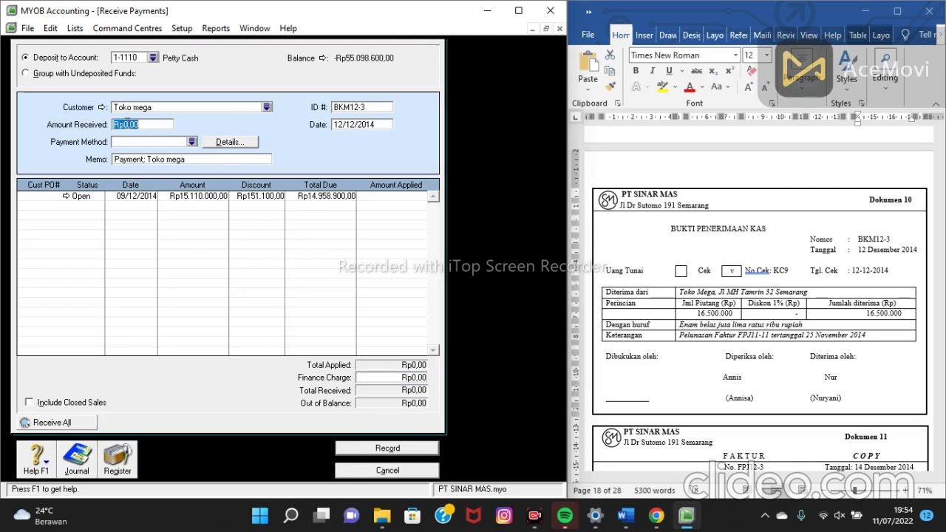
{"action": "left_click", "coordinate": [868, 318]}
{"action": "triple_click", "coordinate": [871, 316]}
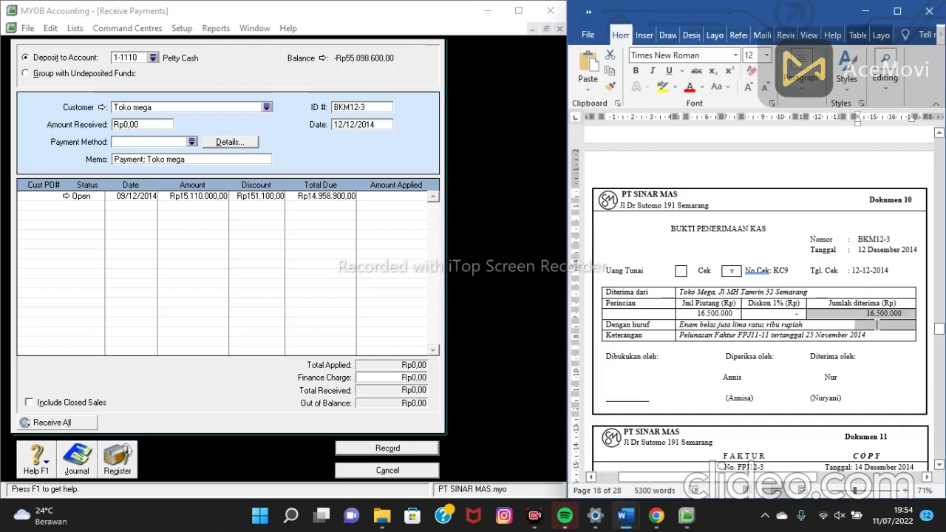
{"action": "left_click", "coordinate": [866, 315]}
{"action": "left_click_drag", "start_coordinate": [867, 315], "coordinate": [904, 319]}
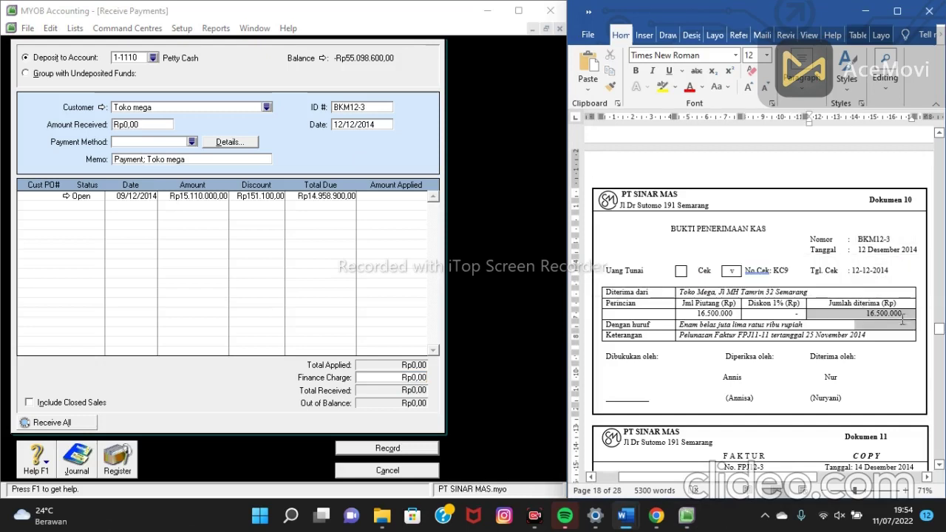
{"action": "left_click", "coordinate": [146, 124]}
{"action": "type", "text": "16.500"}
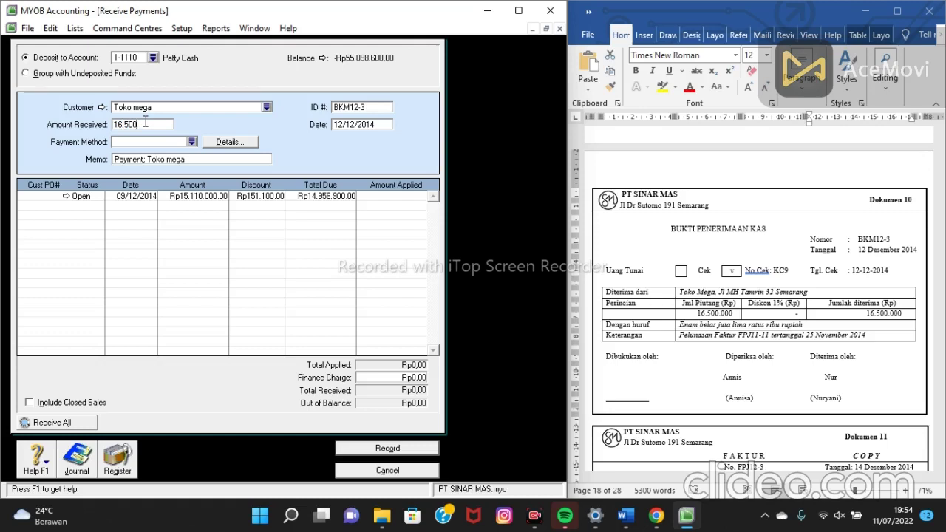
{"action": "type", "text": "."}
{"action": "key", "text": "minus"}
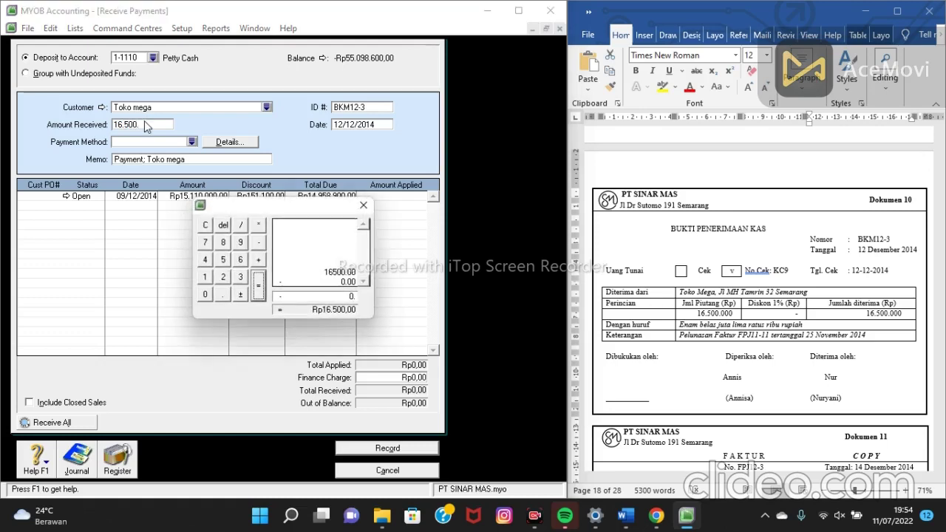
{"action": "left_click", "coordinate": [363, 205]}
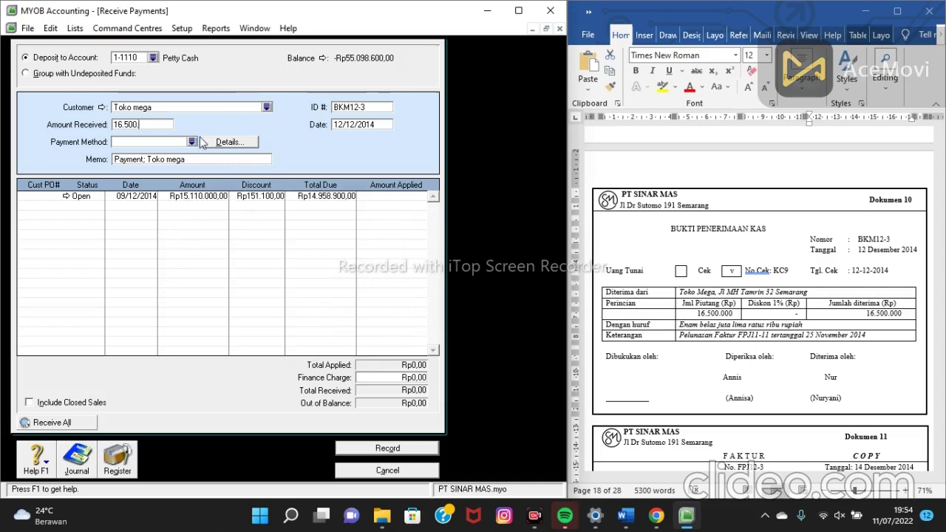
{"action": "type", "text": ".000"}
Choose Cheque as the payment method
{"action": "left_click", "coordinate": [192, 144]}
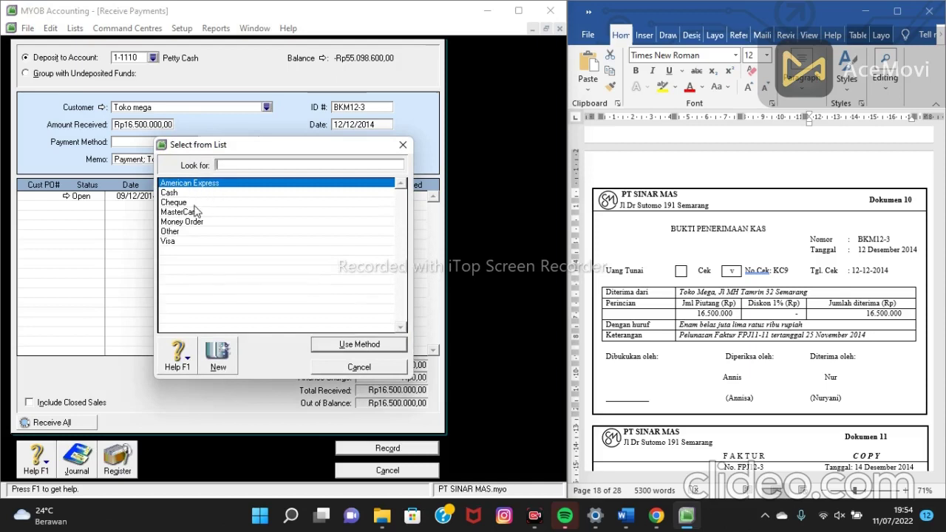
{"action": "left_click", "coordinate": [191, 204]}
{"action": "left_click", "coordinate": [342, 345]}
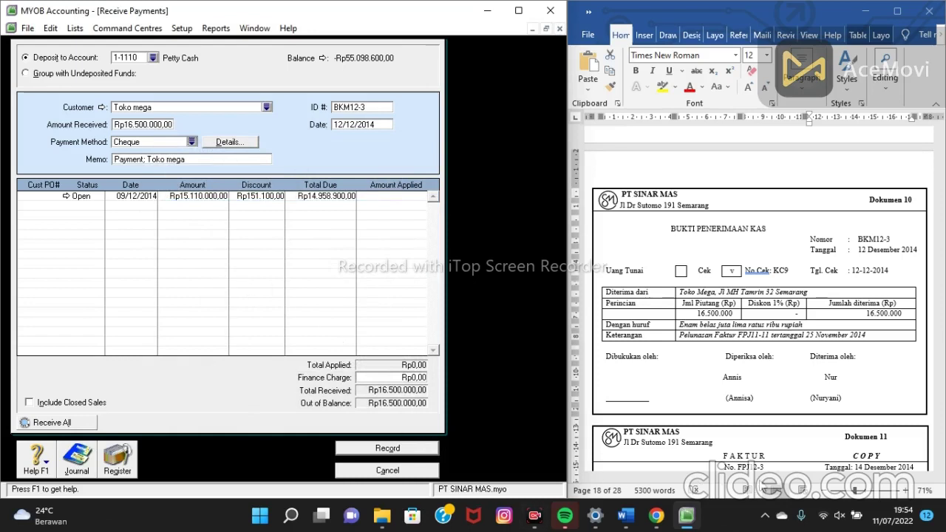
Clear the 1% discount on Toko mega's open invoice and record receipt BKM12-3
{"action": "left_click", "coordinate": [405, 451]}
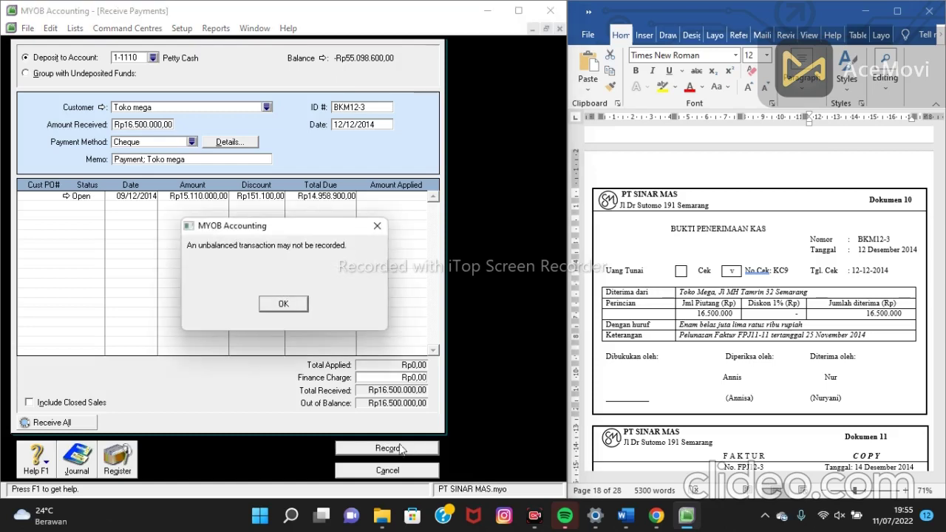
{"action": "left_click", "coordinate": [291, 308]}
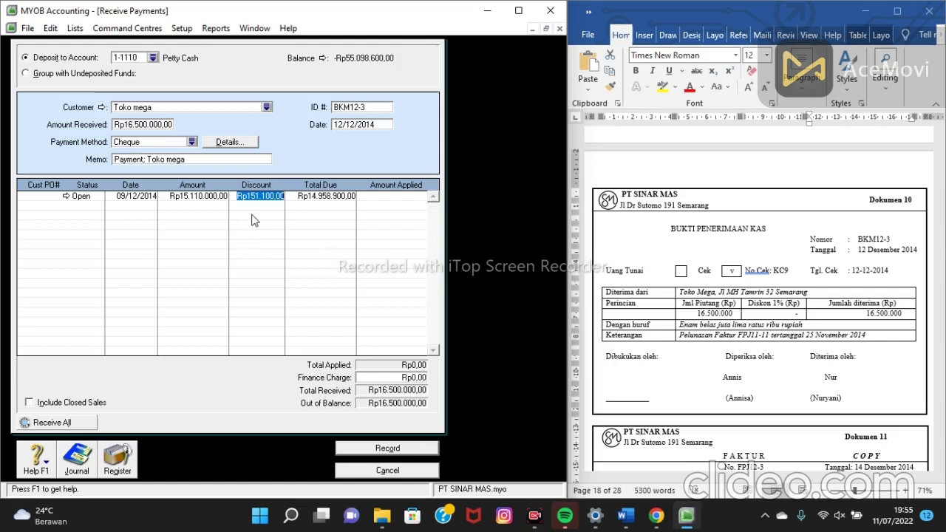
{"action": "key", "text": "BackSpace"}
{"action": "key", "text": "Tab"}
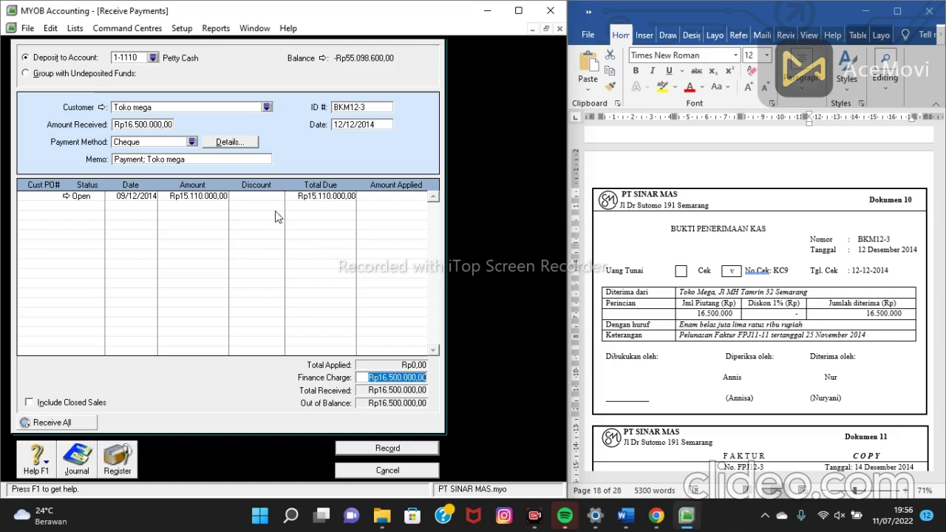
{"action": "left_click", "coordinate": [411, 451]}
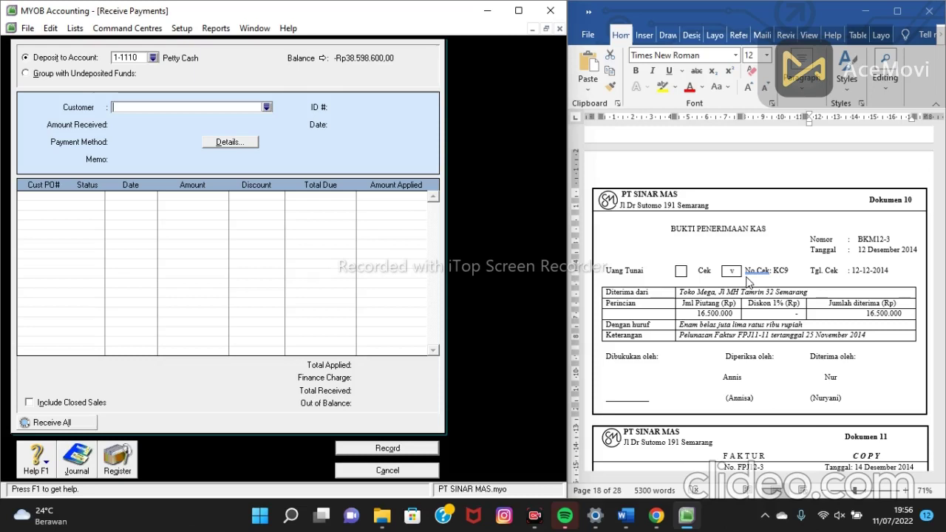
Cancel the empty Receive Payments form and open a new Enter Sales invoice
{"action": "scroll", "coordinate": [739, 292], "scroll_direction": "down", "scroll_amount": 6}
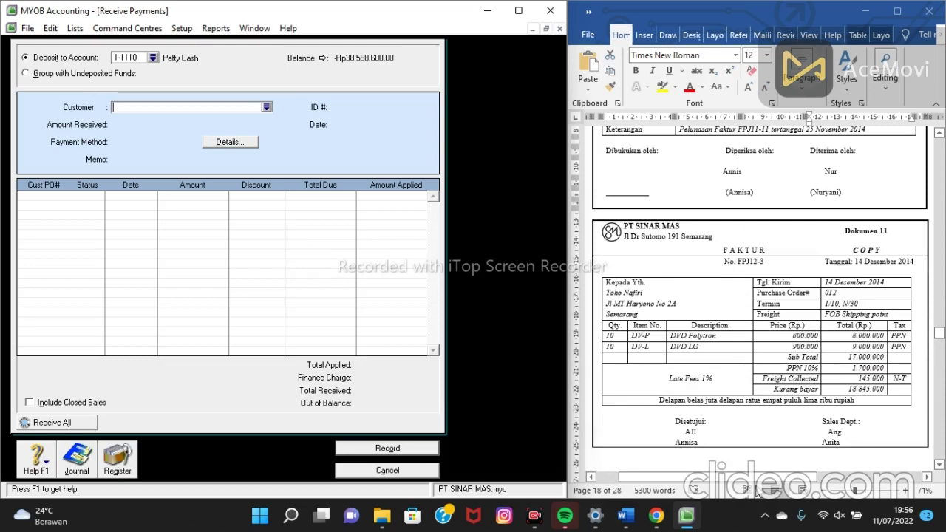
{"action": "scroll", "coordinate": [621, 435], "scroll_direction": "down", "scroll_amount": 1}
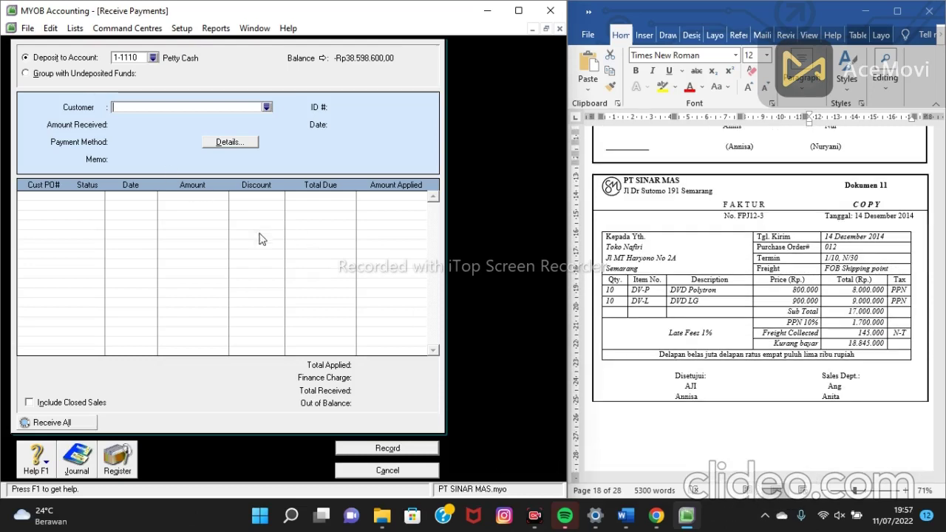
{"action": "left_click", "coordinate": [363, 472]}
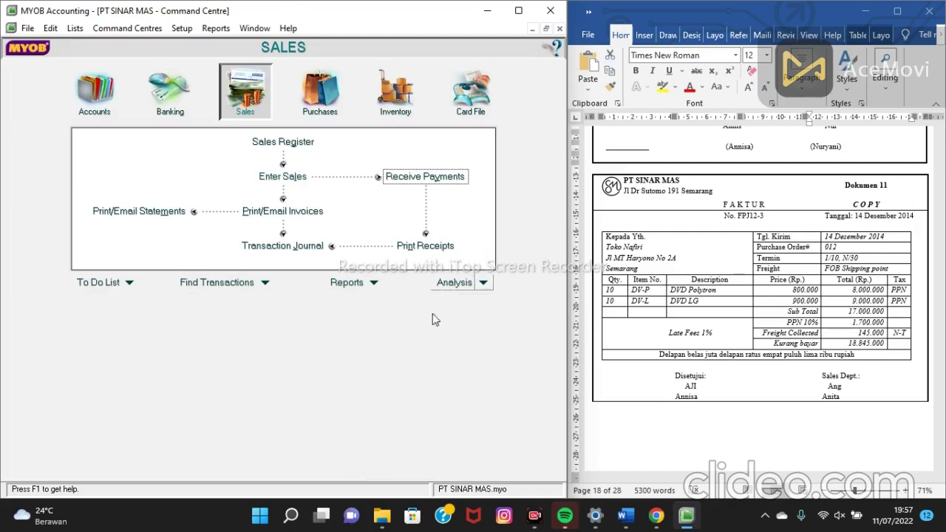
{"action": "left_click", "coordinate": [283, 169]}
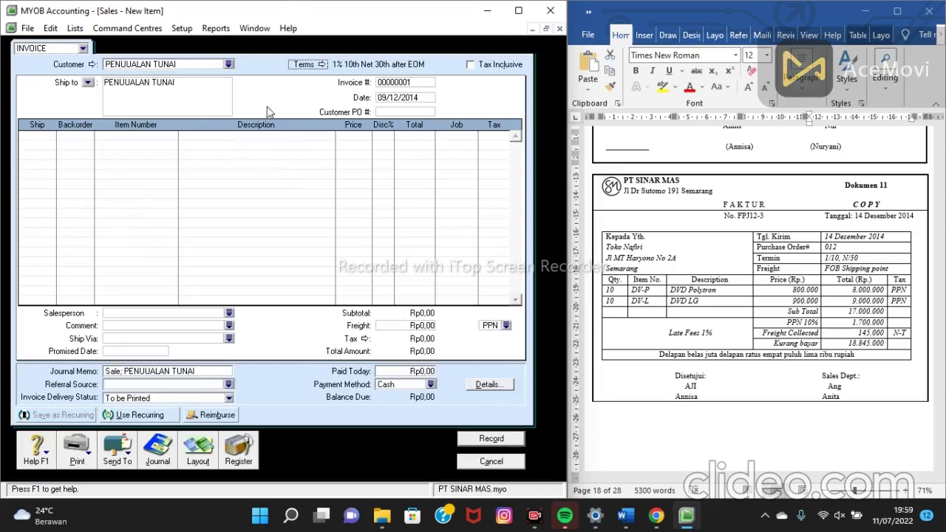
Choose toko nafiri as the invoice customer
{"action": "left_click", "coordinate": [229, 66]}
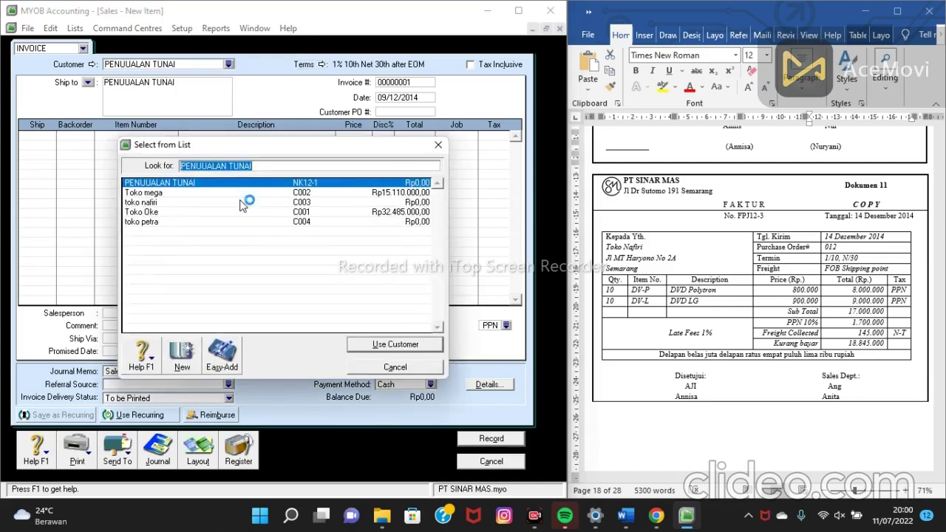
{"action": "left_click", "coordinate": [157, 207]}
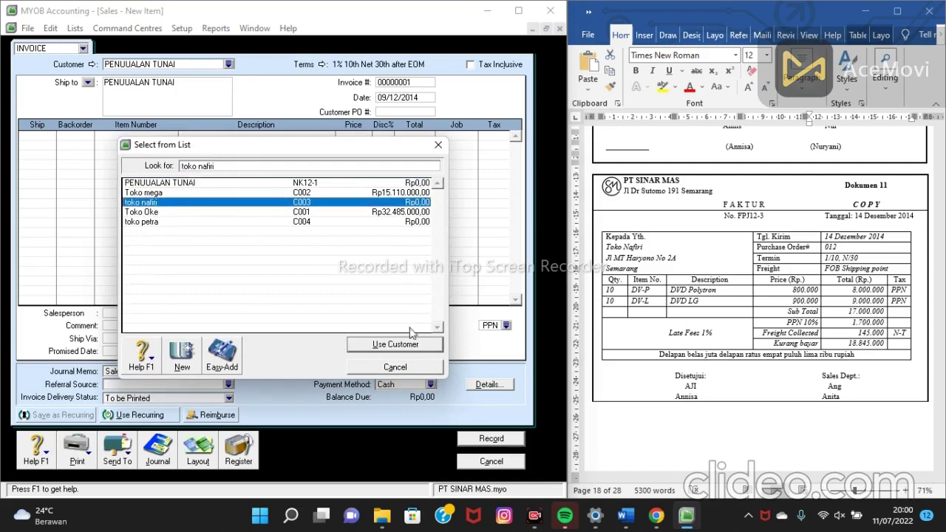
{"action": "left_click", "coordinate": [407, 350]}
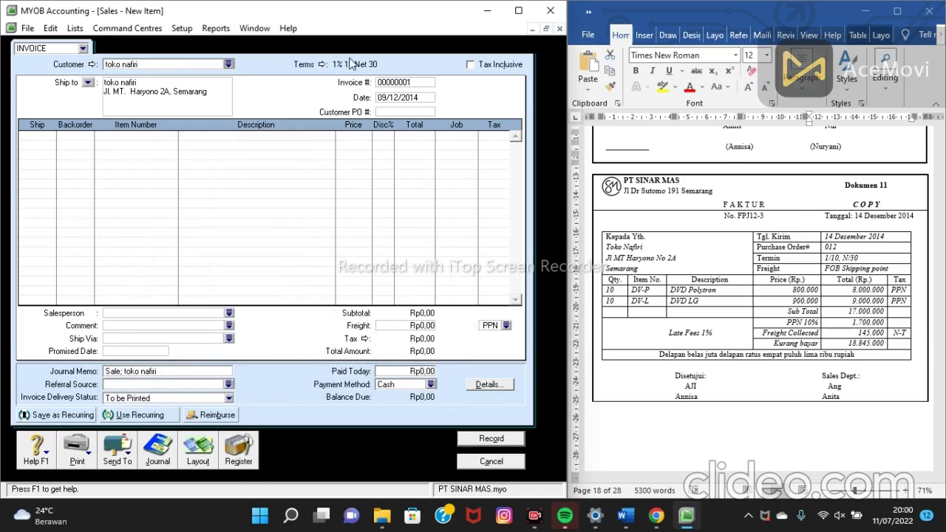
Replace the default invoice number with FPJ12-3 copied from the source document
{"action": "left_click", "coordinate": [412, 83]}
{"action": "key", "text": "BackSpace"}
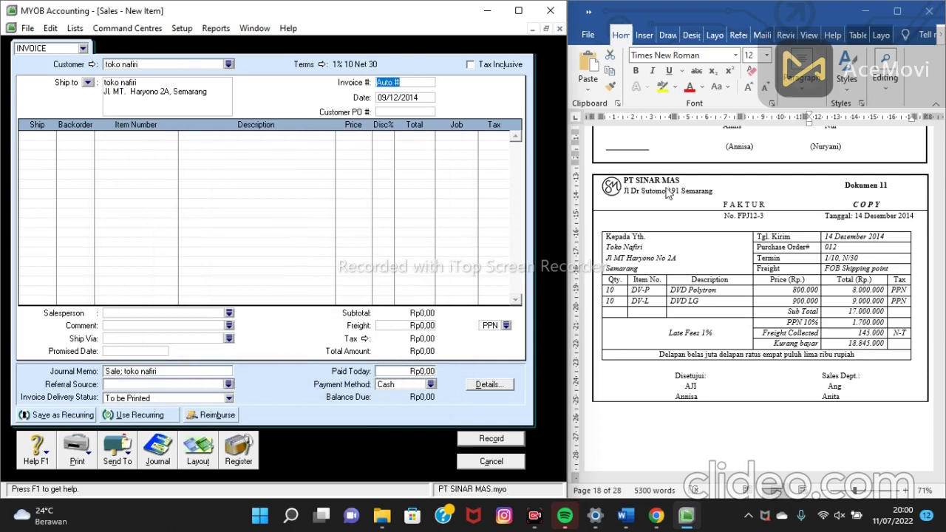
{"action": "left_click", "coordinate": [767, 214]}
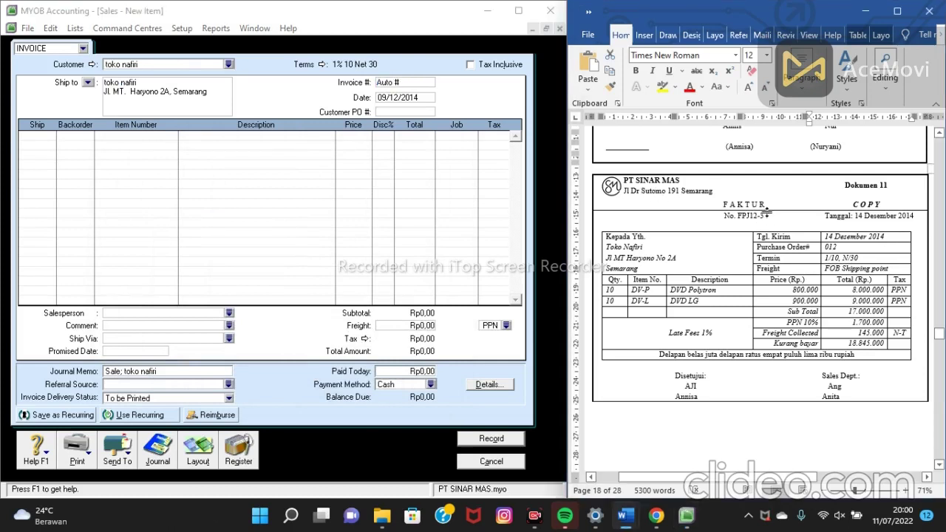
{"action": "left_click_drag", "start_coordinate": [767, 216], "coordinate": [737, 217]}
{"action": "key", "text": "ctrl+c"}
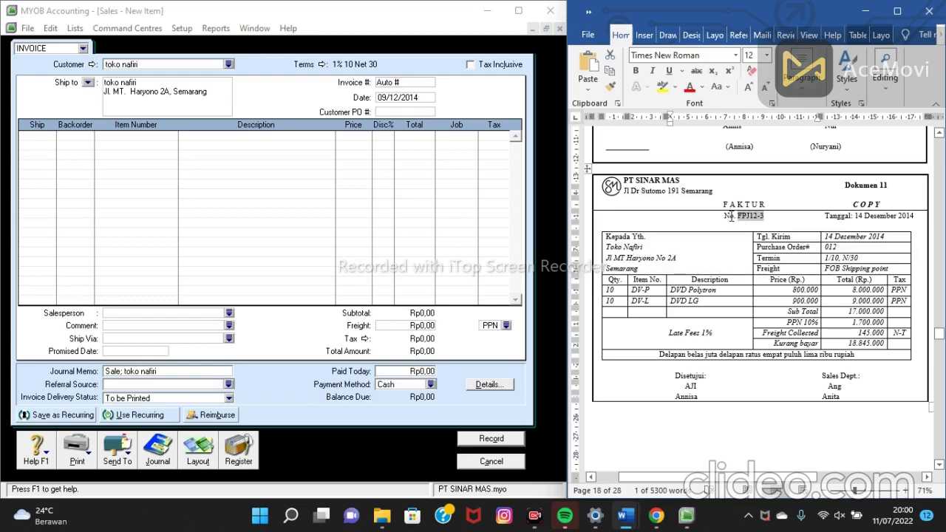
{"action": "left_click", "coordinate": [400, 84]}
{"action": "left_click_drag", "start_coordinate": [400, 83], "coordinate": [380, 87]}
{"action": "key", "text": "ctrl+v"}
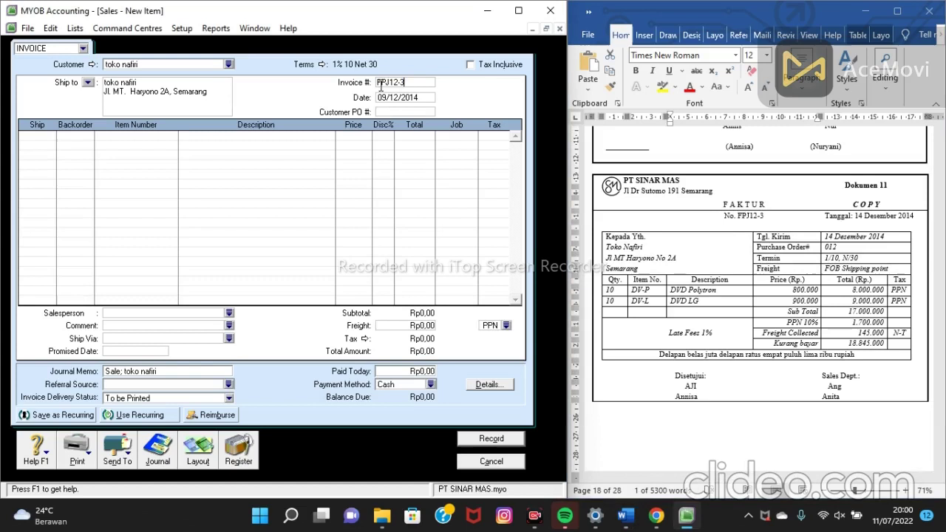
Change the invoice date from the 9th to 14/12/2014
{"action": "left_click", "coordinate": [386, 97]}
{"action": "left_click", "coordinate": [385, 97]}
{"action": "key", "text": "BackSpace"}
{"action": "key", "text": "BackSpace"}
{"action": "type", "text": "14"}
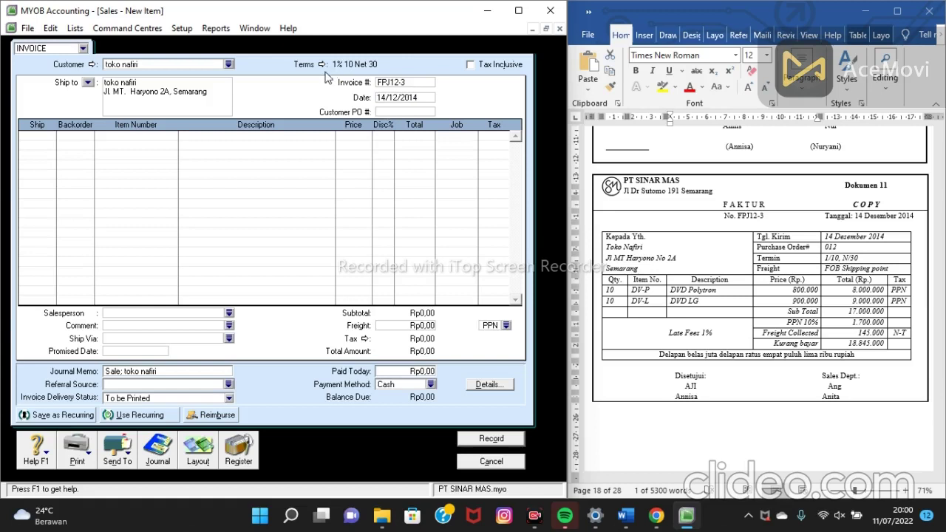
{"action": "left_click", "coordinate": [394, 111]}
Enter a Ship quantity of 10 on the first two invoice lines
{"action": "left_click", "coordinate": [39, 136]}
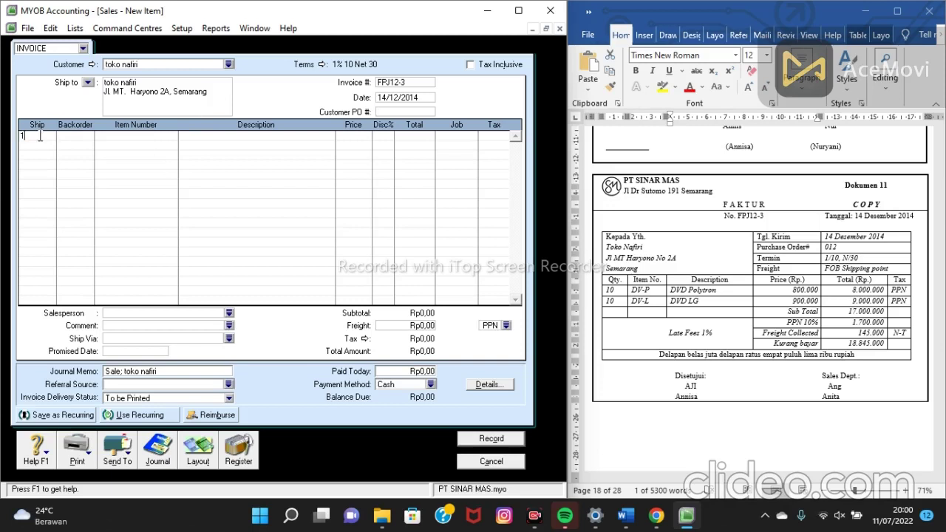
{"action": "type", "text": "10"}
{"action": "left_click", "coordinate": [40, 148]}
{"action": "type", "text": "10"}
{"action": "left_click", "coordinate": [40, 153]}
Set line one's item to DV-P DVD polytron priced at 800.000
{"action": "left_click", "coordinate": [112, 139]}
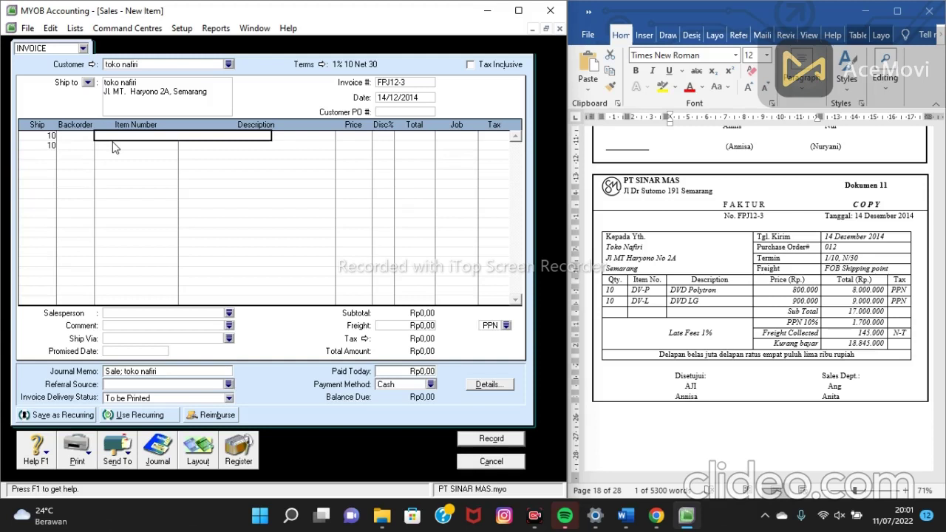
{"action": "type", "text": "DV-"}
{"action": "key", "text": "Return"}
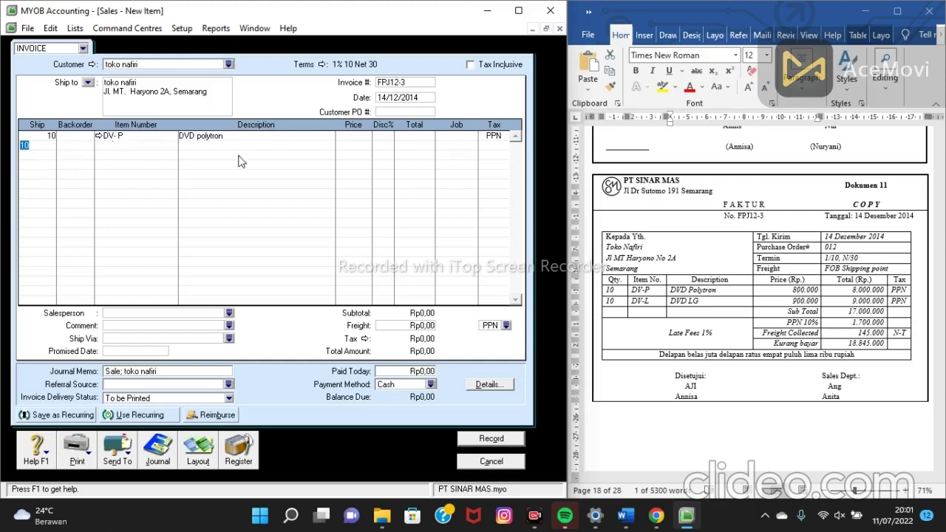
{"action": "left_click", "coordinate": [349, 139]}
{"action": "type", "text": "800"}
{"action": "key", "text": "Return"}
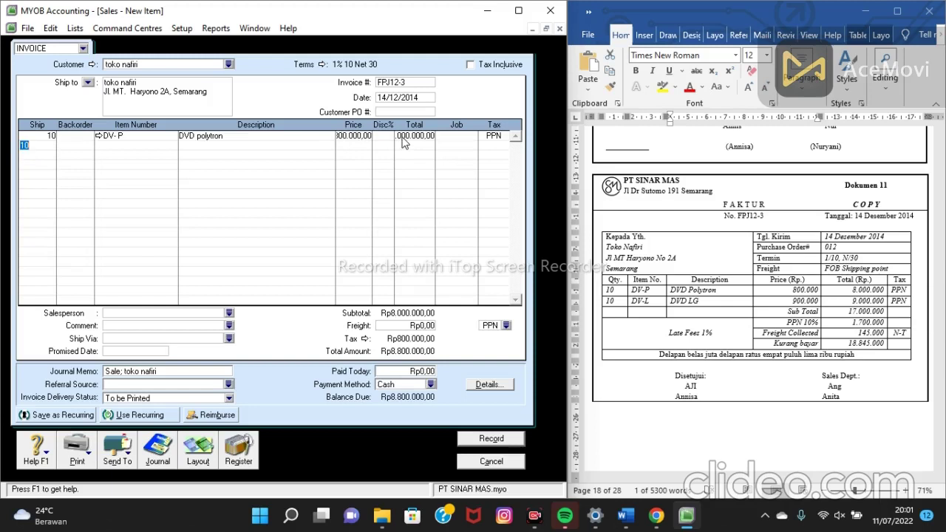
Add DV-L DVD LG on line two with a price of 900.000
{"action": "left_click", "coordinate": [136, 145]}
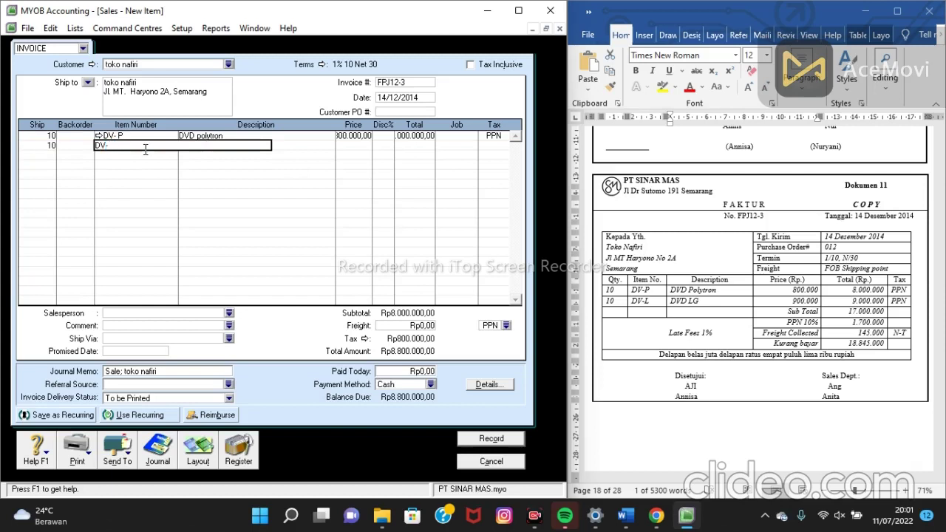
{"action": "key", "text": "Tab"}
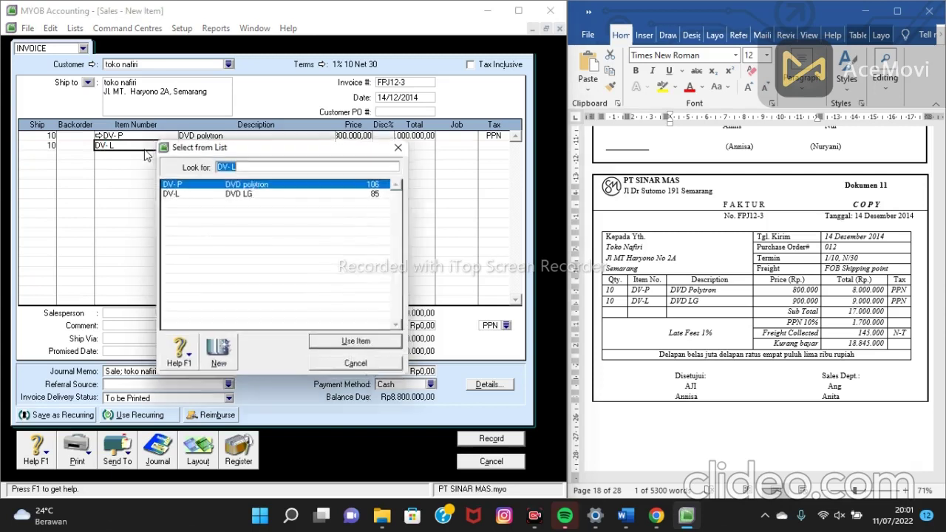
{"action": "left_click", "coordinate": [227, 193]}
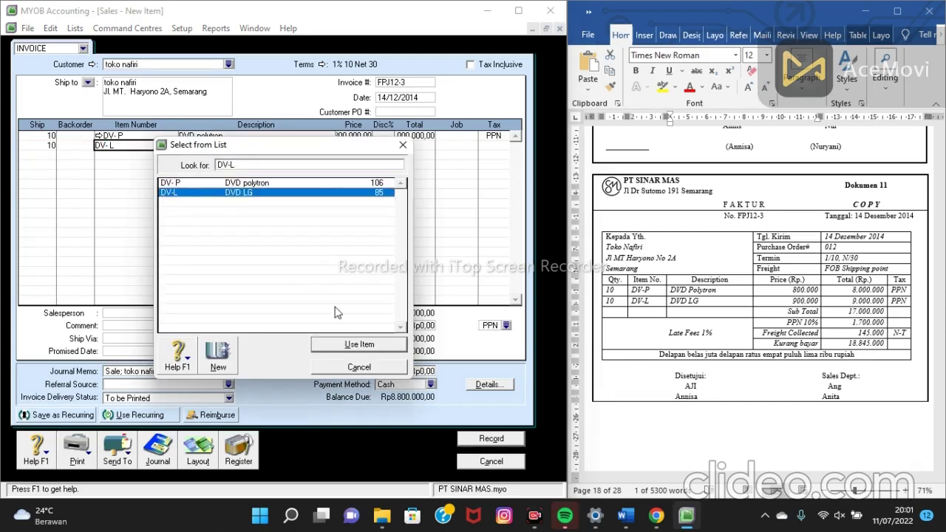
{"action": "left_click", "coordinate": [358, 345]}
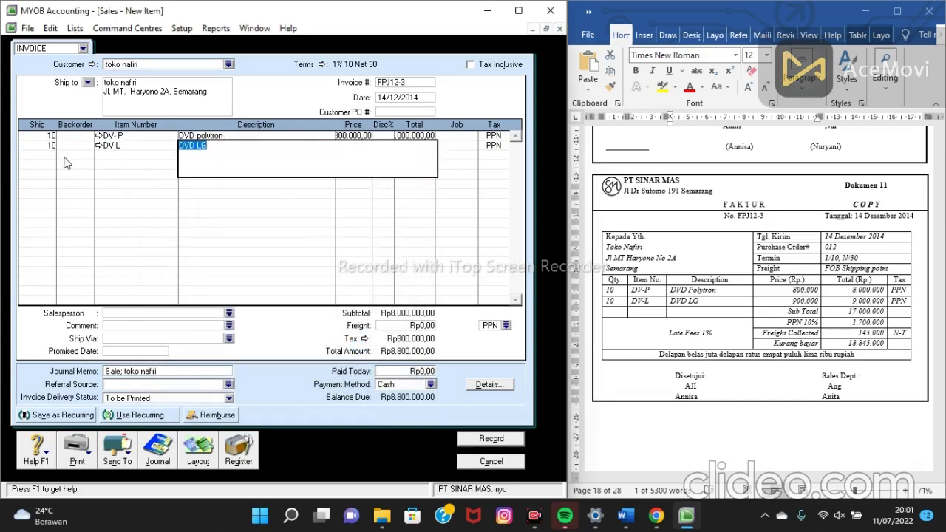
{"action": "left_click", "coordinate": [62, 155]}
{"action": "left_click", "coordinate": [341, 146]}
{"action": "type", "text": "900"}
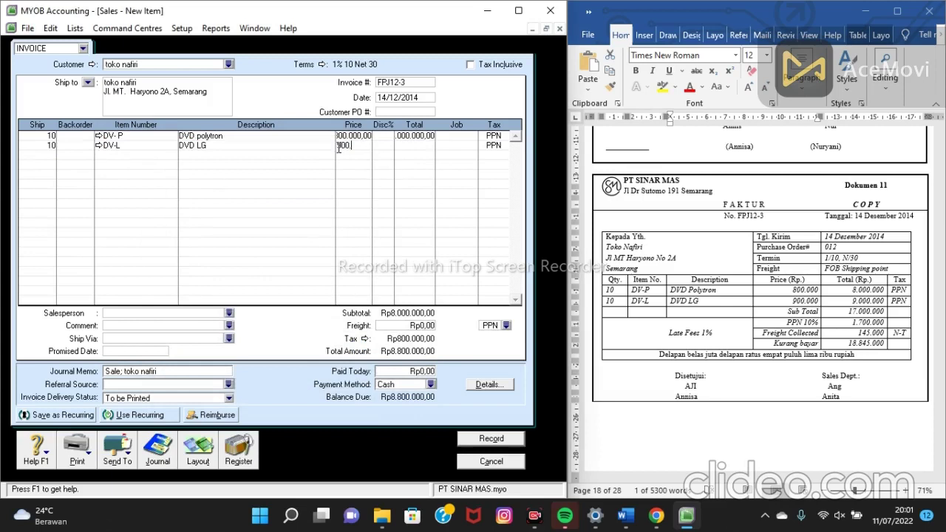
{"action": "type", "text": ".000"}
{"action": "key", "text": "Return"}
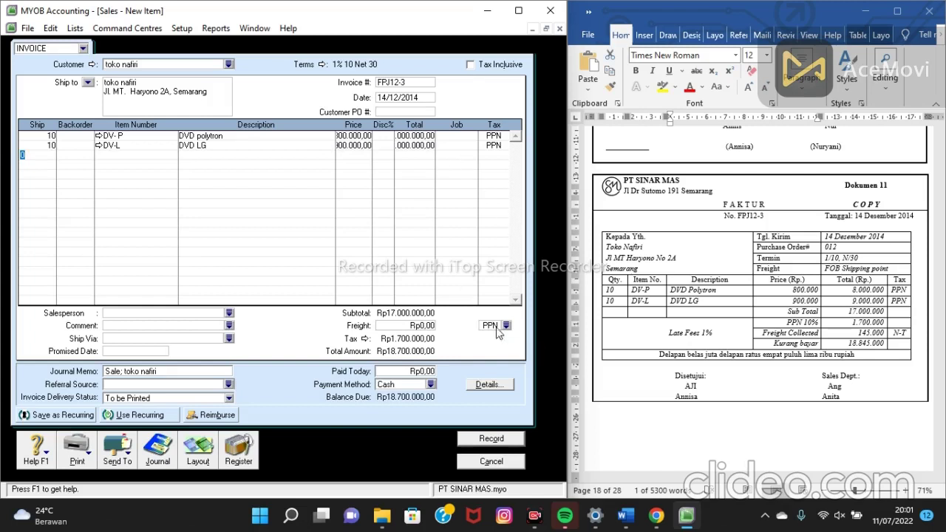
{"action": "left_click", "coordinate": [434, 326]}
Enter 145.000 freight and give it the N-T non-taxable tax code
{"action": "type", "text": "145.000"}
{"action": "key", "text": "Tab"}
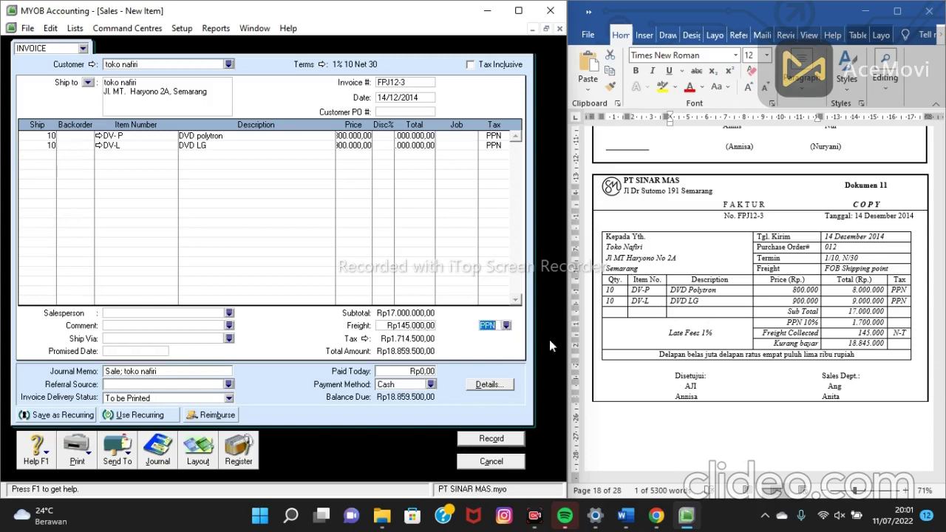
{"action": "left_click", "coordinate": [505, 326]}
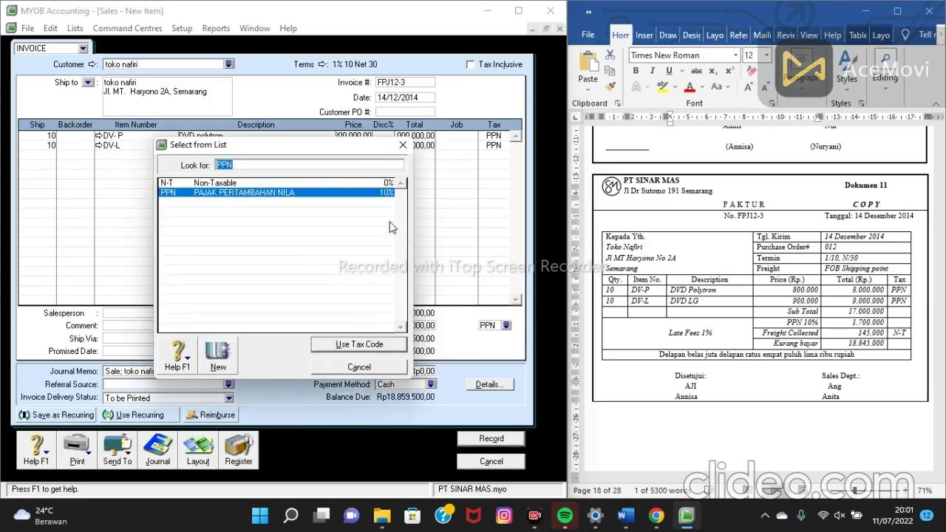
{"action": "left_click", "coordinate": [311, 185]}
{"action": "left_click", "coordinate": [390, 346]}
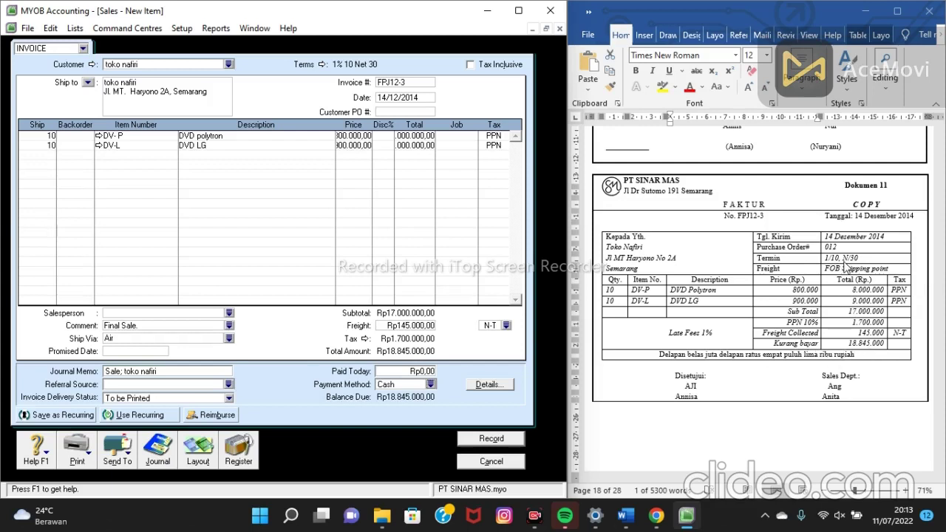
Scroll through the invoice to review its Final Sale. comment and Air shipping
{"action": "scroll", "coordinate": [846, 267], "scroll_direction": "up", "scroll_amount": 12}
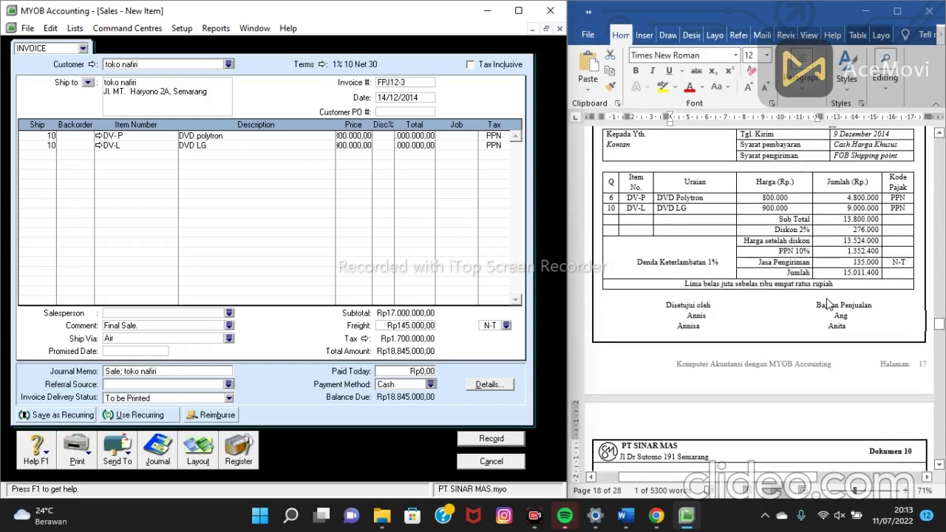
{"action": "scroll", "coordinate": [828, 301], "scroll_direction": "up", "scroll_amount": 7}
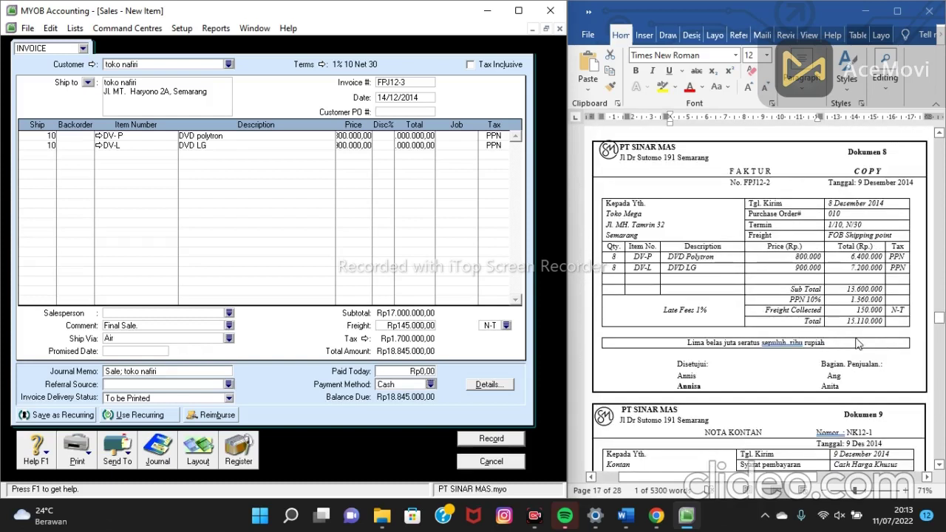
{"action": "scroll", "coordinate": [850, 344], "scroll_direction": "down", "scroll_amount": 3}
{"action": "scroll", "coordinate": [855, 334], "scroll_direction": "down", "scroll_amount": 12}
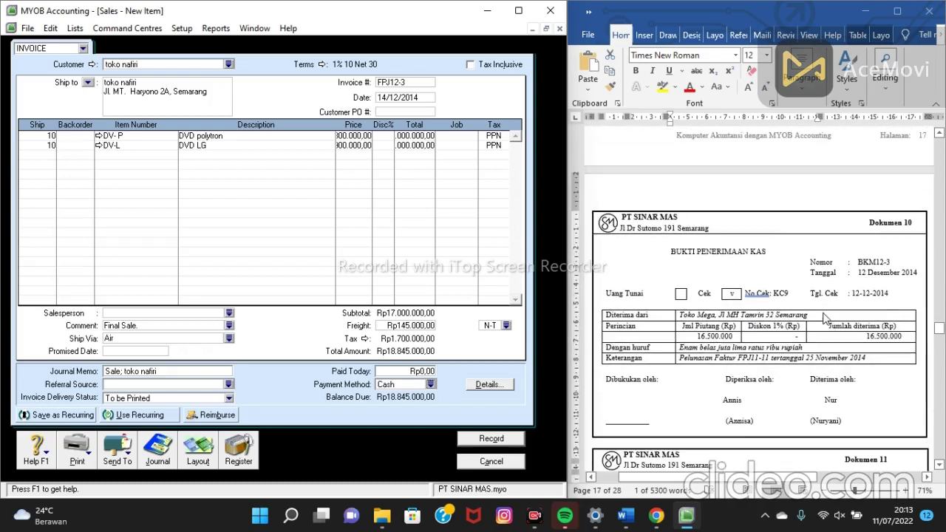
{"action": "scroll", "coordinate": [824, 318], "scroll_direction": "down", "scroll_amount": 6}
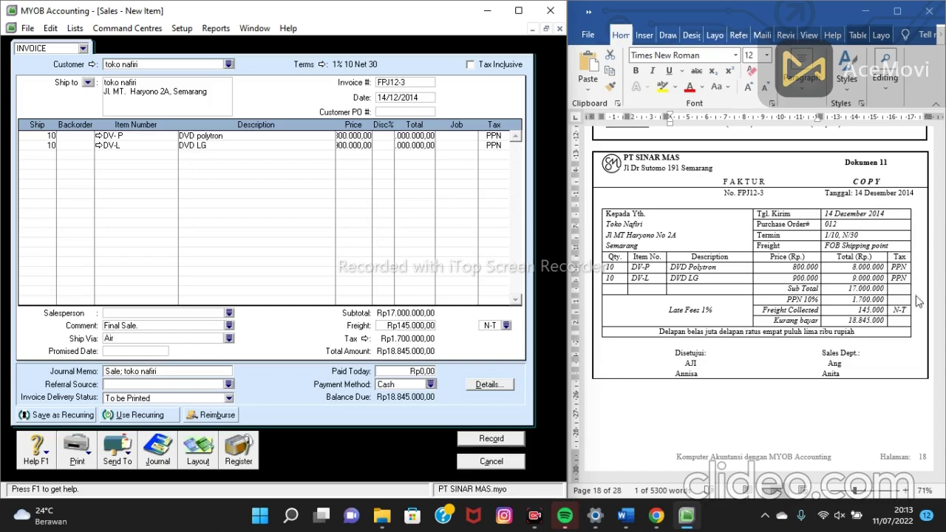
Set the payment method to American Express with 18.845.000 paid today
{"action": "left_click", "coordinate": [431, 385]}
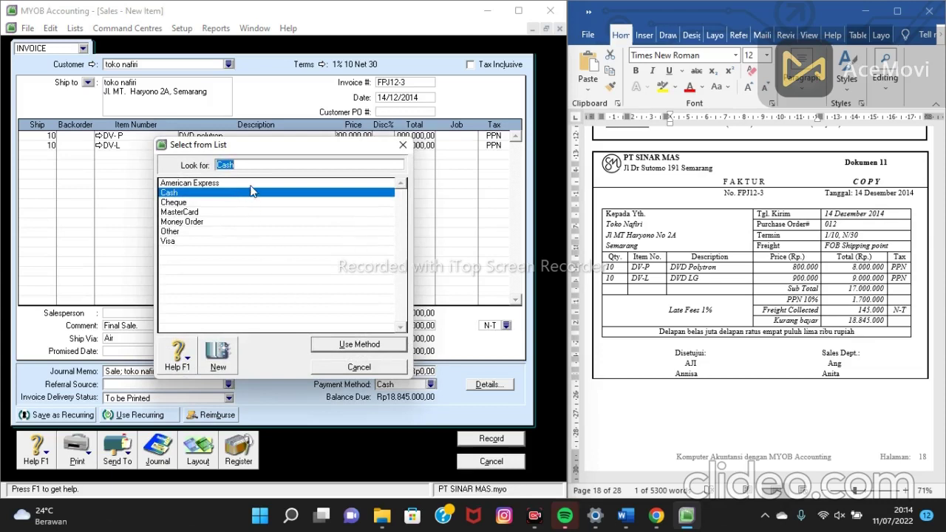
{"action": "key", "text": "Up"}
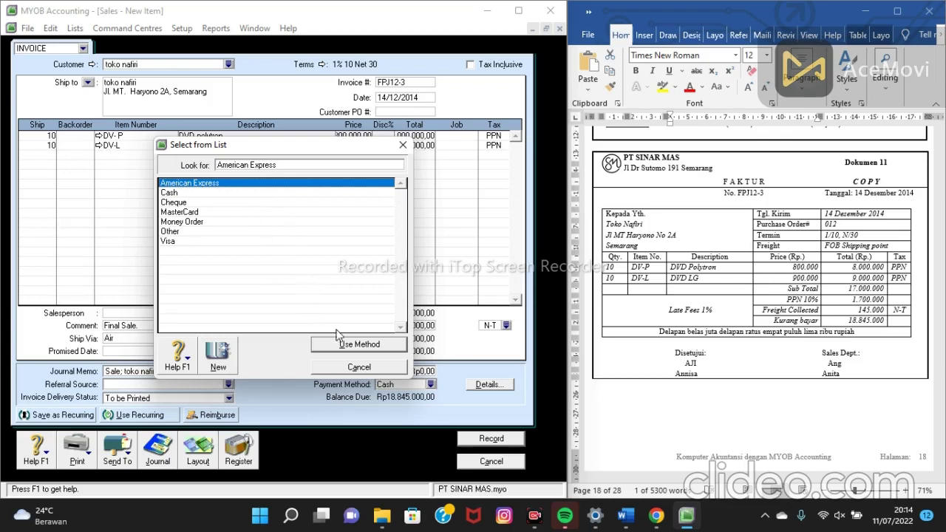
{"action": "left_click", "coordinate": [372, 351]}
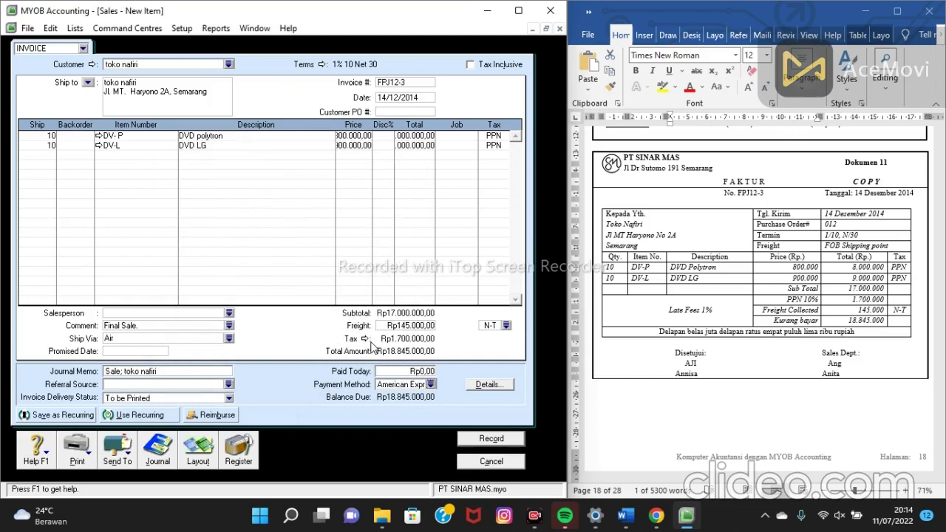
{"action": "left_click", "coordinate": [403, 371]}
{"action": "type", "text": "18.845.000"}
{"action": "key", "text": "Tab"}
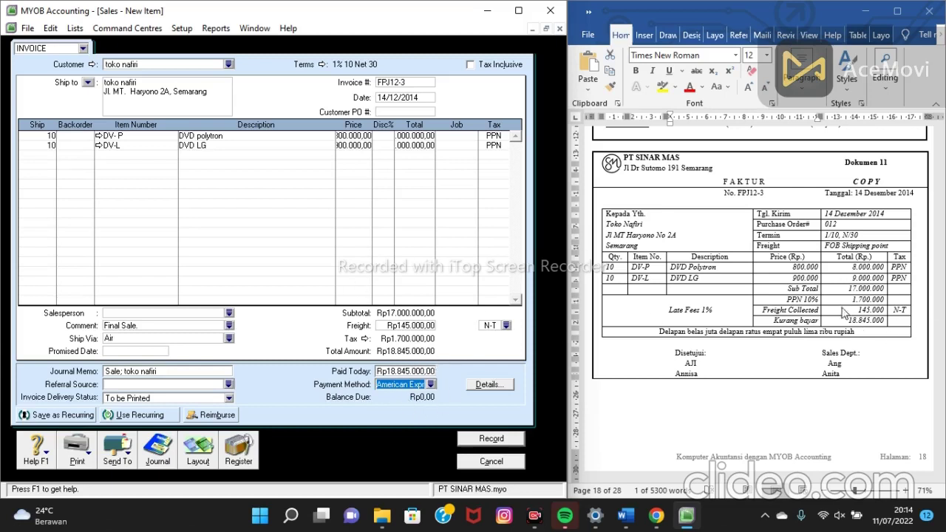
Check the amount owing on the source invoice, then record invoice FPJ12-3
{"action": "left_click", "coordinate": [779, 323]}
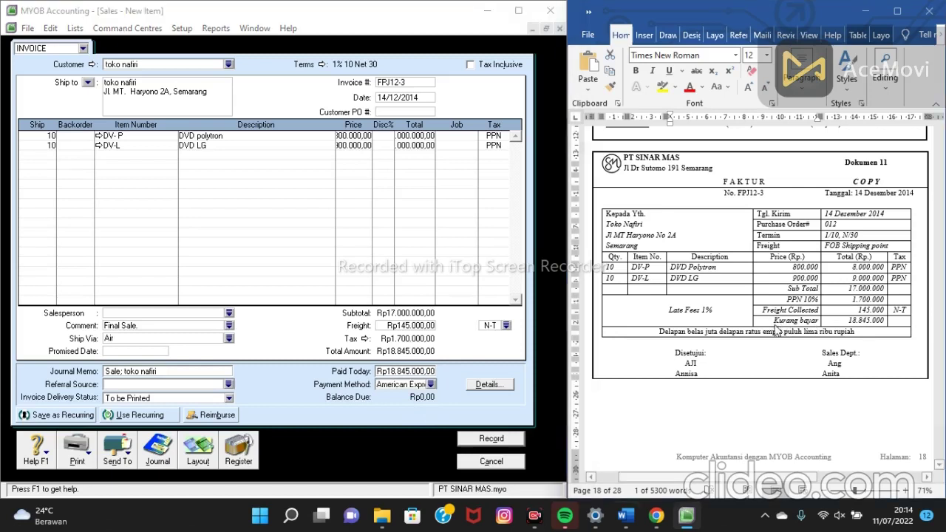
{"action": "left_click_drag", "start_coordinate": [774, 321], "coordinate": [829, 325]}
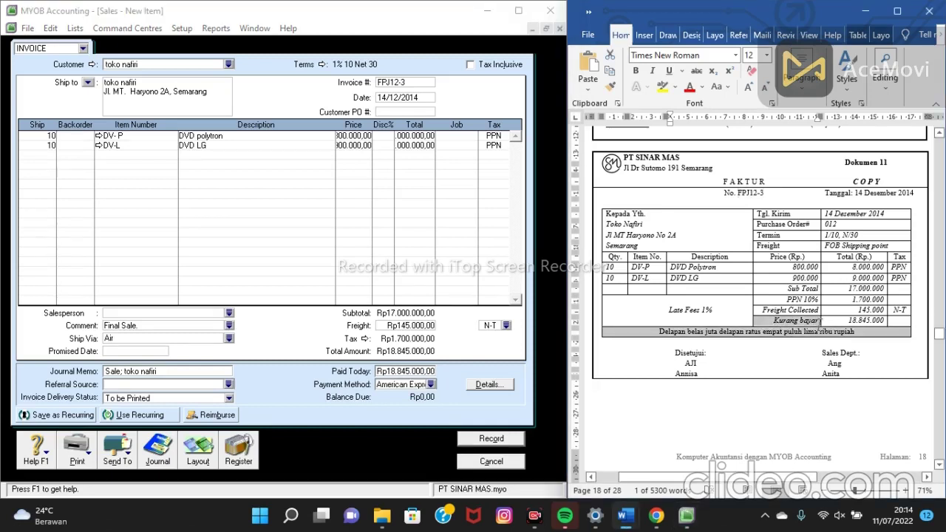
{"action": "left_click", "coordinate": [820, 323]}
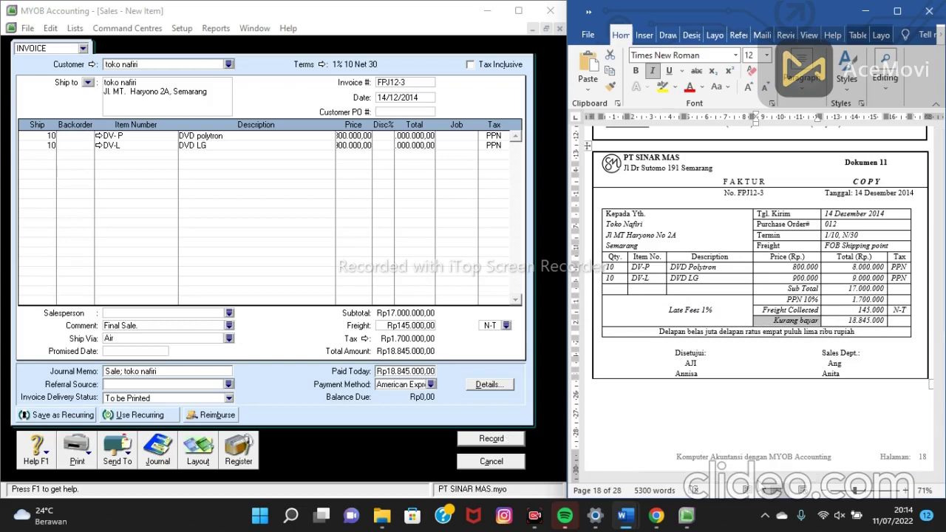
{"action": "left_click", "coordinate": [491, 439]}
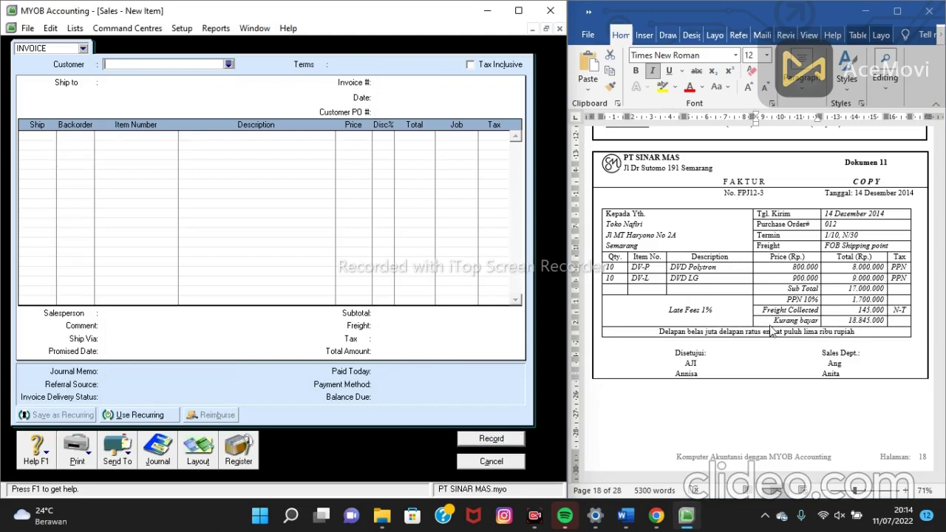
Select toko petra as the customer for the new invoice
{"action": "scroll", "coordinate": [771, 332], "scroll_direction": "down", "scroll_amount": 10}
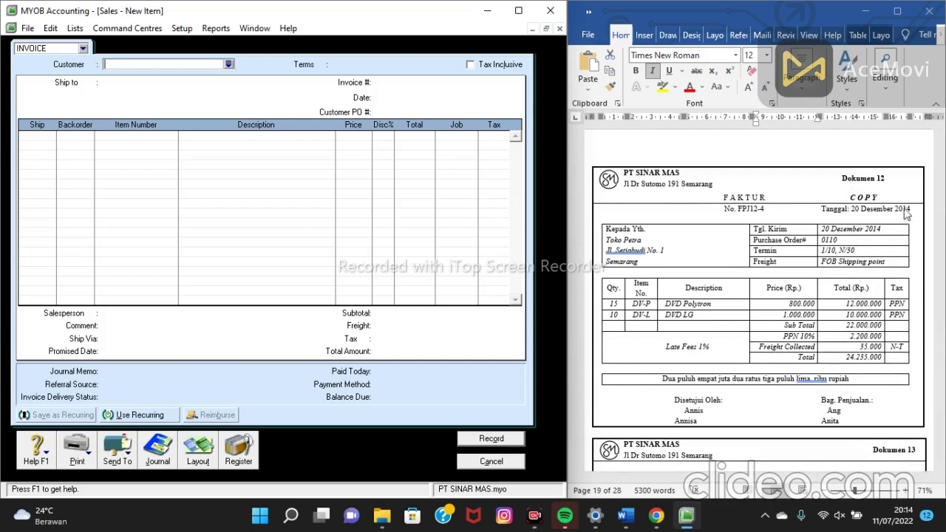
{"action": "scroll", "coordinate": [853, 362], "scroll_direction": "up", "scroll_amount": 5}
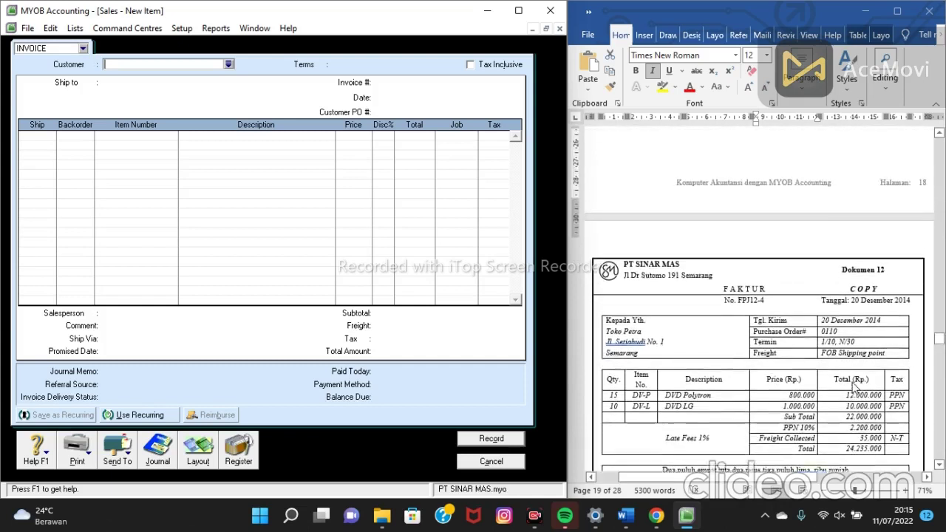
{"action": "scroll", "coordinate": [688, 216], "scroll_direction": "down", "scroll_amount": 3}
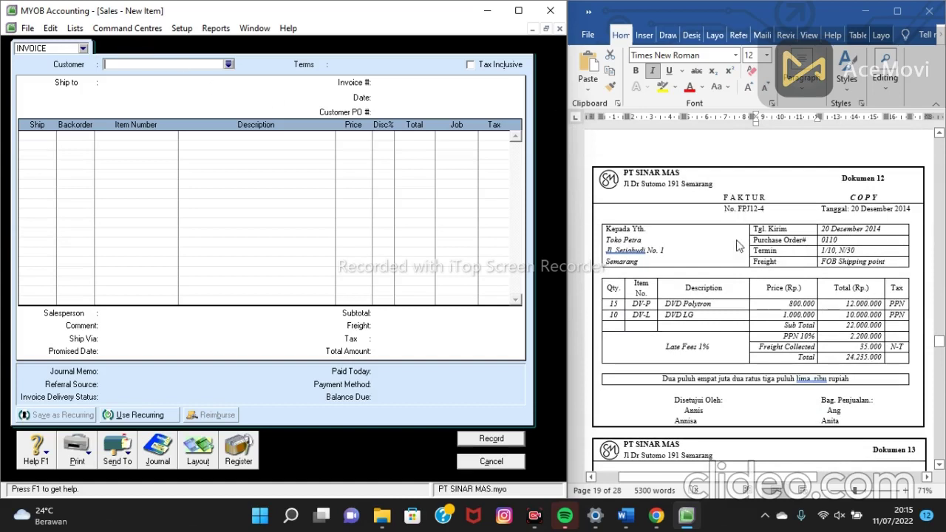
{"action": "left_click", "coordinate": [228, 64]}
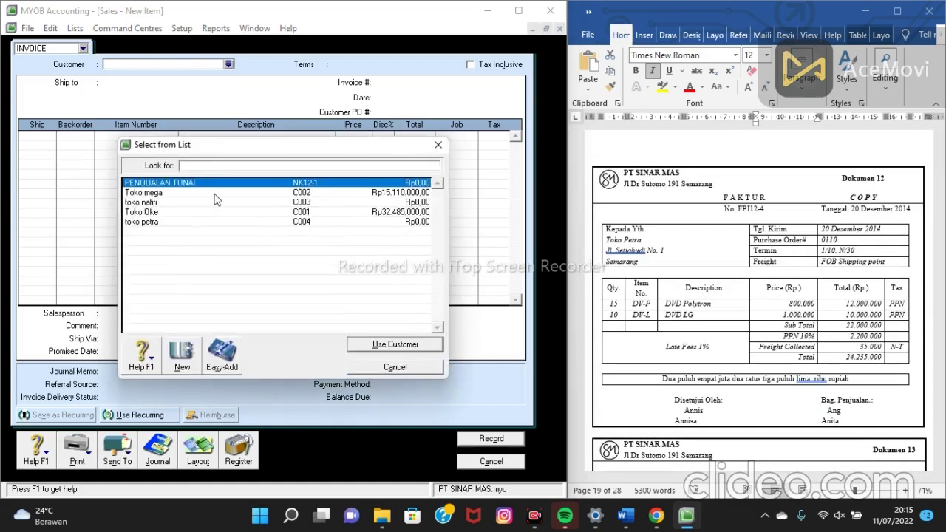
{"action": "left_click", "coordinate": [177, 223]}
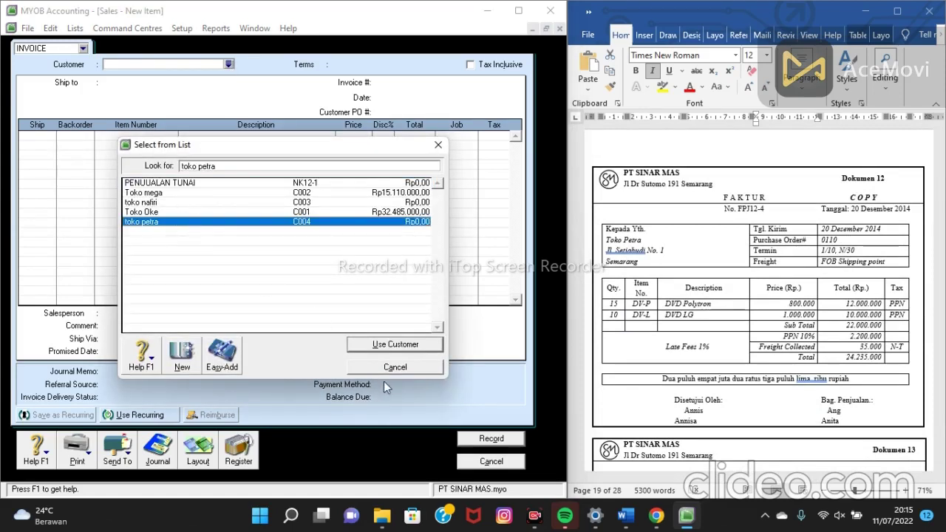
{"action": "left_click", "coordinate": [376, 345]}
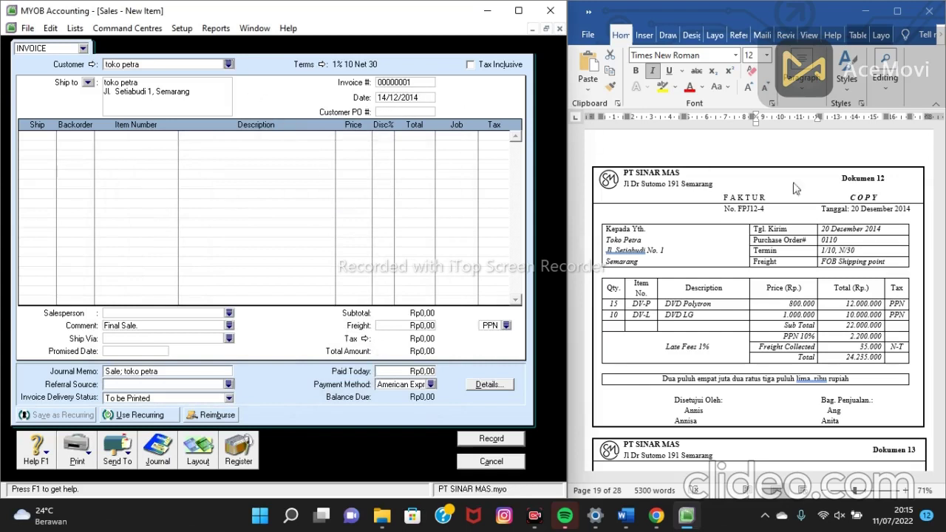
Enter FPJ12-4 as the invoice number, taken from the source document
{"action": "left_click", "coordinate": [744, 199]}
{"action": "left_click_drag", "start_coordinate": [739, 210], "coordinate": [759, 217]}
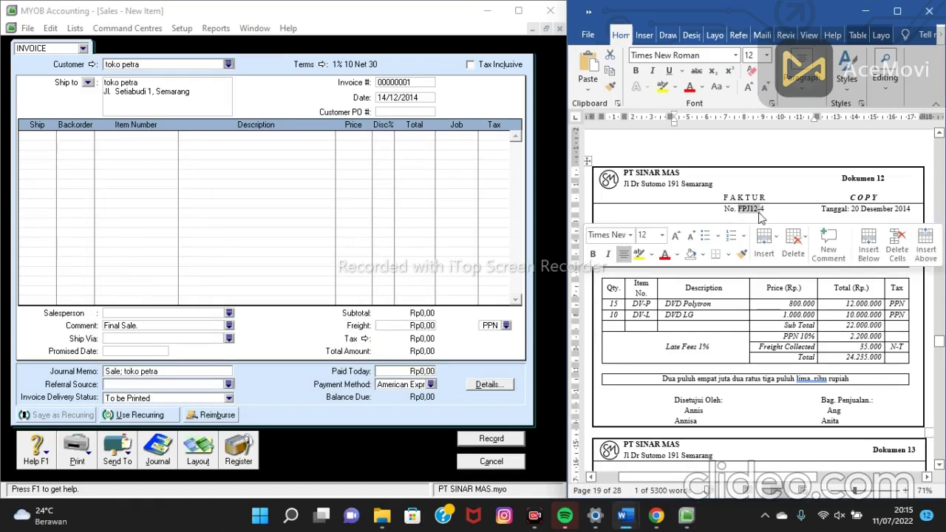
{"action": "left_click", "coordinate": [421, 83]}
{"action": "type", "text": "FPJ12-4"}
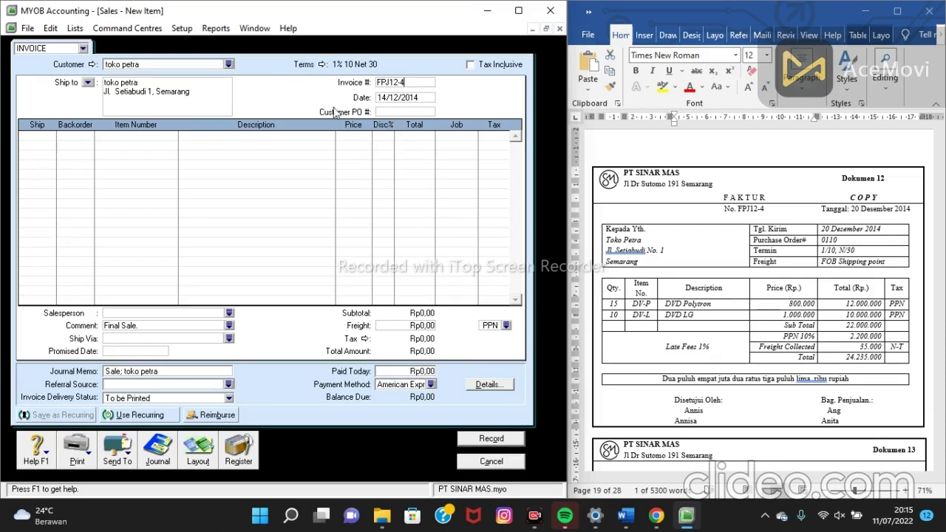
Enter quantities 15 and 10, with line one as DV-P at 800.000
{"action": "left_click", "coordinate": [39, 134]}
{"action": "type", "text": "15"}
{"action": "left_click", "coordinate": [38, 143]}
{"action": "type", "text": "10"}
{"action": "left_click", "coordinate": [106, 133]}
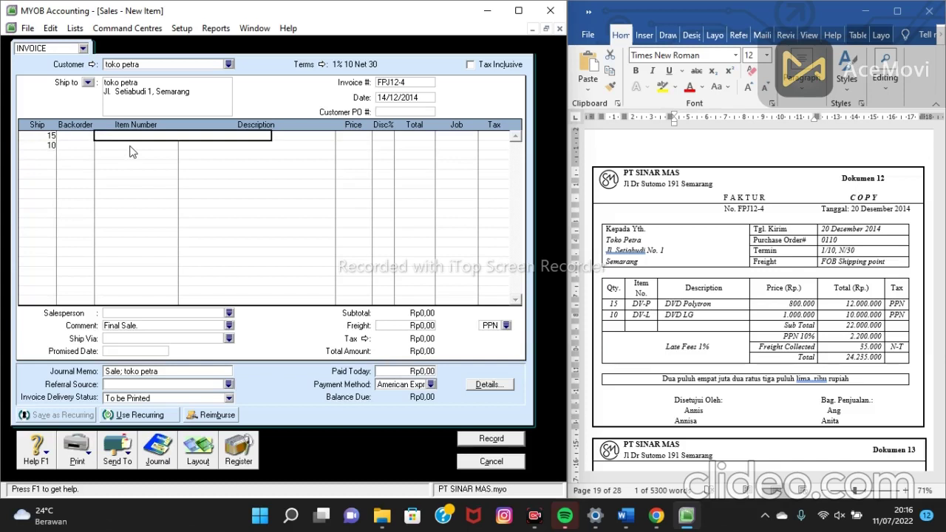
{"action": "type", "text": "DV- P"}
{"action": "key", "text": "Return"}
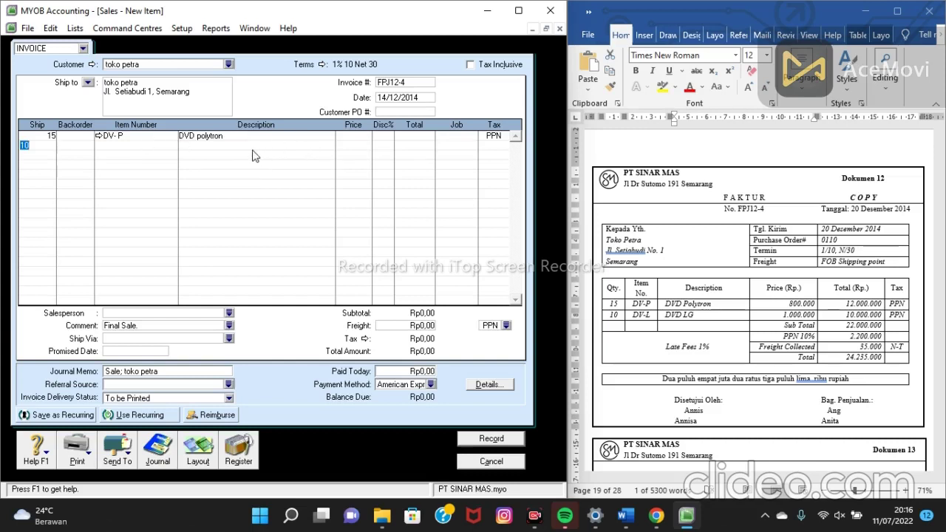
{"action": "left_click", "coordinate": [349, 138]}
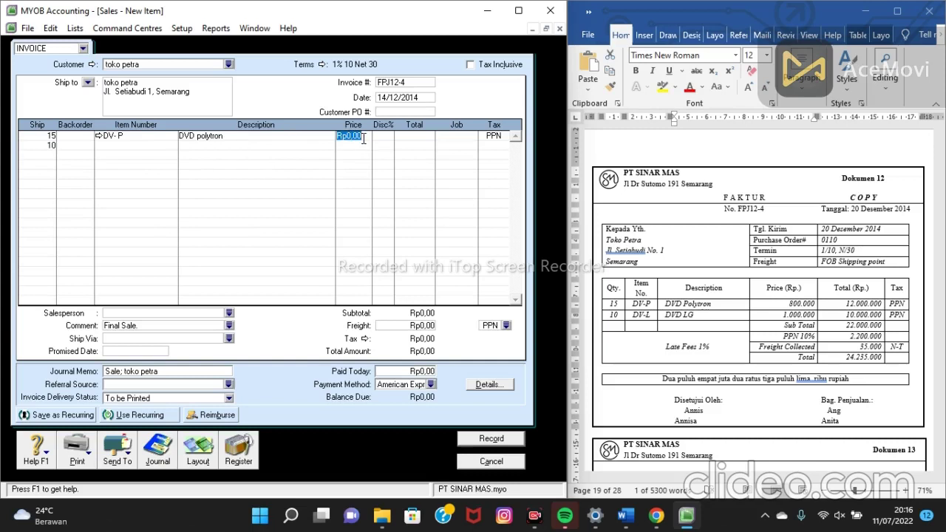
{"action": "type", "text": "800.000"}
{"action": "key", "text": "Tab"}
{"action": "left_click", "coordinate": [400, 137]}
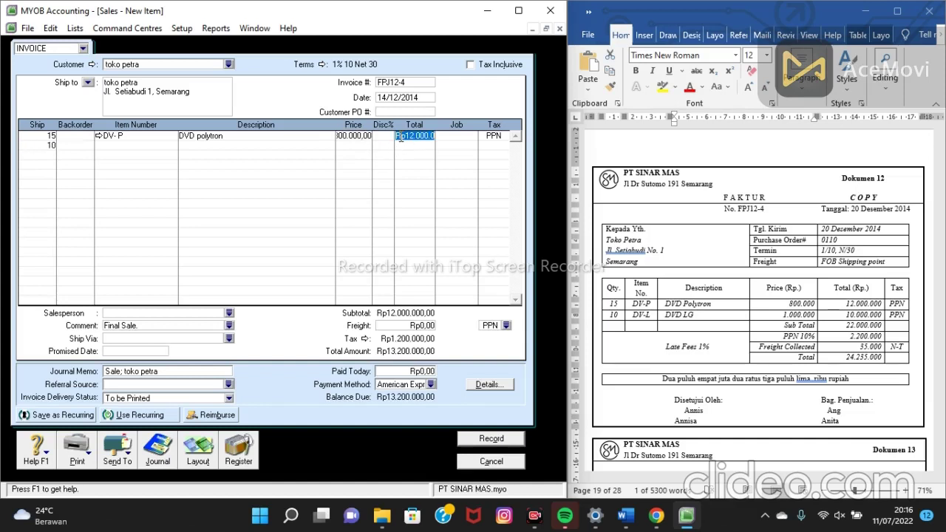
Set line two to DV-L DVD LG priced at 1.000.000
{"action": "left_click", "coordinate": [144, 138]}
{"action": "left_click", "coordinate": [135, 147]}
{"action": "type", "text": "DV- P"}
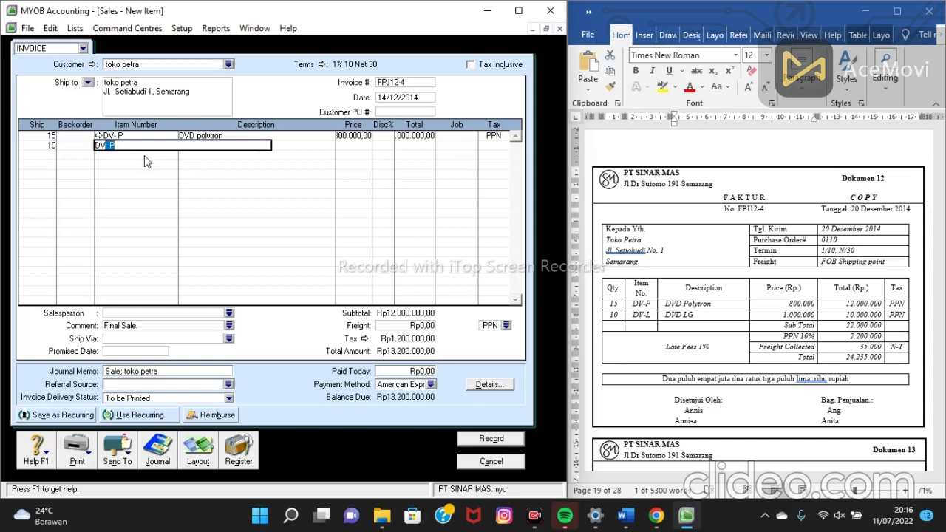
{"action": "left_click", "coordinate": [144, 146]}
{"action": "key", "text": "Return"}
{"action": "left_click", "coordinate": [236, 195]}
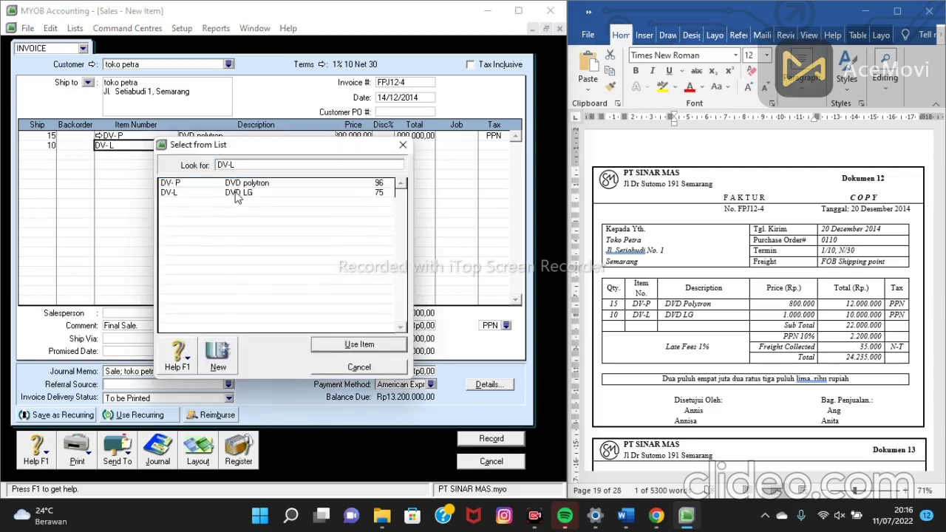
{"action": "left_click", "coordinate": [359, 345]}
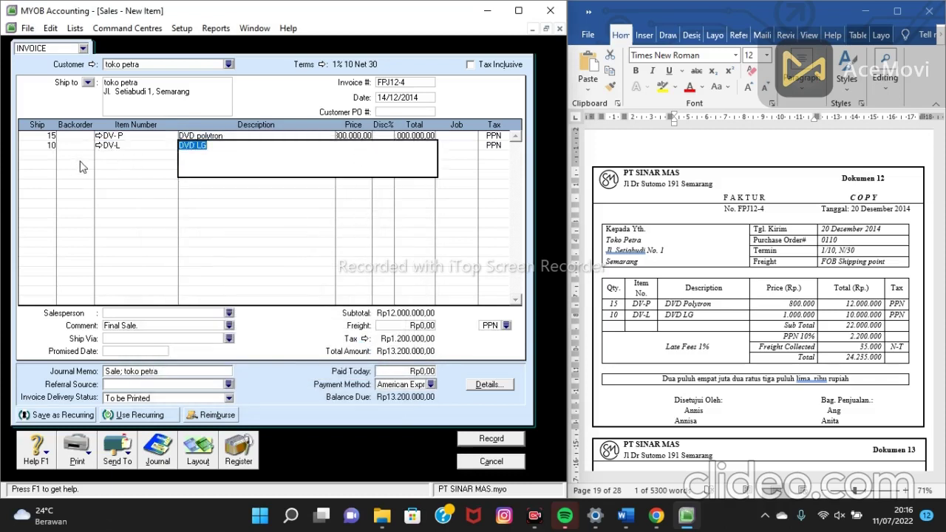
{"action": "left_click", "coordinate": [349, 146]}
{"action": "type", "text": "1.000.000"}
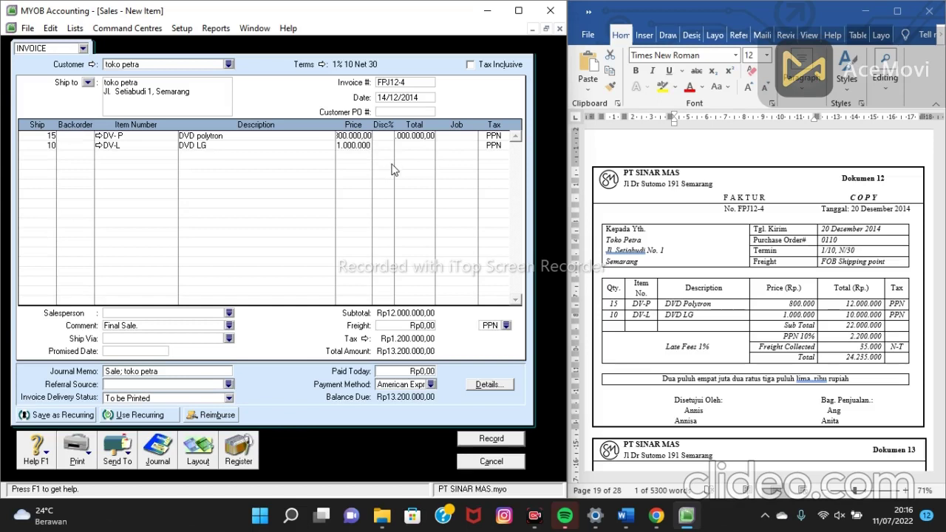
{"action": "key", "text": "Return"}
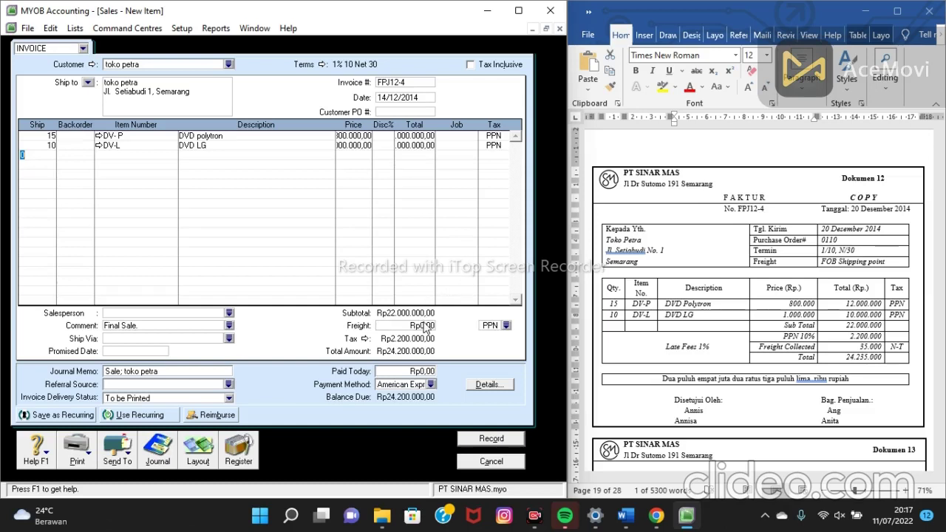
Enter Rp35.000 freight and choose Cash as the payment method
{"action": "left_click", "coordinate": [422, 324]}
{"action": "type", "text": "3"}
{"action": "key", "text": "Tab"}
{"action": "left_click", "coordinate": [431, 386]}
{"action": "type", "text": "Cash"}
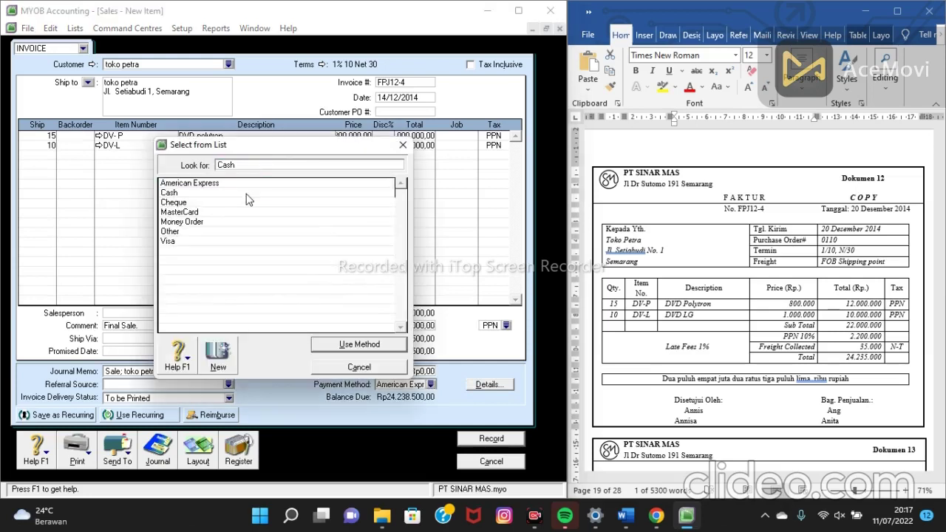
{"action": "left_click", "coordinate": [248, 193]}
{"action": "left_click", "coordinate": [367, 346]}
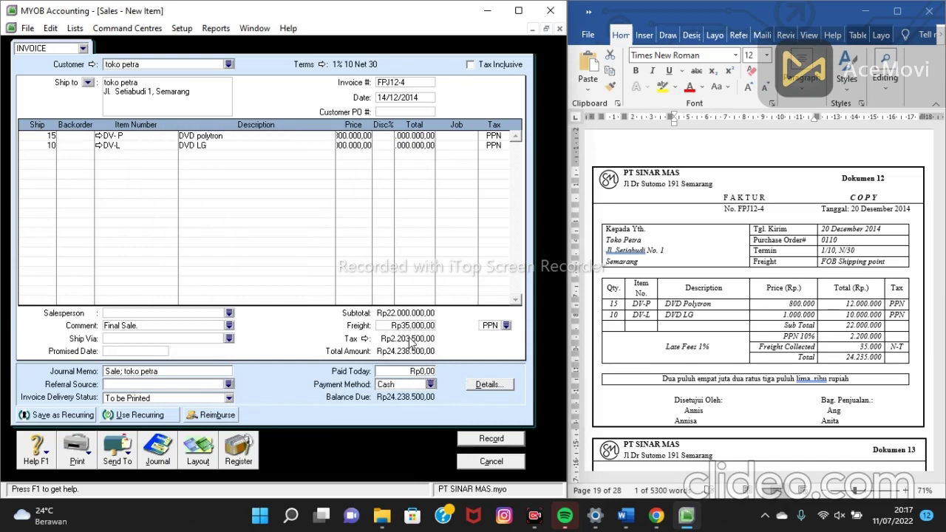
Make the freight non-taxable with code N-T and record invoice FPJ12-4
{"action": "left_click", "coordinate": [505, 326]}
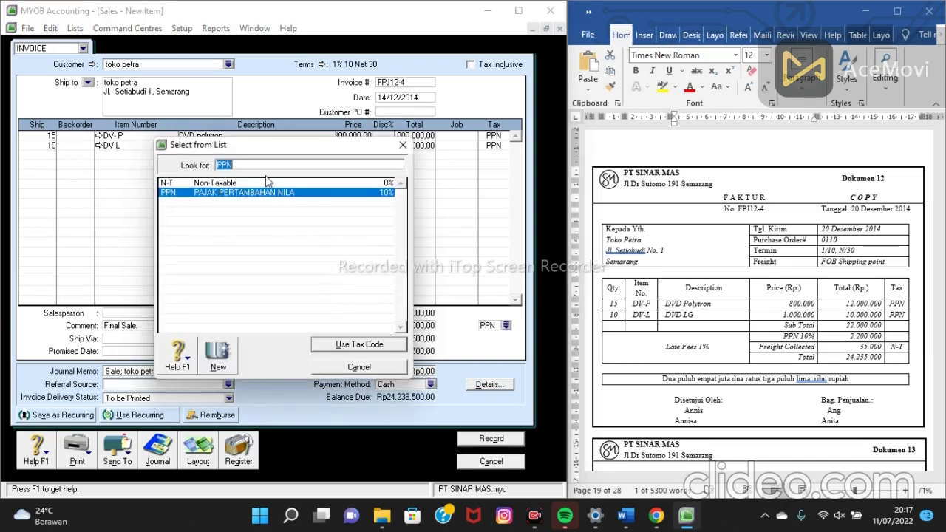
{"action": "left_click", "coordinate": [268, 183]}
{"action": "left_click", "coordinate": [326, 345]}
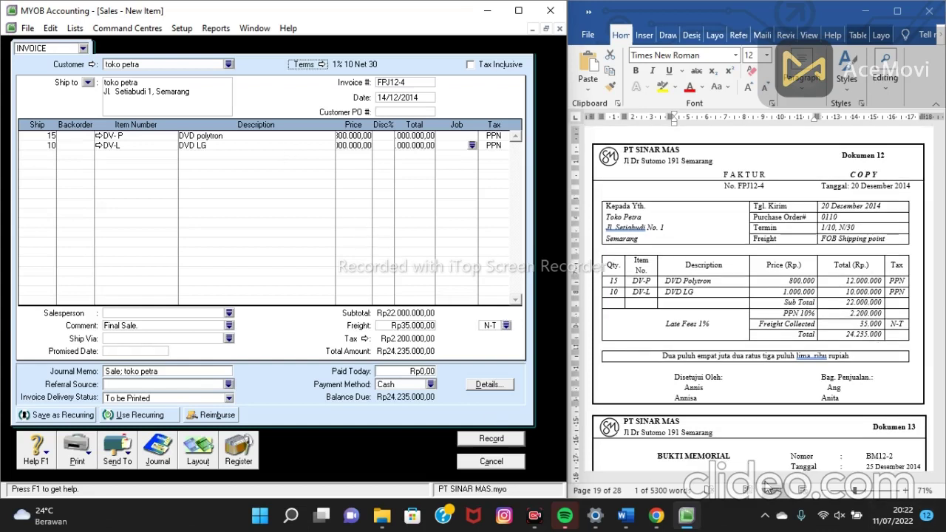
{"action": "left_click", "coordinate": [478, 439]}
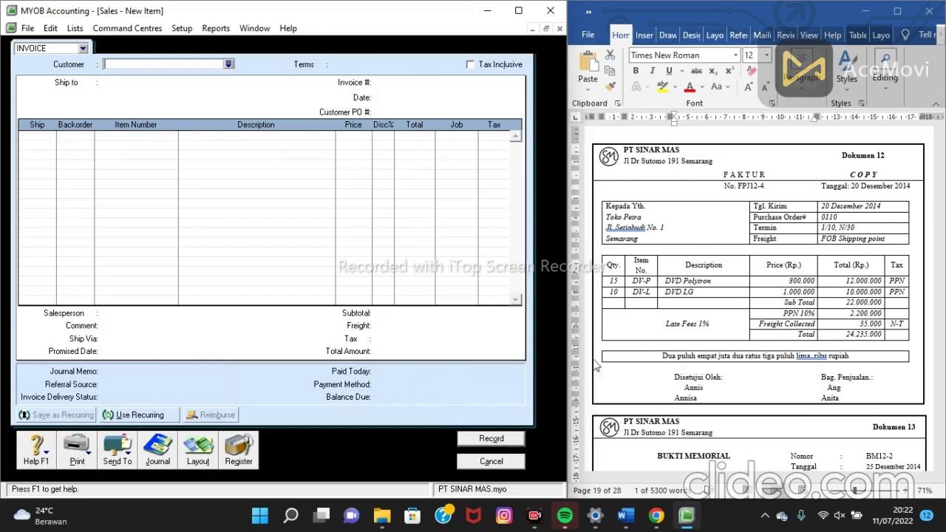
Start a new sales invoice for customer toko petra
{"action": "left_click", "coordinate": [521, 464]}
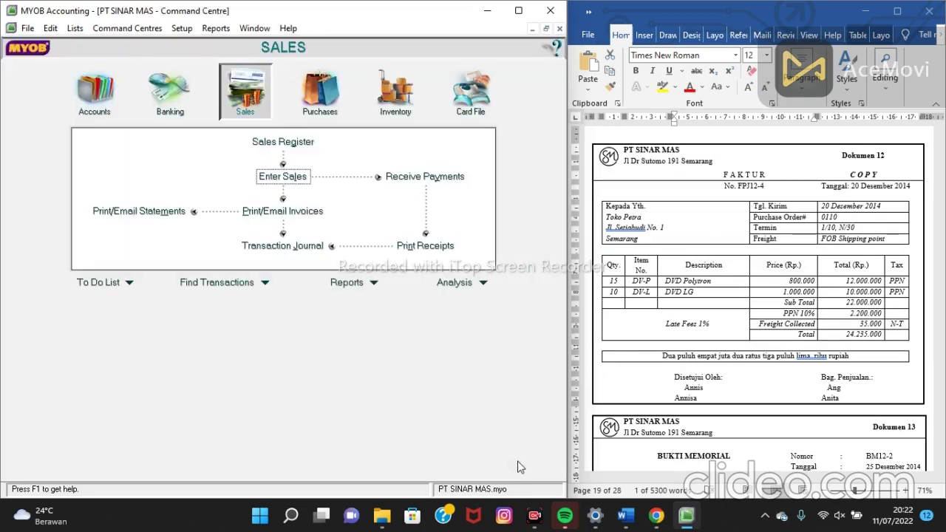
{"action": "scroll", "coordinate": [713, 270], "scroll_direction": "down", "scroll_amount": 1}
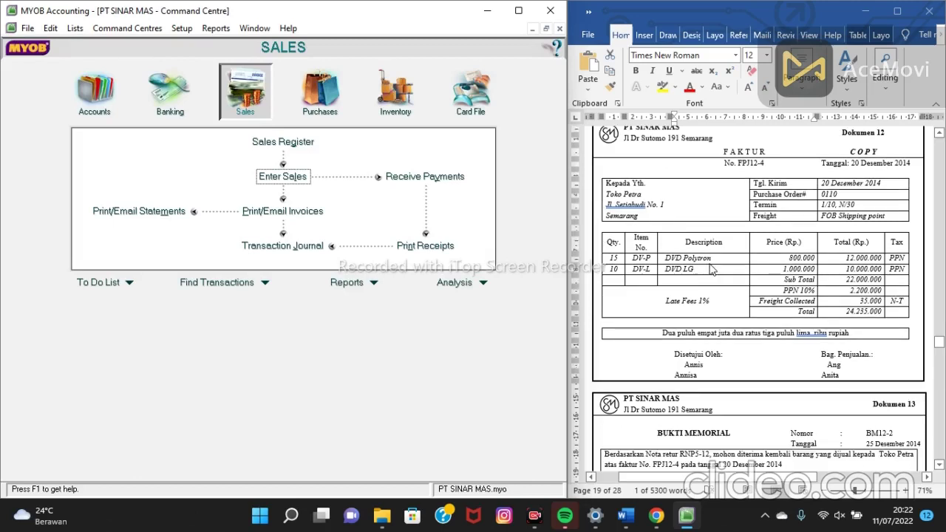
{"action": "scroll", "coordinate": [712, 269], "scroll_direction": "down", "scroll_amount": 3}
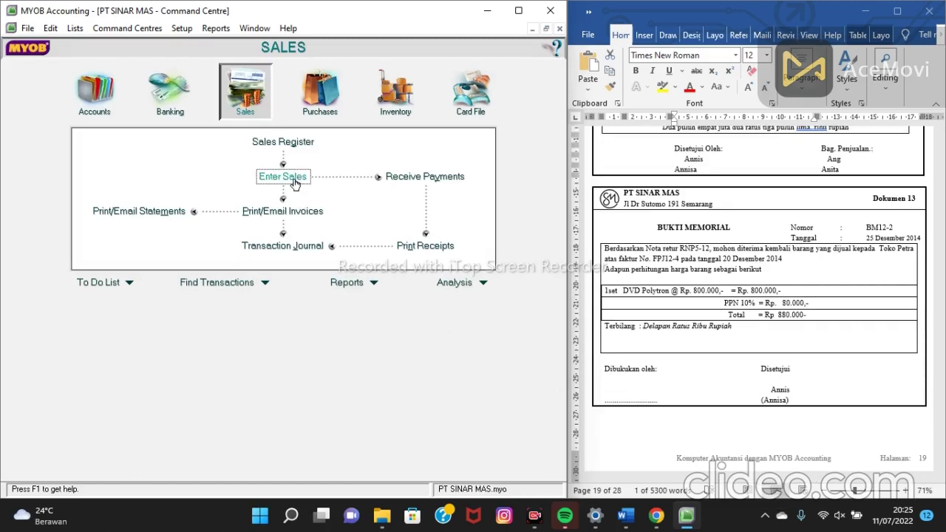
{"action": "left_click", "coordinate": [294, 180]}
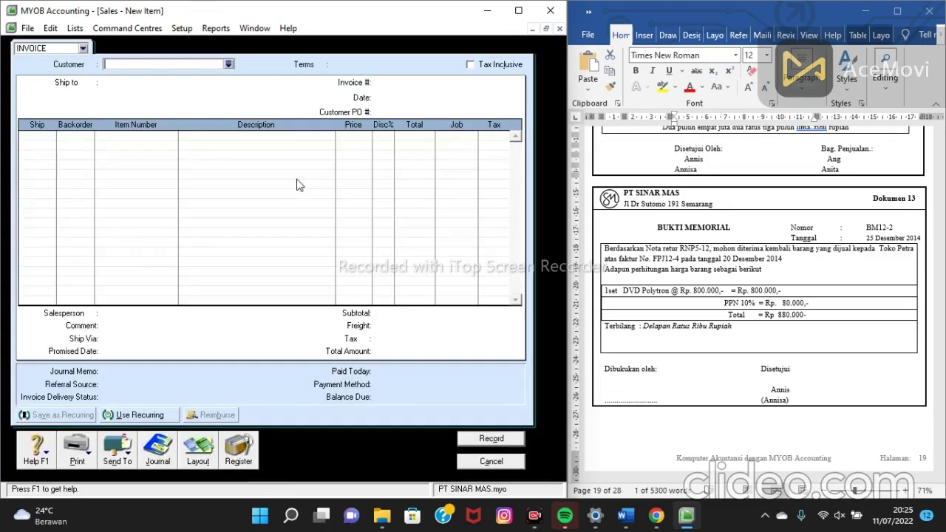
{"action": "left_click", "coordinate": [228, 64]}
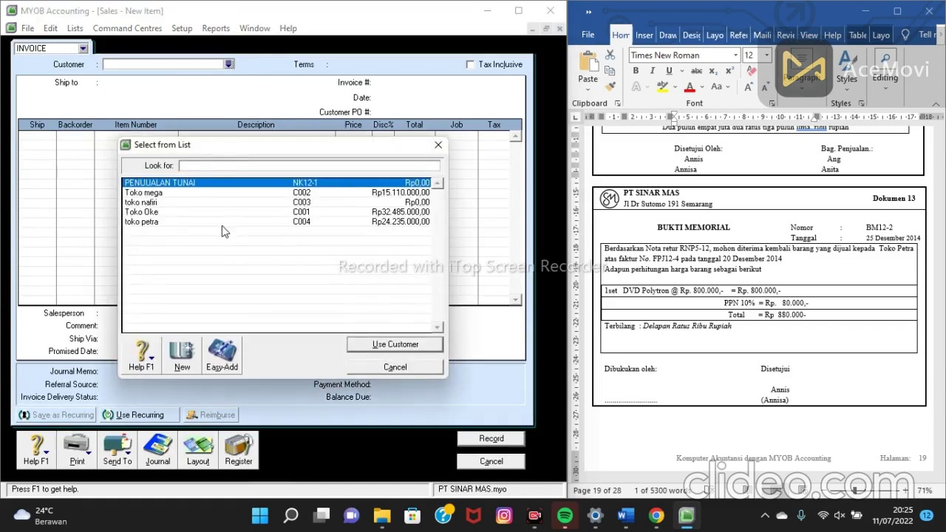
{"action": "left_click", "coordinate": [224, 222]}
{"action": "left_click", "coordinate": [363, 346]}
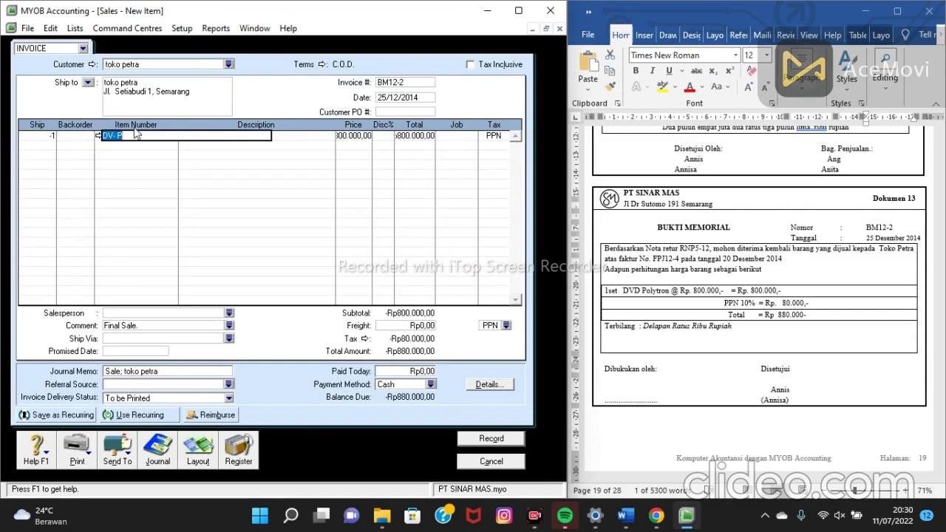
Ship -1 of item DV-P on return BM12-2 and record it at -Rp880.000
{"action": "left_click", "coordinate": [32, 136]}
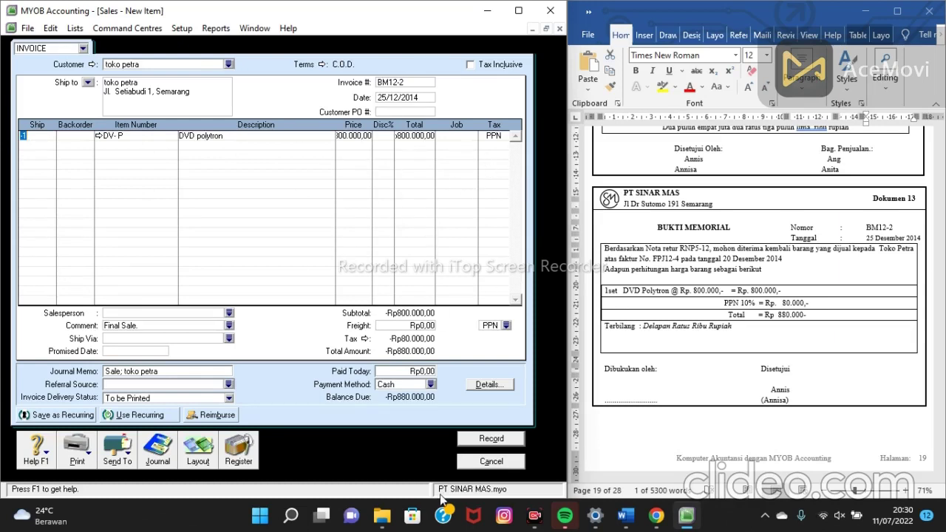
{"action": "left_click", "coordinate": [504, 441]}
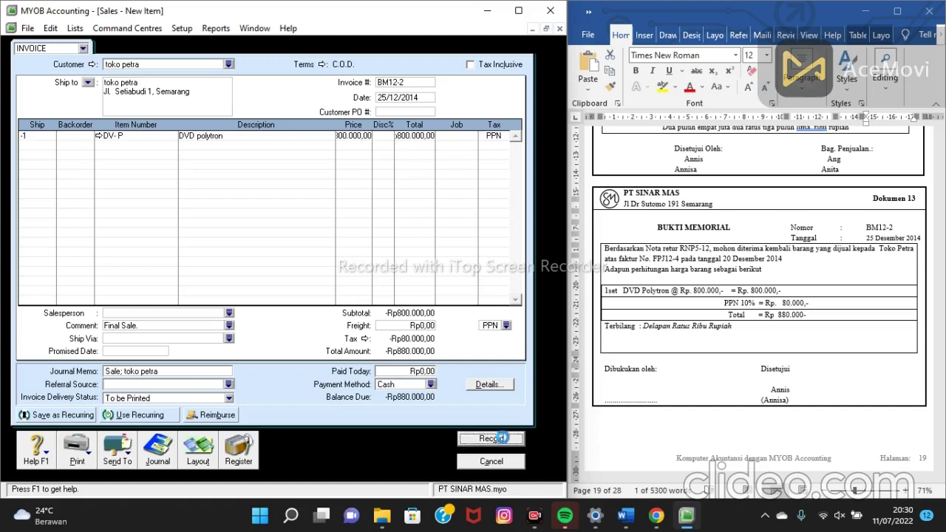
{"action": "scroll", "coordinate": [725, 263], "scroll_direction": "down", "scroll_amount": 5}
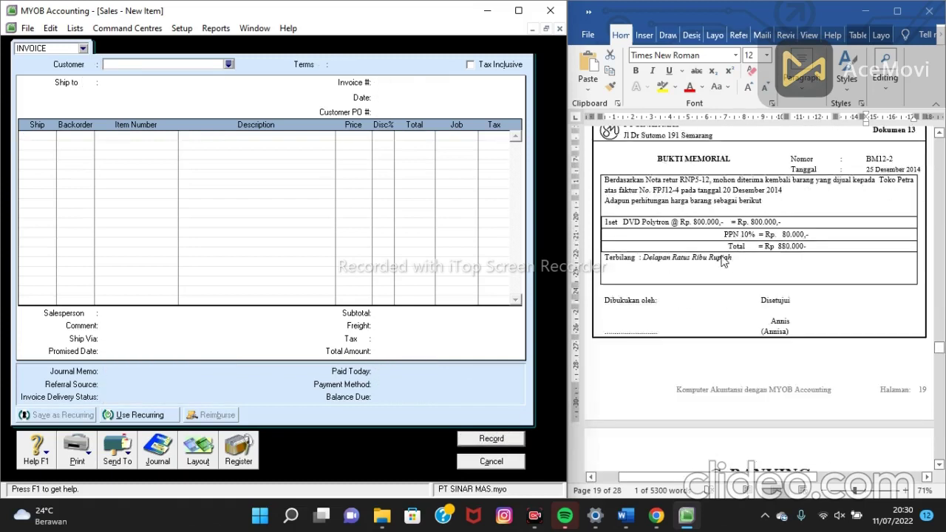
{"action": "scroll", "coordinate": [705, 246], "scroll_direction": "down", "scroll_amount": 3}
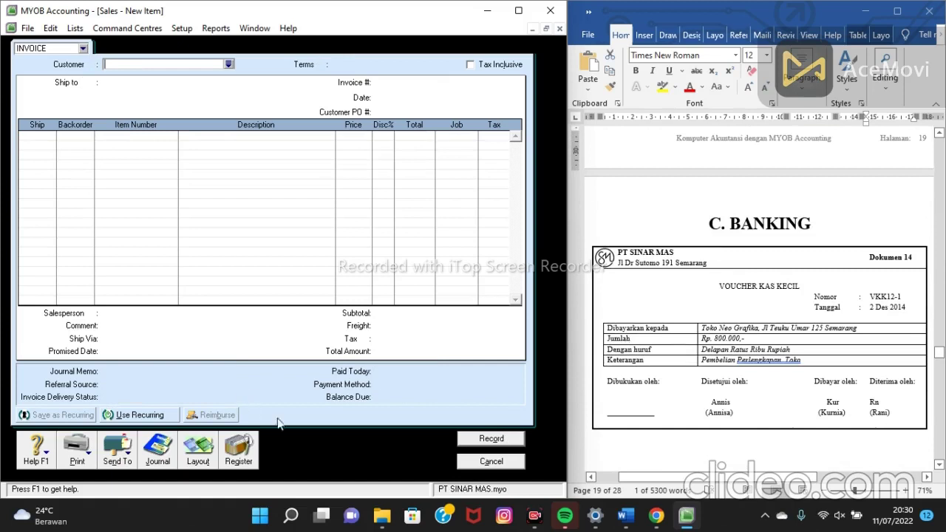
Cancel the blank sales invoice and open a new Spend Money form from Banking
{"action": "left_click", "coordinate": [480, 463]}
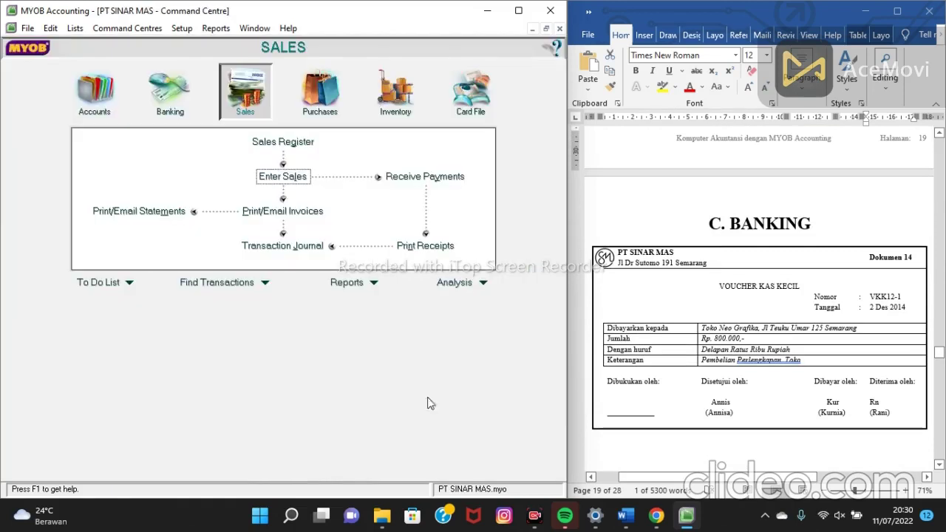
{"action": "left_click", "coordinate": [167, 93]}
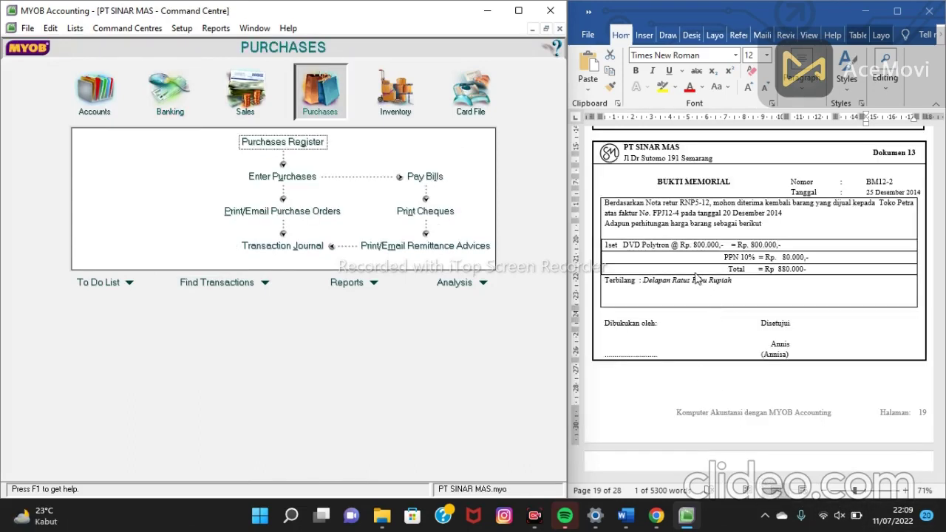
{"action": "scroll", "coordinate": [698, 278], "scroll_direction": "up", "scroll_amount": 1}
{"action": "scroll", "coordinate": [697, 278], "scroll_direction": "up", "scroll_amount": 3}
{"action": "scroll", "coordinate": [695, 281], "scroll_direction": "down", "scroll_amount": 4}
{"action": "scroll", "coordinate": [687, 287], "scroll_direction": "up", "scroll_amount": 1}
{"action": "scroll", "coordinate": [687, 286], "scroll_direction": "down", "scroll_amount": 3}
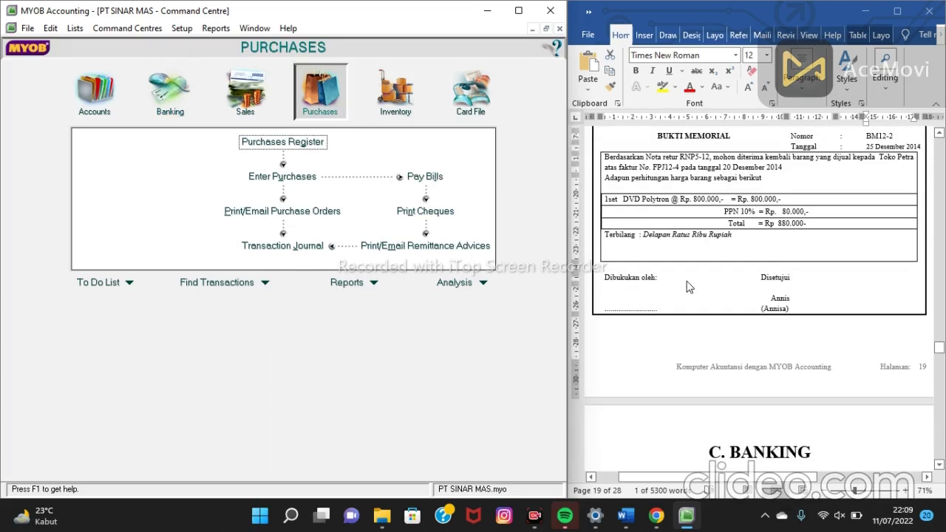
{"action": "scroll", "coordinate": [687, 287], "scroll_direction": "down", "scroll_amount": 3}
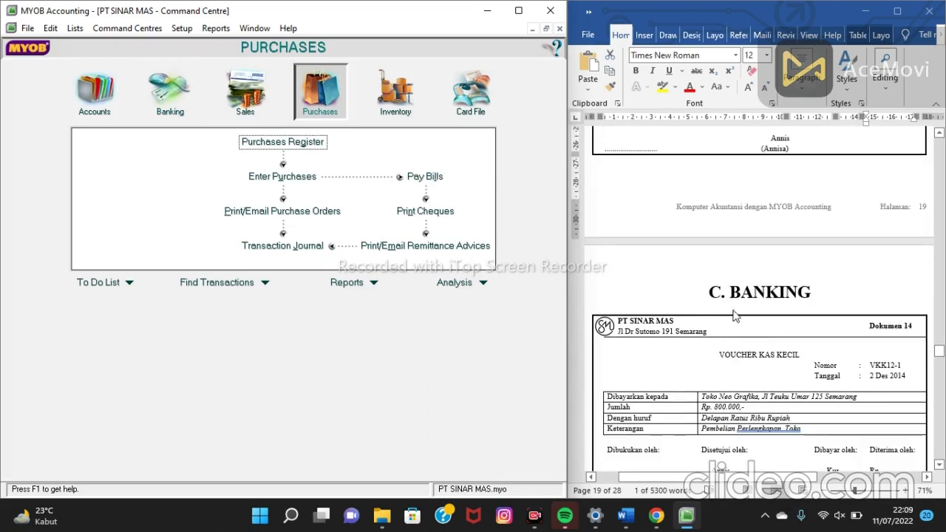
{"action": "scroll", "coordinate": [739, 317], "scroll_direction": "down", "scroll_amount": 3}
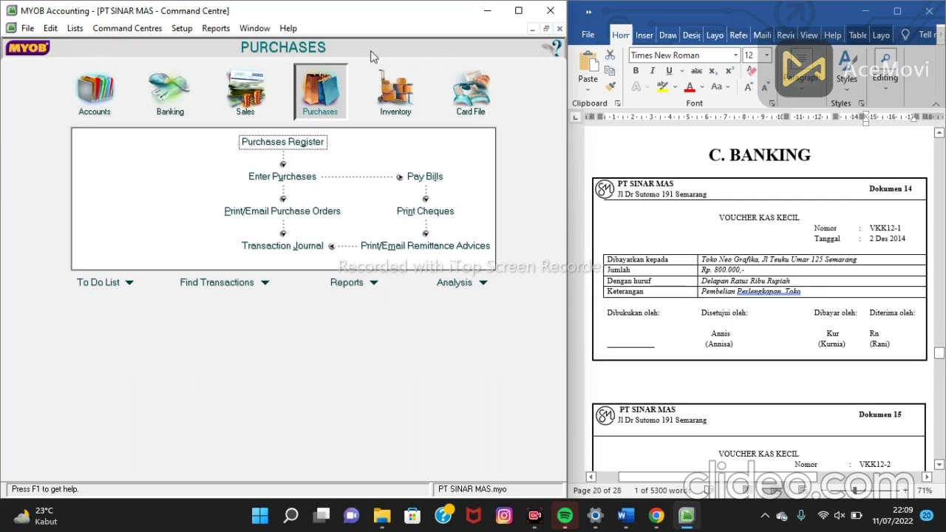
{"action": "left_click", "coordinate": [183, 94]}
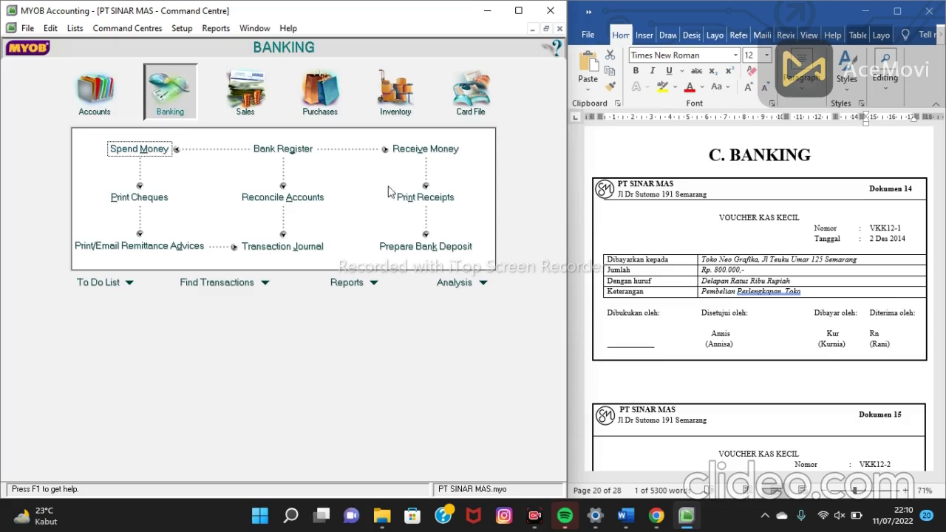
{"action": "left_click", "coordinate": [141, 154]}
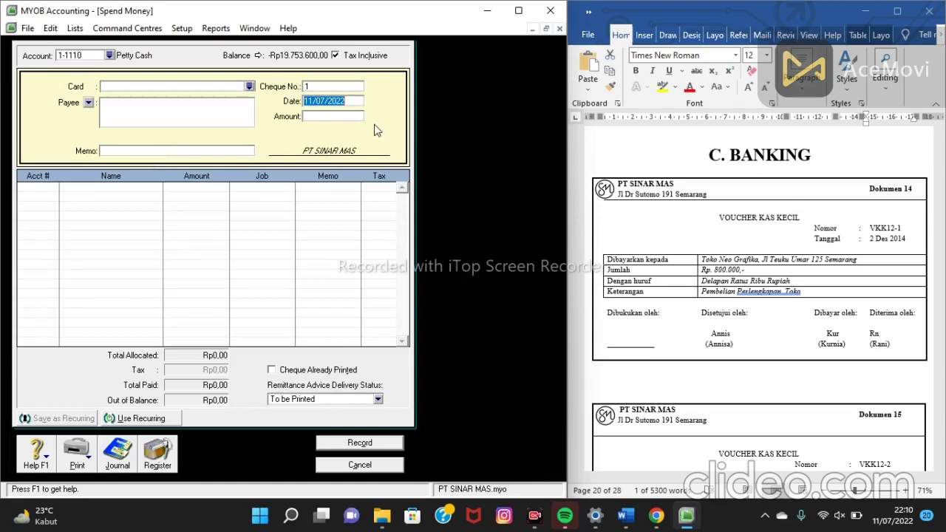
Set up Petty Cash voucher VKK12-1 dated 02/12/2014 for Rp800.000, payee still Toko Oke
{"action": "left_click", "coordinate": [348, 102]}
{"action": "key", "text": "BackSpace"}
{"action": "key", "text": "BackSpace"}
{"action": "key", "text": "BackSpace"}
{"action": "key", "text": "BackSpace"}
{"action": "key", "text": "BackSpace"}
{"action": "key", "text": "BackSpace"}
{"action": "key", "text": "BackSpace"}
{"action": "key", "text": "BackSpace"}
{"action": "key", "text": "BackSpace"}
{"action": "key", "text": "BackSpace"}
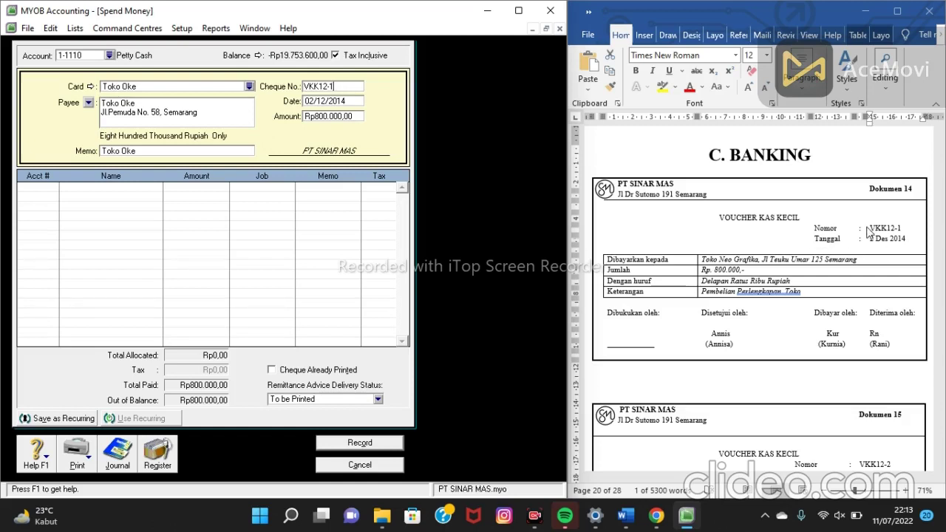
{"action": "left_click_drag", "start_coordinate": [869, 231], "coordinate": [901, 229]}
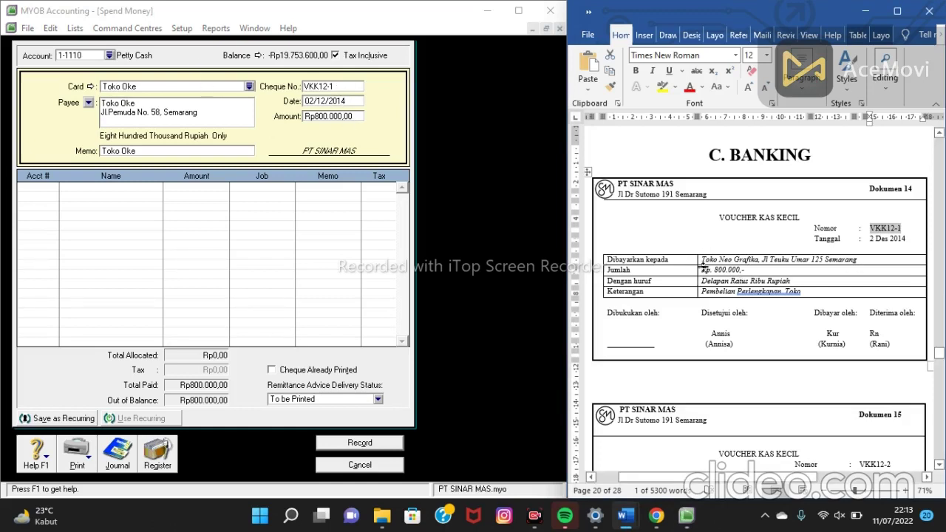
{"action": "left_click", "coordinate": [250, 86]}
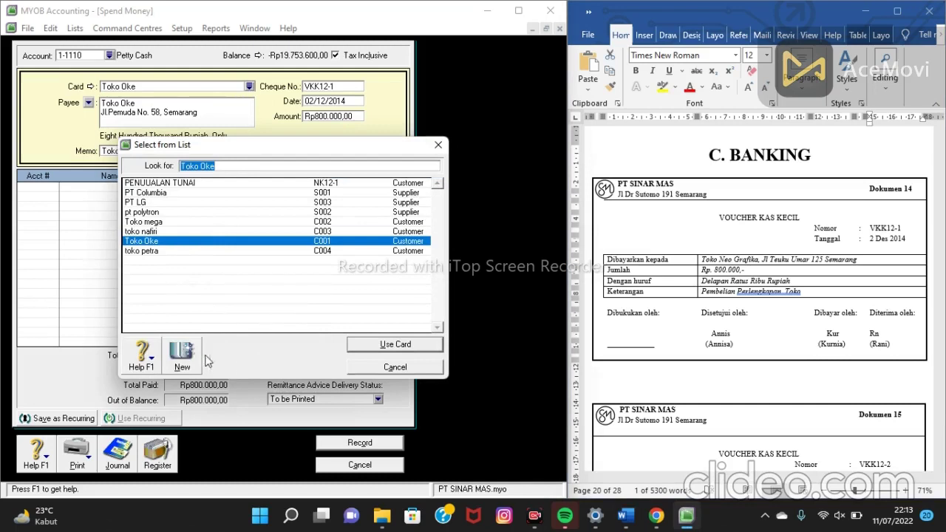
Create a new card named toko Neo Grafika
{"action": "left_click", "coordinate": [178, 359]}
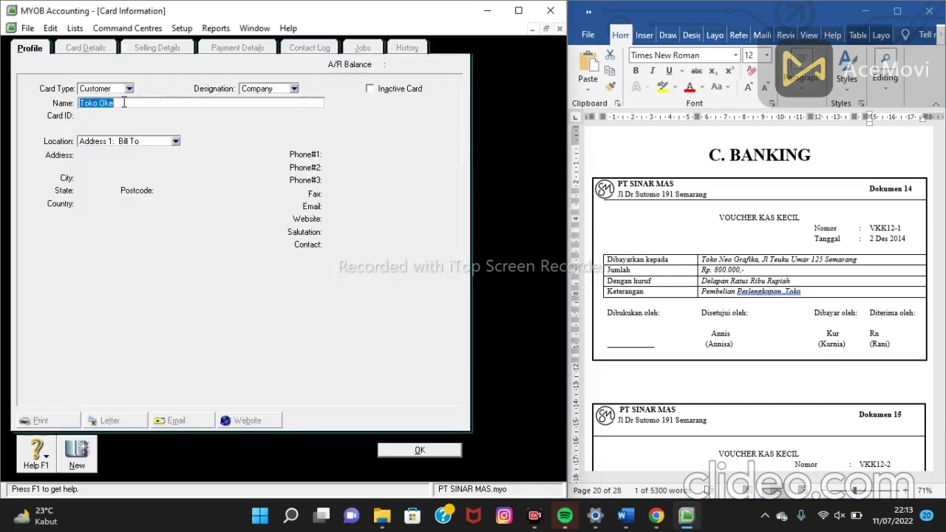
{"action": "type", "text": "t"}
{"action": "type", "text": "f"}
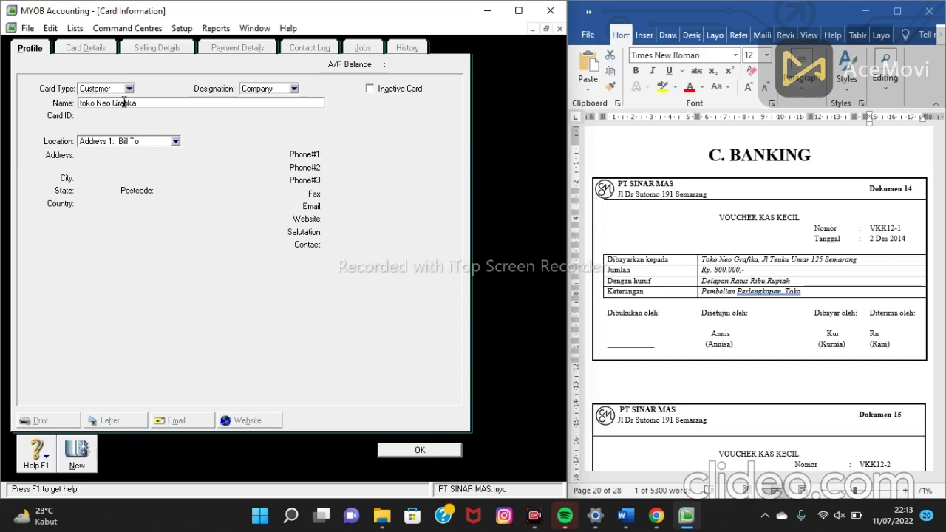
{"action": "type", "text": "ika"}
{"action": "key", "text": "Tab"}
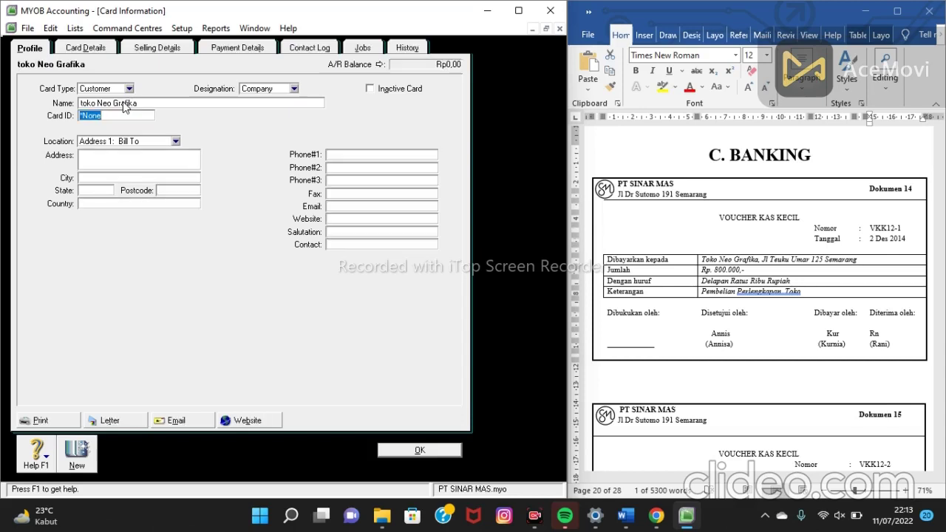
{"action": "left_click", "coordinate": [154, 160]}
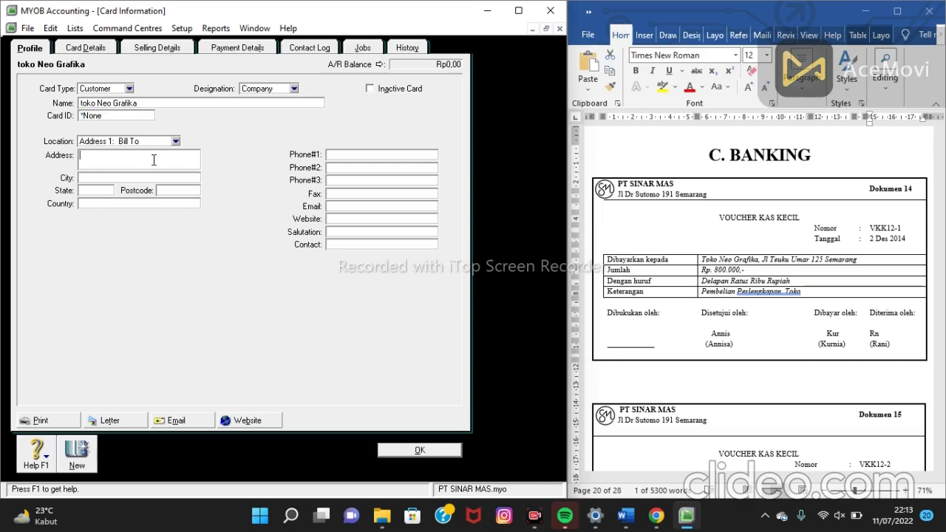
{"action": "left_click", "coordinate": [761, 264]}
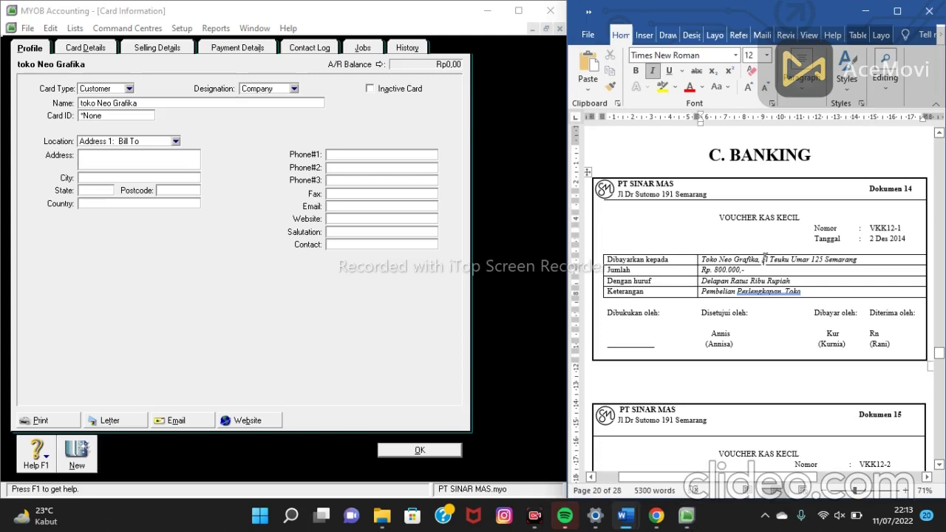
{"action": "left_click_drag", "start_coordinate": [763, 261], "coordinate": [820, 269]}
{"action": "left_click", "coordinate": [841, 256]}
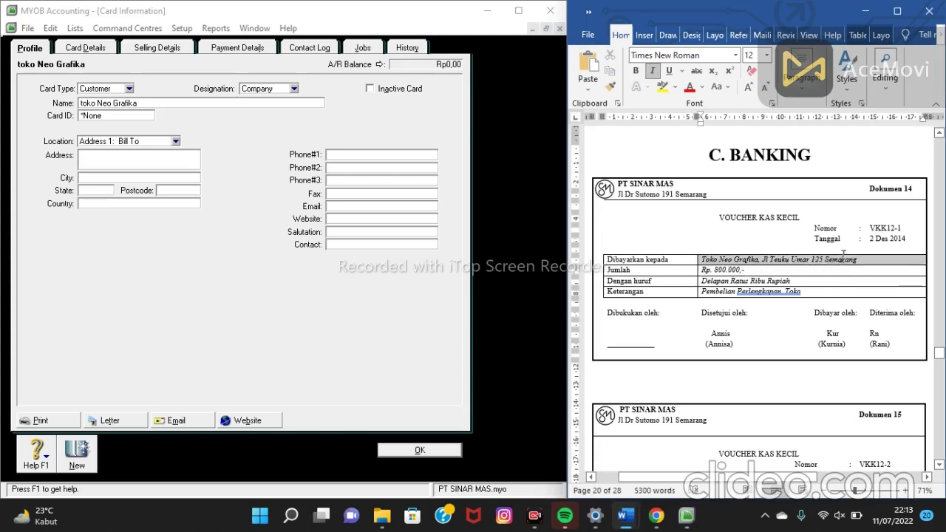
{"action": "left_click", "coordinate": [781, 267]}
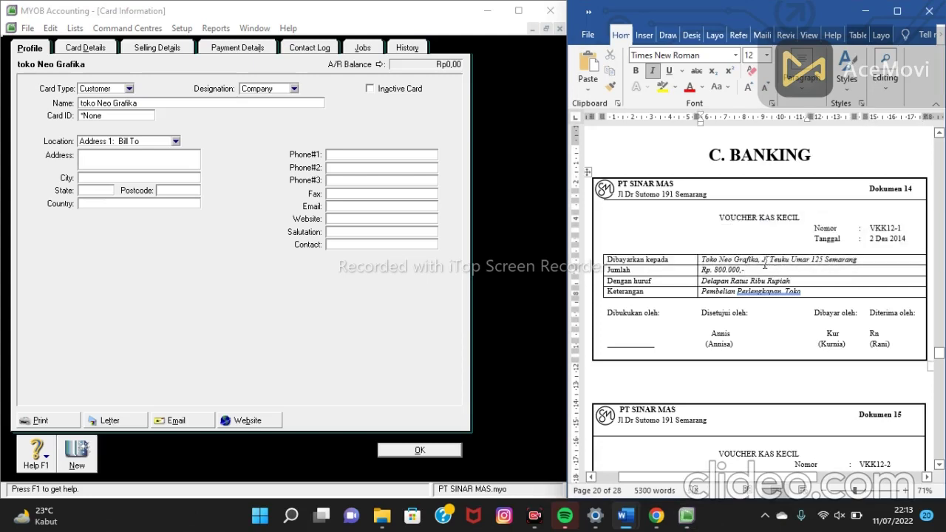
{"action": "left_click_drag", "start_coordinate": [763, 260], "coordinate": [846, 264]}
{"action": "key", "text": "ctrl+c"}
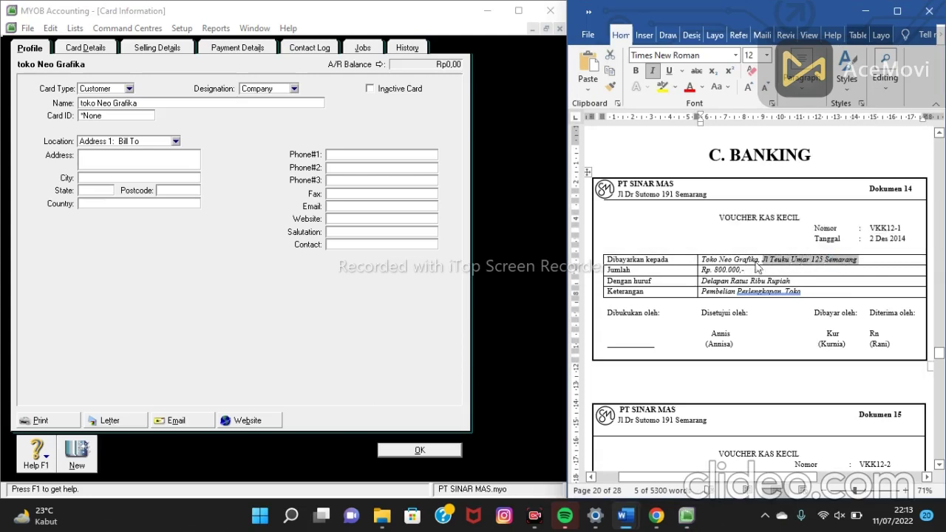
{"action": "left_click", "coordinate": [118, 158]}
{"action": "key", "text": "ctrl+v"}
{"action": "left_click", "coordinate": [422, 452]}
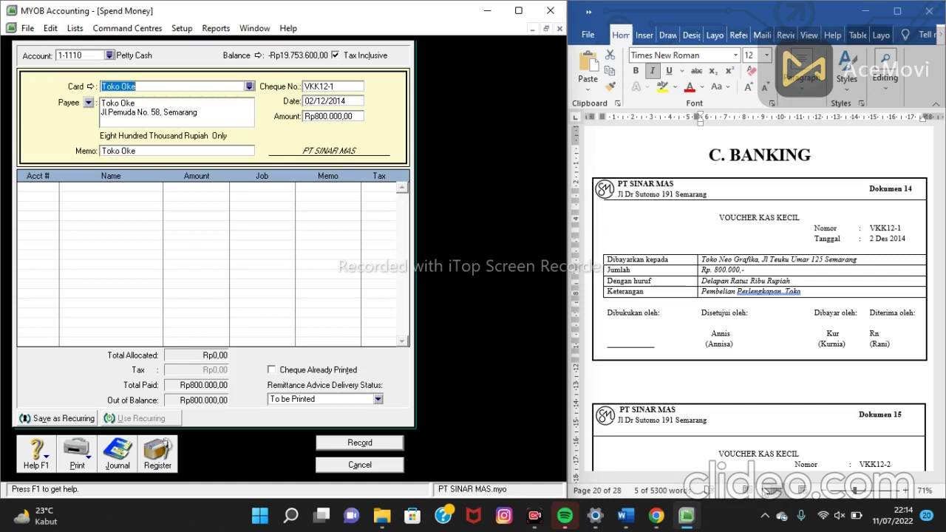
Choose toko Neo Grafika as the payee of voucher VKK12-1
{"action": "left_click", "coordinate": [249, 86]}
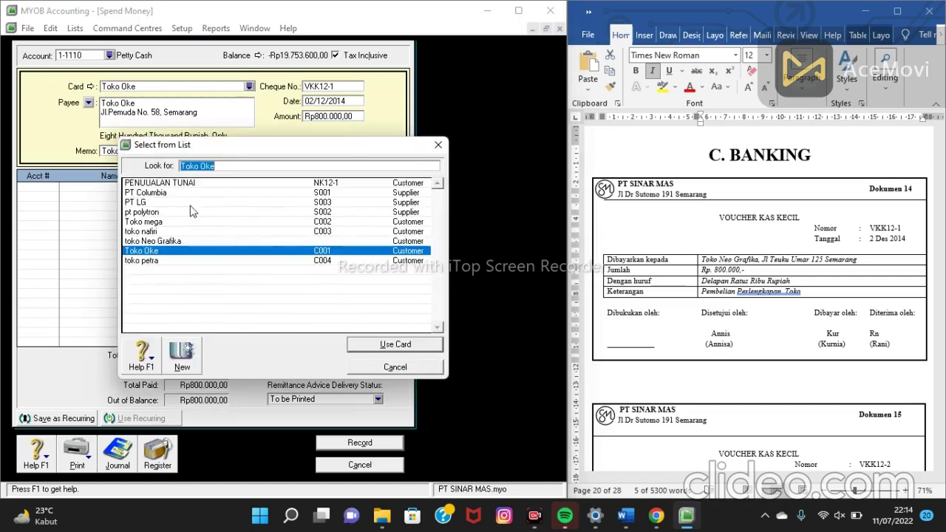
{"action": "left_click", "coordinate": [183, 243]}
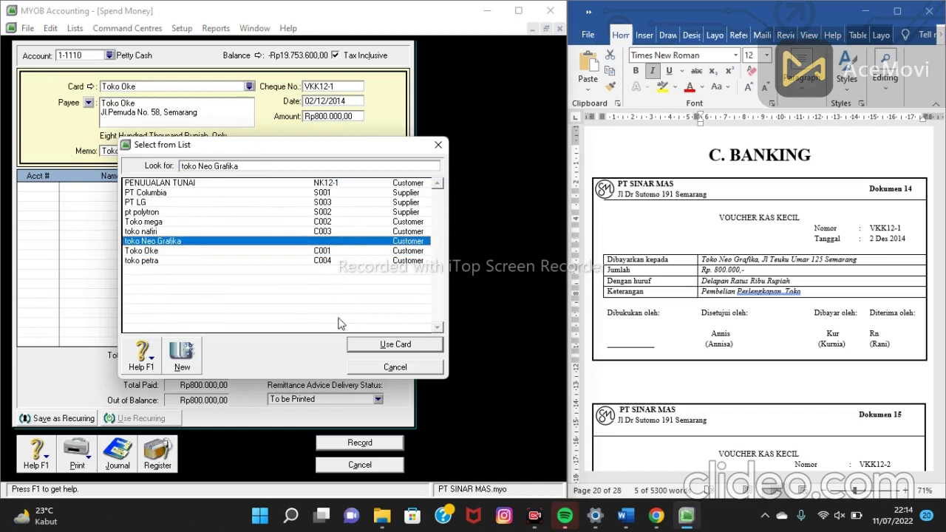
{"action": "left_click", "coordinate": [383, 350]}
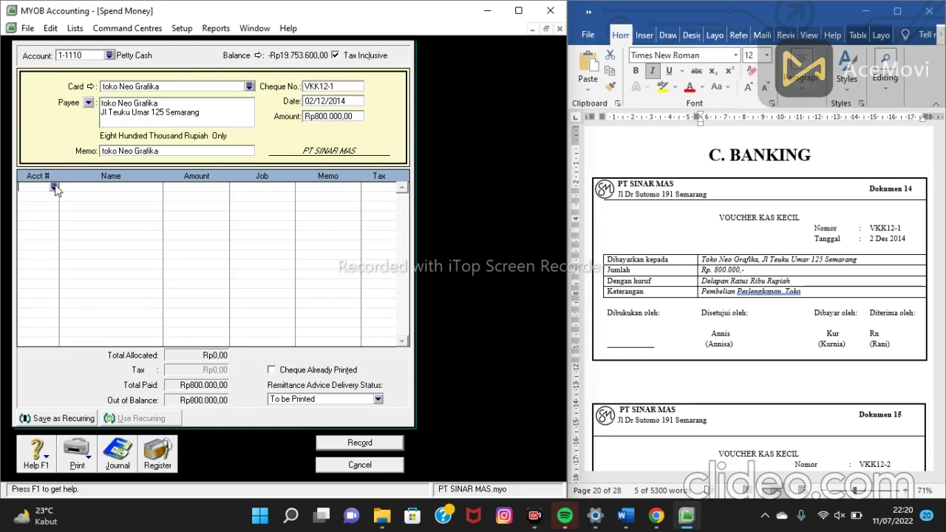
Charge the Rp800.000 to 1-1320 Store Supplies and record voucher VKK12-1
{"action": "type", "text": "6"}
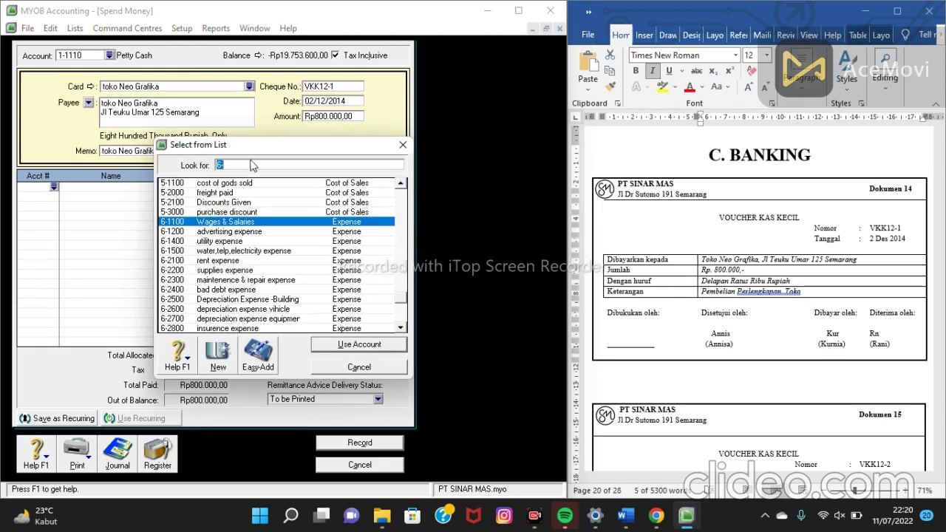
{"action": "type", "text": "6-"}
{"action": "type", "text": "1"}
{"action": "type", "text": "-"}
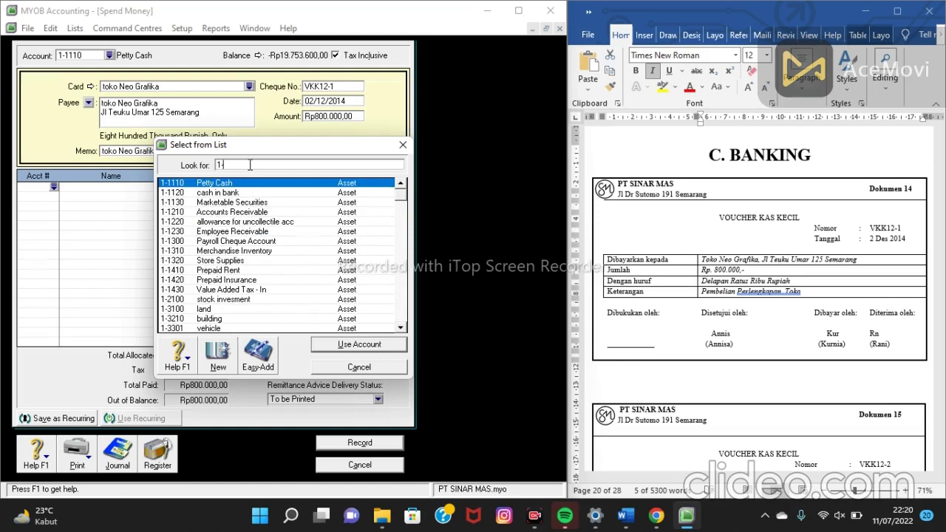
{"action": "type", "text": "13"}
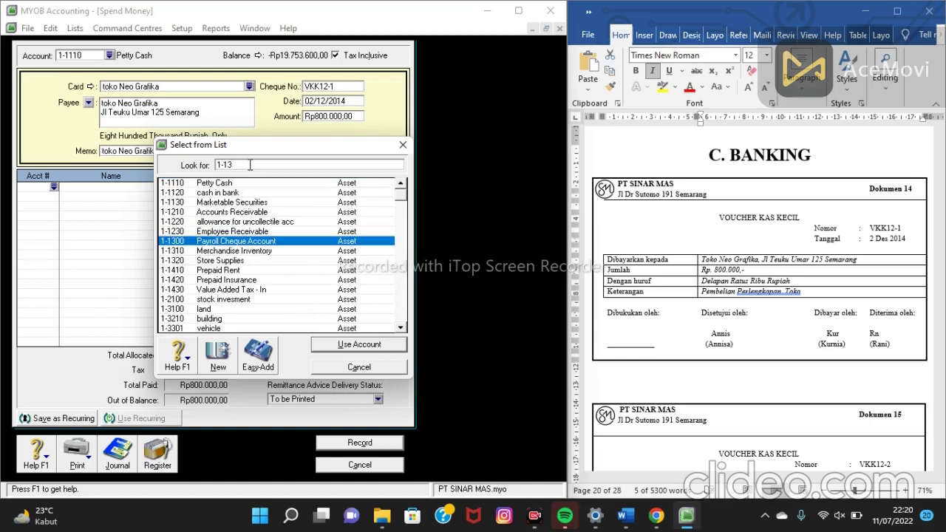
{"action": "type", "text": "12"}
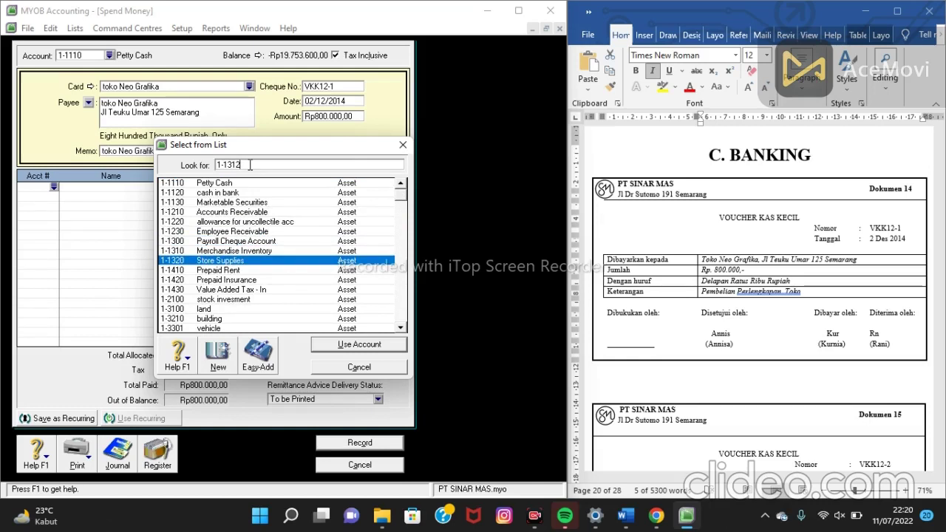
{"action": "left_click", "coordinate": [358, 344]}
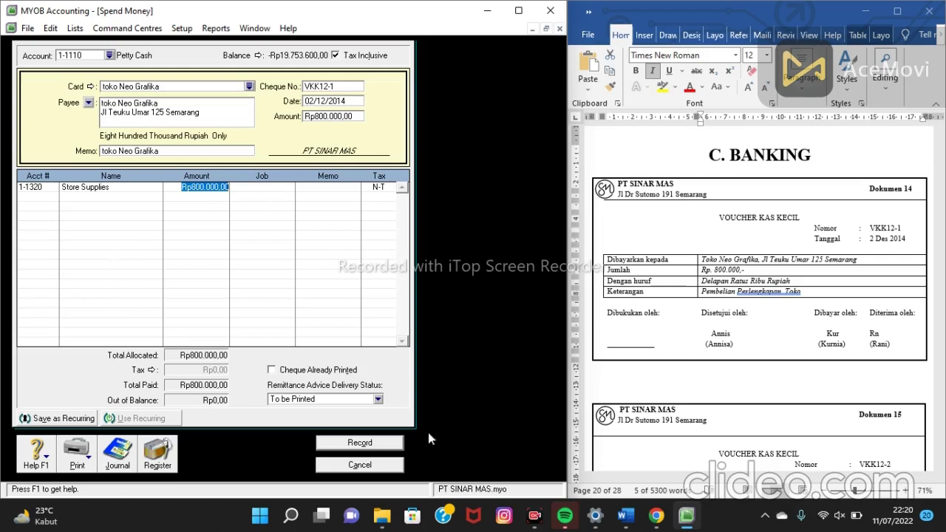
{"action": "scroll", "coordinate": [765, 487], "scroll_direction": "down", "scroll_amount": 3}
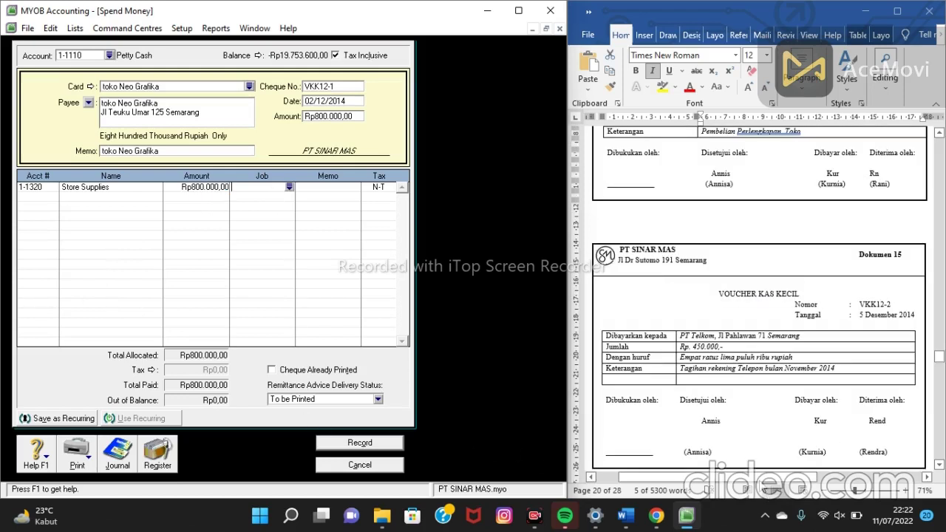
{"action": "key", "text": "Tab"}
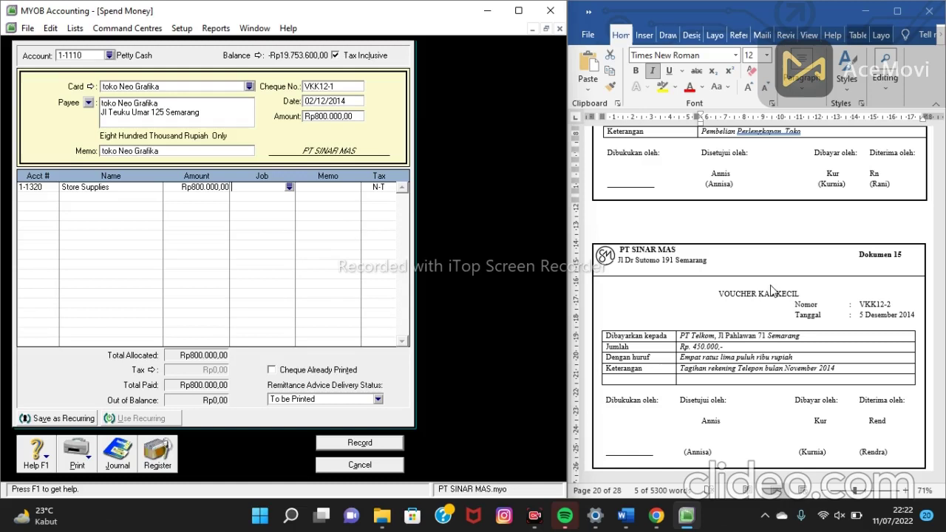
{"action": "scroll", "coordinate": [771, 291], "scroll_direction": "up", "scroll_amount": 3}
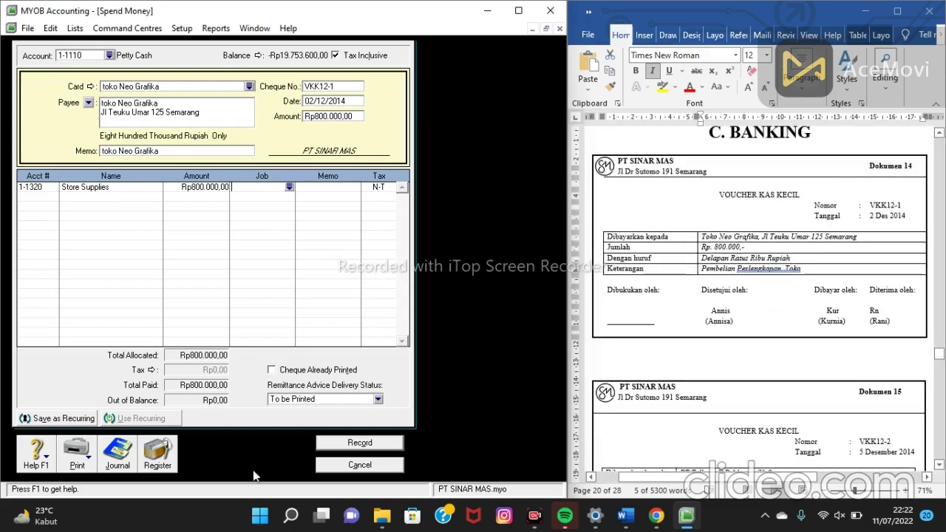
{"action": "left_click", "coordinate": [368, 443]}
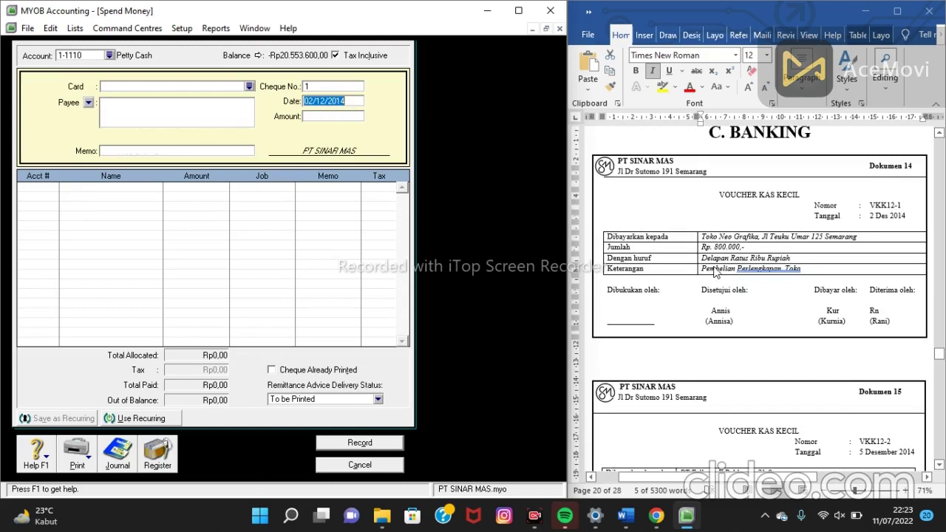
Record VKK12-2: Rp450.000 to PT Telkom on 05/12/2014, charged to 6-1500 water,telp,electricity
{"action": "scroll", "coordinate": [715, 273], "scroll_direction": "down", "scroll_amount": 5}
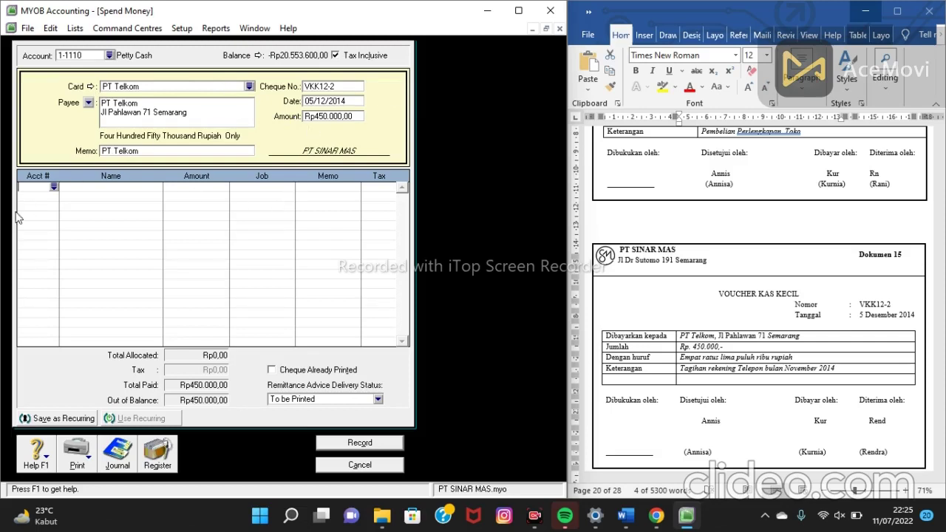
{"action": "left_click", "coordinate": [53, 188]}
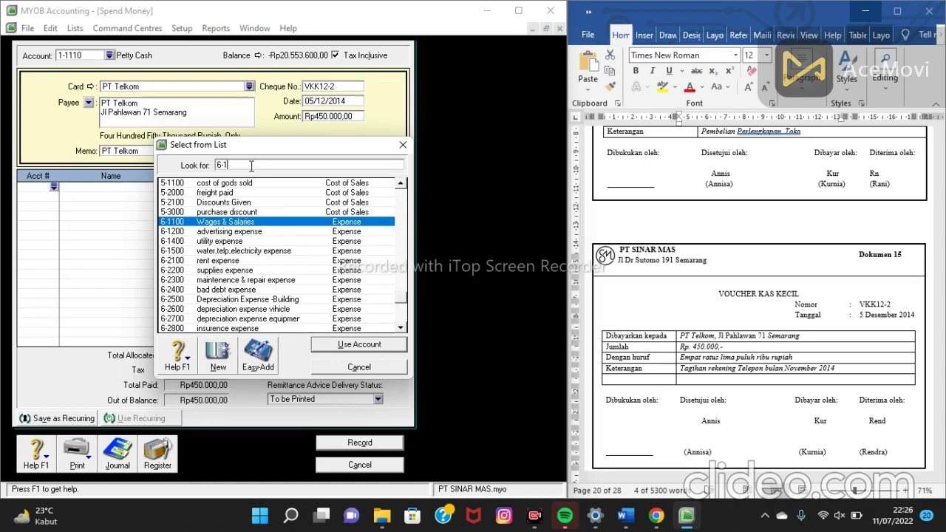
{"action": "type", "text": "500"}
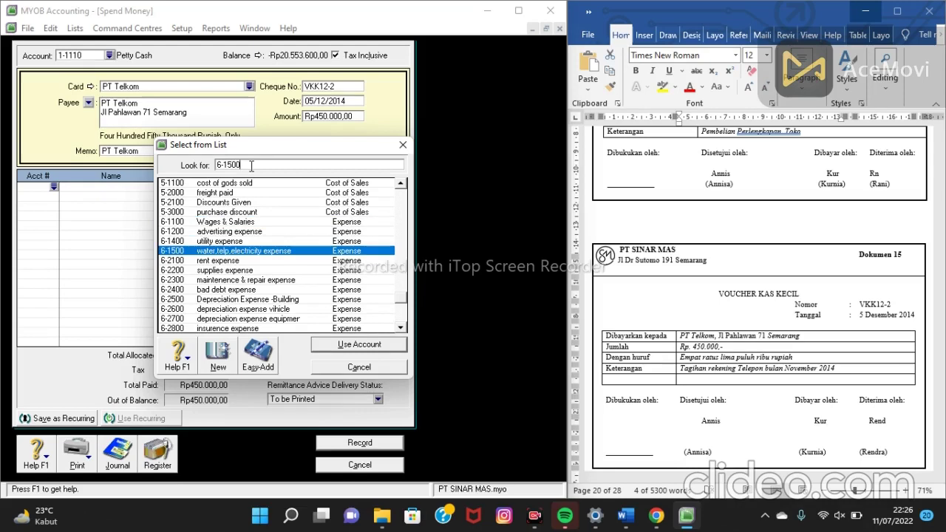
{"action": "left_click", "coordinate": [334, 346]}
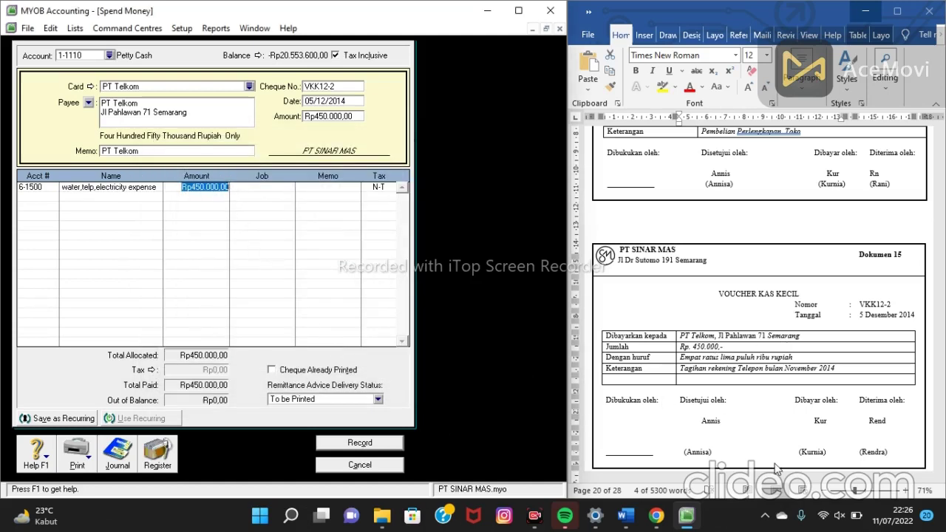
{"action": "scroll", "coordinate": [761, 477], "scroll_direction": "down", "scroll_amount": 5}
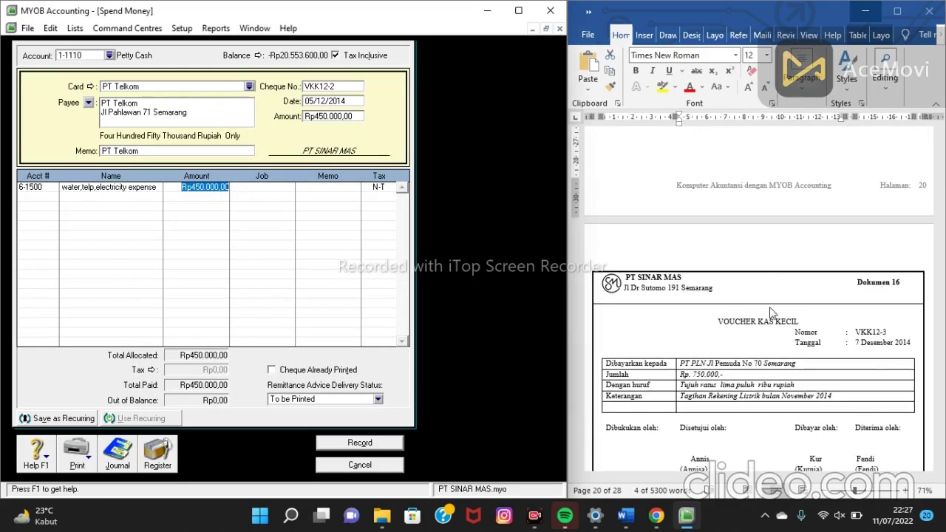
{"action": "scroll", "coordinate": [771, 313], "scroll_direction": "up", "scroll_amount": 3}
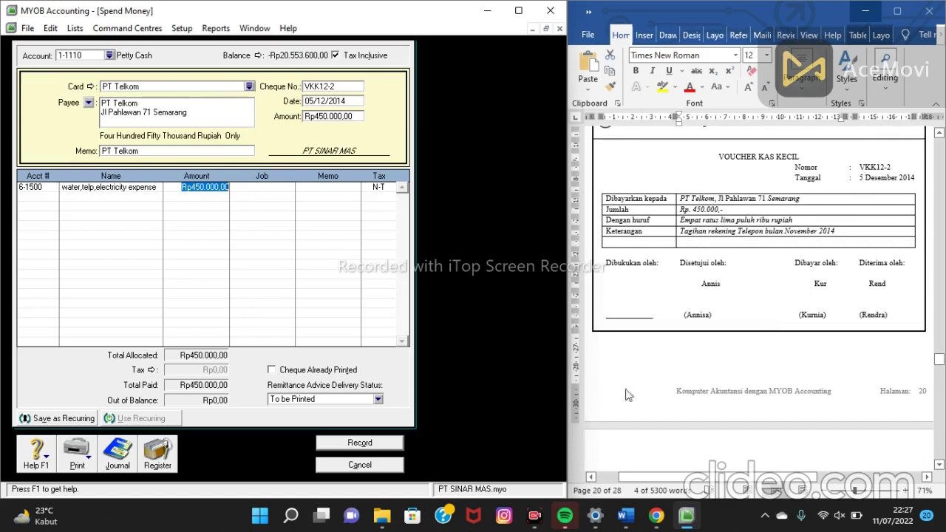
{"action": "left_click", "coordinate": [360, 444]}
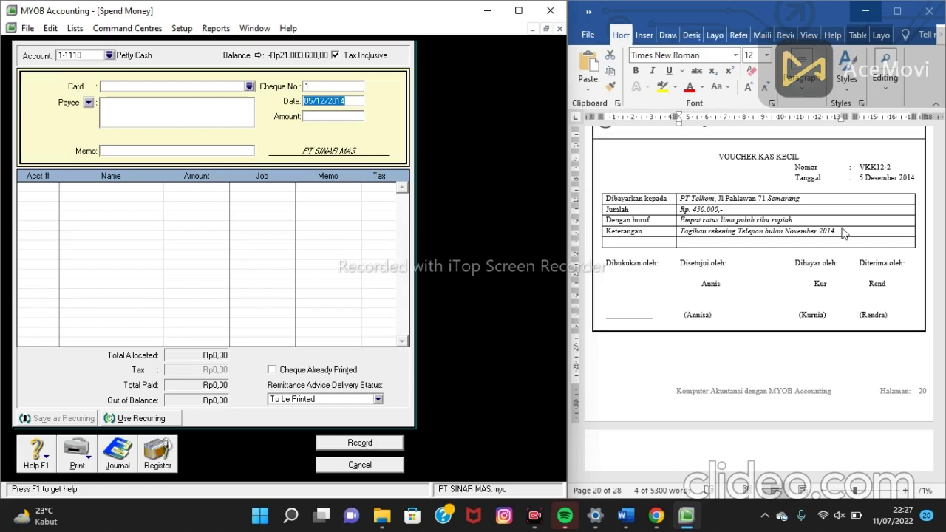
Record VKK12-3: Rp750.000 to PT PLN on 07/12/2014, charged to 6-1500
{"action": "scroll", "coordinate": [845, 233], "scroll_direction": "down", "scroll_amount": 8}
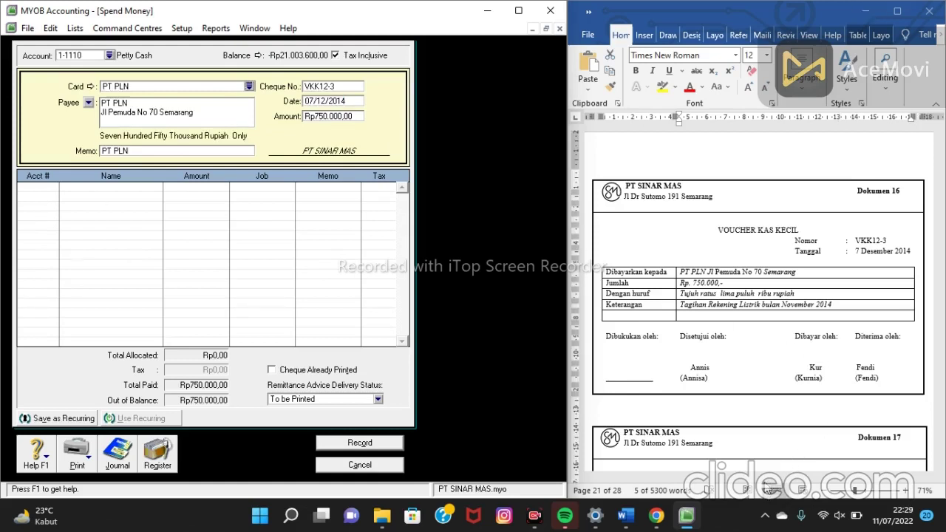
{"action": "left_click", "coordinate": [54, 187]}
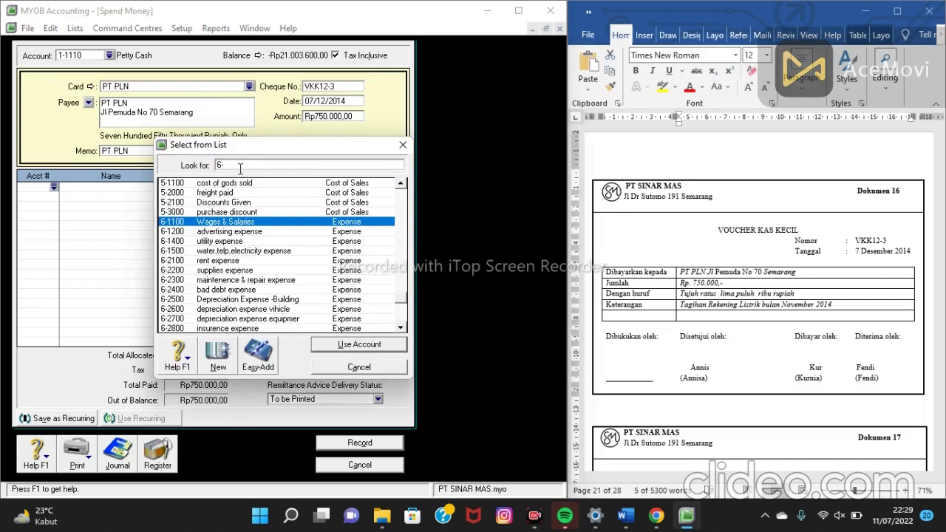
{"action": "type", "text": "-11"}
{"action": "type", "text": "5"}
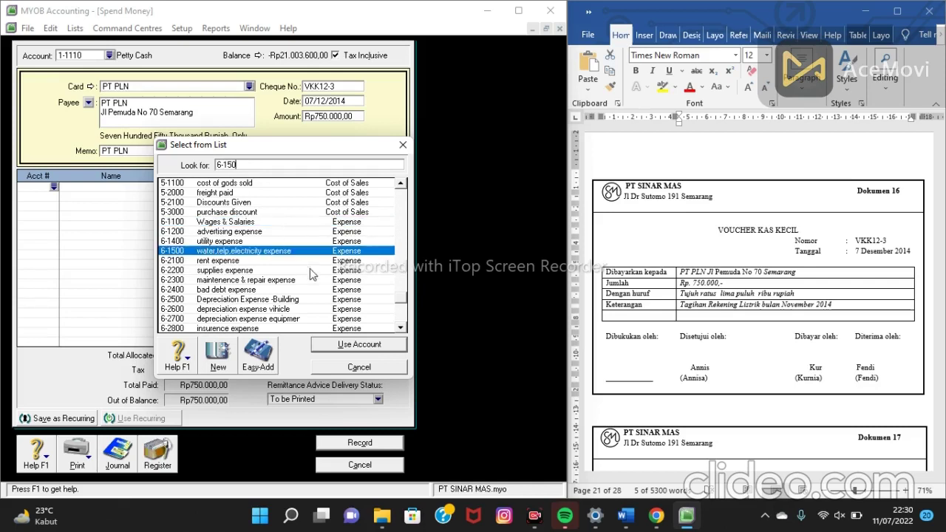
{"action": "left_click", "coordinate": [342, 346]}
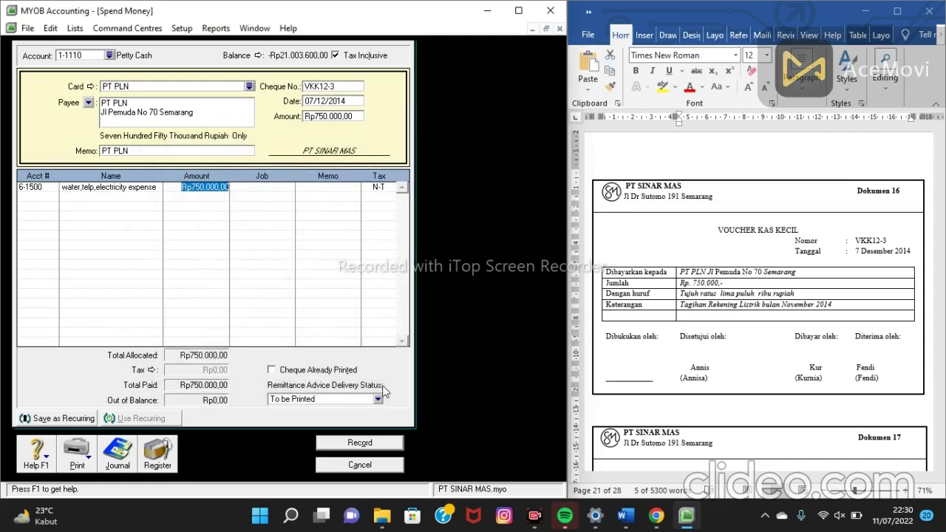
{"action": "left_click", "coordinate": [352, 445]}
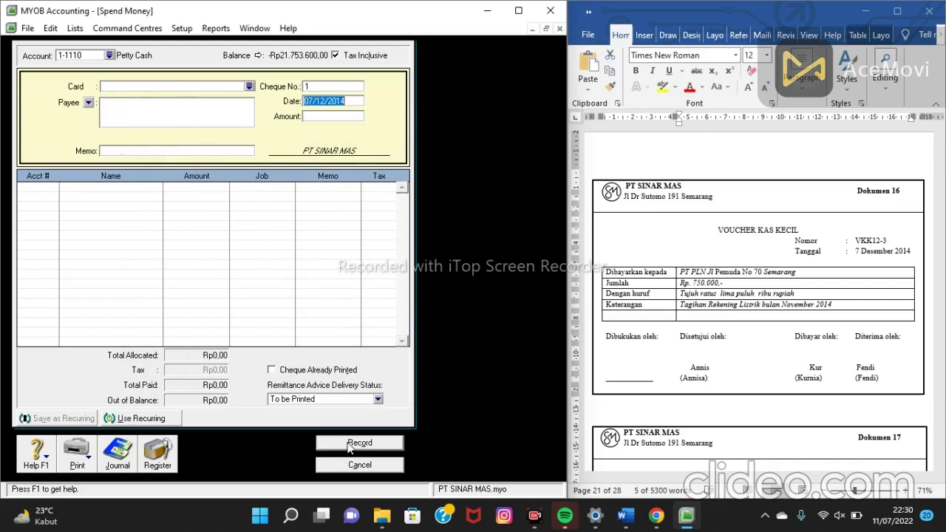
{"action": "scroll", "coordinate": [757, 306], "scroll_direction": "down", "scroll_amount": 5}
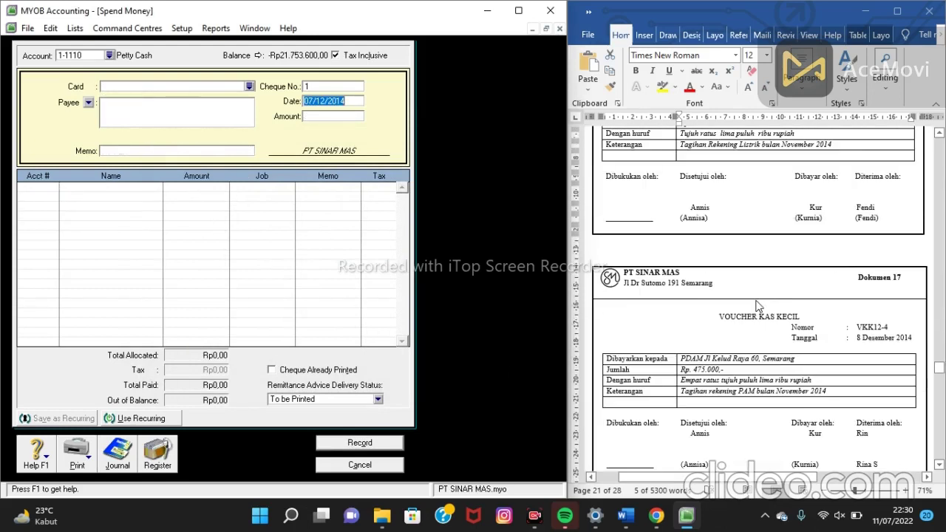
{"action": "scroll", "coordinate": [758, 306], "scroll_direction": "down", "scroll_amount": 1}
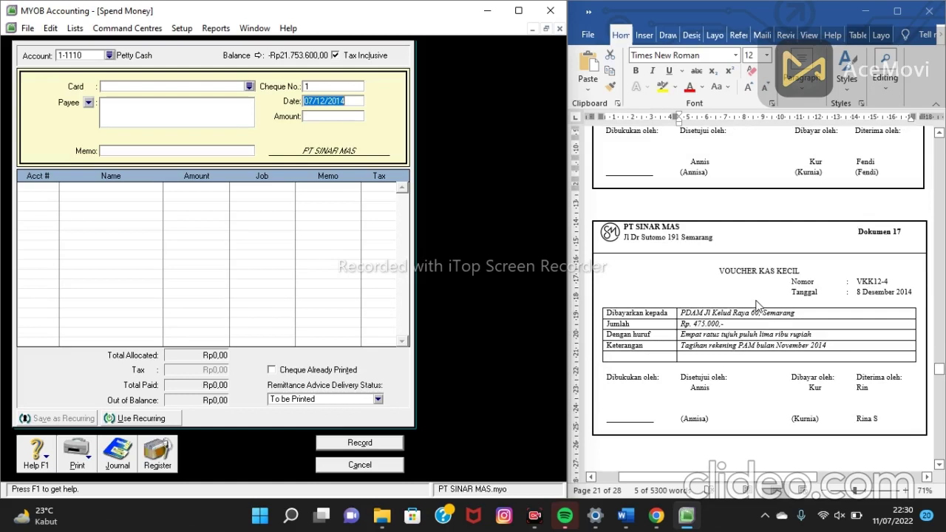
Record VKK12-4: Rp475.000 to PDAM on 08/12/2014, charged to 6-1500
{"action": "scroll", "coordinate": [758, 306], "scroll_direction": "down", "scroll_amount": 1}
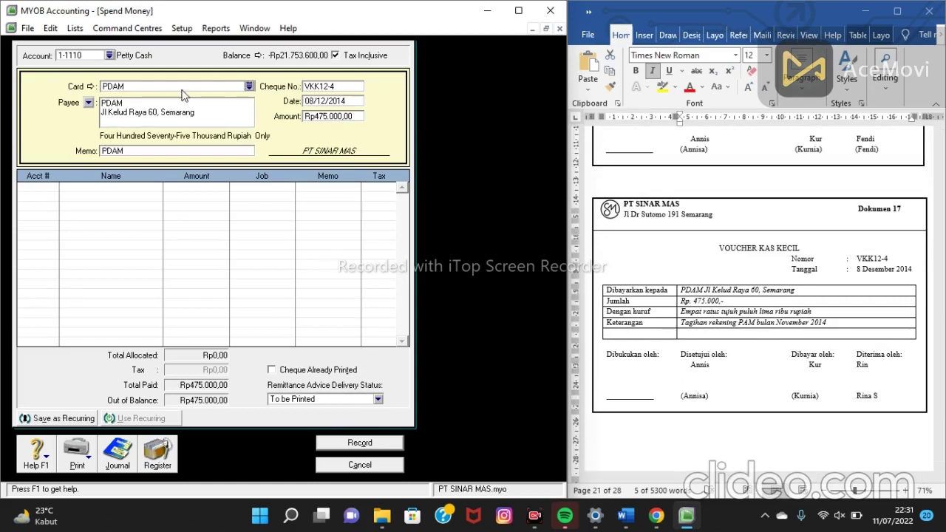
{"action": "left_click", "coordinate": [36, 188]}
{"action": "left_click", "coordinate": [54, 187]}
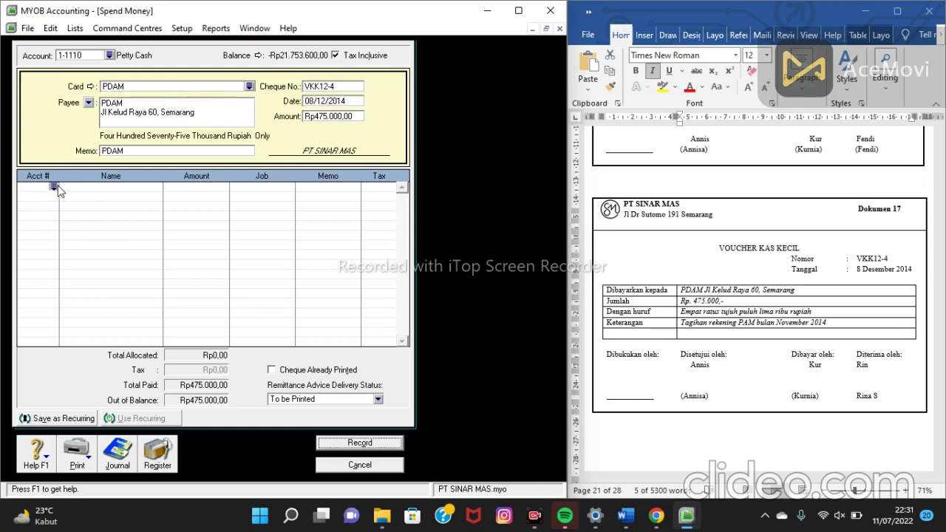
{"action": "type", "text": "6-15"}
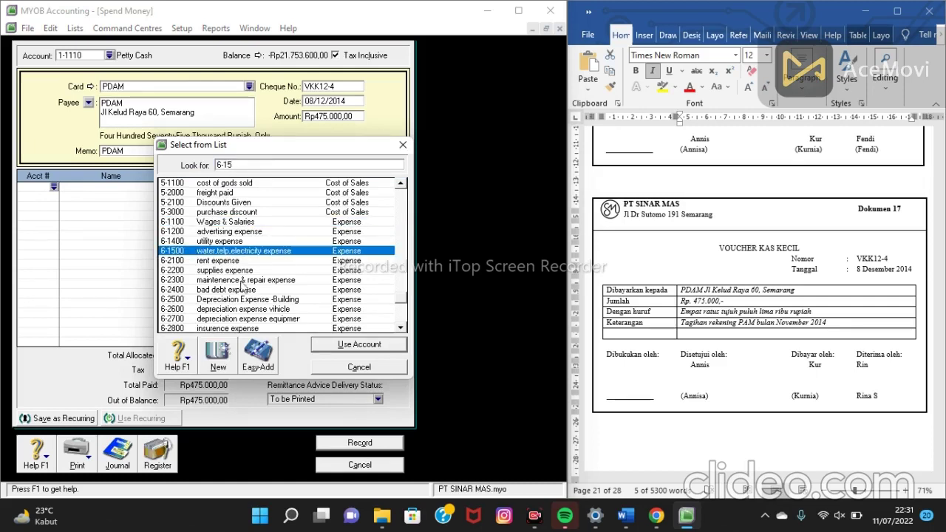
{"action": "left_click", "coordinate": [358, 348]}
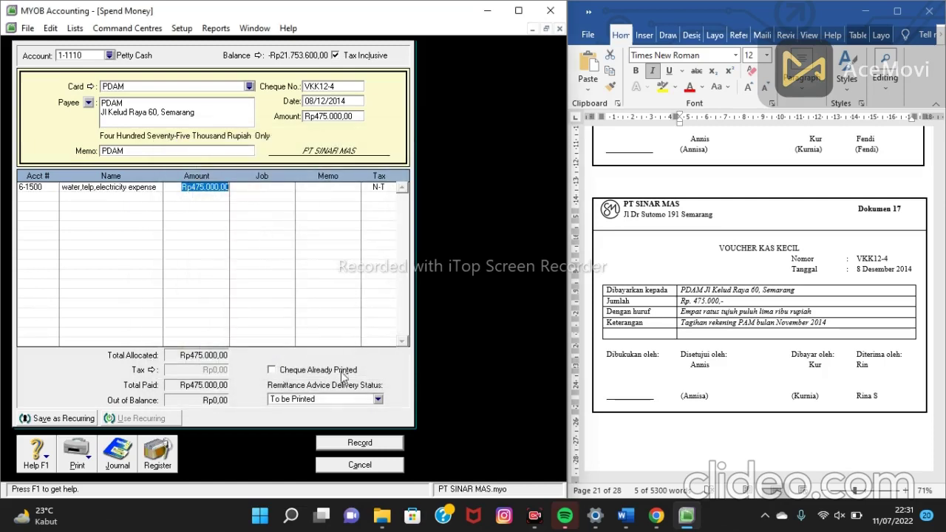
{"action": "left_click", "coordinate": [359, 443]}
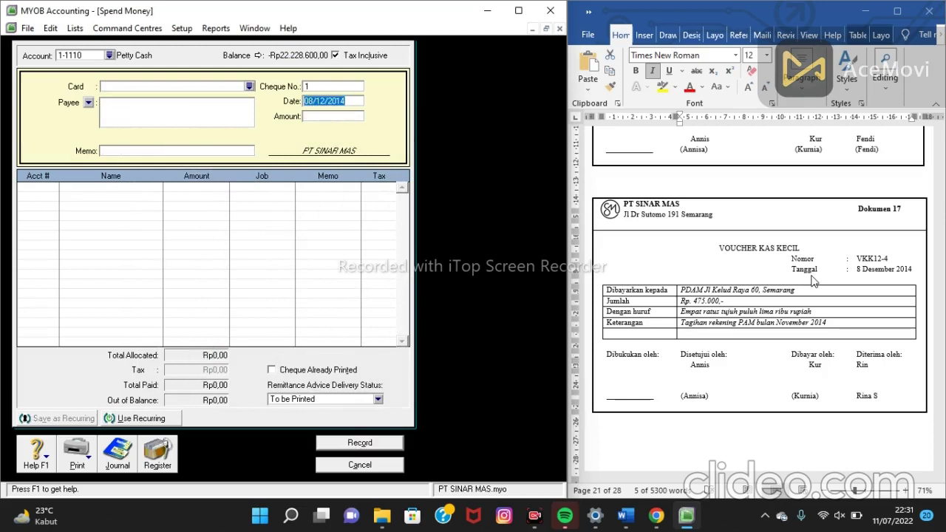
Pay BKK12-2 from 1-1120 cash in bank, keeping memo 'pengisian kas kecil'
{"action": "scroll", "coordinate": [813, 280], "scroll_direction": "down", "scroll_amount": 8}
{"action": "scroll", "coordinate": [813, 280], "scroll_direction": "down", "scroll_amount": 3}
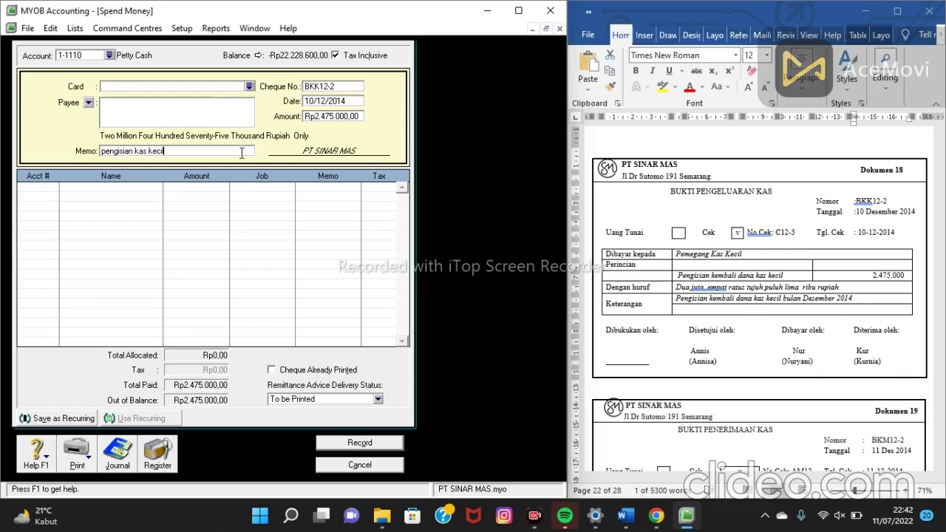
{"action": "left_click", "coordinate": [109, 55]}
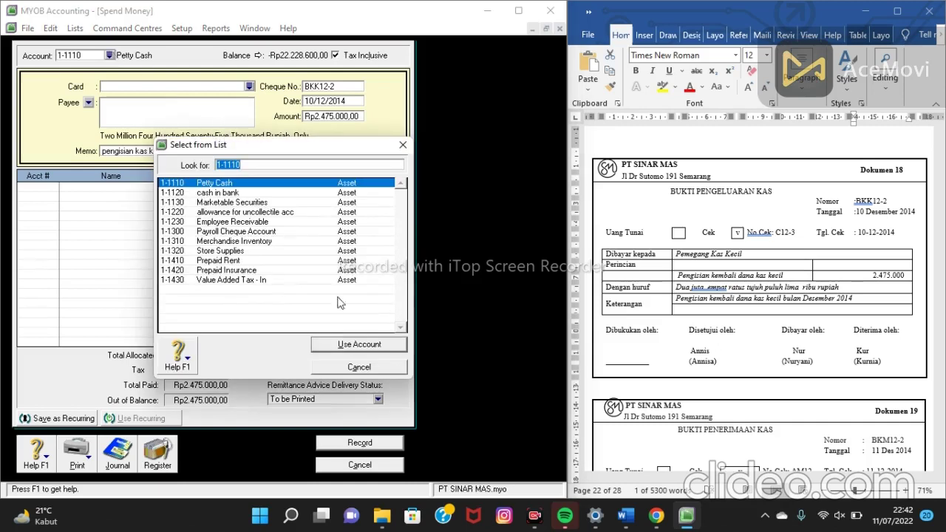
{"action": "left_click", "coordinate": [305, 194]}
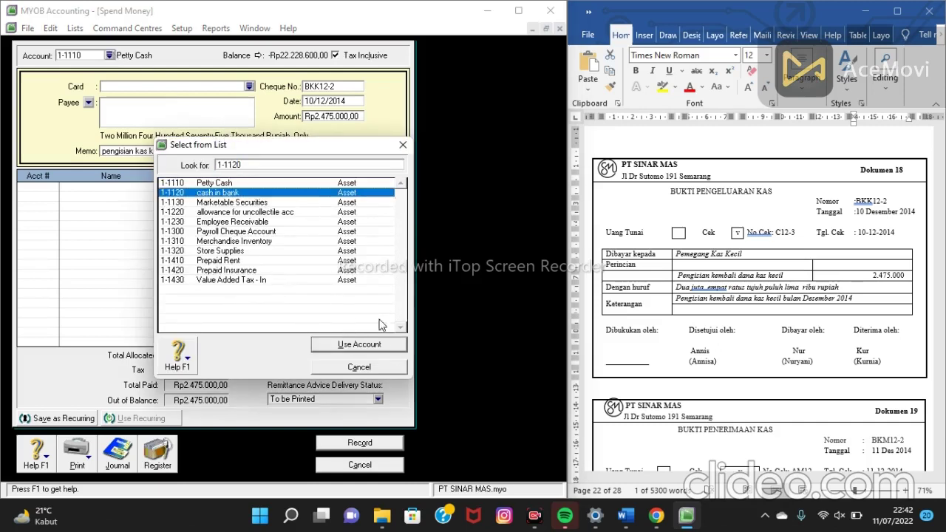
{"action": "left_click", "coordinate": [381, 345]}
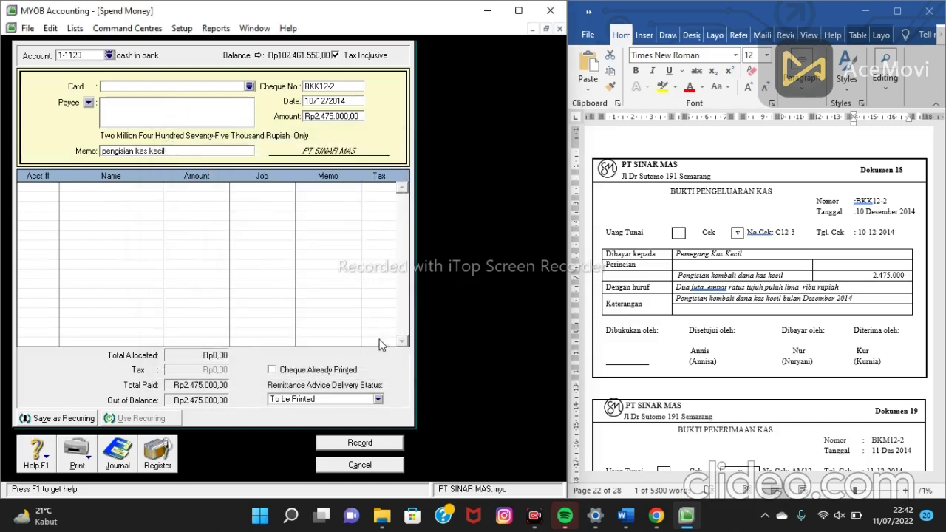
{"action": "left_click", "coordinate": [188, 147]}
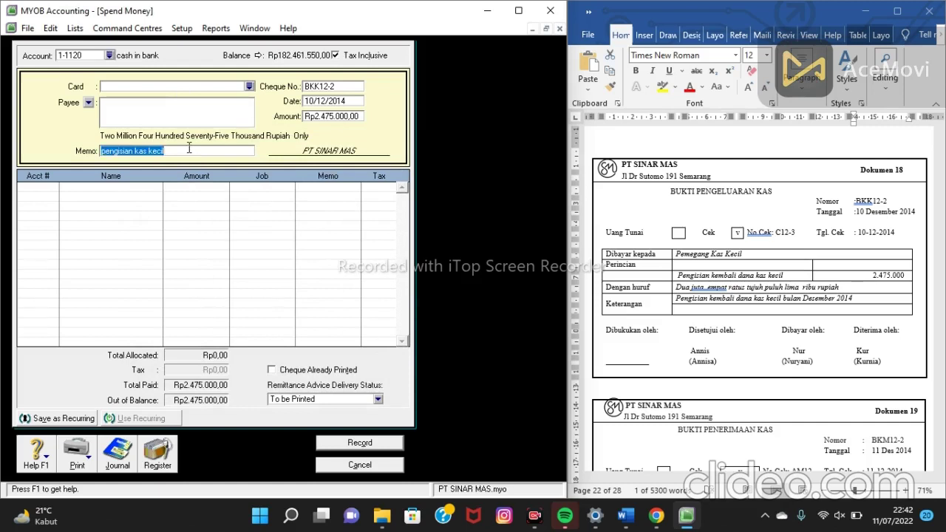
{"action": "left_click", "coordinate": [39, 187]}
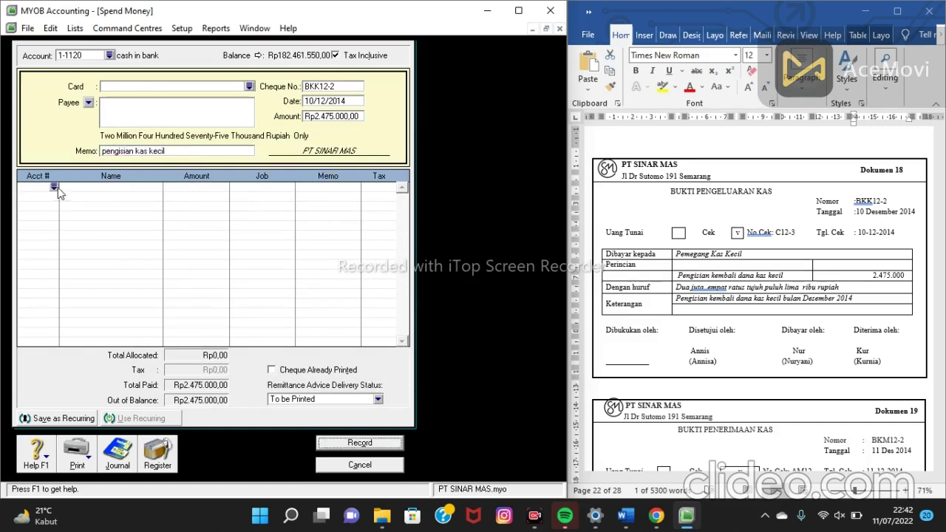
Allocate the Rp2.475.000 to 1-1110 Petty Cash, review the recap, and record BKK12-2
{"action": "left_click", "coordinate": [53, 187]}
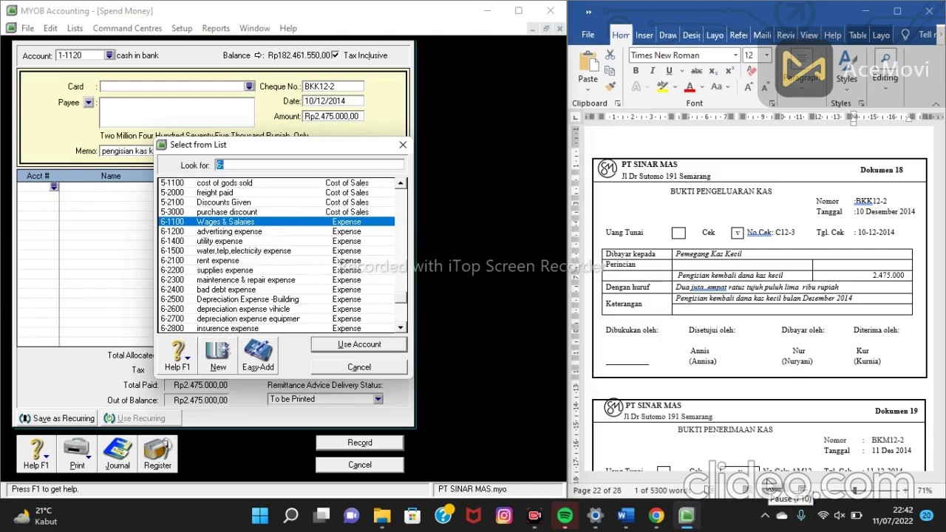
{"action": "key", "text": "BackSpace"}
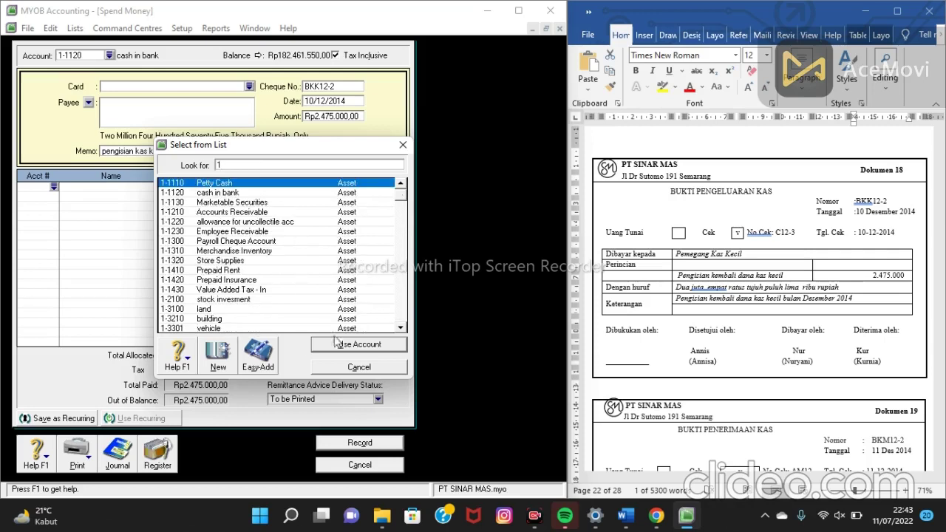
{"action": "left_click", "coordinate": [379, 345]}
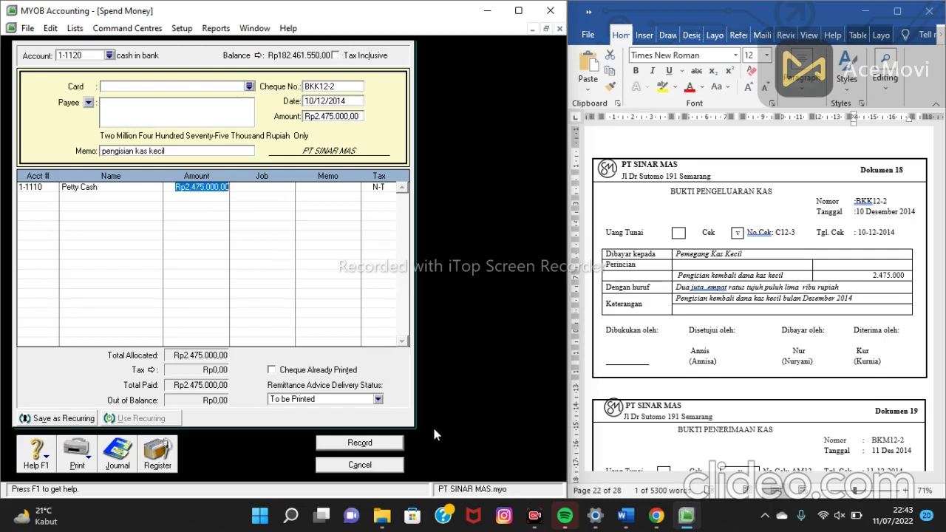
{"action": "key", "text": "Return"}
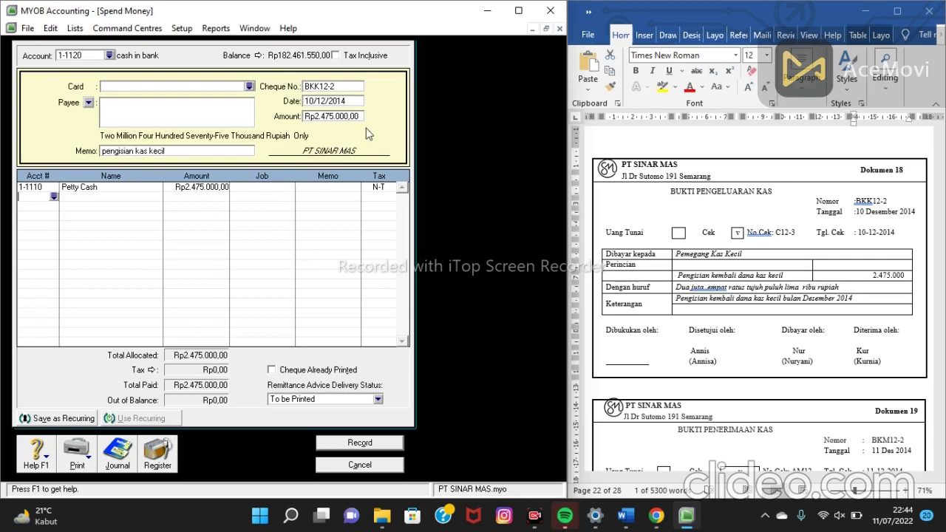
{"action": "key", "text": "ctrl+r"}
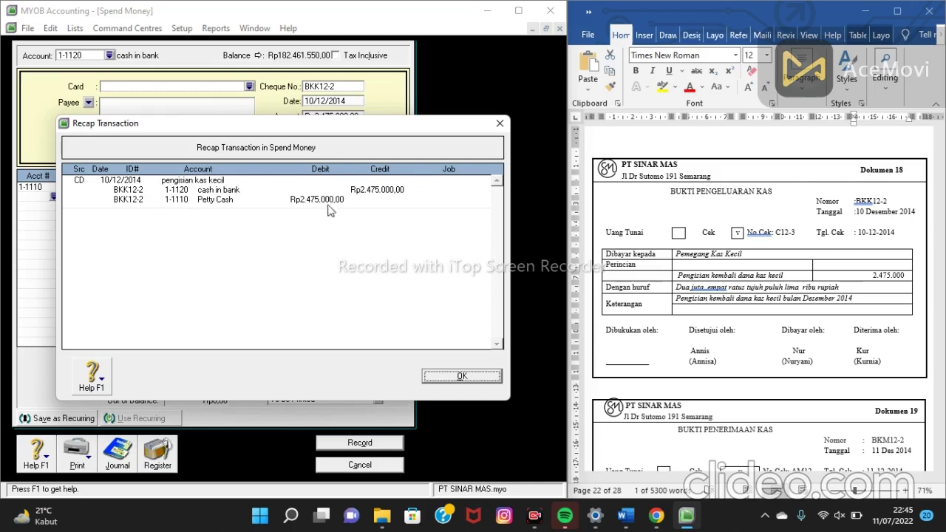
{"action": "left_click", "coordinate": [477, 379]}
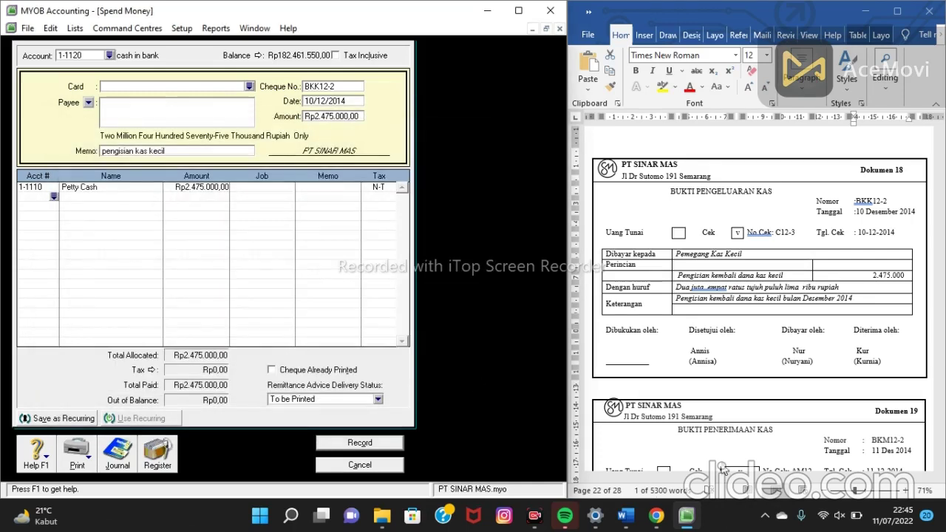
{"action": "scroll", "coordinate": [761, 295], "scroll_direction": "up", "scroll_amount": 1}
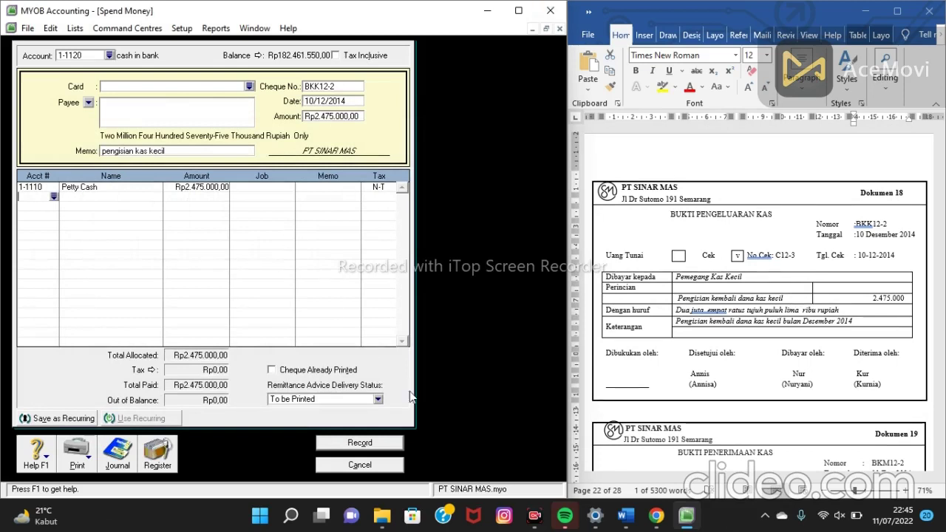
{"action": "left_click", "coordinate": [394, 446]}
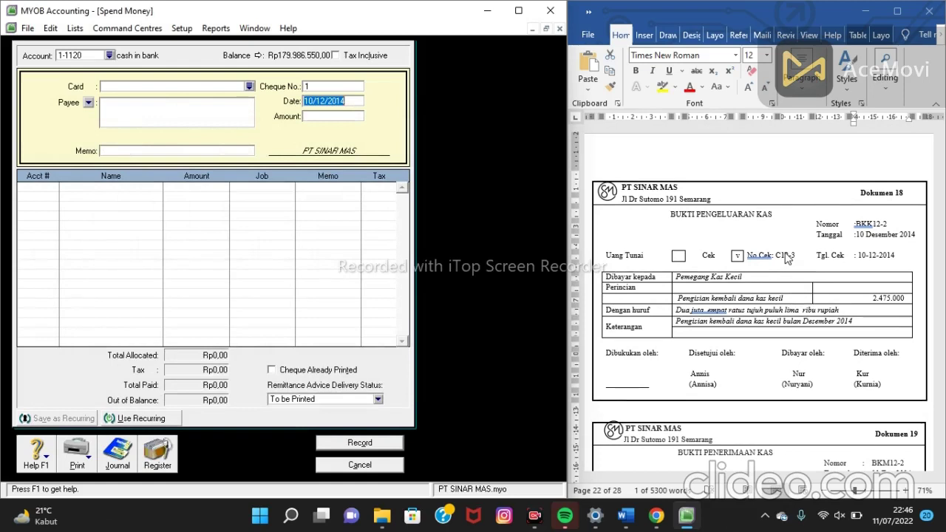
Scroll the Word source document to the Dokumen 19 BKM12-2 cash receipt
{"action": "scroll", "coordinate": [788, 256], "scroll_direction": "down", "scroll_amount": 3}
{"action": "scroll", "coordinate": [787, 257], "scroll_direction": "down", "scroll_amount": 1}
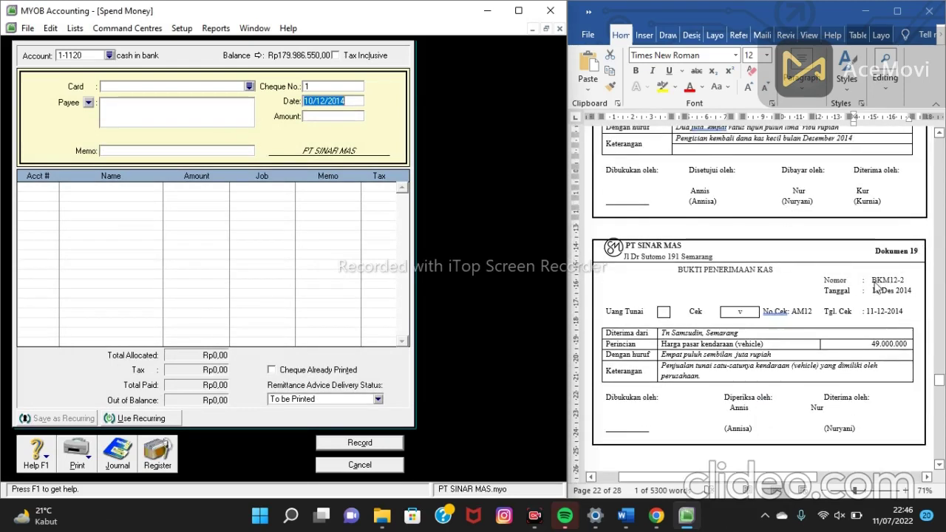
{"action": "scroll", "coordinate": [874, 289], "scroll_direction": "down", "scroll_amount": 3}
{"action": "scroll", "coordinate": [872, 287], "scroll_direction": "down", "scroll_amount": 11}
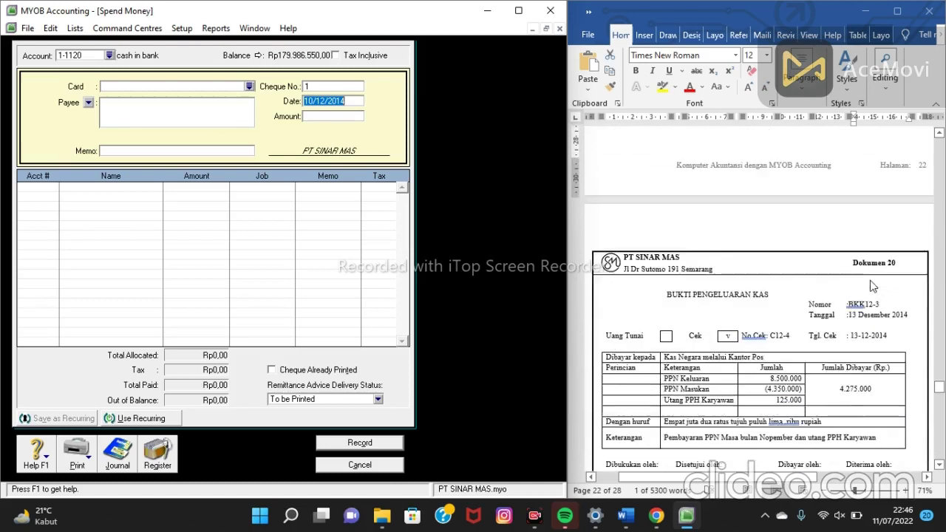
{"action": "scroll", "coordinate": [874, 285], "scroll_direction": "down", "scroll_amount": 12}
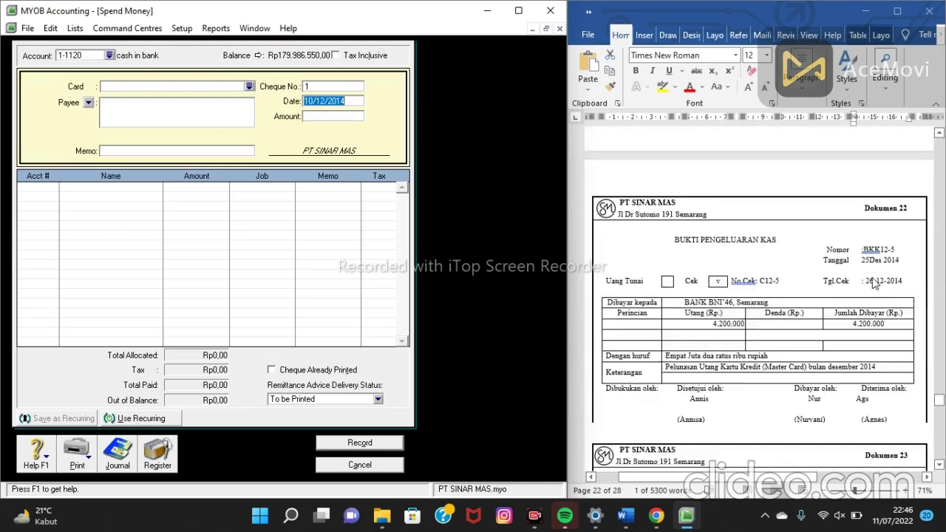
{"action": "scroll", "coordinate": [877, 275], "scroll_direction": "down", "scroll_amount": 12}
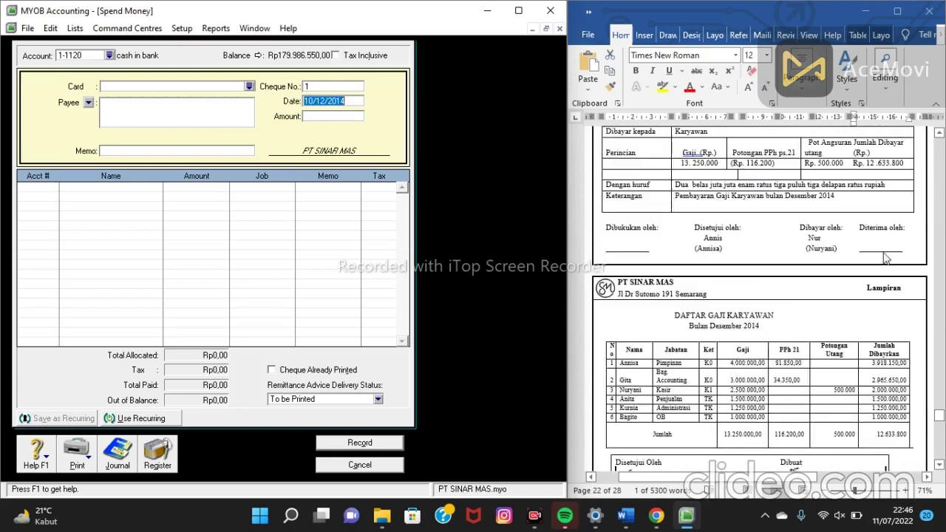
{"action": "scroll", "coordinate": [886, 260], "scroll_direction": "down", "scroll_amount": 10}
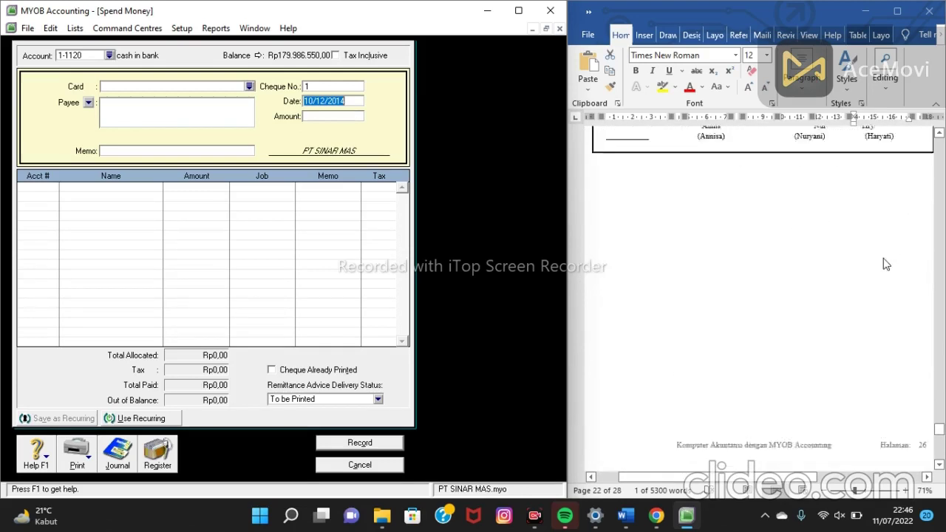
{"action": "scroll", "coordinate": [887, 264], "scroll_direction": "down", "scroll_amount": 10}
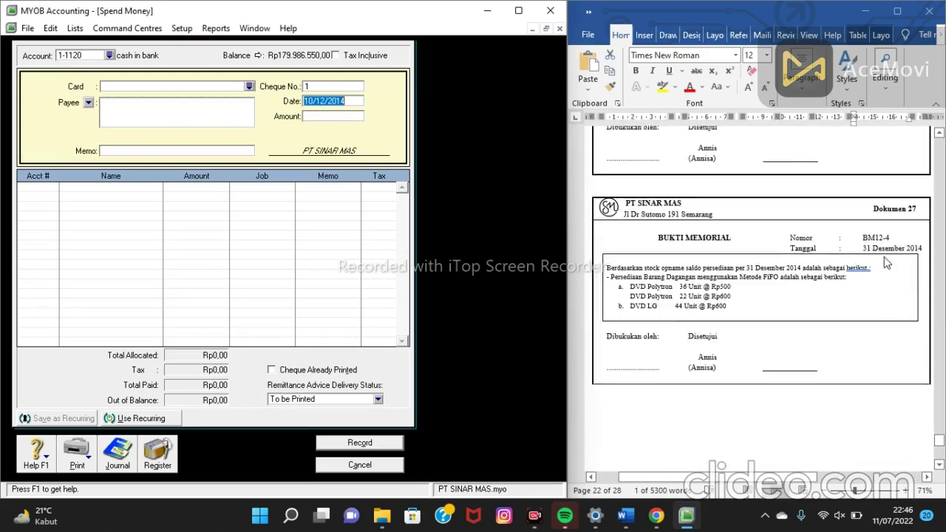
{"action": "scroll", "coordinate": [886, 263], "scroll_direction": "up", "scroll_amount": 20}
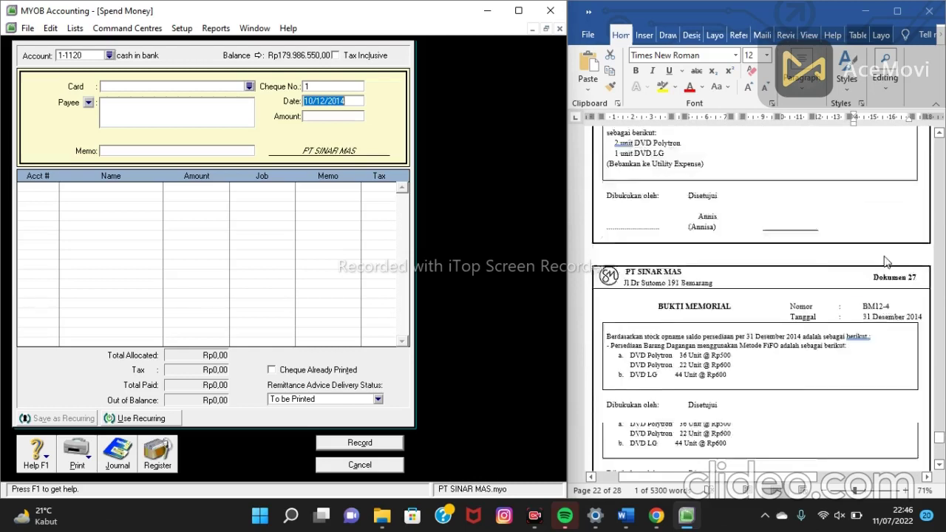
{"action": "scroll", "coordinate": [889, 267], "scroll_direction": "up", "scroll_amount": 10}
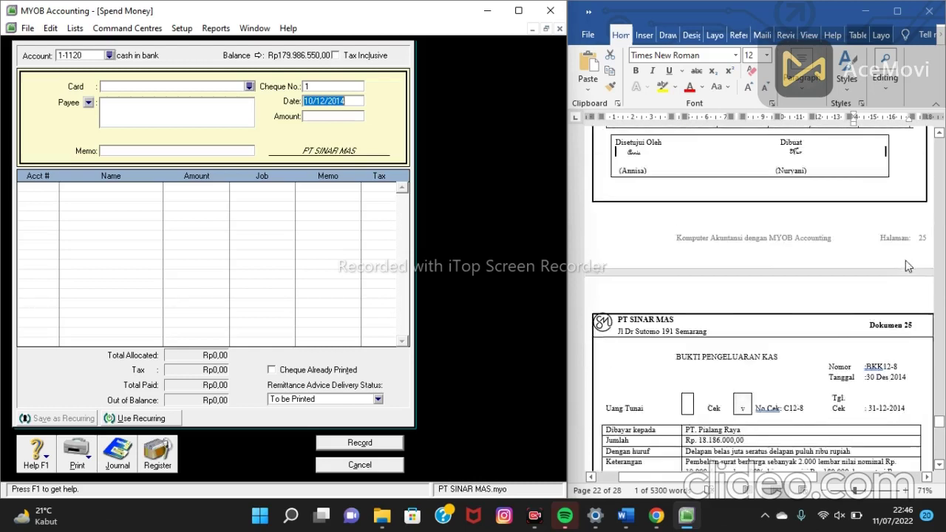
{"action": "scroll", "coordinate": [890, 295], "scroll_direction": "up", "scroll_amount": 10}
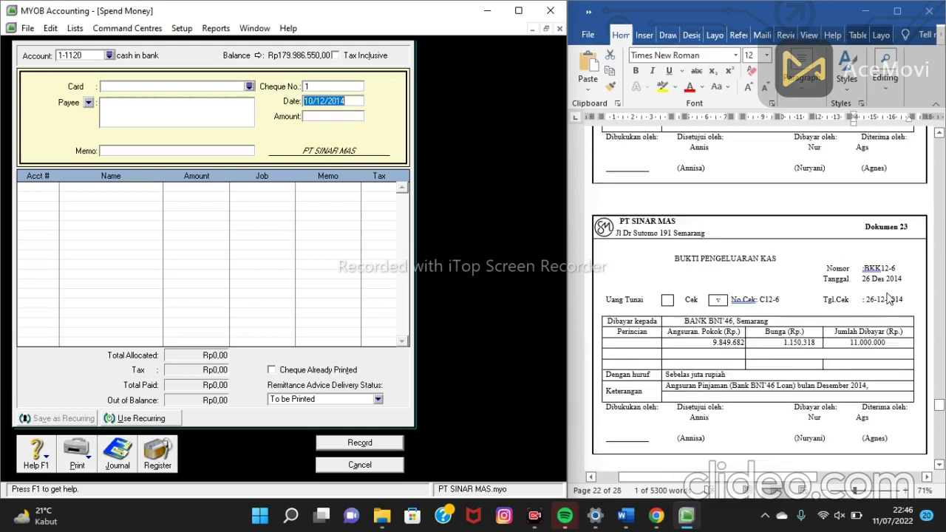
{"action": "scroll", "coordinate": [896, 293], "scroll_direction": "up", "scroll_amount": 6}
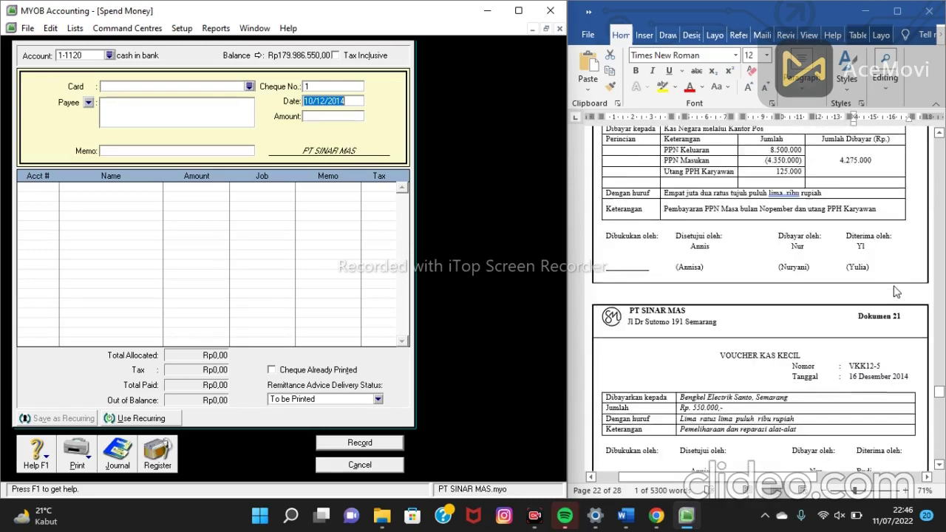
{"action": "scroll", "coordinate": [896, 294], "scroll_direction": "up", "scroll_amount": 8}
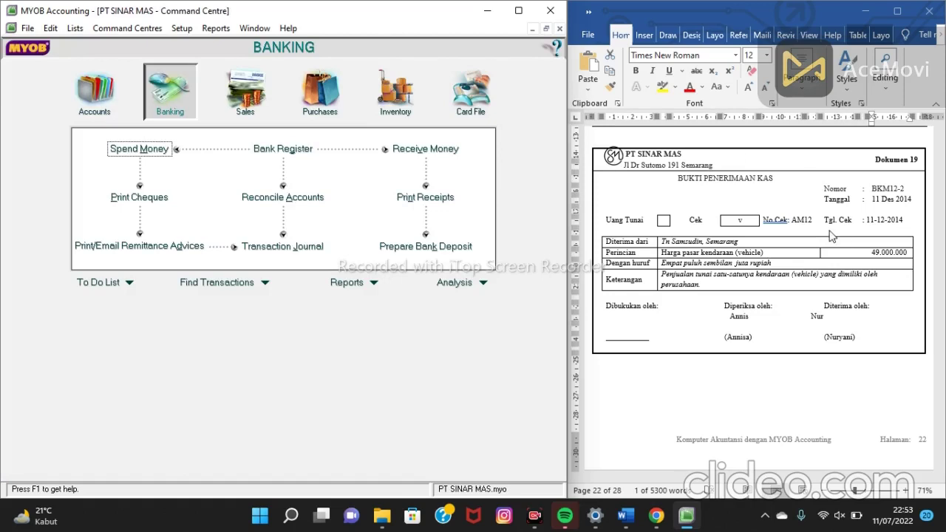
Start a new Receive Money entry deposited to account 1-1120 cash in bank
{"action": "left_click", "coordinate": [451, 149]}
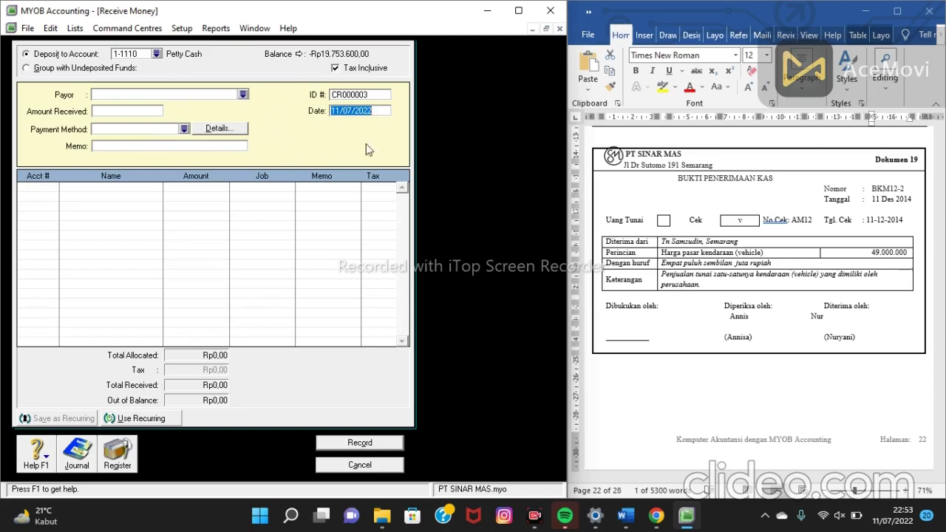
{"action": "mouse_move", "coordinate": [686, 515]}
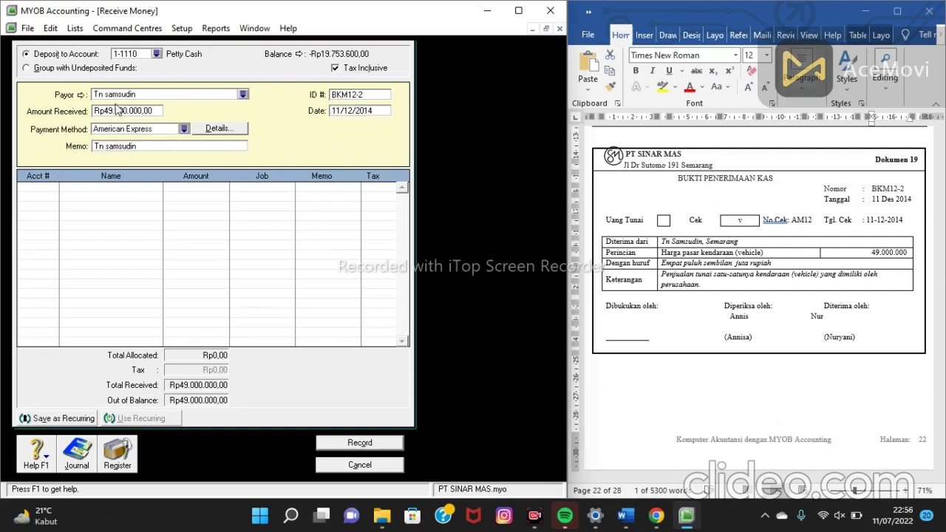
{"action": "left_click", "coordinate": [157, 53]}
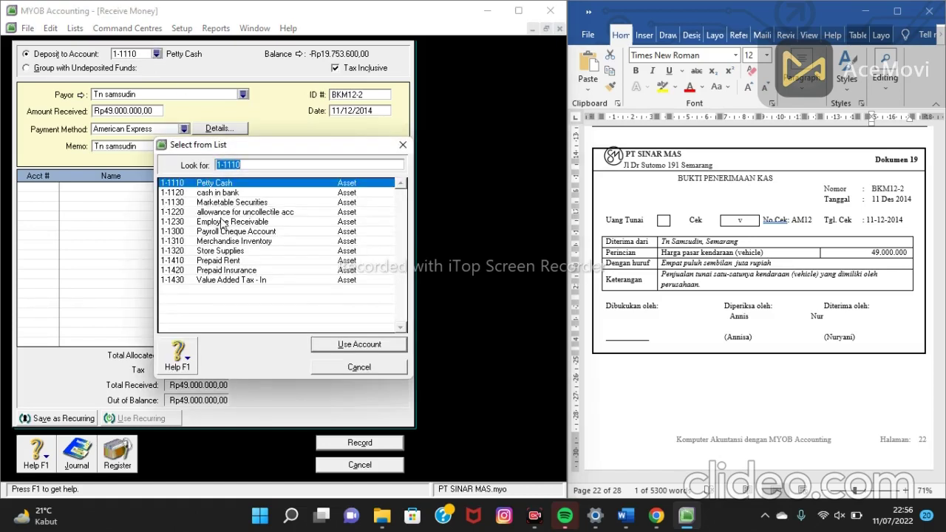
{"action": "left_click", "coordinate": [227, 193]}
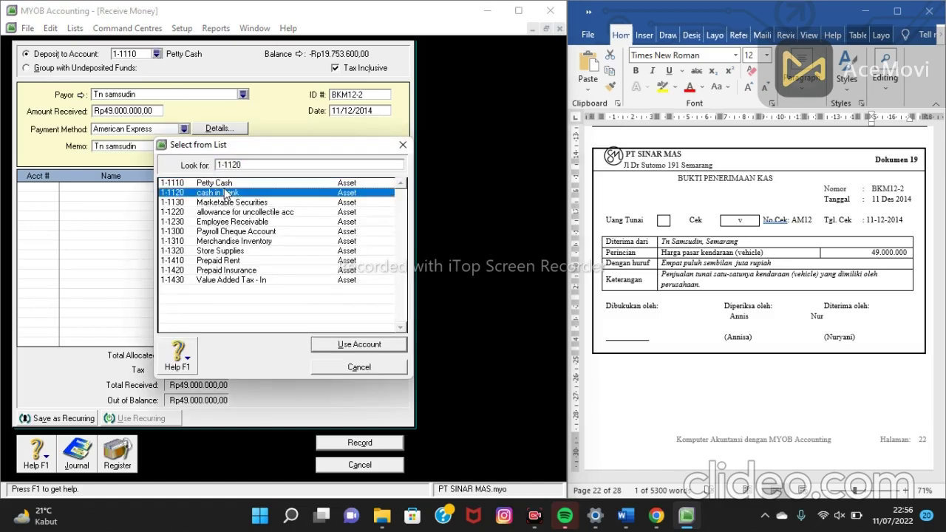
{"action": "left_click", "coordinate": [364, 343]}
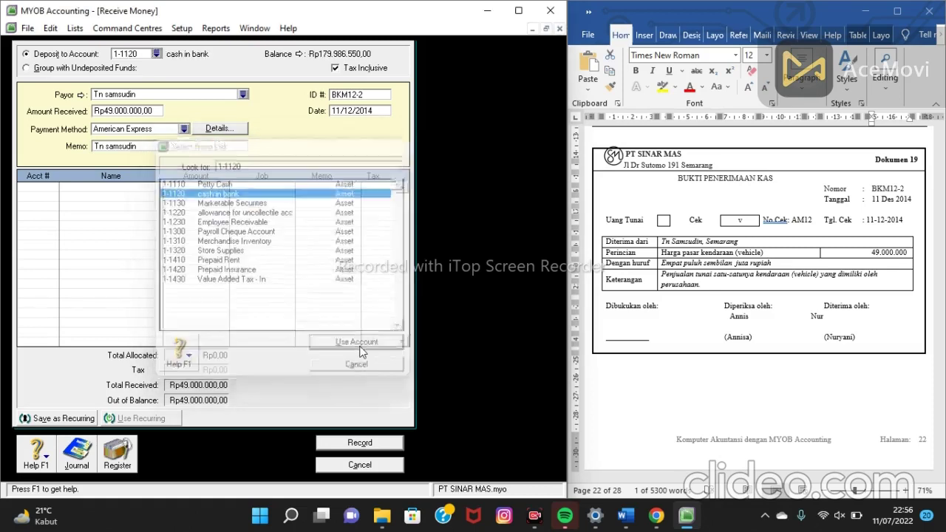
Set the receipt's payment method to Cheque
{"action": "left_click", "coordinate": [184, 129]}
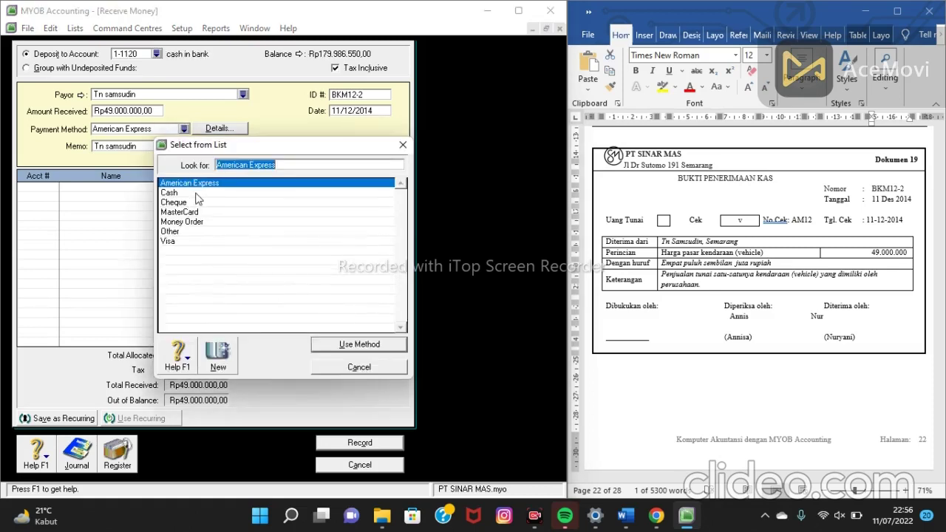
{"action": "left_click", "coordinate": [196, 193]}
{"action": "left_click", "coordinate": [200, 212]}
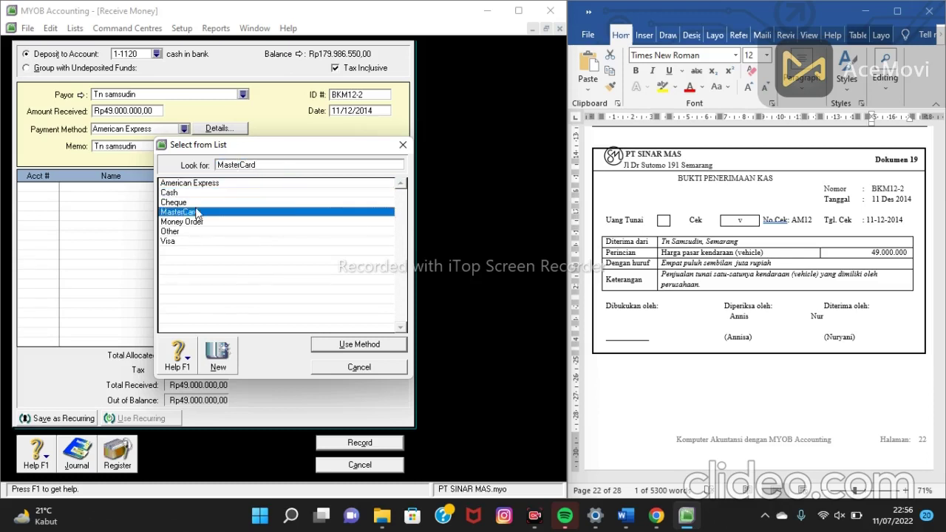
{"action": "left_click", "coordinate": [193, 193]}
{"action": "left_click", "coordinate": [194, 203]}
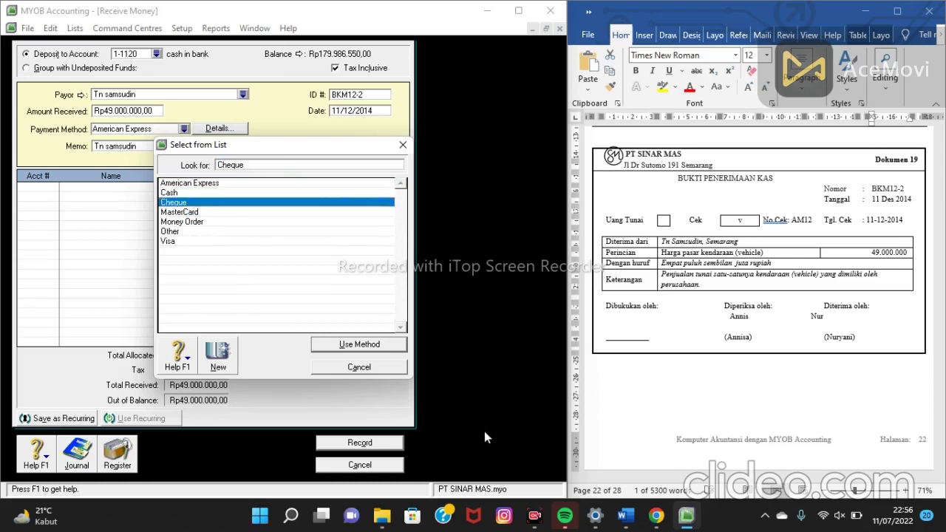
{"action": "left_click", "coordinate": [399, 347]}
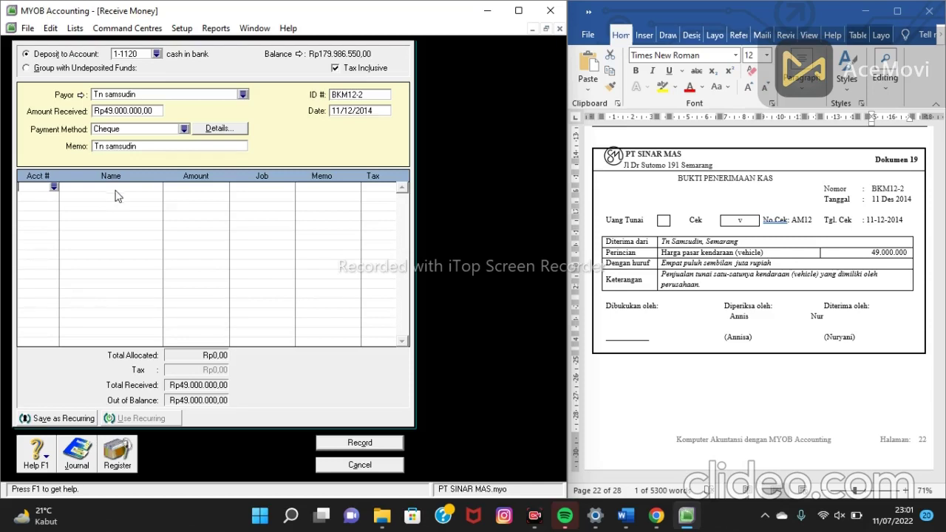
{"action": "left_click", "coordinate": [54, 187]}
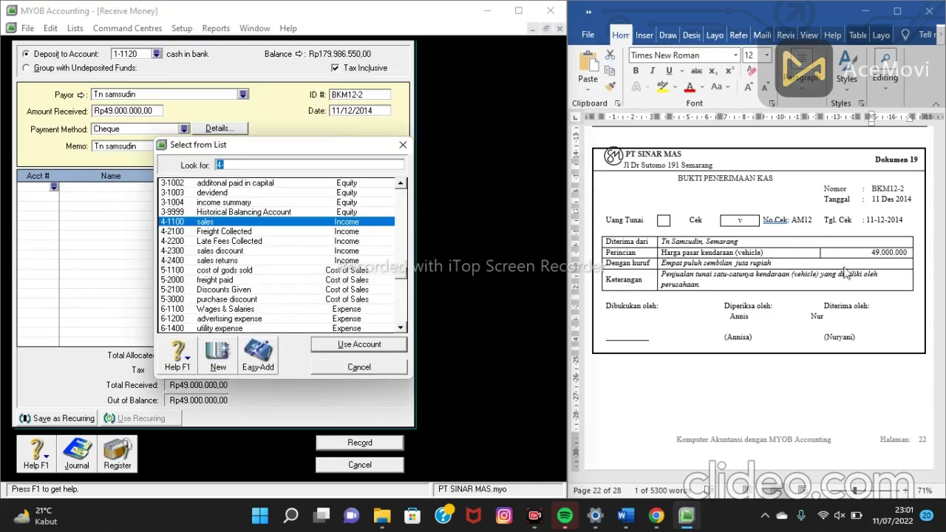
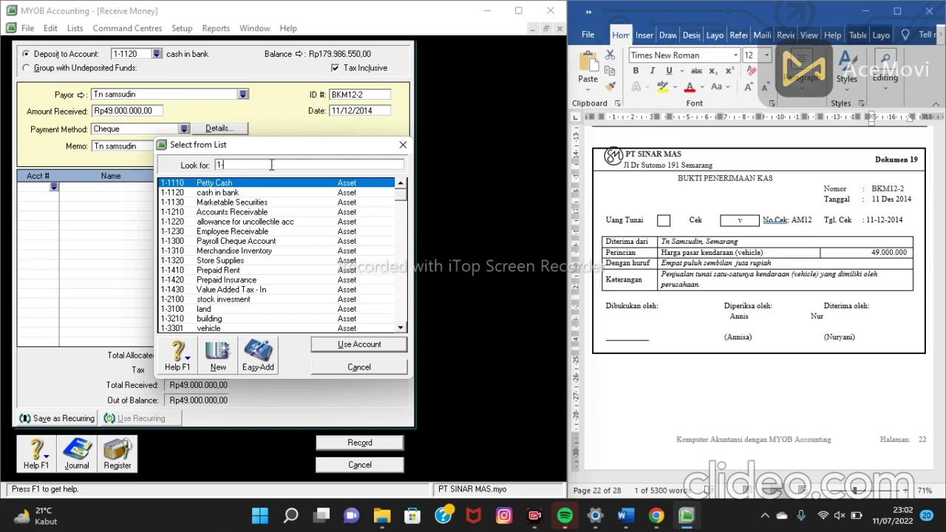
Keep 1-3301 vehicle on the first line and give 1-3302 accum.depreciation vehicle -38.000.000
{"action": "type", "text": "330"}
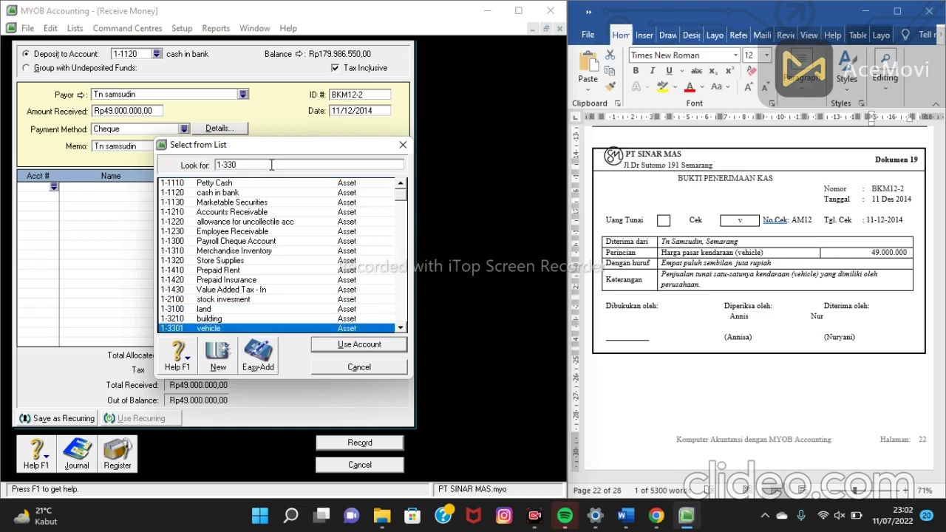
{"action": "left_click", "coordinate": [337, 352]}
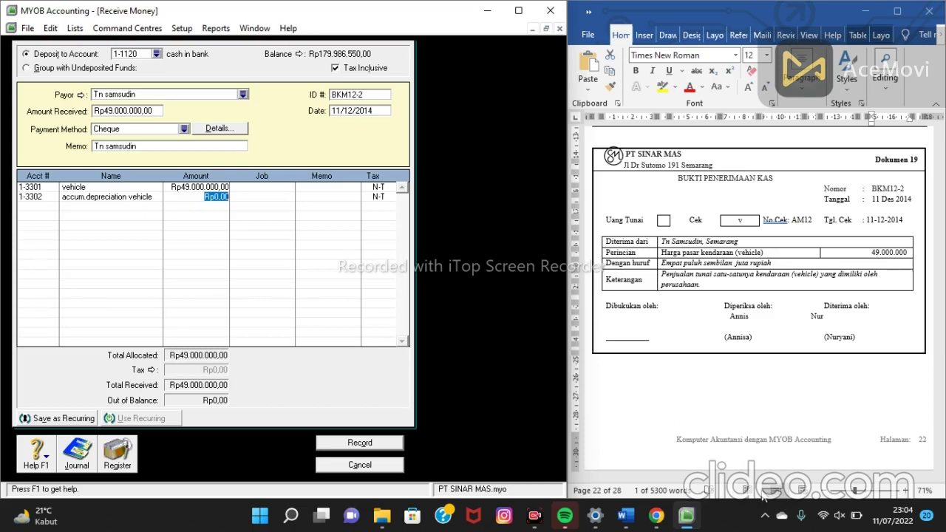
{"action": "left_click", "coordinate": [192, 198]}
{"action": "left_click_drag", "start_coordinate": [208, 199], "coordinate": [203, 198]}
{"action": "key", "text": "BackSpace"}
{"action": "type", "text": "-38.000.000"}
{"action": "key", "text": "Return"}
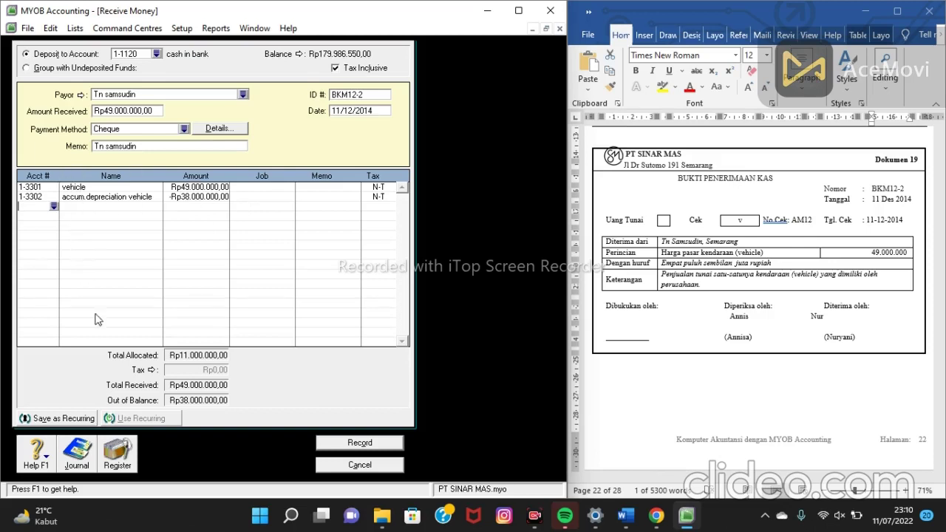
Add an 8-1300 gain/loss on sales vehicle line for the Rp38.000.000 balance
{"action": "left_click", "coordinate": [54, 206]}
{"action": "type", "text": "4"}
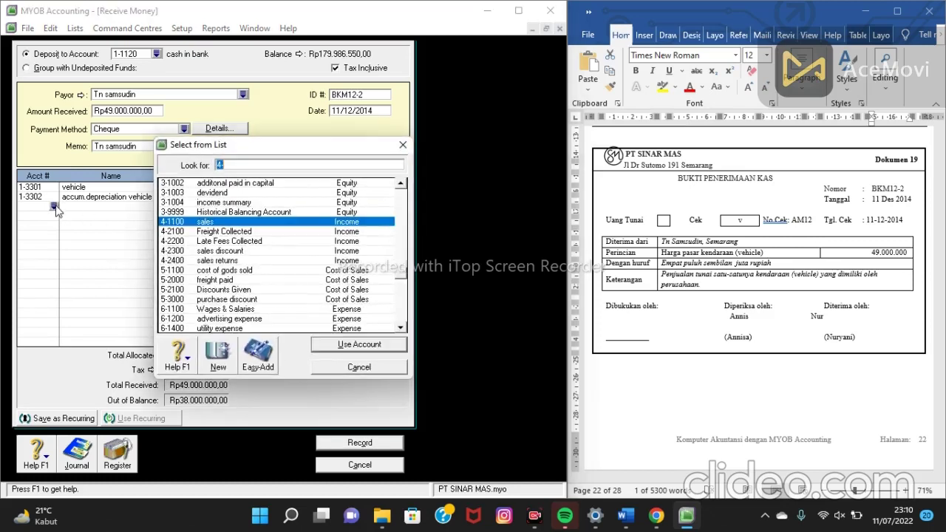
{"action": "type", "text": "-"}
{"action": "type", "text": "81"}
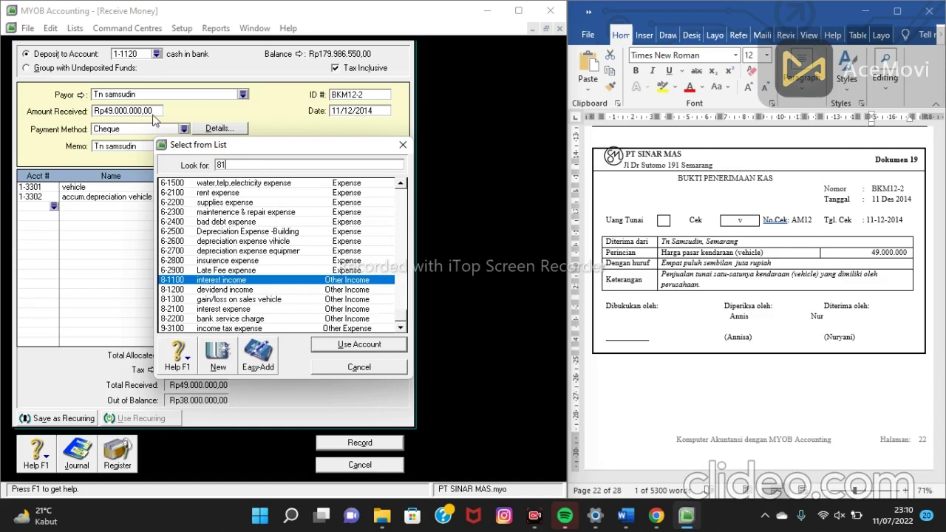
{"action": "left_click", "coordinate": [228, 301]}
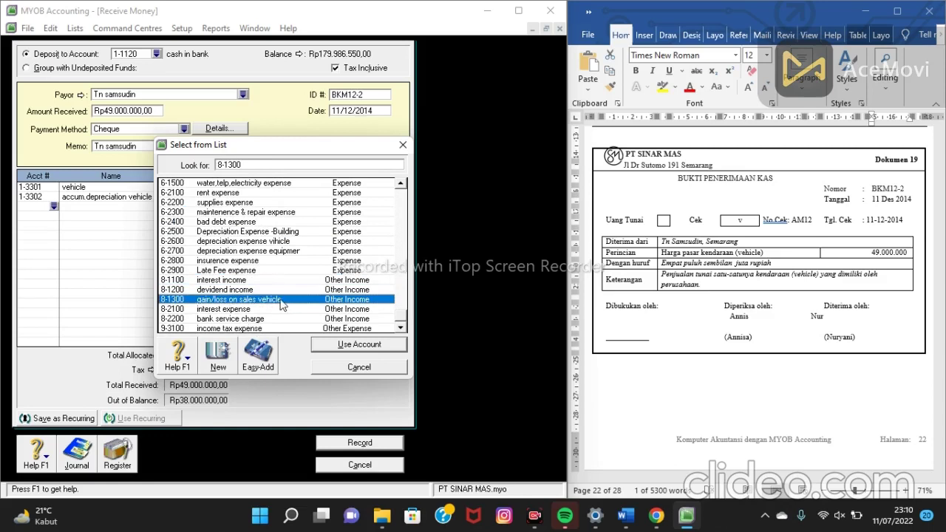
{"action": "left_click", "coordinate": [344, 346]}
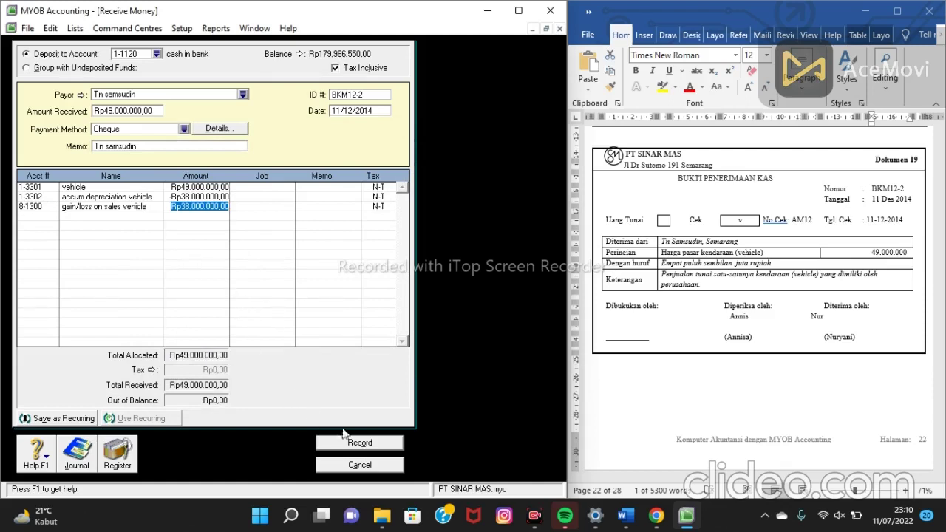
{"action": "key", "text": "Tab"}
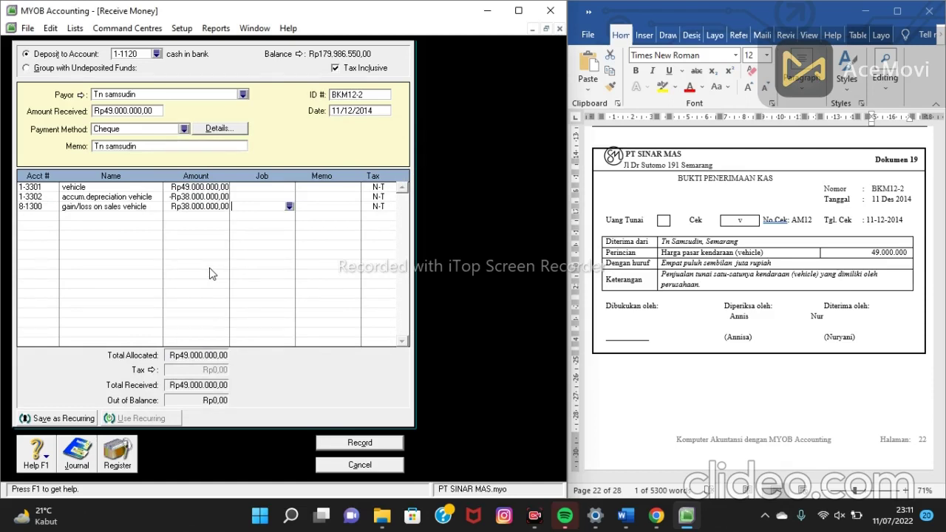
Review the BKM12-2 journal recap, then record the vehicle sale receipt
{"action": "key", "text": "ctrl+r"}
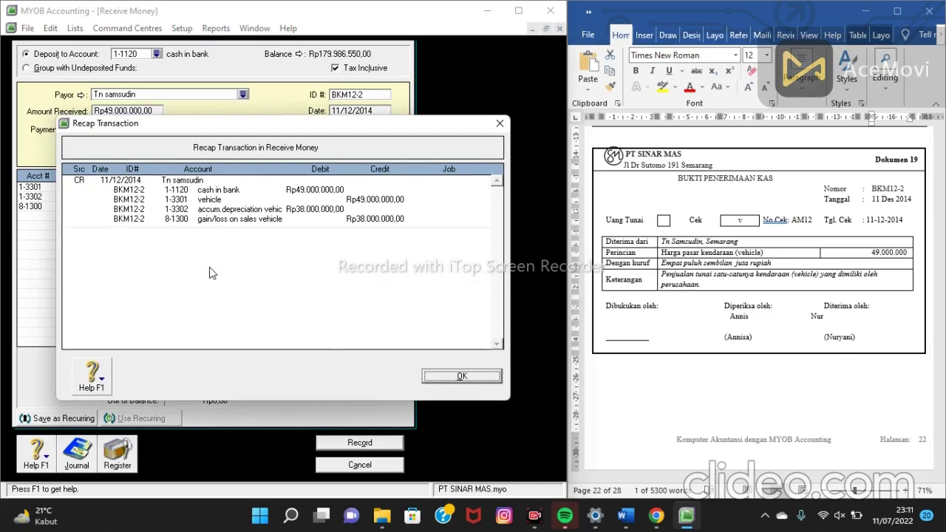
{"action": "left_click", "coordinate": [456, 376]}
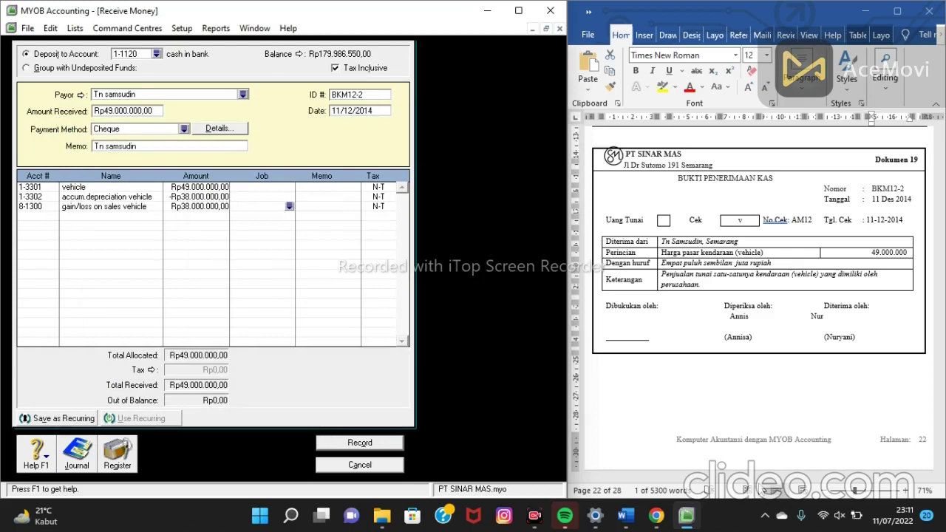
{"action": "left_click", "coordinate": [362, 448]}
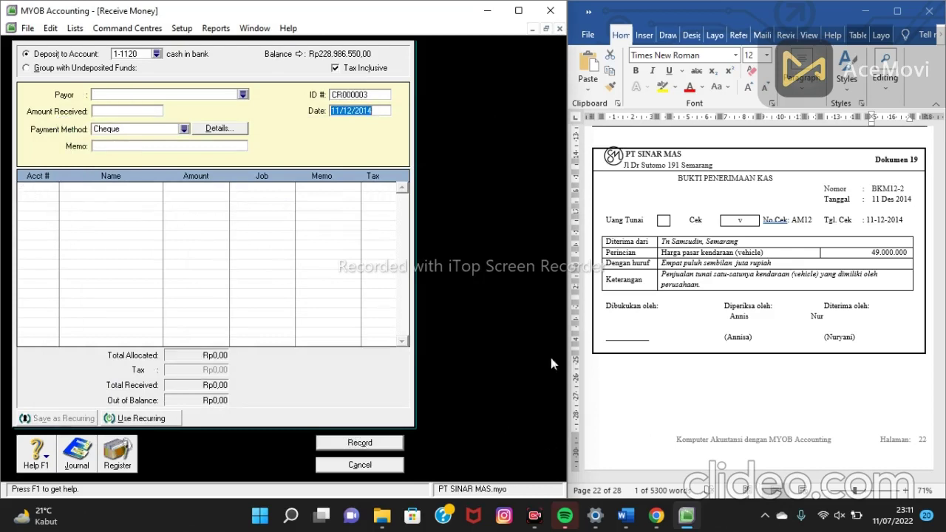
Find the Dokumen 20 BKK12-3 voucher in Word and cancel the empty Receive Money form
{"action": "scroll", "coordinate": [771, 220], "scroll_direction": "down", "scroll_amount": 5}
{"action": "scroll", "coordinate": [771, 221], "scroll_direction": "down", "scroll_amount": 4}
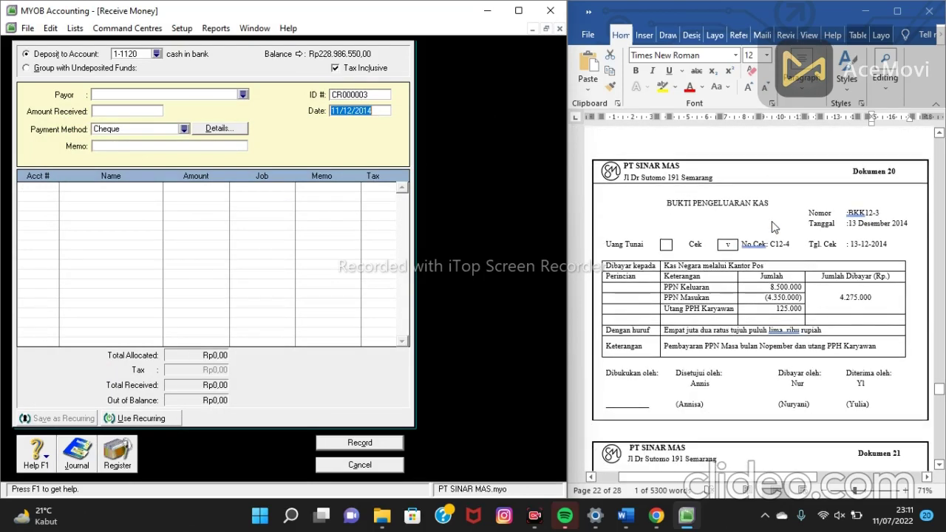
{"action": "scroll", "coordinate": [771, 227], "scroll_direction": "down", "scroll_amount": 10}
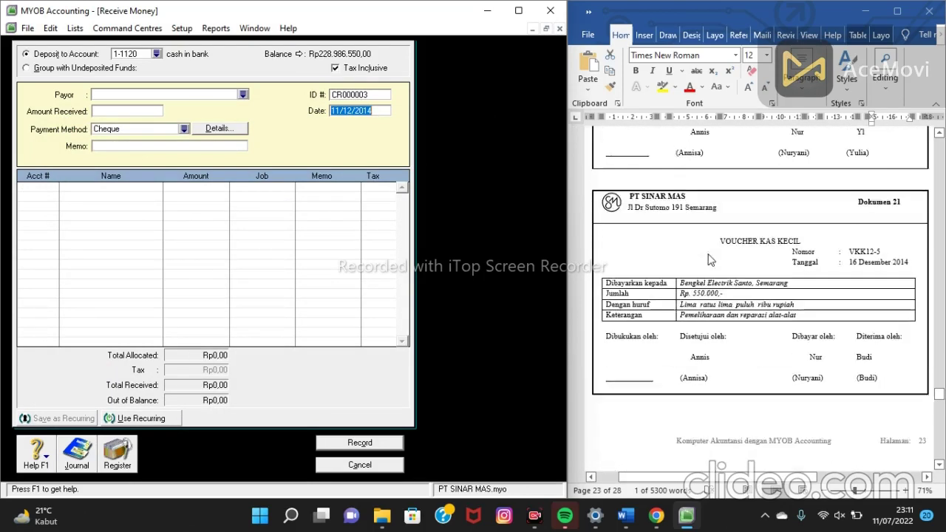
{"action": "scroll", "coordinate": [711, 256], "scroll_direction": "down", "scroll_amount": 10}
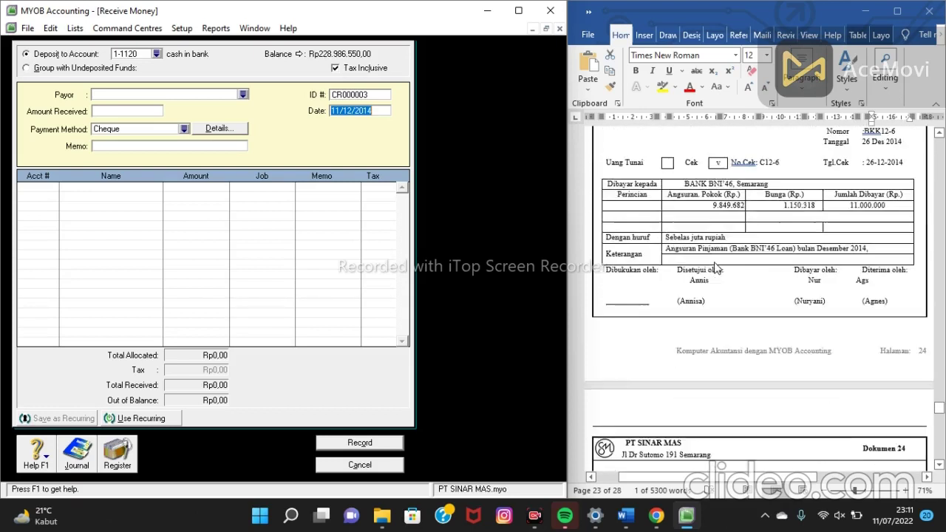
{"action": "scroll", "coordinate": [755, 234], "scroll_direction": "up", "scroll_amount": 10}
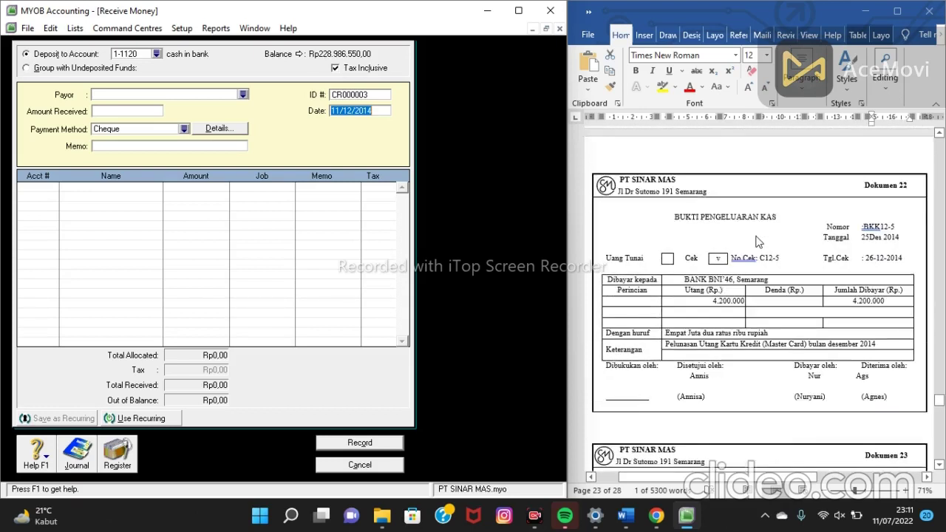
{"action": "scroll", "coordinate": [744, 251], "scroll_direction": "up", "scroll_amount": 2}
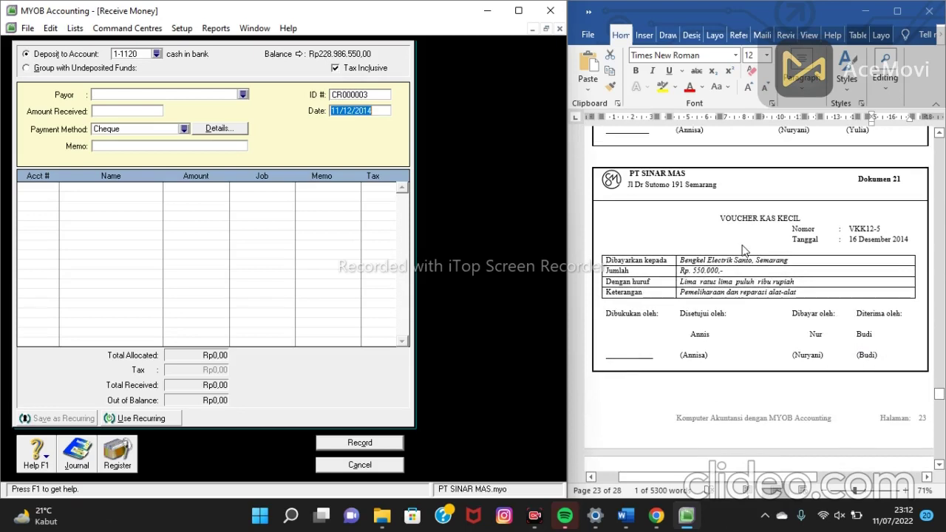
{"action": "scroll", "coordinate": [754, 288], "scroll_direction": "up", "scroll_amount": 5}
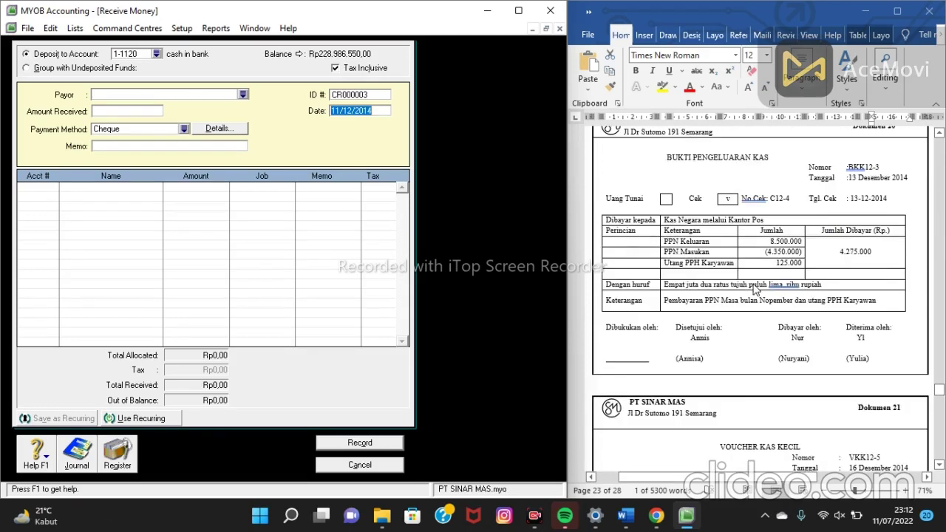
{"action": "scroll", "coordinate": [754, 288], "scroll_direction": "up", "scroll_amount": 8}
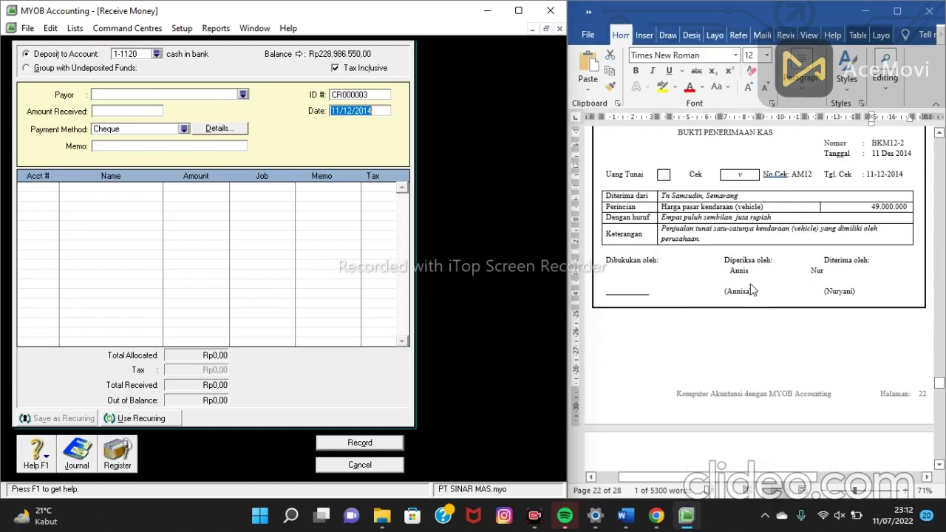
{"action": "scroll", "coordinate": [751, 289], "scroll_direction": "down", "scroll_amount": 6}
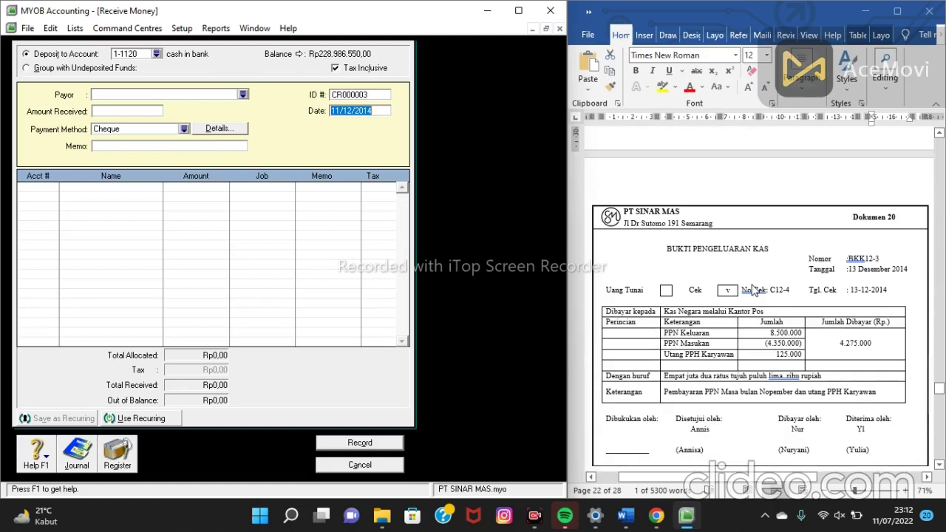
{"action": "scroll", "coordinate": [753, 290], "scroll_direction": "down", "scroll_amount": 2}
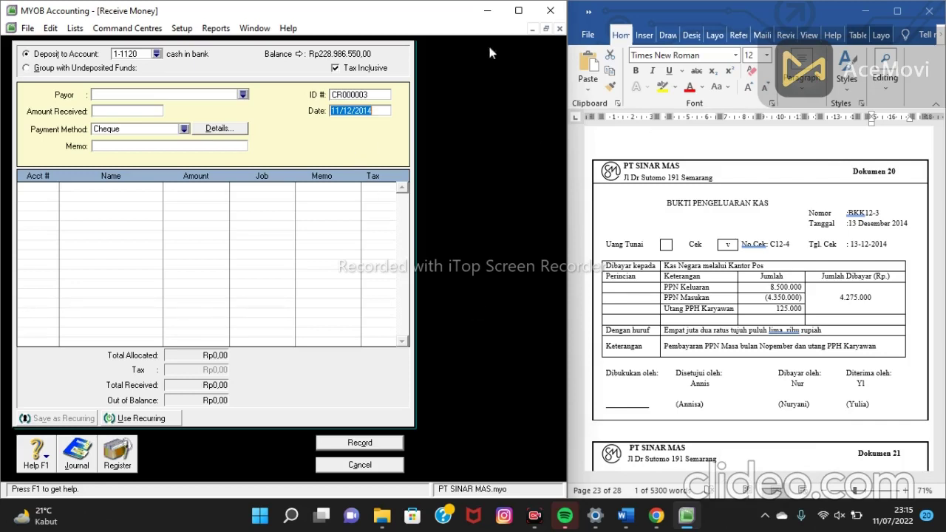
{"action": "left_click", "coordinate": [383, 465]}
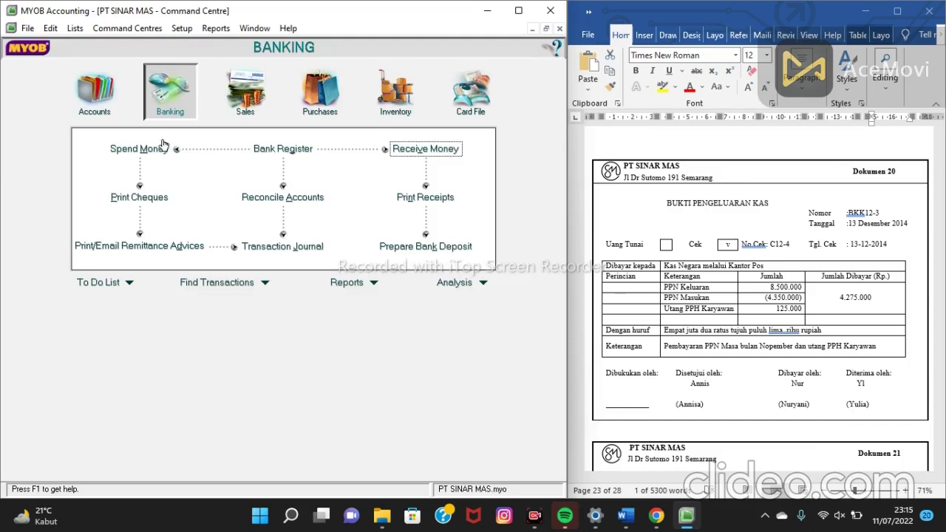
Start Spend Money BKK12-3, dated 13/12/2014, for Rp4.275.000 from 1-1120 cash in bank
{"action": "left_click", "coordinate": [141, 148]}
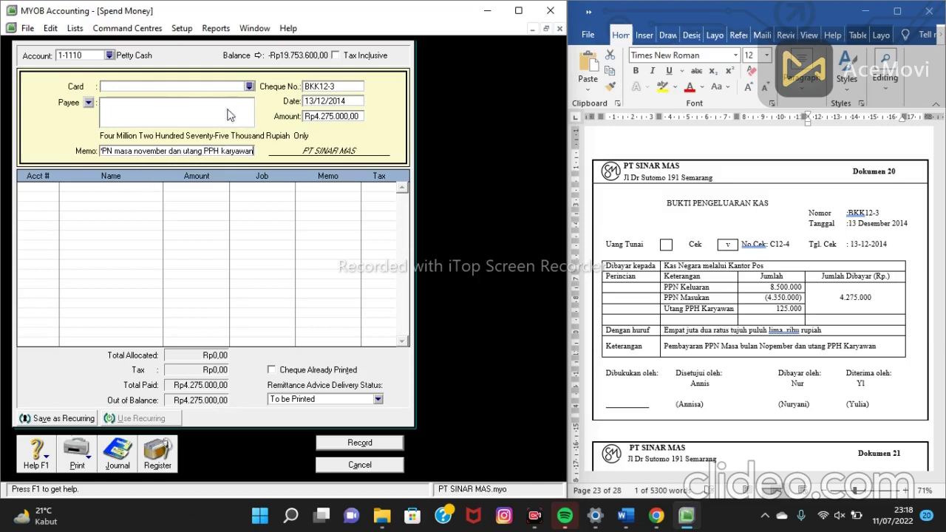
{"action": "left_click", "coordinate": [109, 55]}
{"action": "key", "text": "Down"}
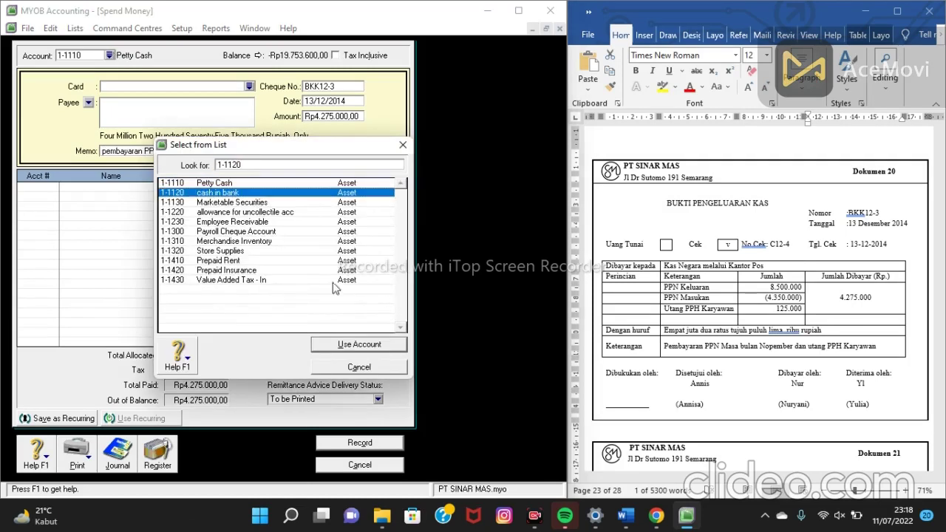
{"action": "left_click", "coordinate": [369, 344]}
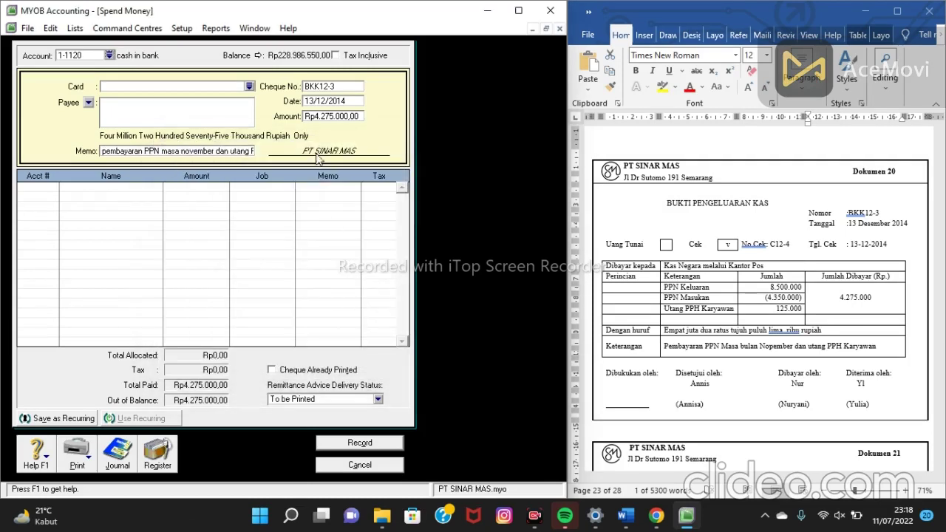
{"action": "left_click", "coordinate": [56, 190]}
{"action": "left_click", "coordinate": [53, 187]}
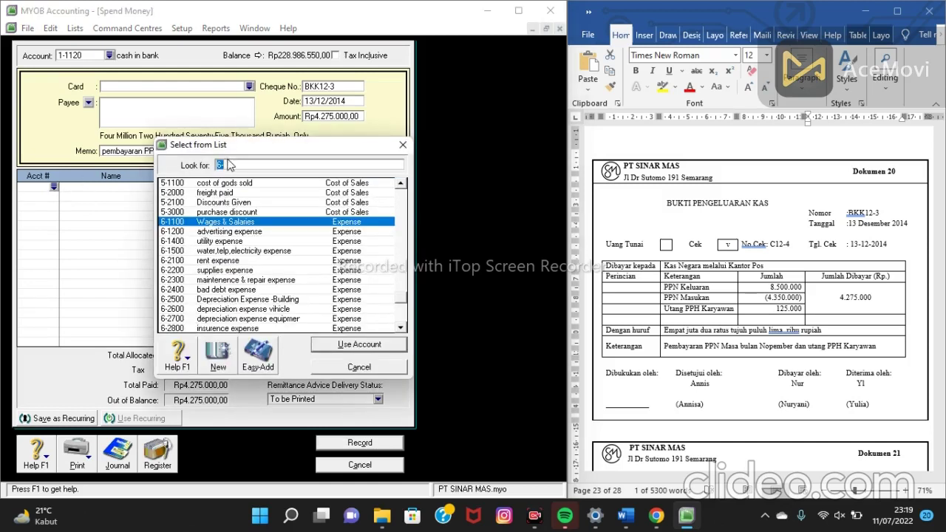
Allocate the first line to 1-1430 Value Added Tax - In at Rp4.275.000,00
{"action": "left_click", "coordinate": [715, 334]}
{"action": "key", "text": "F1"}
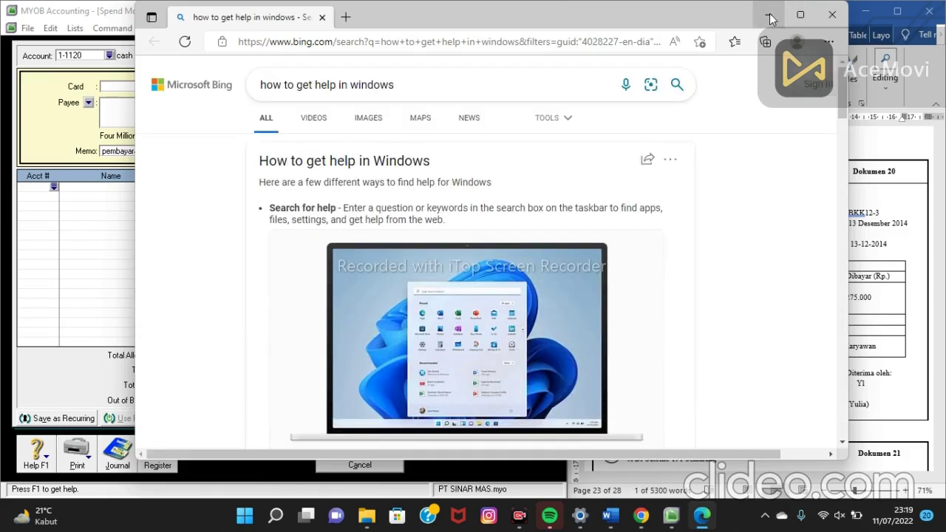
{"action": "left_click", "coordinate": [770, 19]}
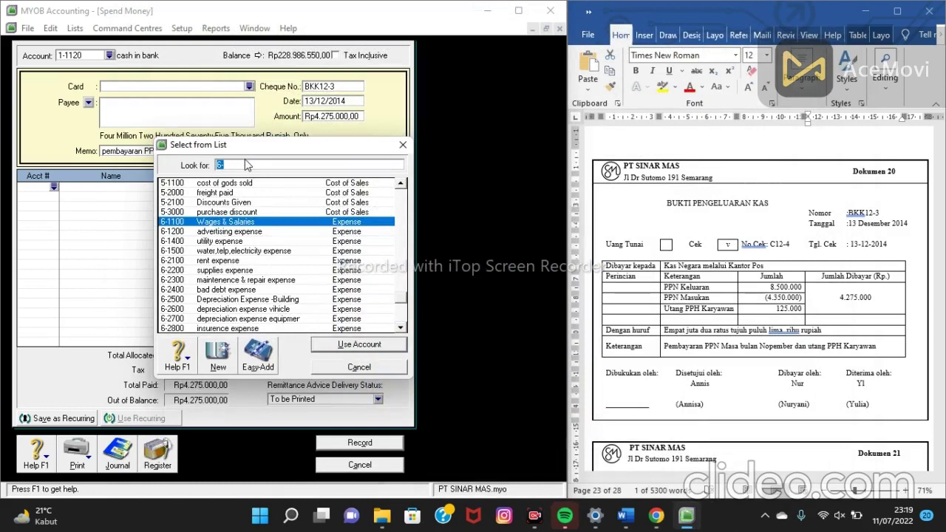
{"action": "type", "text": "1"}
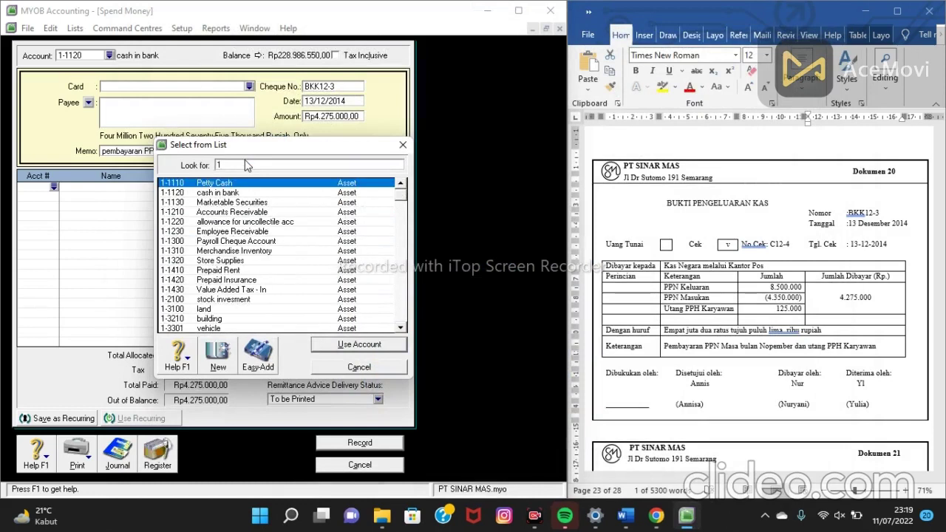
{"action": "type", "text": "-143"}
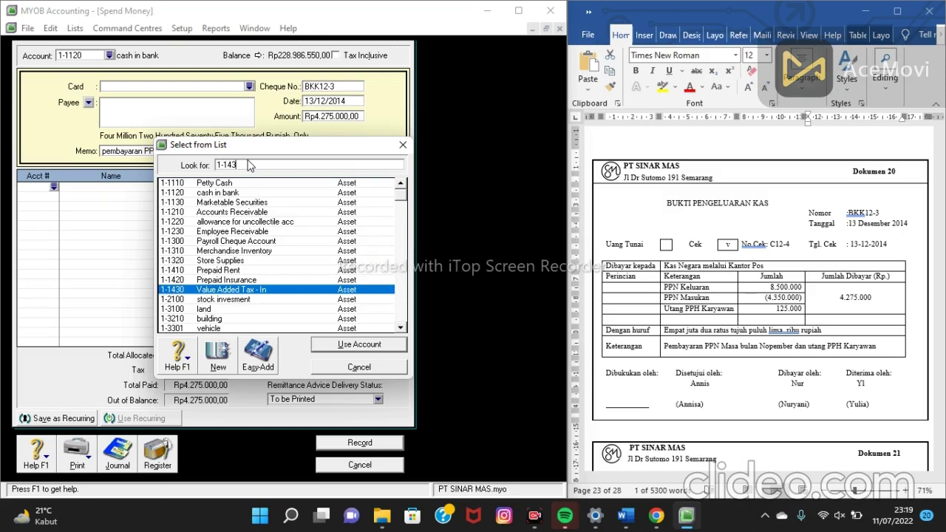
{"action": "key", "text": "Return"}
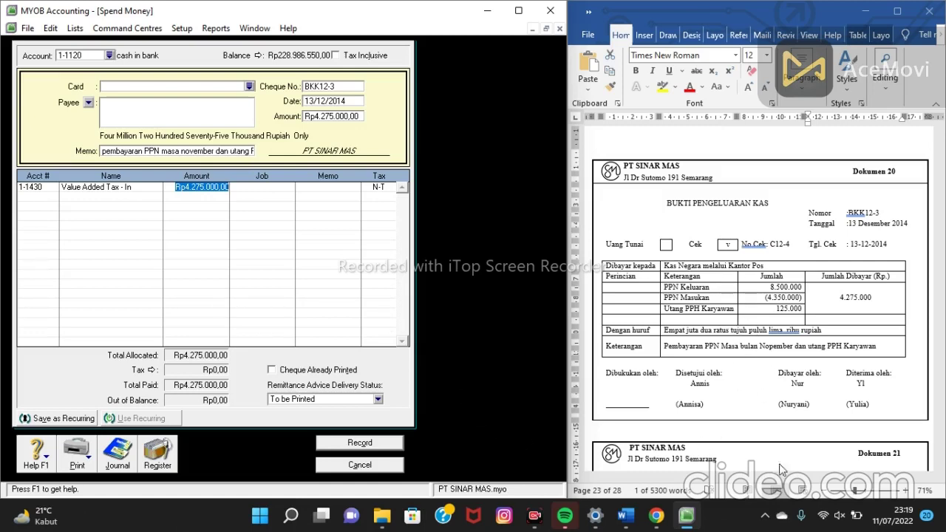
{"action": "key", "text": "Return"}
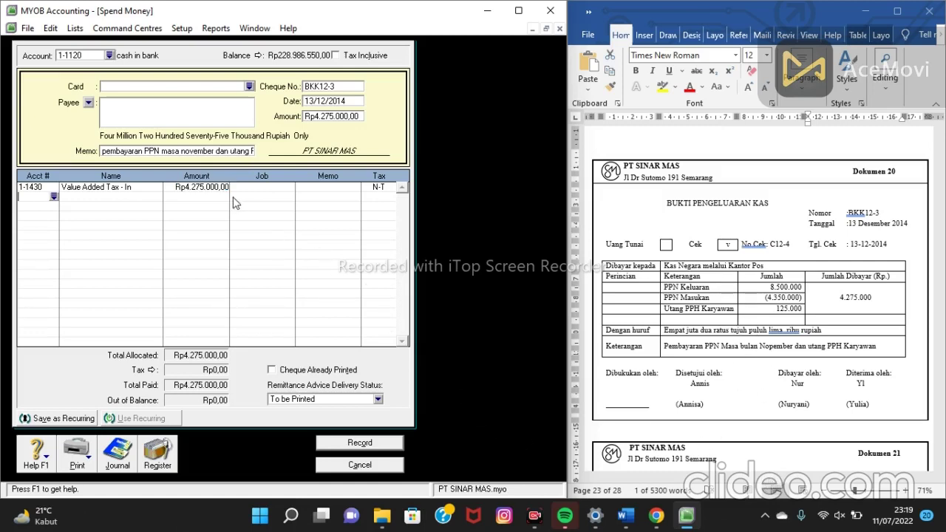
Add allocation lines for 2-1213 VAT out and 9-3100 income tax expense
{"action": "left_click", "coordinate": [53, 197]}
{"action": "type", "text": "2"}
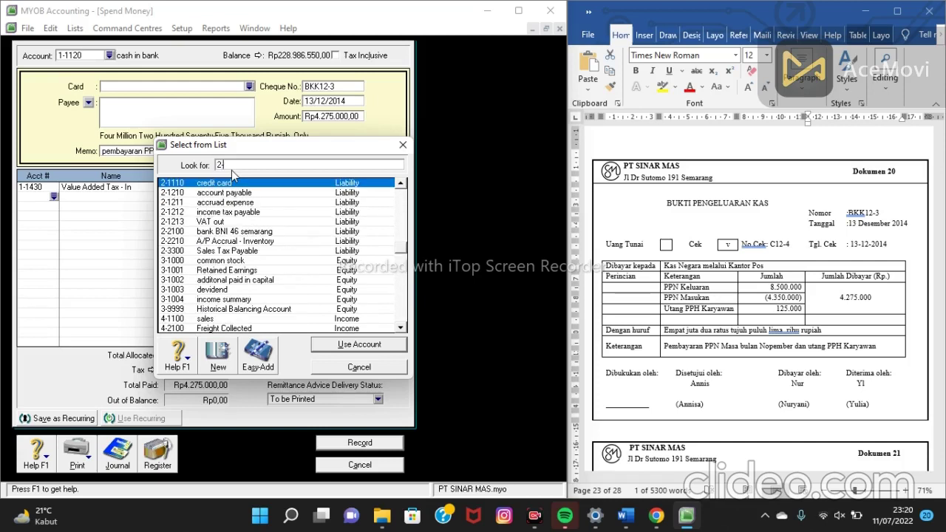
{"action": "type", "text": "-121"}
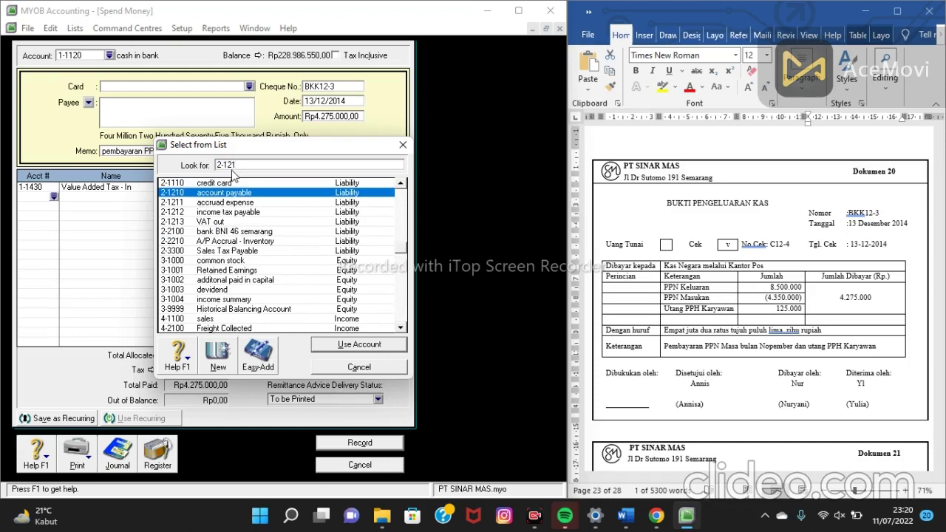
{"action": "type", "text": "3"}
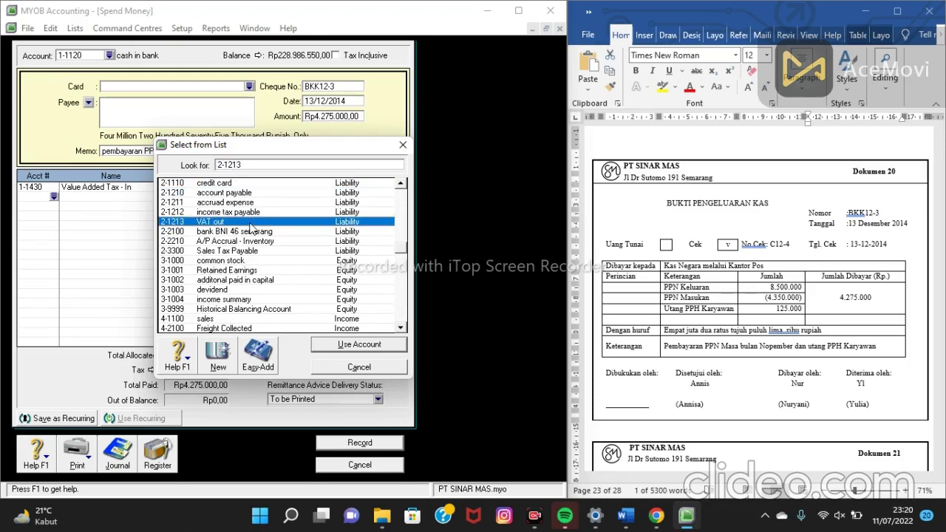
{"action": "left_click", "coordinate": [340, 347]}
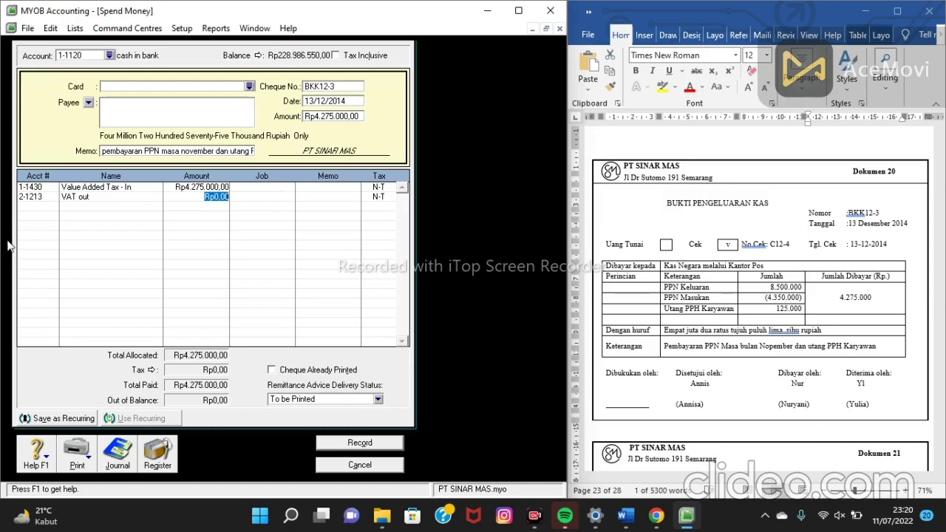
{"action": "left_click", "coordinate": [34, 207]}
{"action": "type", "text": "6"}
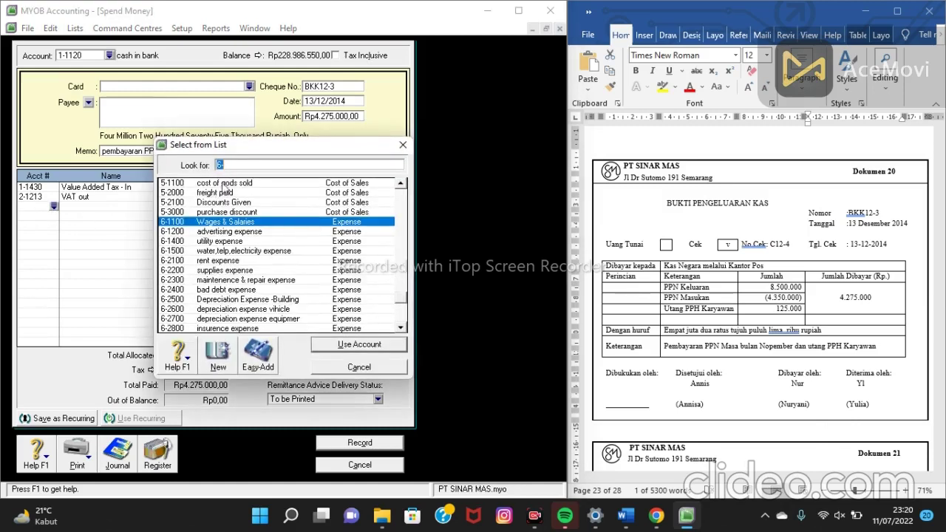
{"action": "type", "text": "9"}
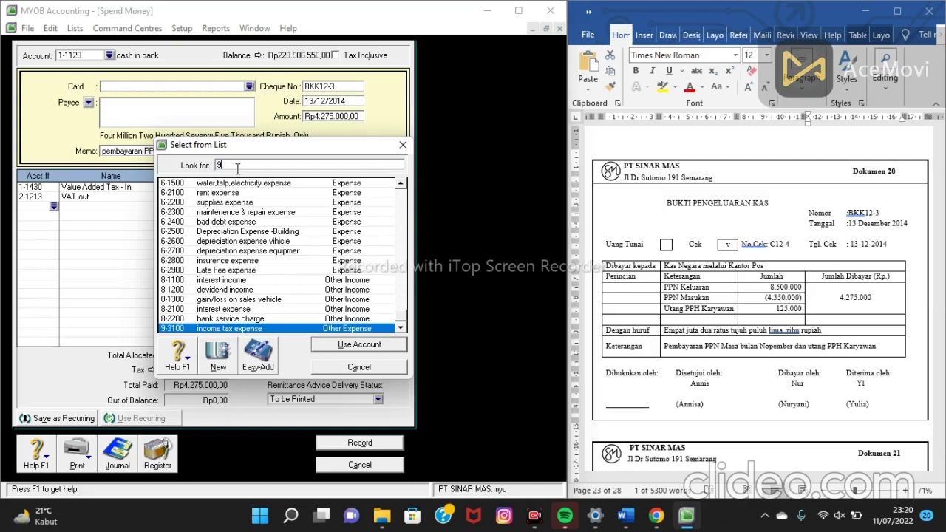
{"action": "type", "text": "-1"}
{"action": "left_click", "coordinate": [358, 345]}
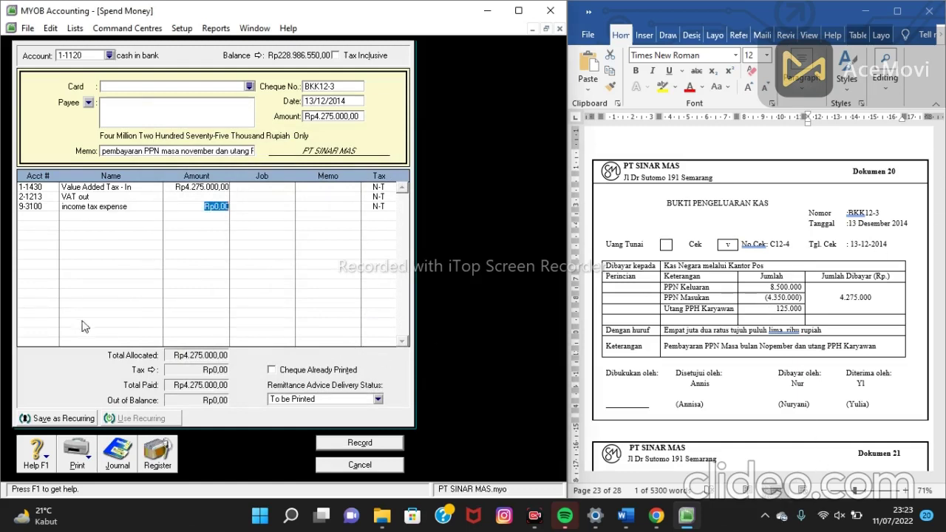
Adjust the BKK12-3 line amounts, entering Rp125.000 for income tax expense
{"action": "left_click", "coordinate": [176, 186]}
{"action": "key", "text": "XF86AudioLowerVolume"}
{"action": "key", "text": "XF86AudioLowerVolume"}
{"action": "left_click", "coordinate": [186, 198]}
{"action": "left_click", "coordinate": [192, 207]}
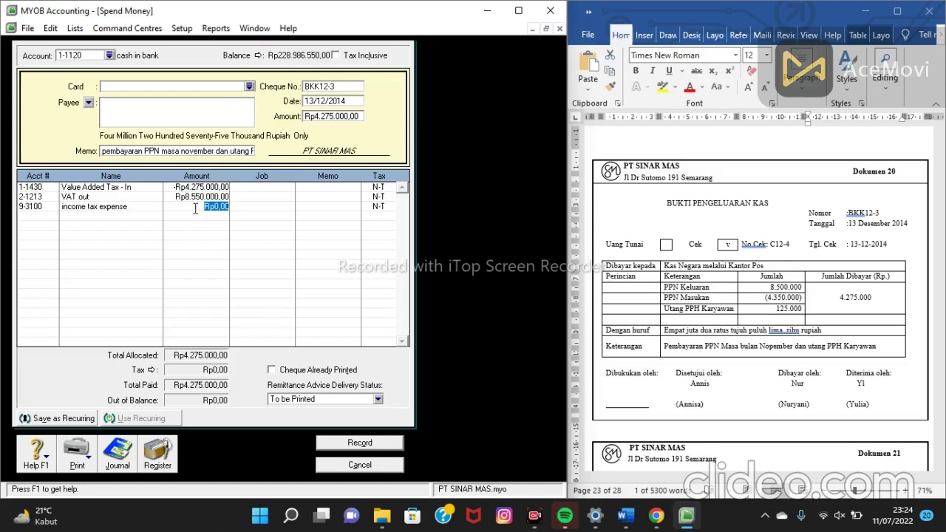
{"action": "type", "text": "125.000"}
{"action": "key", "text": "Return"}
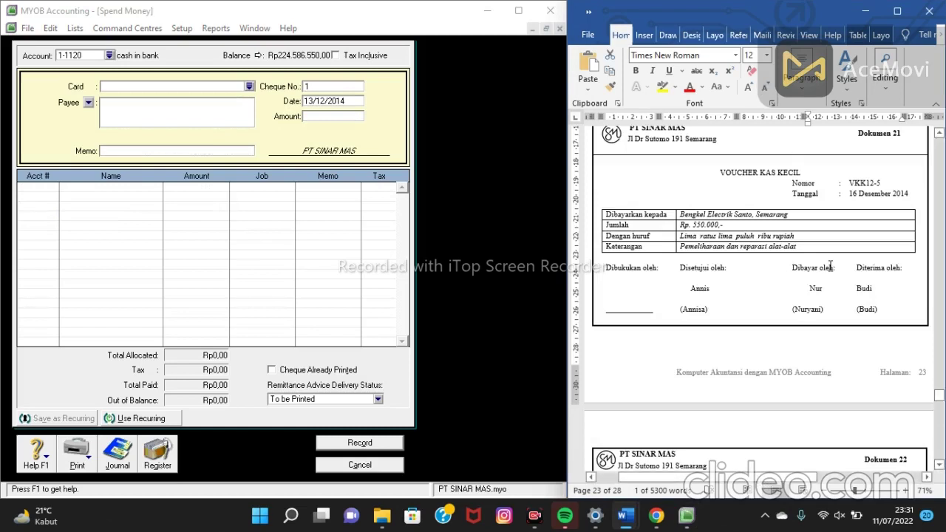
{"action": "scroll", "coordinate": [830, 266], "scroll_direction": "up", "scroll_amount": 1}
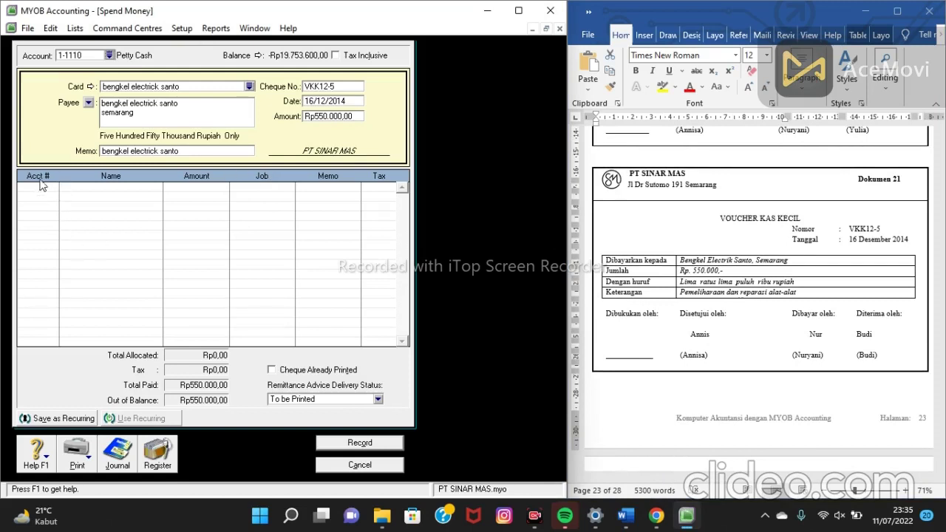
Allocate VKK12-5 to 6-2300 maintenence & repair expense and record the bengkel electrick santo payment
{"action": "left_click", "coordinate": [47, 186]}
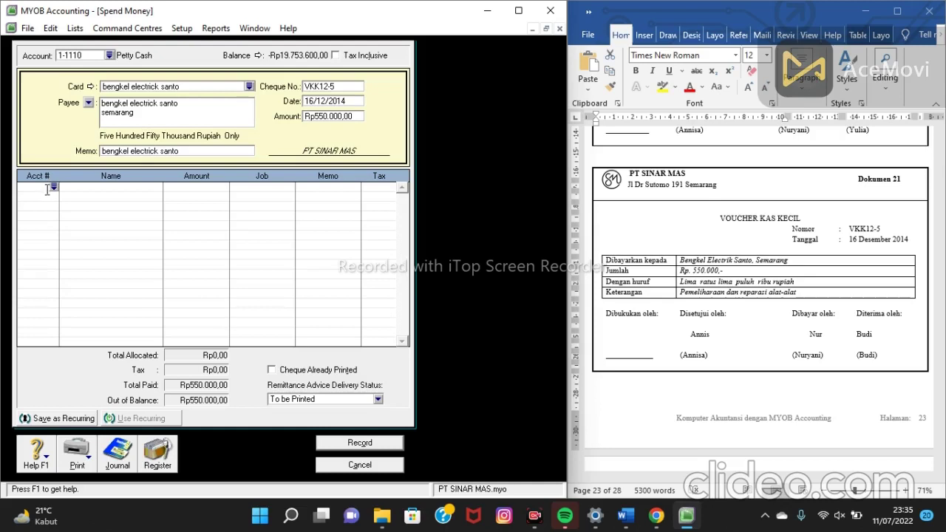
{"action": "type", "text": "6"}
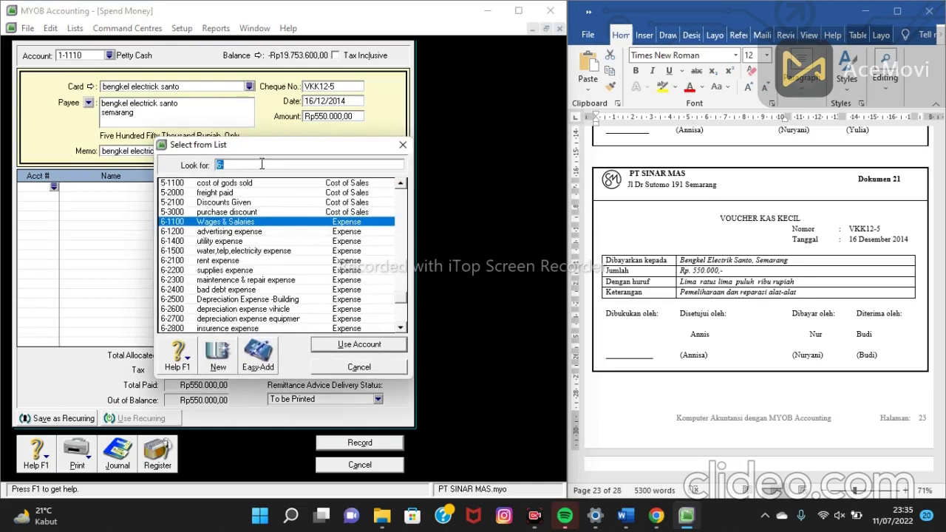
{"action": "left_click", "coordinate": [203, 282]}
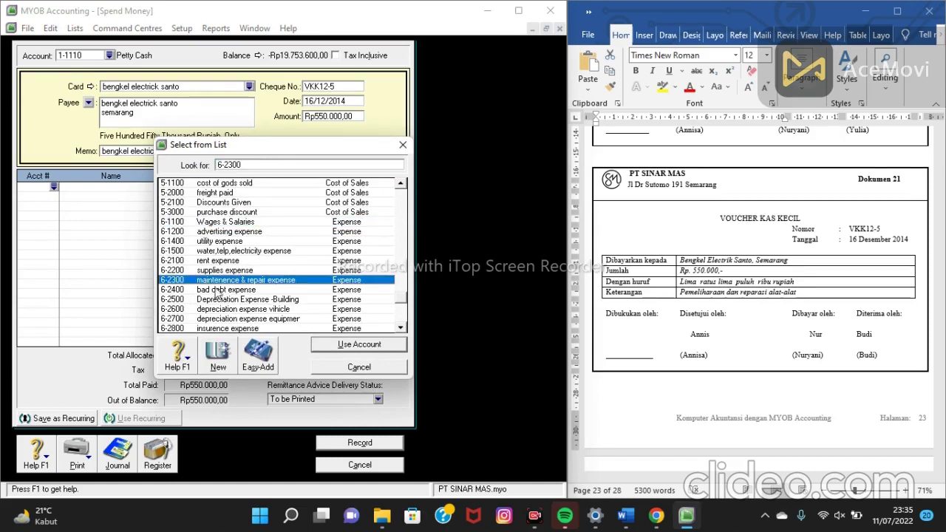
{"action": "left_click", "coordinate": [384, 345]}
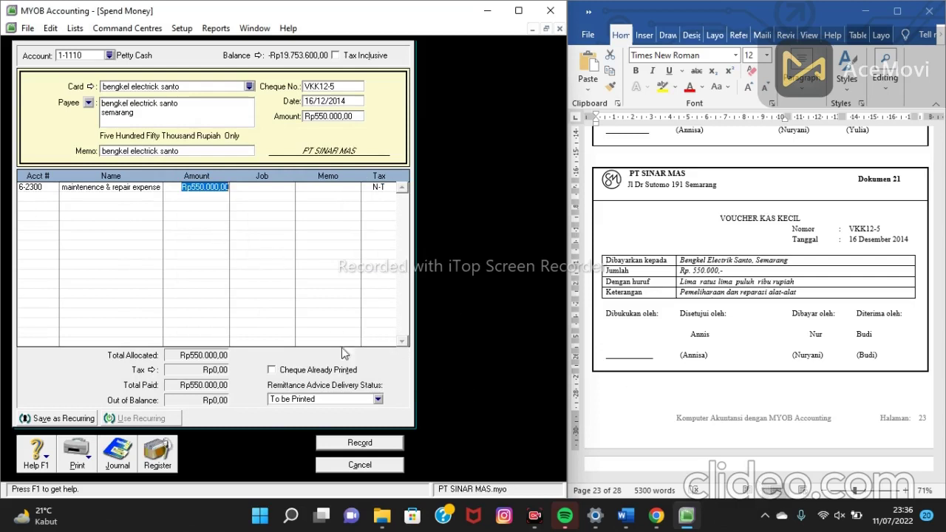
{"action": "left_click", "coordinate": [352, 444]}
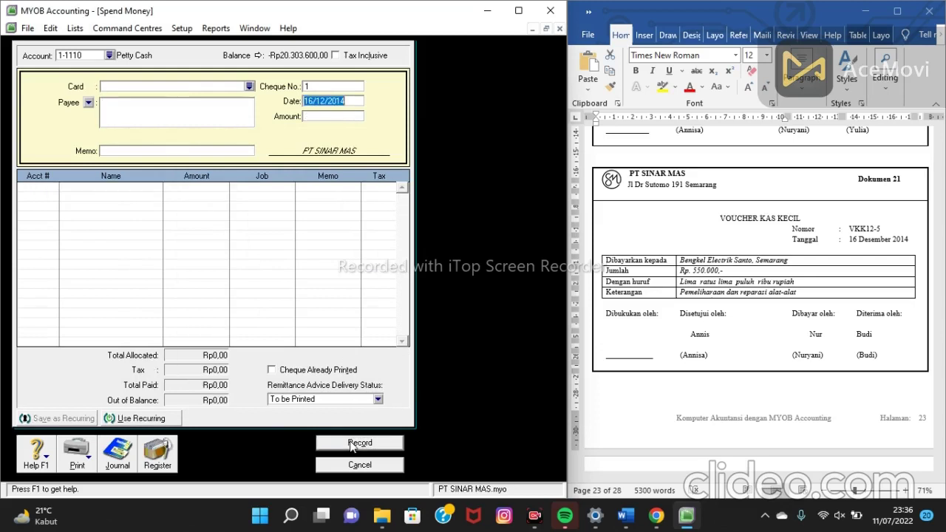
Record BKK12-5, the Rp4.200.000,00 credit card payment to BANK BNI 46 via 2-1110
{"action": "scroll", "coordinate": [718, 274], "scroll_direction": "down", "scroll_amount": 5}
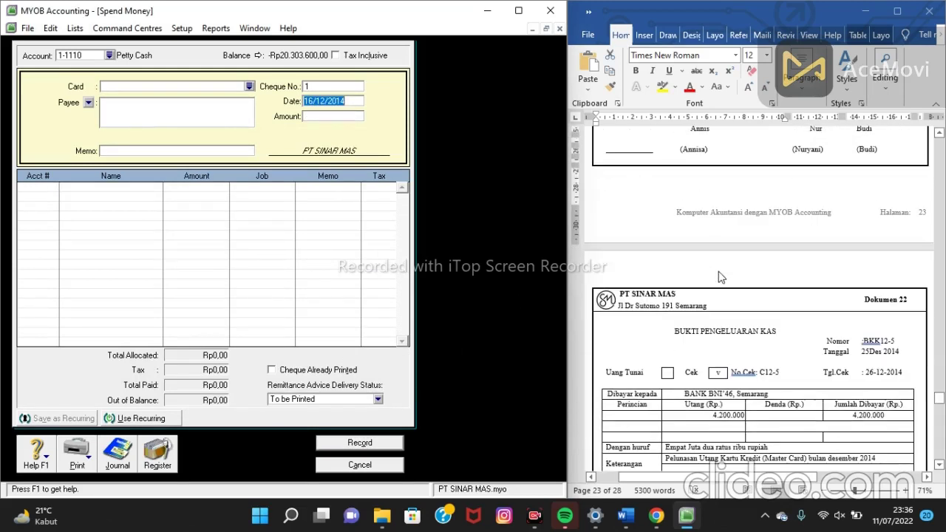
{"action": "scroll", "coordinate": [721, 278], "scroll_direction": "down", "scroll_amount": 2}
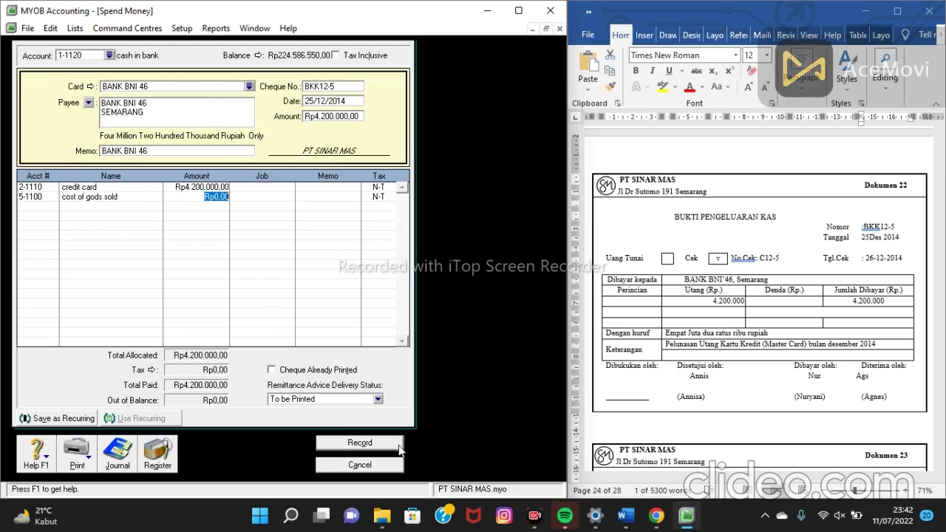
{"action": "left_click", "coordinate": [342, 443]}
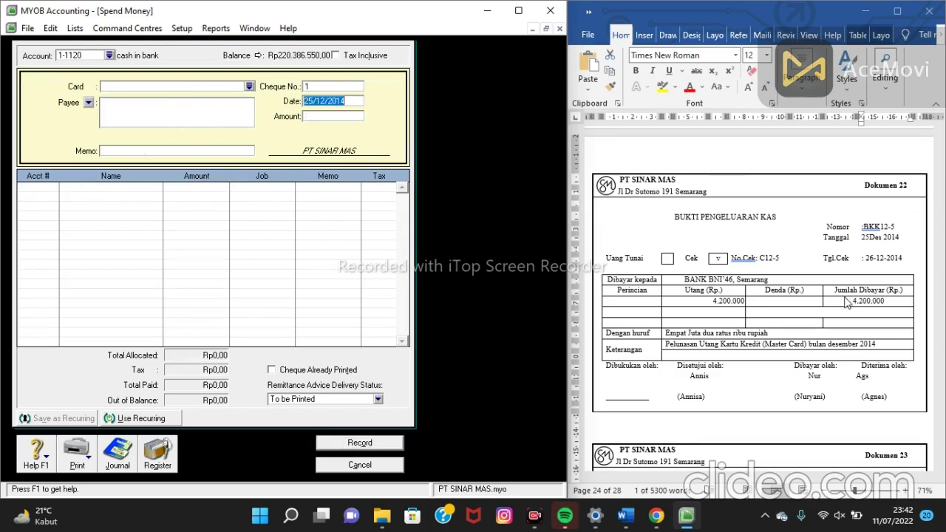
{"action": "scroll", "coordinate": [847, 301], "scroll_direction": "down", "scroll_amount": 5}
{"action": "scroll", "coordinate": [847, 300], "scroll_direction": "down", "scroll_amount": 3}
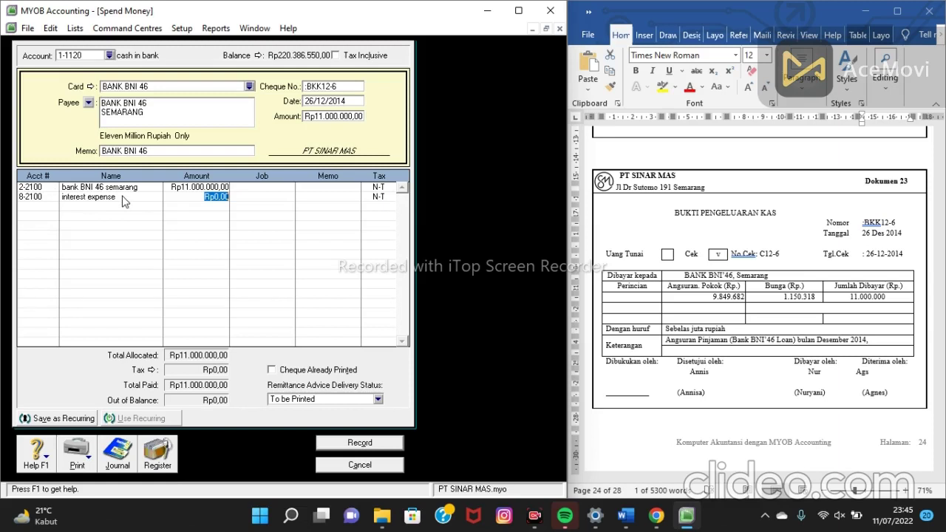
Record BKK12-6, the Rp11.000.000,00 loan payment to BANK BNI 46
{"action": "left_click", "coordinate": [347, 445]}
{"action": "scroll", "coordinate": [708, 374], "scroll_direction": "down", "scroll_amount": 1}
{"action": "scroll", "coordinate": [707, 375], "scroll_direction": "down", "scroll_amount": 8}
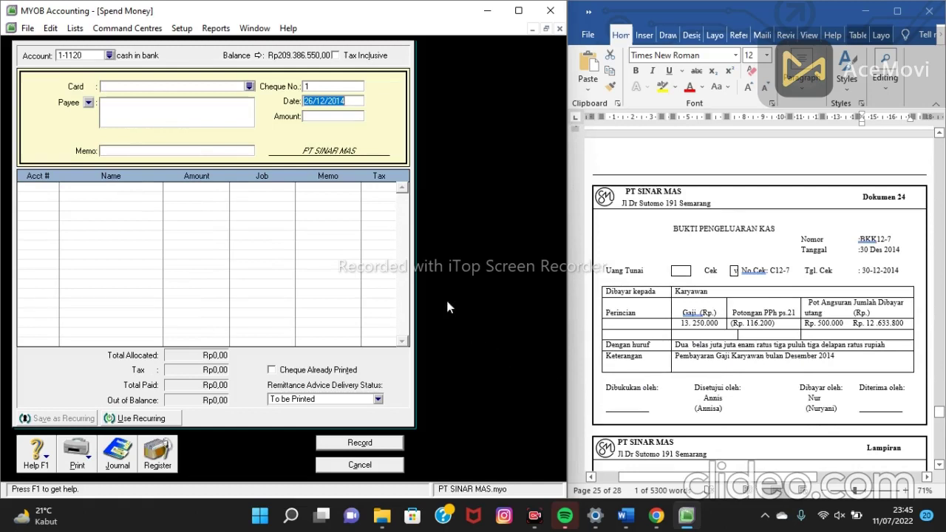
Verify payee and memo, then record BKK12-7, Rp12.633.800,00 salaries to KARYAWAN
{"action": "mouse_move", "coordinate": [626, 515]}
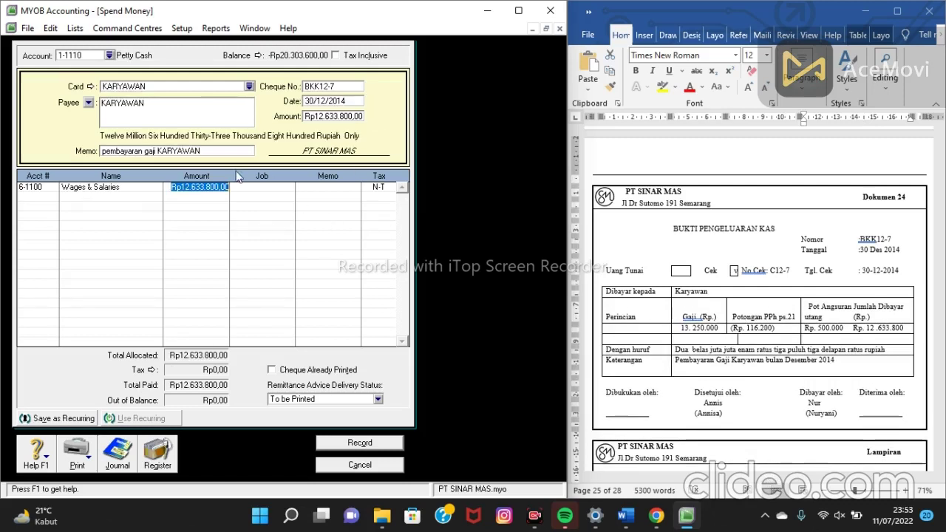
{"action": "left_click", "coordinate": [201, 115]}
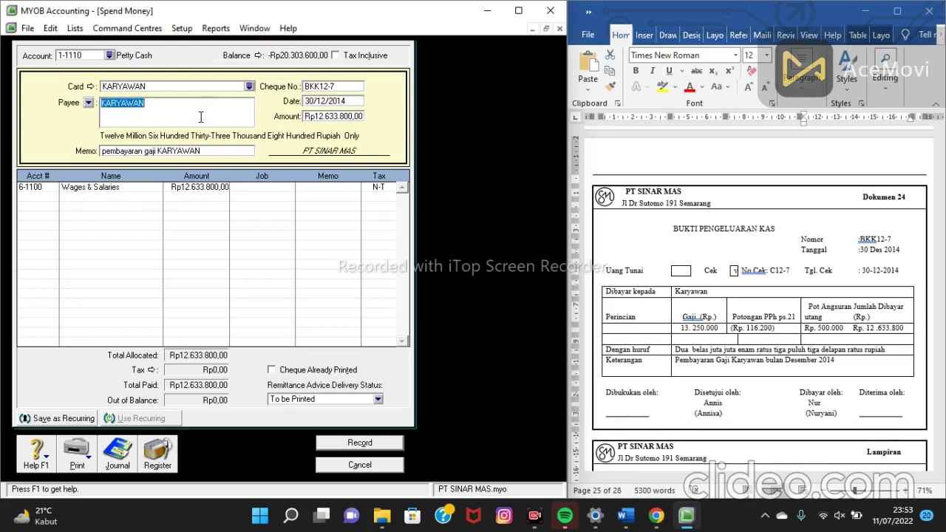
{"action": "left_click", "coordinate": [221, 151]}
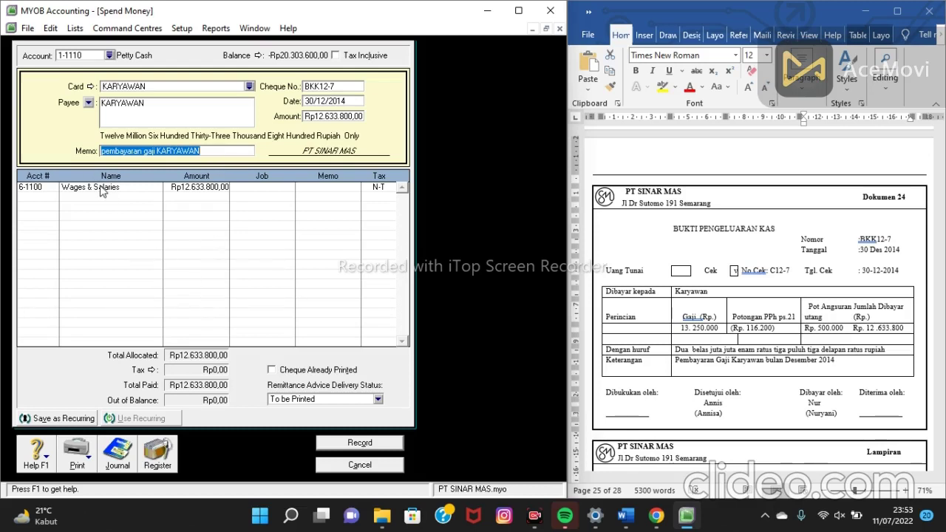
{"action": "left_click", "coordinate": [348, 447]}
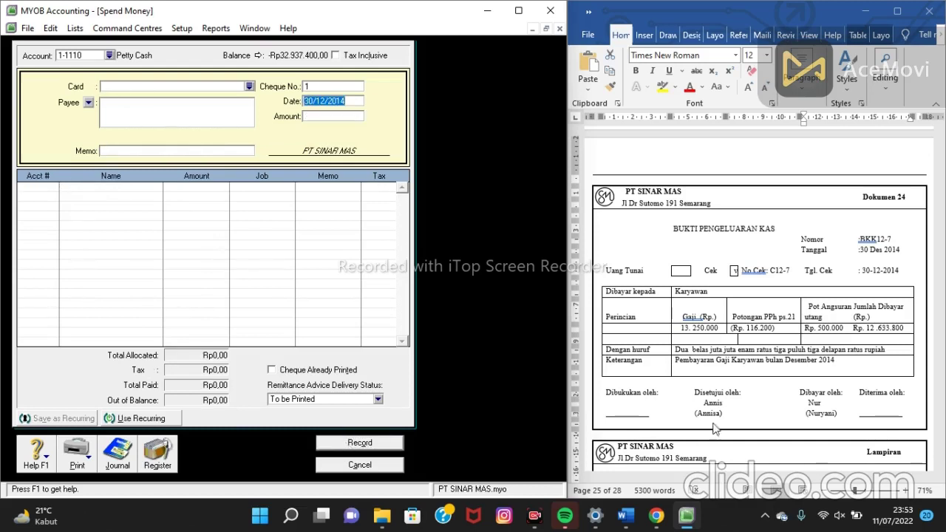
Record cheque BKK12-8, Rp18.186.000,00 for PT pialang raya securities under 1-2100 stock investment
{"action": "scroll", "coordinate": [740, 332], "scroll_direction": "down", "scroll_amount": 3}
{"action": "scroll", "coordinate": [737, 334], "scroll_direction": "down", "scroll_amount": 3}
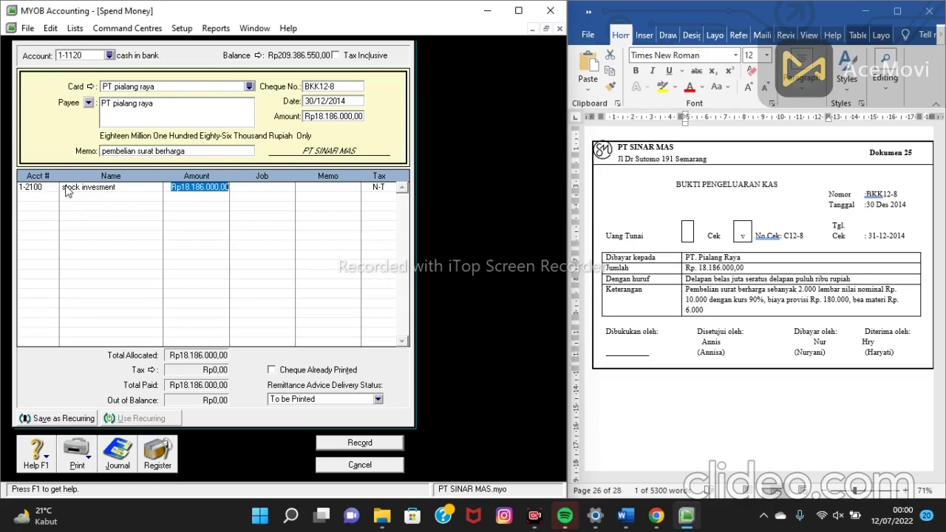
{"action": "left_click", "coordinate": [370, 444]}
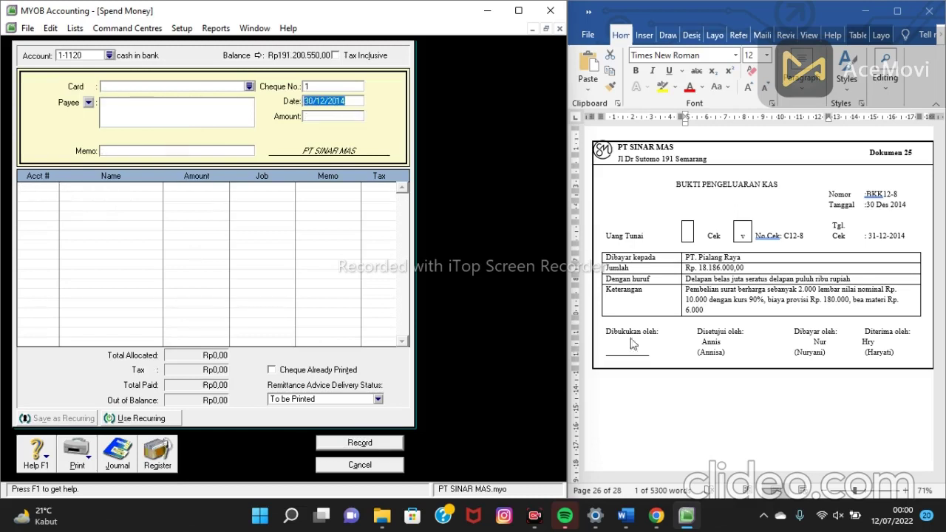
{"action": "scroll", "coordinate": [773, 266], "scroll_direction": "down", "scroll_amount": 2}
{"action": "scroll", "coordinate": [774, 276], "scroll_direction": "down", "scroll_amount": 10}
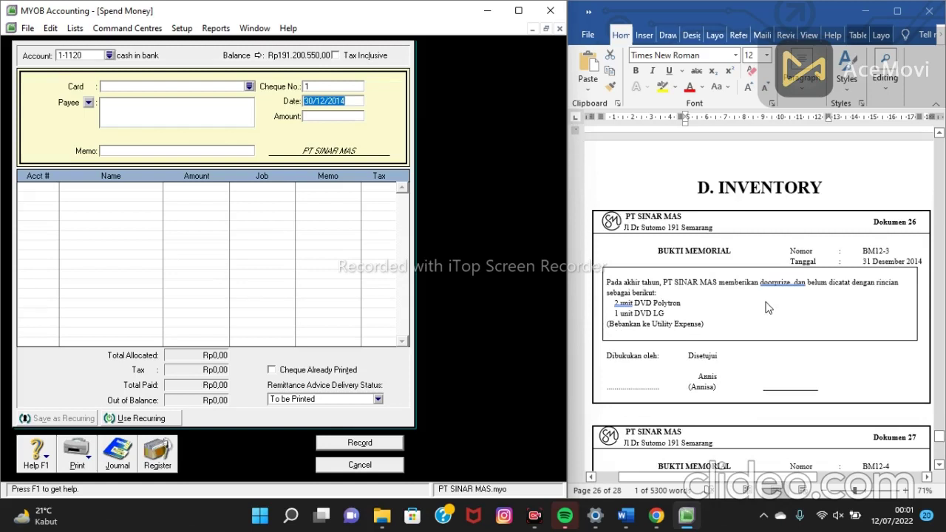
{"action": "scroll", "coordinate": [748, 330], "scroll_direction": "down", "scroll_amount": 1}
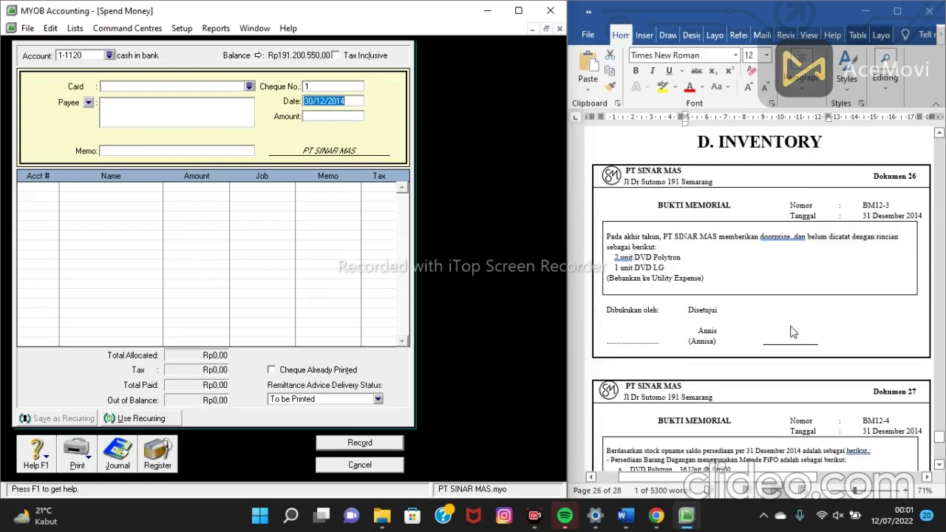
{"action": "scroll", "coordinate": [792, 332], "scroll_direction": "down", "scroll_amount": 1}
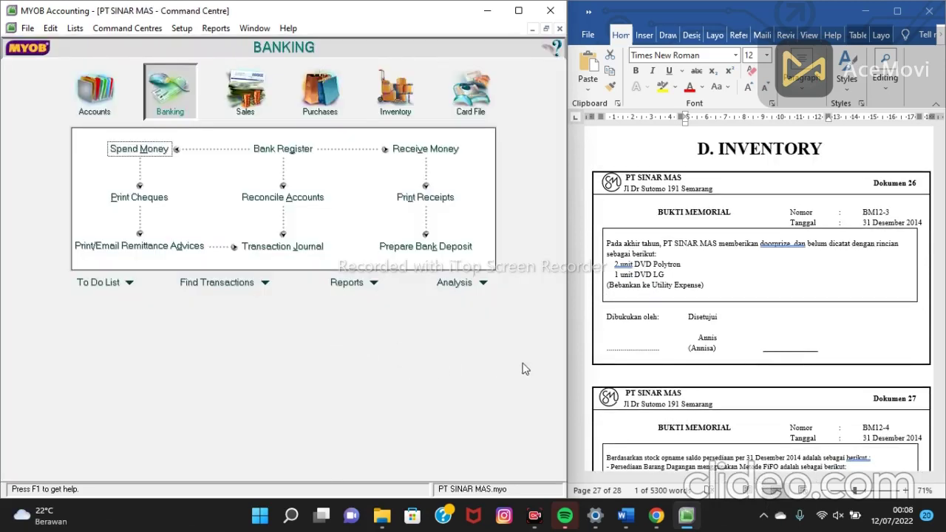
Record BM 12-06 bank adjustments: Rp230.000,00 service charge and Rp6.500.000,00 interest income, 31/12/2014
{"action": "left_click", "coordinate": [301, 202]}
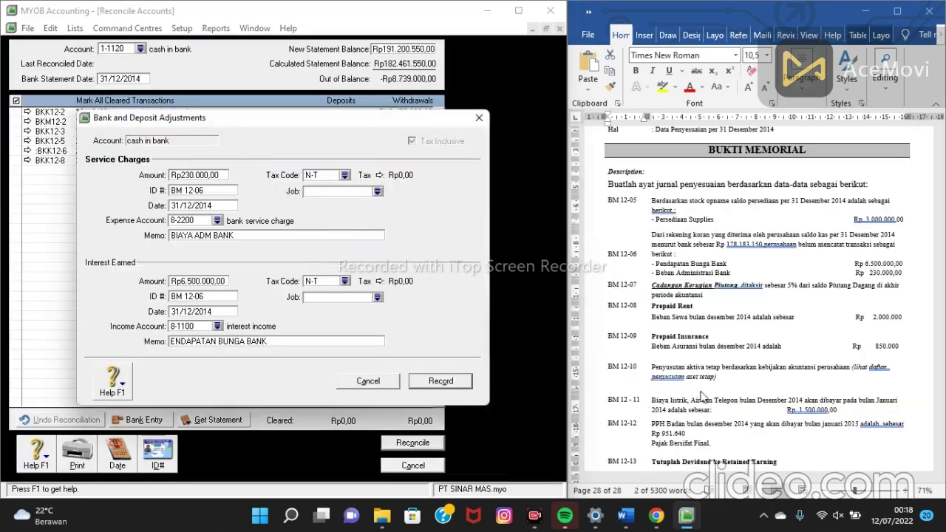
{"action": "scroll", "coordinate": [743, 325], "scroll_direction": "up", "scroll_amount": 5}
{"action": "scroll", "coordinate": [735, 340], "scroll_direction": "up", "scroll_amount": 3}
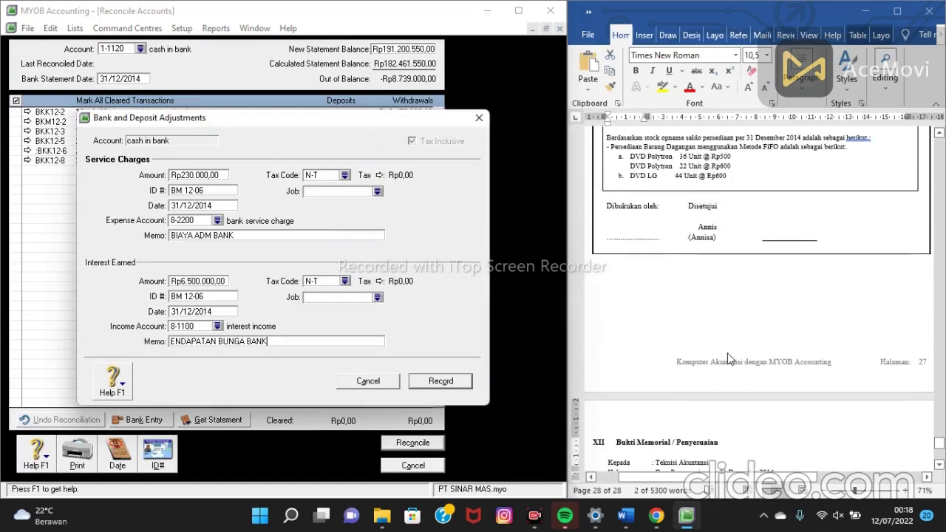
{"action": "scroll", "coordinate": [728, 358], "scroll_direction": "up", "scroll_amount": 3}
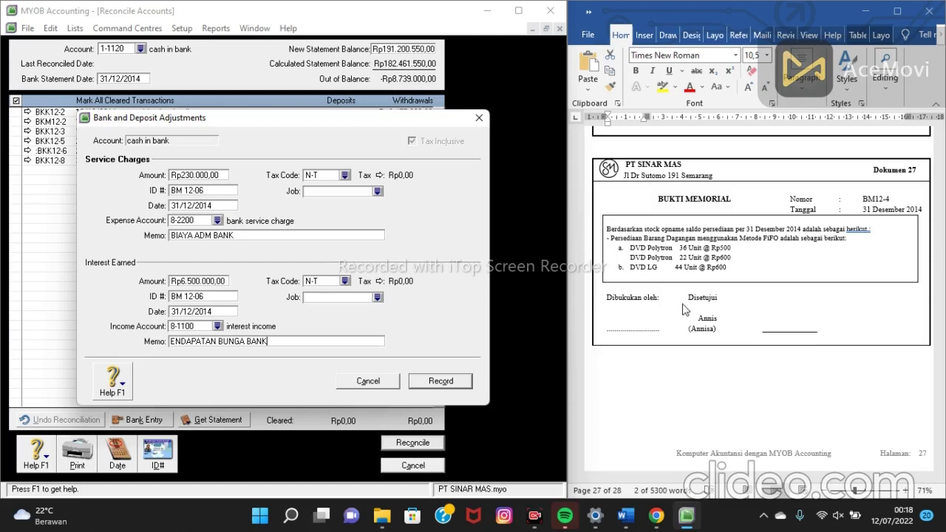
{"action": "scroll", "coordinate": [620, 275], "scroll_direction": "down", "scroll_amount": 8}
{"action": "scroll", "coordinate": [632, 264], "scroll_direction": "down", "scroll_amount": 2}
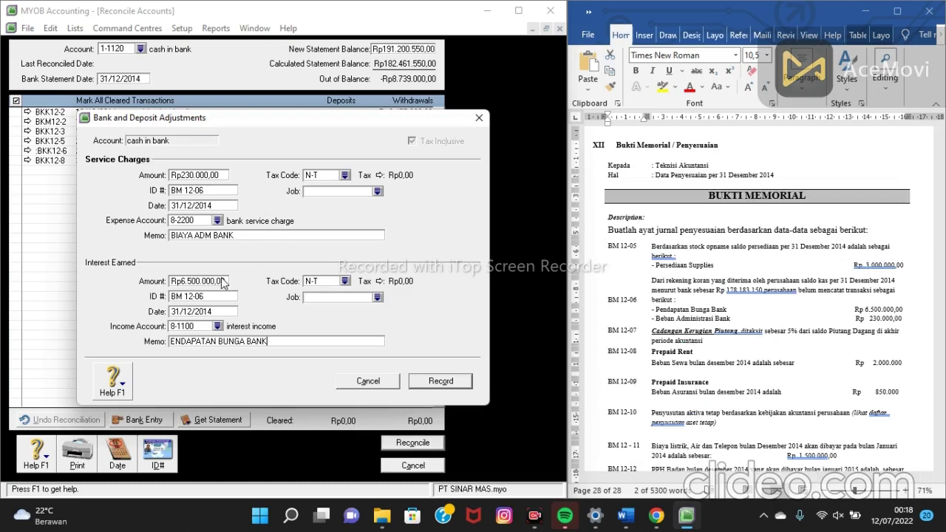
{"action": "scroll", "coordinate": [641, 334], "scroll_direction": "down", "scroll_amount": 1}
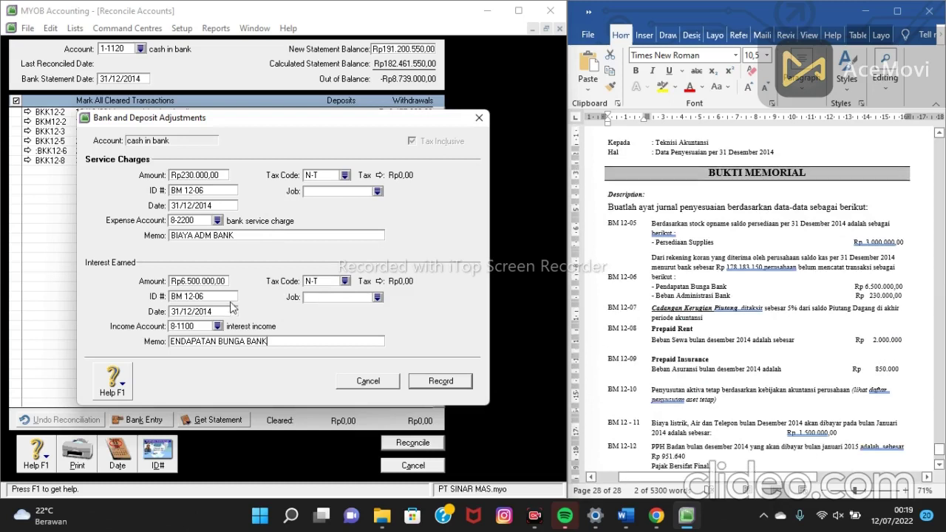
{"action": "left_click_drag", "start_coordinate": [600, 277], "coordinate": [628, 278]}
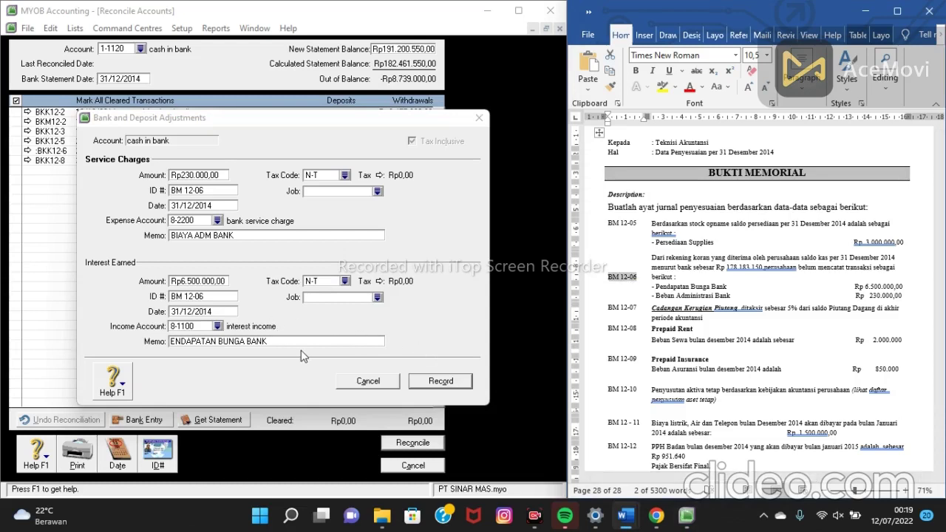
{"action": "left_click", "coordinate": [174, 344]}
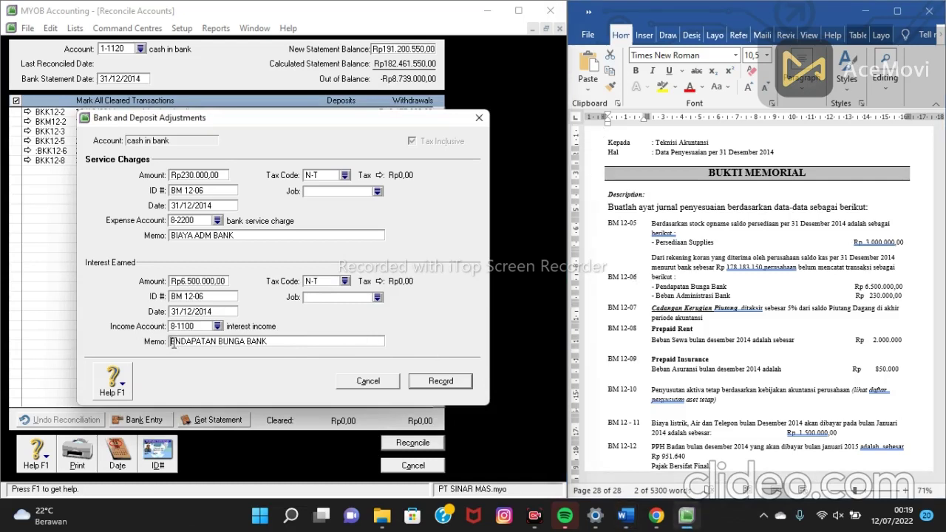
{"action": "type", "text": "P"}
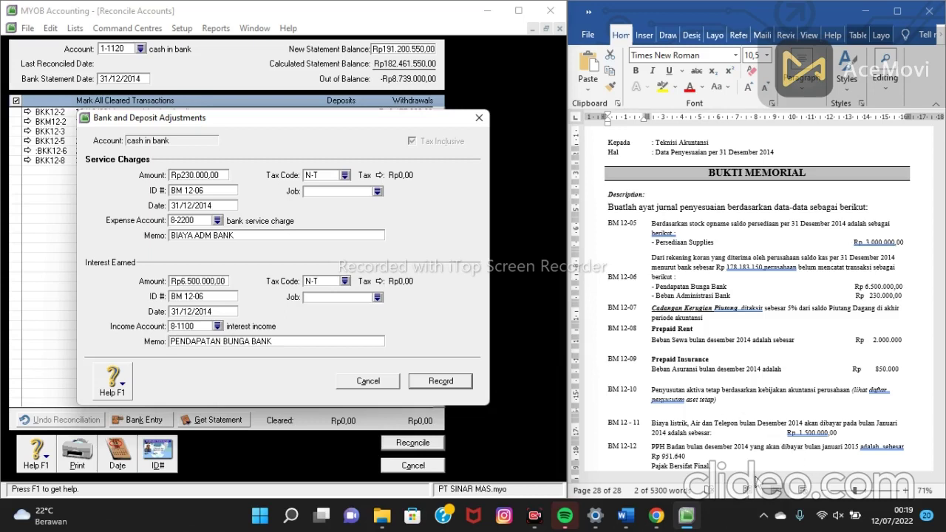
{"action": "left_click", "coordinate": [438, 379]}
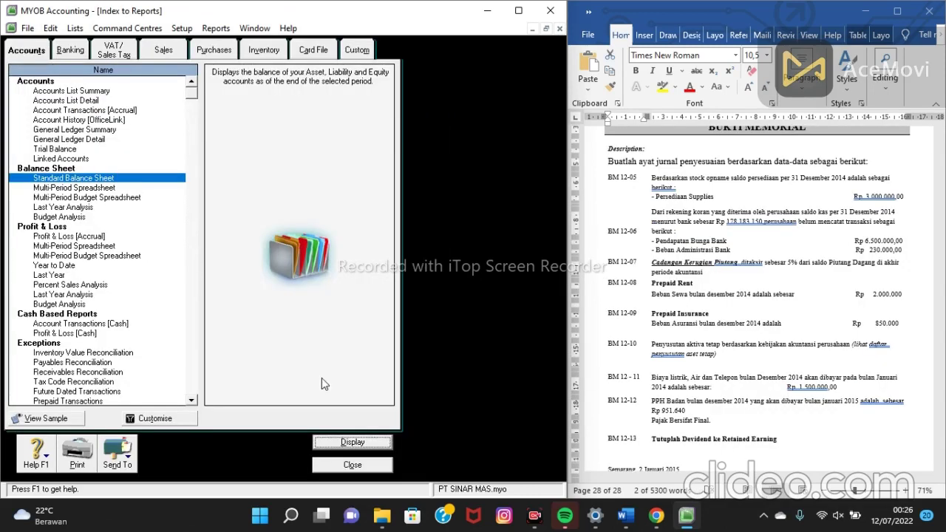
Reopen the report index and display the December 2014 Standard Balance Sheet
{"action": "left_click", "coordinate": [355, 466]}
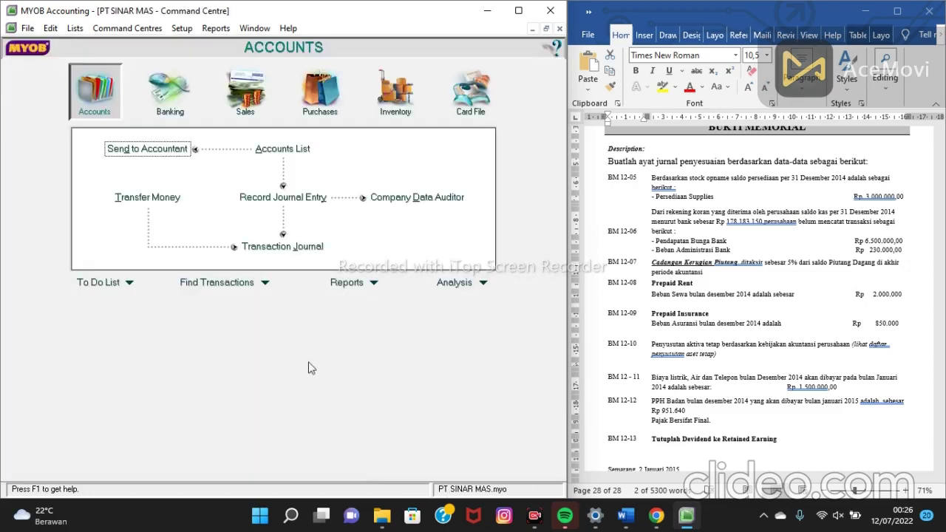
{"action": "left_click", "coordinate": [353, 286]}
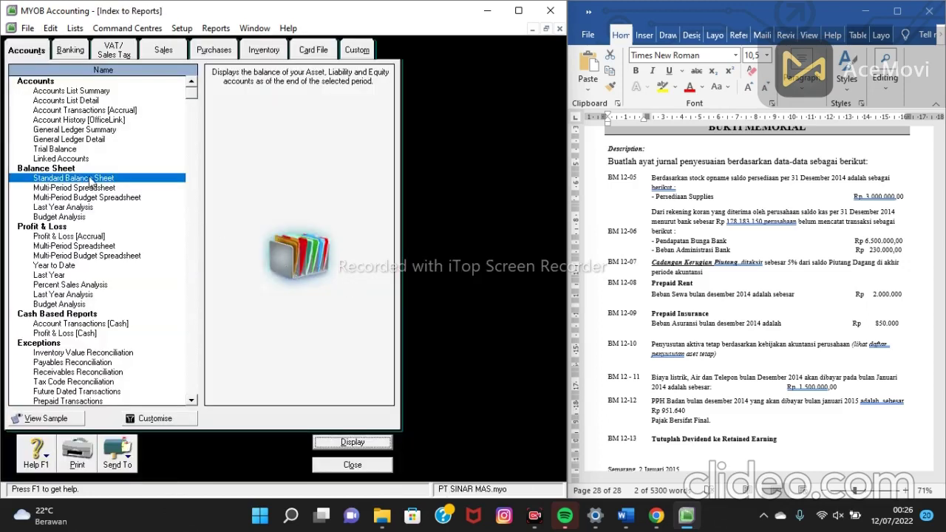
{"action": "left_click", "coordinate": [344, 444]}
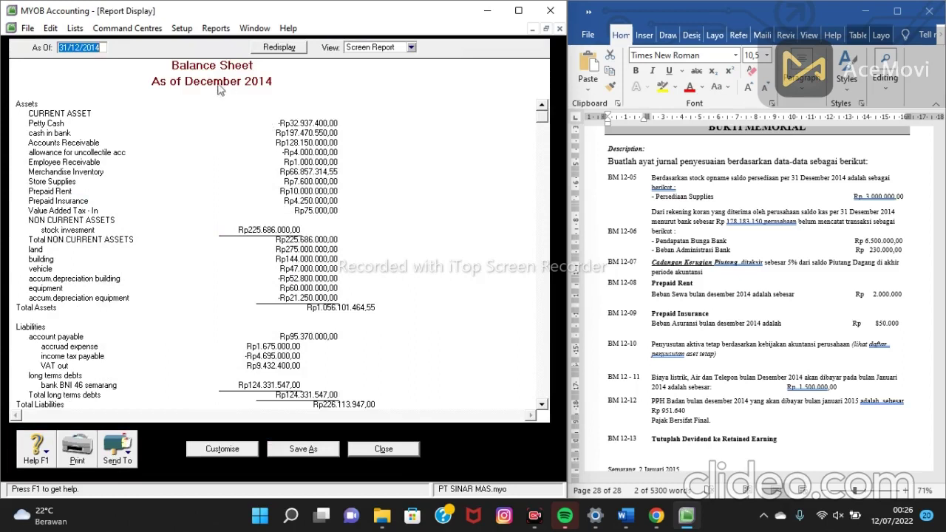
{"action": "scroll", "coordinate": [281, 222], "scroll_direction": "down", "scroll_amount": 3}
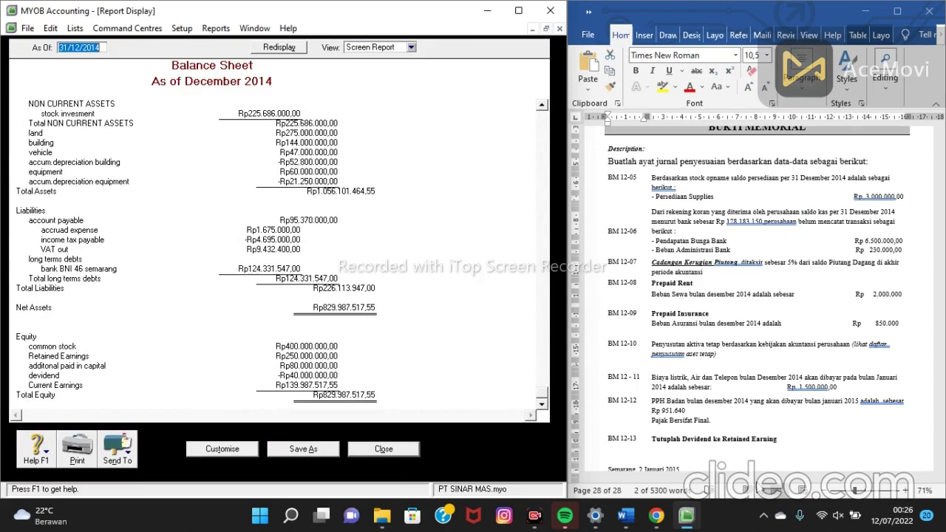
Send the balance sheet to Excel and bring the exported workbook forward
{"action": "left_click", "coordinate": [123, 456]}
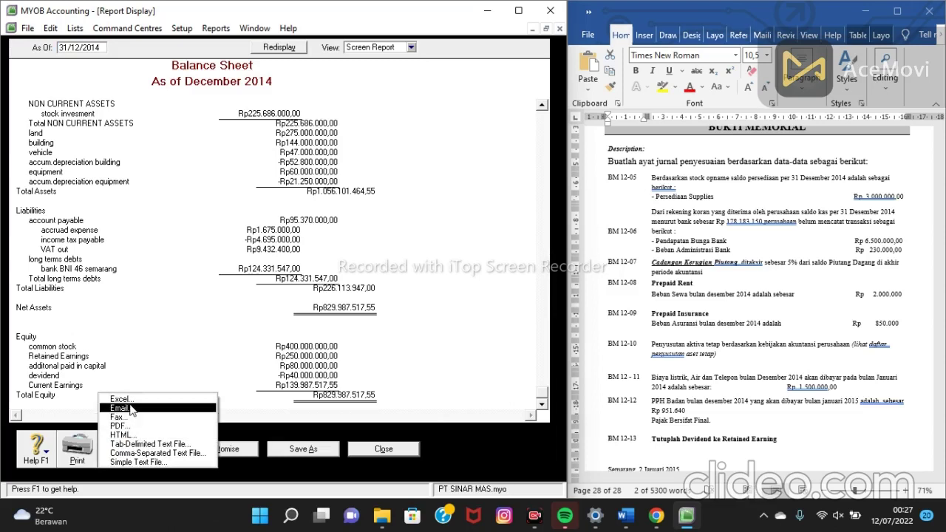
{"action": "left_click", "coordinate": [129, 402]}
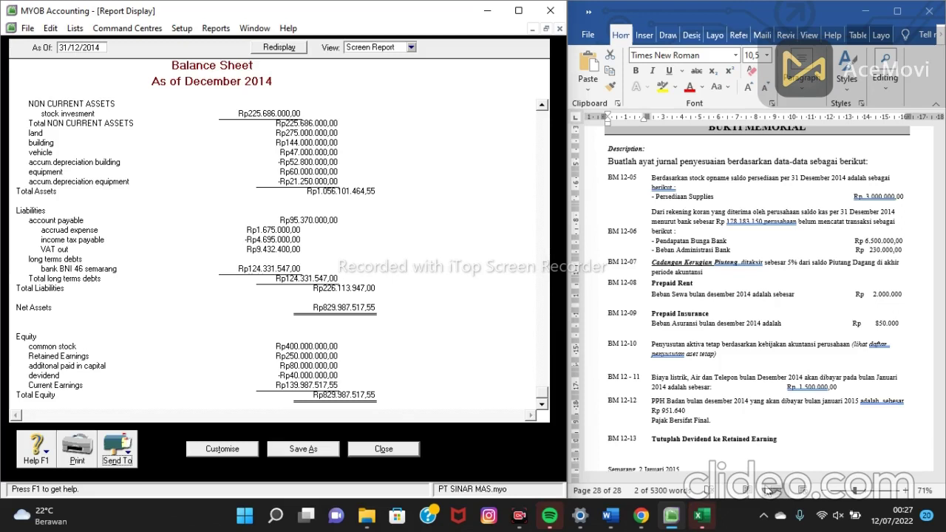
{"action": "left_click", "coordinate": [702, 518]}
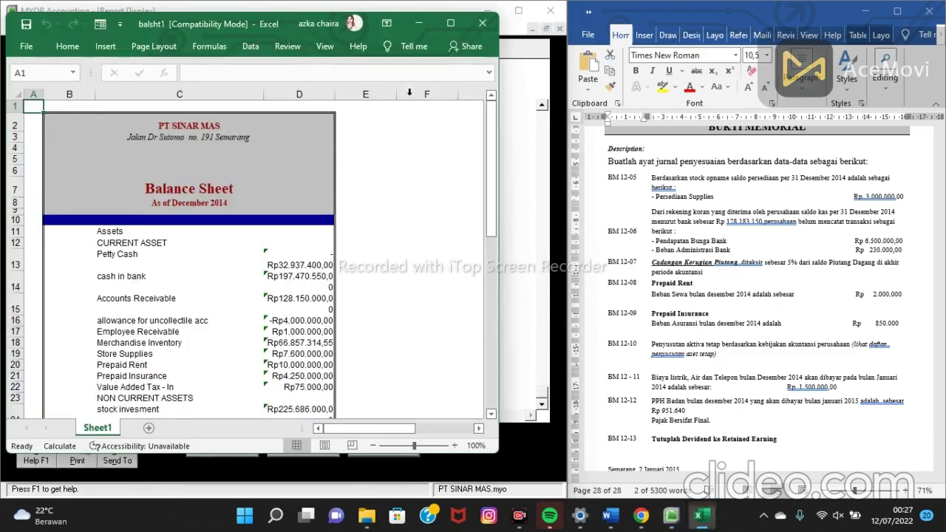
Snap the balsht1 workbook beside the Word document, then return to MYOB's balance sheet
{"action": "mouse_move", "coordinate": [458, 29]}
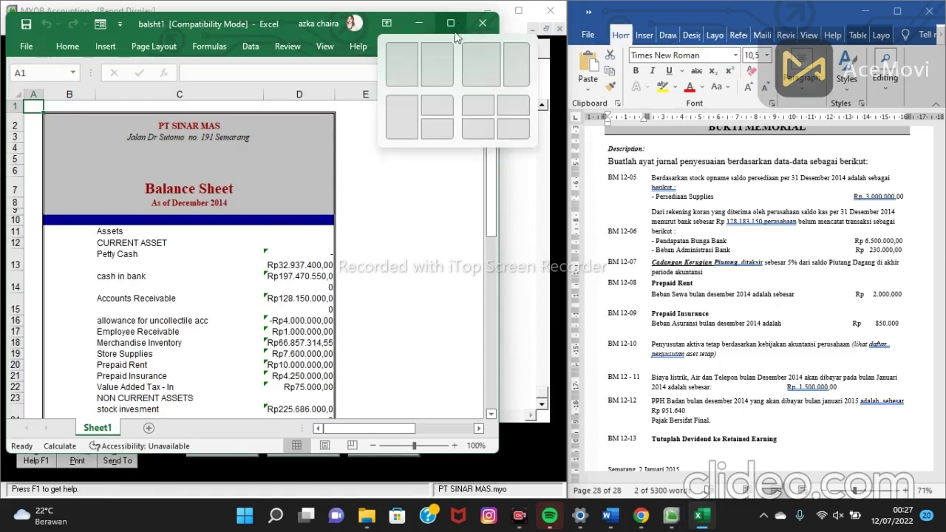
{"action": "left_click", "coordinate": [492, 65]}
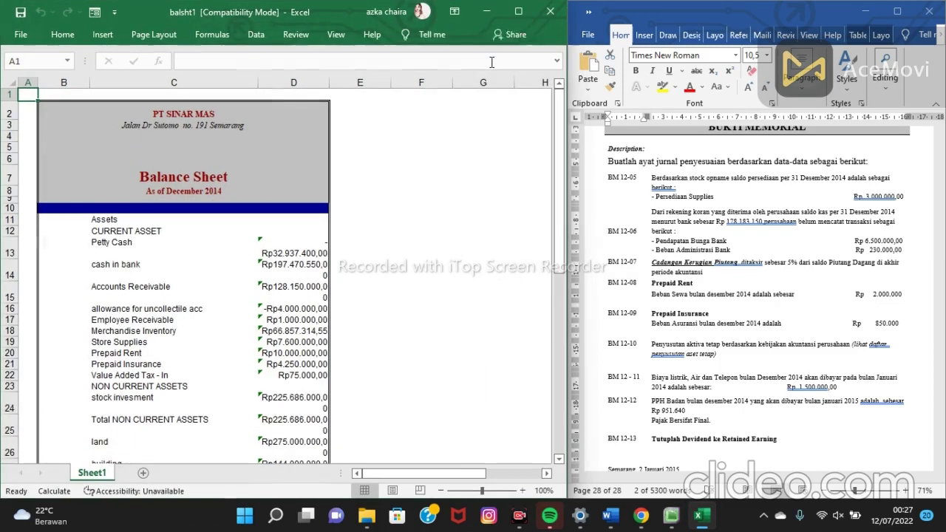
{"action": "left_click", "coordinate": [360, 191]}
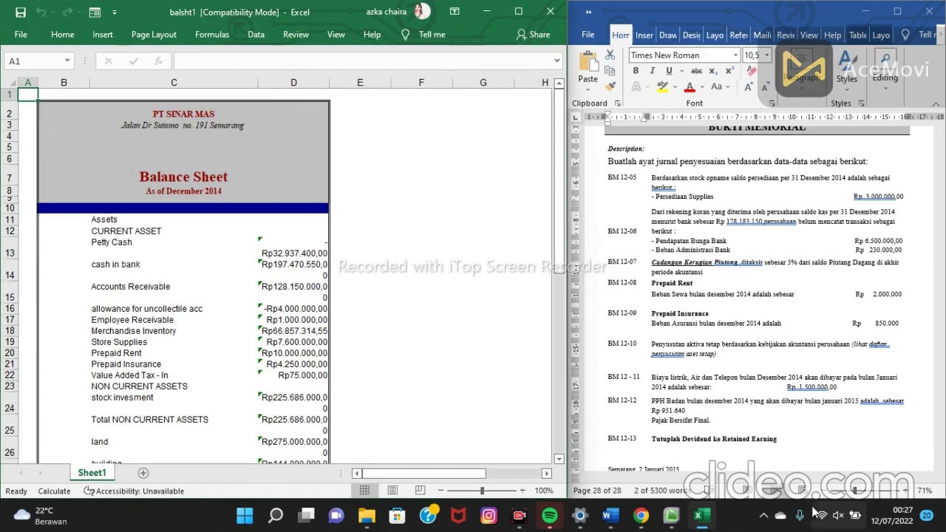
{"action": "left_click", "coordinate": [670, 517]}
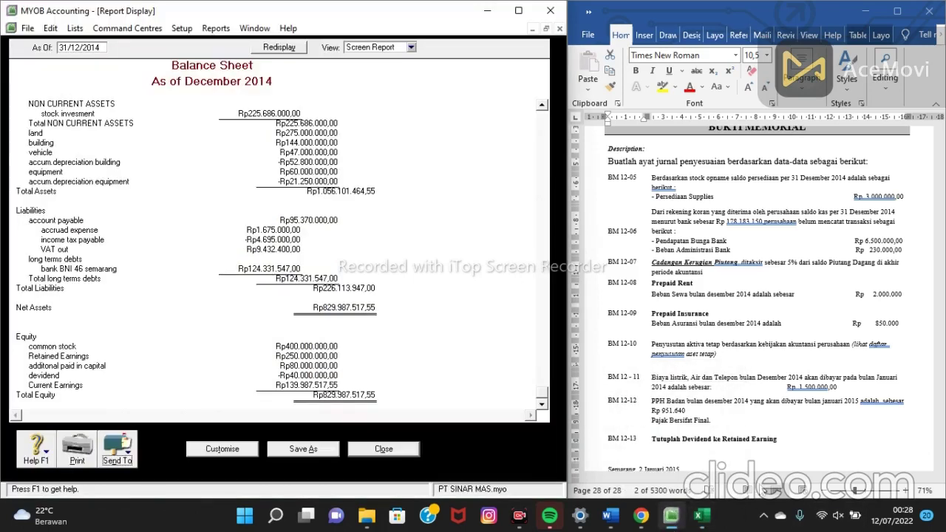
Close the balance sheet and display the January–December 2014 Profit & Loss [Accrual] statement
{"action": "left_click", "coordinate": [384, 450]}
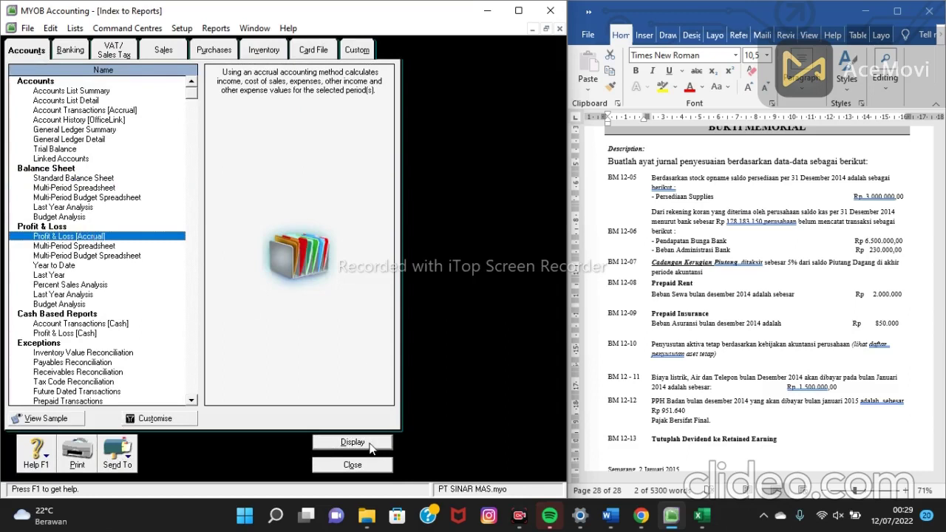
{"action": "double_click", "coordinate": [69, 237]}
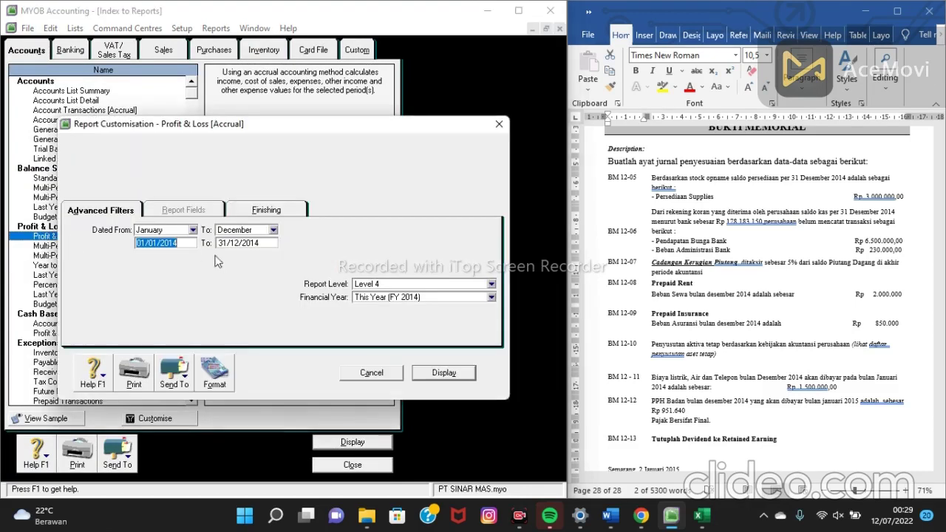
{"action": "left_click", "coordinate": [442, 374]}
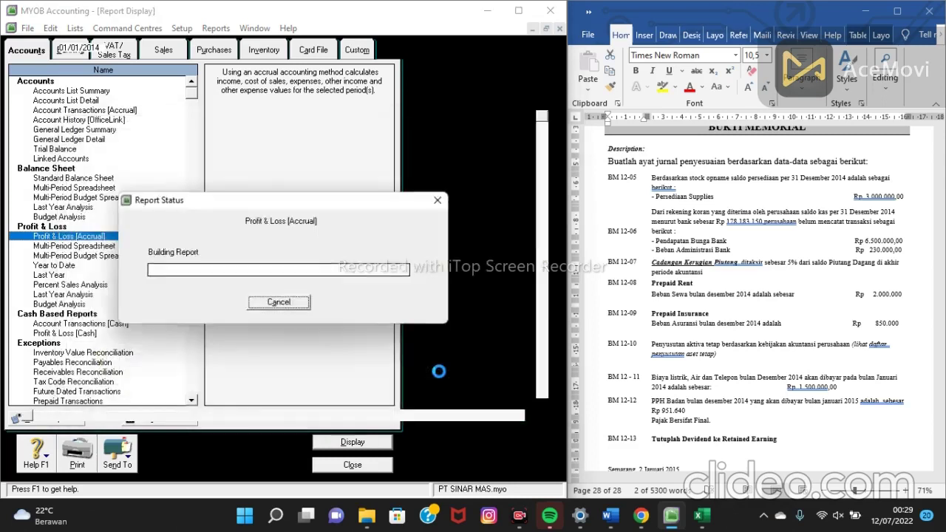
Export the Profit & Loss statement to Excel as pl1, then close the report
{"action": "left_click", "coordinate": [122, 450]}
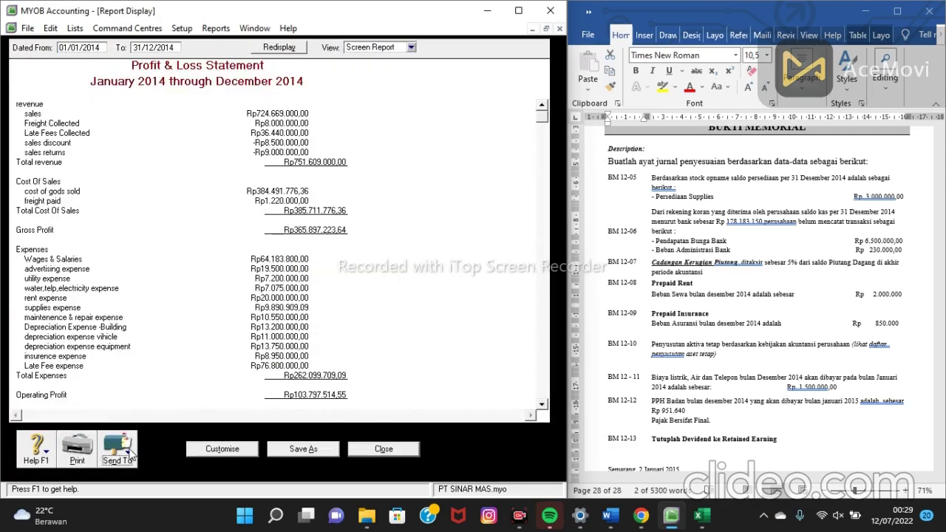
{"action": "left_click", "coordinate": [147, 399]}
{"action": "mouse_move", "coordinate": [704, 523]}
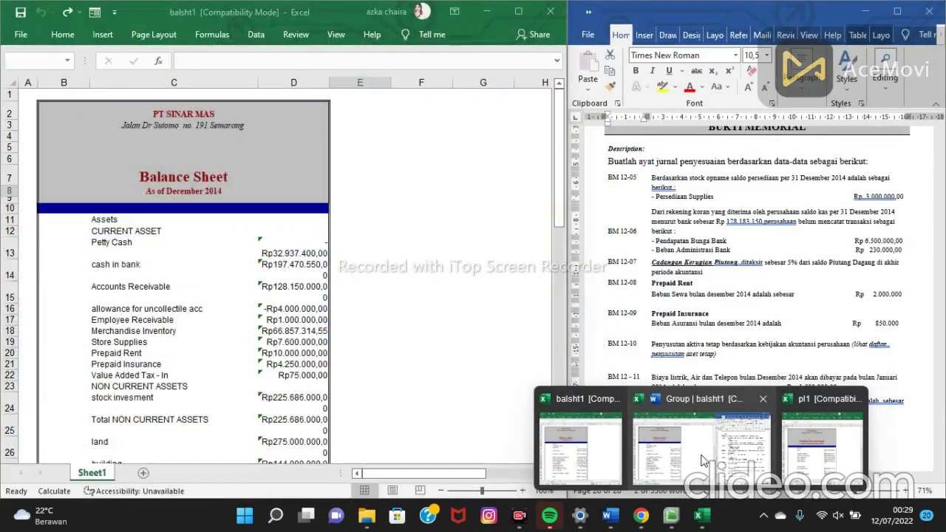
{"action": "left_click", "coordinate": [672, 518]}
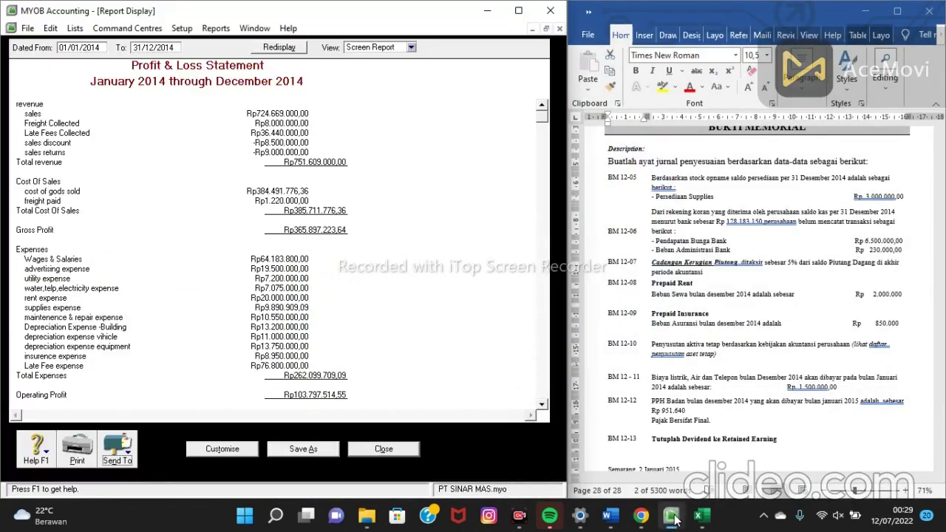
{"action": "left_click", "coordinate": [405, 451]}
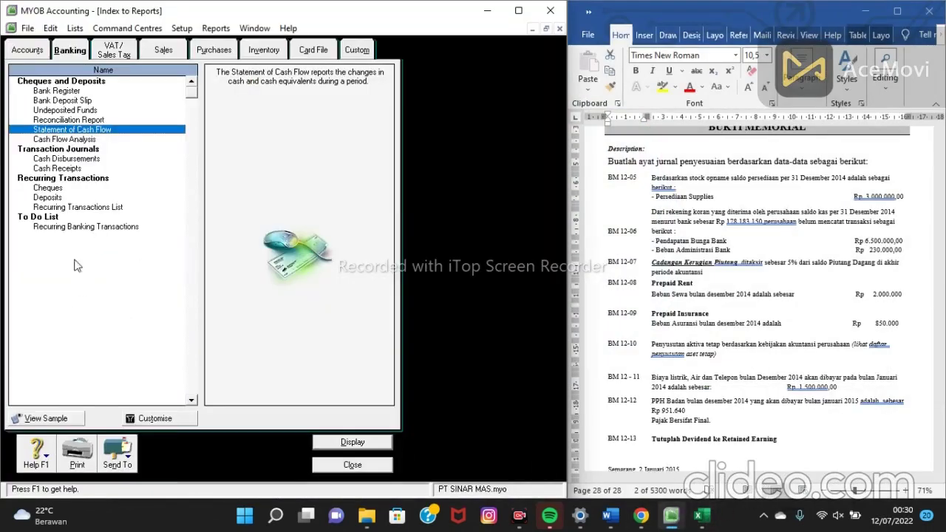
From the Banking reports, display the January–December 2014 Statement of Cash Flow
{"action": "left_click", "coordinate": [29, 53]}
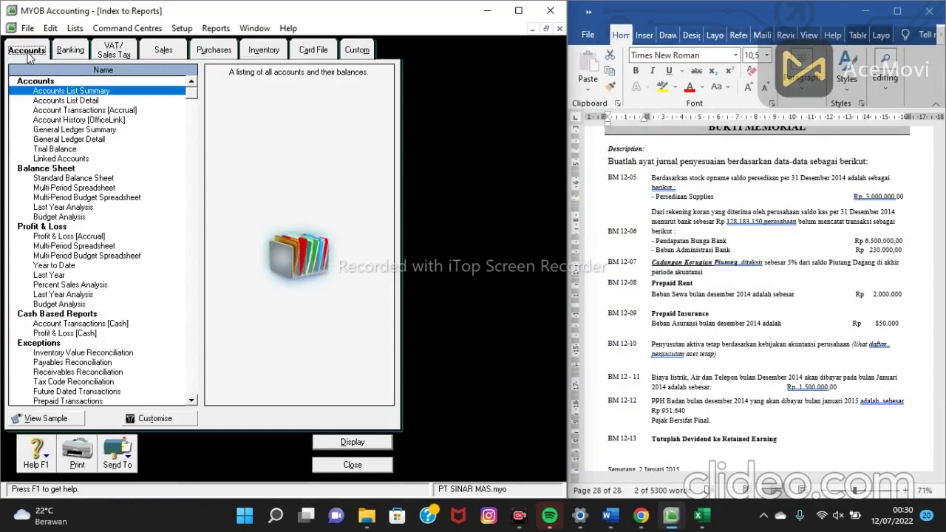
{"action": "left_click", "coordinate": [71, 52]}
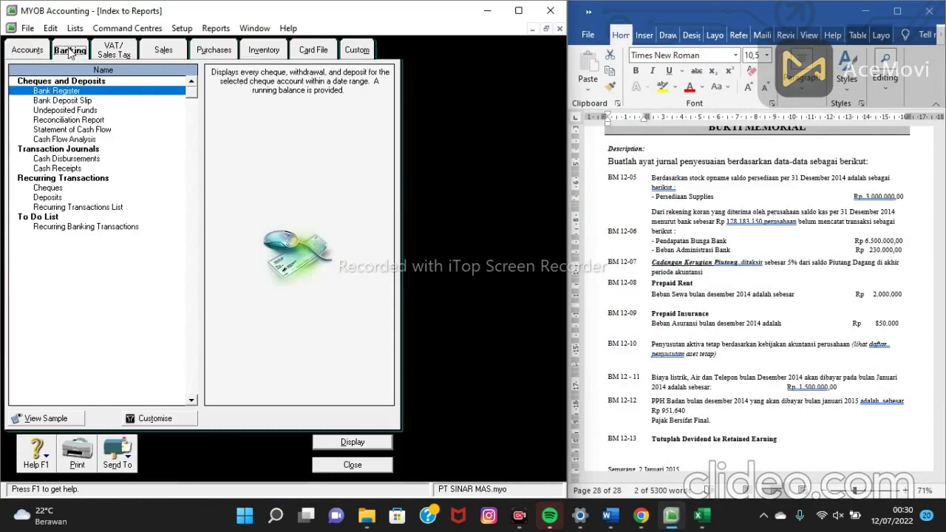
{"action": "left_click", "coordinate": [89, 130]}
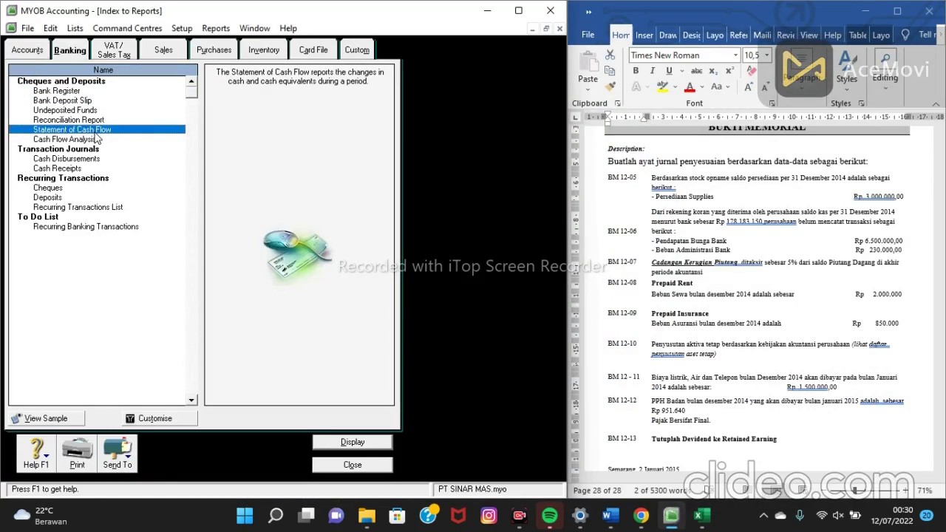
{"action": "double_click", "coordinate": [94, 133]}
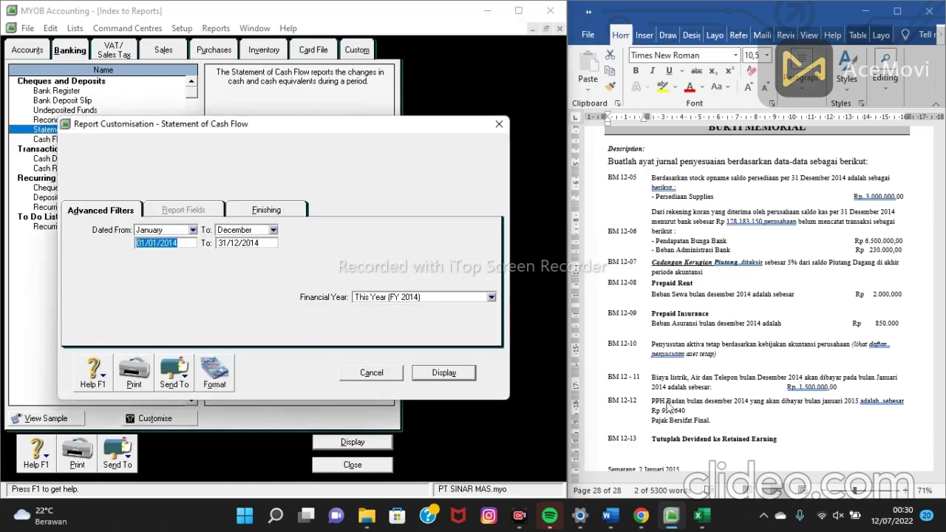
{"action": "left_click", "coordinate": [444, 373]}
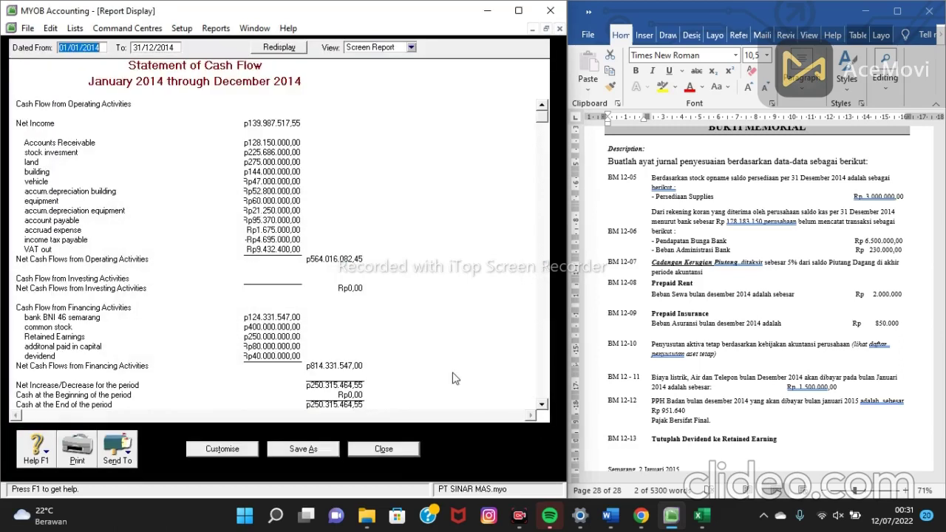
Send the cash flow statement to Excel and close the report window
{"action": "left_click", "coordinate": [131, 460]}
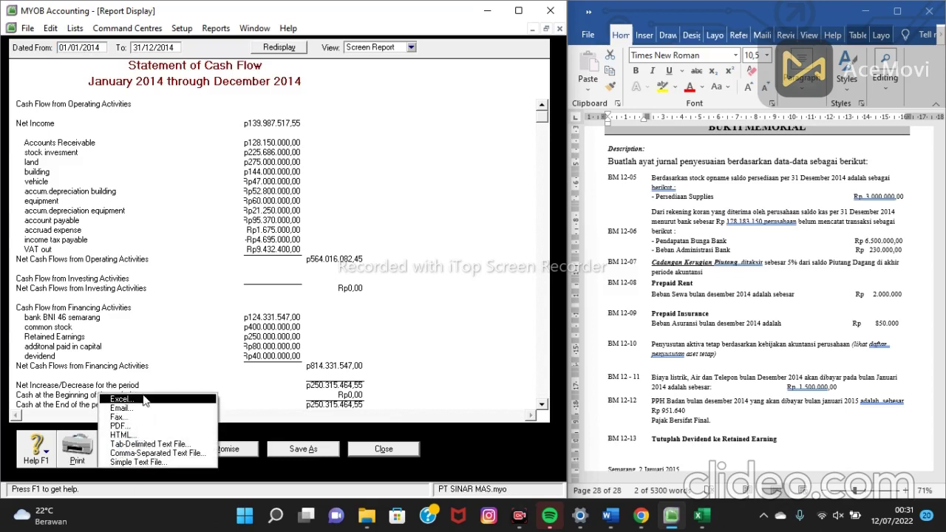
{"action": "left_click", "coordinate": [145, 400]}
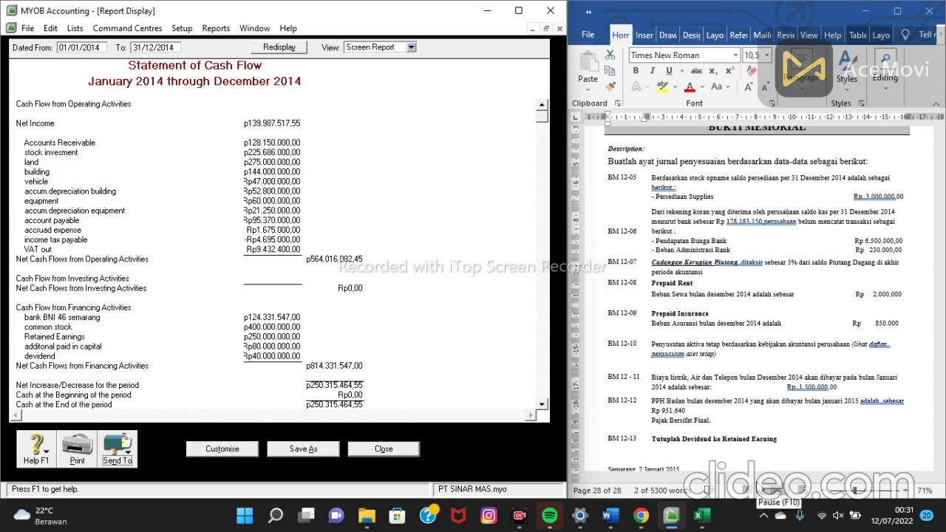
{"action": "key", "text": "Escape"}
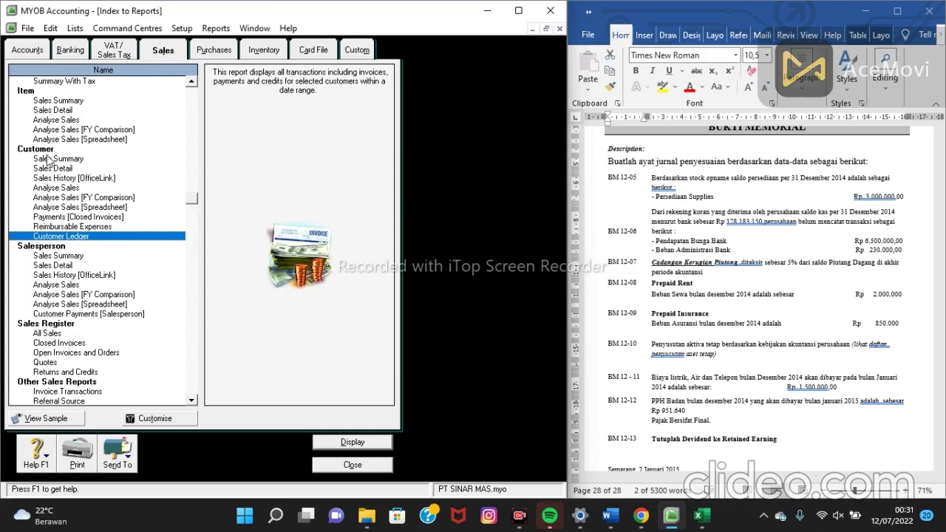
Display the 01/01/2014–31/12/2014 Customer Ledger, export it via Send To, then close it
{"action": "double_click", "coordinate": [84, 236]}
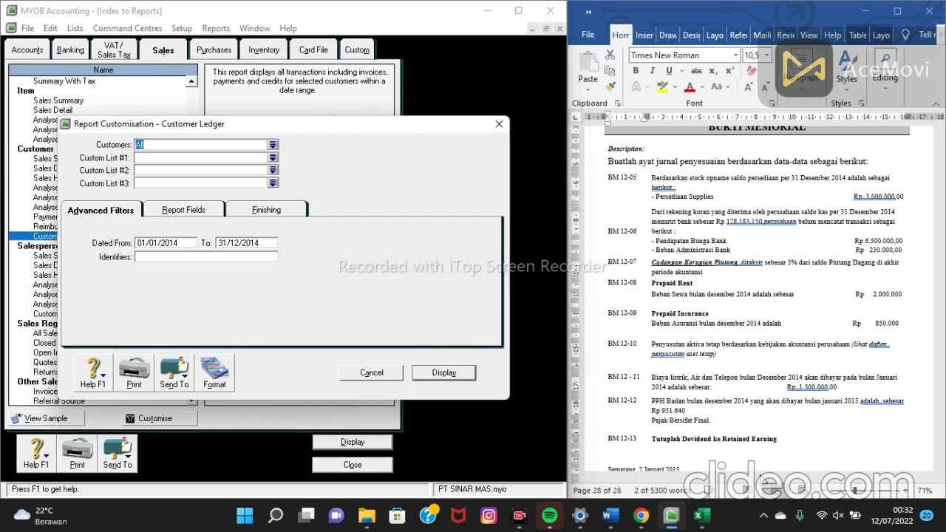
{"action": "left_click", "coordinate": [436, 373]}
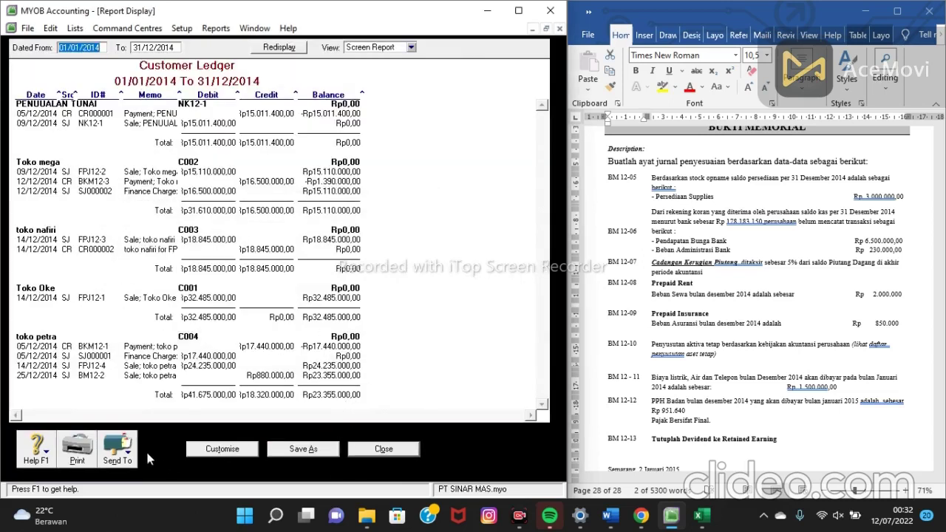
{"action": "left_click", "coordinate": [127, 453]}
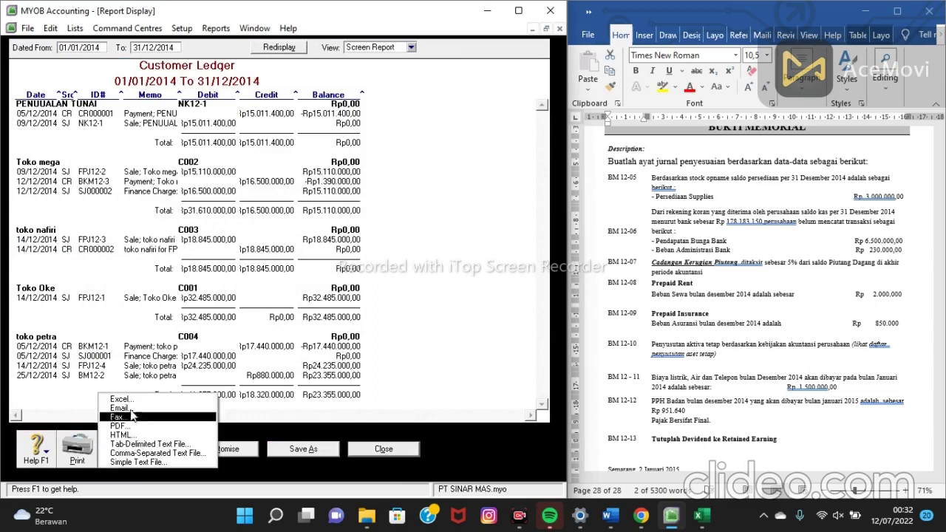
{"action": "left_click", "coordinate": [131, 417]}
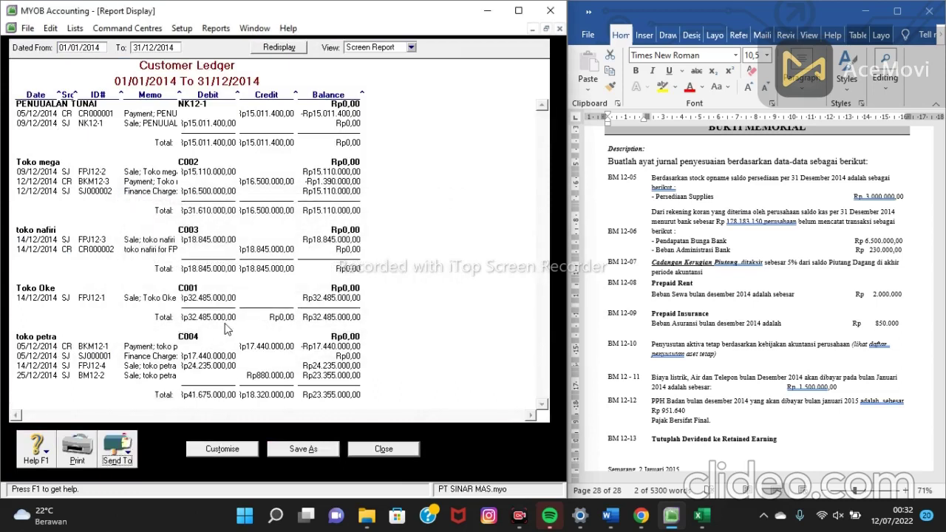
{"action": "left_click", "coordinate": [396, 448]}
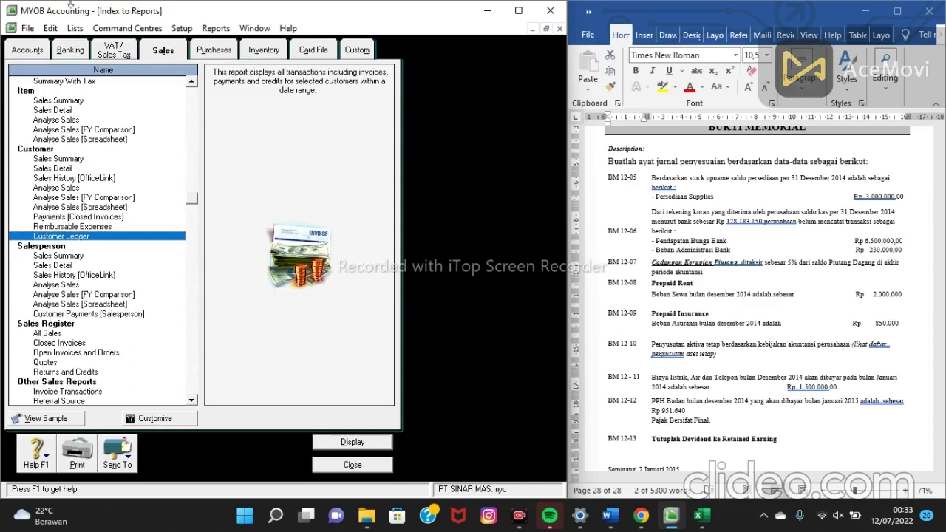
From the Purchases reports, display the 2014 Supplier Ledger, export it via Send To, then close it
{"action": "left_click", "coordinate": [208, 55]}
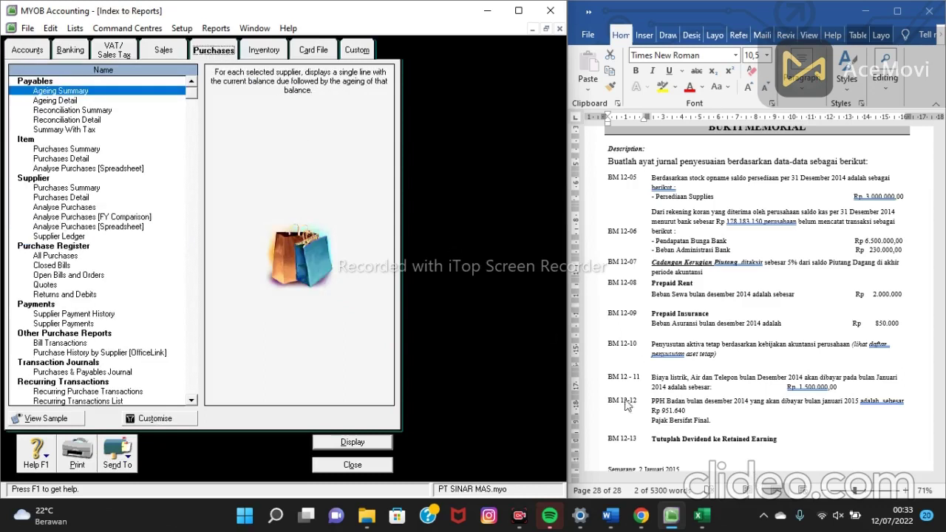
{"action": "left_click", "coordinate": [59, 236]}
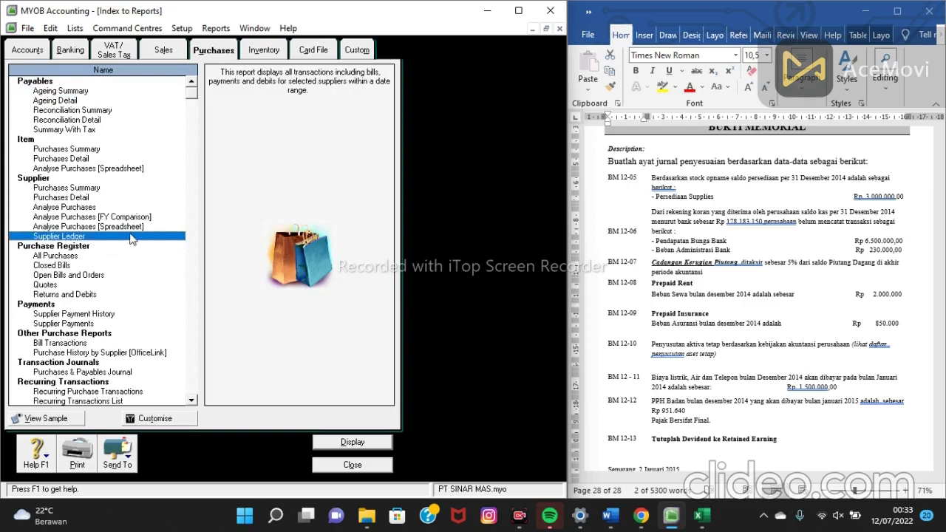
{"action": "left_click", "coordinate": [370, 446]}
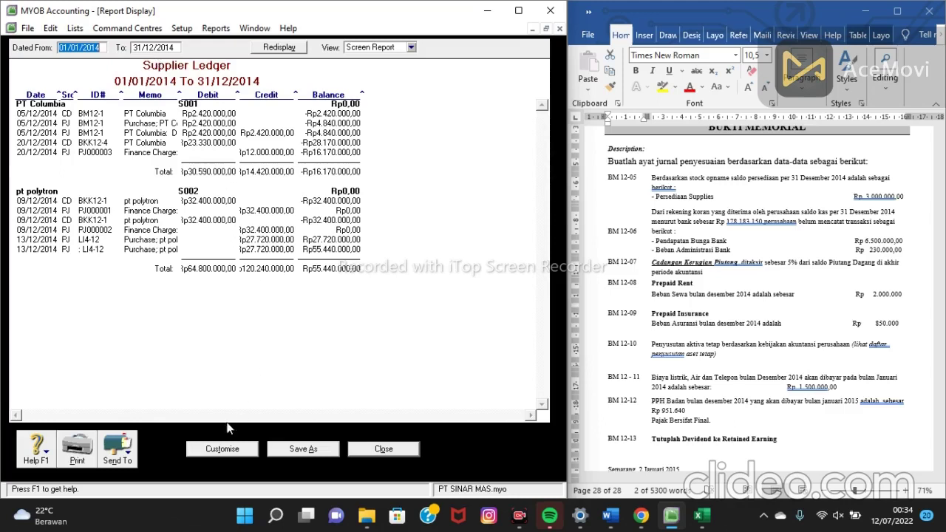
{"action": "left_click", "coordinate": [132, 452]}
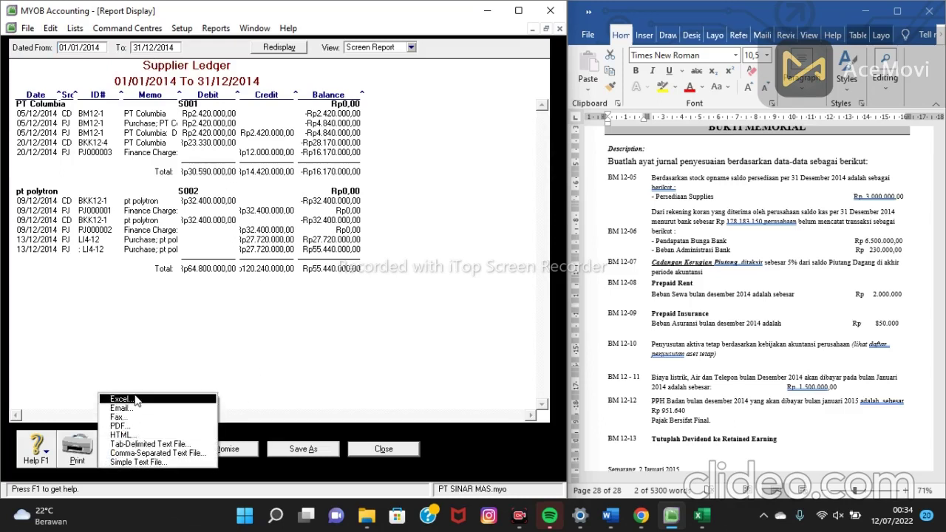
{"action": "left_click", "coordinate": [131, 426]}
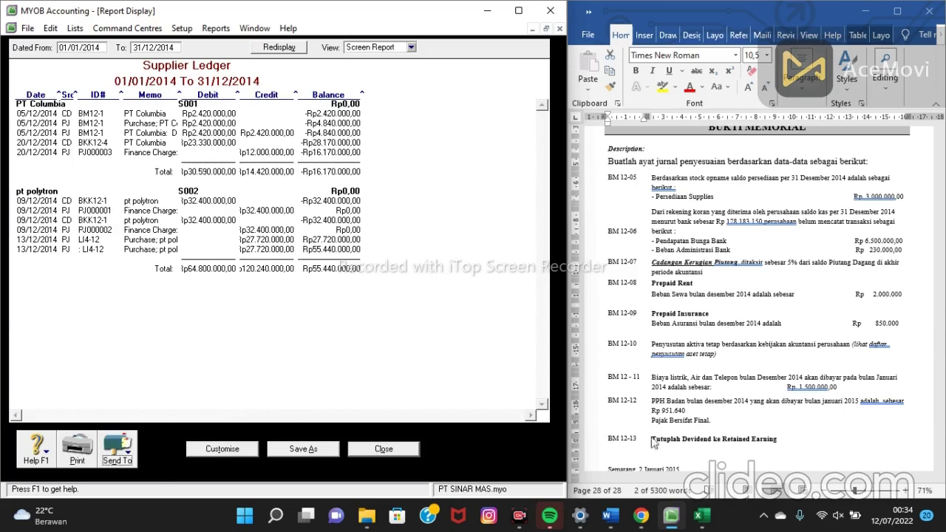
{"action": "left_click", "coordinate": [406, 450]}
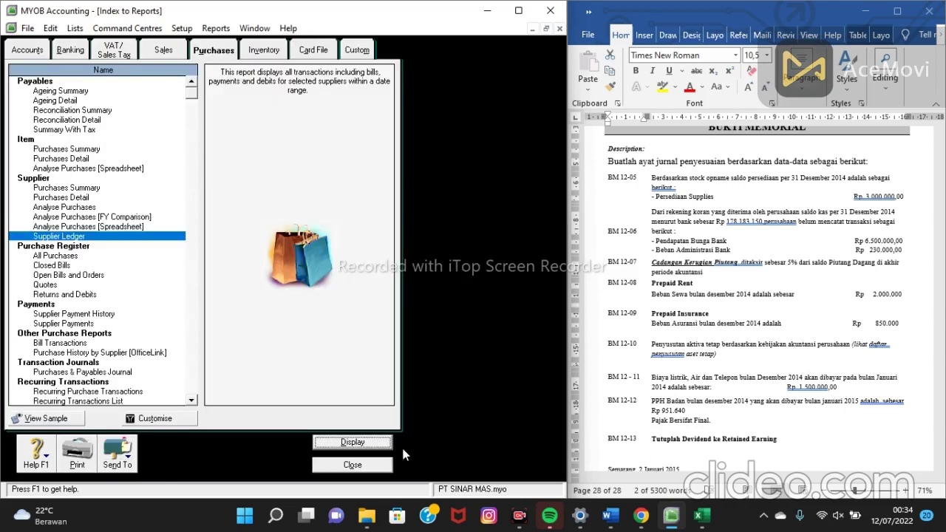
Display the 2014 Items Register Detail for DVD polytron and DVD LG, send it to Excel, then close it
{"action": "key", "text": "ctrl+Tab"}
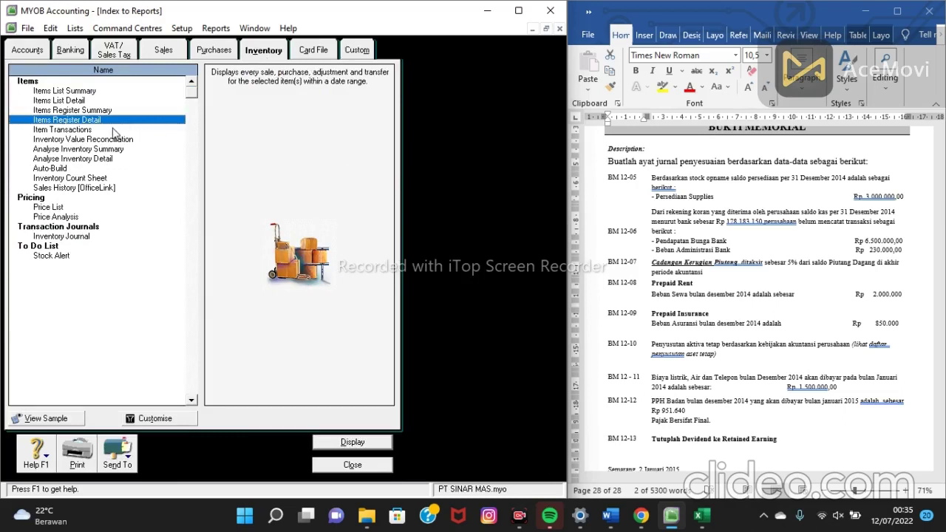
{"action": "left_click", "coordinate": [354, 446]}
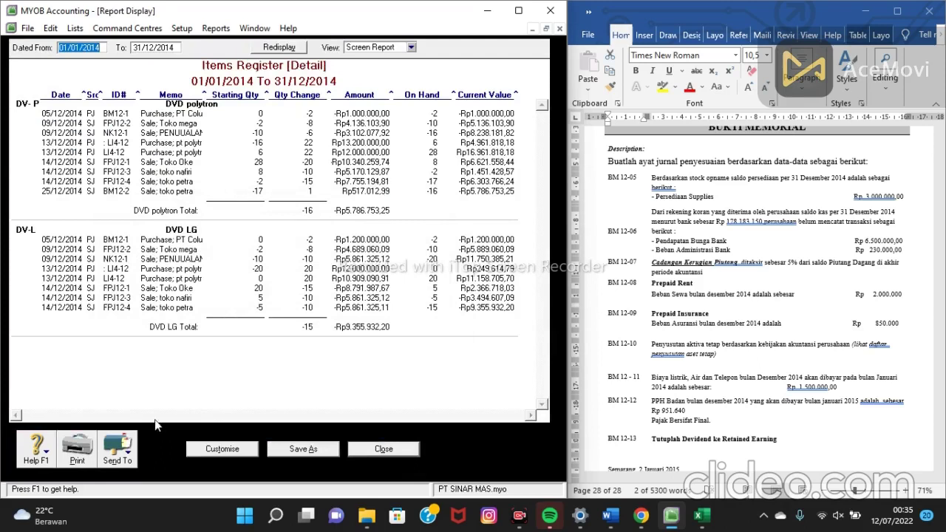
{"action": "left_click", "coordinate": [116, 459]}
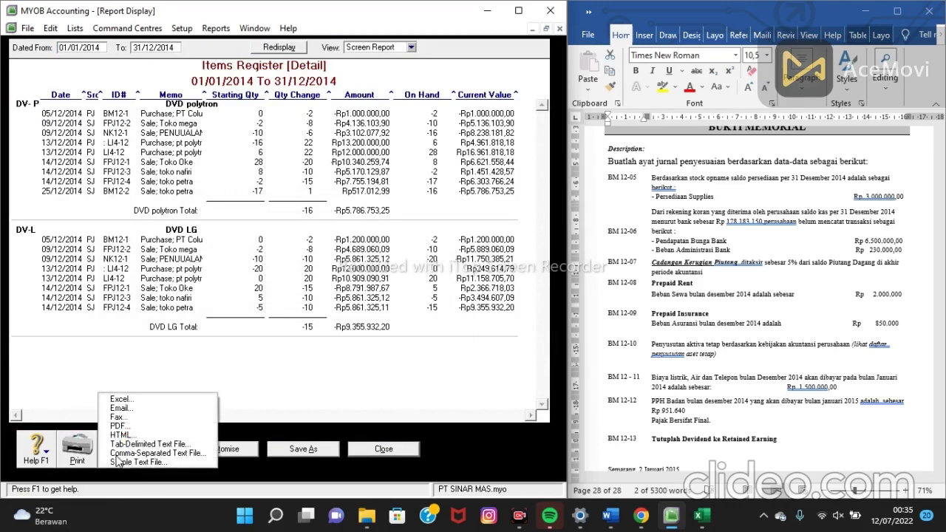
{"action": "left_click", "coordinate": [163, 400]}
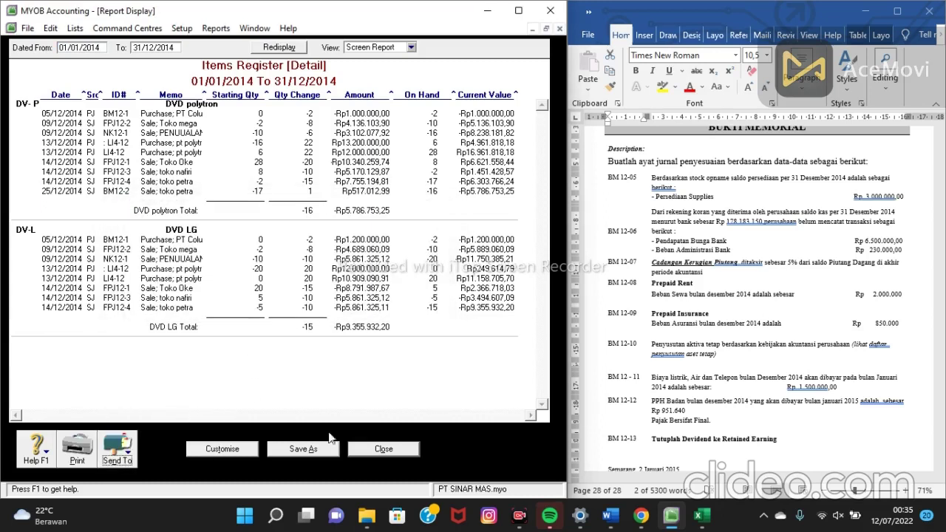
{"action": "left_click", "coordinate": [381, 452]}
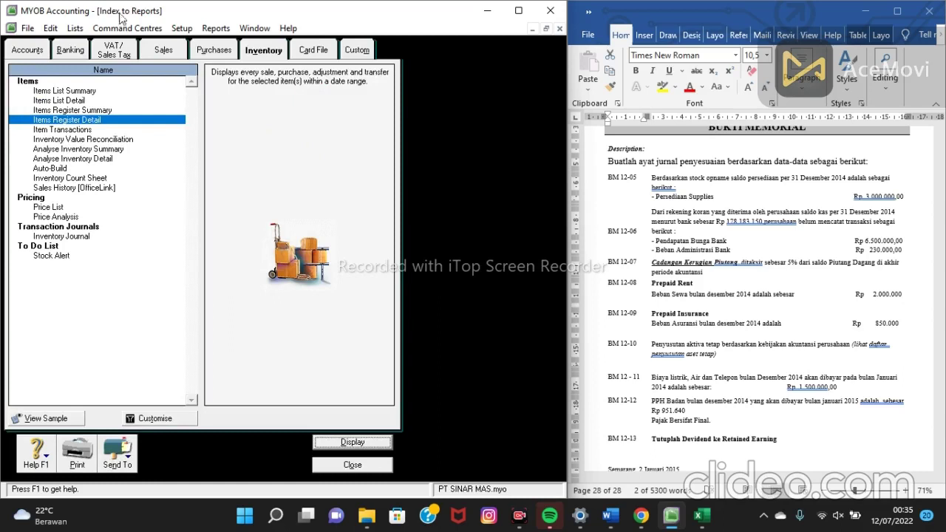
Run the 2014 General Journal report, dismiss the Nothing To Print message, then close Index to Reports
{"action": "left_click", "coordinate": [26, 51]}
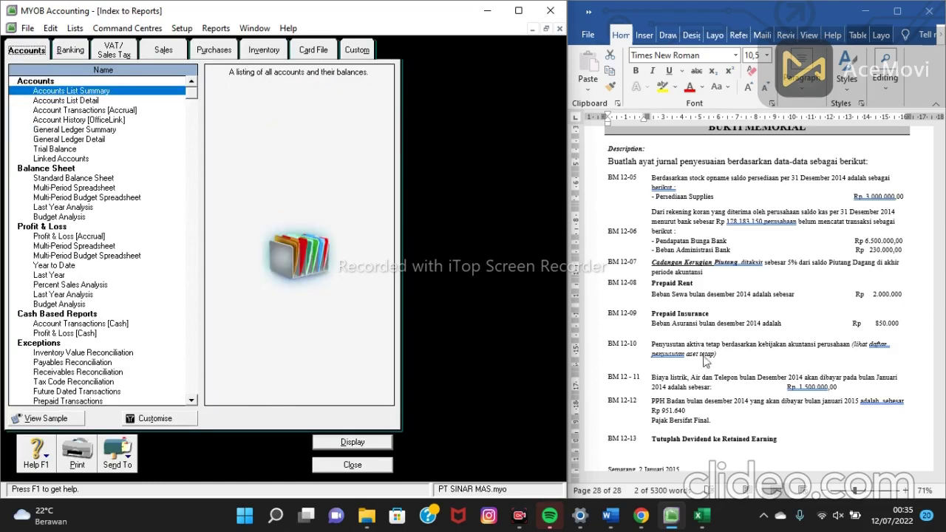
{"action": "scroll", "coordinate": [99, 237], "scroll_direction": "down", "scroll_amount": 10}
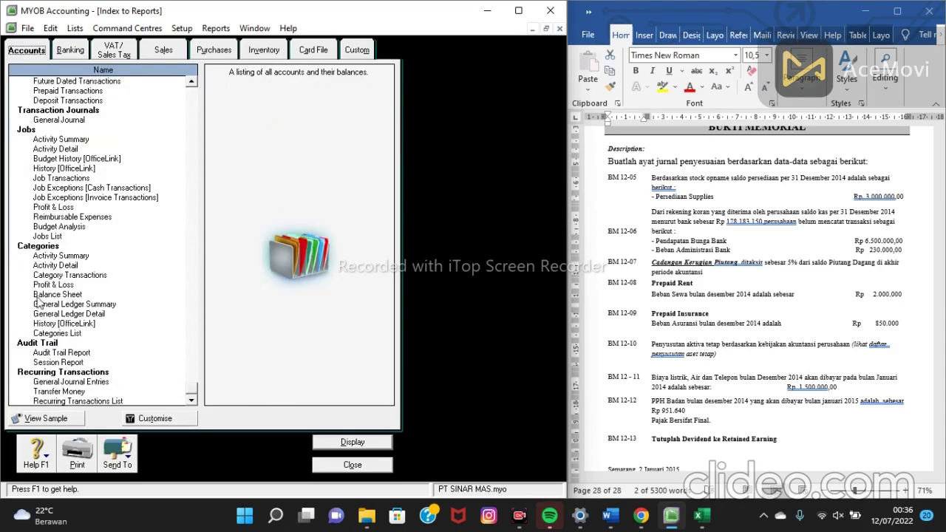
{"action": "left_click", "coordinate": [93, 385]}
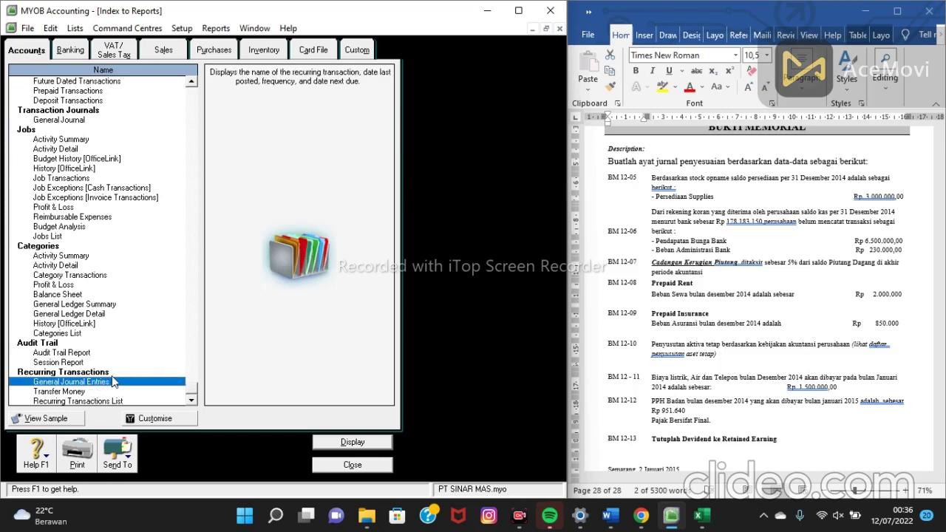
{"action": "double_click", "coordinate": [113, 381]}
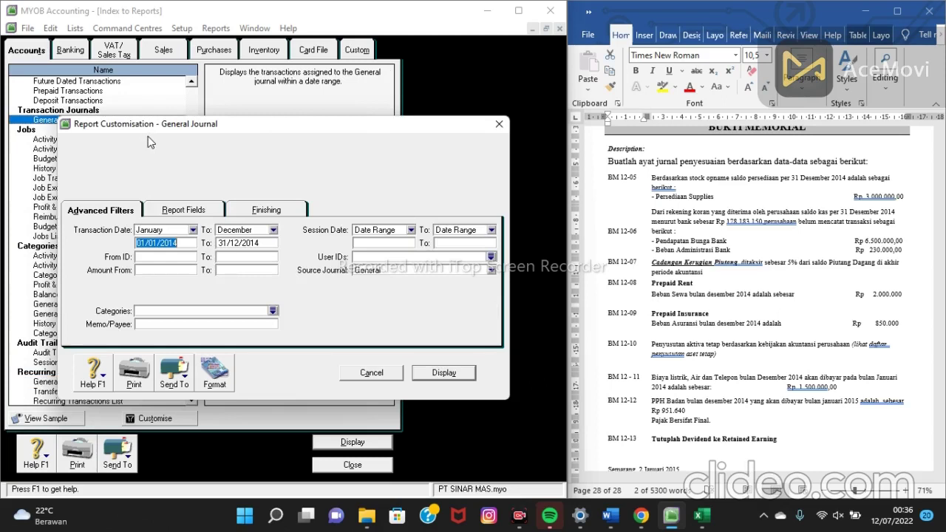
{"action": "left_click", "coordinate": [444, 372]}
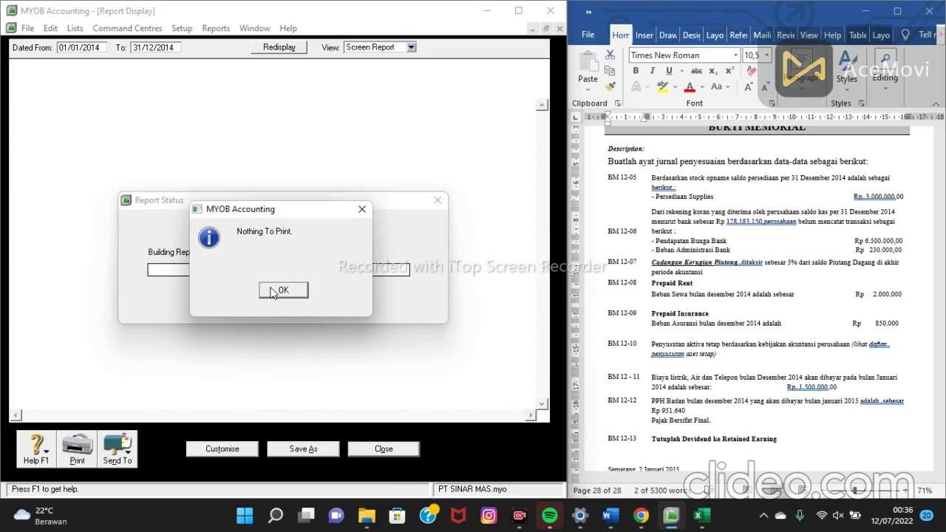
{"action": "left_click", "coordinate": [273, 292]}
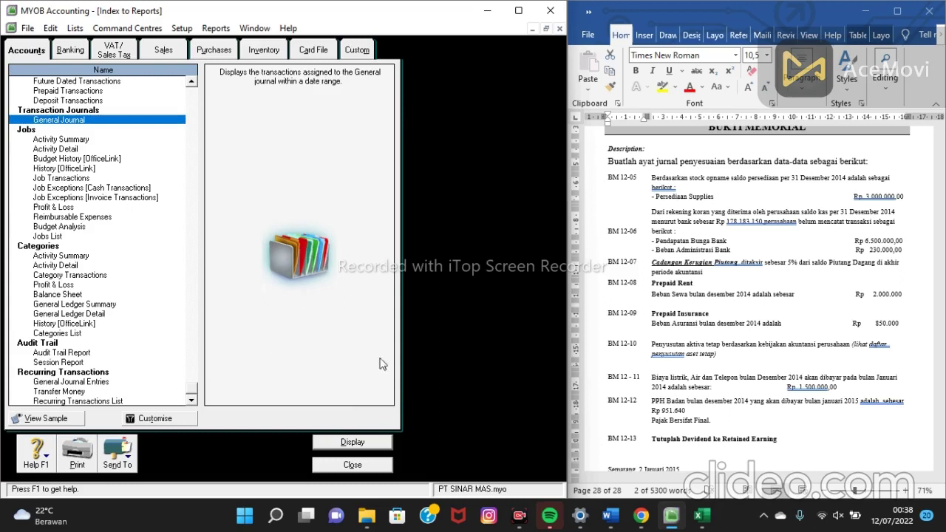
{"action": "left_click", "coordinate": [359, 469]}
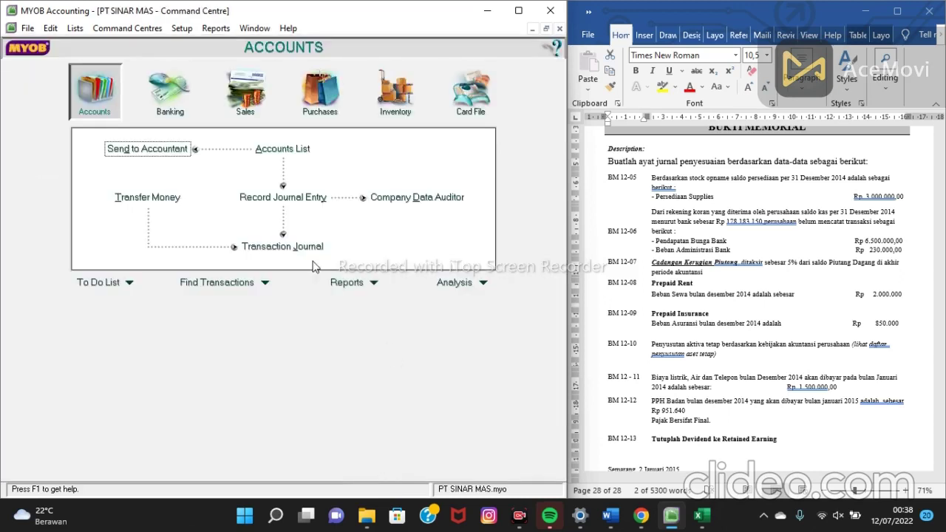